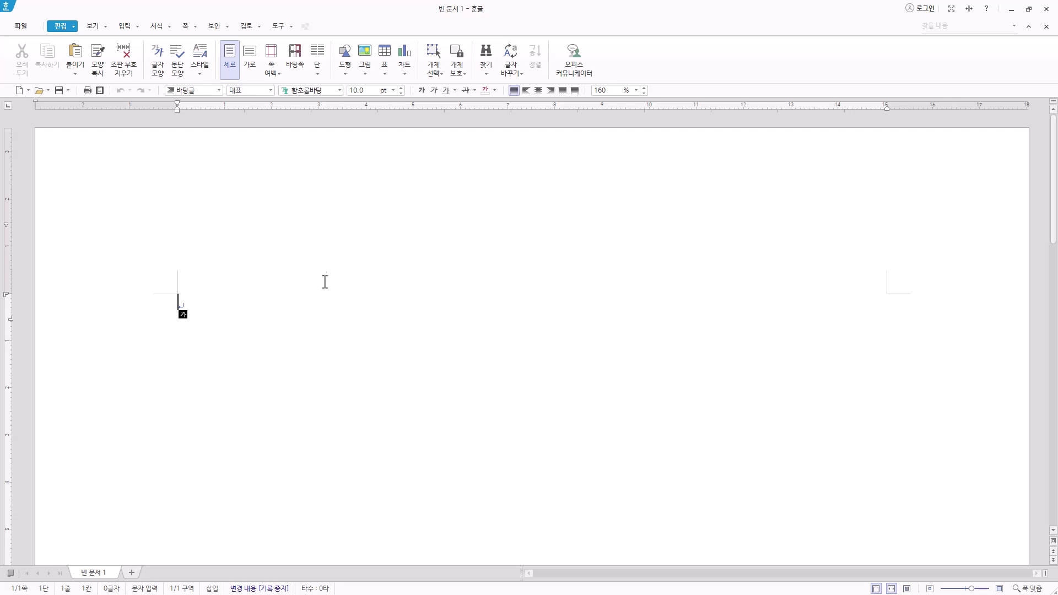
Step: Choose the ITQ folder in Documents for saving and name the file with the examinee number, a hyphen and the full name
left_click(59, 91)
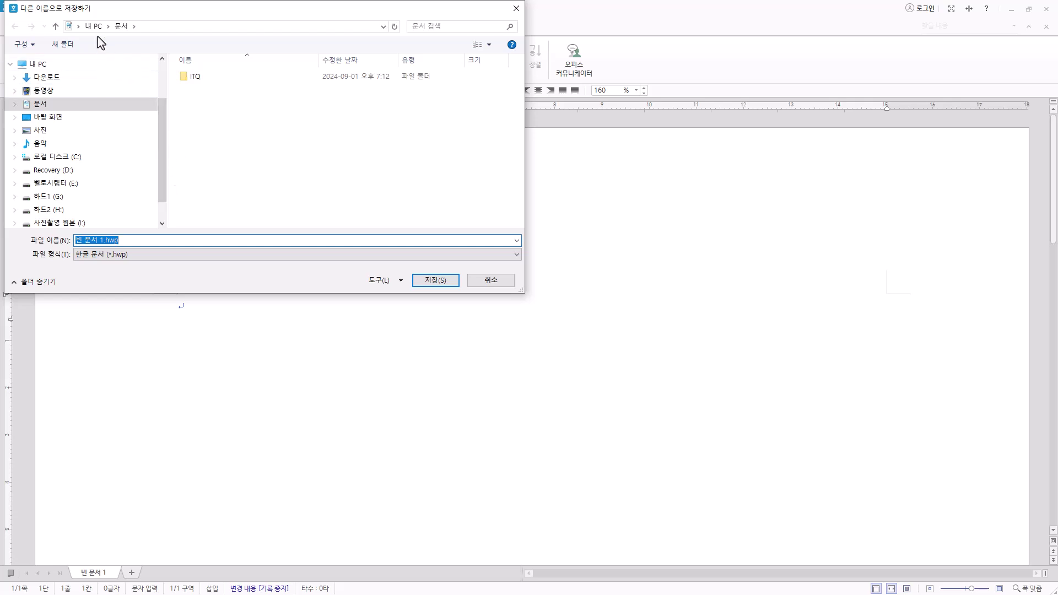
double_click(194, 77)
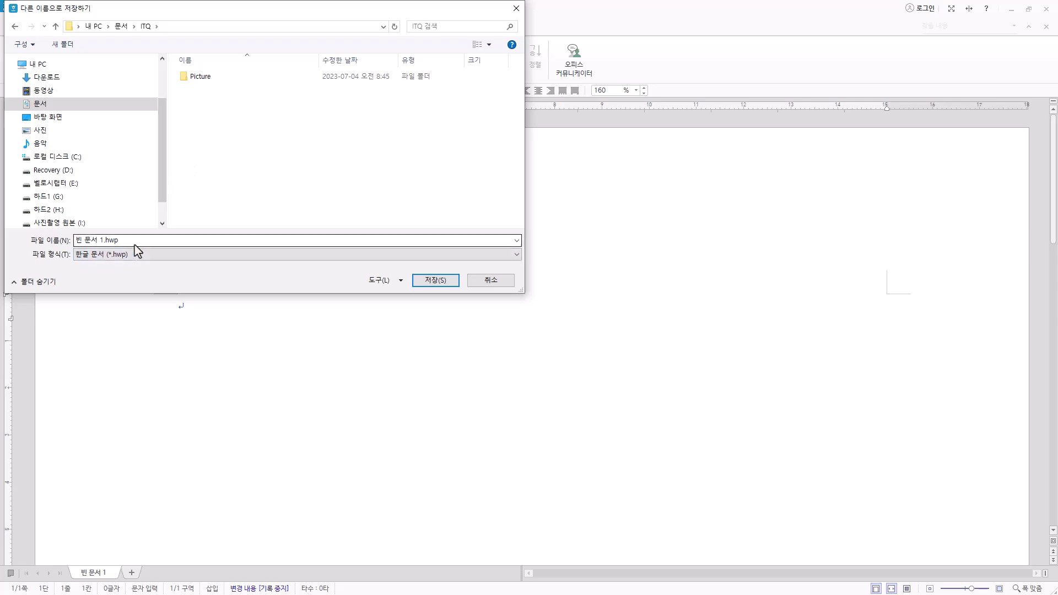
left_click(149, 235)
type("12345678-홍길동")
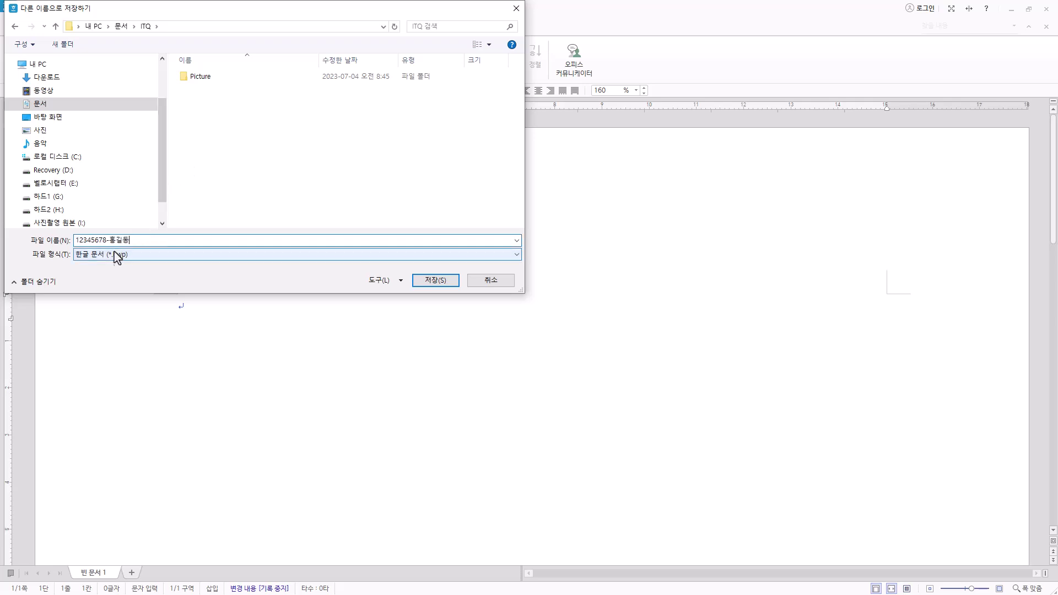
left_click_drag(109, 240, 57, 240)
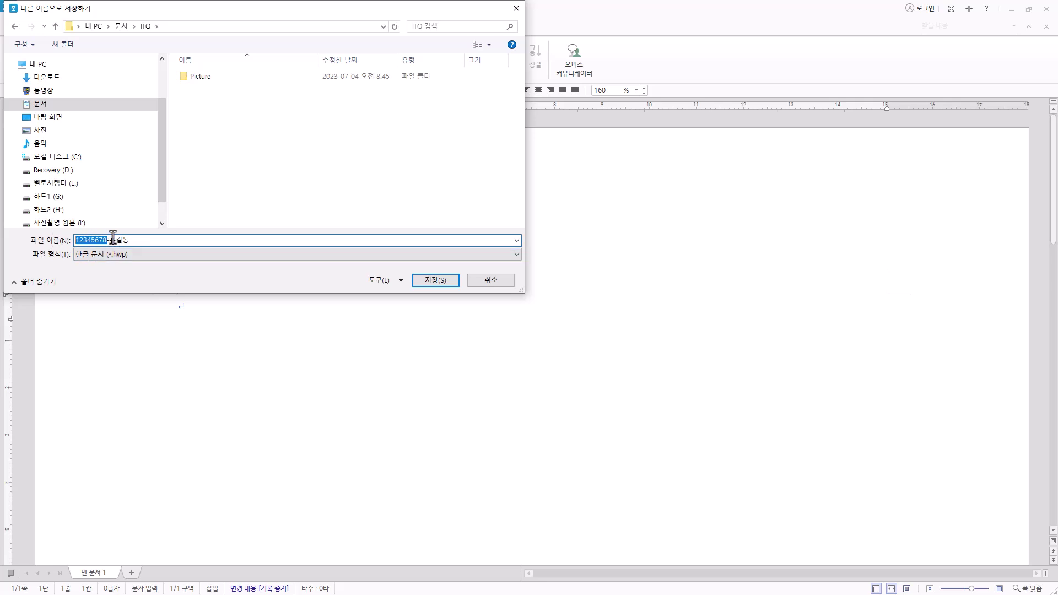
left_click(137, 241)
Step: Switch the save format to 한글 표준 문서 (*.hwpx)
left_click(138, 256)
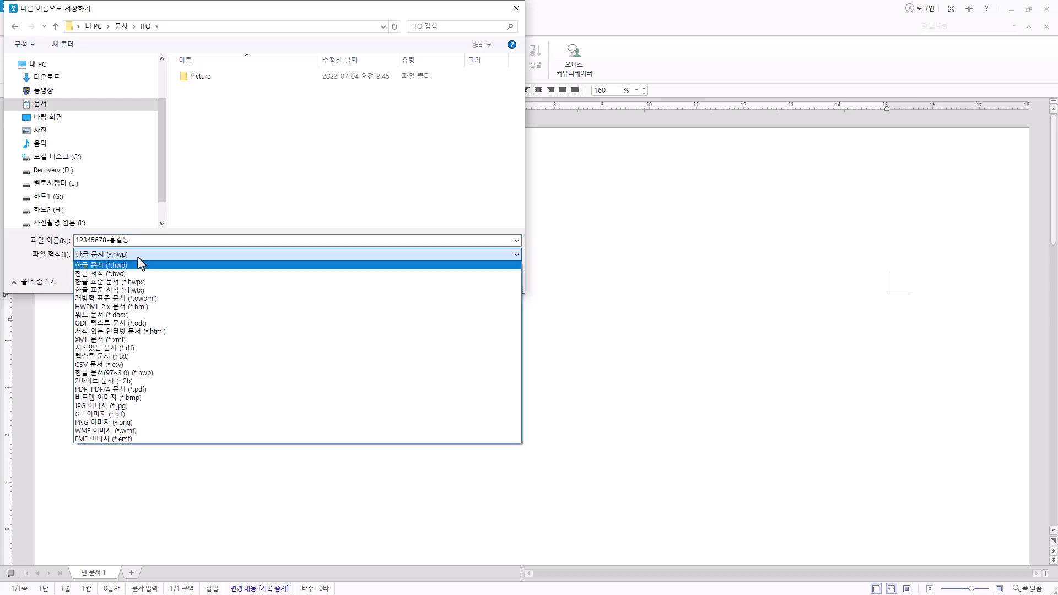
left_click(141, 265)
left_click(150, 259)
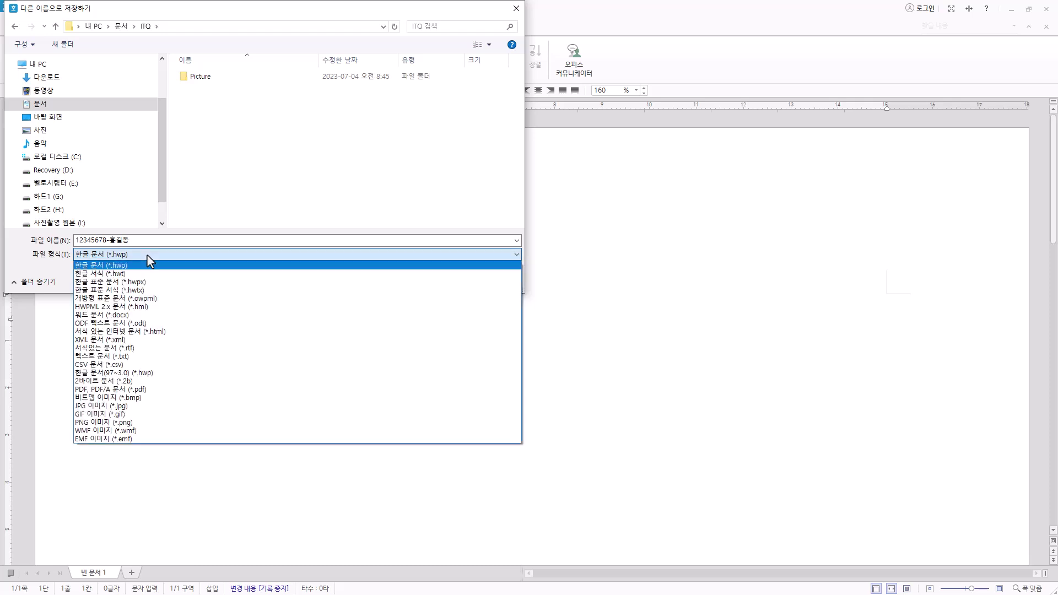
left_click(145, 283)
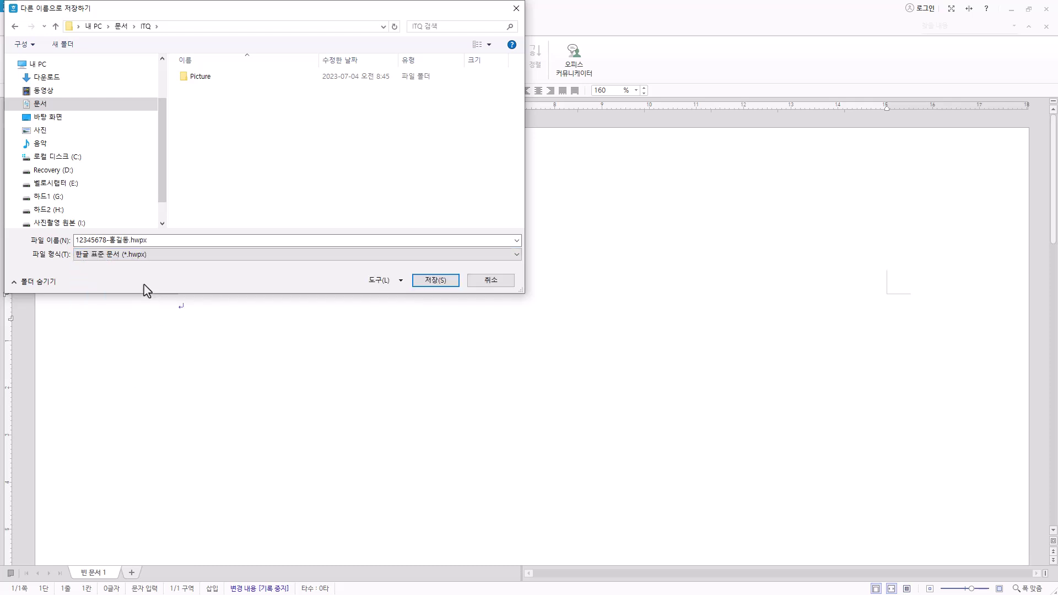
left_click(144, 256)
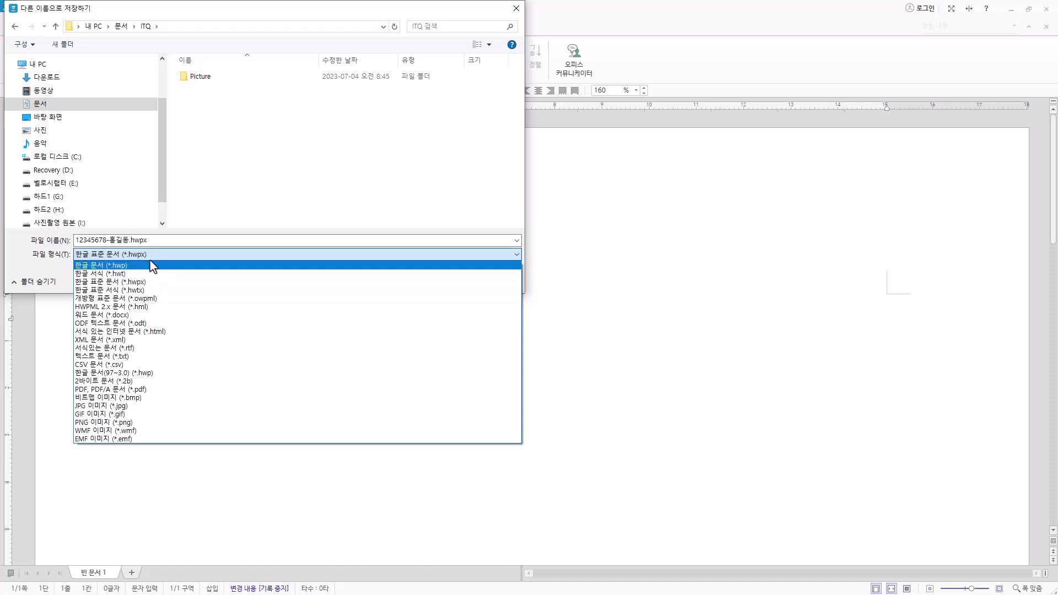
left_click(174, 254)
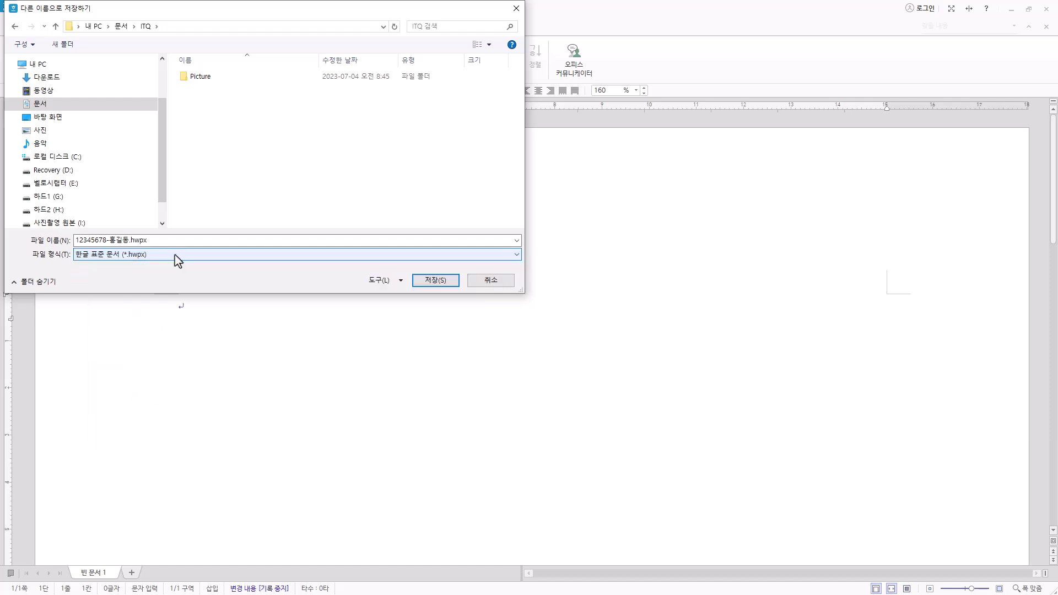
left_click(167, 241)
Step: Set the save format to 한글 문서 (*.hwp) and save the file
left_click(147, 255)
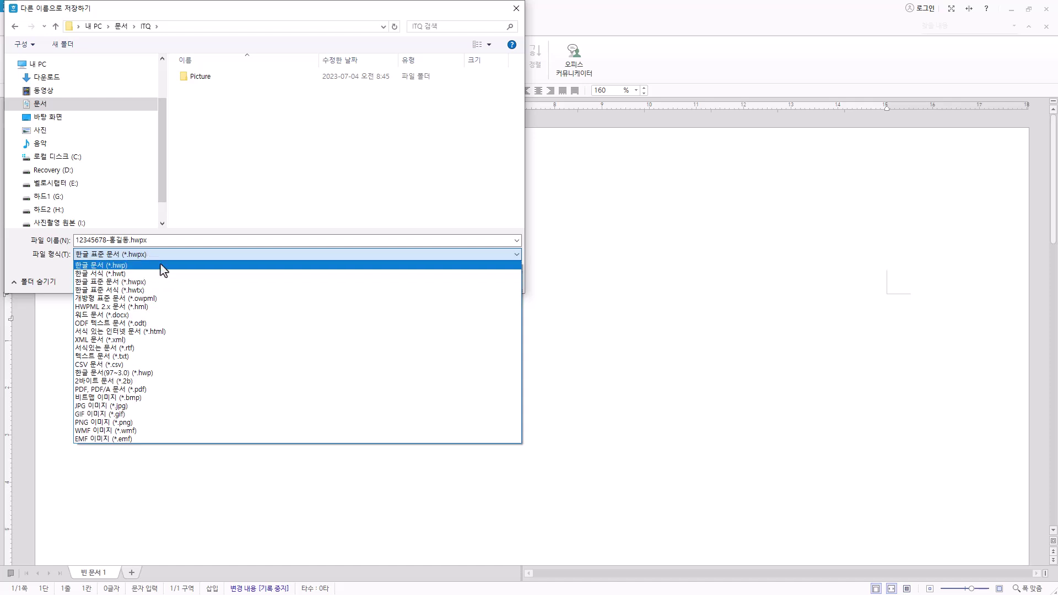
left_click(160, 265)
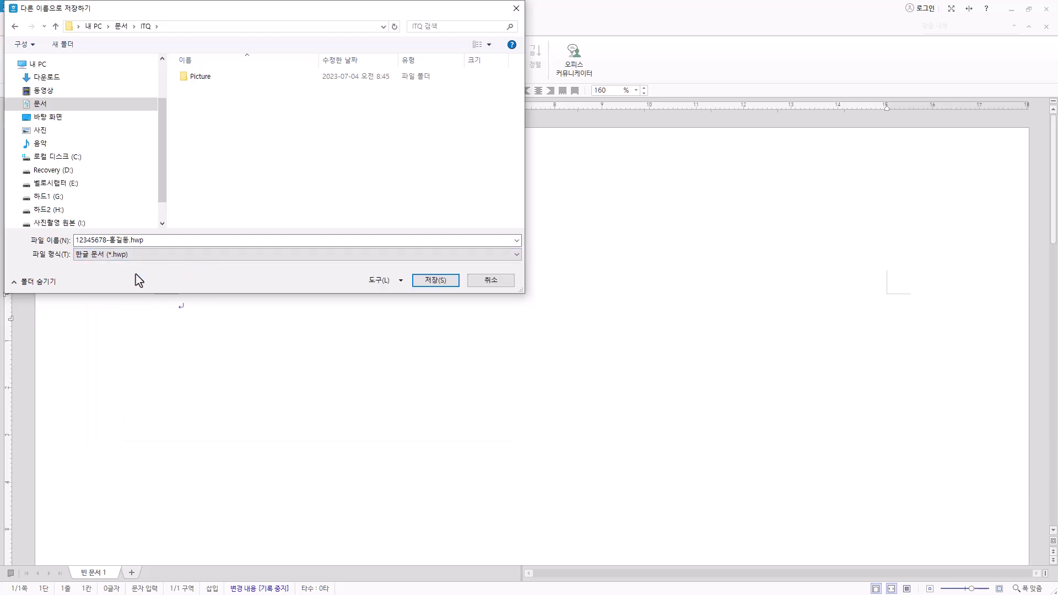
left_click(447, 281)
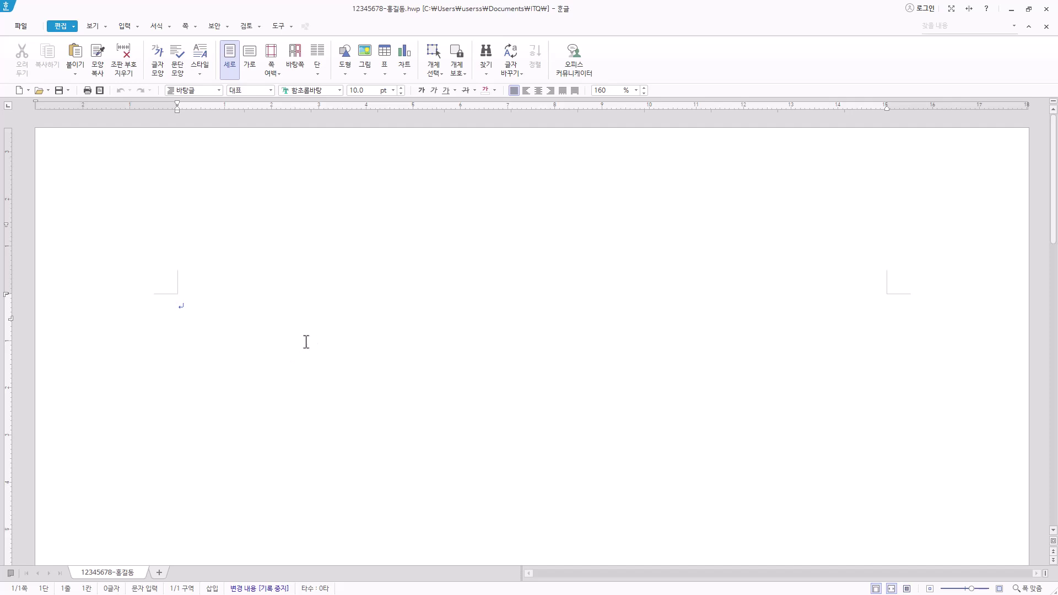
Step: Hide the page outline and turn it back on
key("Hangul")
left_click(82, 26)
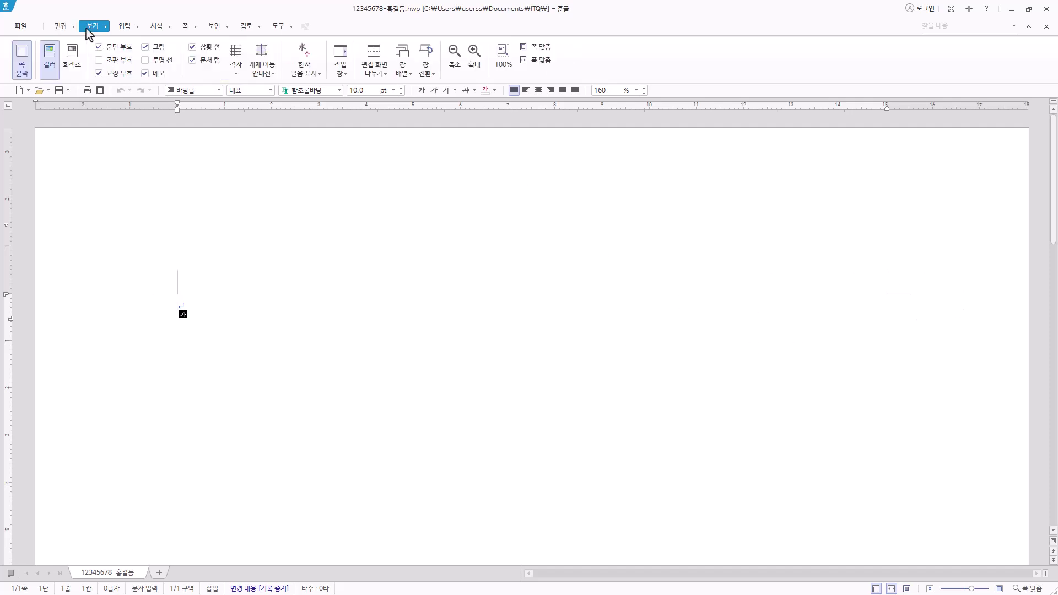
left_click(22, 57)
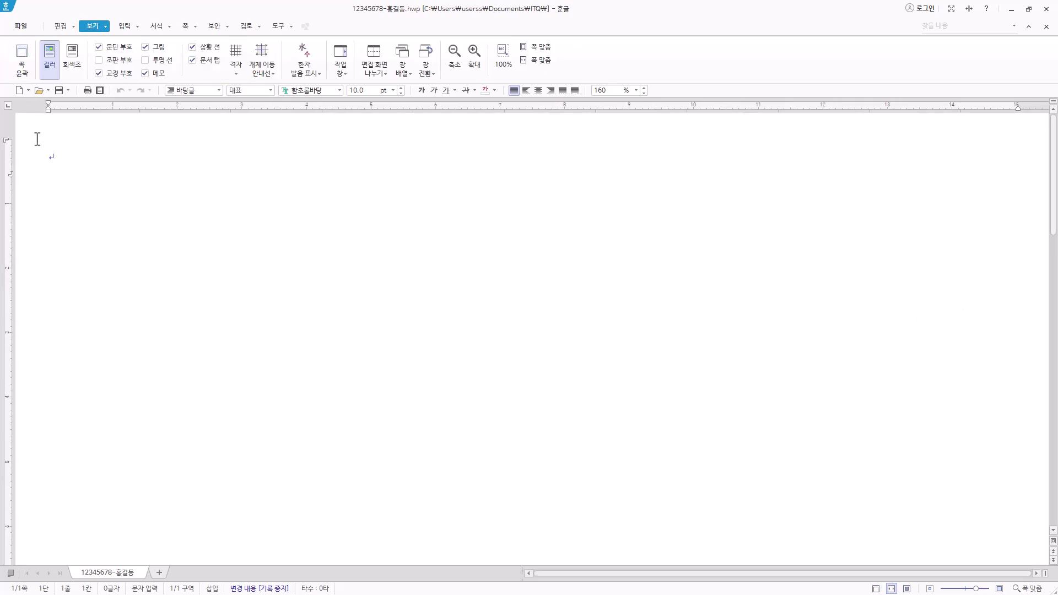
left_click(22, 57)
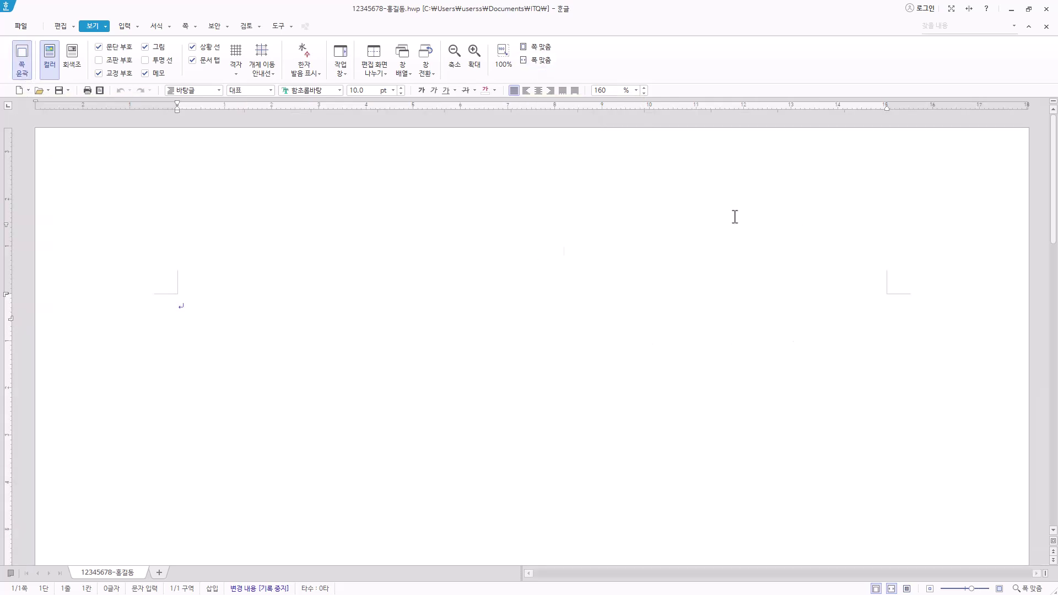
Step: Try the whole-page and 100% zooms, and return to fitting the page width
left_click(537, 48)
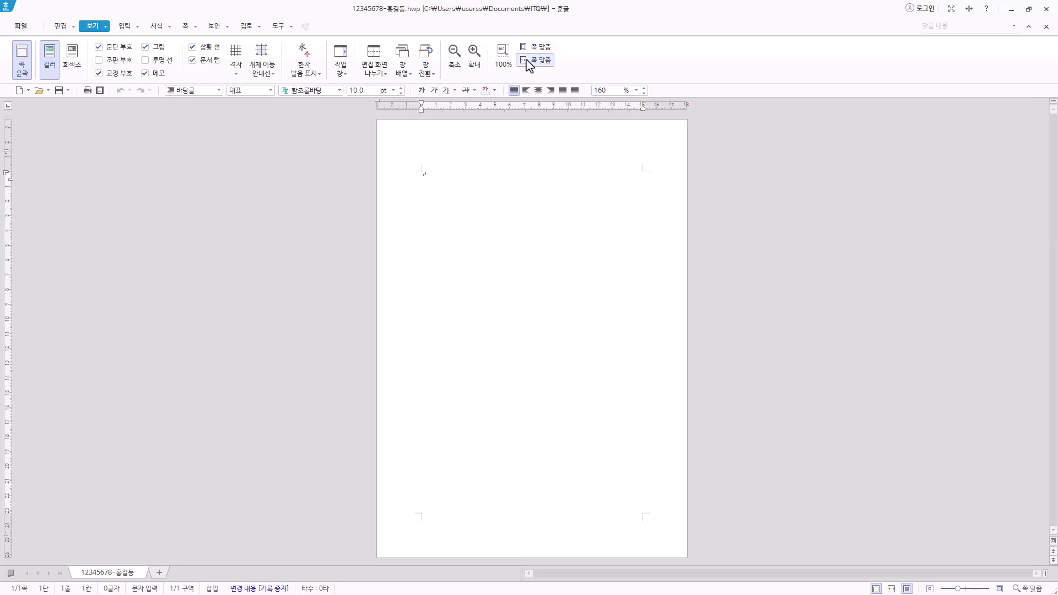
left_click(504, 65)
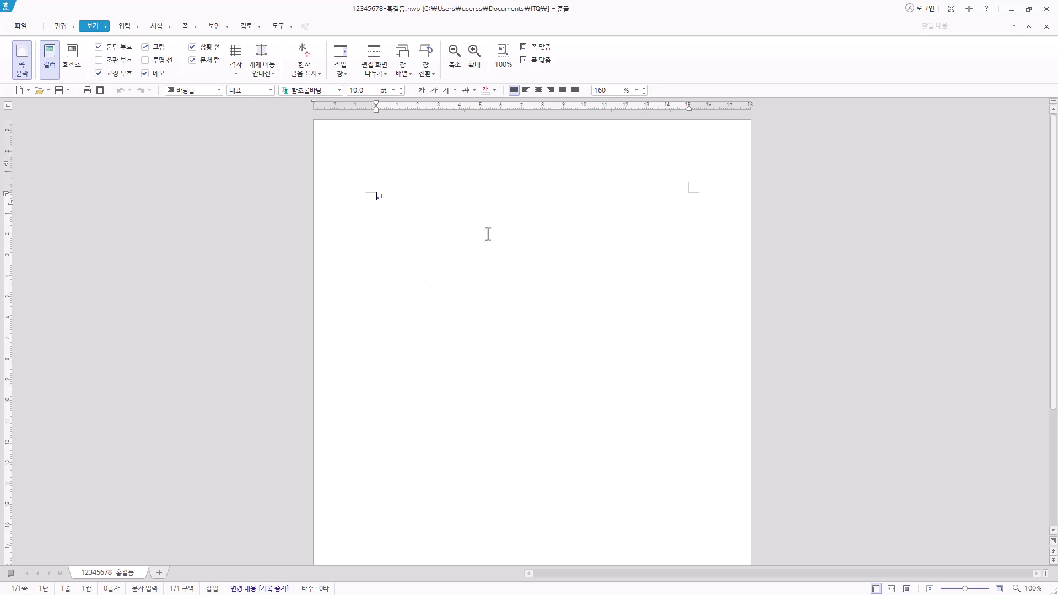
left_click(534, 60)
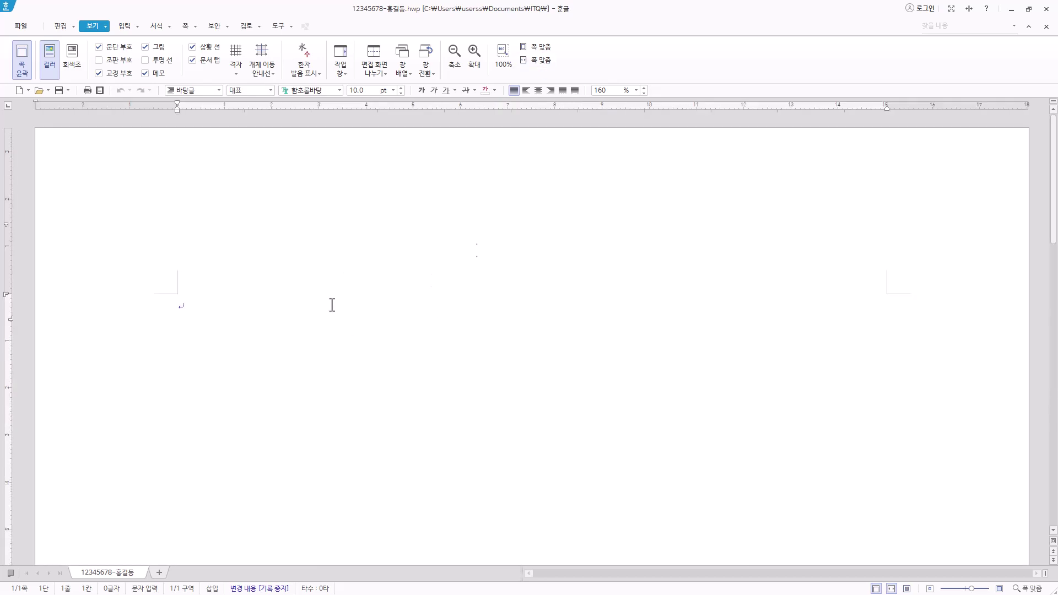
Step: In the page setup (편집 용지), set the left and right margins to 11 mm
key("Hangul")
key("F7")
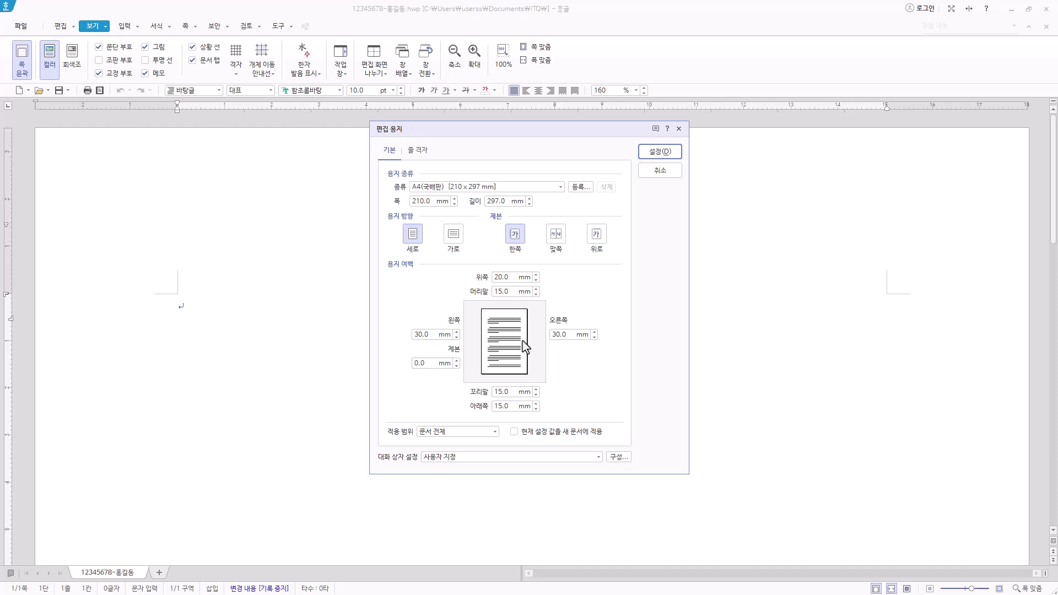
double_click(439, 335)
type("11")
double_click(565, 335)
type("11")
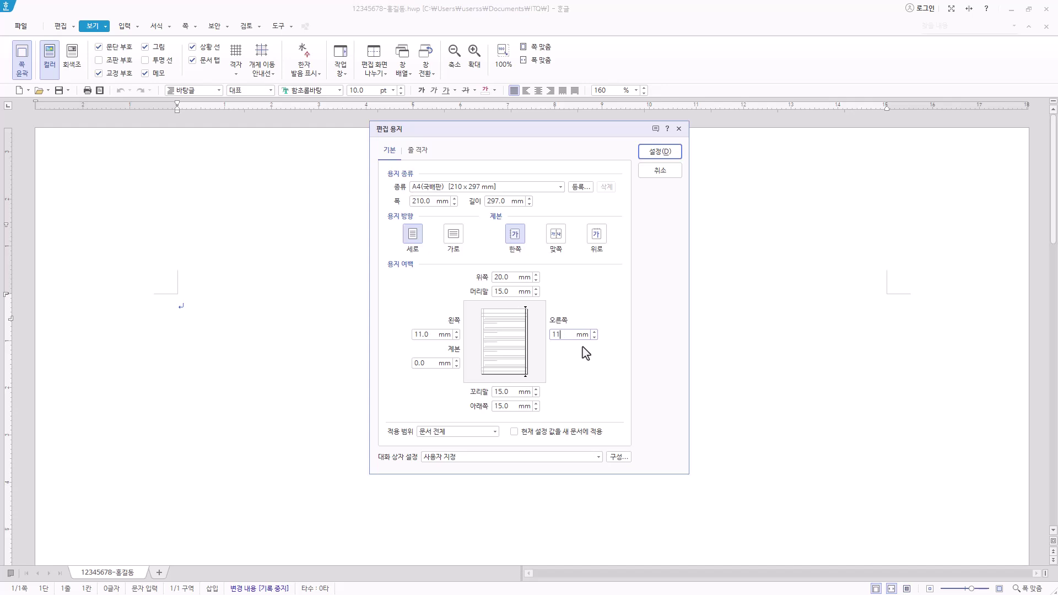
Step: Set the top, header, footer and bottom margins to 10 mm each and apply the page setup
double_click(509, 278)
type("10")
double_click(510, 293)
type("10")
double_click(506, 392)
type("10")
double_click(502, 406)
type("10")
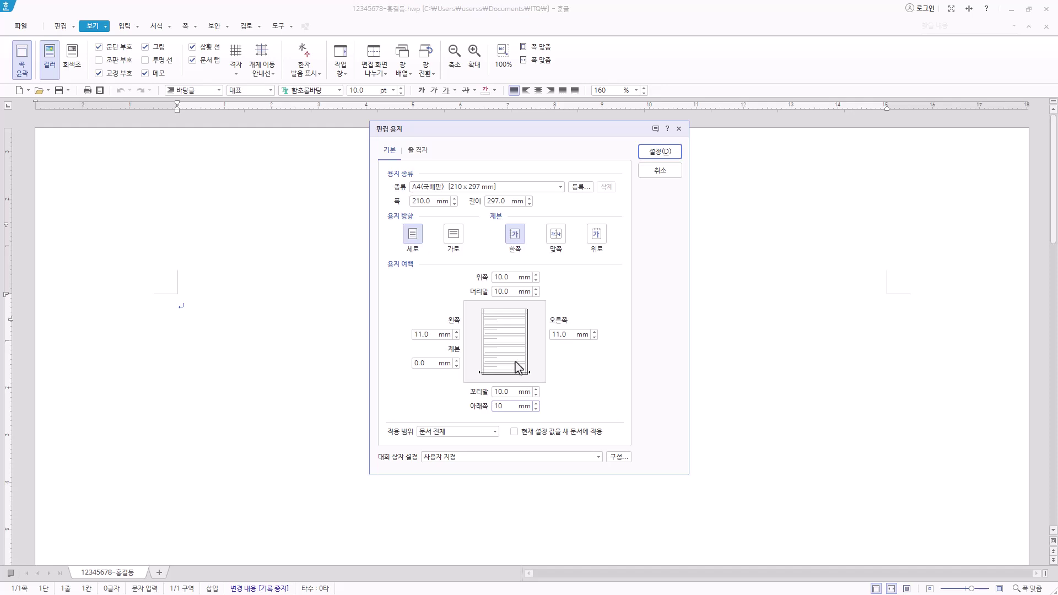
left_click(674, 155)
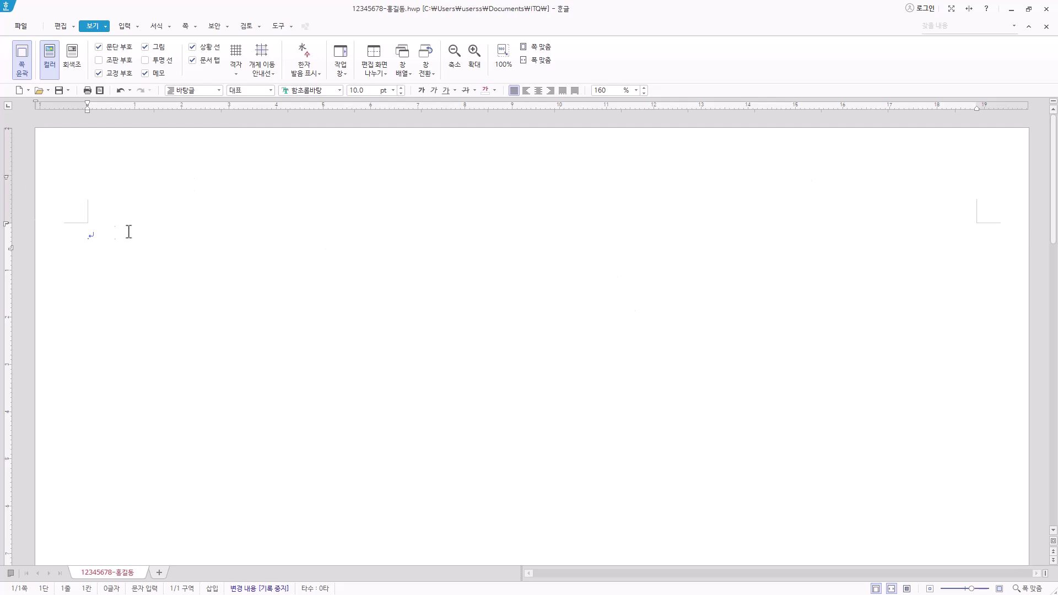
key("Hangul")
left_click(636, 90)
left_click(637, 90)
scroll(325, 297, "down", 2)
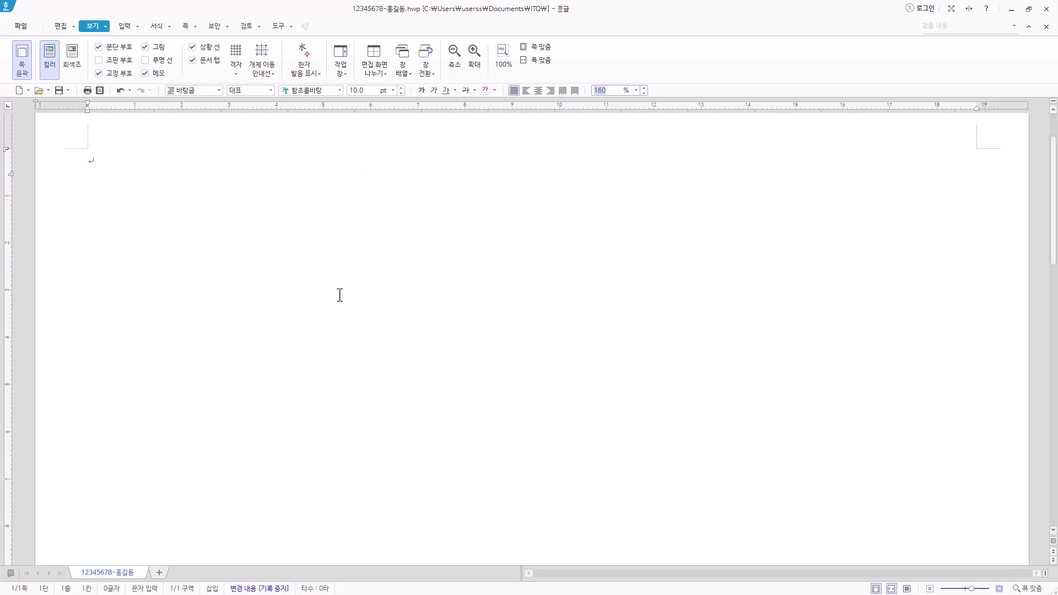
scroll(331, 287, "up", 2)
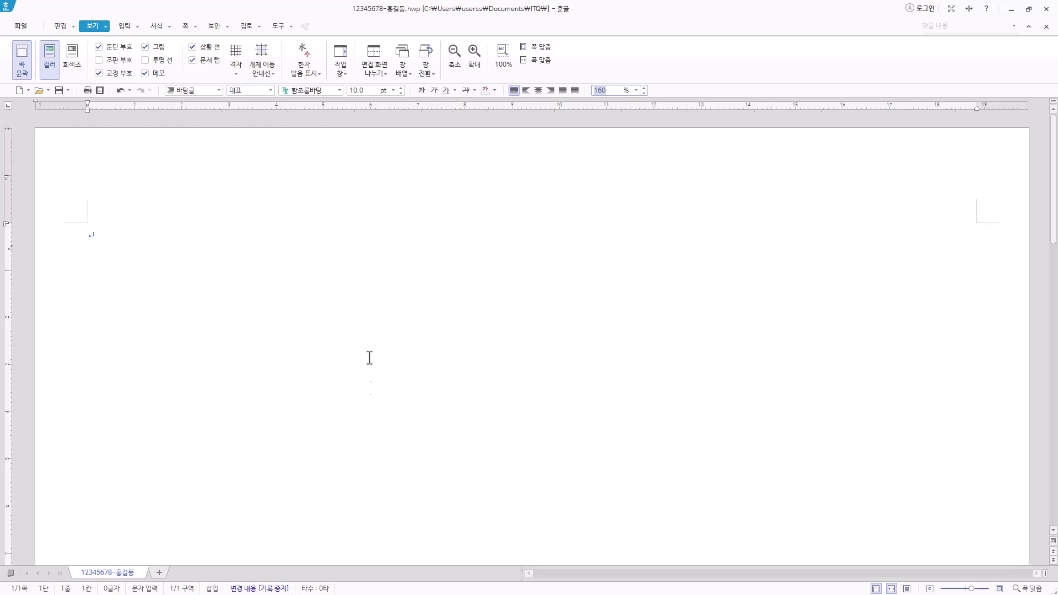
left_click(187, 27)
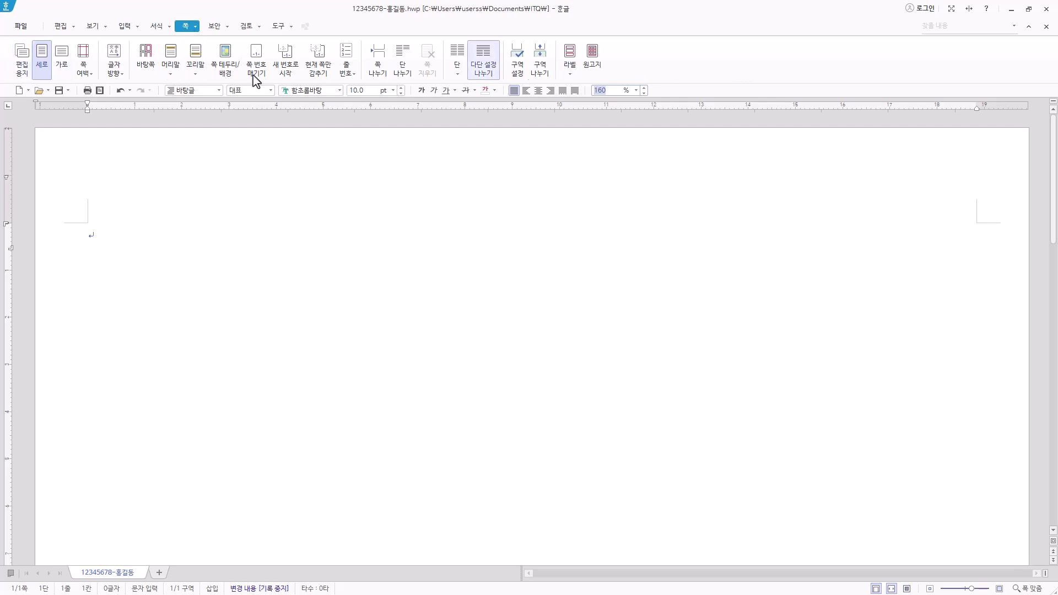
left_click(195, 29)
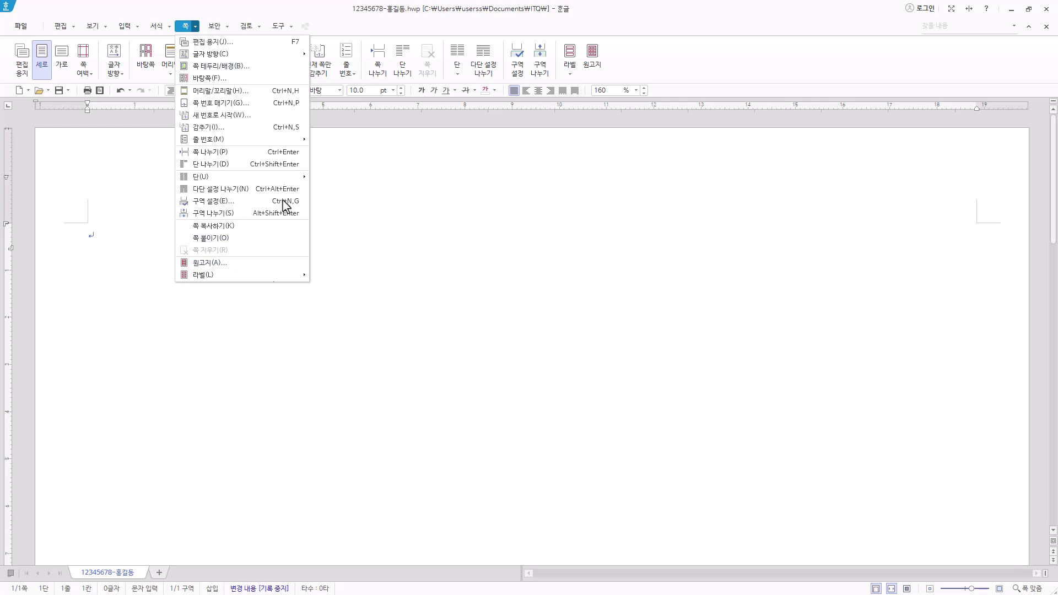
left_click(314, 12)
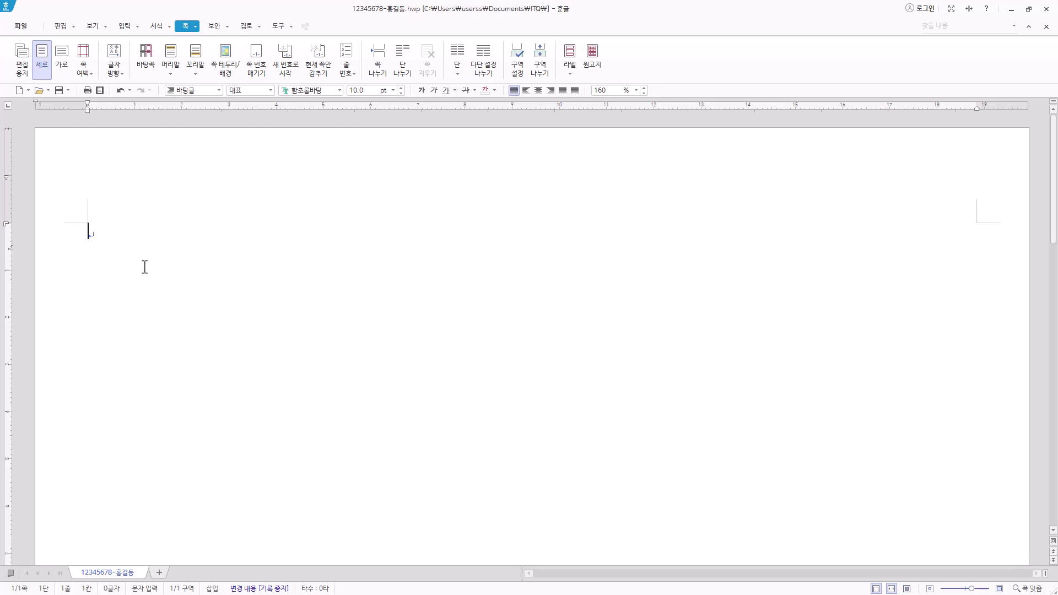
Step: Enter "1." and "2." on the first page, each followed by four line breaks, and insert a section break
type("1.")
key("Return")
key("Return")
key("Return")
key("Return")
type("2.")
key("Return")
key("Return")
key("Return")
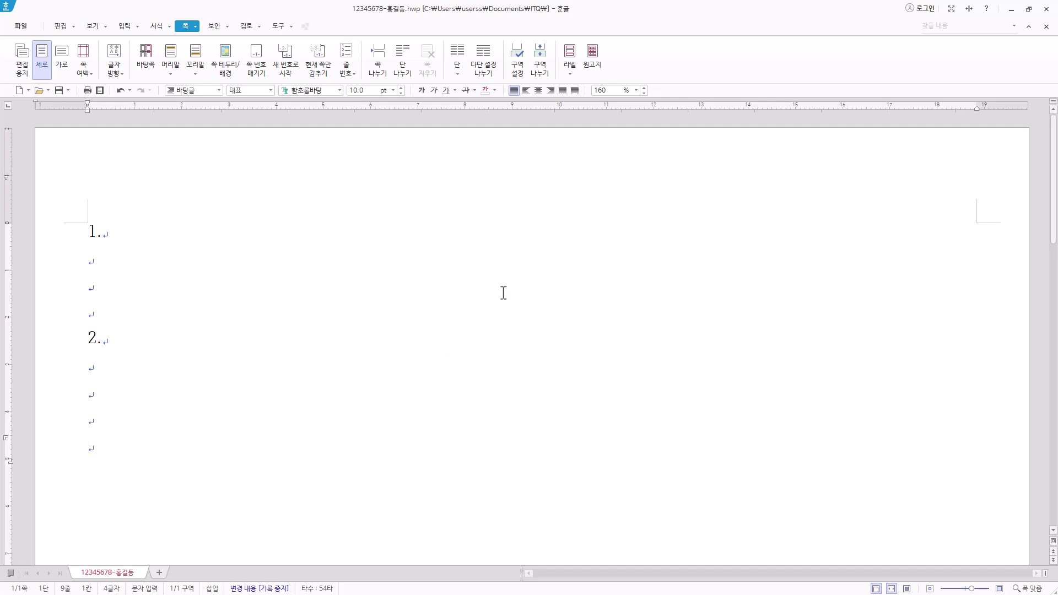
left_click(540, 61)
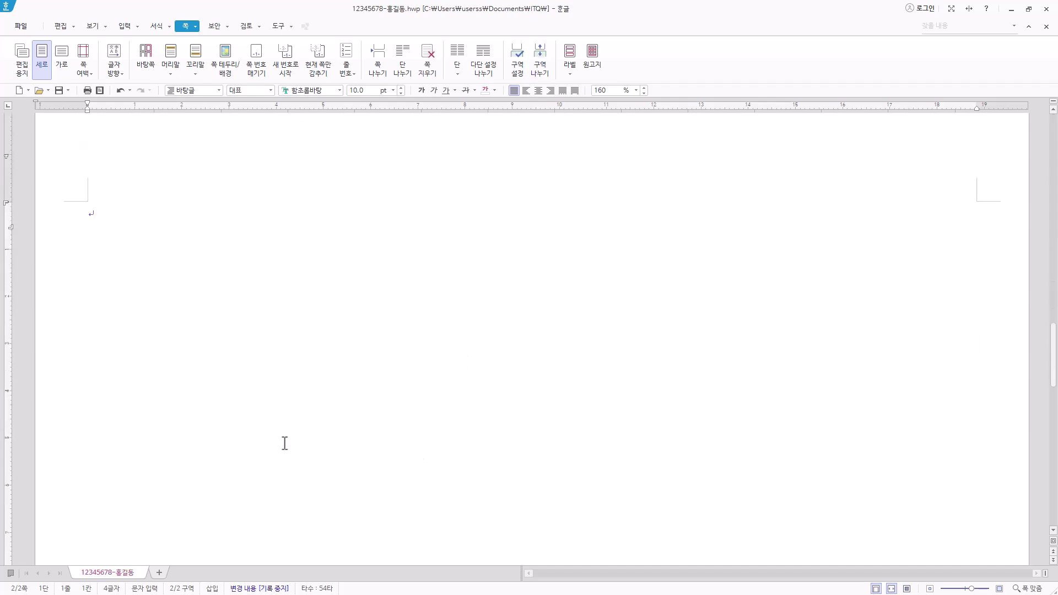
Step: Enter "3." and "4." on the second page, each followed by four line breaks, and insert another section break
scroll(270, 454, "up", 2)
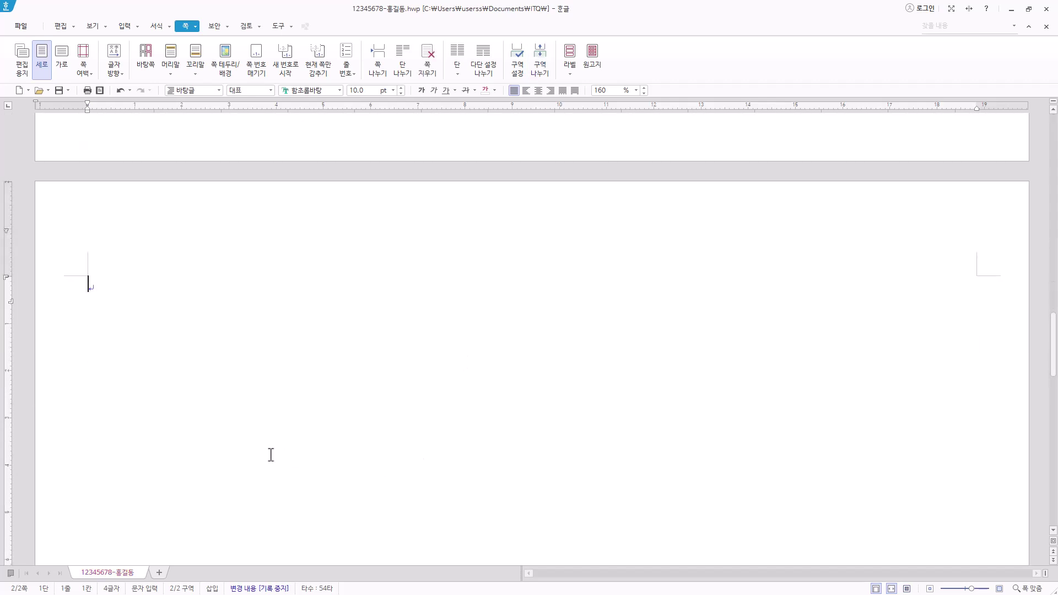
type("3")
key("BackSpace")
type("3.")
key("Return")
key("Return")
key("Return")
key("Return")
type("4.")
key("Return")
key("Return")
key("Return")
key("Return")
left_click(540, 59)
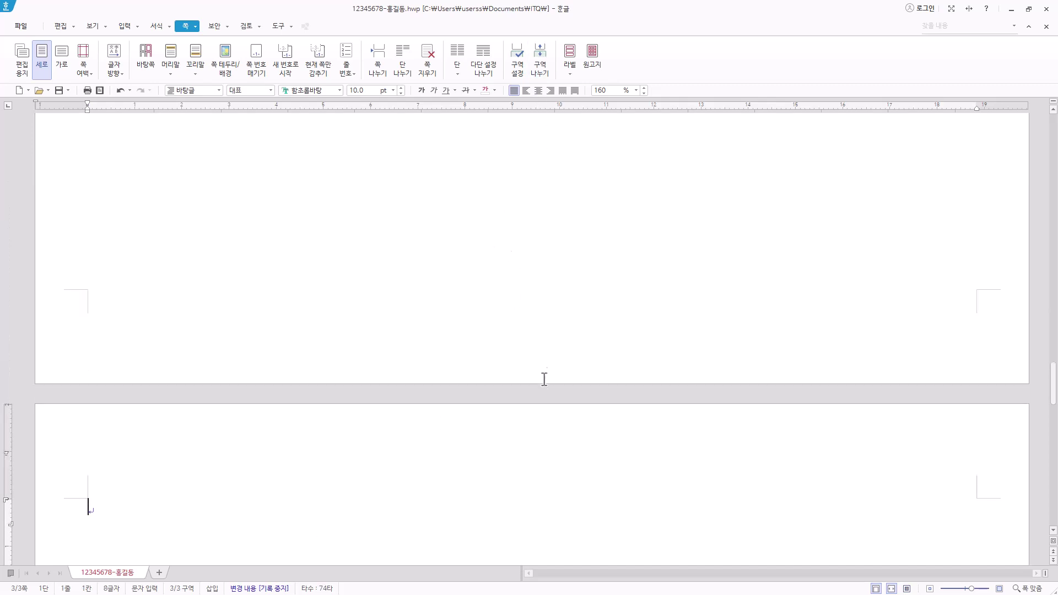
Step: Enter the title "다양한 국가와 청소년 교류사업" on the third page and select its text
scroll(375, 457, "down", 3)
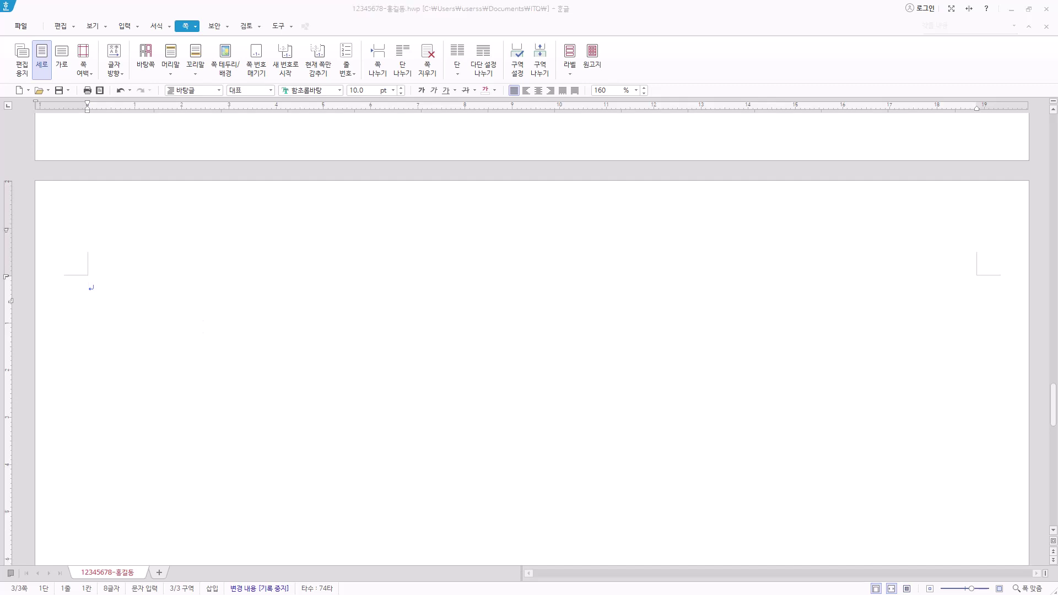
scroll(317, 360, "down", 1)
scroll(128, 364, "down", 1)
scroll(187, 361, "up", 1)
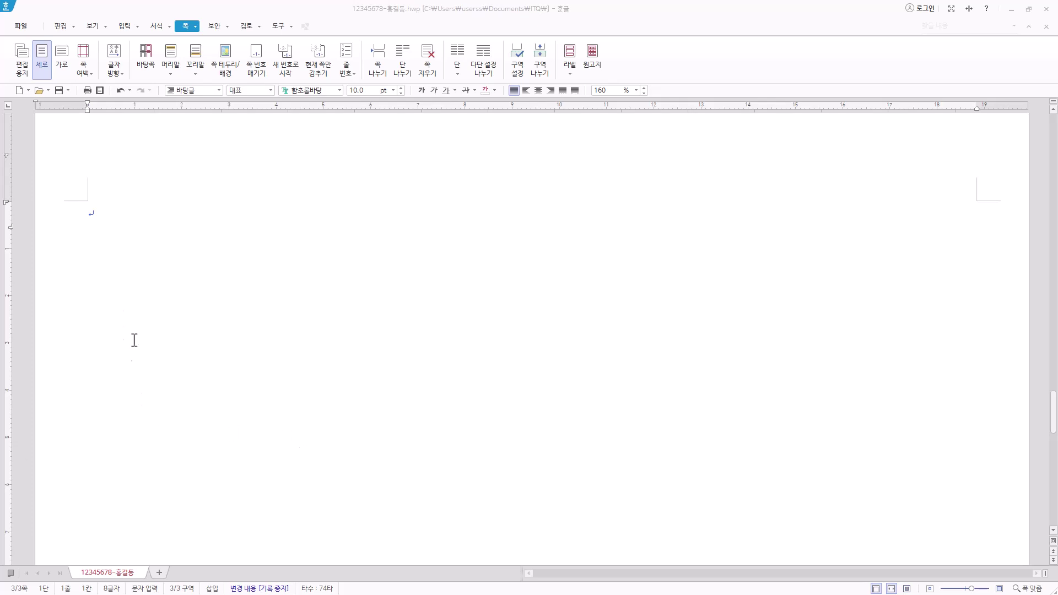
left_click(142, 212)
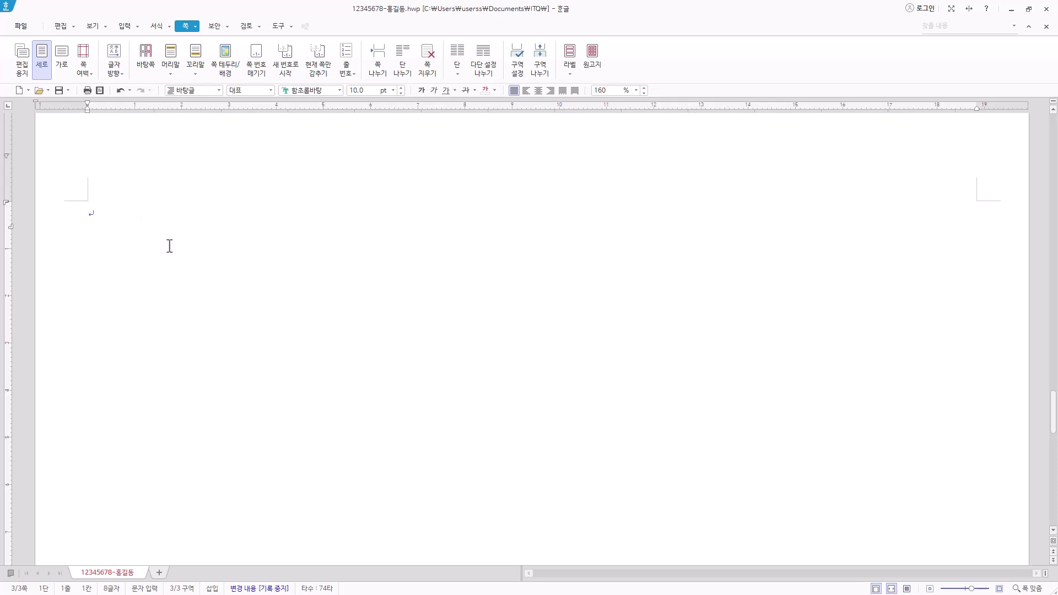
type("다양한 국가와 청소년 교류사업.")
key("Left")
key("shift+Left")
left_click_drag(330, 215, 77, 235)
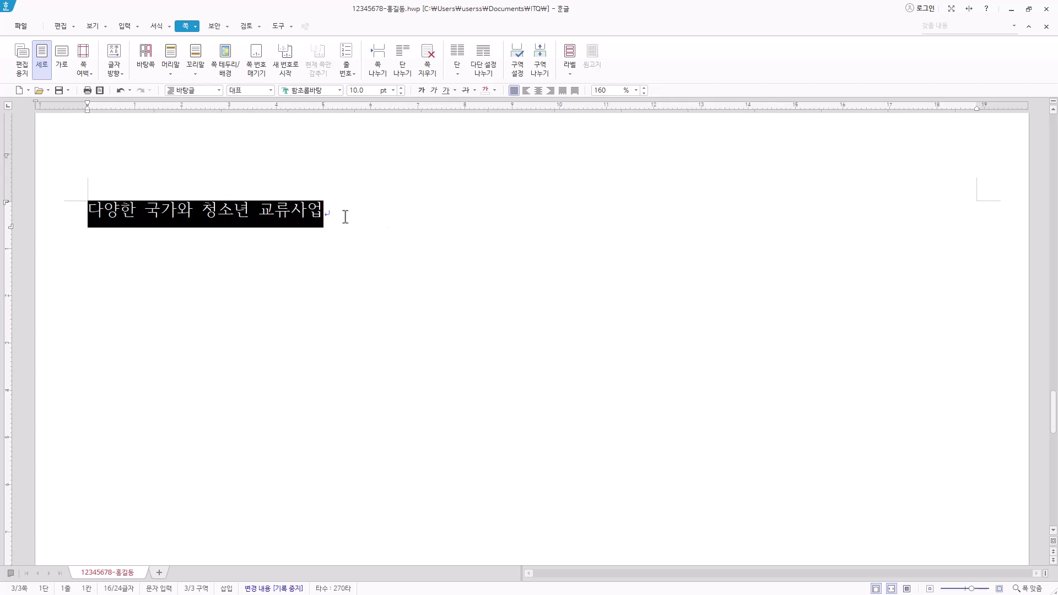
Step: Insert a bookmark named "국제의식" at the beginning of the title on the third page
left_click(346, 215)
left_click(88, 213)
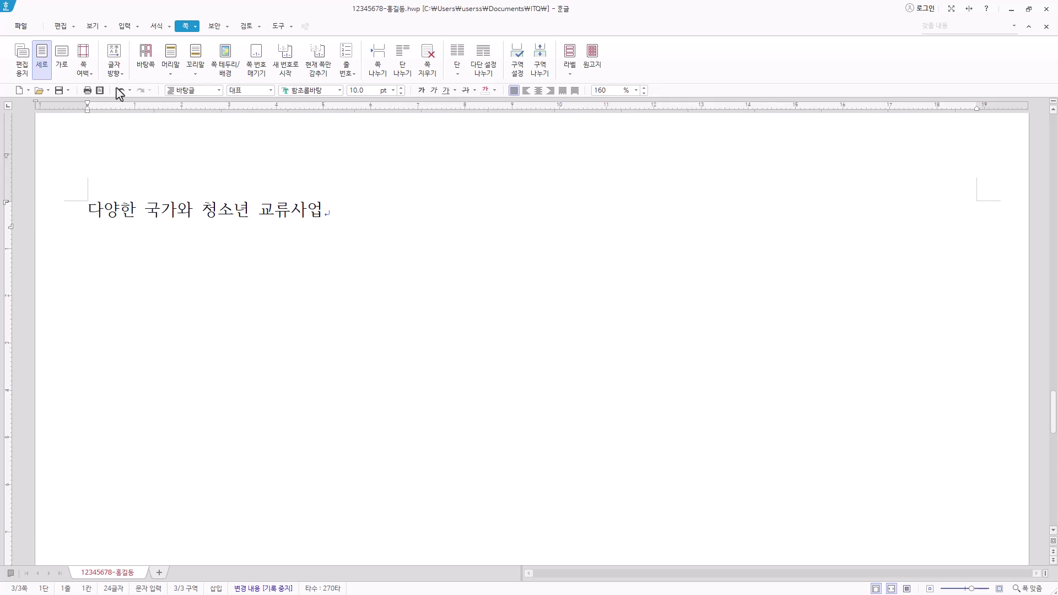
left_click(127, 26)
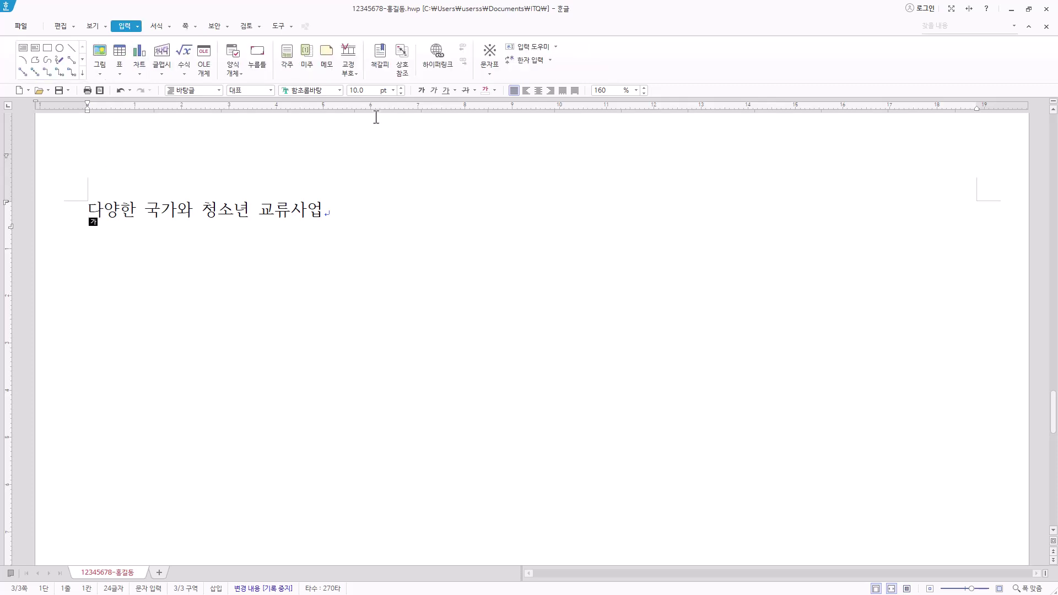
left_click(380, 67)
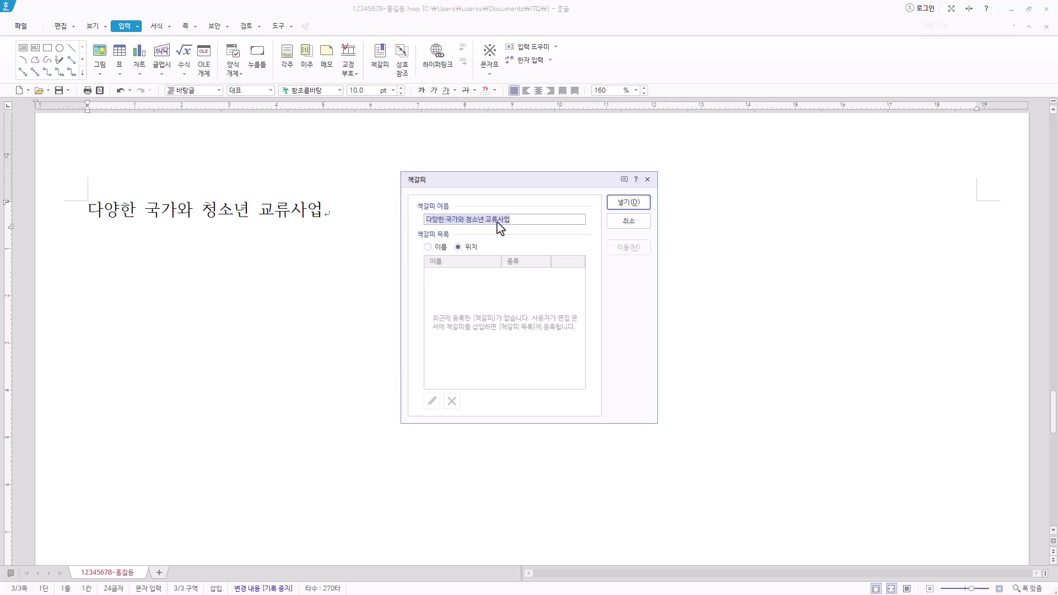
type("국제의식")
left_click(639, 205)
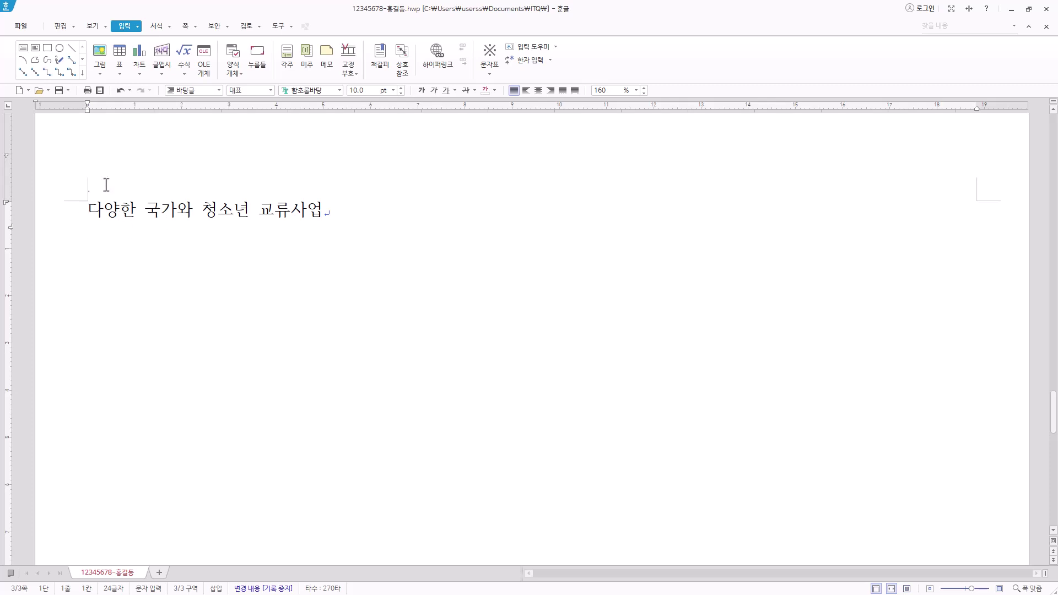
Step: Display the typesetting marks to check the title's bookmark and its name, then hide the marks again
left_click(93, 27)
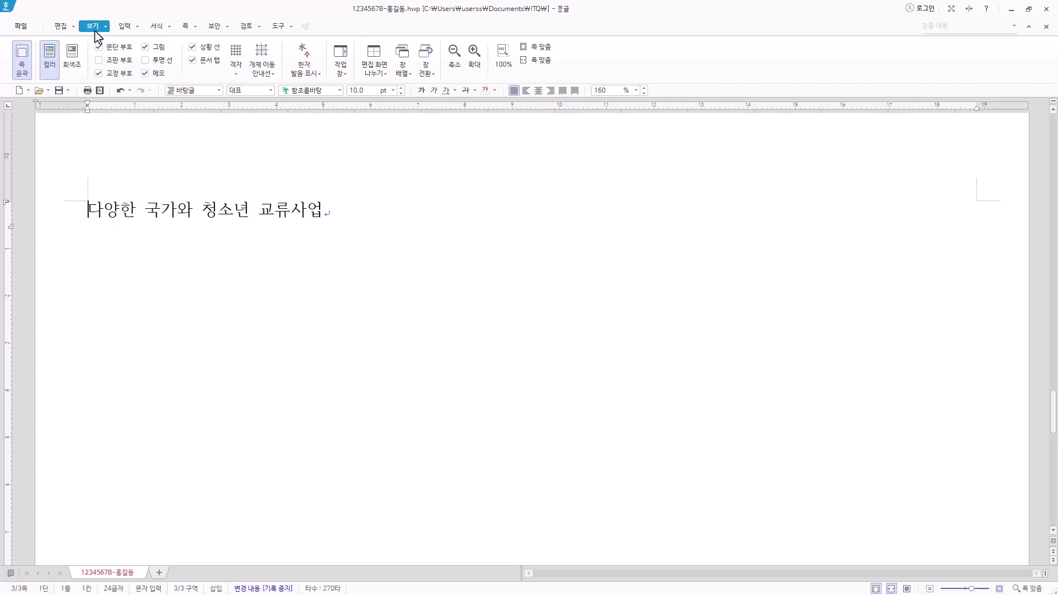
left_click(120, 65)
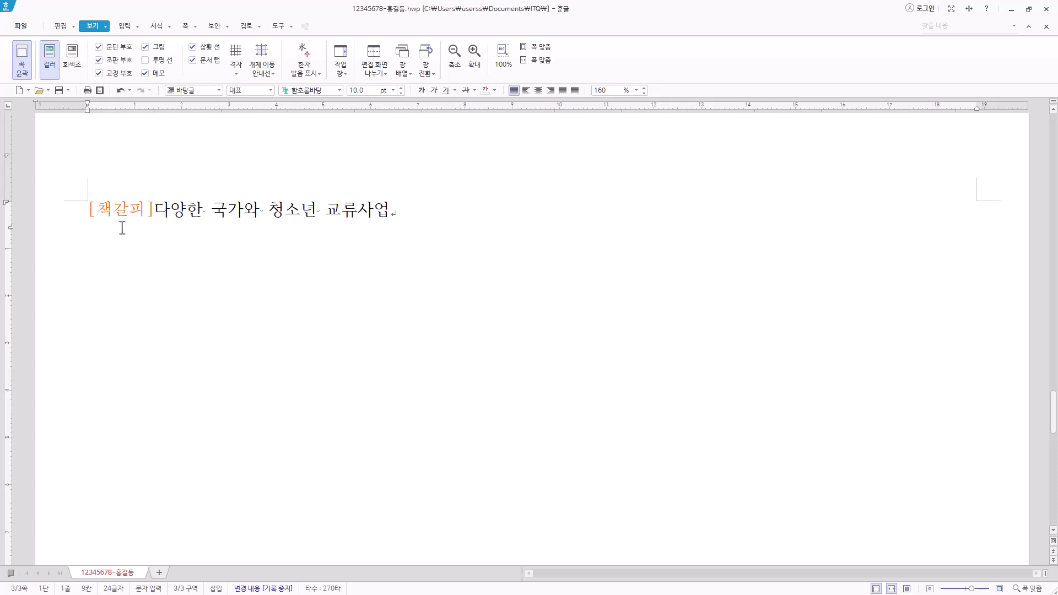
left_click(156, 227)
left_click_drag(88, 212, 155, 217)
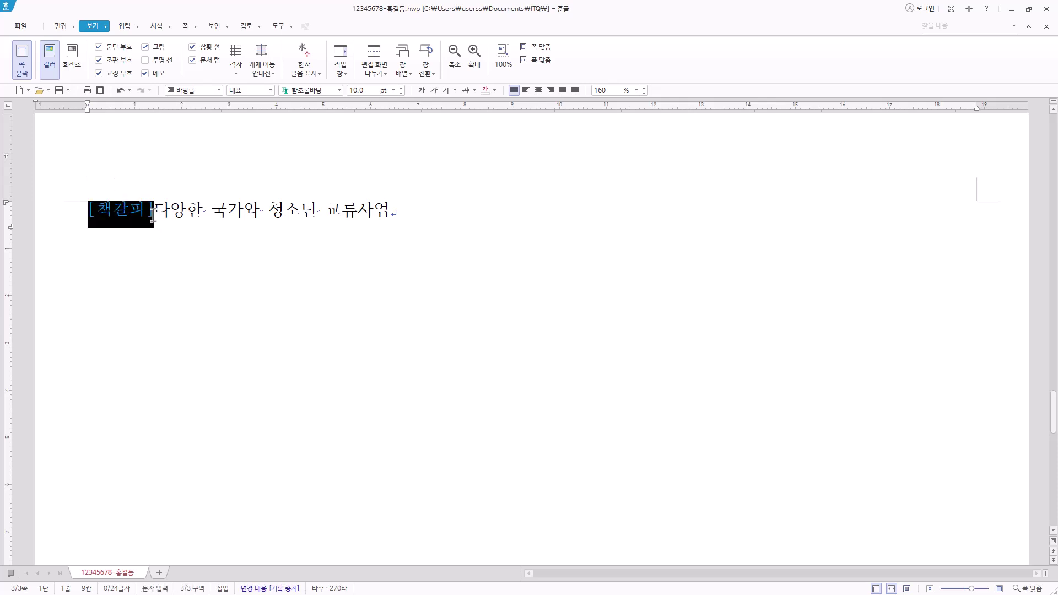
left_click(155, 216)
key("Home")
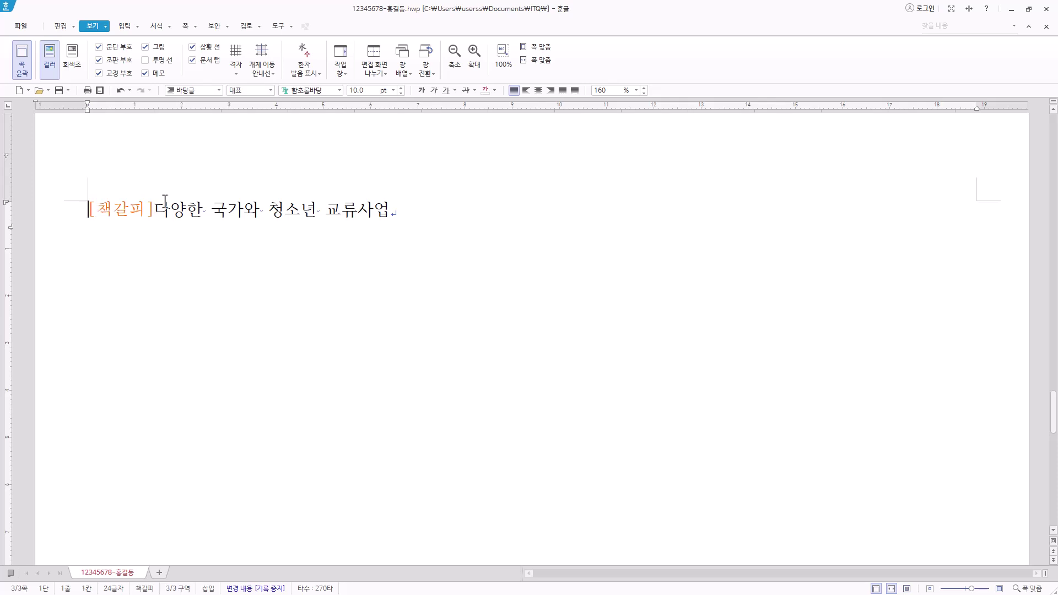
double_click(94, 214)
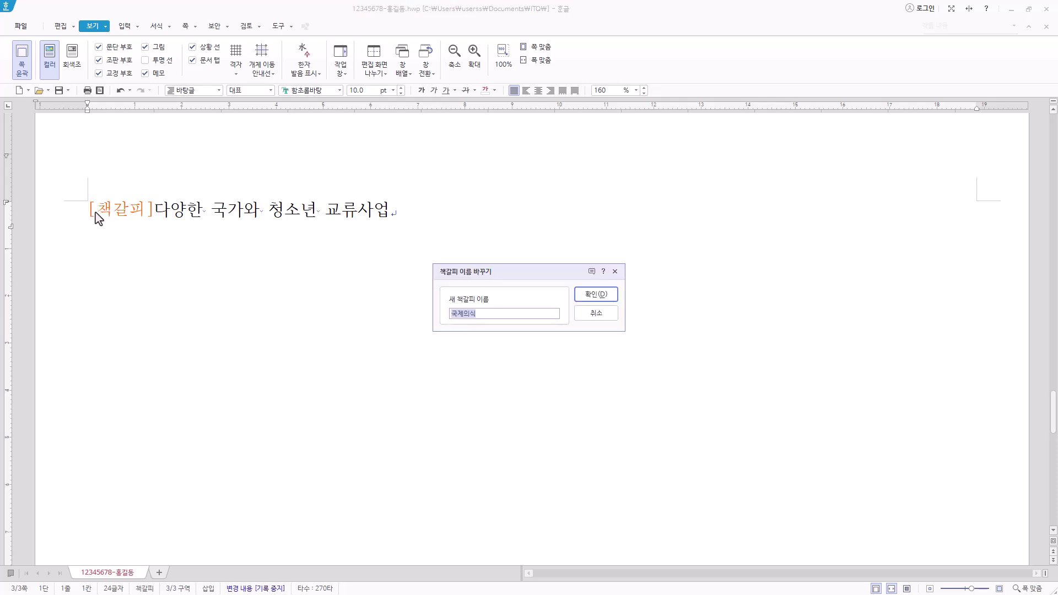
left_click(607, 296)
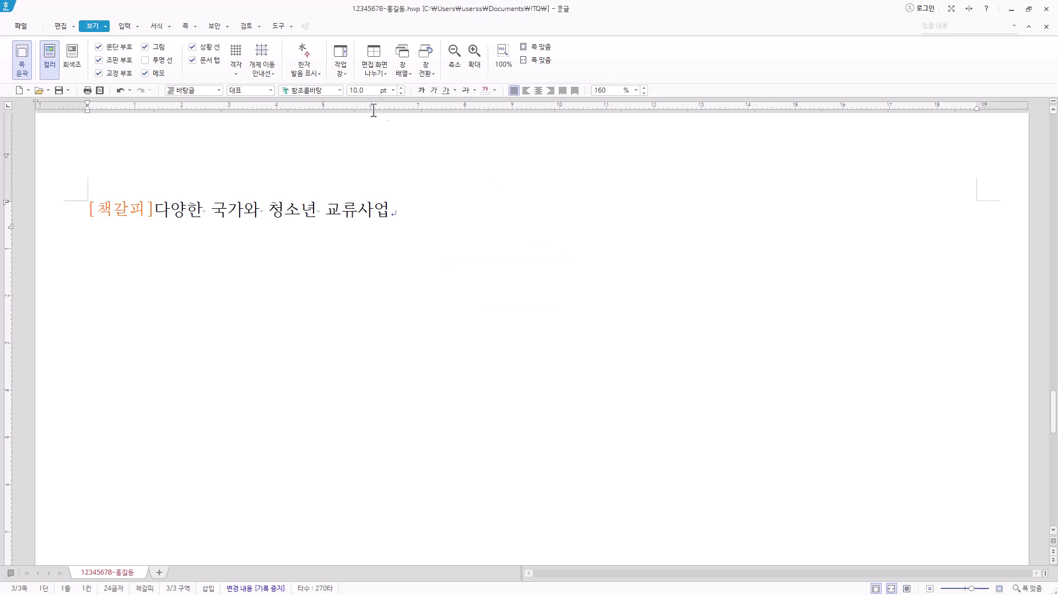
left_click(99, 60)
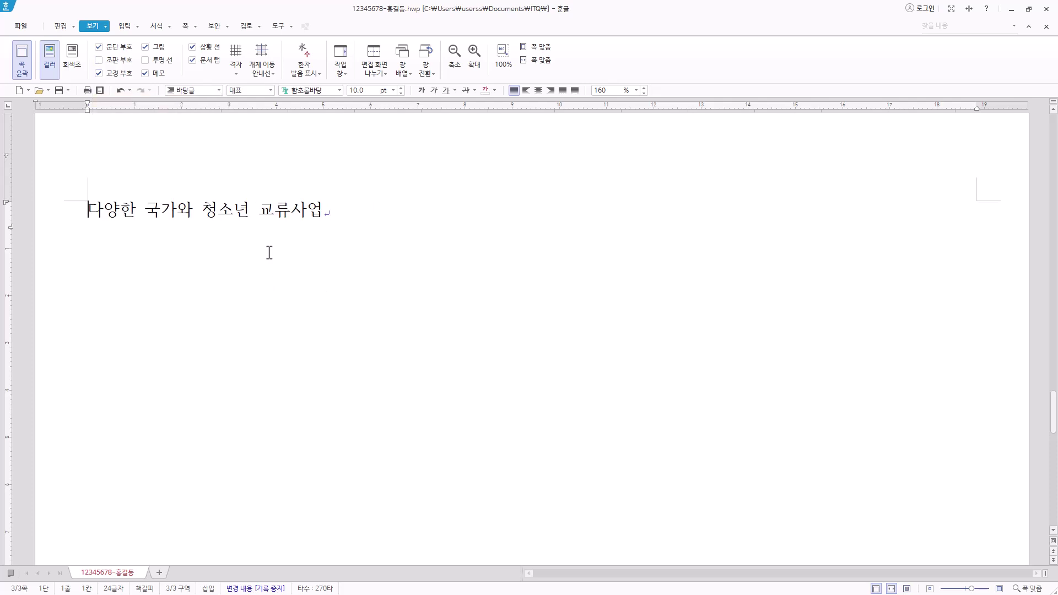
Step: Under "1." on the first page, enter the English paragraph running from "Since its establishment in 2008, it has been commissioned" to "grow into global leaders."
left_click_drag(1054, 410, 1053, 133)
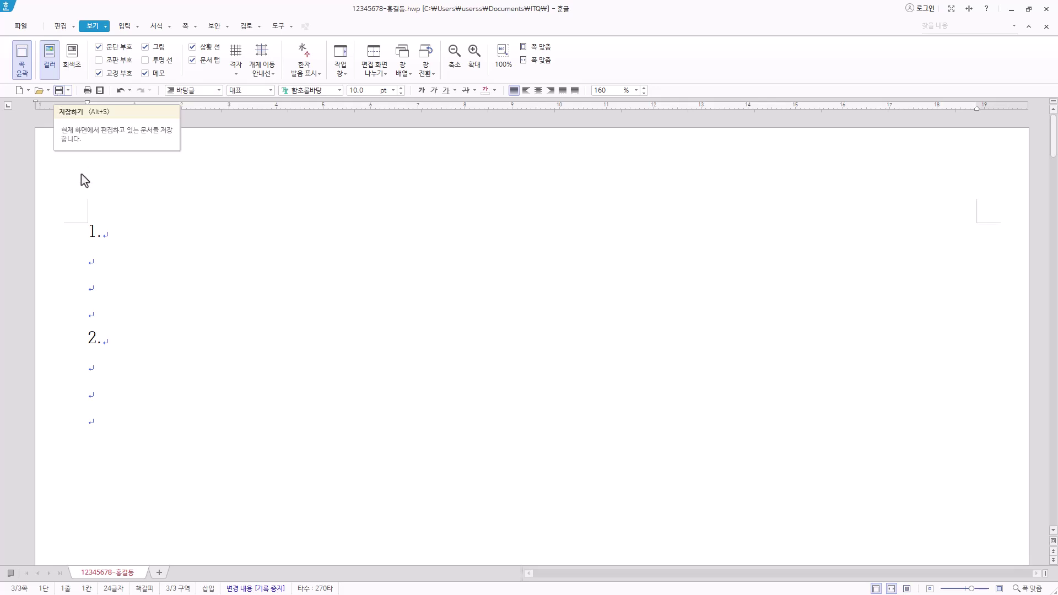
left_click(104, 252)
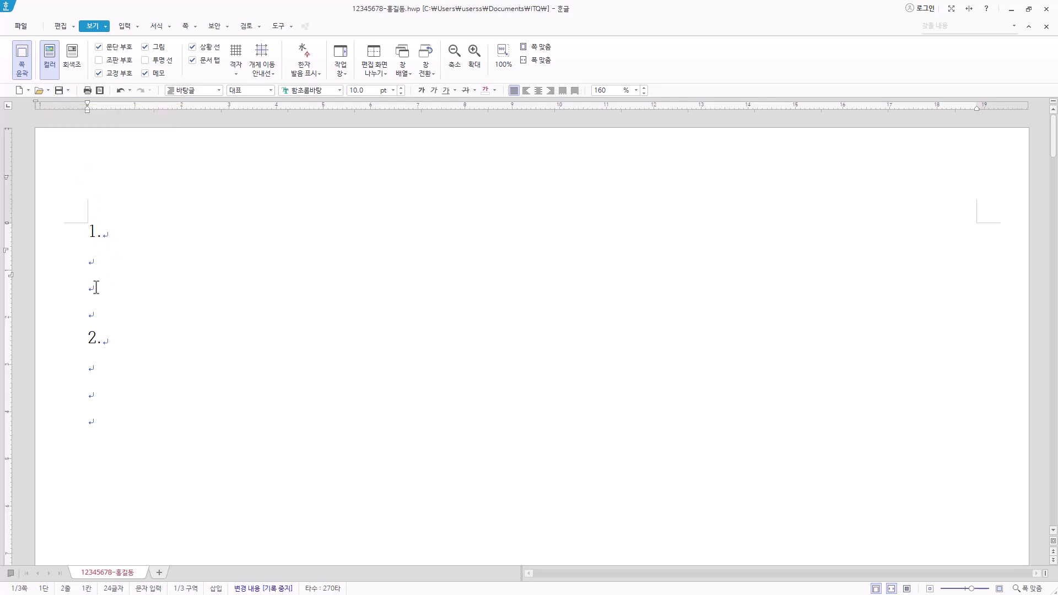
left_click_drag(71, 268, 76, 329)
left_click(127, 257)
left_click(53, 245)
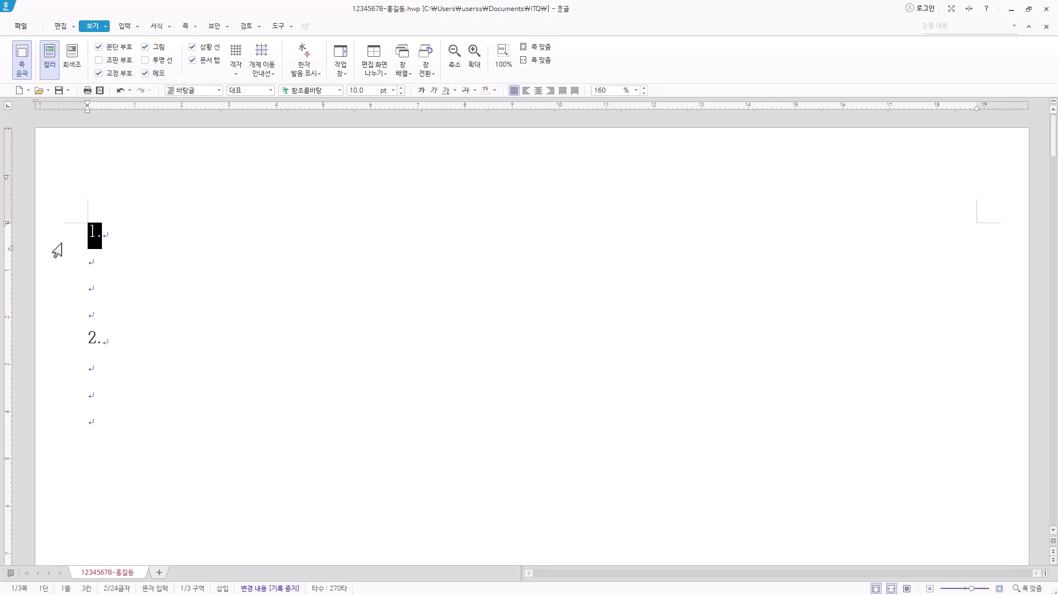
left_click(126, 311)
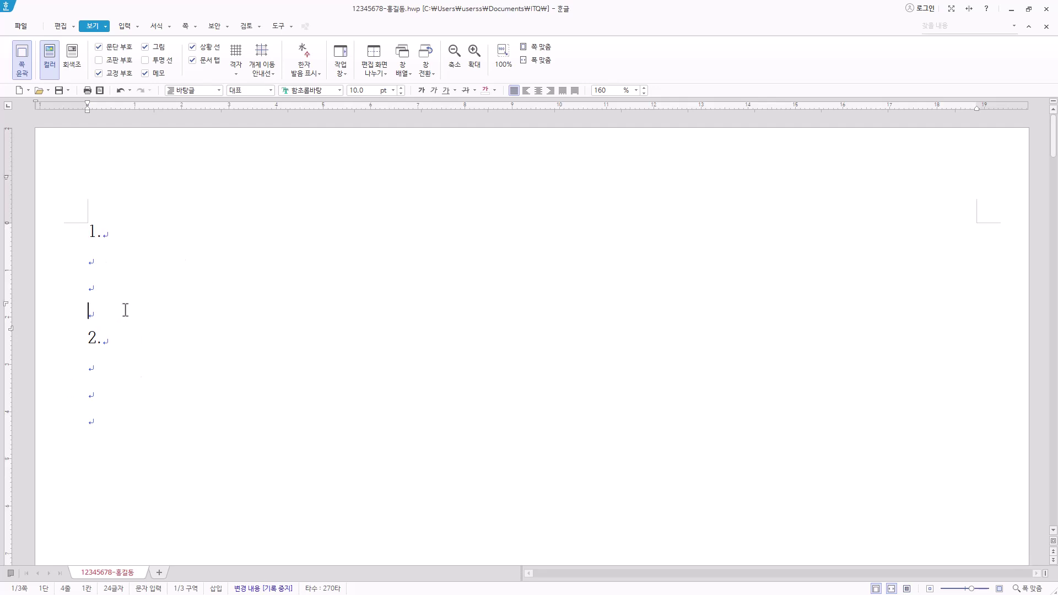
left_click(63, 238)
left_click(126, 235)
left_click(91, 257)
key("Hangul")
type("Since its establishment in 2008, it has been commissioned by the Korea Youth Activity Promotion Agency and has operated various international exchange programs to help teenagers grow into global leaders.")
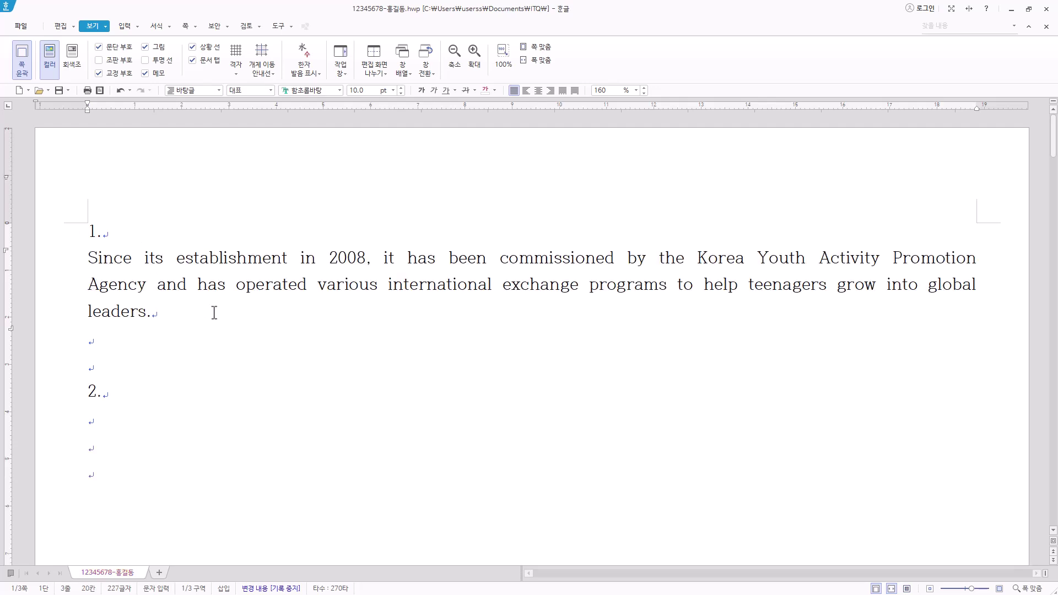
left_click_drag(86, 257, 163, 306)
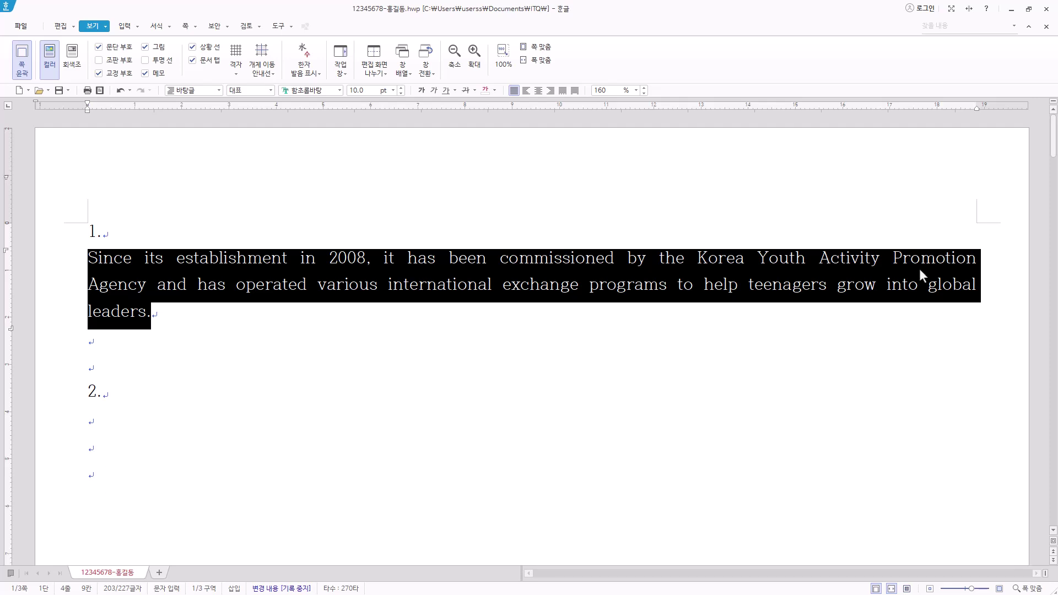
left_click(169, 310)
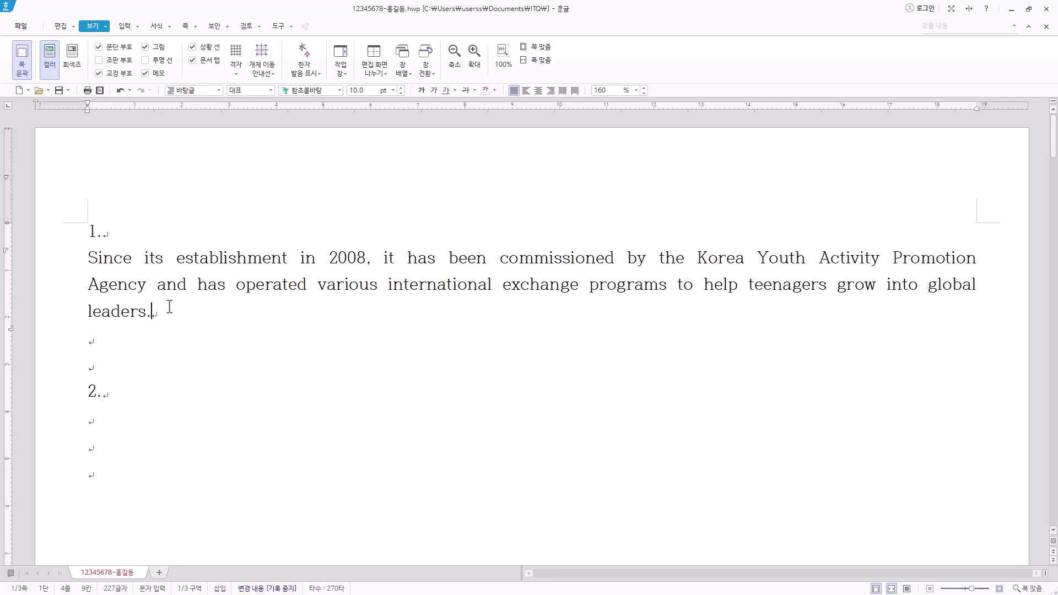
key("Hangul")
left_click_drag(98, 257, 205, 314)
left_click_drag(133, 258, 176, 260)
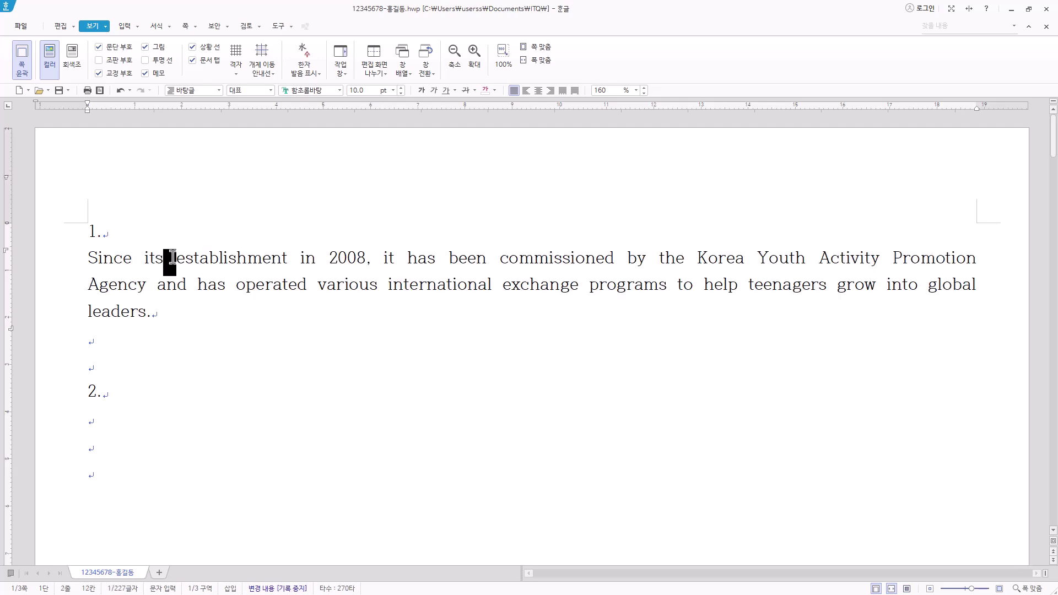
left_click(304, 259)
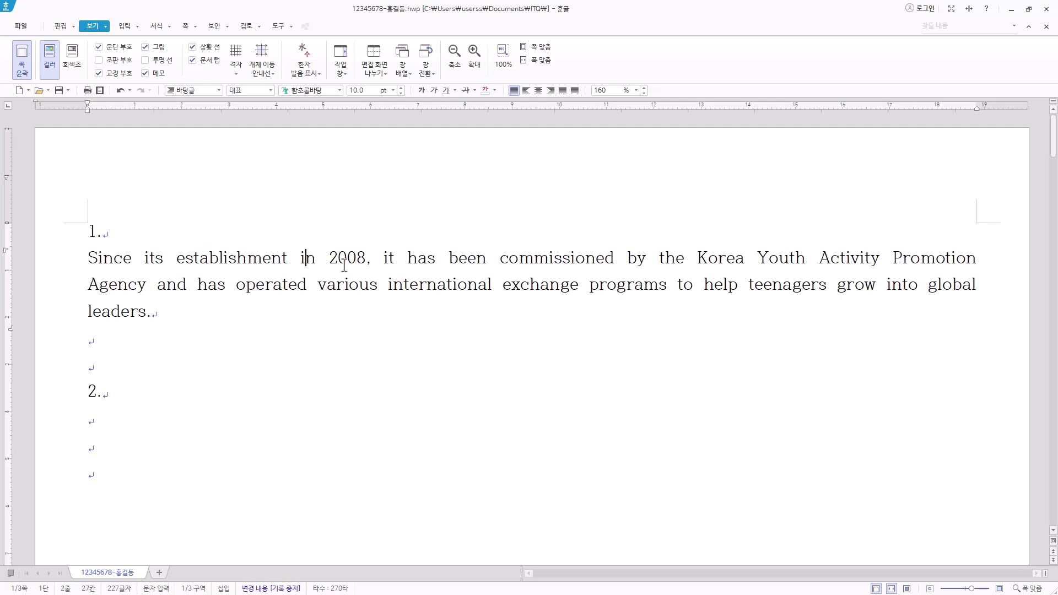
left_click(408, 262)
Step: Below the English paragraph, add "청소년들이 글로벌 리더로 성장하도록 다양한 국제교류 프로그램을 운영하고 있으며, 2008년 설치 이후 2013년부터 현재까지 한국청소년활동진흥원에서 위탁 운영하고 있다."
left_click(197, 315)
key("Return")
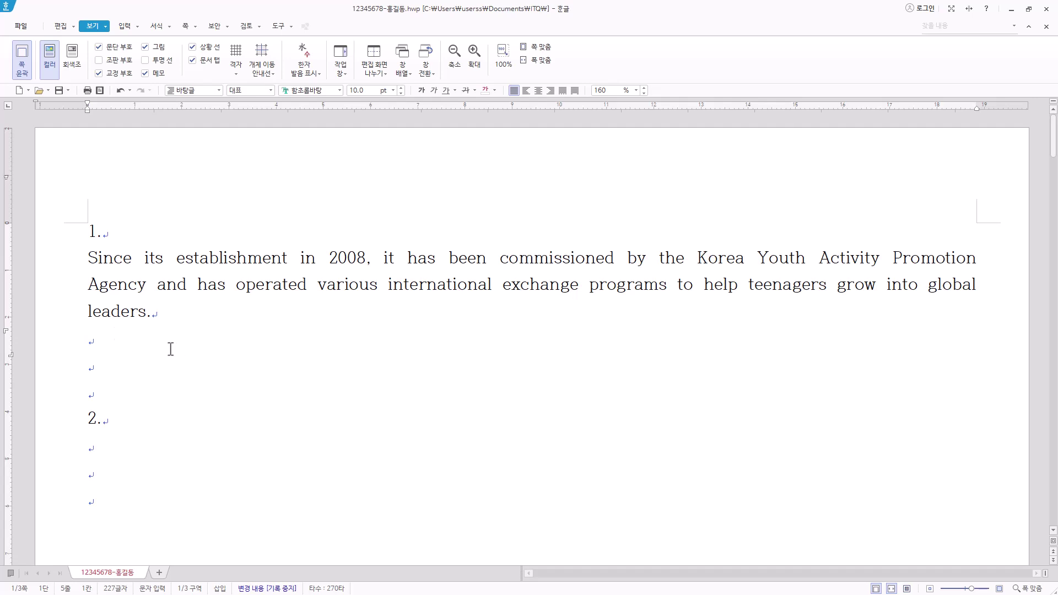
key("Hangul")
type("청소년들이 글로벌 리더로 성장하도록 다양한 국제교류 프로그램을 운영하고 있으며, 2008년 설치 이후 2013년부터 현재까지 한국청소년활동진흥원에서 위탁 운영하고 있다.")
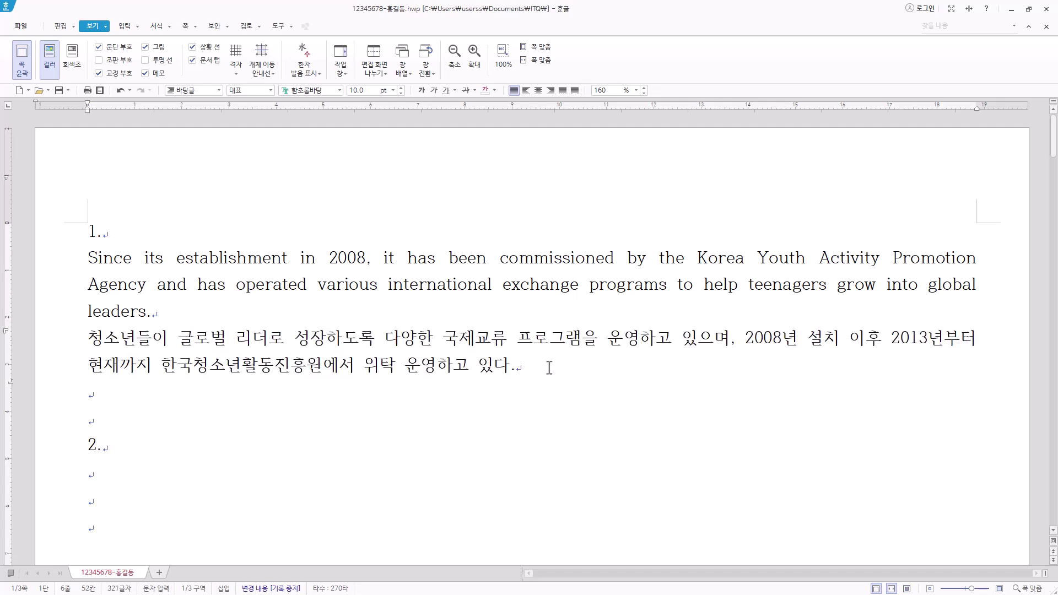
Step: Select the English and Korean paragraphs and start a new style named "global" of the paragraph type (문단)
left_click_drag(550, 367, 87, 257)
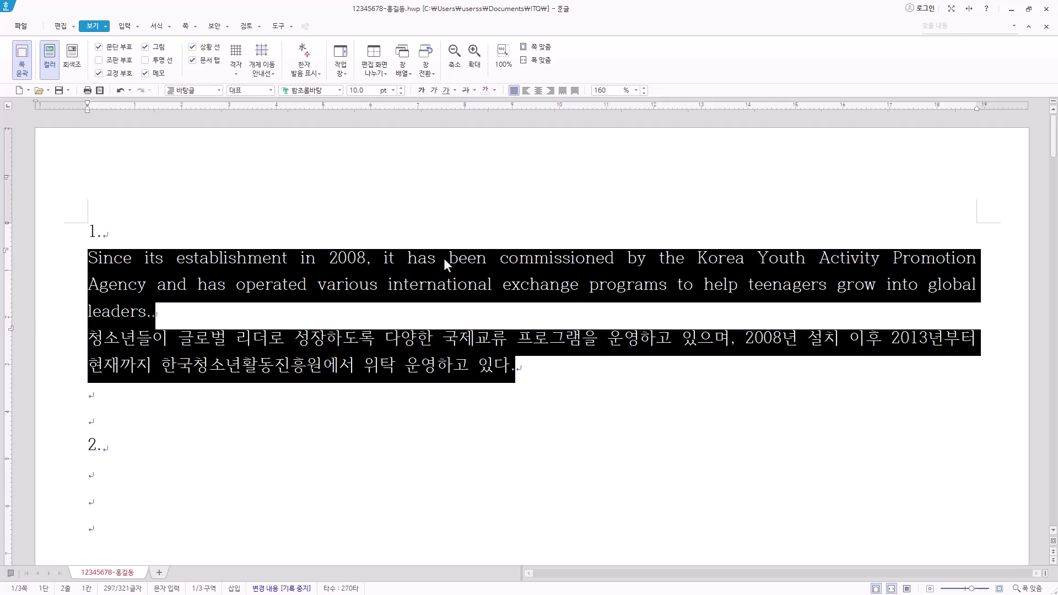
key("F6")
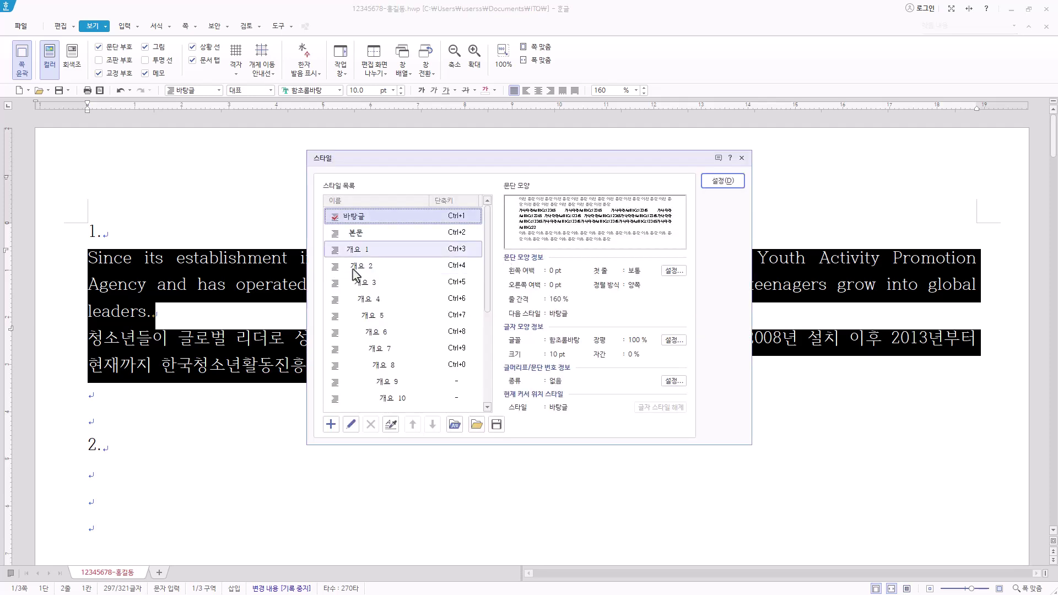
scroll(485, 303, "down", 1)
scroll(488, 205, "up", 1)
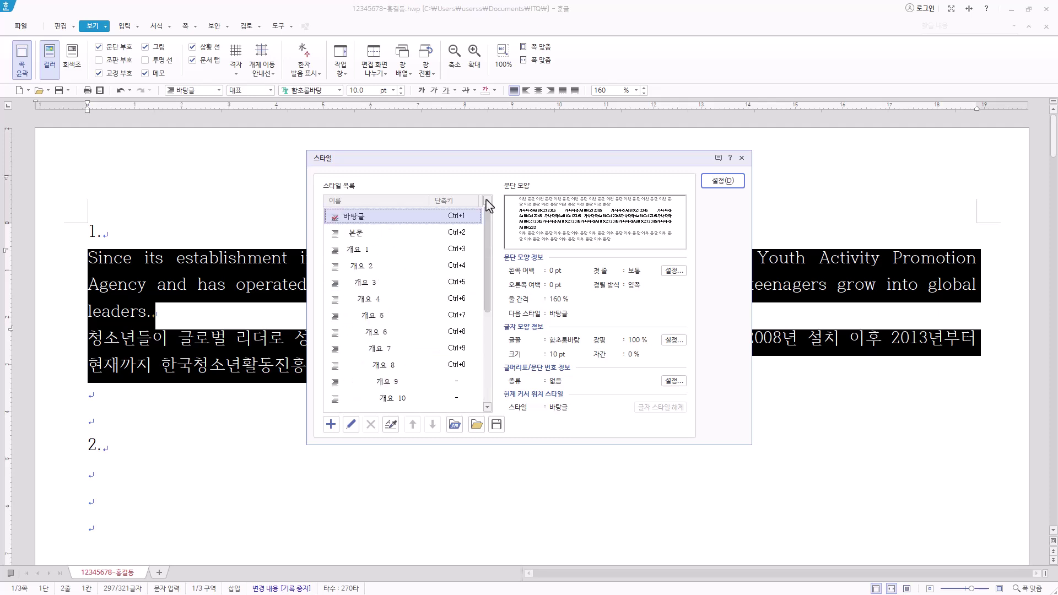
left_click(331, 425)
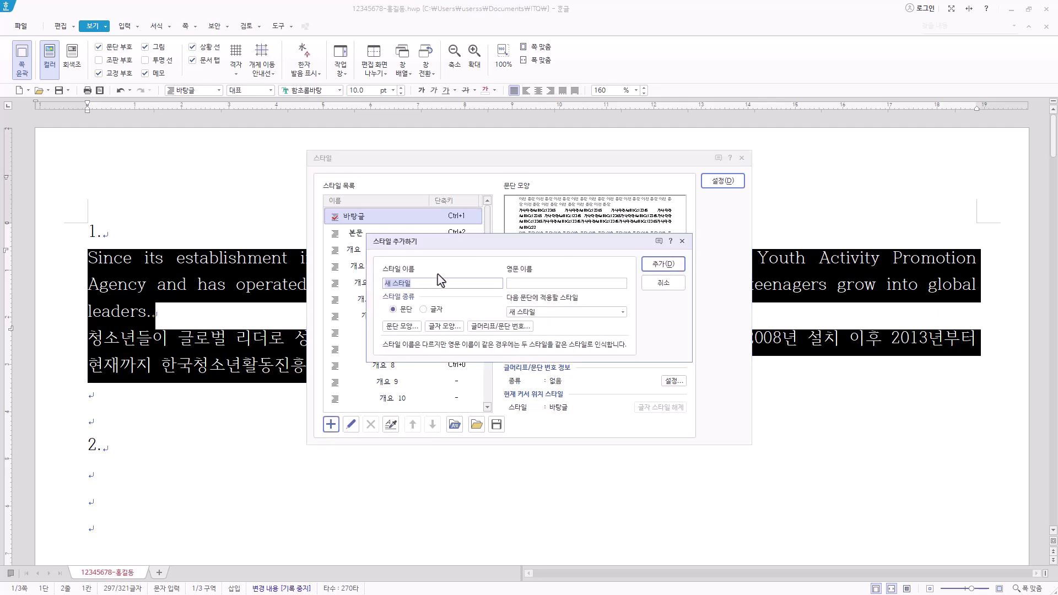
type("global")
left_click(435, 312)
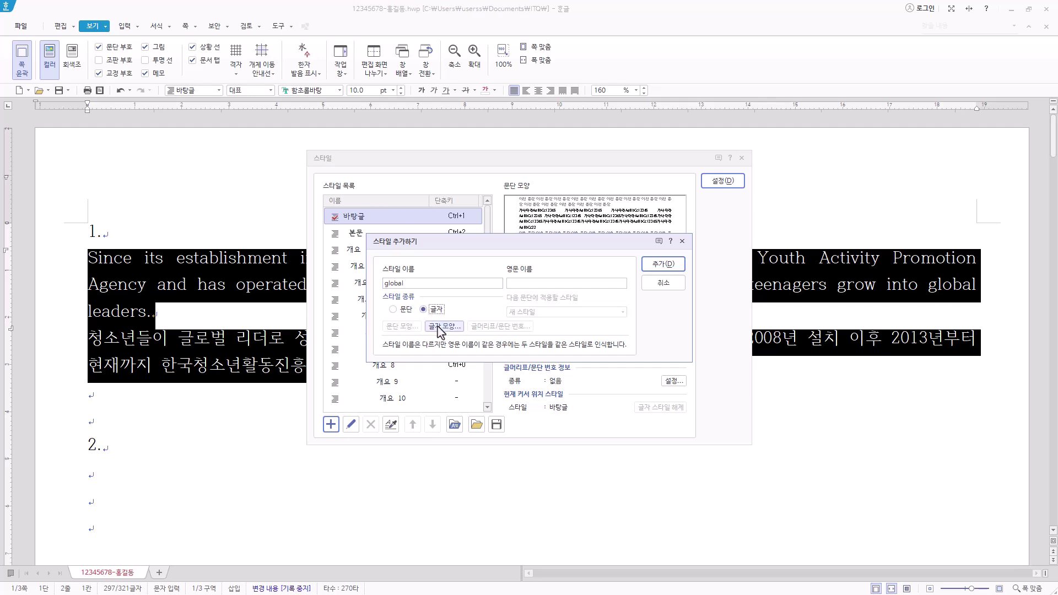
left_click(403, 310)
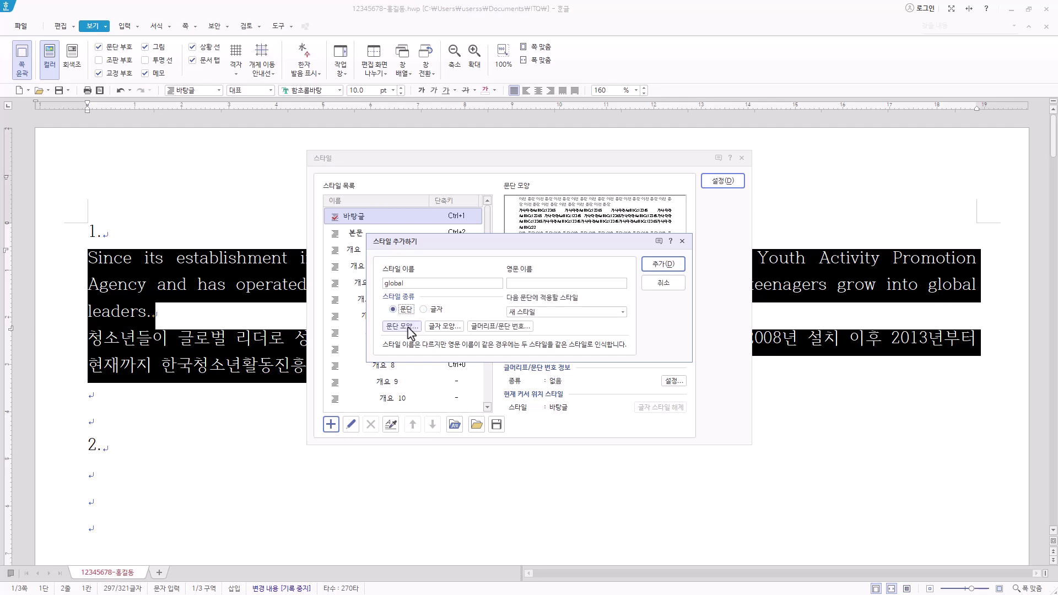
Step: Give the global style a left margin of 15 pt and a spacing below the paragraph of 10 pt
left_click(409, 327)
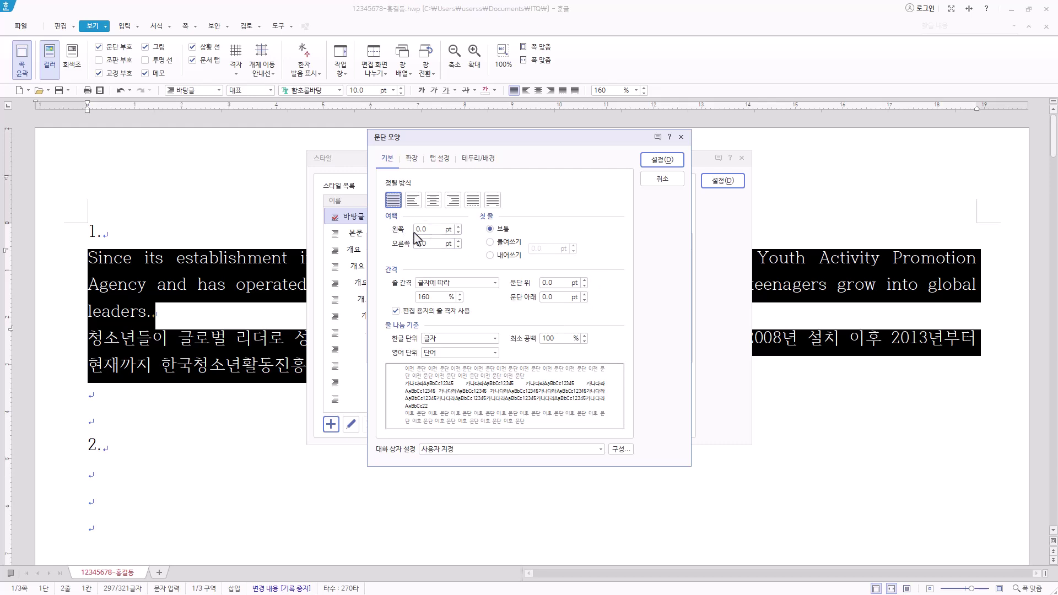
left_click_drag(432, 229, 364, 234)
type("15")
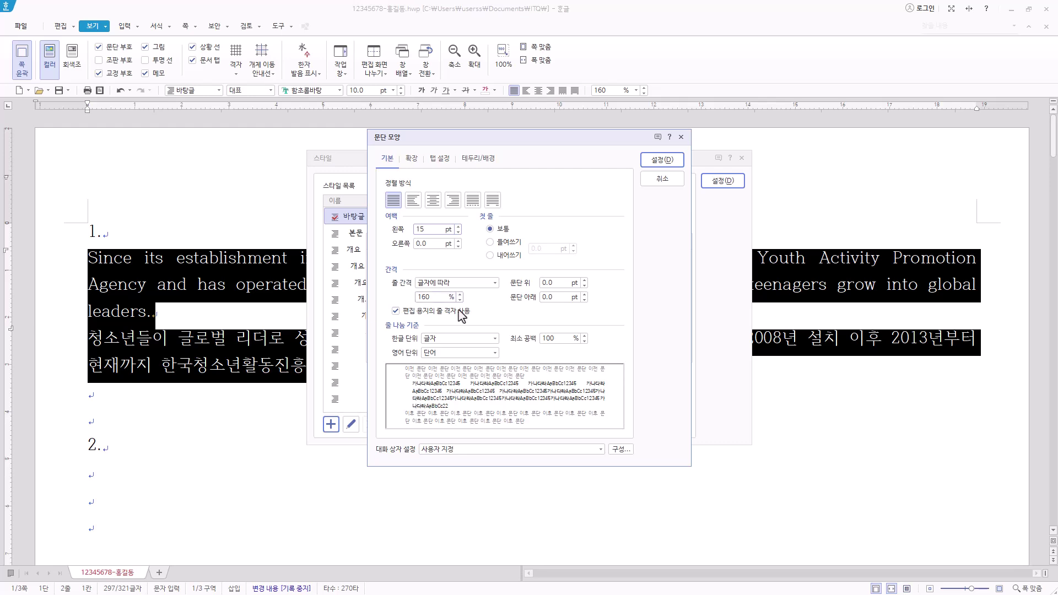
left_click(562, 300)
type("10")
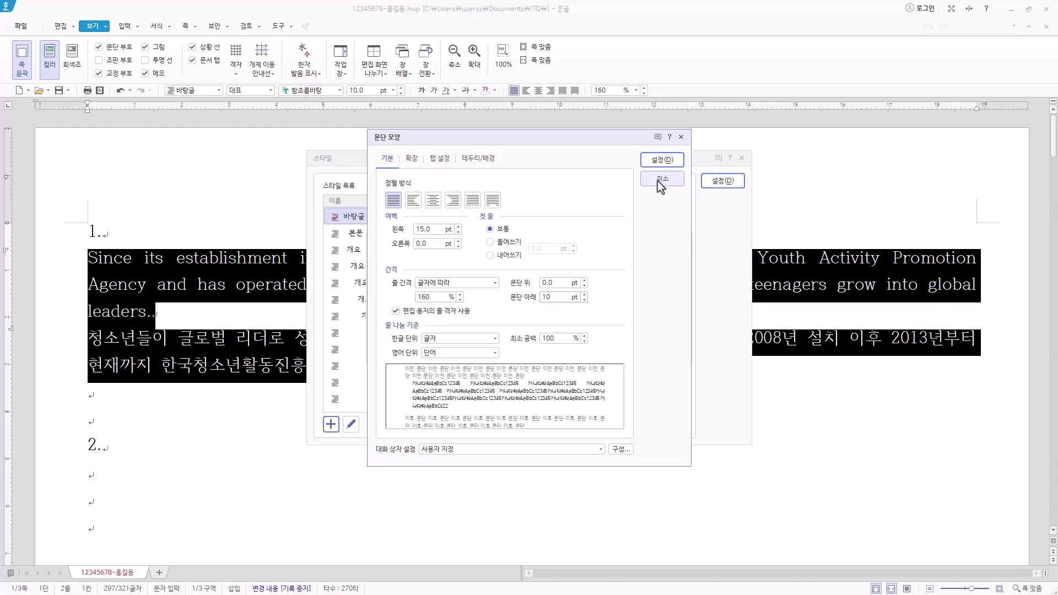
left_click(661, 163)
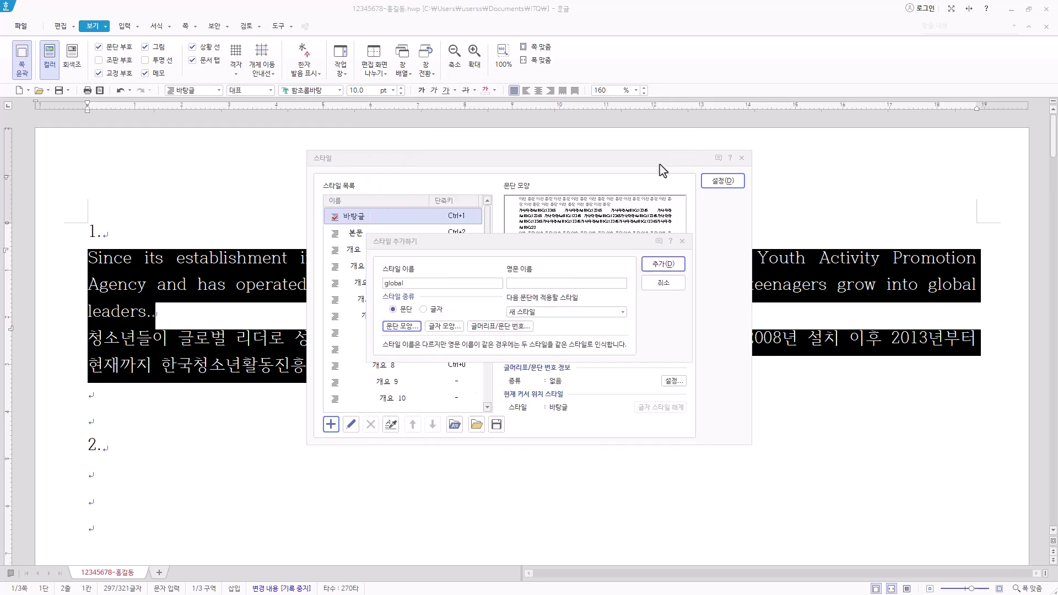
Step: In the global style's character shape, set the character width (장평) to 95% and the letter spacing (자간) to -5%
left_click(453, 329)
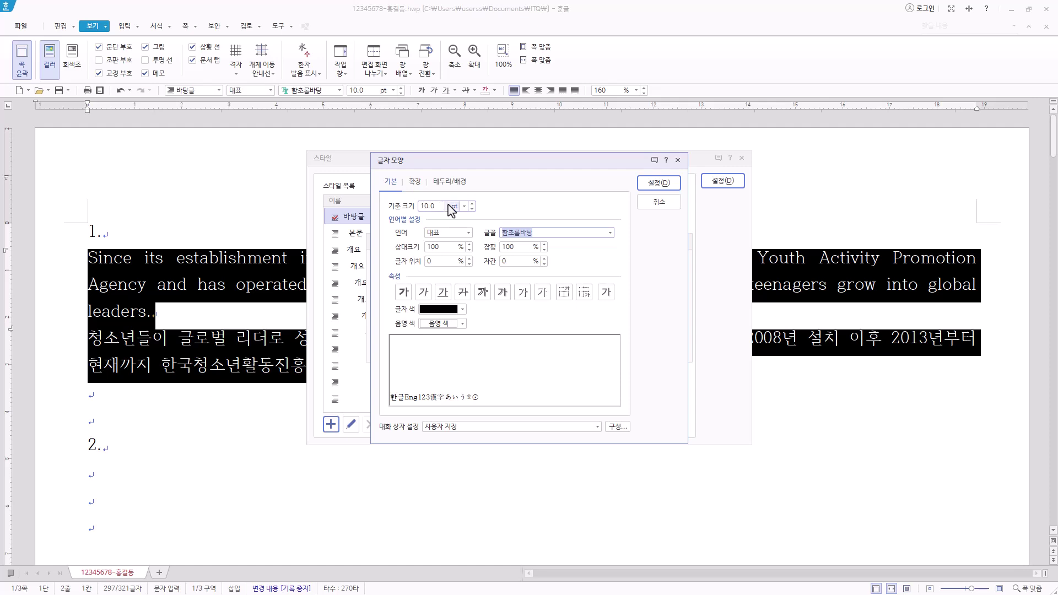
left_click(524, 248)
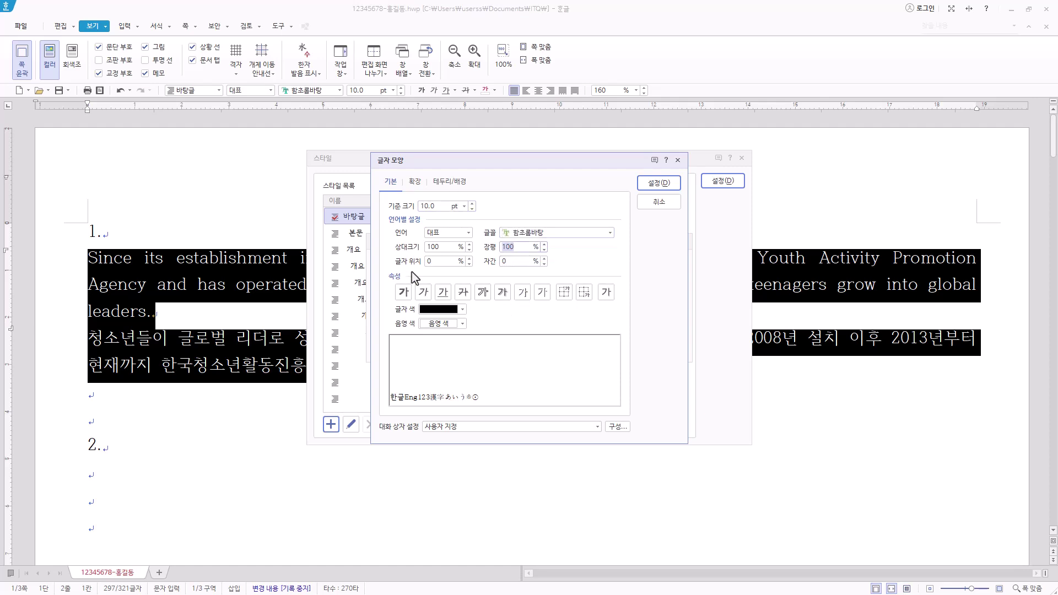
type("95")
left_click(509, 261)
key("BackSpace")
type("-5")
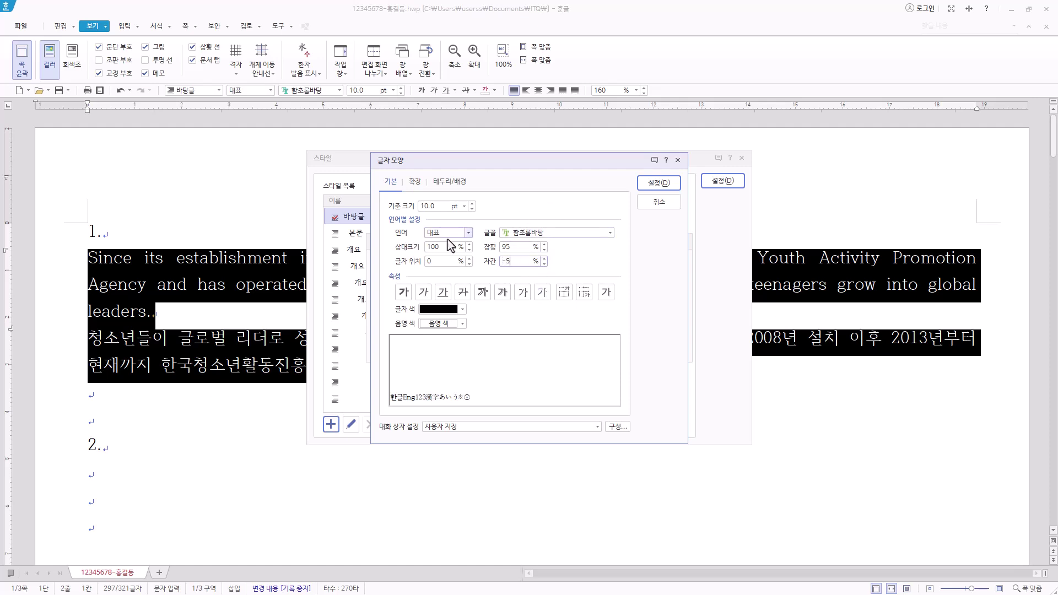
Step: Set the global style's Korean (한글) font to 굴림
left_click(470, 233)
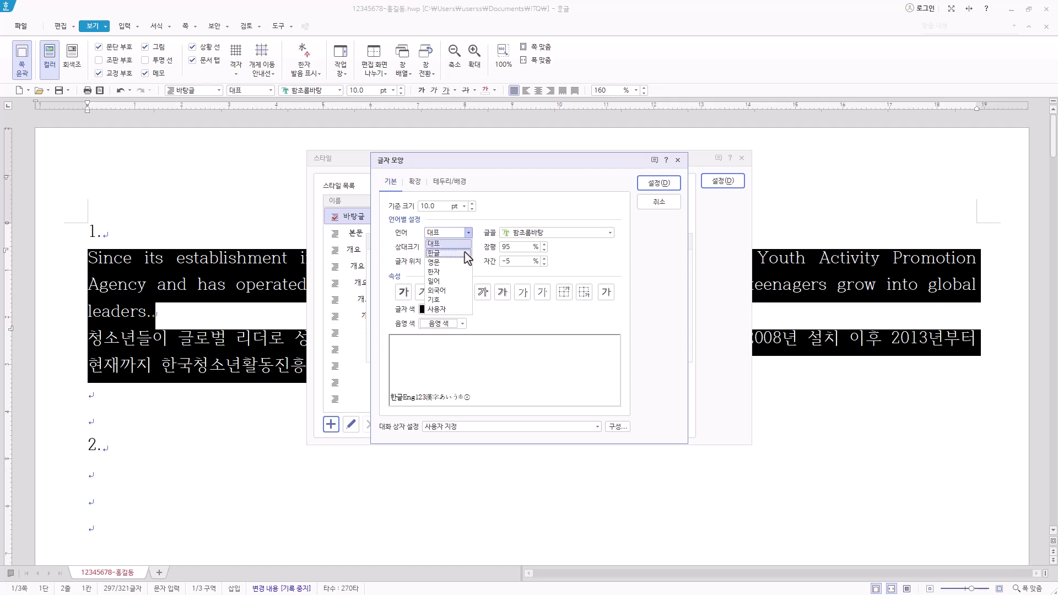
left_click(466, 254)
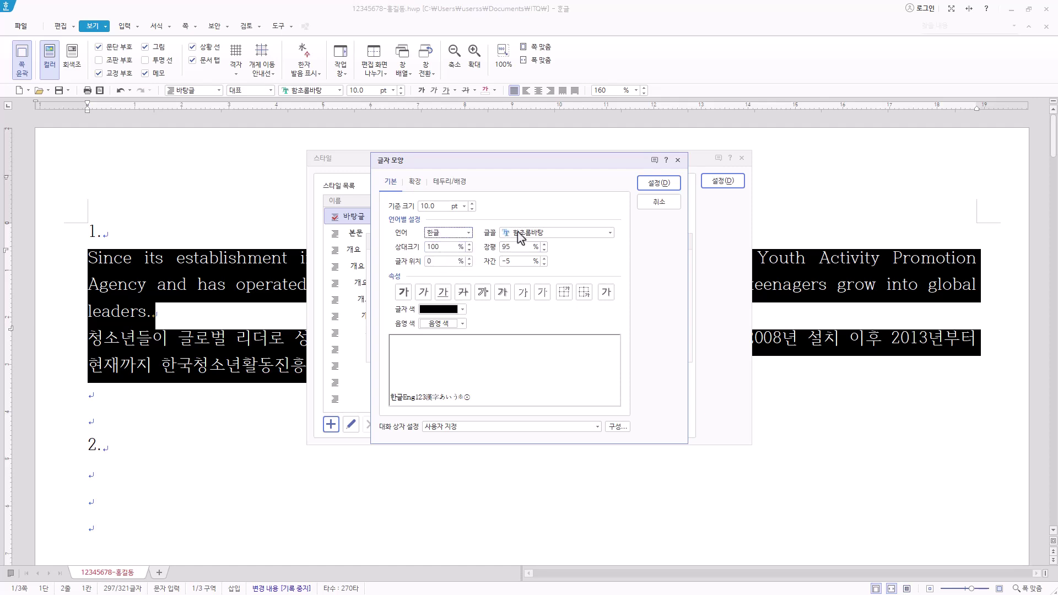
left_click(561, 234)
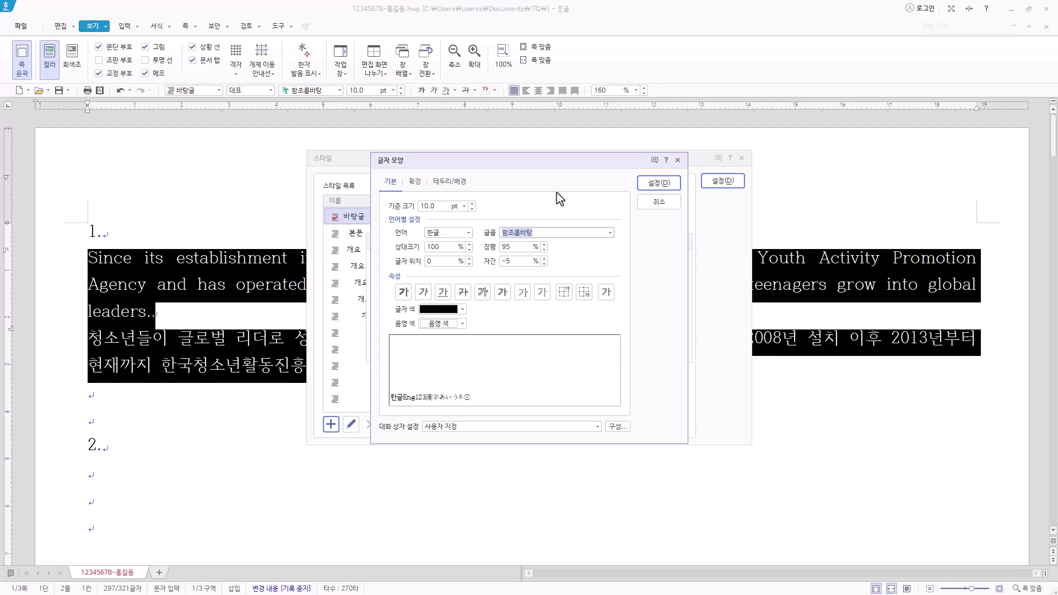
type("굴")
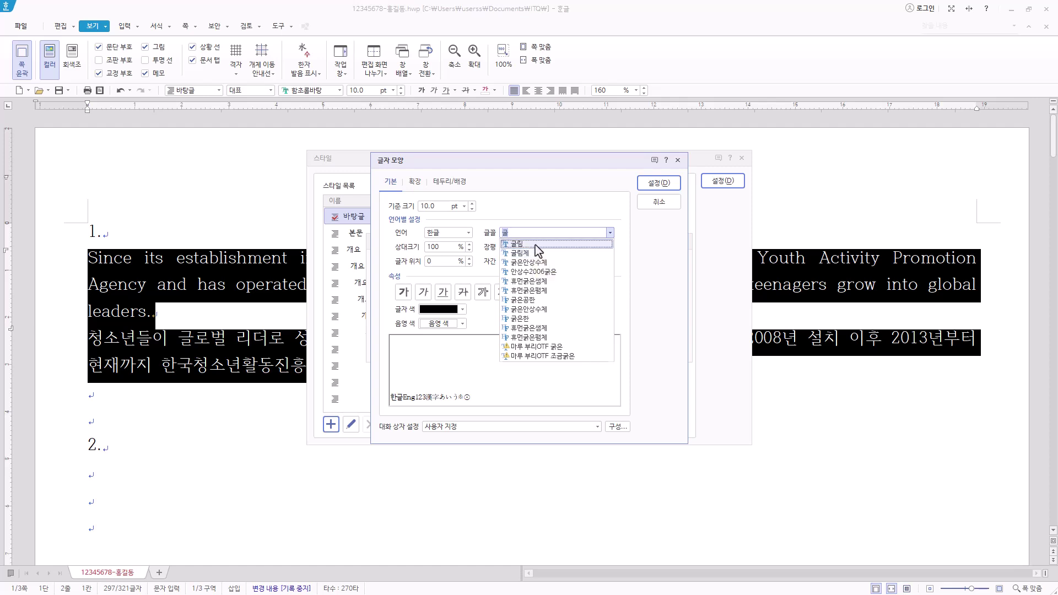
left_click(535, 246)
Step: Set the global style's English (영문) font to 돋움 and accept the character settings
left_click(469, 233)
left_click(459, 264)
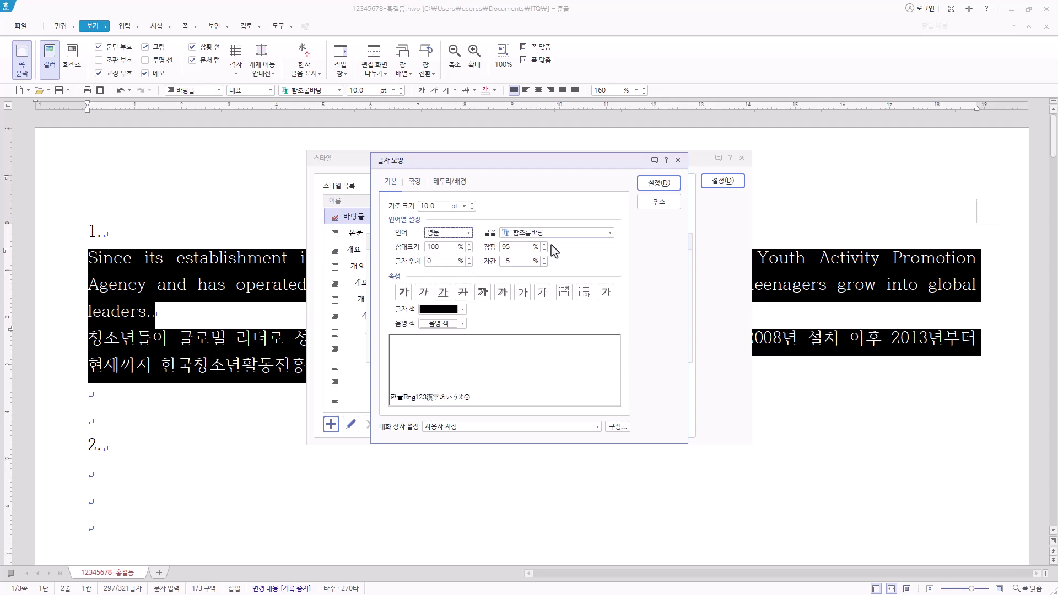
left_click(518, 234)
left_click(518, 234)
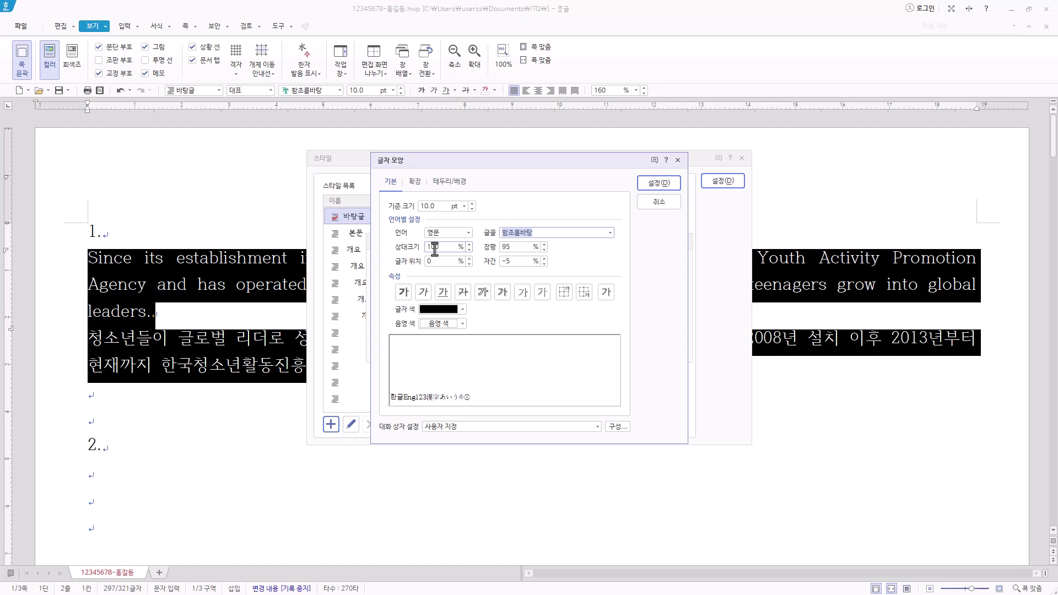
type("돋")
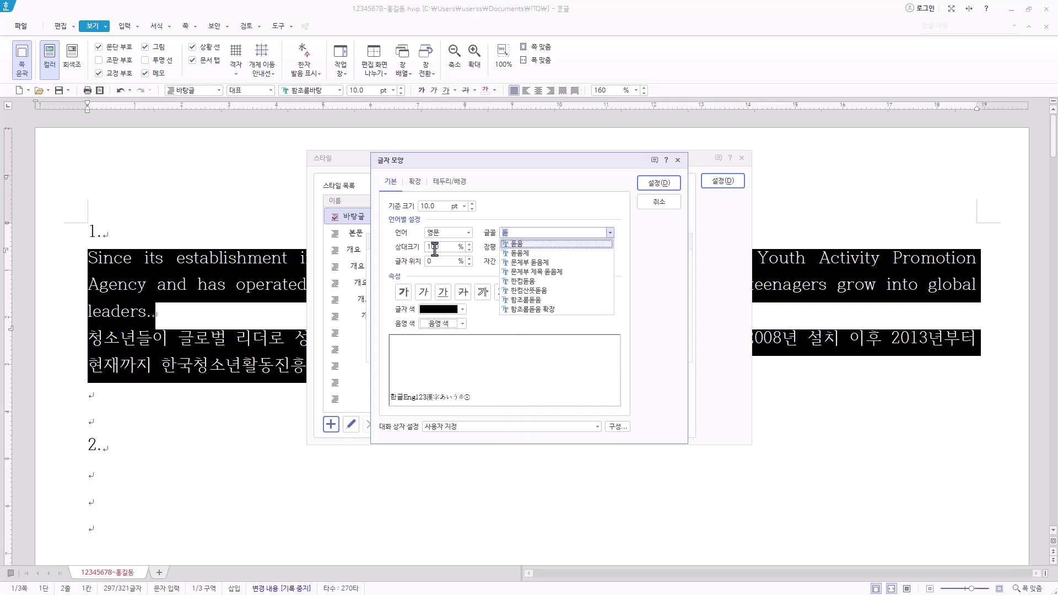
left_click(573, 245)
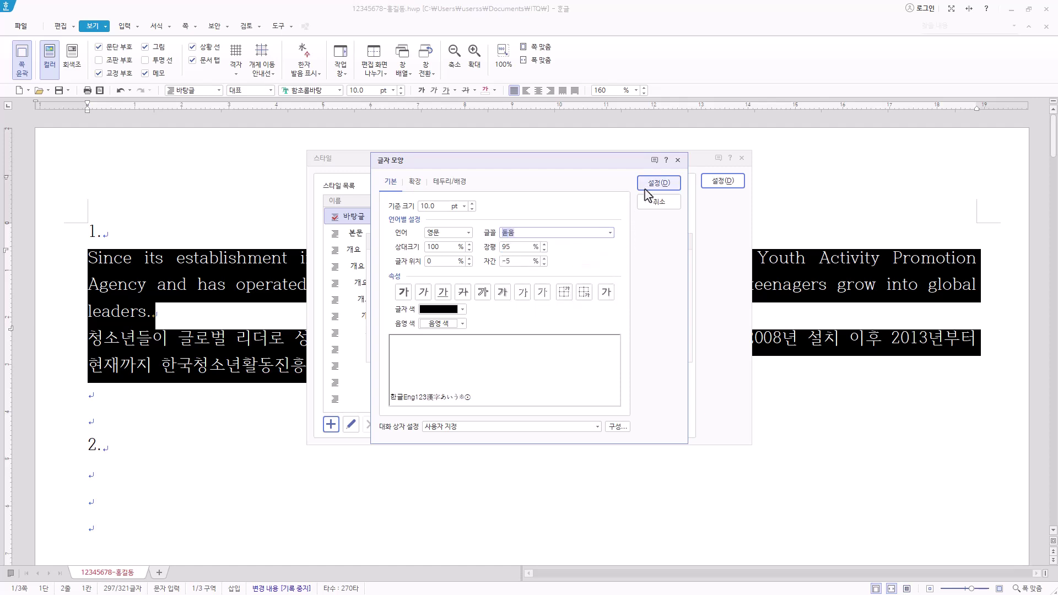
left_click(659, 183)
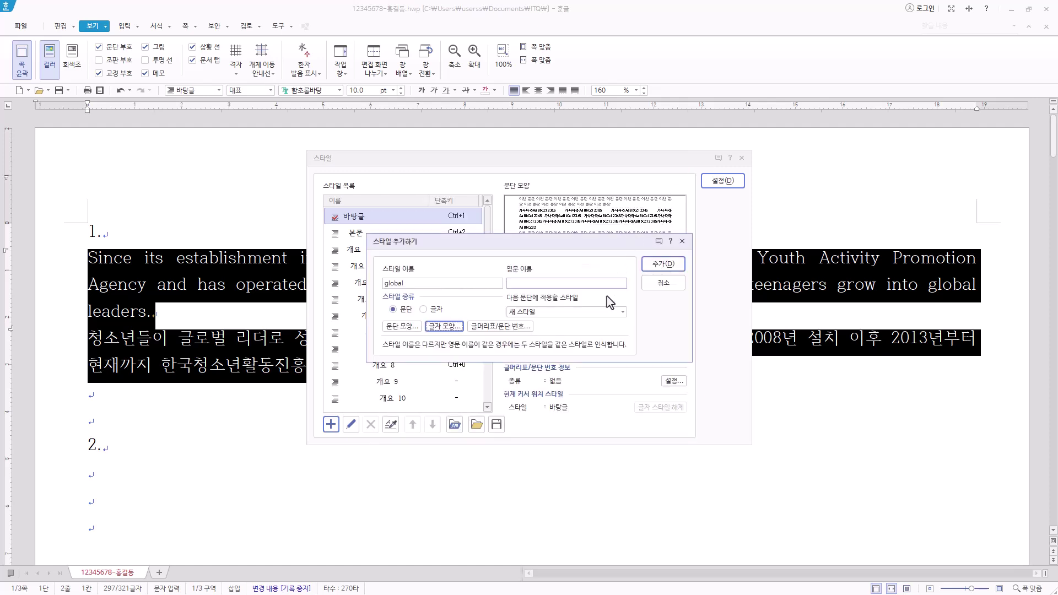
Step: Add the global style to the style list, apply it to the selected English and Korean paragraphs, and clear the selection
left_click(676, 266)
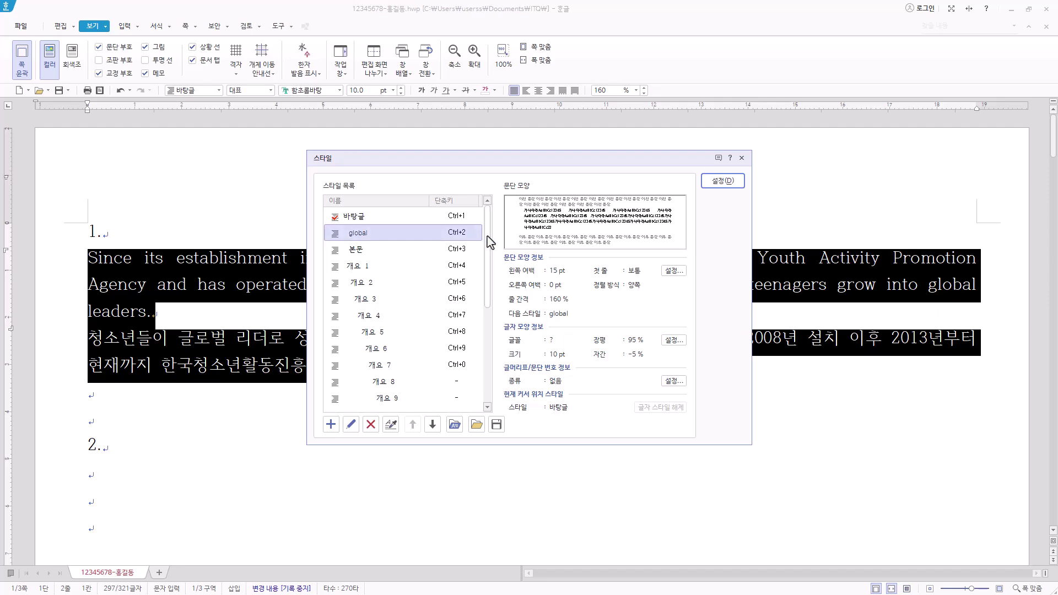
left_click(723, 181)
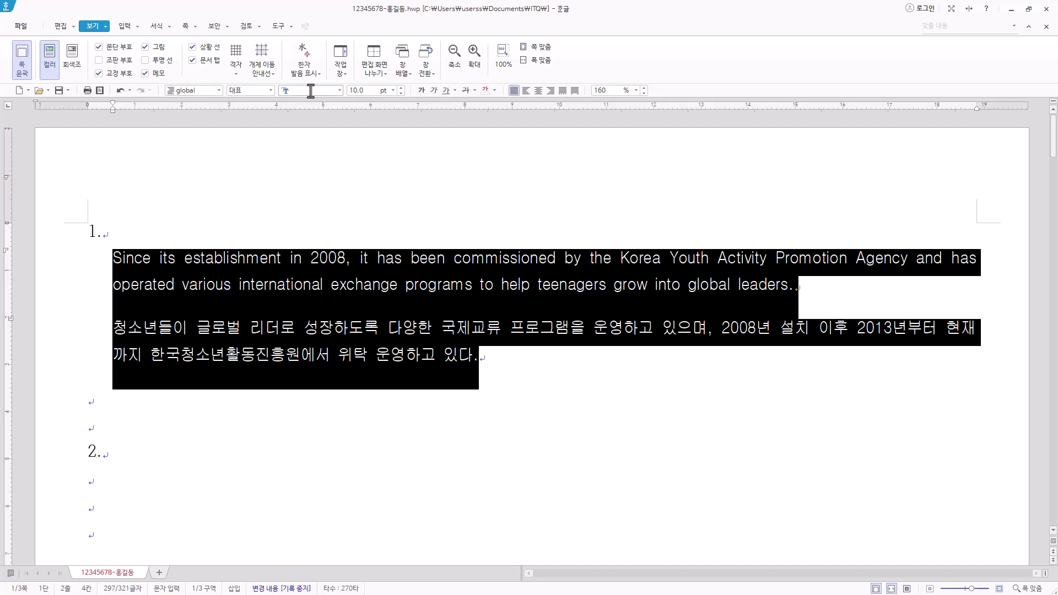
left_click(419, 265)
left_click(436, 287)
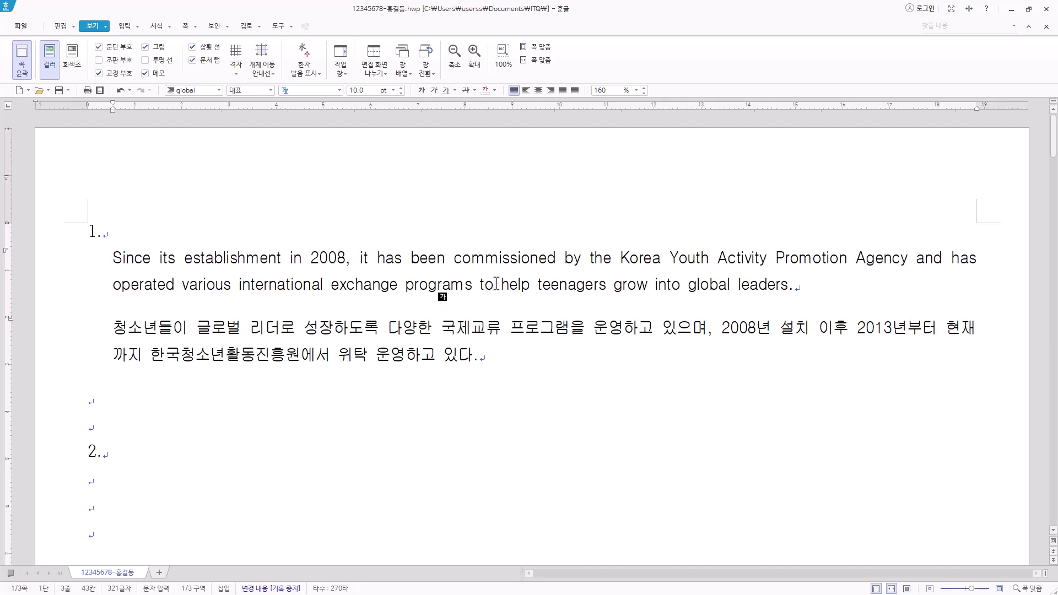
Step: On the empty line below "2.", start a new table with its width fitted to the column (단에 맞춤) and automatic height (자동)
scroll(371, 338, "down", 2)
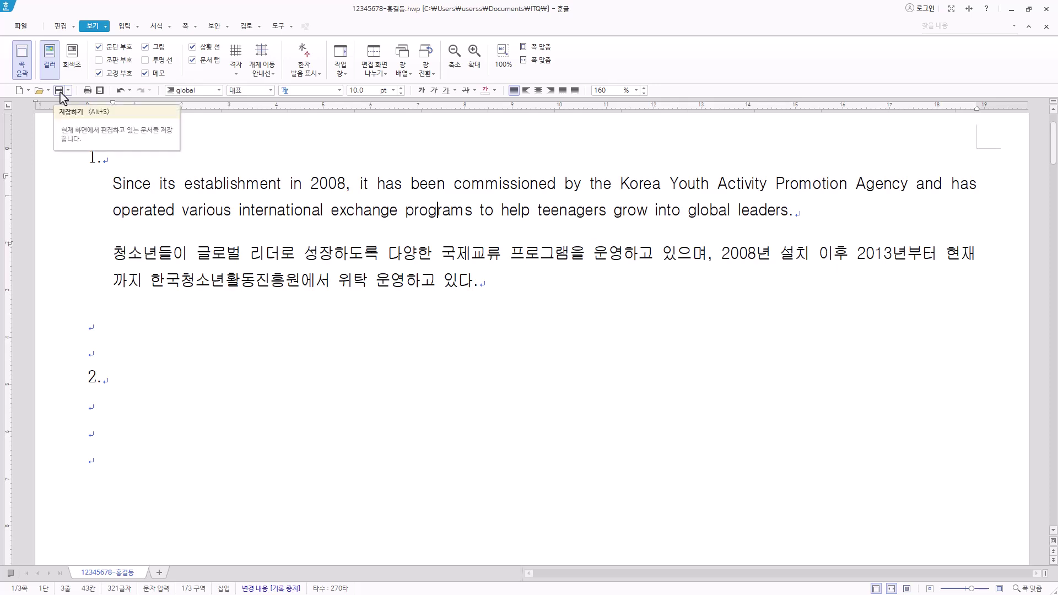
scroll(390, 401, "down", 2)
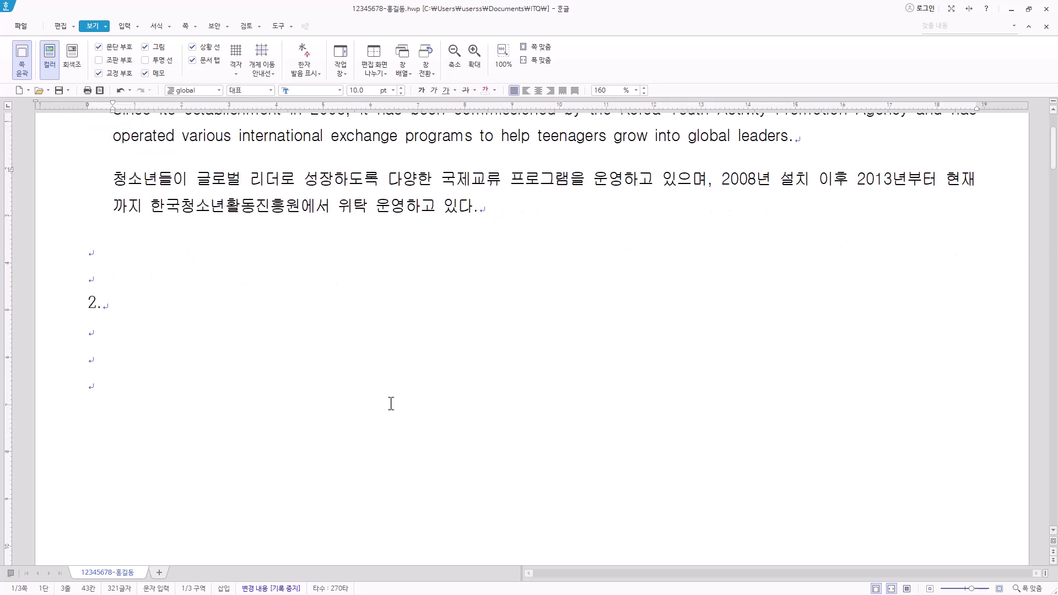
left_click(105, 331)
scroll(215, 331, "down", 4)
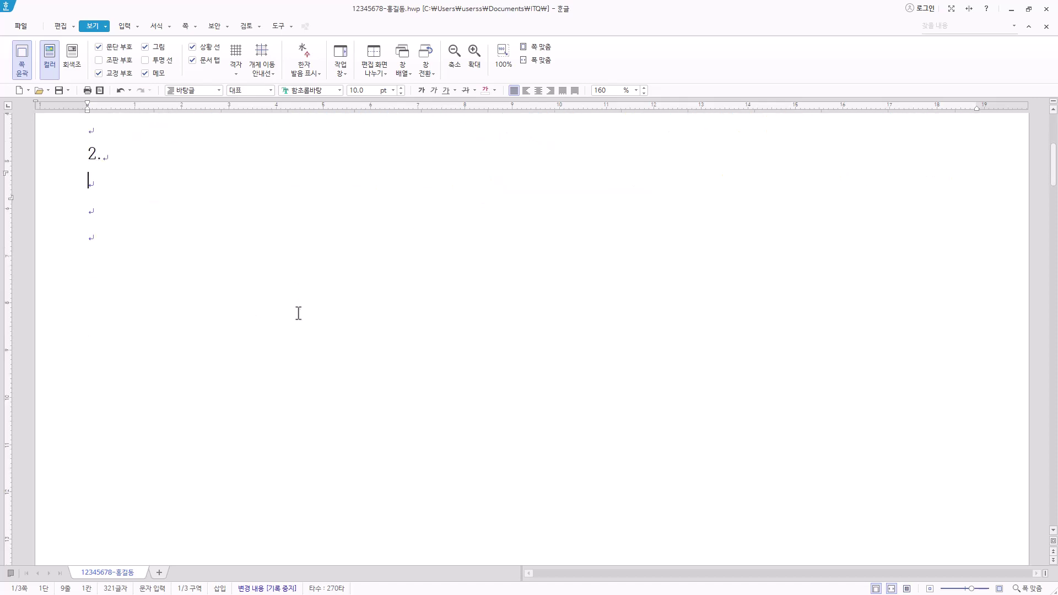
key("Hangul")
scroll(224, 323, "up", 2)
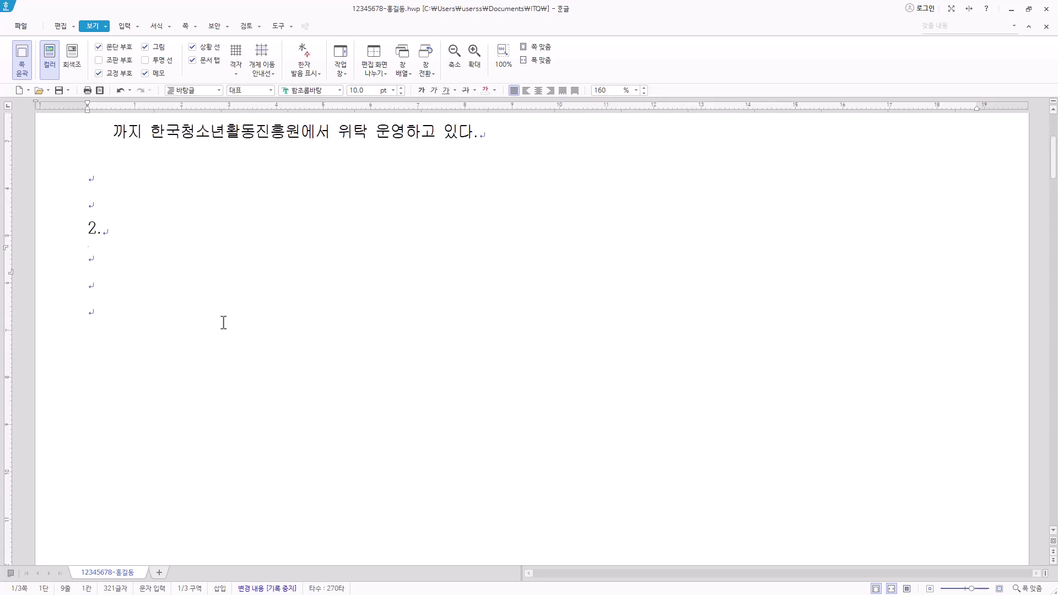
left_click(121, 27)
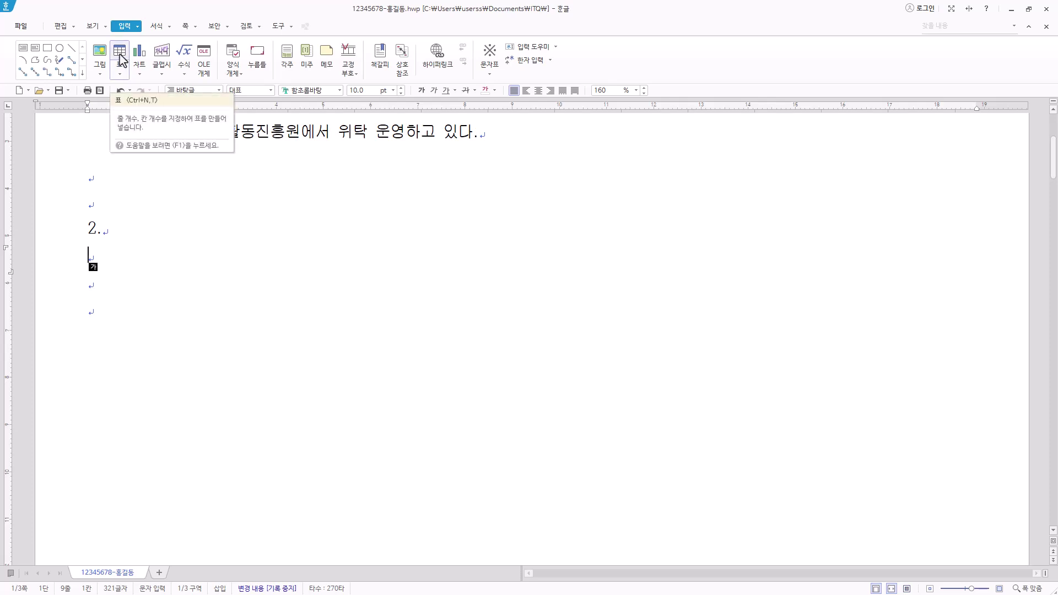
left_click(121, 55)
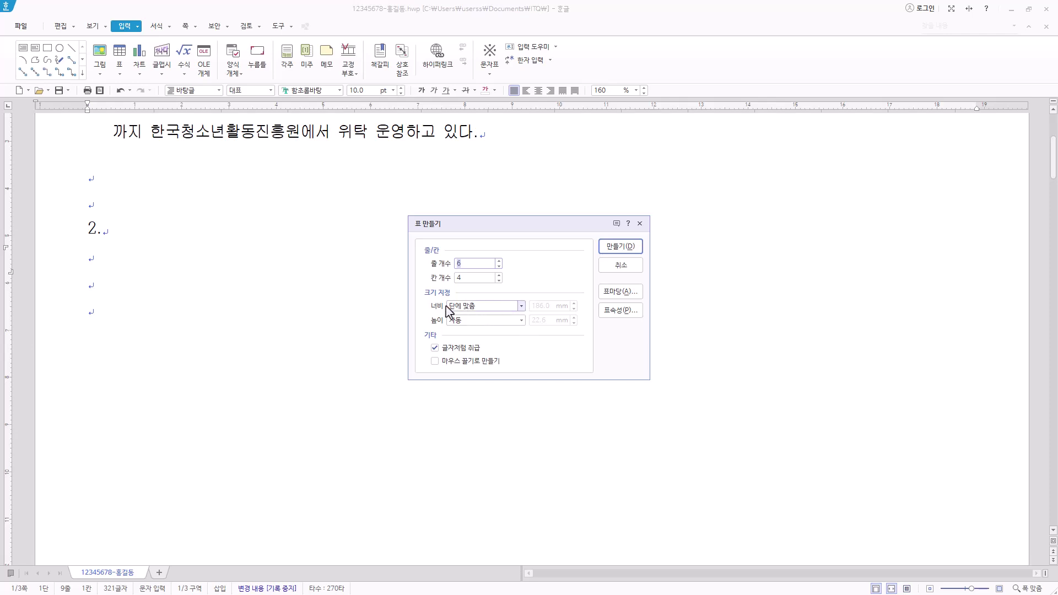
left_click(488, 312)
left_click(483, 316)
left_click(479, 321)
left_click(488, 329)
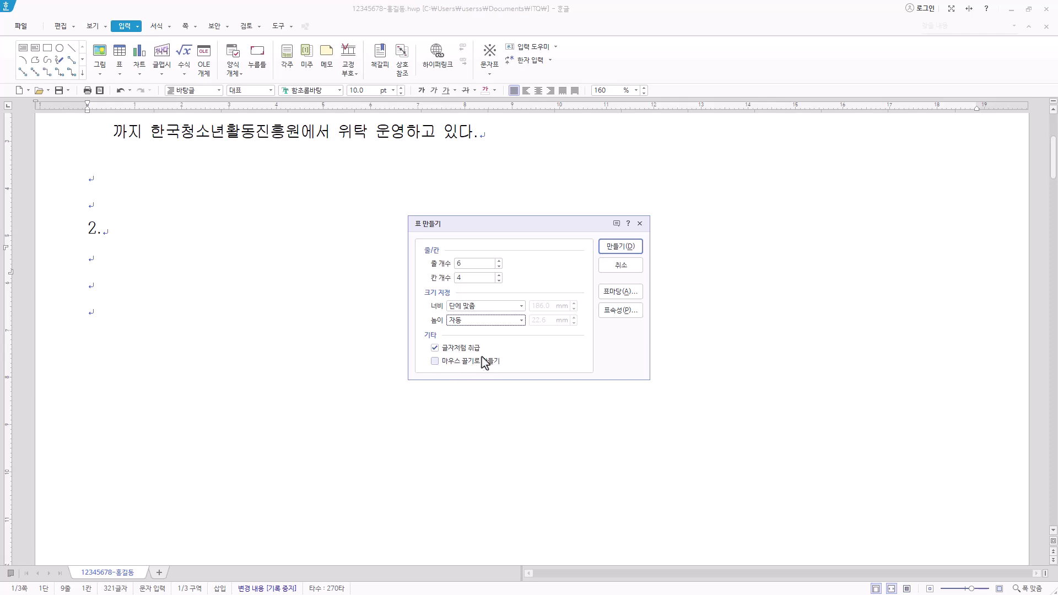
Step: Create the table with 5 rows and 6 columns
left_click(473, 264)
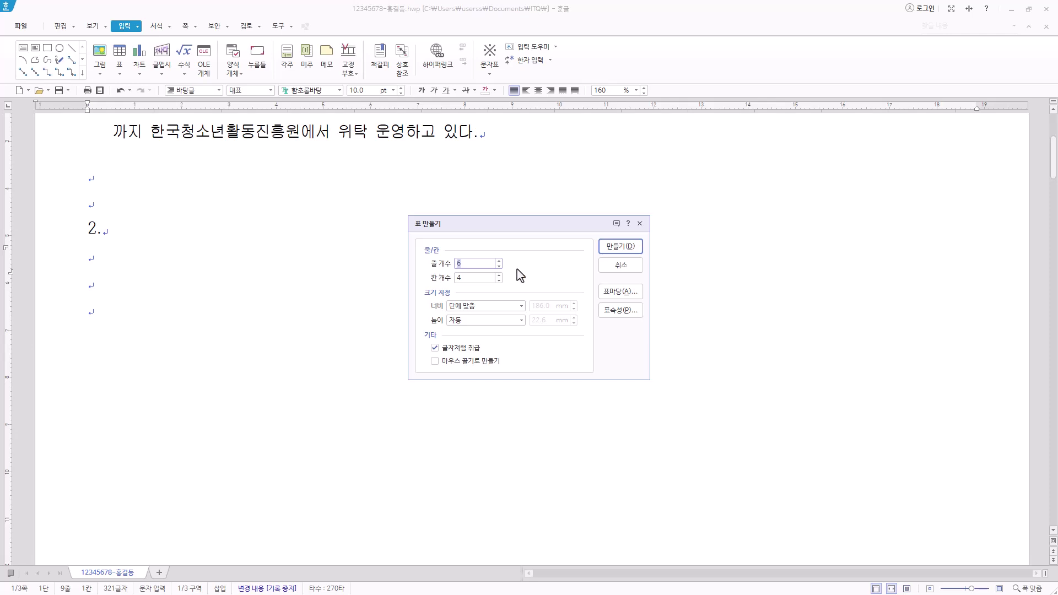
type("5")
key("Tab")
type("6")
left_click(632, 250)
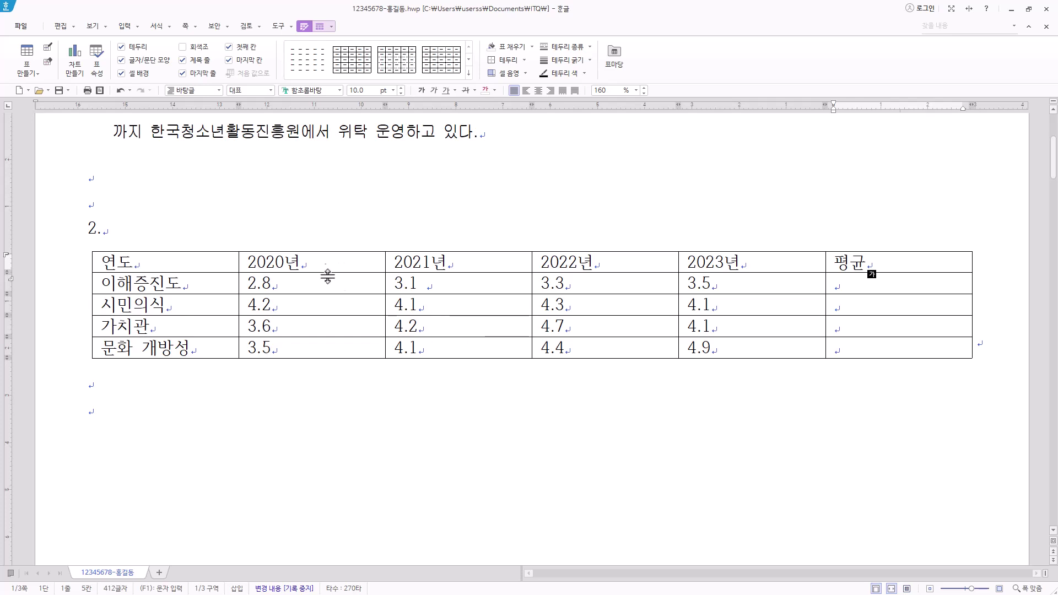
Step: Center the text in all table cells, and right-align the number cells and the empty 평균 cells below the header row
left_click_drag(166, 259, 979, 343)
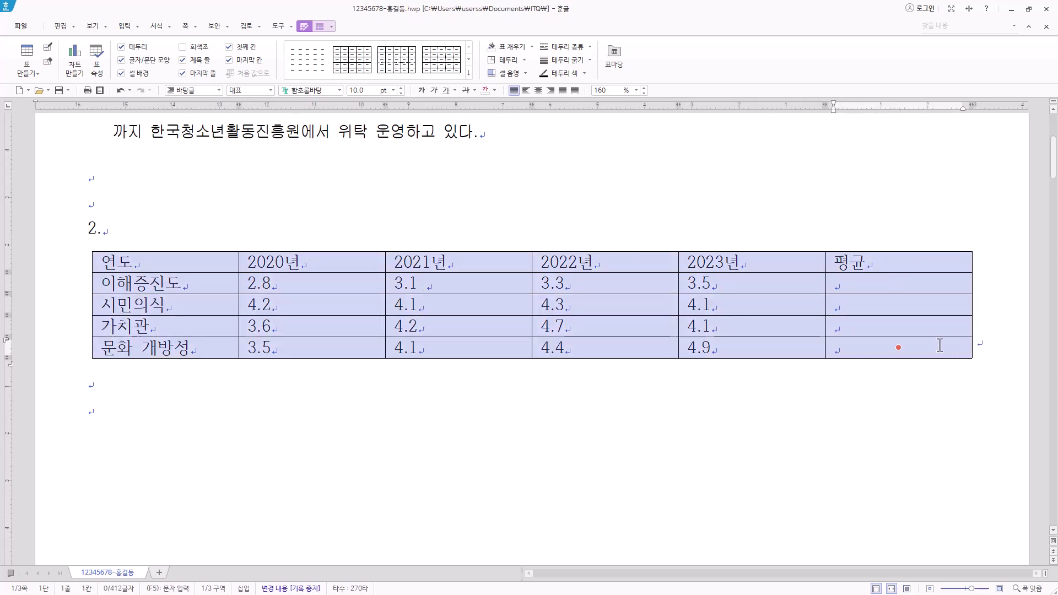
left_click(539, 92)
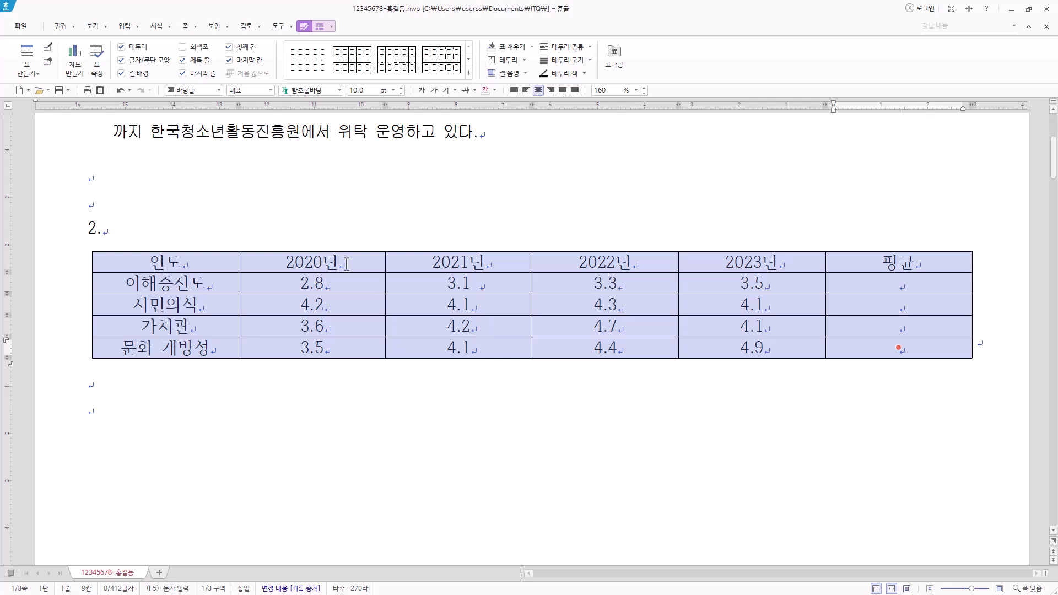
left_click_drag(323, 285, 757, 353)
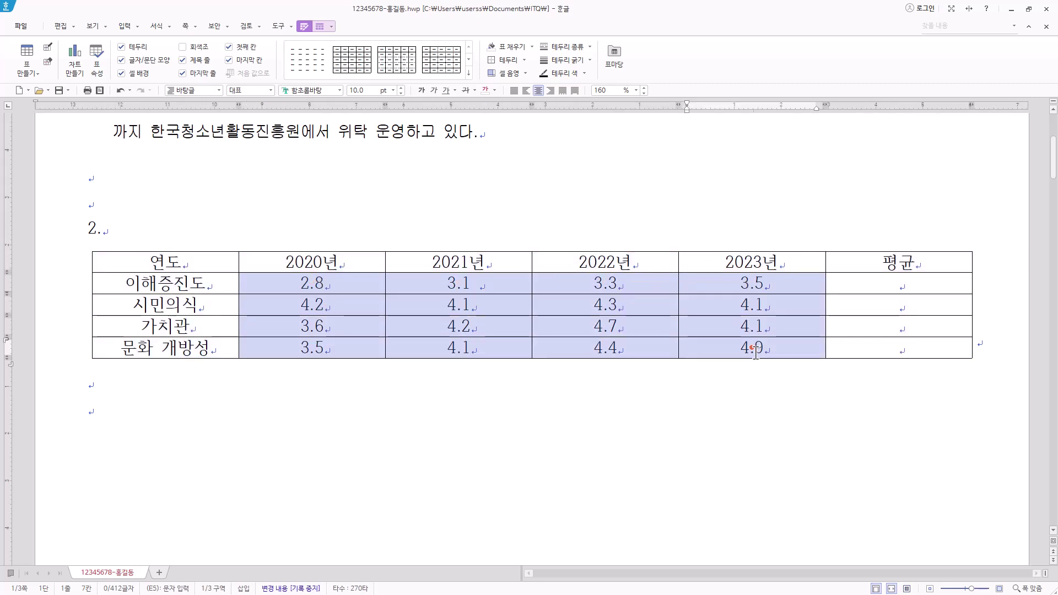
left_click_drag(756, 353, 869, 346)
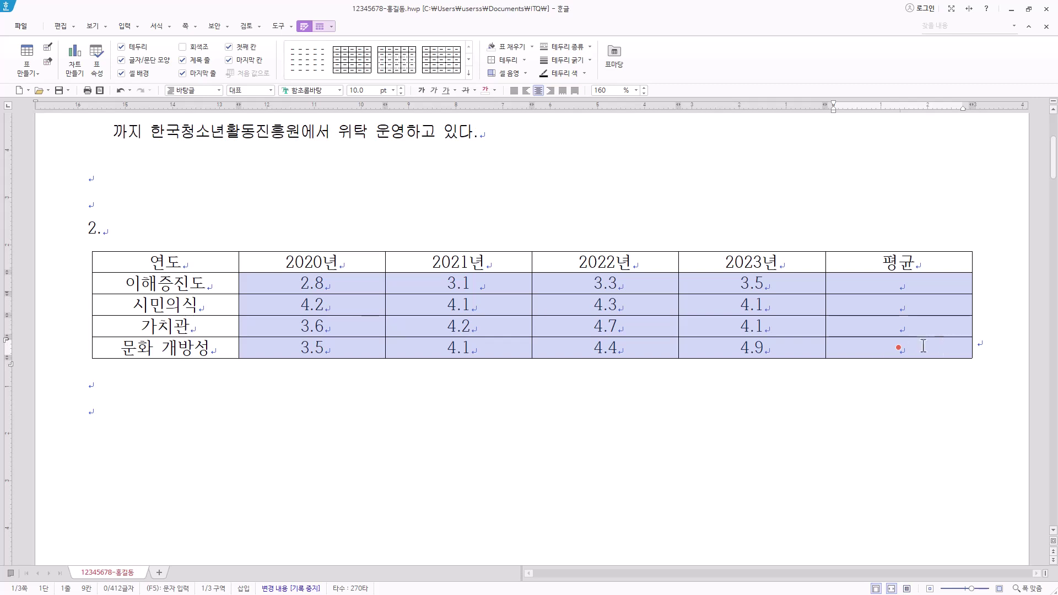
left_click_drag(352, 282, 889, 322)
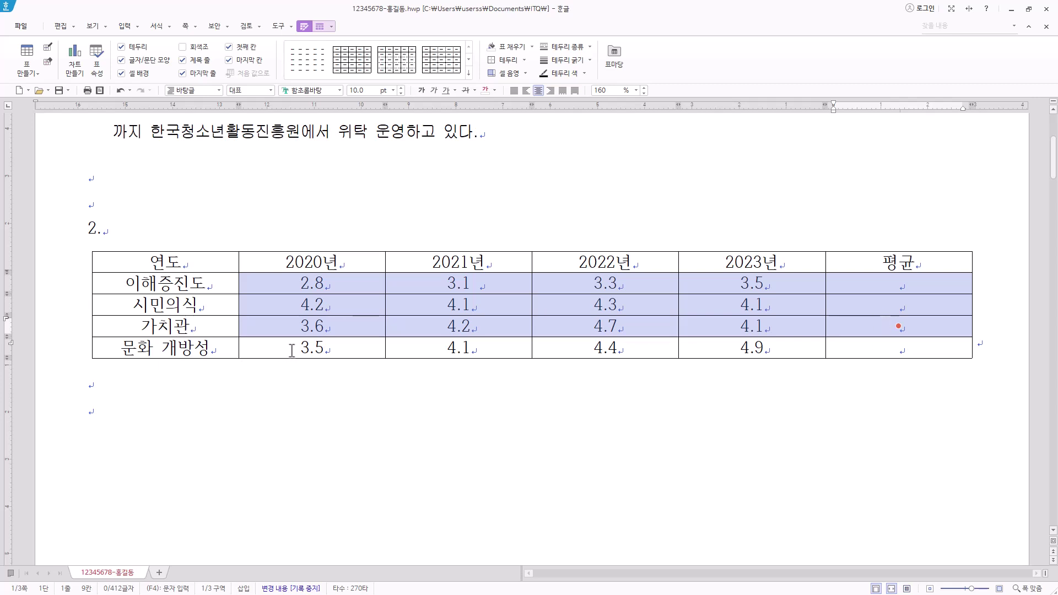
left_click_drag(288, 352, 708, 359)
left_click_drag(317, 281, 899, 326)
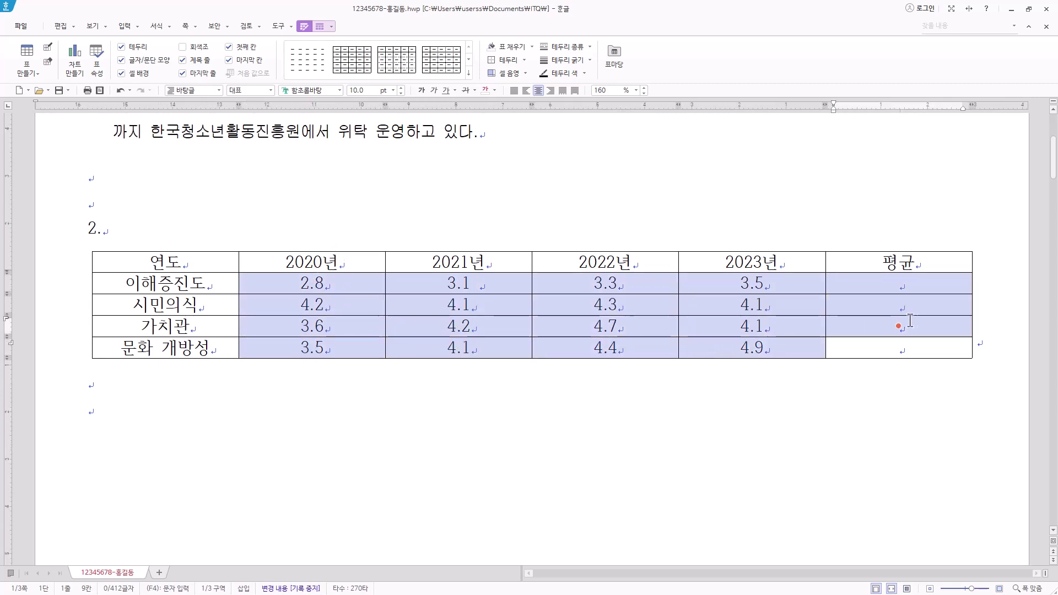
left_click_drag(339, 283, 751, 283)
left_click(900, 348, "shift")
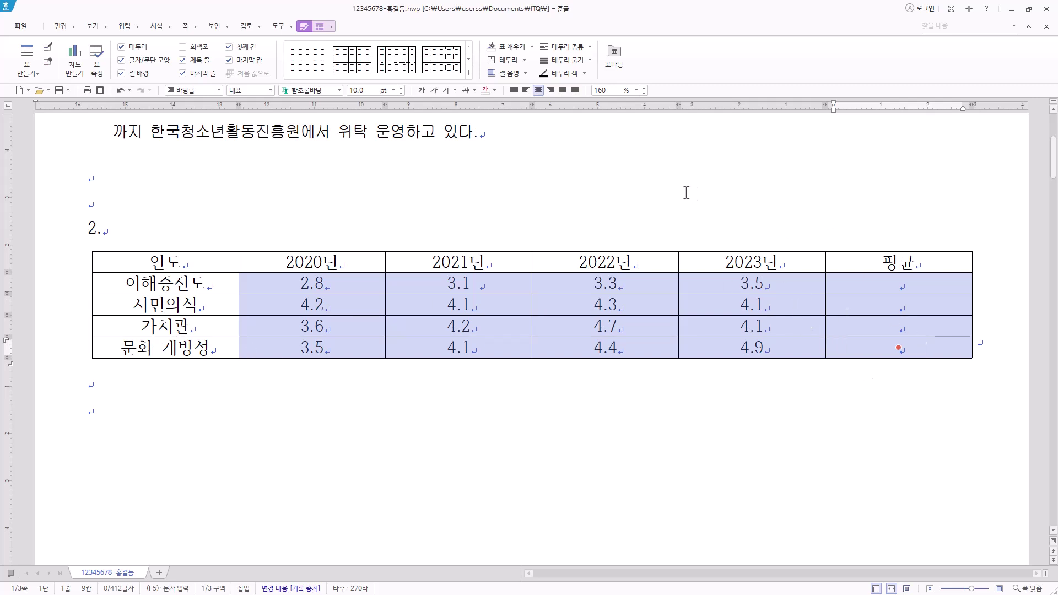
left_click(550, 91)
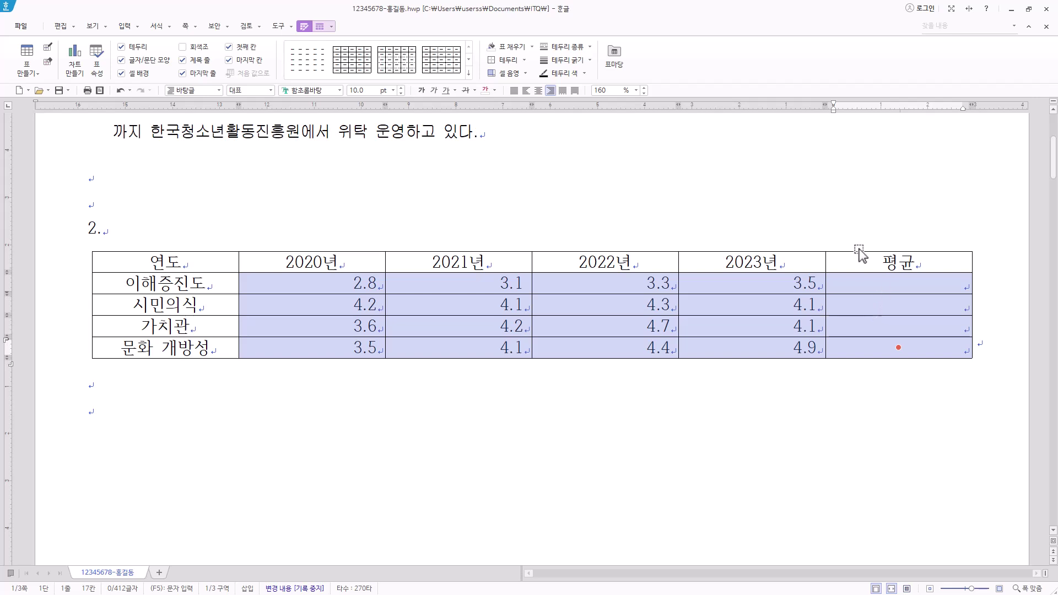
Step: Fill the table cells from the 연도 header through the 가치관 row's 2023년 value with solid yellow, excluding the 평균 column
left_click_drag(220, 253, 728, 324)
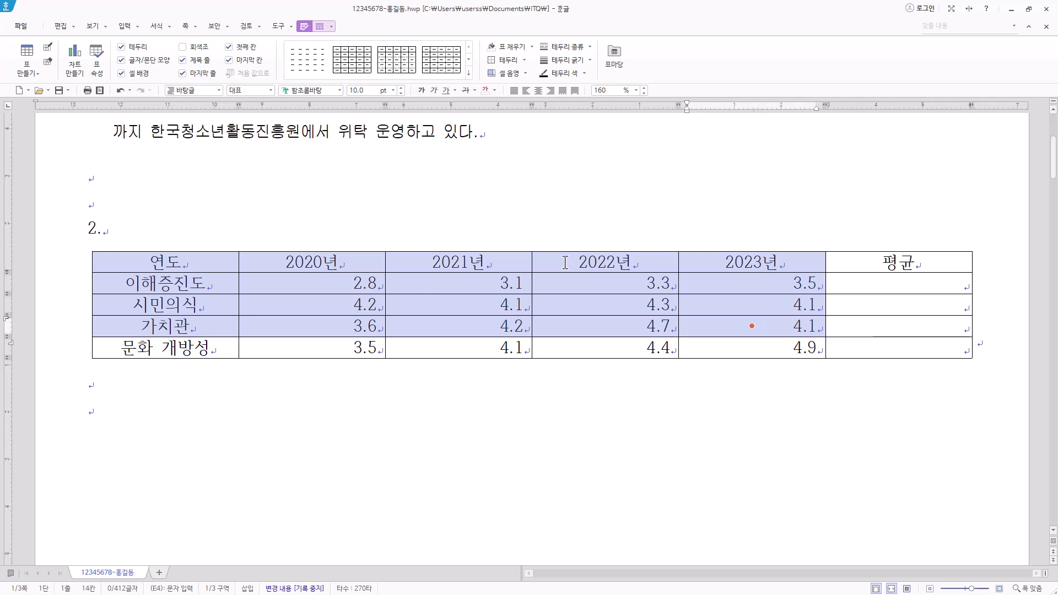
key("c")
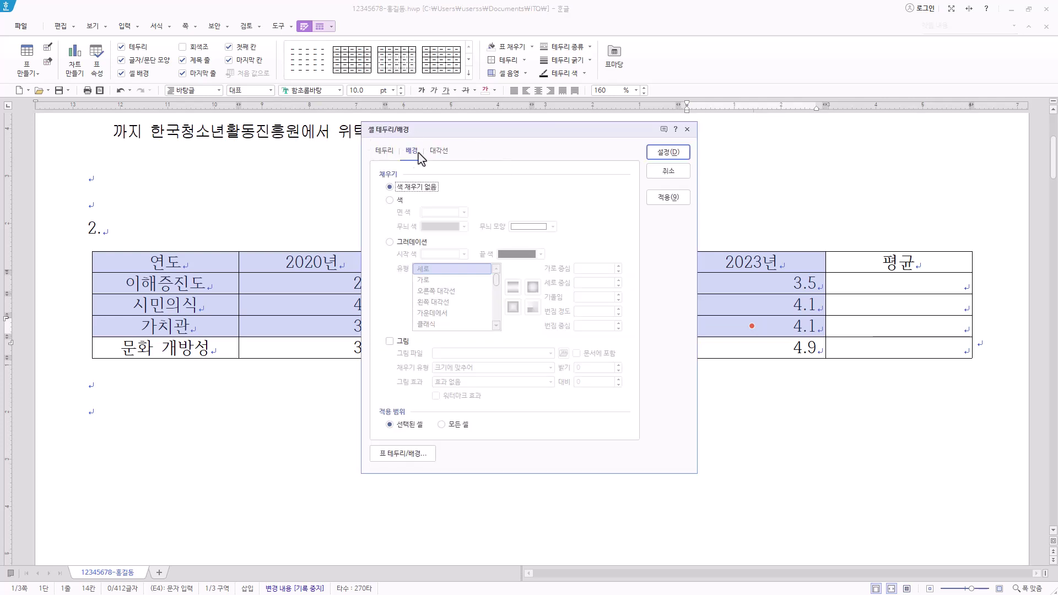
left_click_drag(475, 135, 645, 132)
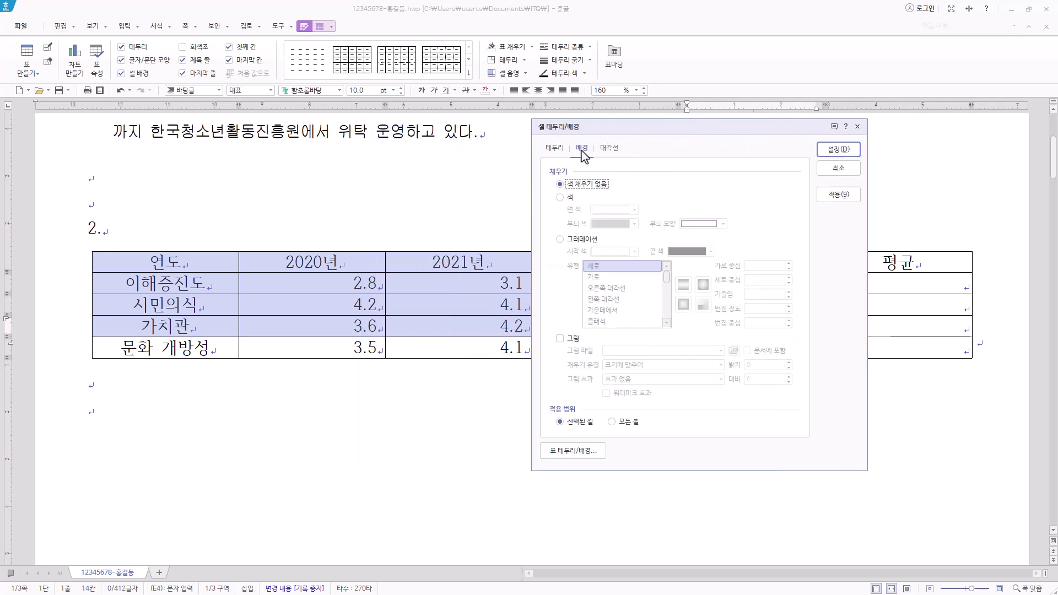
left_click(571, 197)
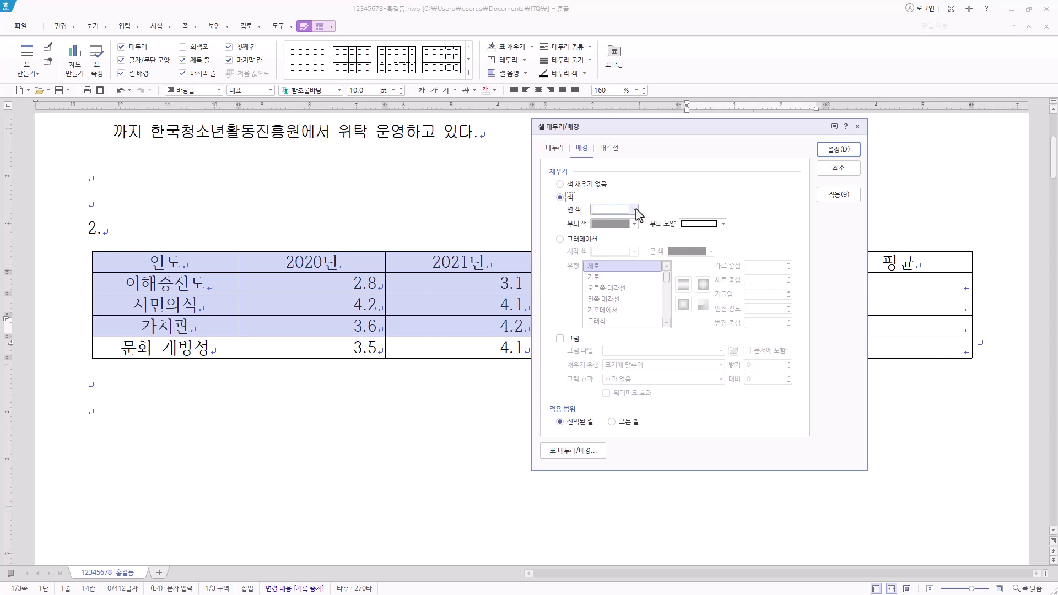
left_click(635, 210)
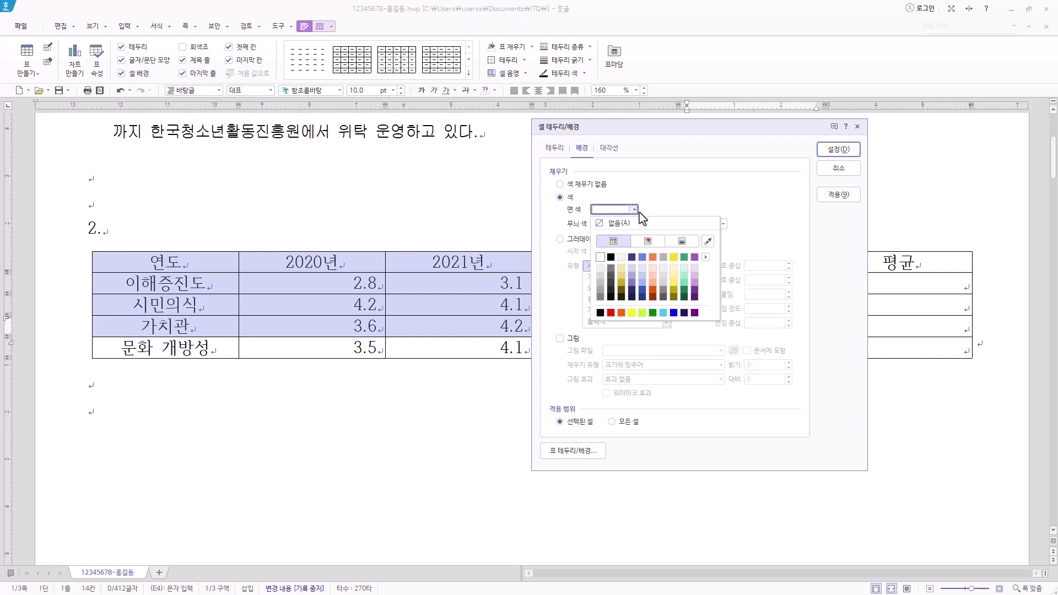
left_click(705, 257)
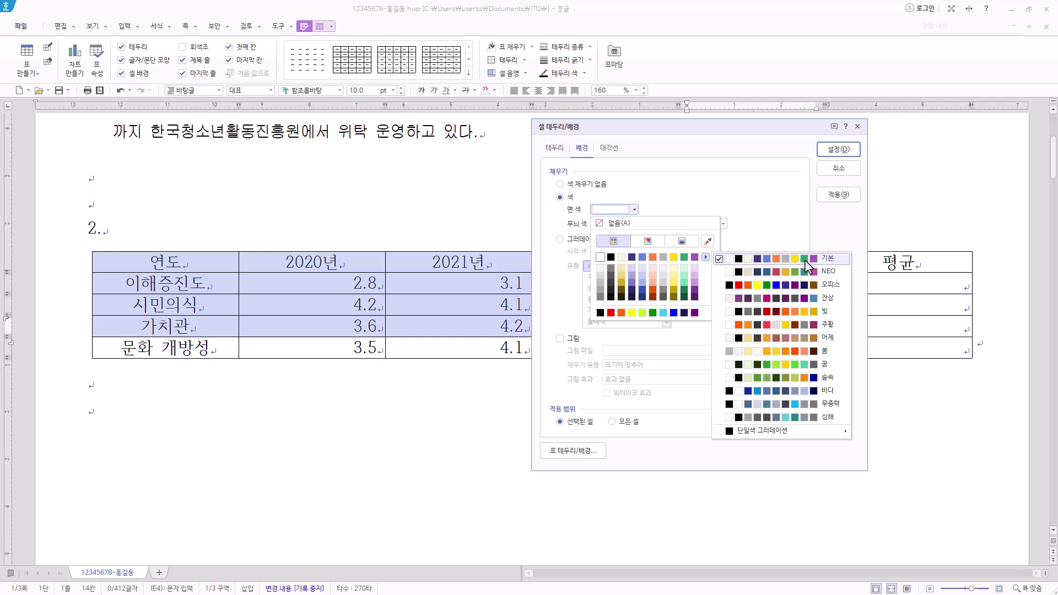
left_click(635, 210)
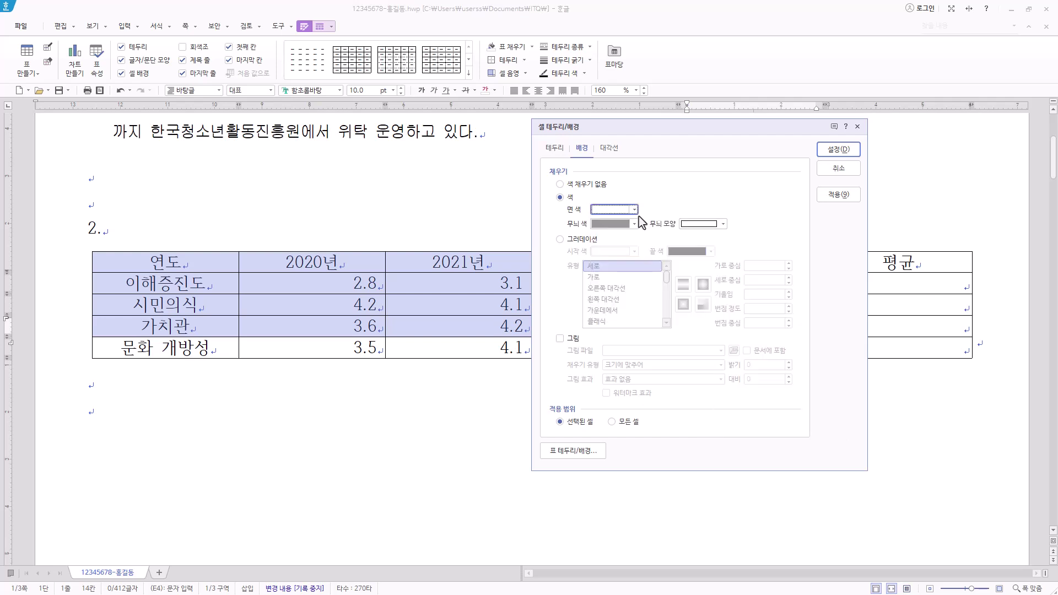
left_click(637, 212)
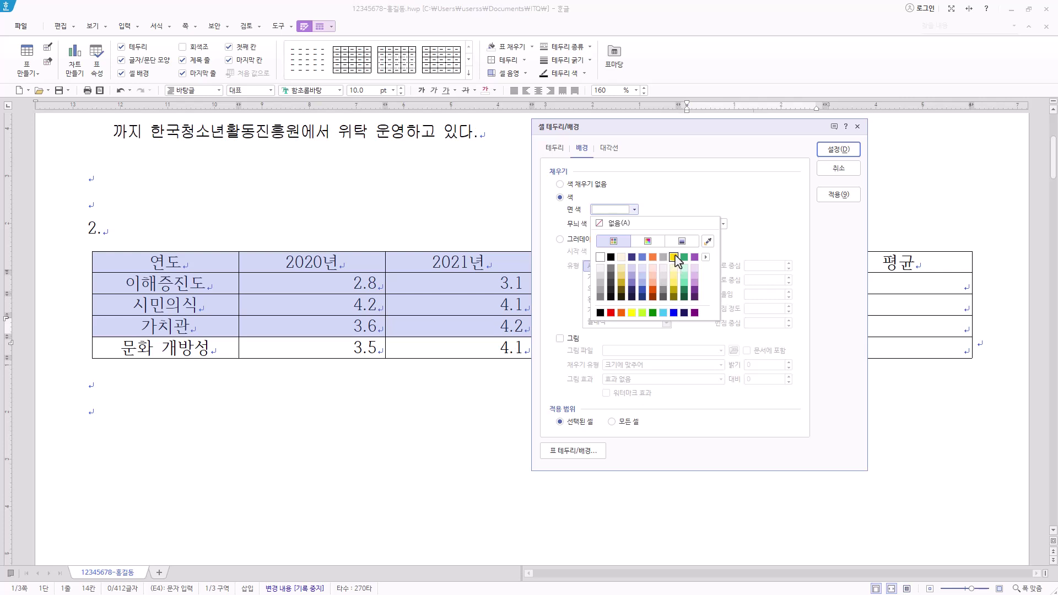
left_click(633, 314)
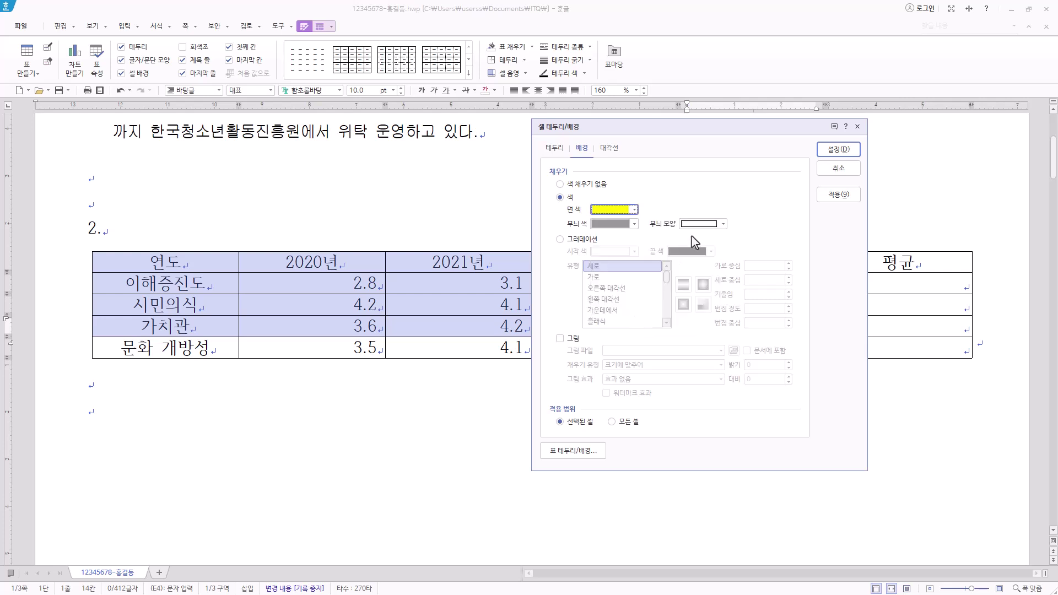
left_click(839, 150)
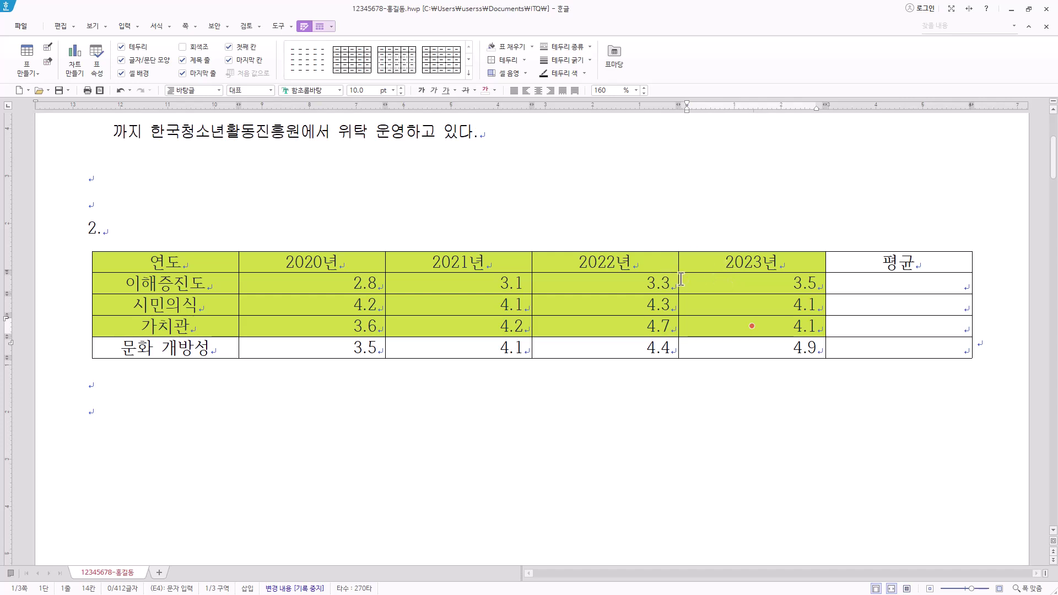
Step: Calculate the block average (블록 평균) of the 2020년–2023년 values into the 평균 cells for 이해증진도, 시민의식 and 가치관
left_click_drag(853, 286, 925, 283)
left_click_drag(379, 281, 866, 304)
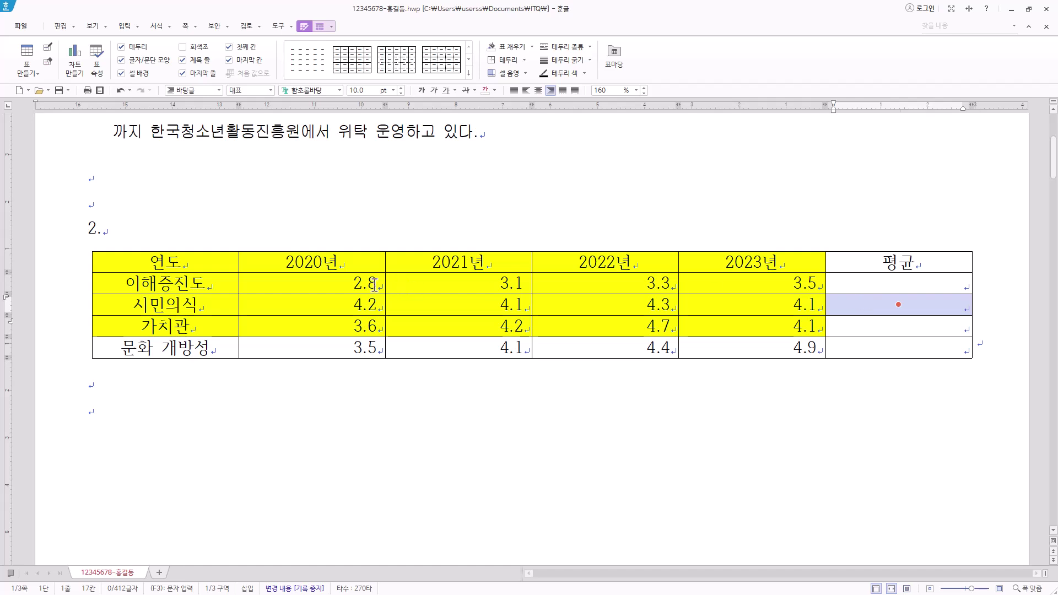
left_click_drag(364, 278, 858, 339)
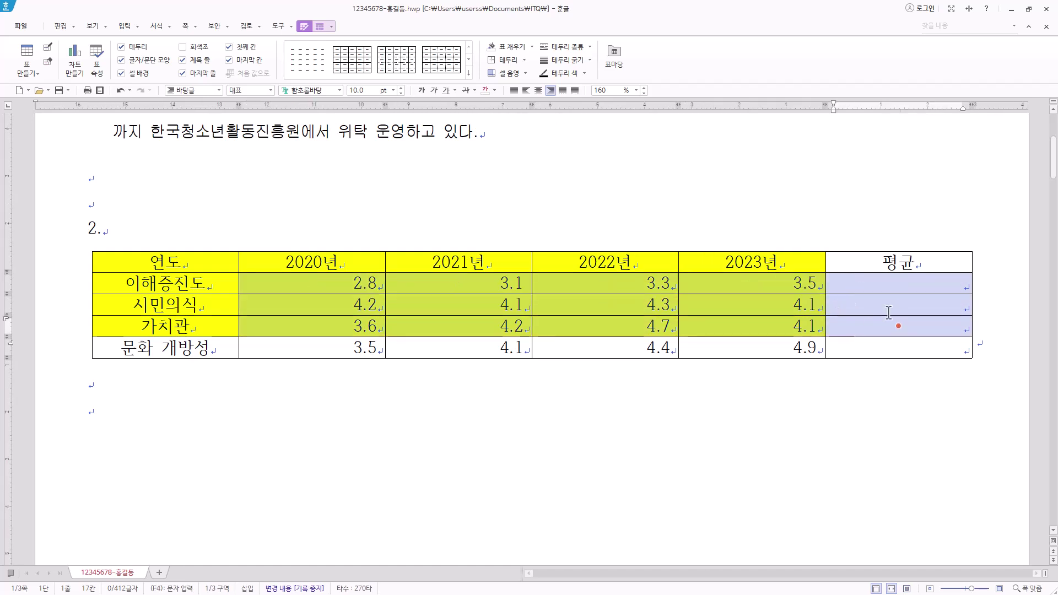
left_click_drag(333, 355, 891, 349)
left_click(913, 349)
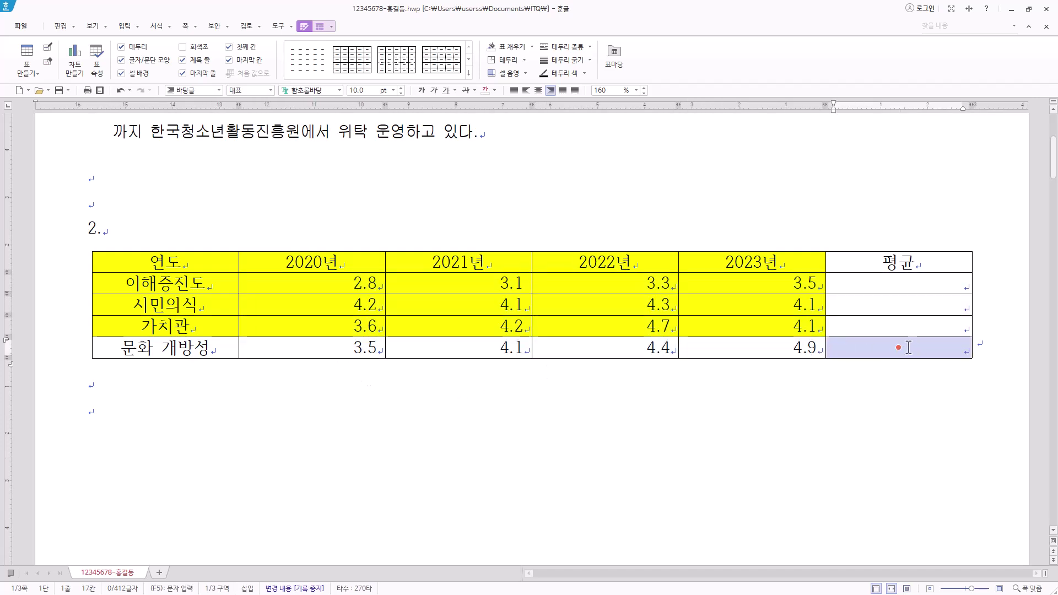
left_click_drag(332, 277, 858, 324)
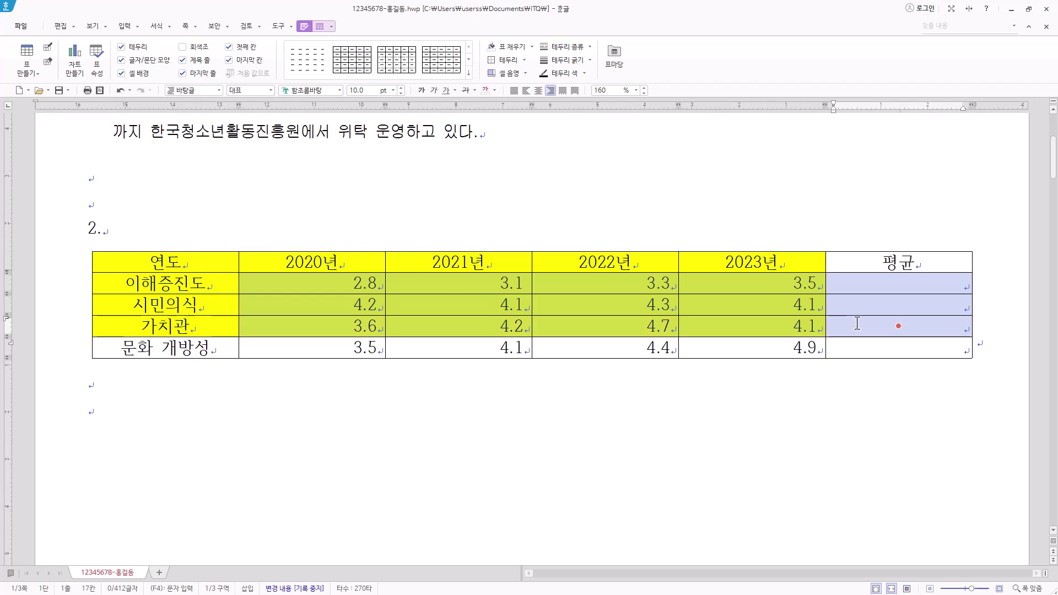
scroll(756, 248, "down", 4)
scroll(763, 205, "up", 2)
right_click(835, 214)
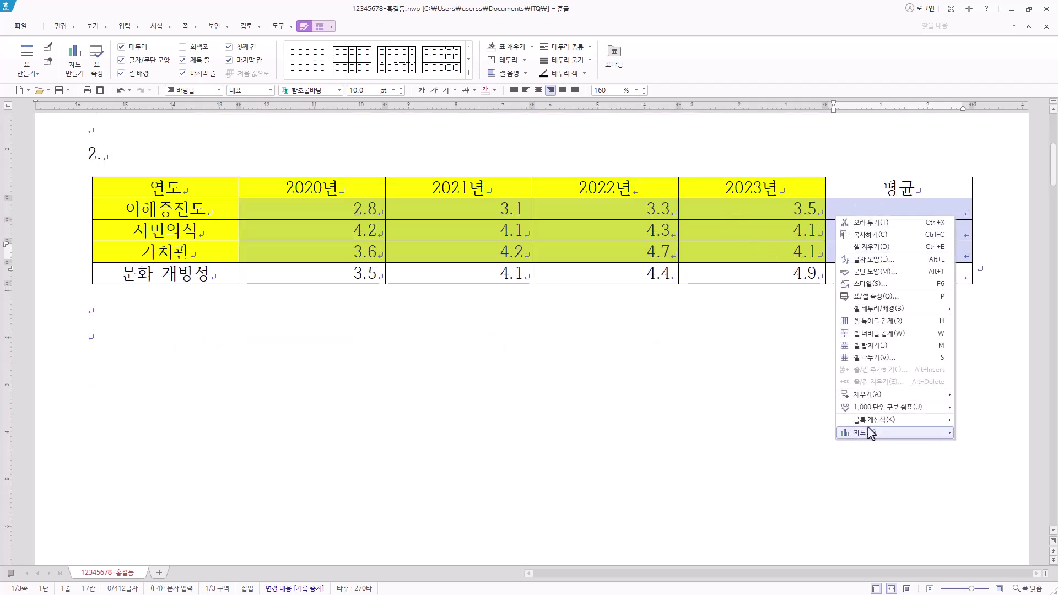
mouse_move(873, 421)
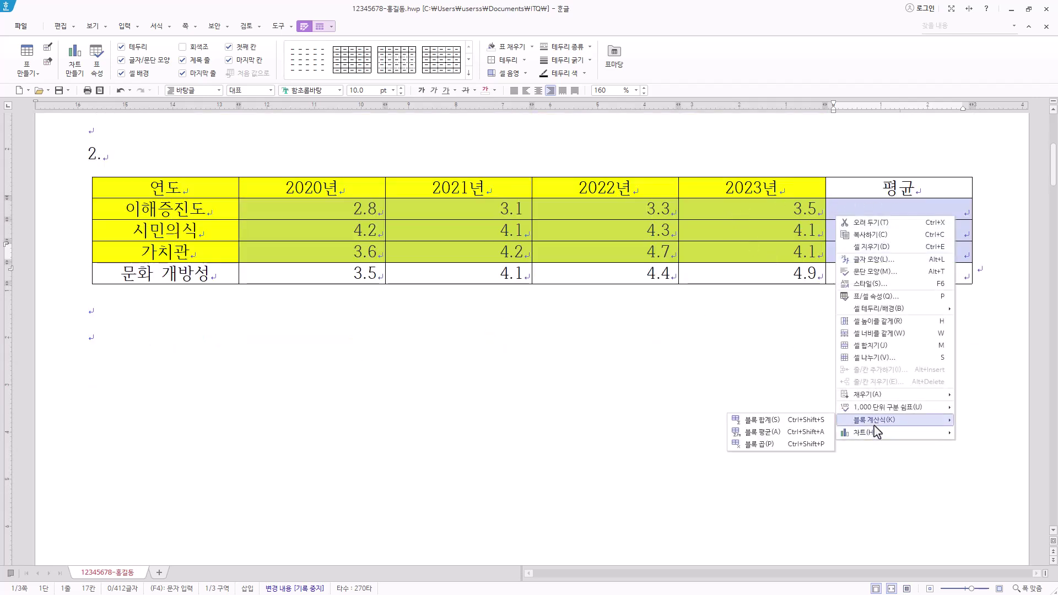
left_click(791, 433)
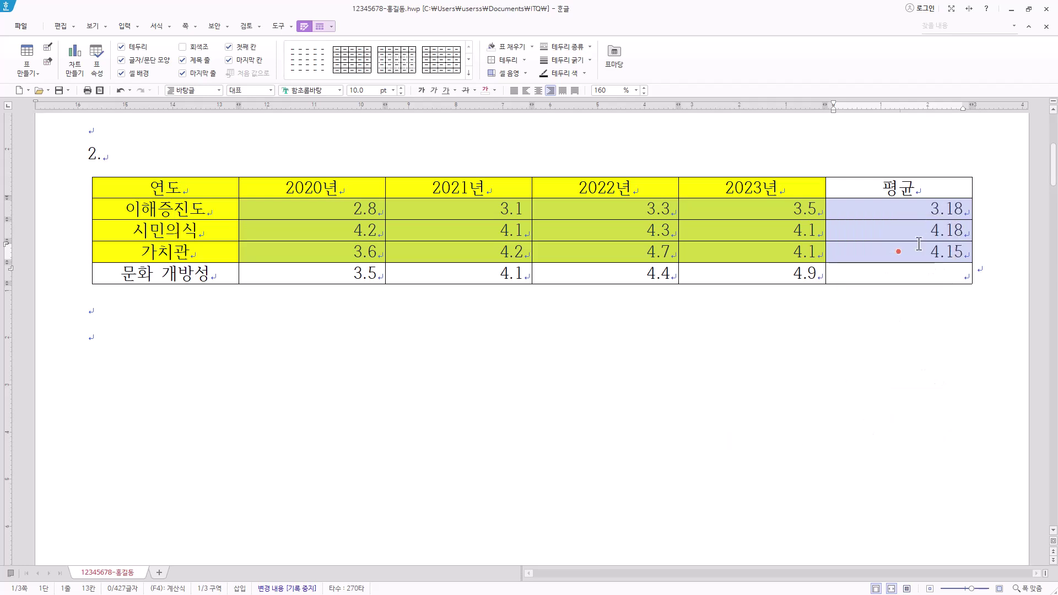
left_click(965, 207)
left_click(966, 229)
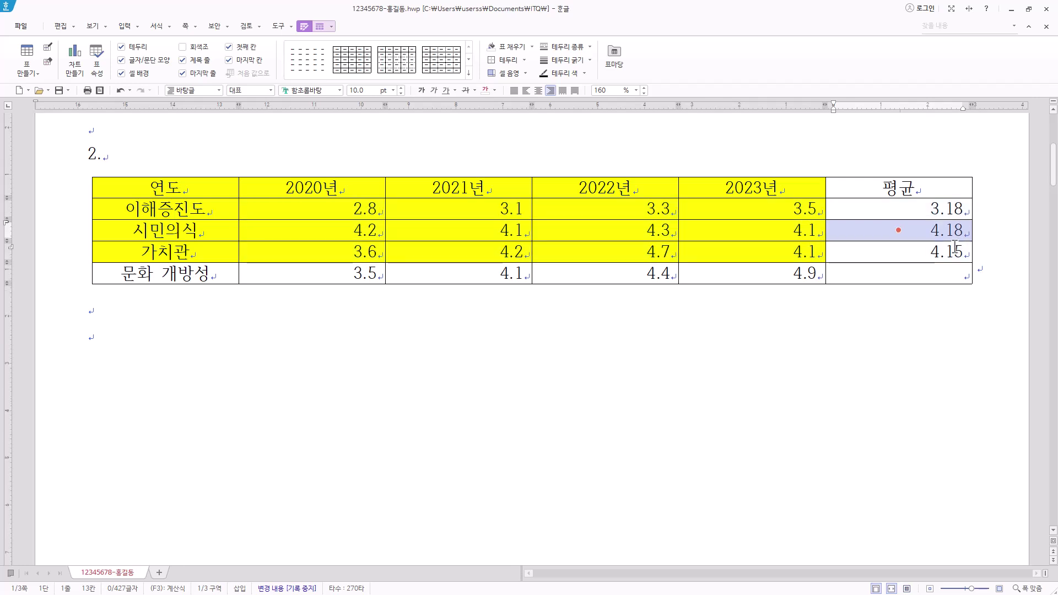
left_click(954, 254)
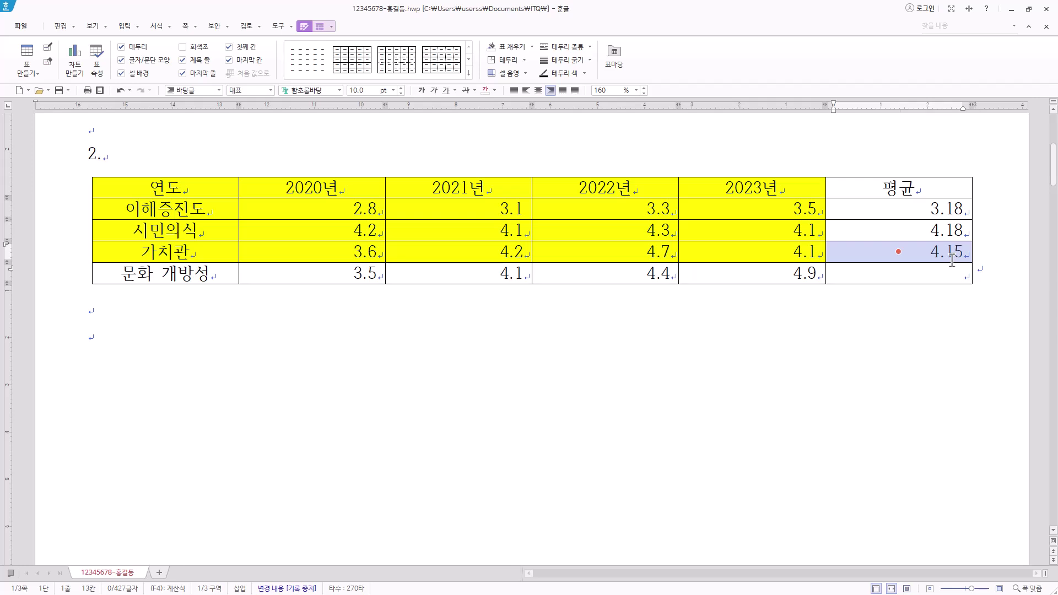
key("Escape")
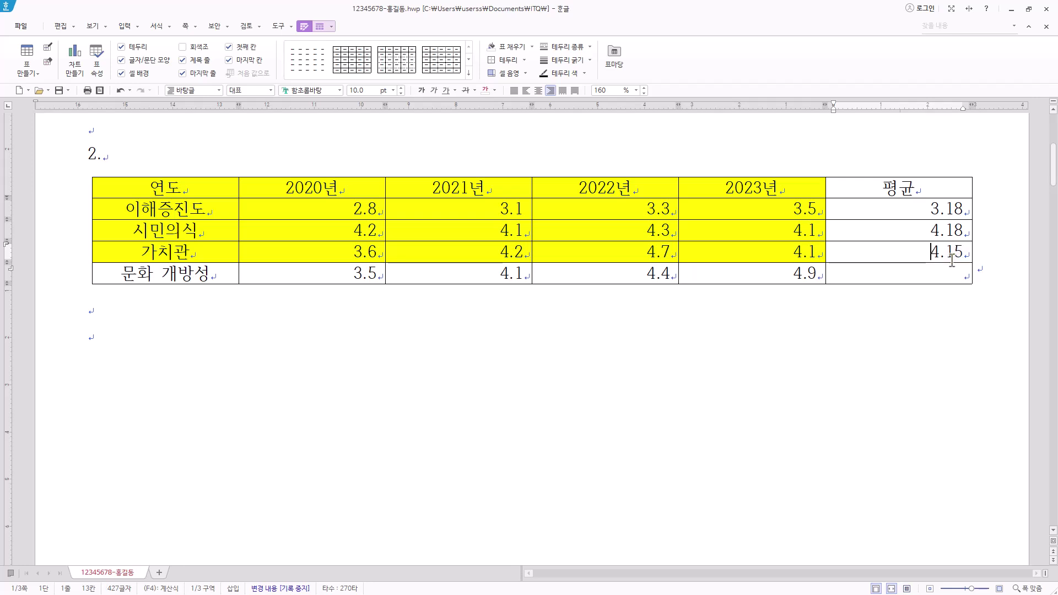
left_click_drag(873, 212, 868, 250)
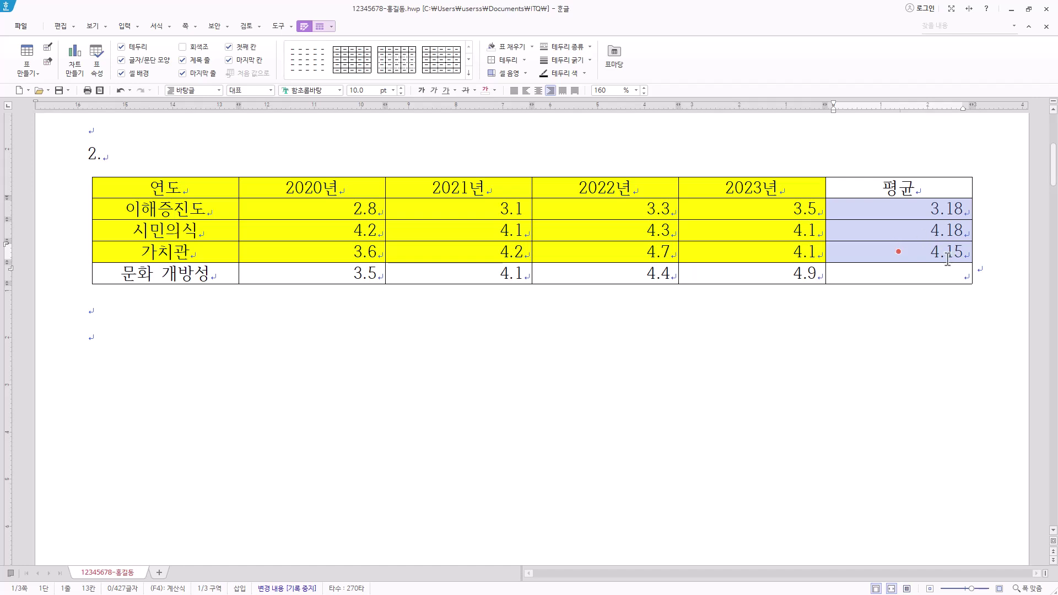
key("Escape")
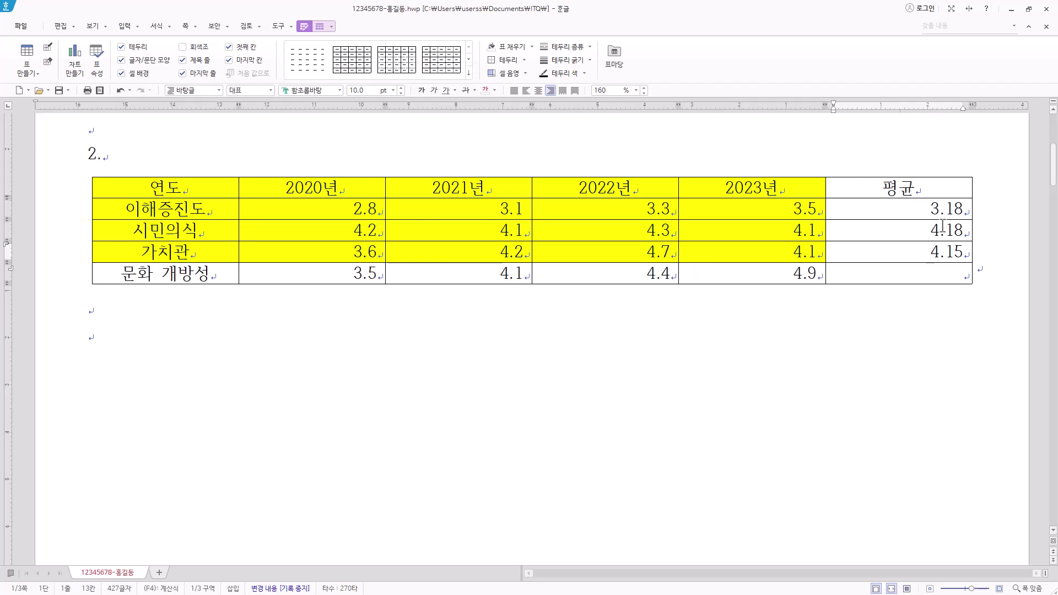
Step: Examine the decimal-place format options of the average formula in the 이해증진도 row, then close the formula settings without changes
left_click(948, 209)
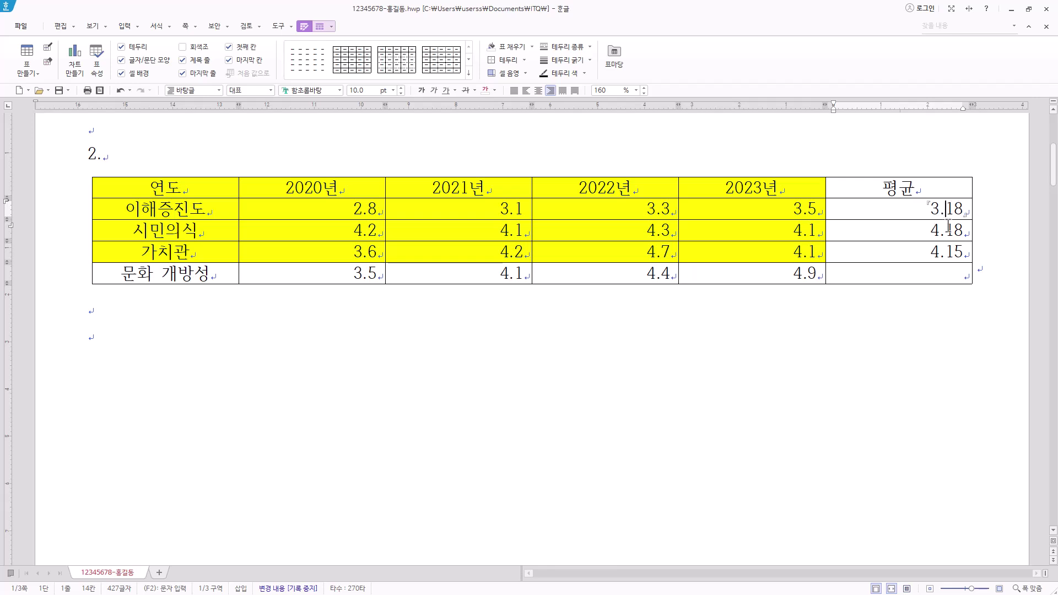
right_click(945, 208)
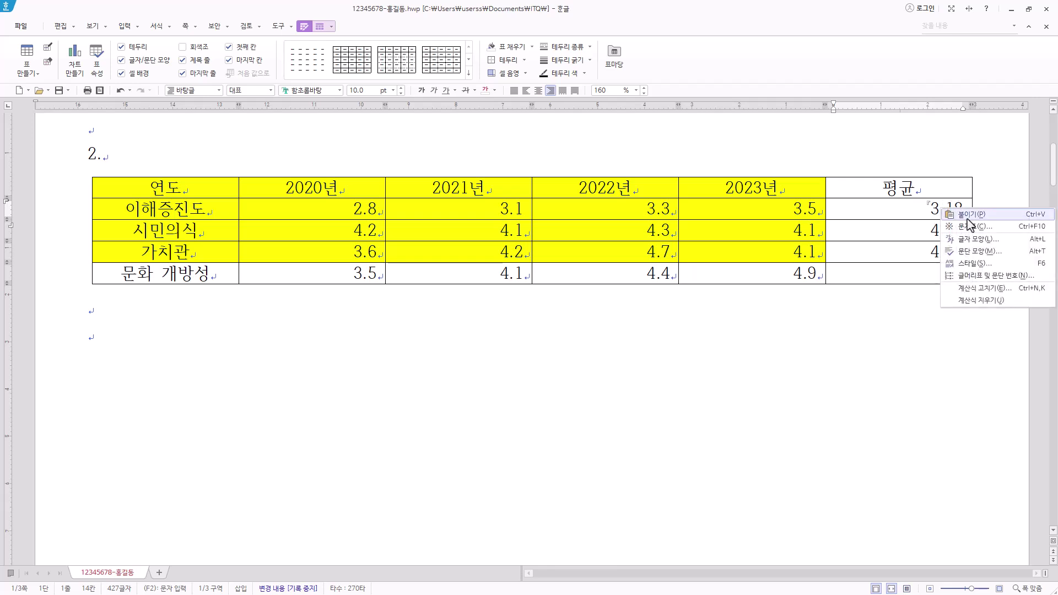
left_click(984, 289)
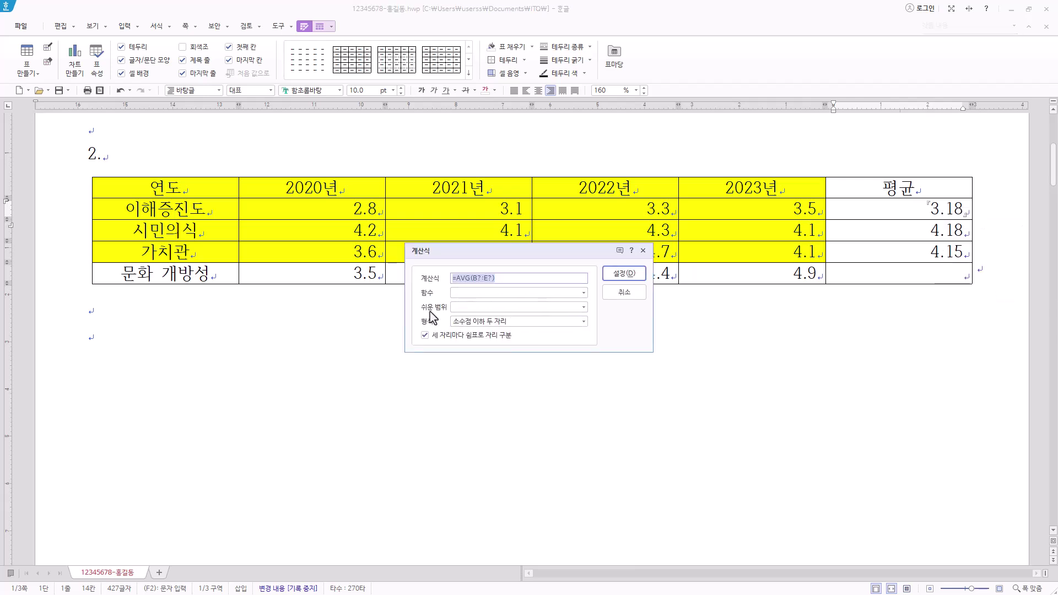
left_click(503, 324)
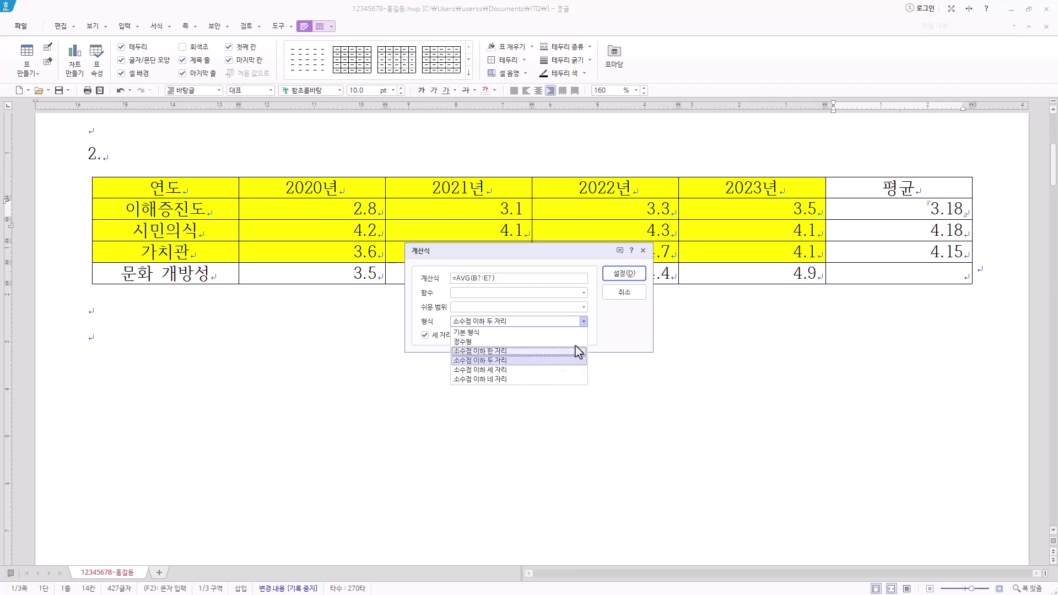
left_click(613, 335)
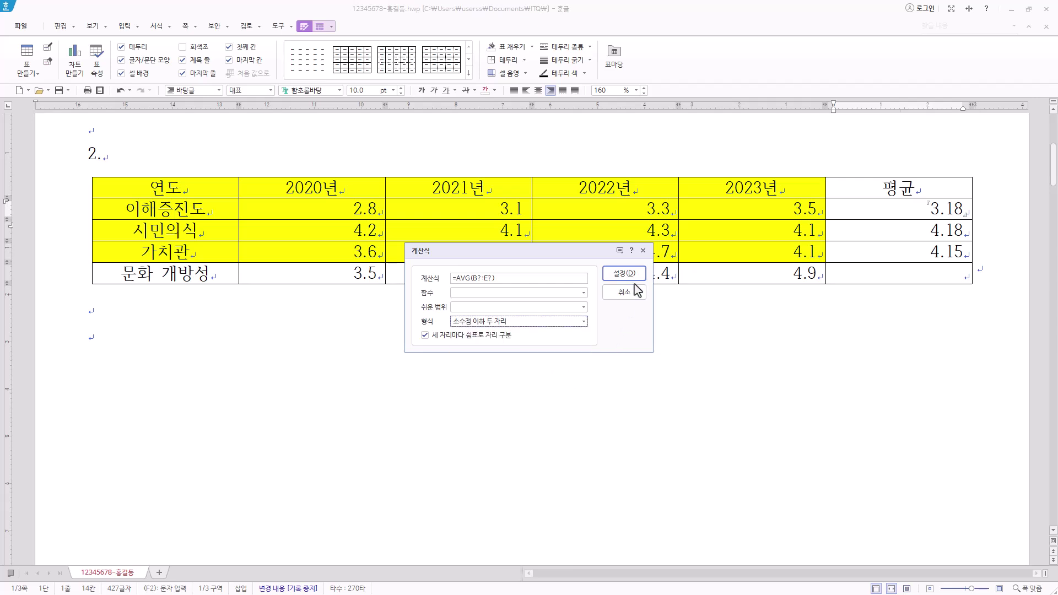
left_click(647, 251)
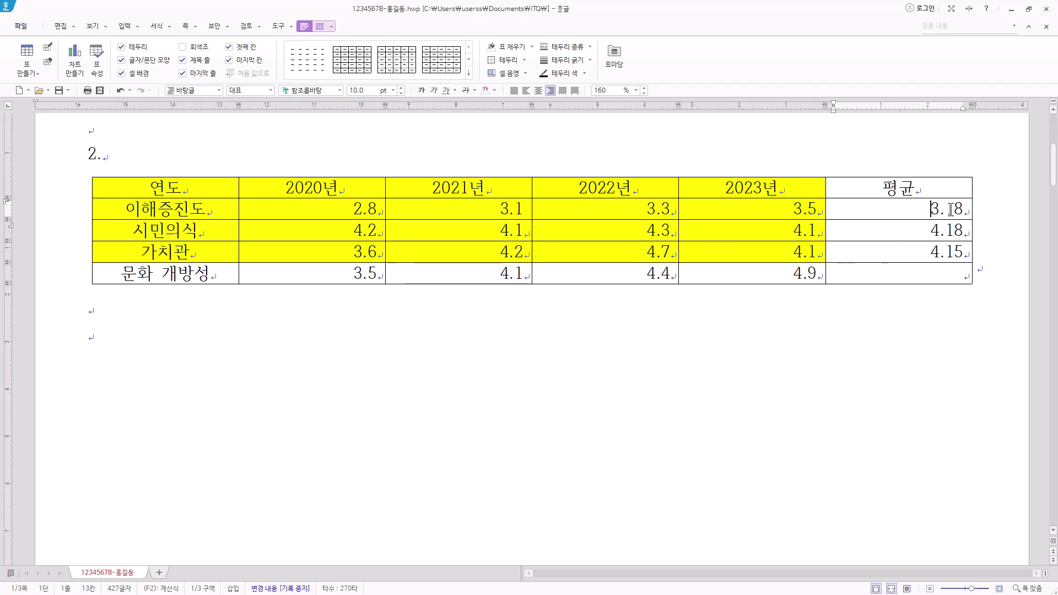
left_click(958, 231)
left_click(947, 251)
left_click(956, 230)
left_click(956, 216)
left_click(957, 231)
left_click(951, 251)
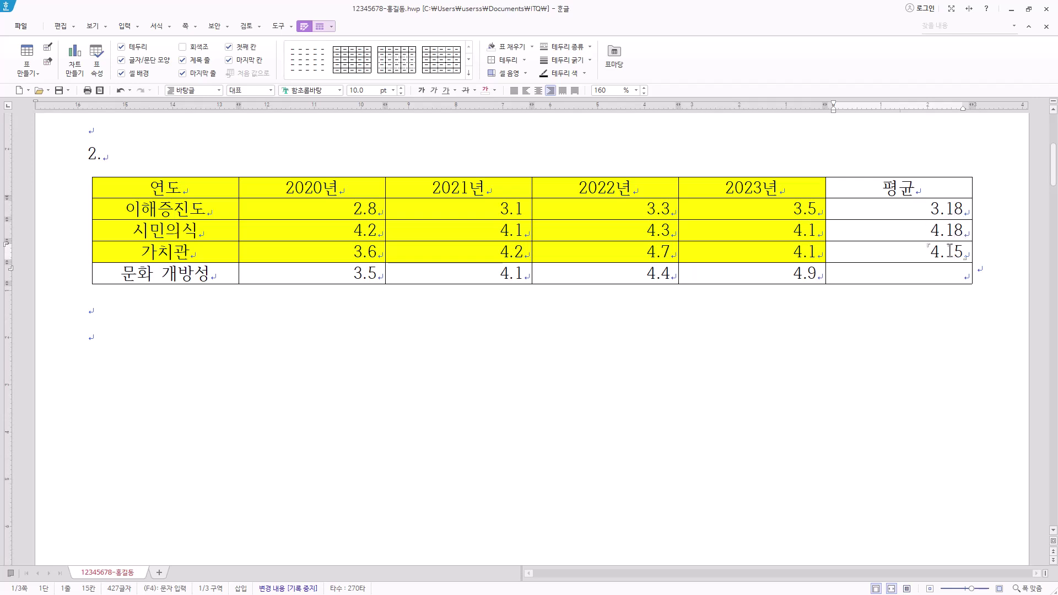
left_click_drag(949, 211, 958, 249)
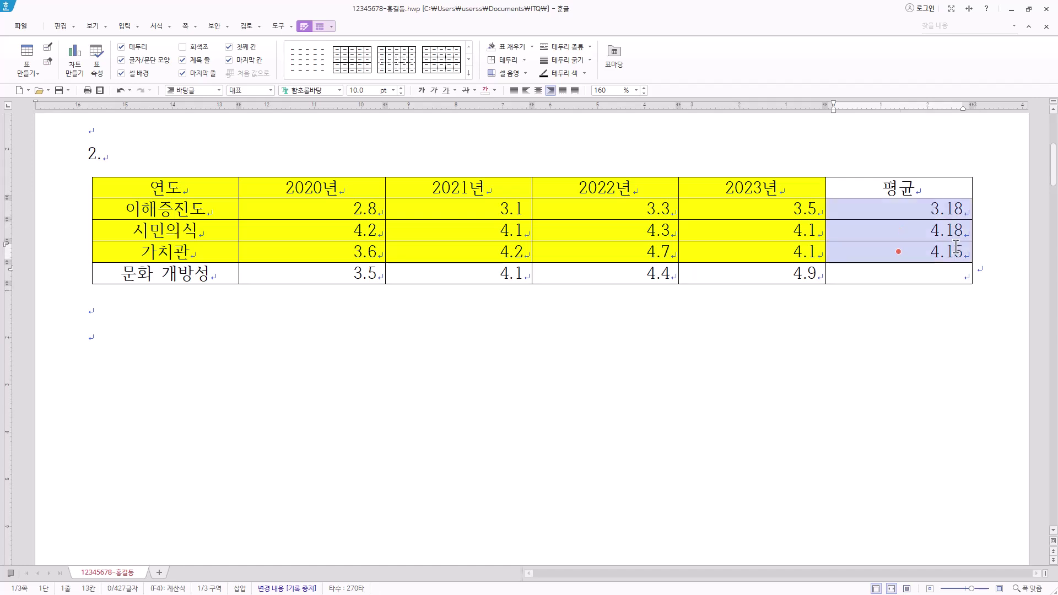
left_click(883, 258)
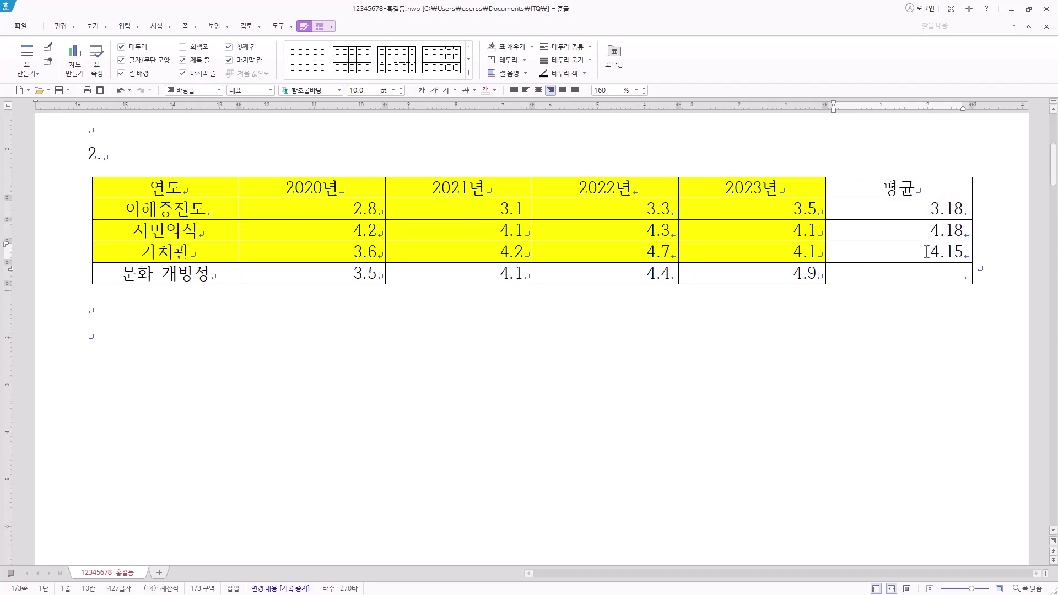
Step: Add a caption above the table and replace its default text with "청소년국제교류 사업 효과성 변화(단위 : 점)"
key("Hangul")
left_click(320, 27)
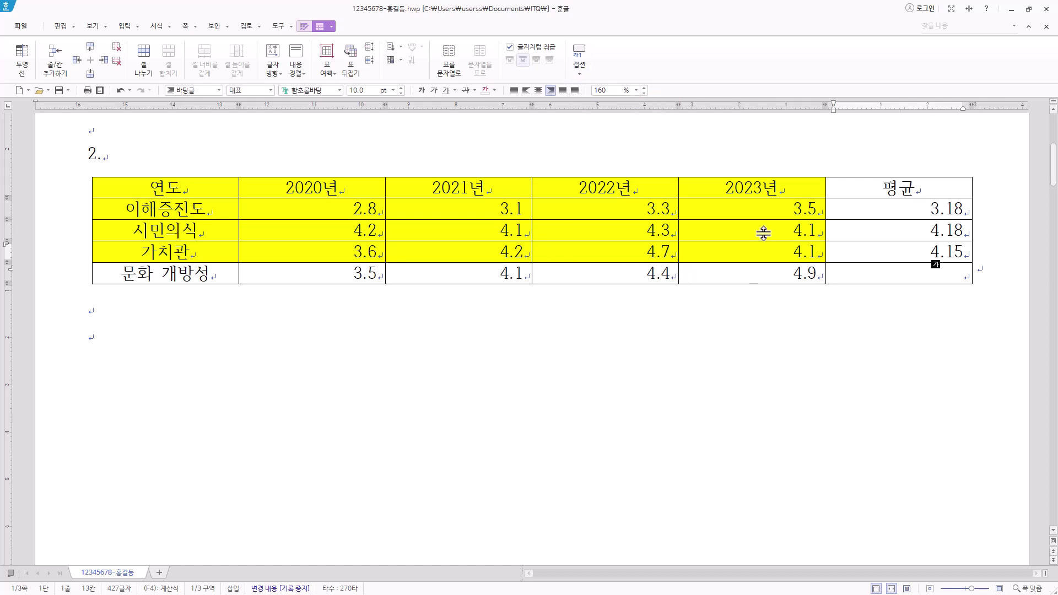
left_click(580, 75)
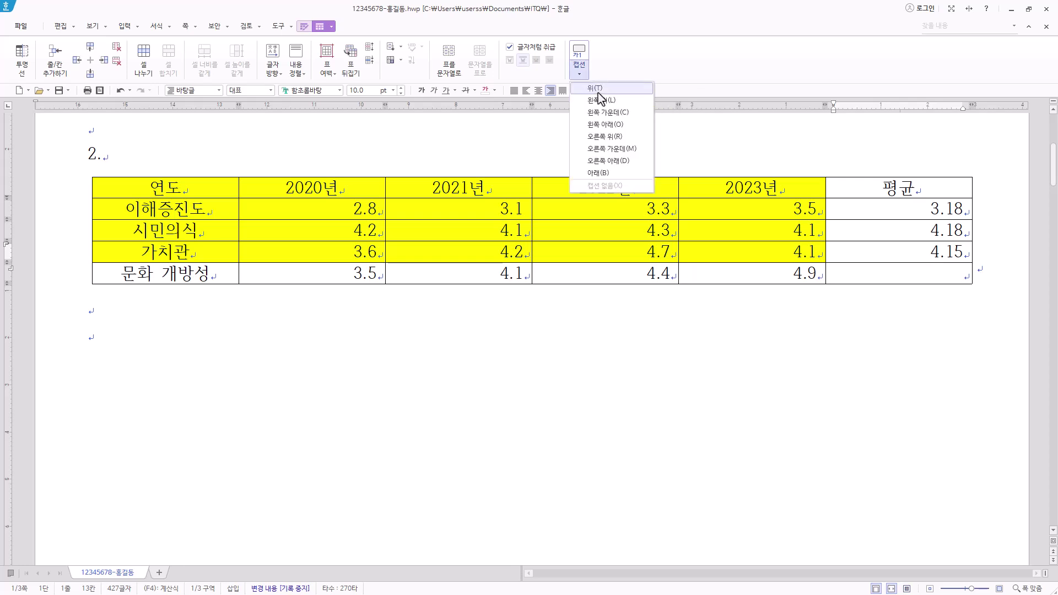
left_click(599, 90)
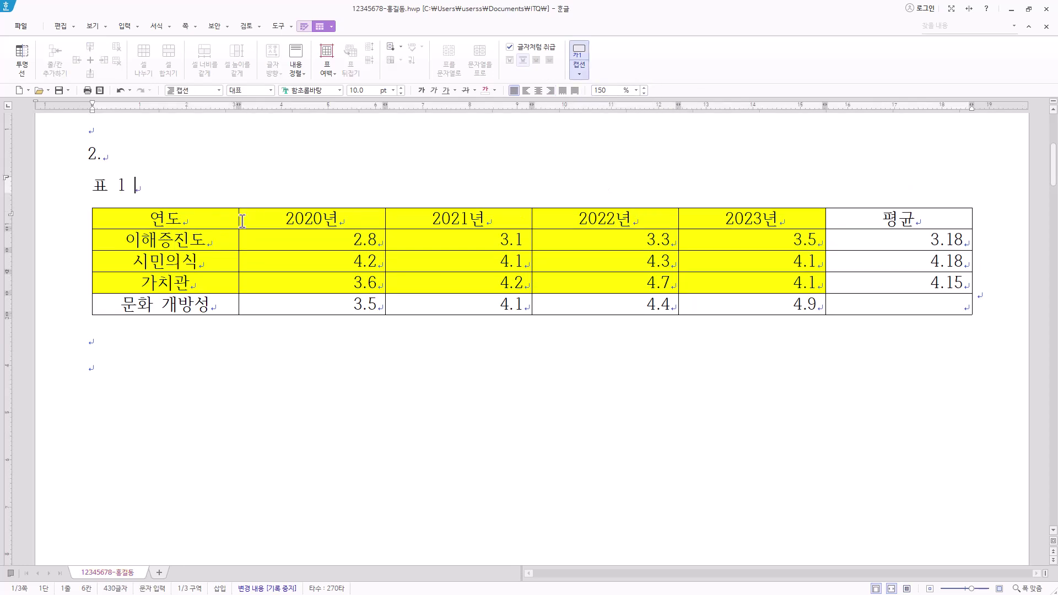
left_click_drag(161, 190, 28, 189)
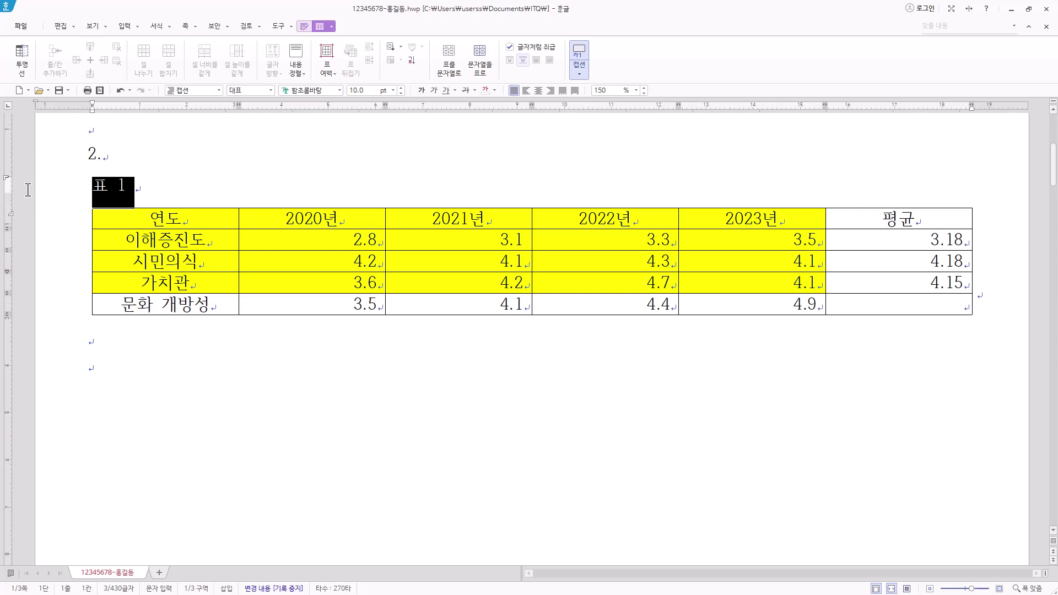
key("ctrl+F12")
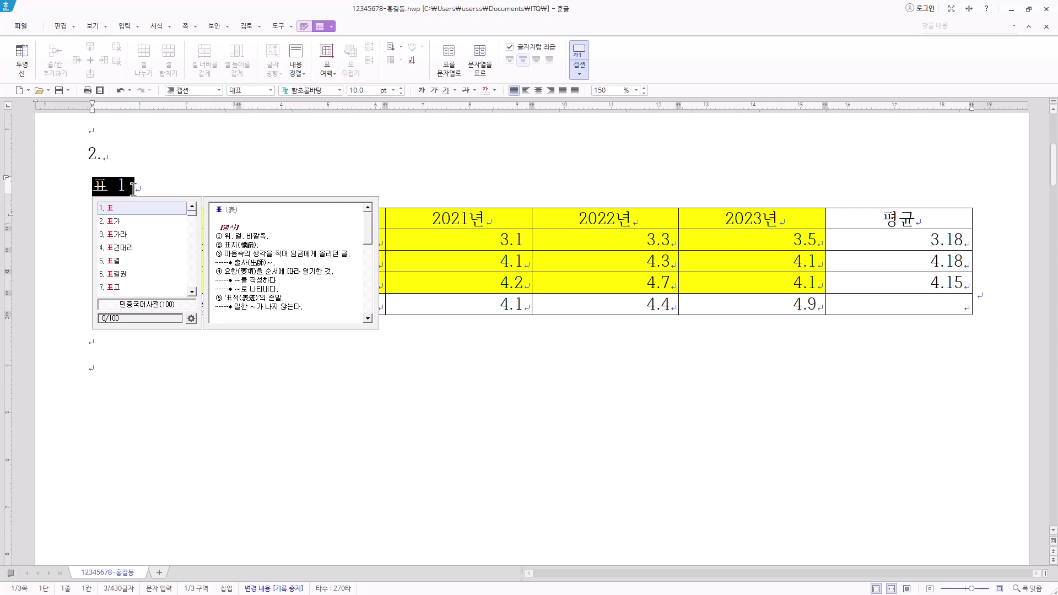
type("청소년국제교류 사업 효과성 변화(단위 : 점)")
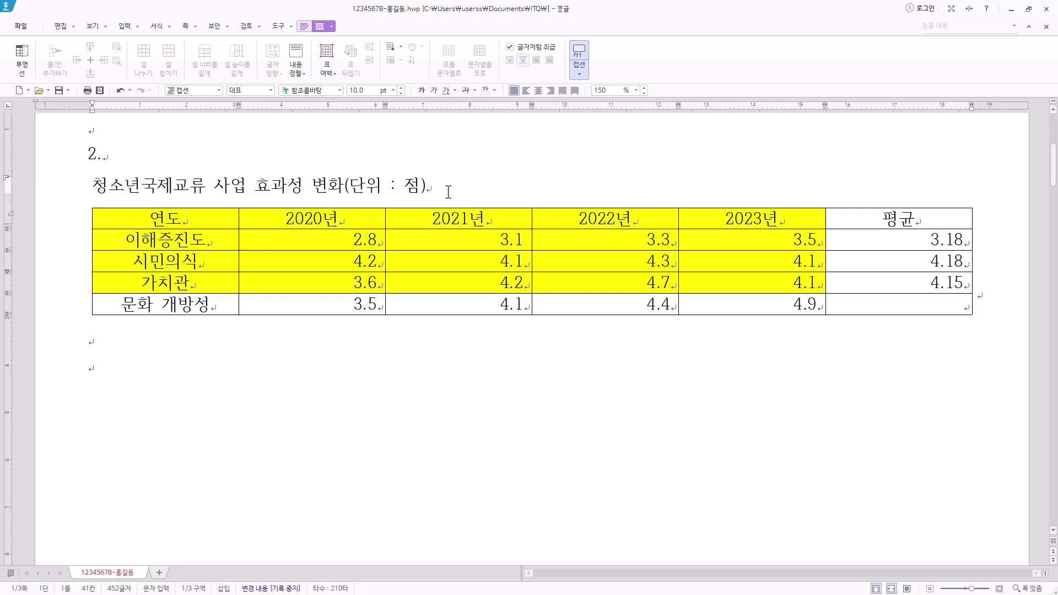
Step: Try right alignment on the table caption, remove its trailing space, and restore justified alignment
left_click(551, 90)
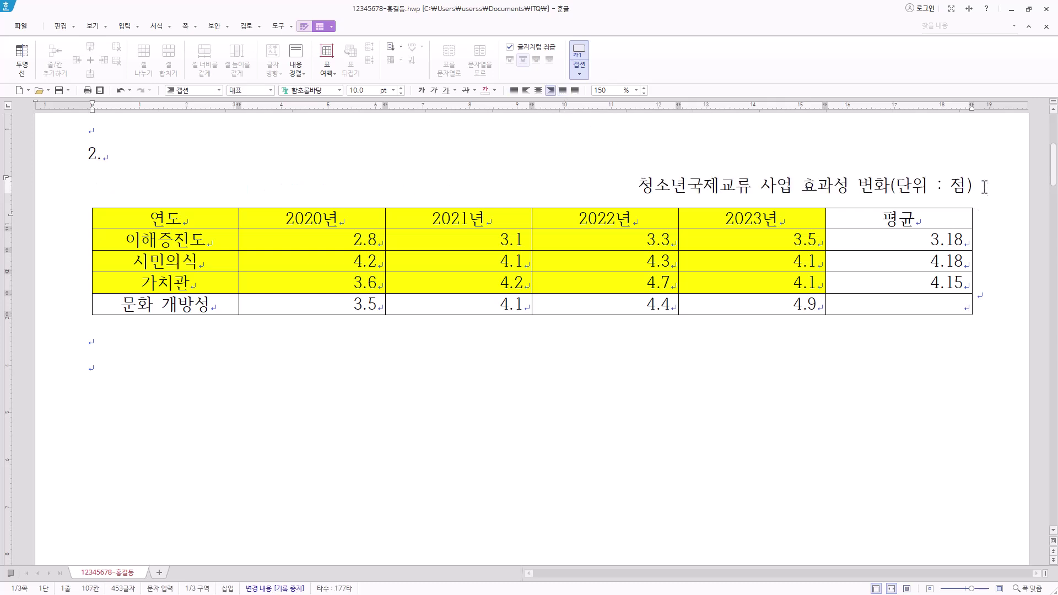
key("BackSpace")
key("BackSpace")
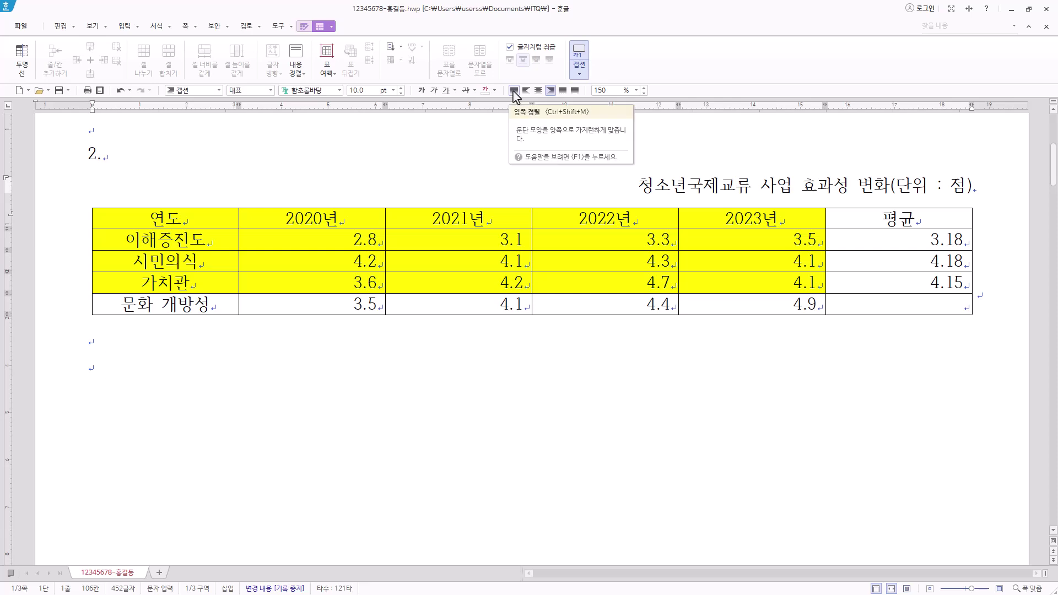
left_click(513, 90)
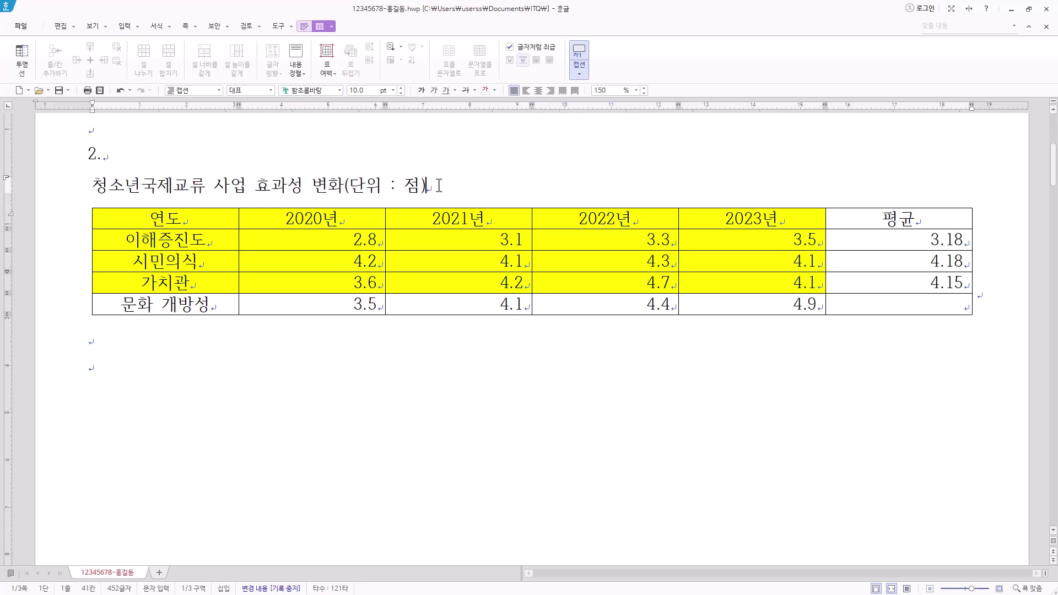
scroll(447, 198, "up", 5)
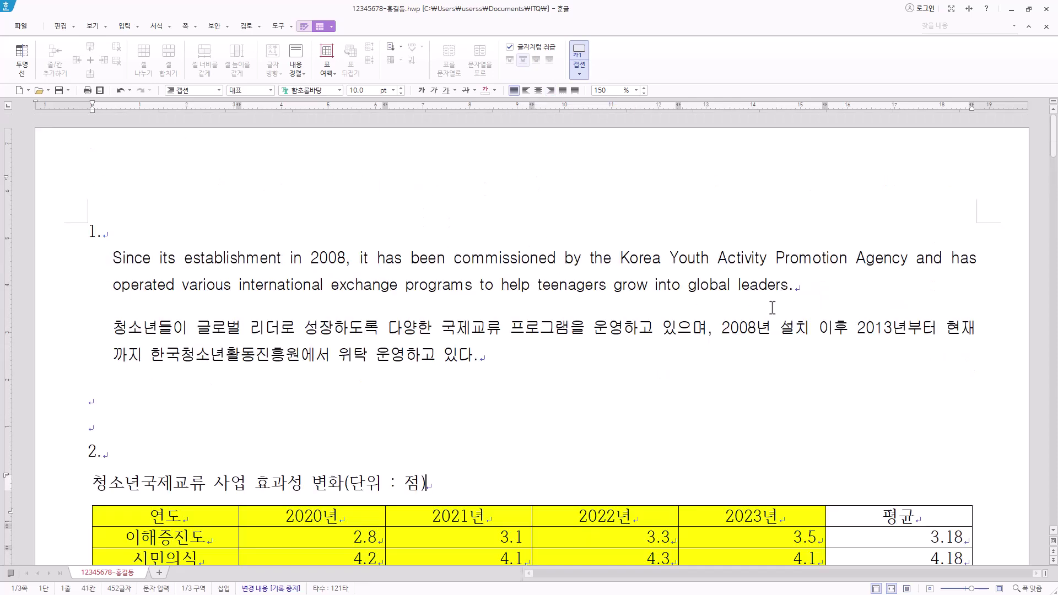
left_click(798, 283)
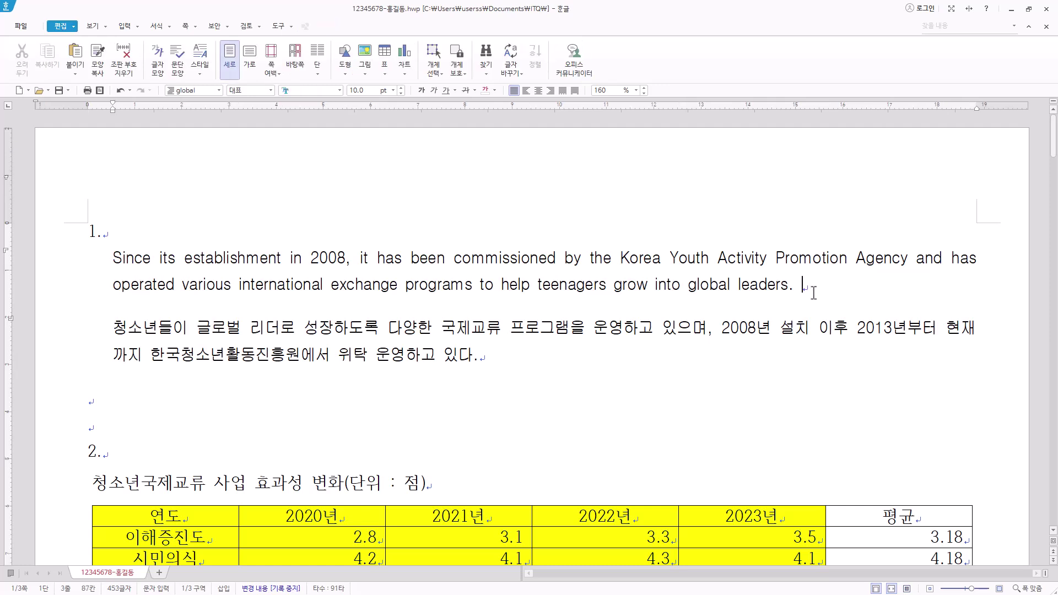
key("BackSpace")
key("BackSpace")
scroll(824, 304, "down", 3)
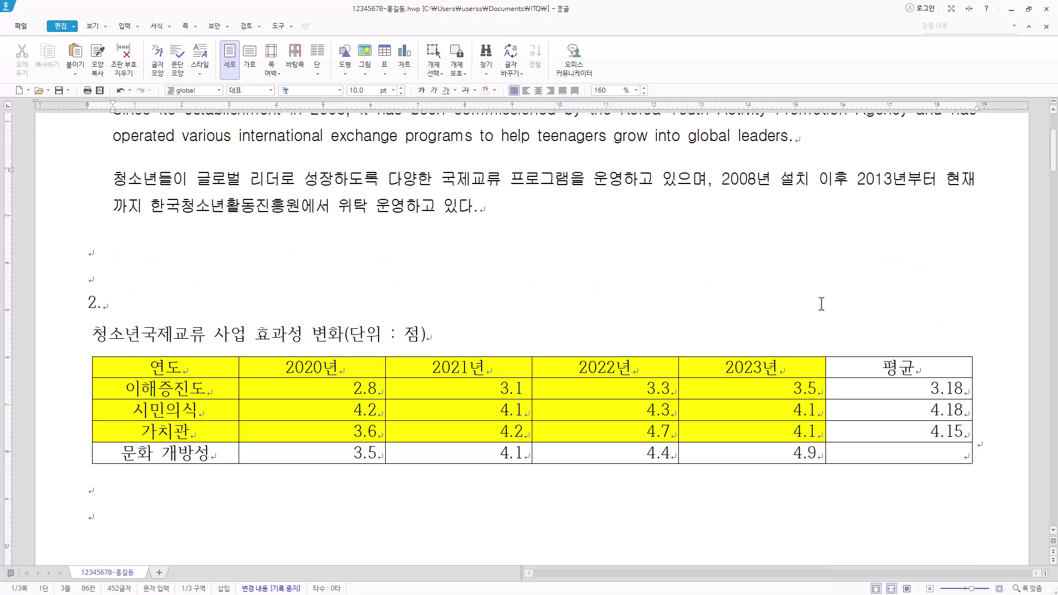
left_click(442, 336)
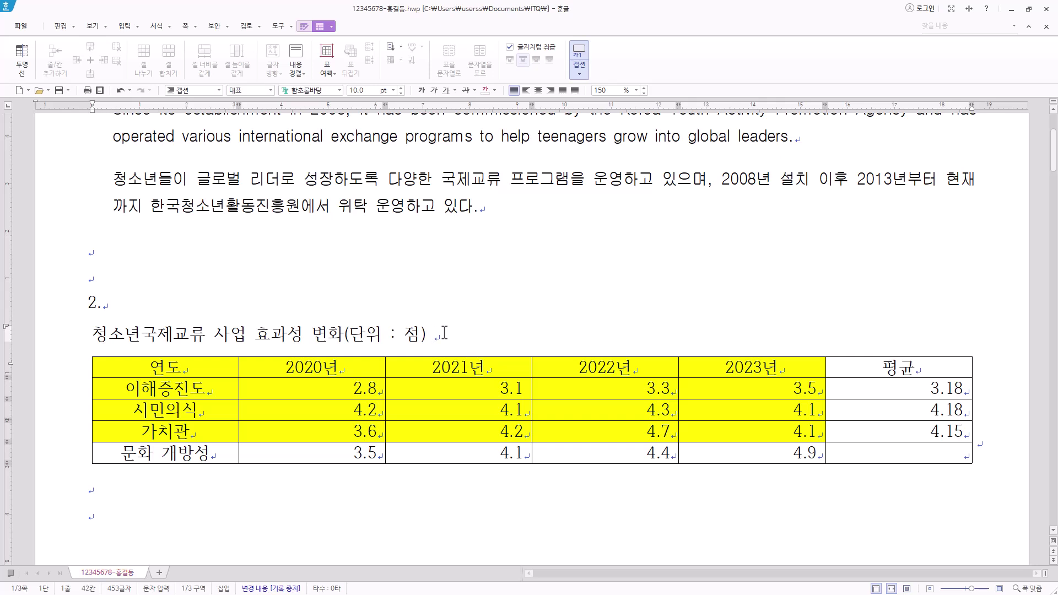
key("BackSpace")
Step: Set the whole table caption to the 굴림 font and right-align it
key("Hangul")
left_click_drag(452, 340, 84, 348)
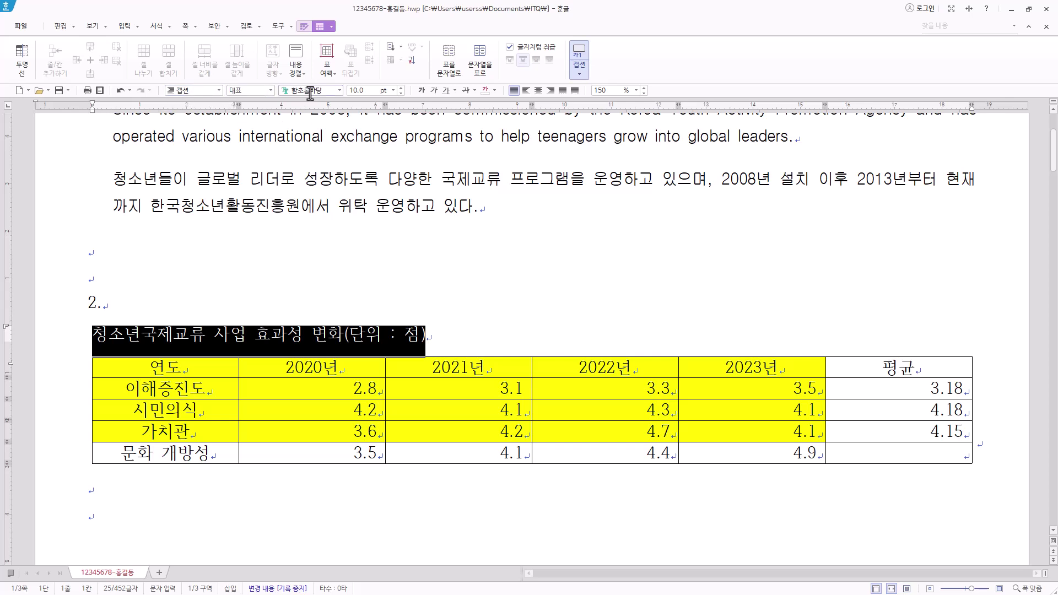
left_click(328, 92)
left_click(340, 90)
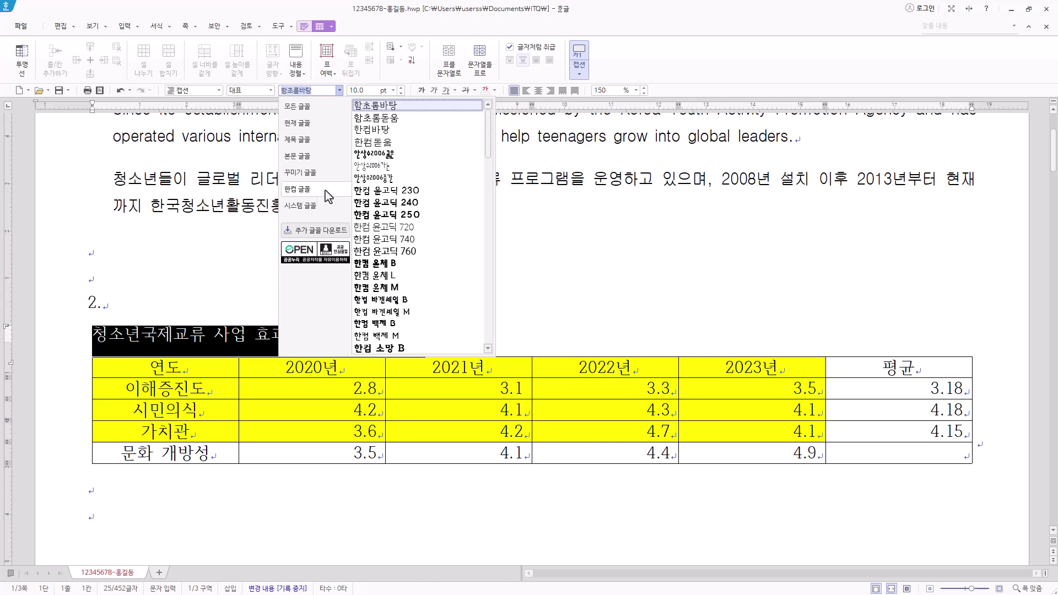
left_click(319, 115)
scroll(386, 179, "up", 1)
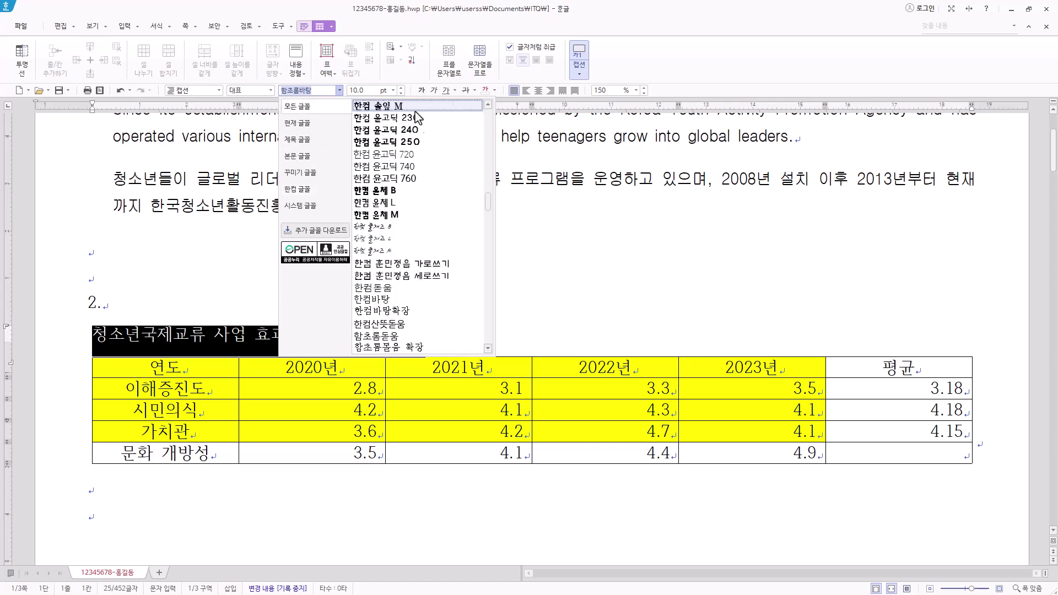
scroll(378, 97, "up", 2)
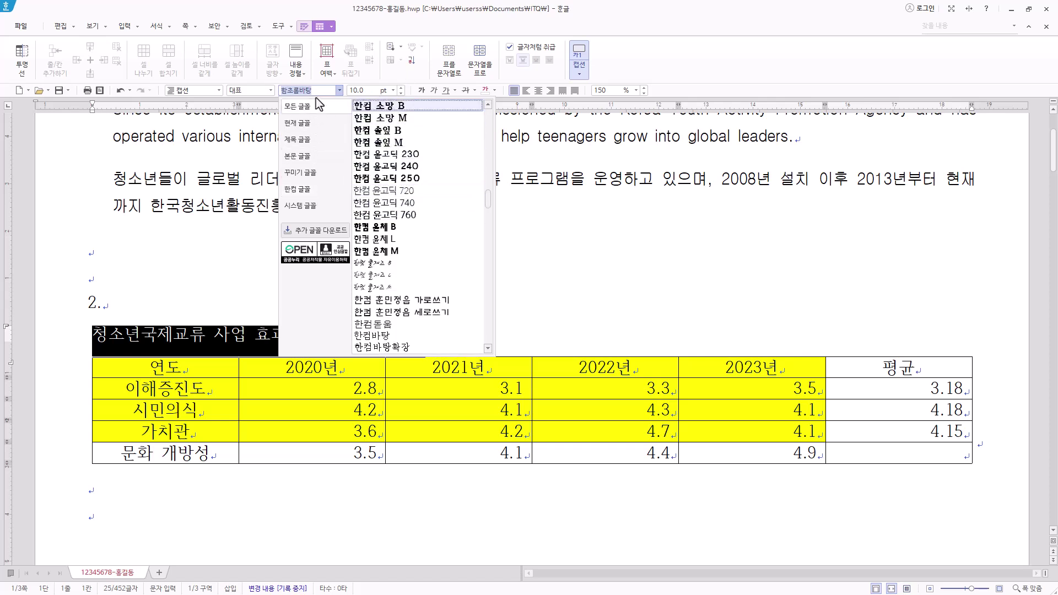
left_click(338, 92)
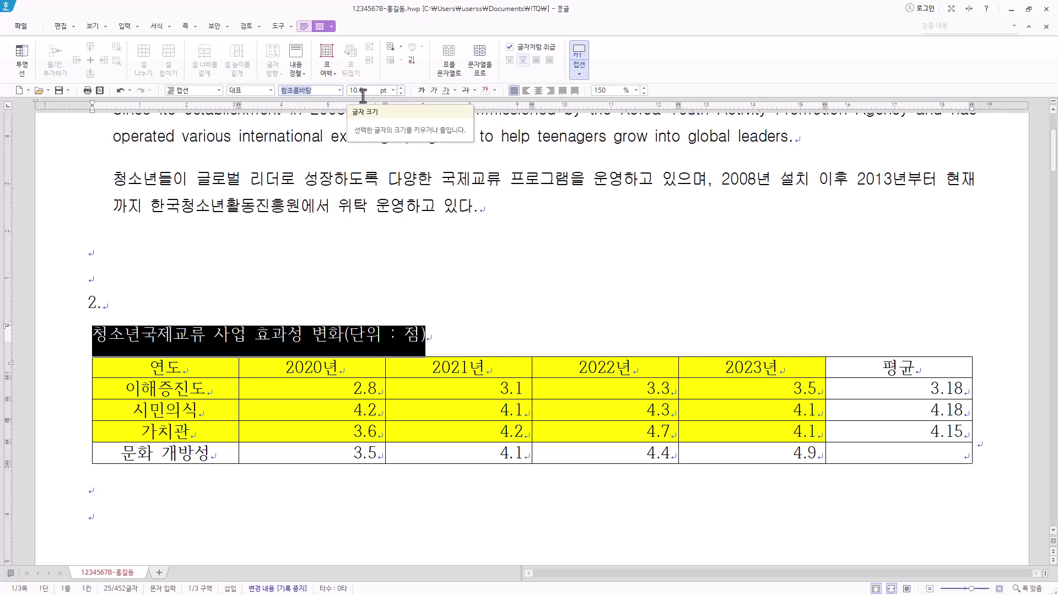
type("굴림")
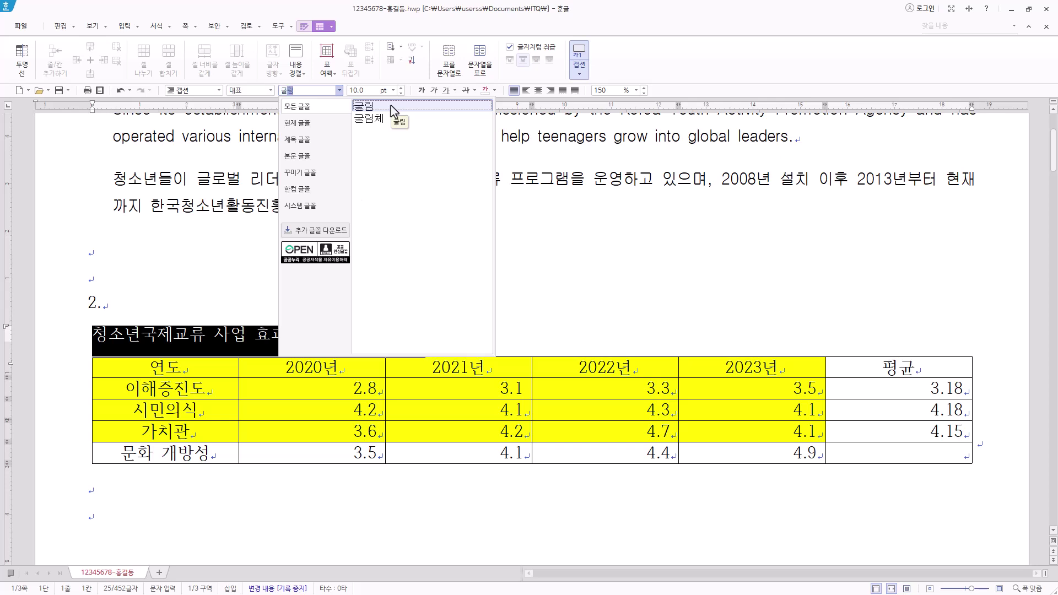
left_click(390, 106)
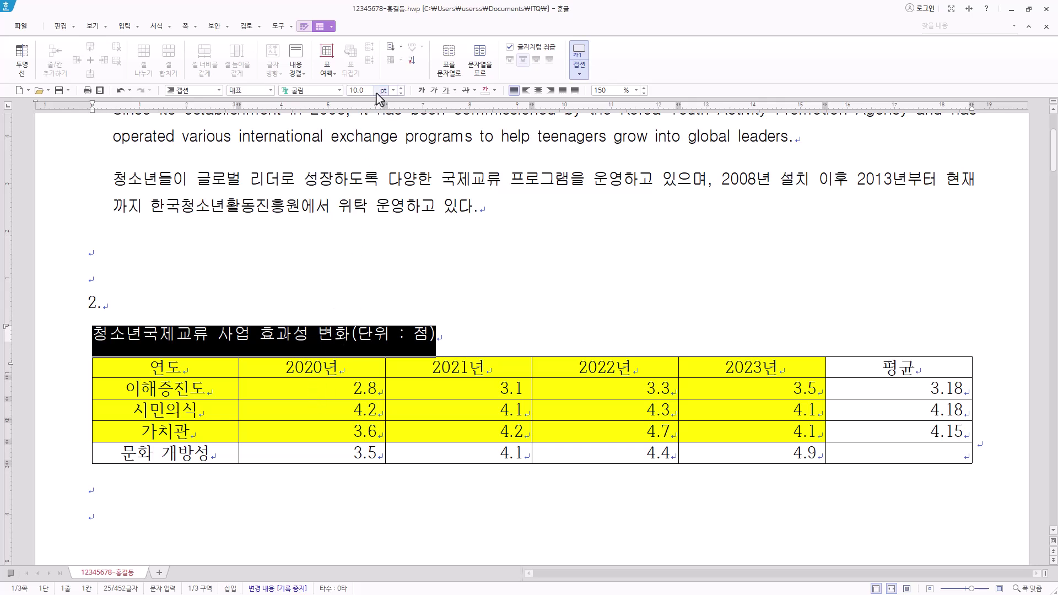
left_click(551, 89)
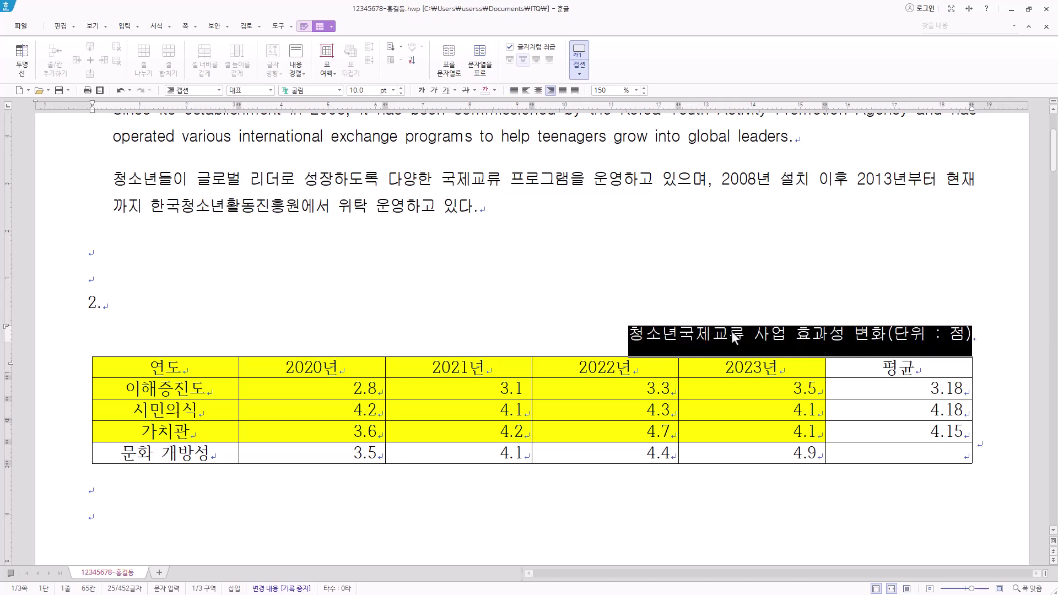
Step: Select all cells of the table and increase their row height by three increments
scroll(732, 331, "down", 3)
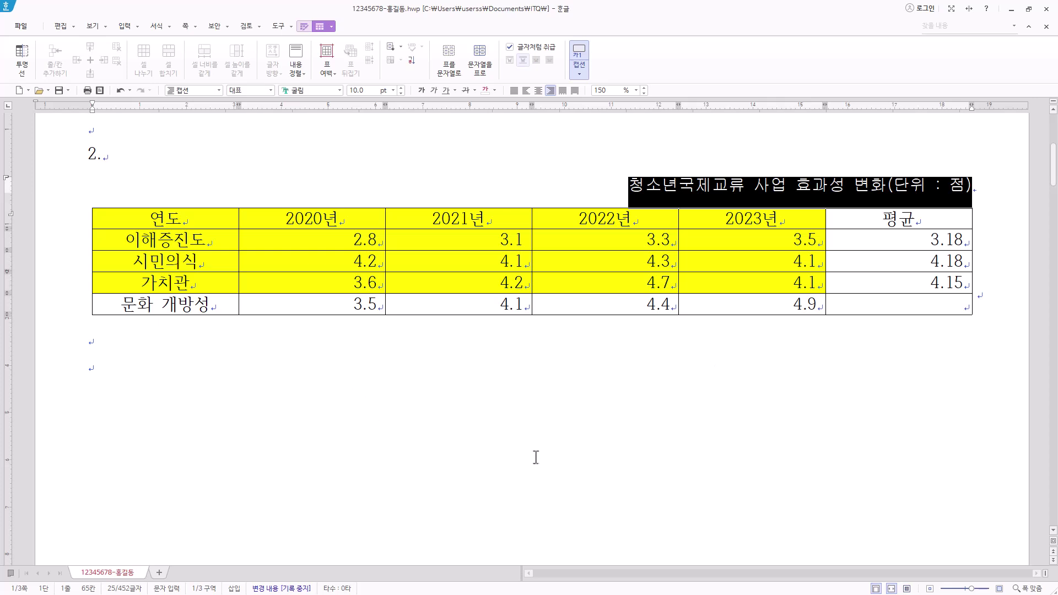
scroll(562, 411, "down", 1)
scroll(713, 371, "down", 3)
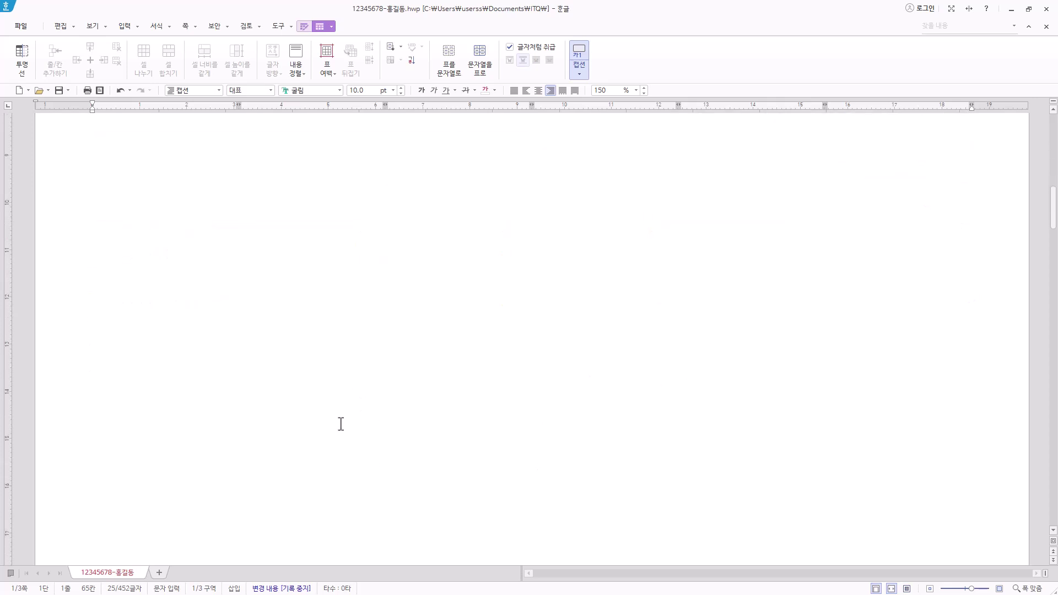
scroll(662, 422, "down", 5)
scroll(638, 417, "up", 6)
key("F5")
key("F5")
key("F5")
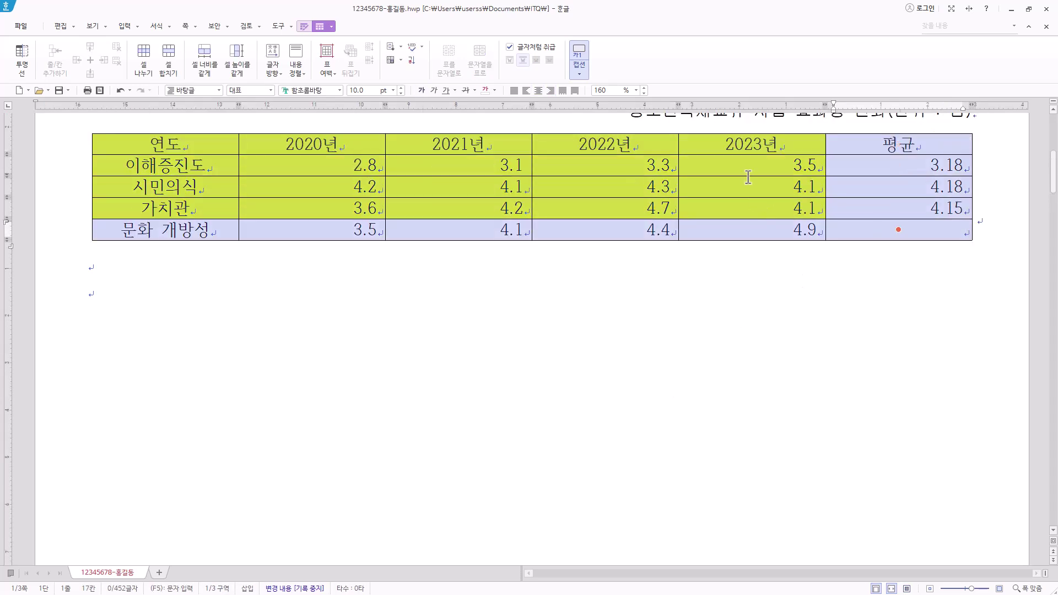
key("ctrl+Down")
key("ctrl+Down")
key("ctrl+Down")
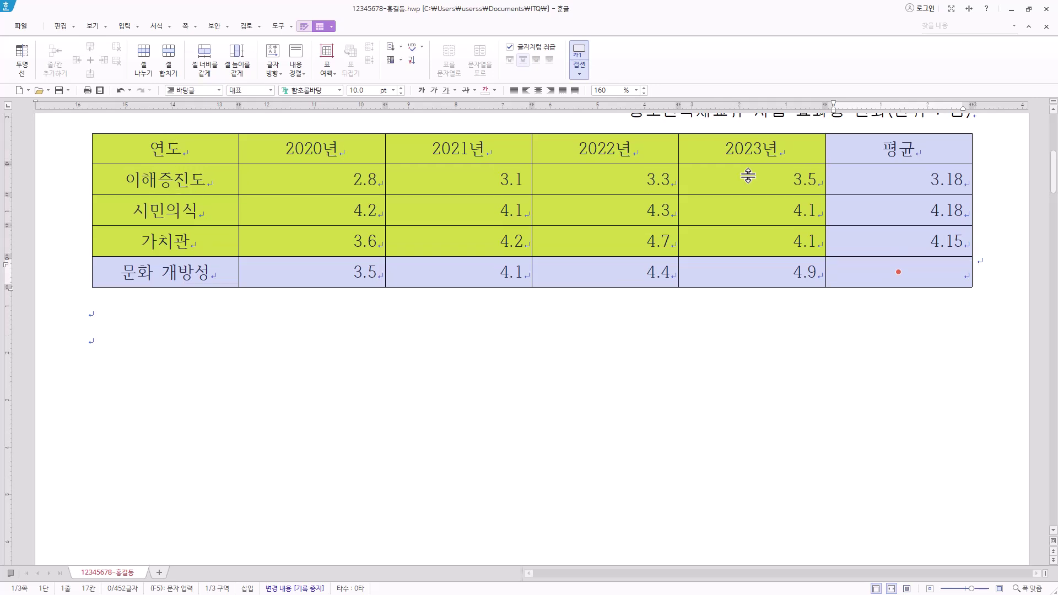
scroll(190, 227, "up", 3)
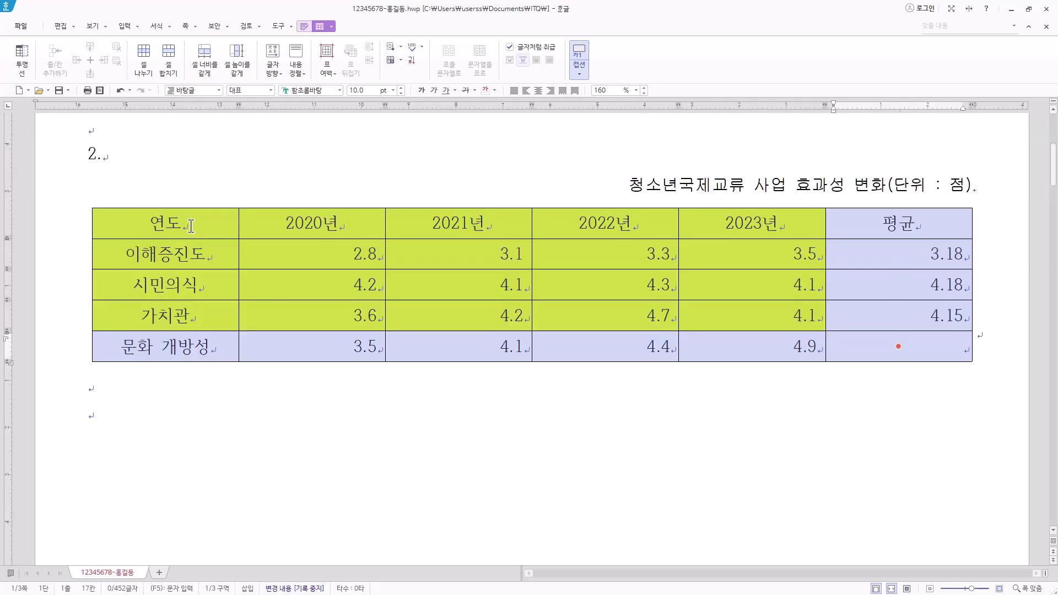
Step: Apply a thin double line to the outer border of the whole table
left_click(190, 226)
left_click_drag(191, 226, 881, 349)
key("l")
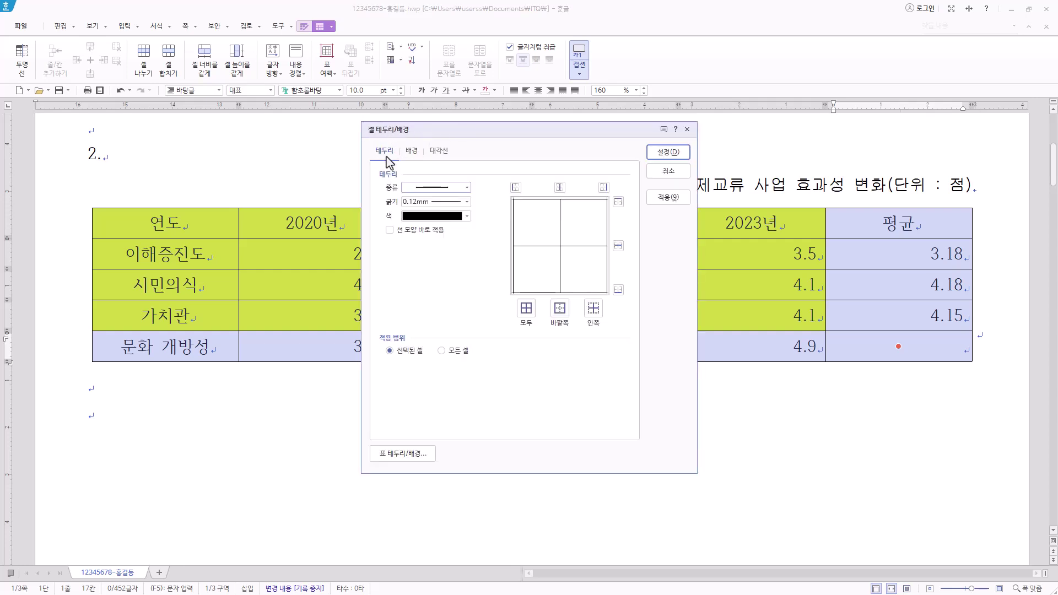
left_click(412, 152)
left_click(392, 153)
left_click(390, 231)
left_click(390, 231)
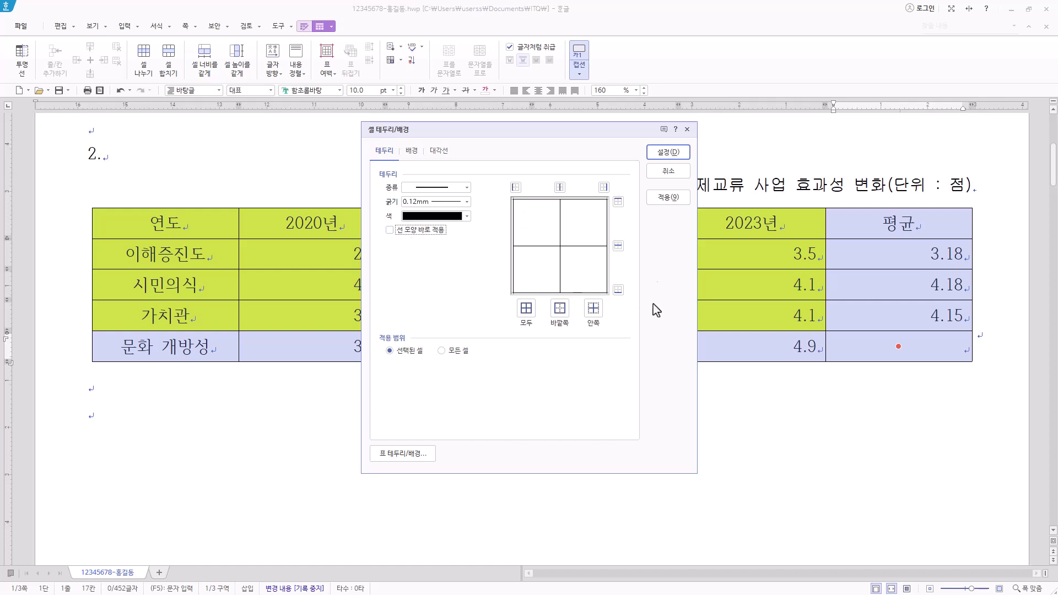
left_click(389, 230)
left_click(467, 188)
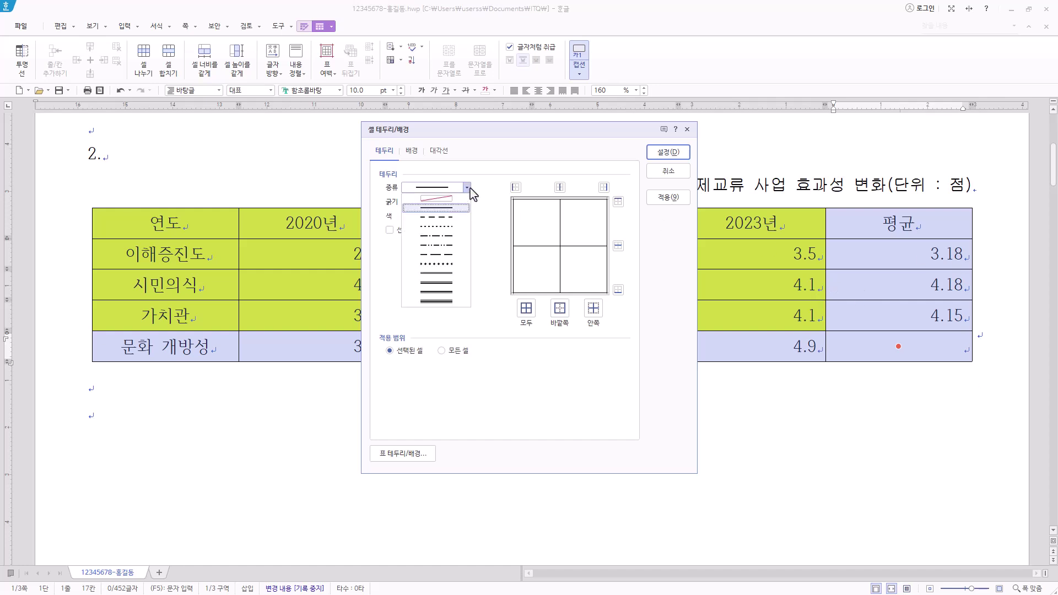
left_click(453, 274)
left_click(560, 311)
left_click(669, 152)
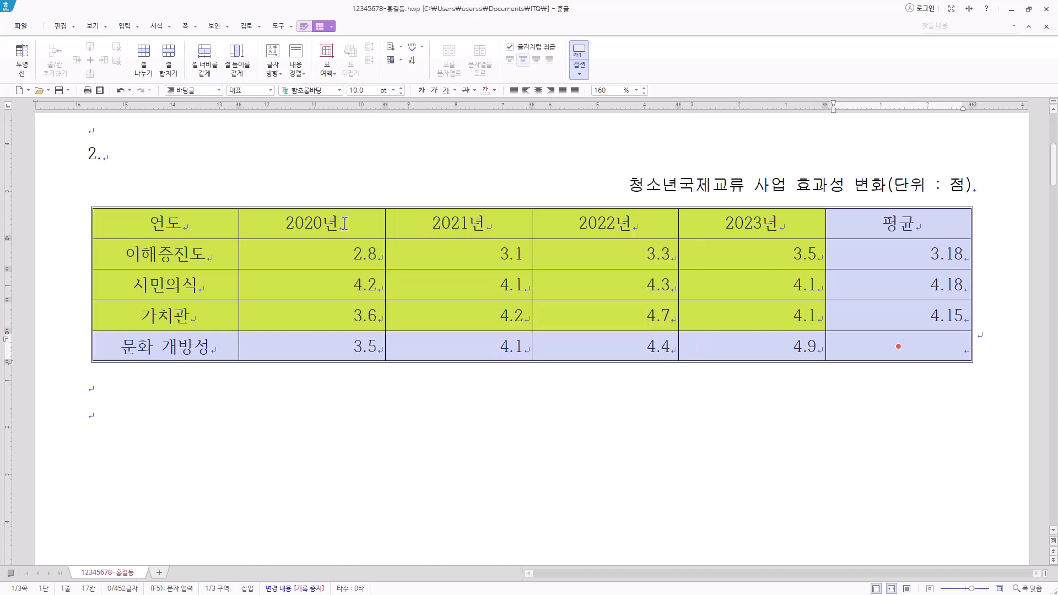
Step: Change the font of all table cells to 굴림
left_click(189, 220)
left_click_drag(189, 220, 936, 350)
left_click(319, 90)
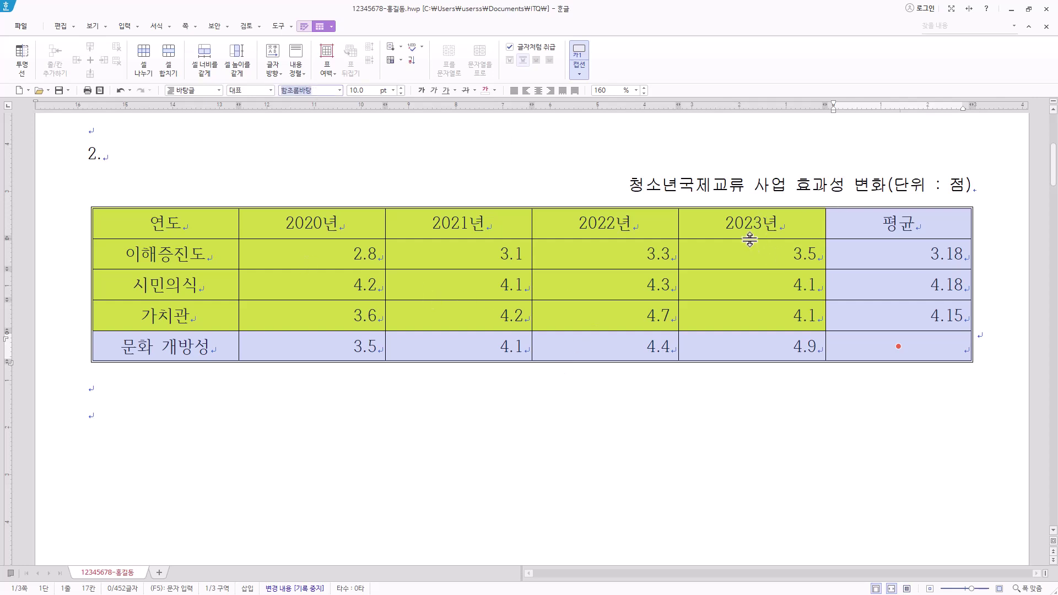
type("굴림")
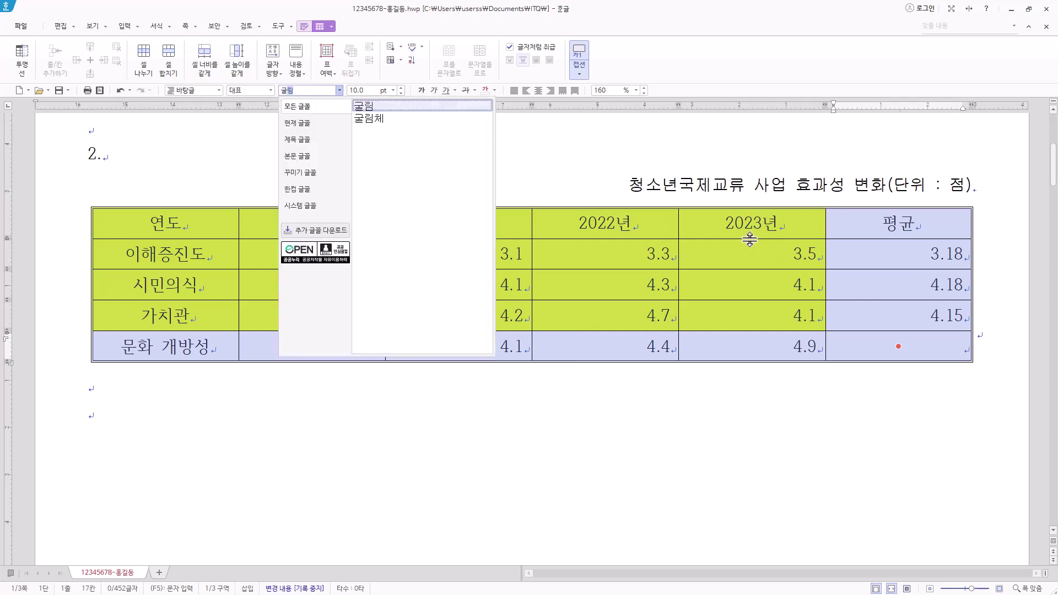
key("Return")
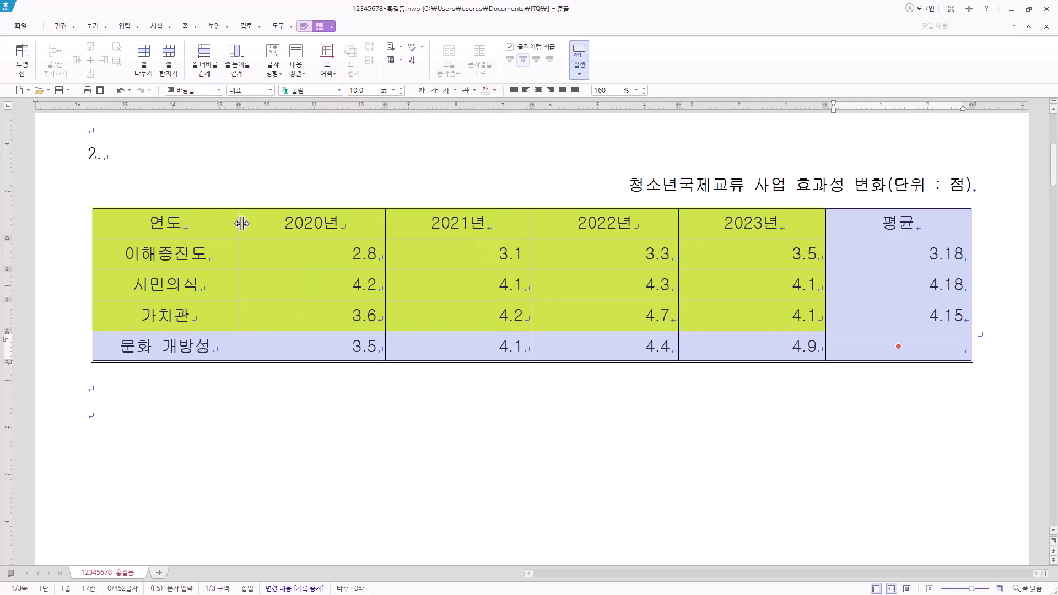
Step: Apply a 0.5 mm double line to the bottom border of the table's header row
left_click_drag(222, 236, 904, 232)
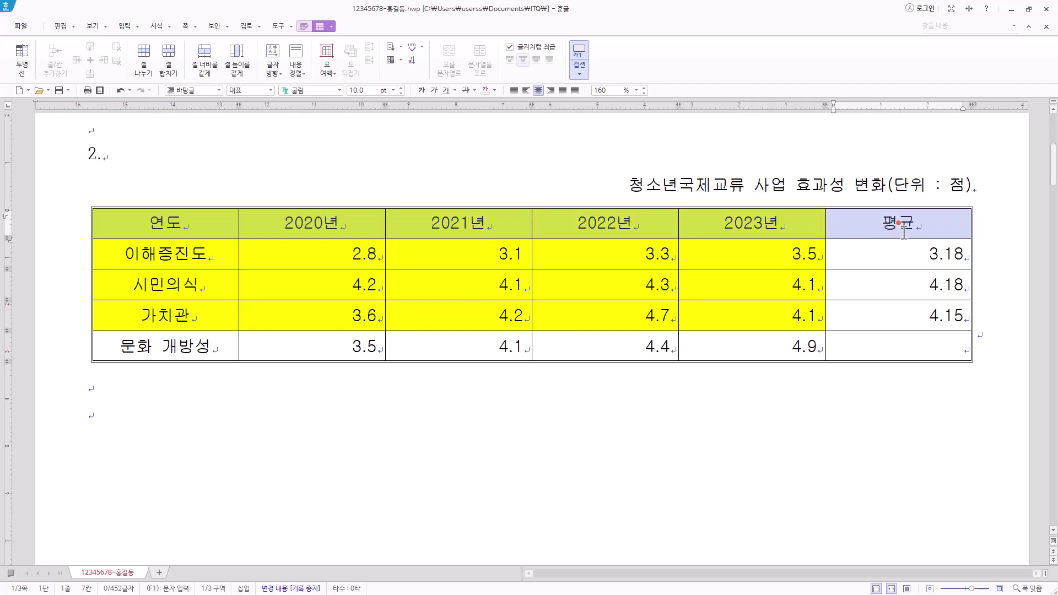
key("l")
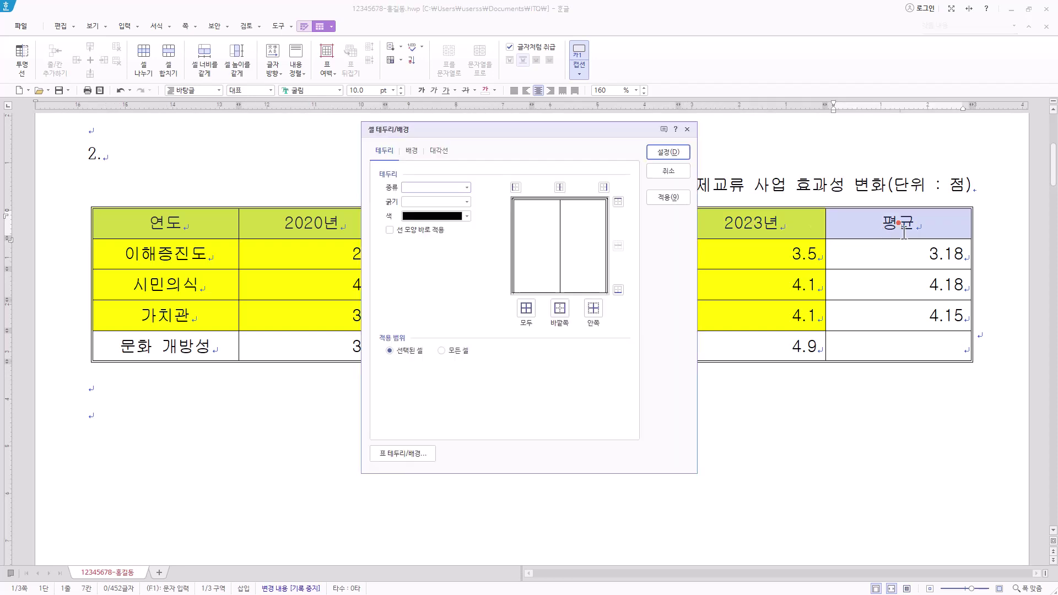
left_click(467, 188)
left_click(462, 278)
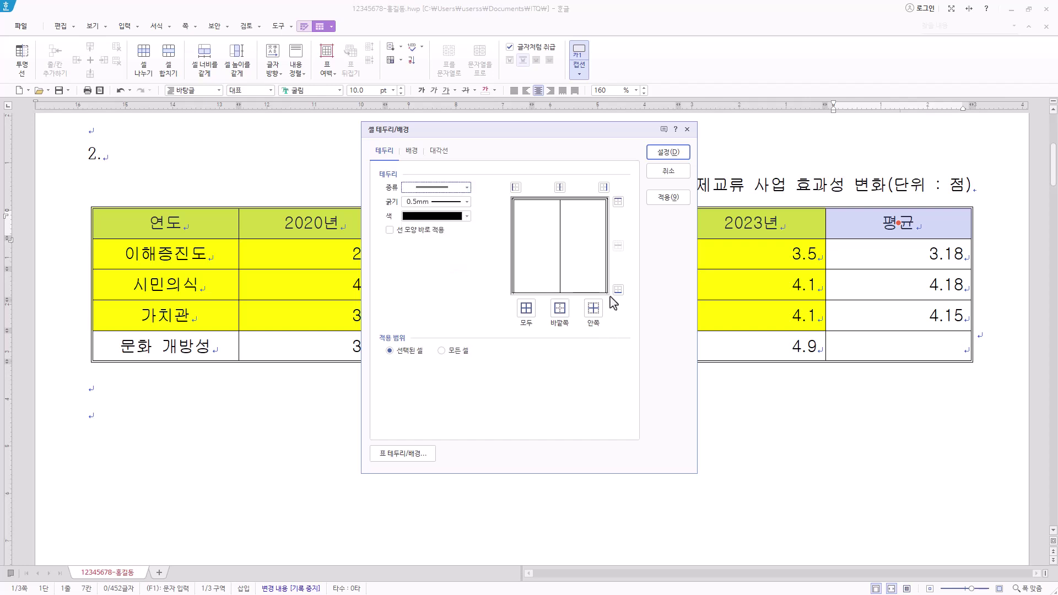
left_click(618, 290)
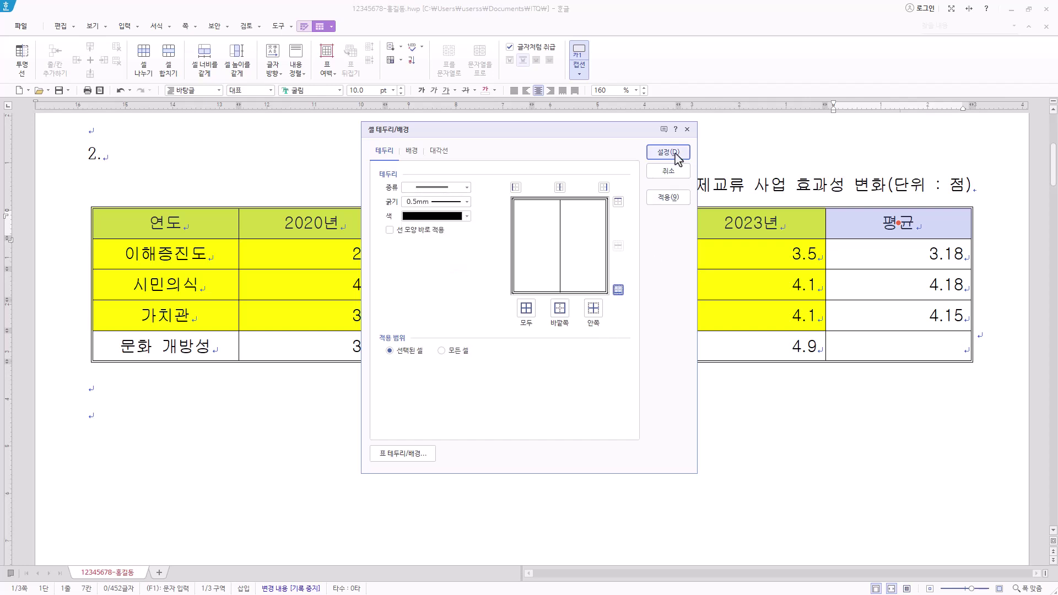
left_click(673, 155)
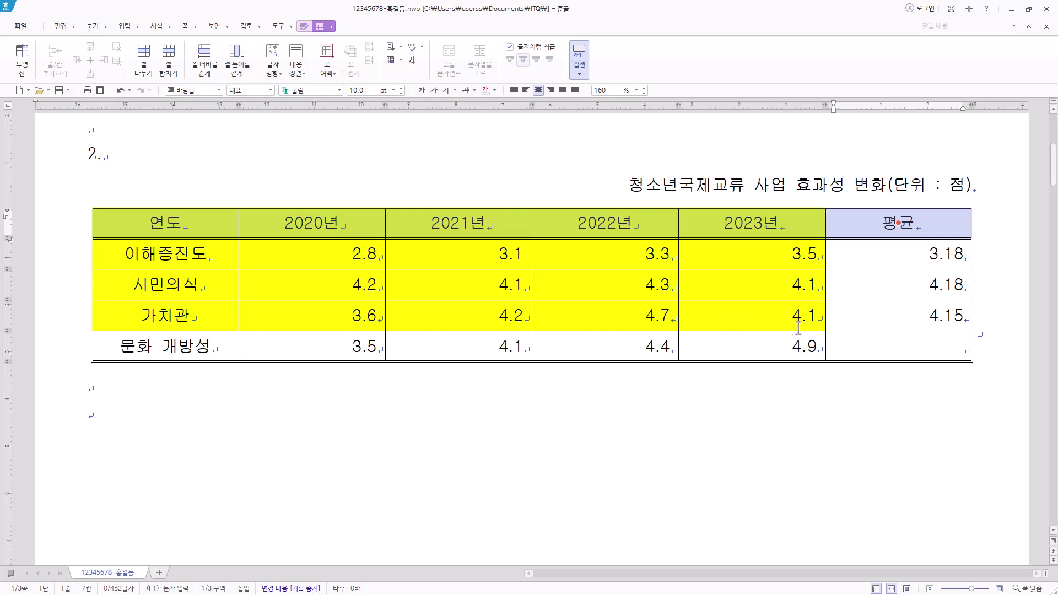
Step: Draw both diagonal lines across the empty 평균 cell in the 문화 개방성 row
left_click(914, 347)
key("F5")
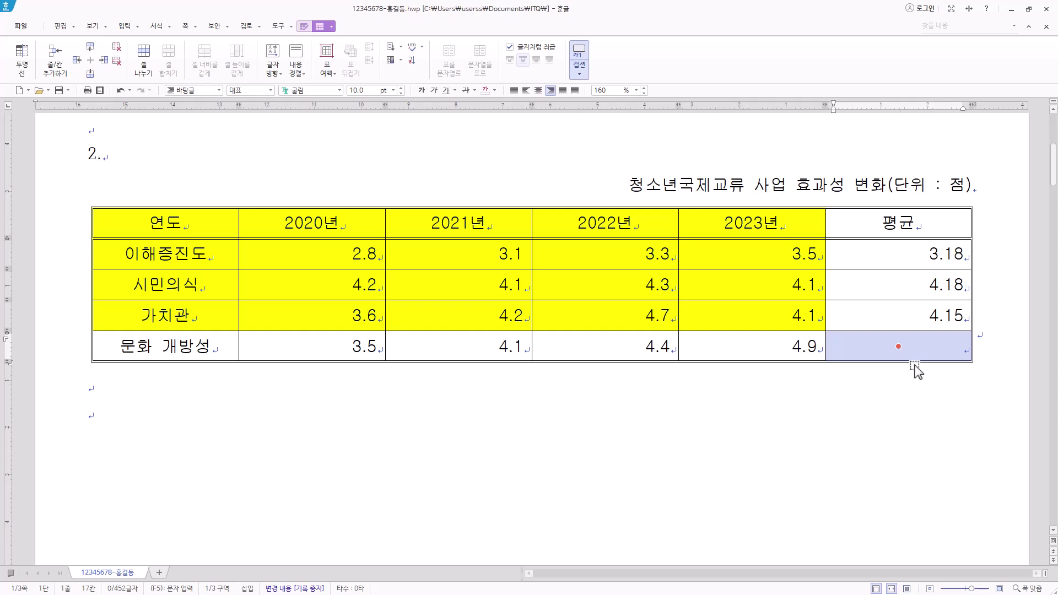
key("l")
left_click(440, 153)
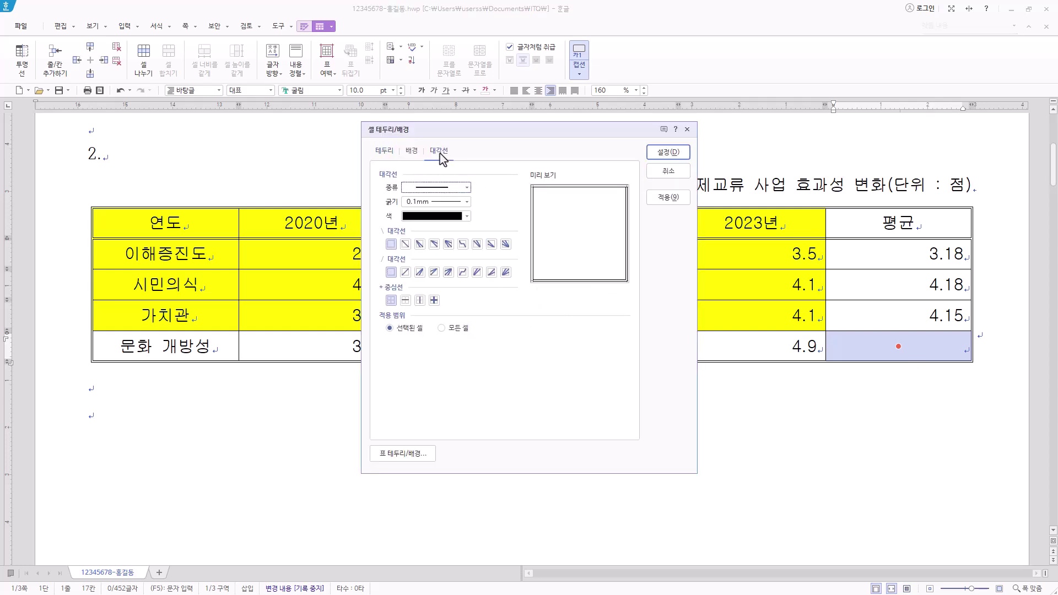
left_click(405, 245)
left_click(405, 272)
left_click(669, 152)
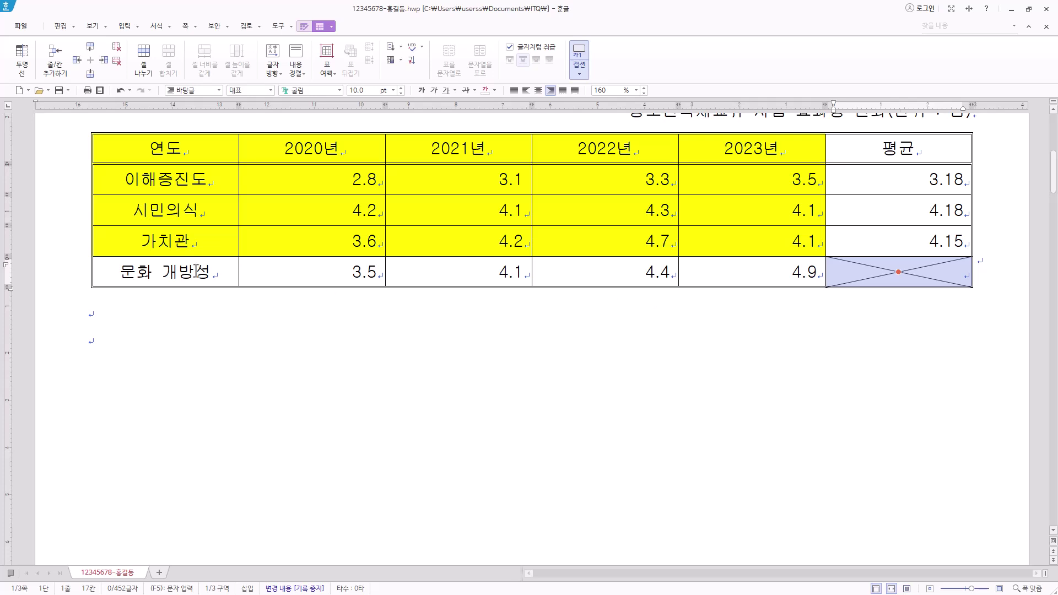
left_click(95, 309)
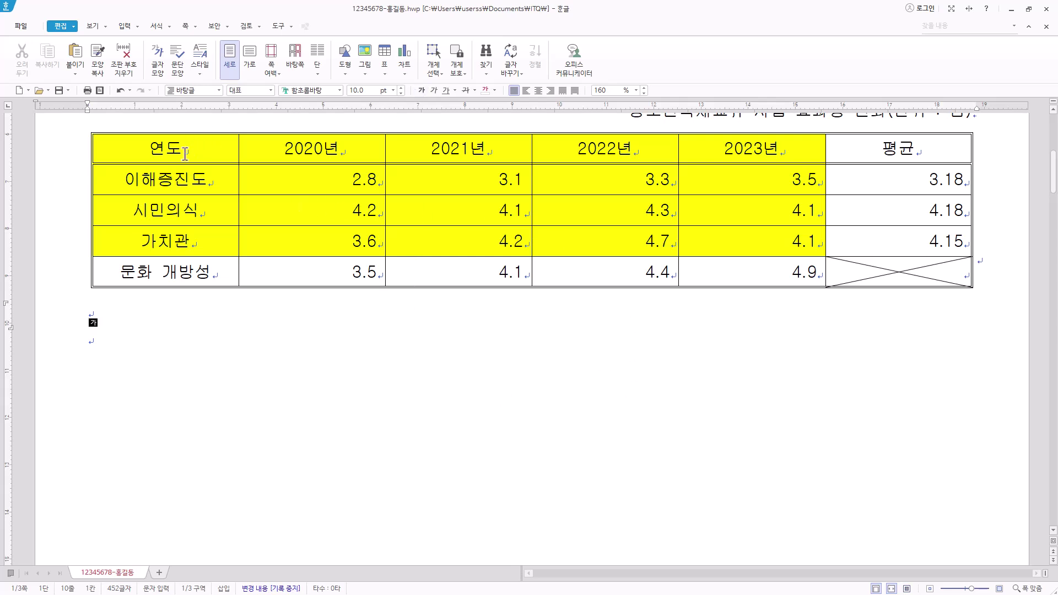
Step: Insert a clustered column chart from the yellow table cells, 연도 through 2023년 and down to 가치관
left_click_drag(185, 153, 696, 248)
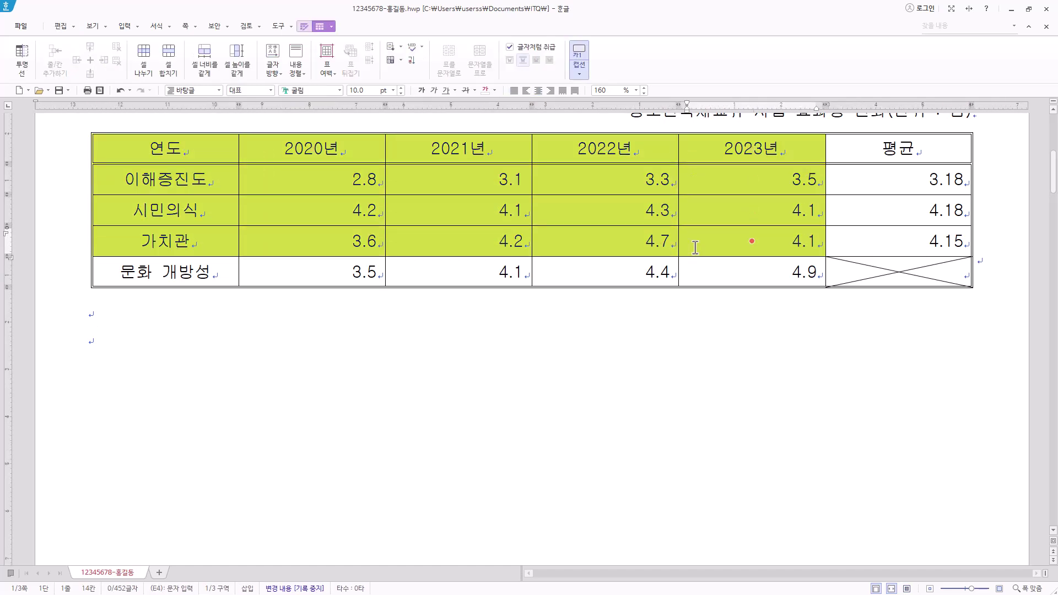
right_click(483, 154)
mouse_move(542, 372)
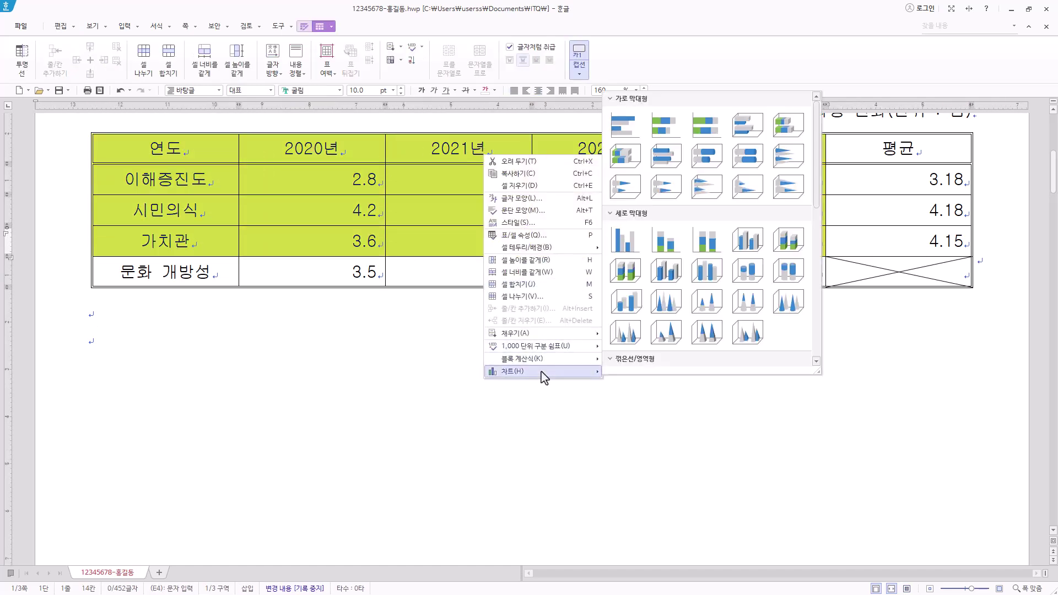
left_click(626, 240)
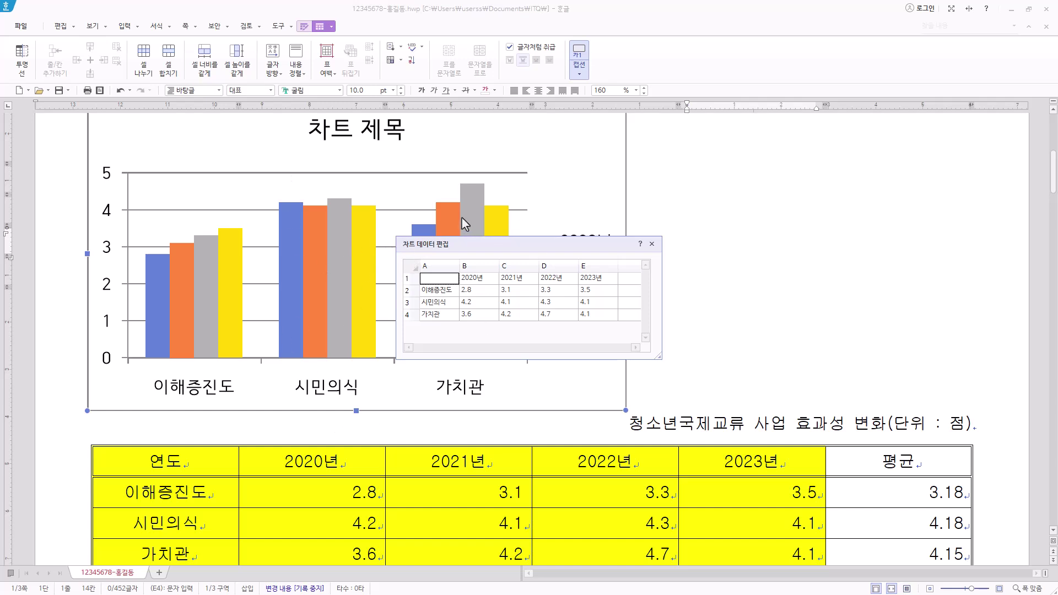
Step: Look through the yearly values in the chart data editor, moving it off the chart, and close it
left_click_drag(553, 247, 653, 207)
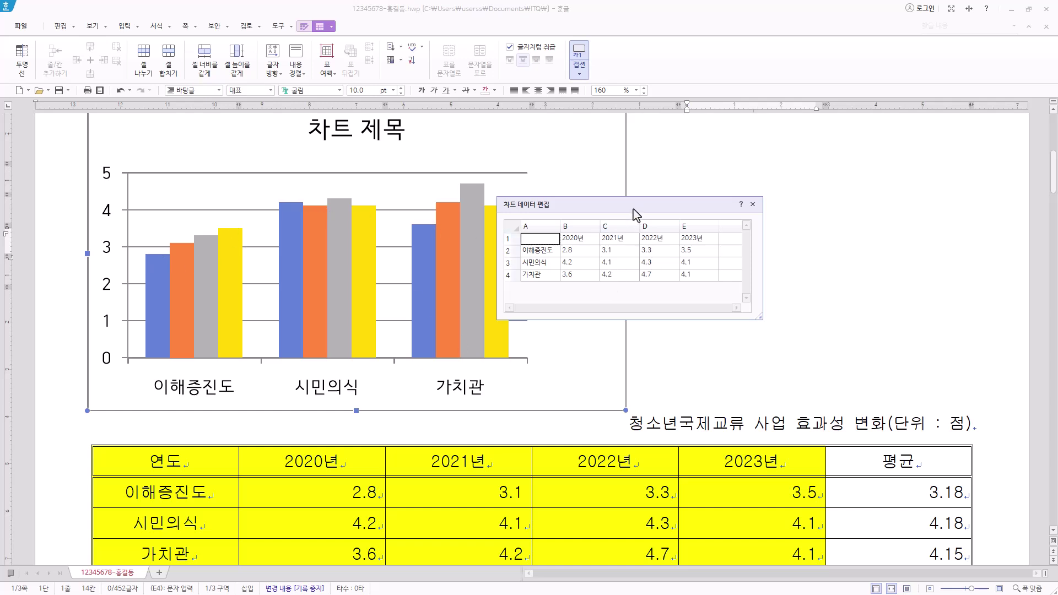
left_click_drag(633, 209, 692, 243)
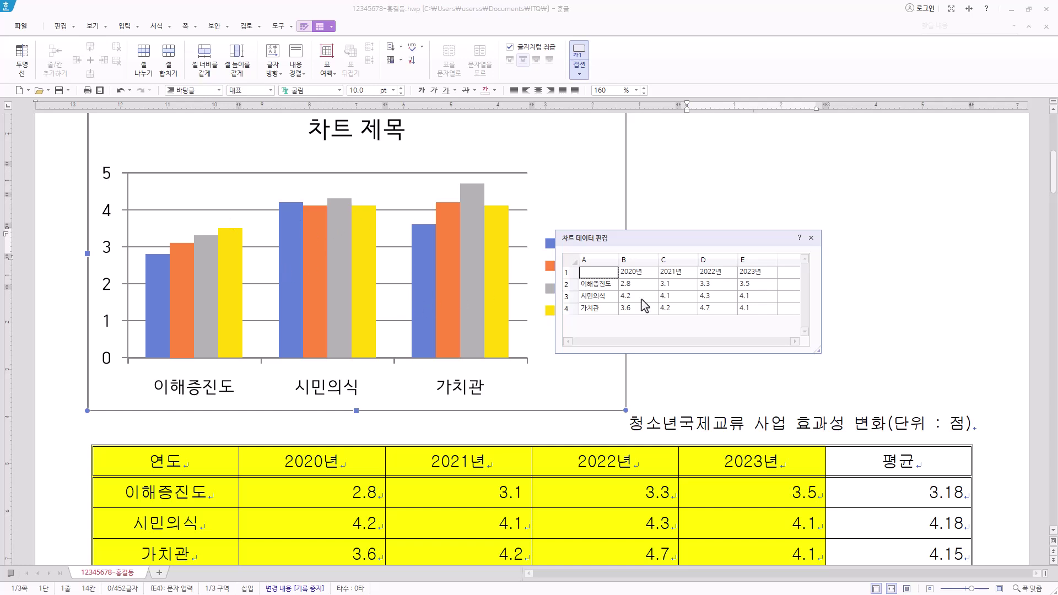
left_click(673, 296)
left_click(690, 297)
left_click(713, 299)
key("Up")
key("Tab")
left_click(762, 300)
left_click(712, 300)
key("Down")
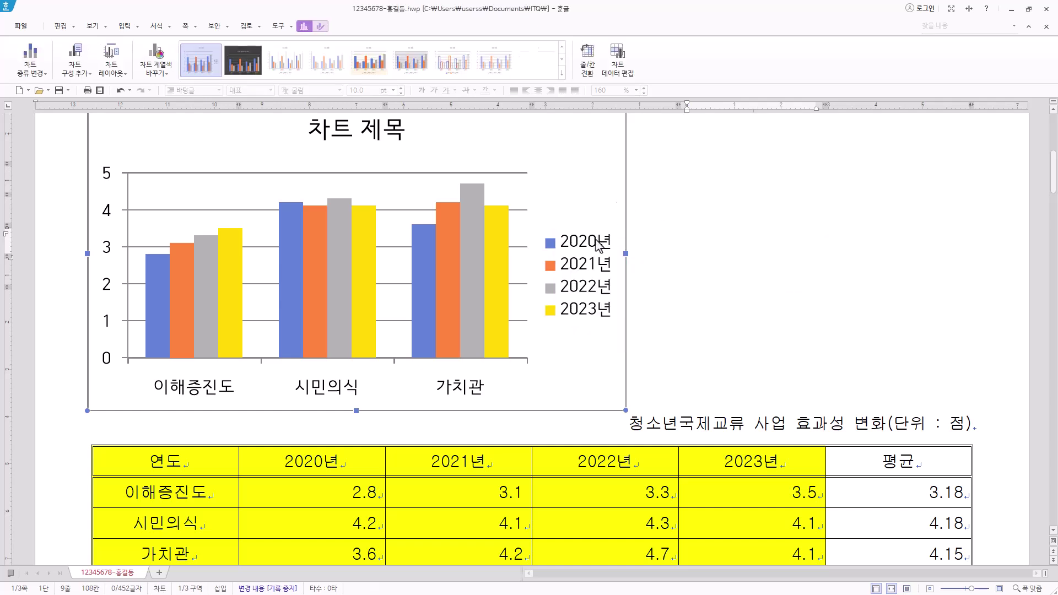
left_click(811, 238)
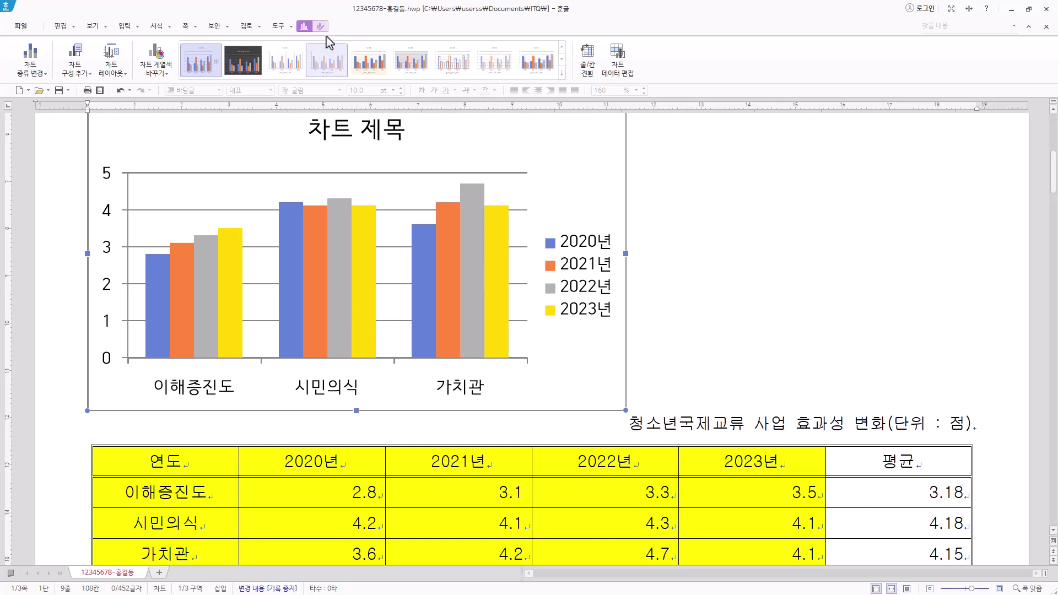
Step: Reopen and close the chart data editor, and try swapping the chart's rows and columns back and forth
left_click(626, 68)
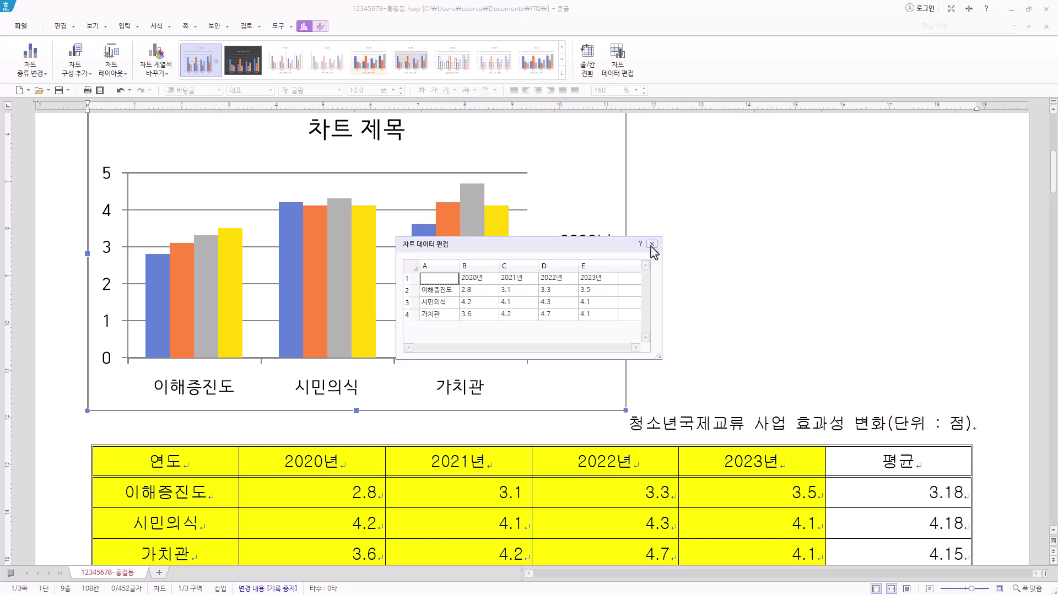
left_click(652, 244)
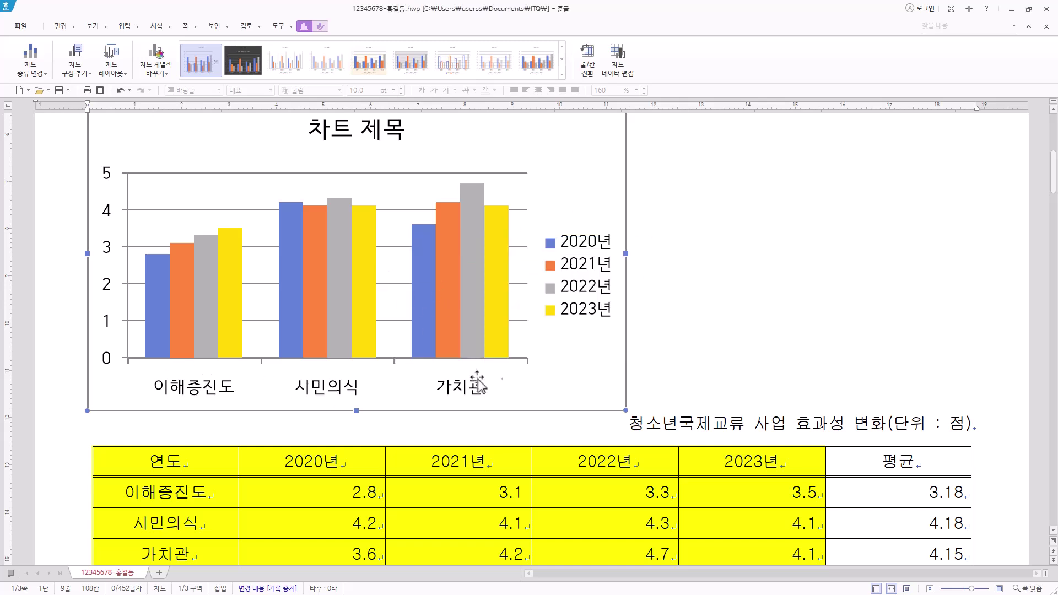
left_click(589, 67)
left_click(595, 75)
left_click(595, 73)
left_click(594, 73)
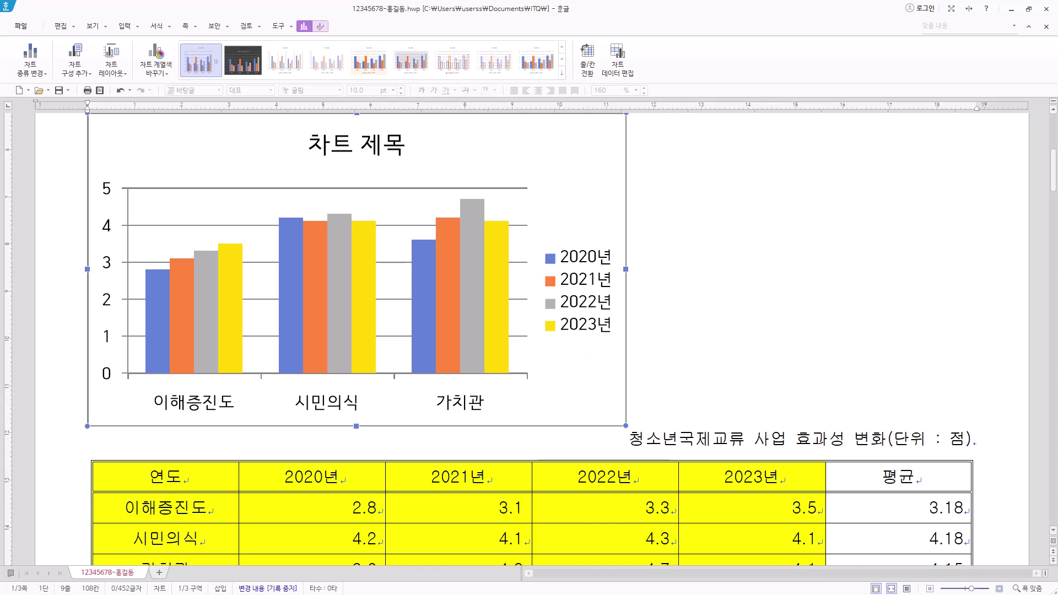
Step: Set the chart to be treated as a character (글자처럼 취급) so it sits below the table
right_click(584, 132)
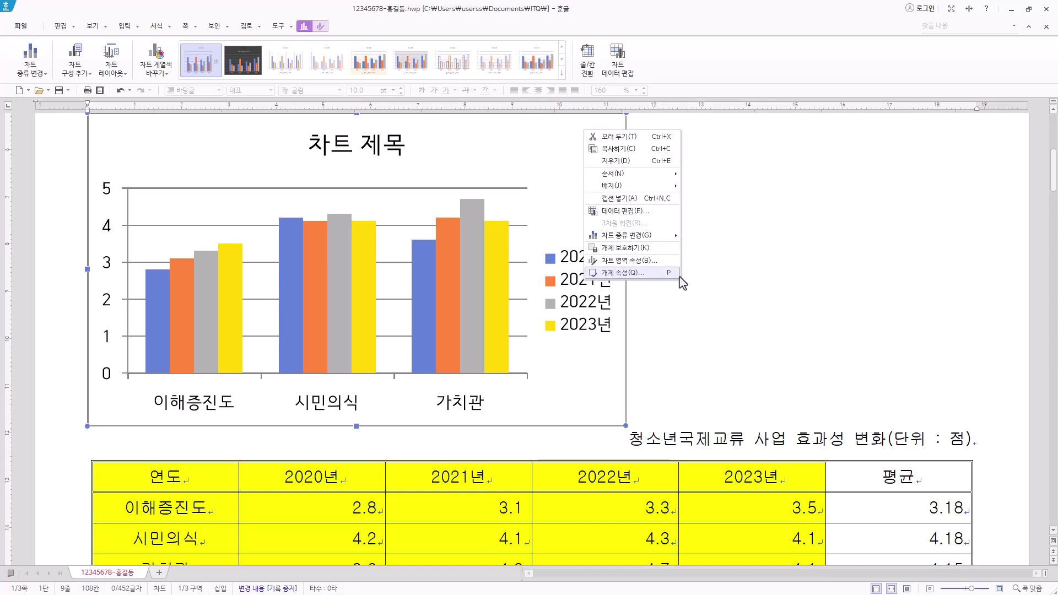
left_click(570, 163)
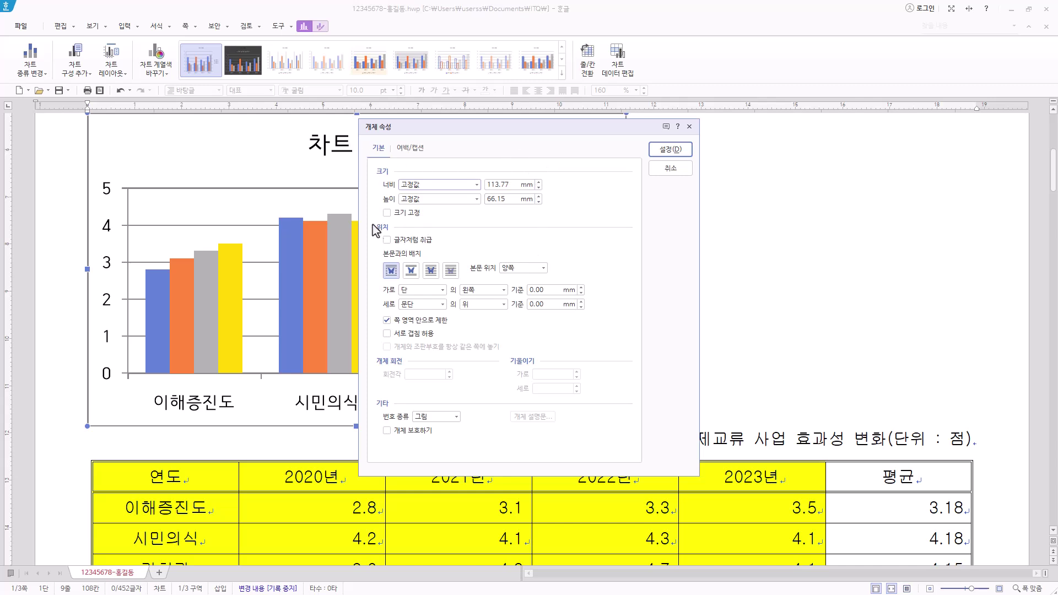
left_click(427, 242)
left_click(671, 149)
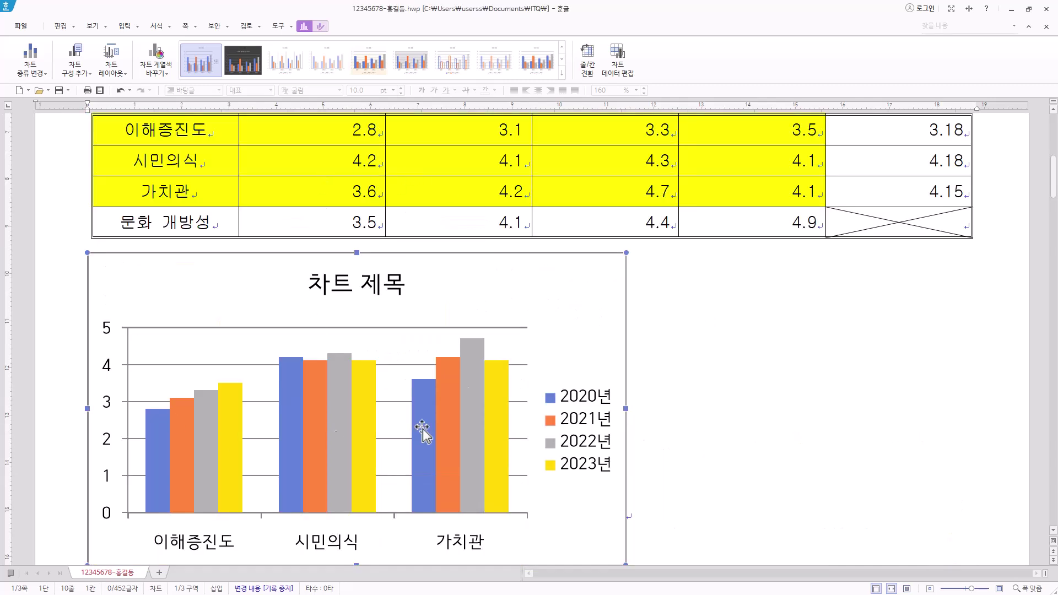
Step: Widen the chart to match the full width of the table above it
scroll(628, 457, "down", 3)
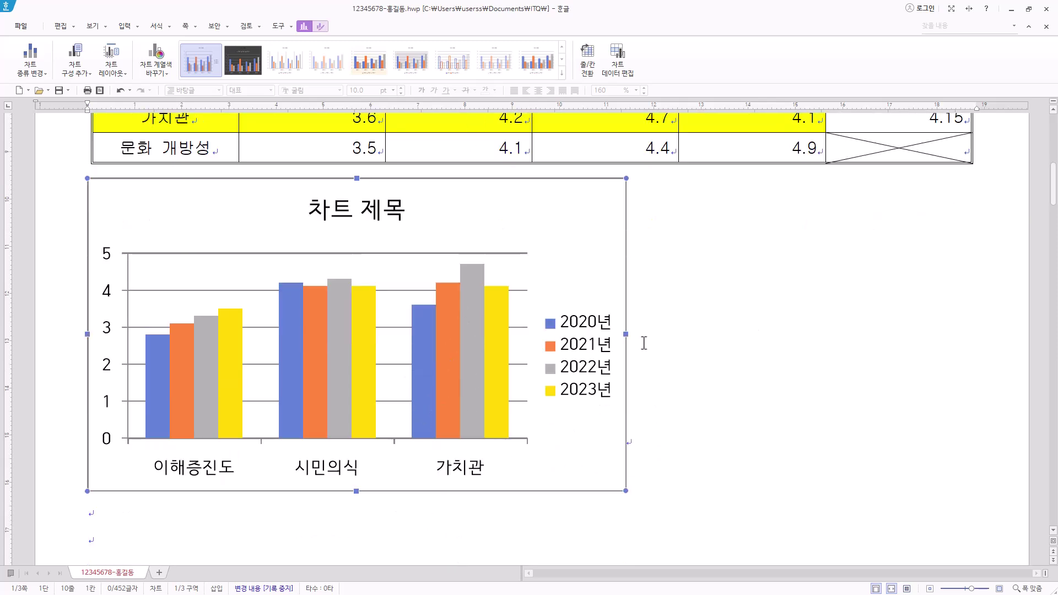
left_click_drag(630, 338, 774, 341)
left_click_drag(917, 340, 974, 337)
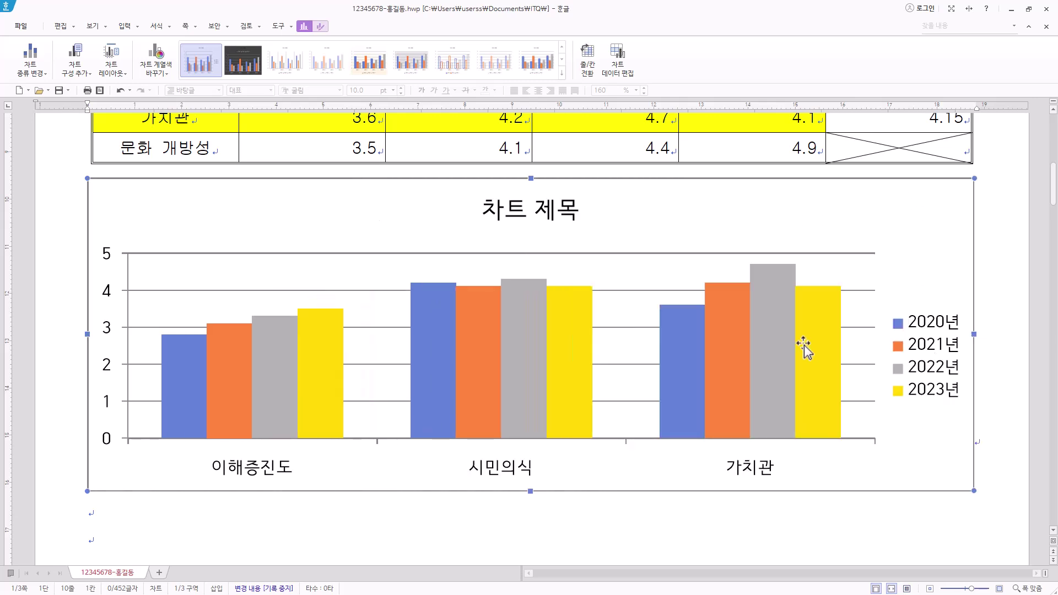
Step: Delete the chart title and add it back with the 위쪽 placement
left_click(545, 220)
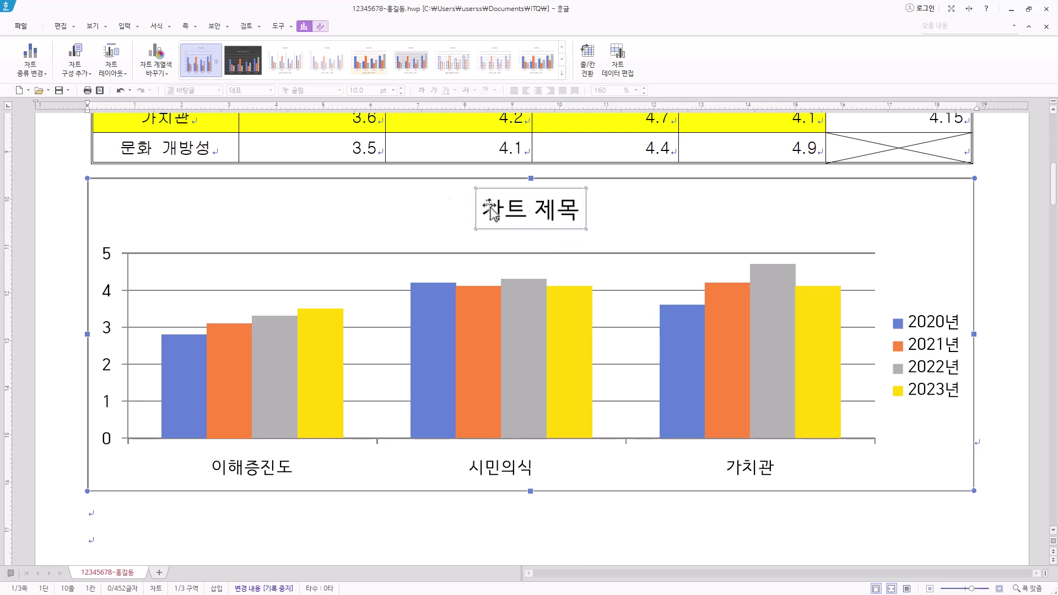
key("Delete")
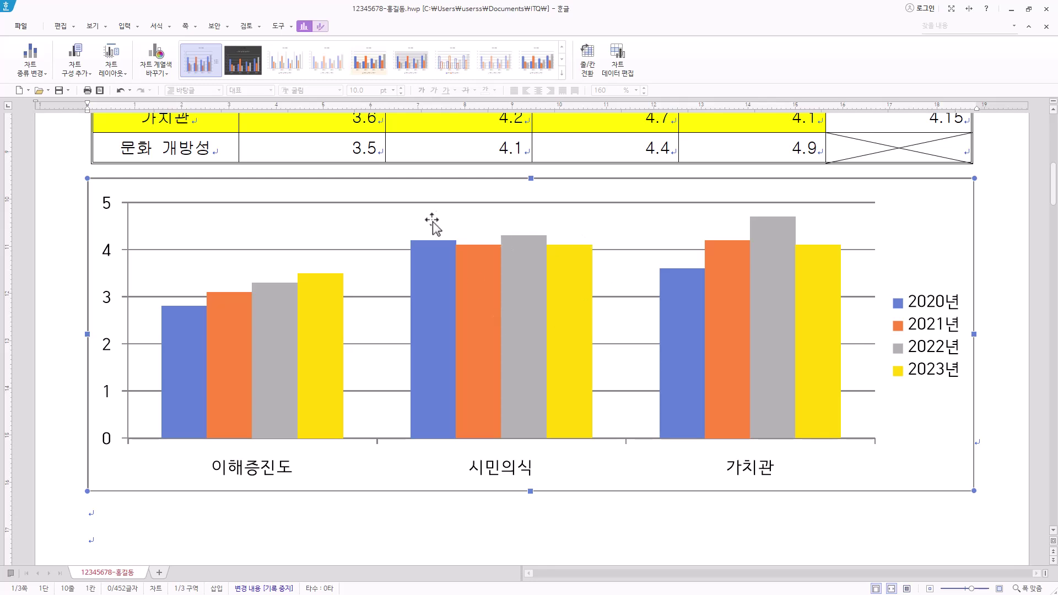
left_click(80, 78)
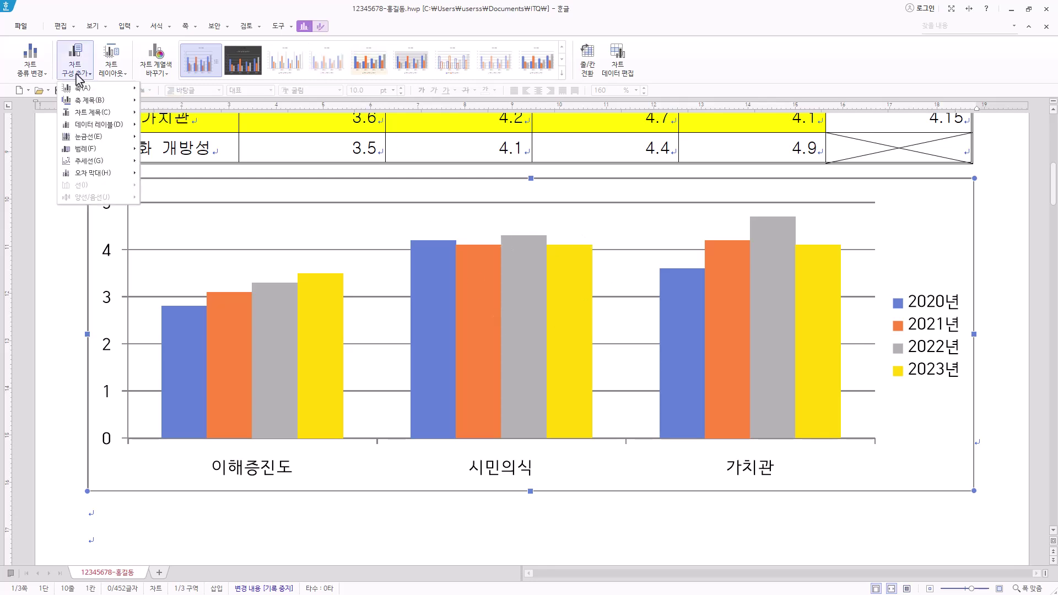
mouse_move(88, 112)
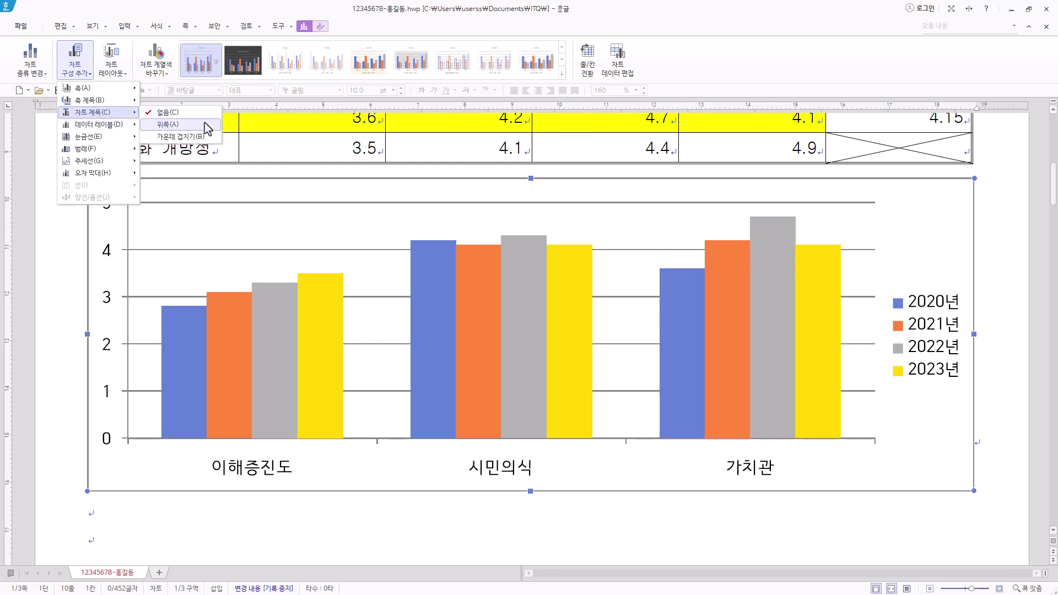
left_click(205, 124)
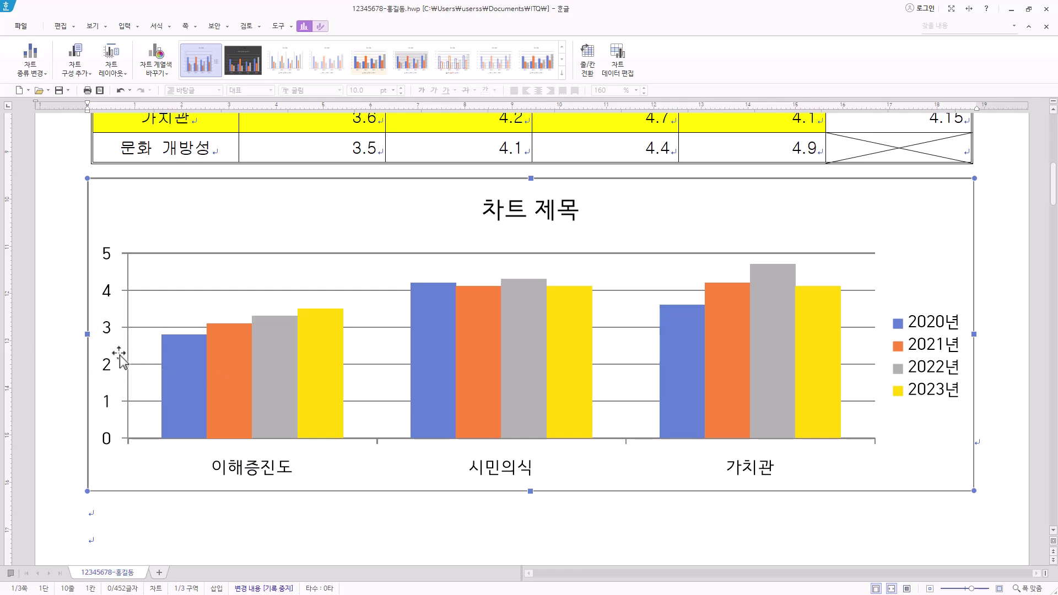
Step: Add a primary vertical axis title (기본 세로) to the chart
left_click(81, 71)
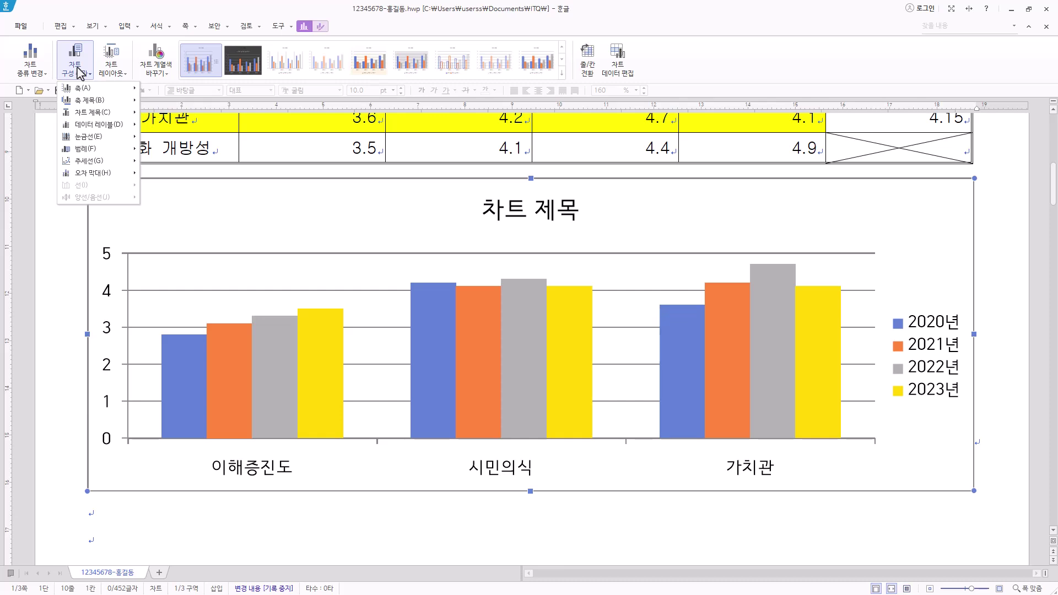
mouse_move(89, 100)
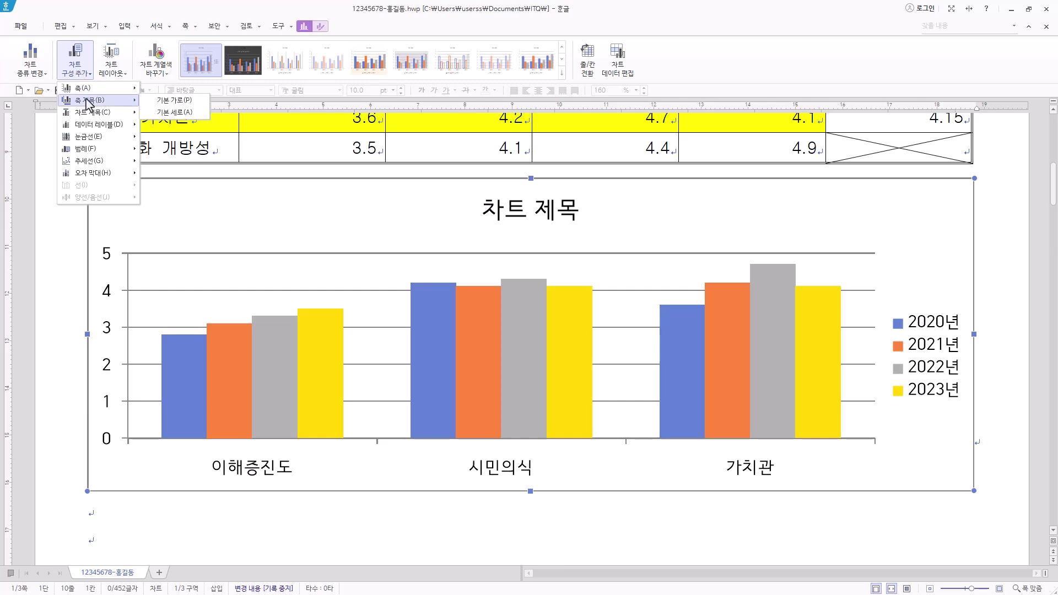
left_click(180, 117)
left_click(122, 345)
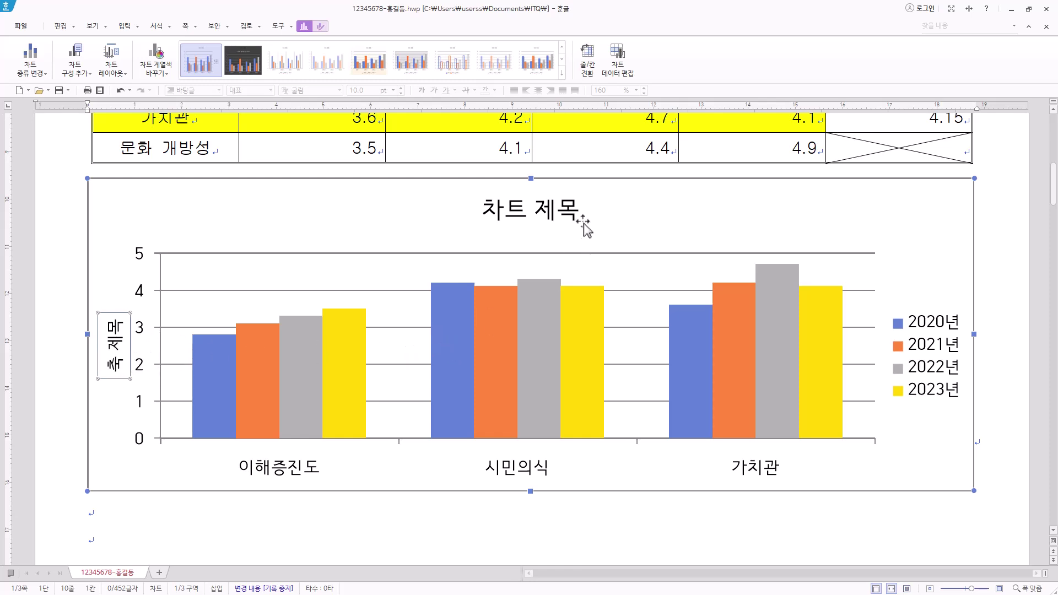
Step: Change the chart title text to 청소년국제교류 사업 효과성 변화
left_click(551, 217)
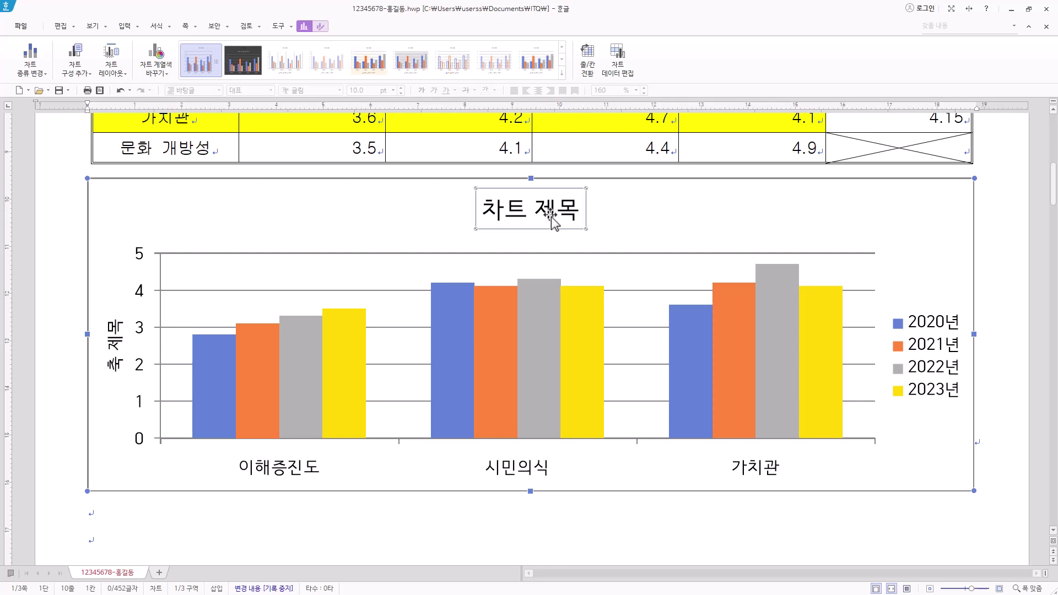
right_click(552, 216)
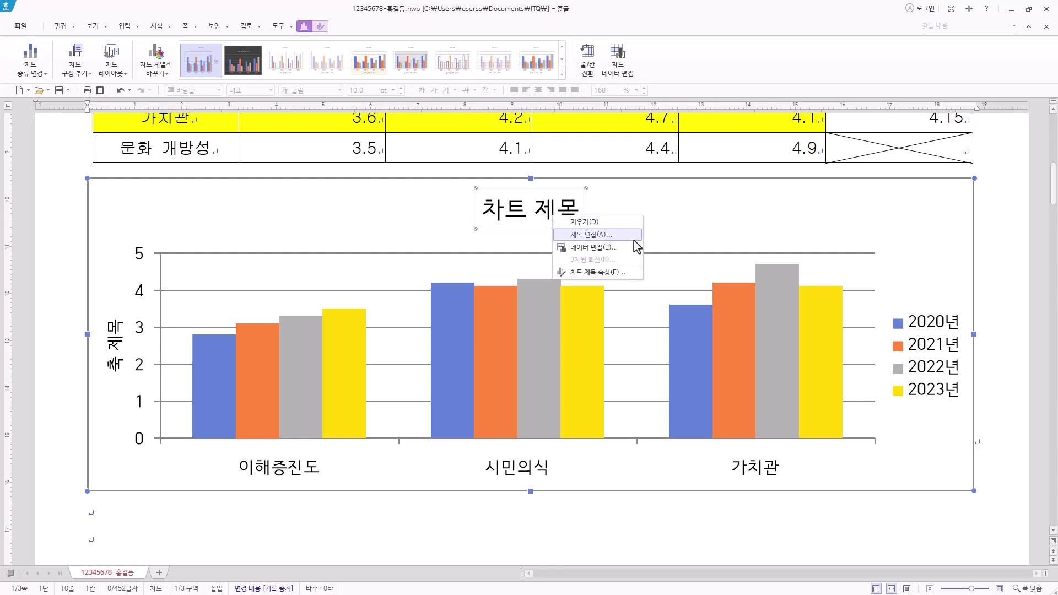
left_click(633, 237)
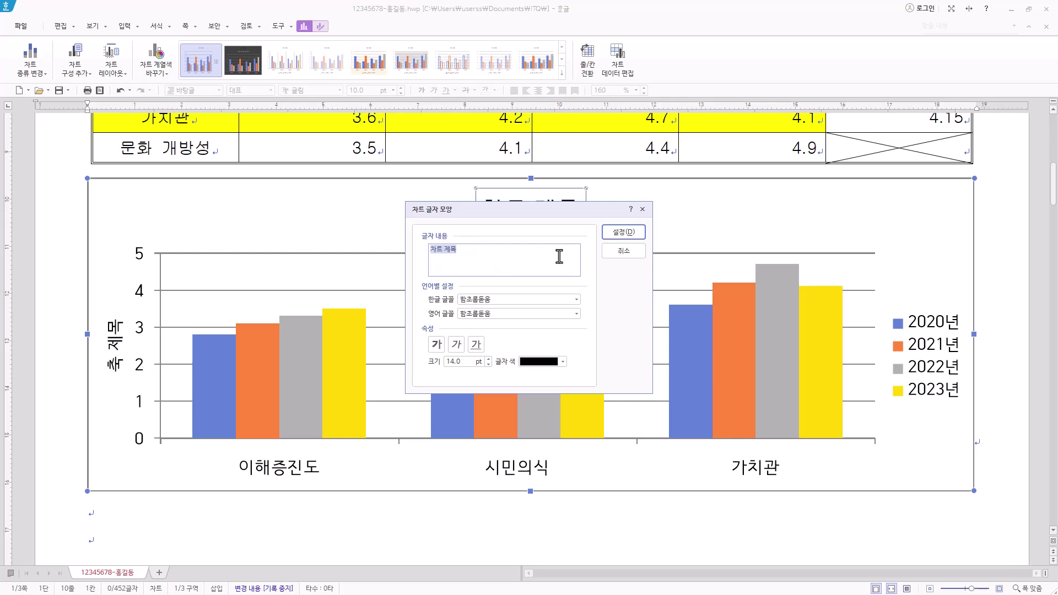
type("청소년국제교류 사업 효과성 변화")
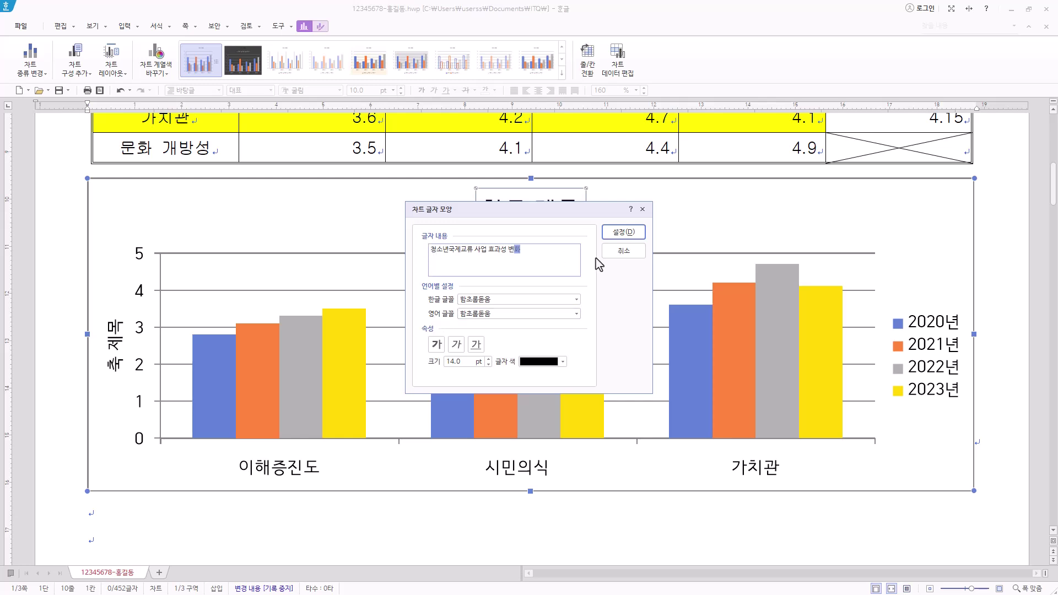
left_click_drag(541, 253, 388, 241)
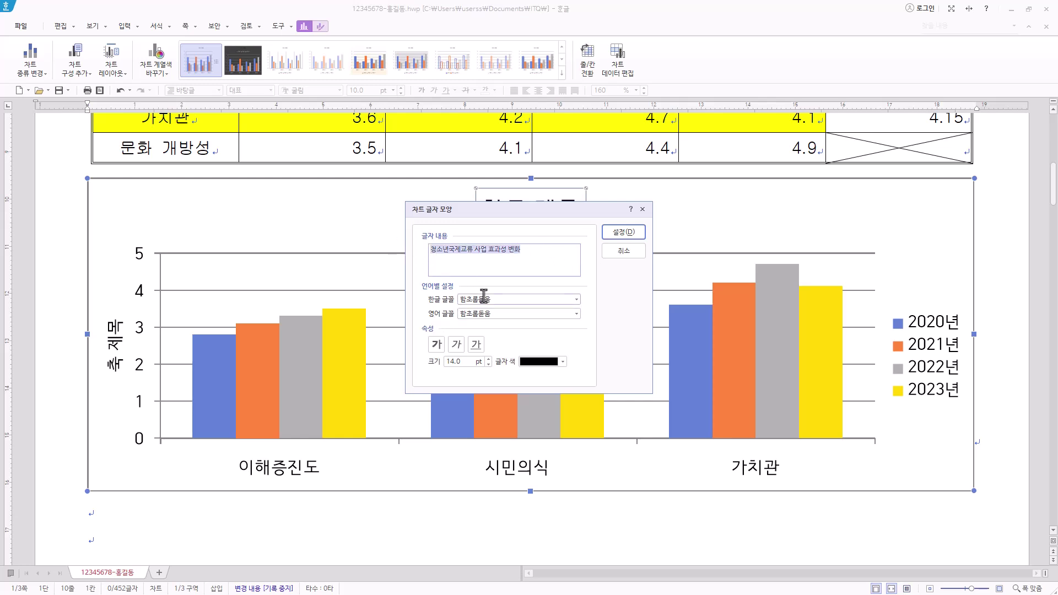
left_click(494, 250)
key("End")
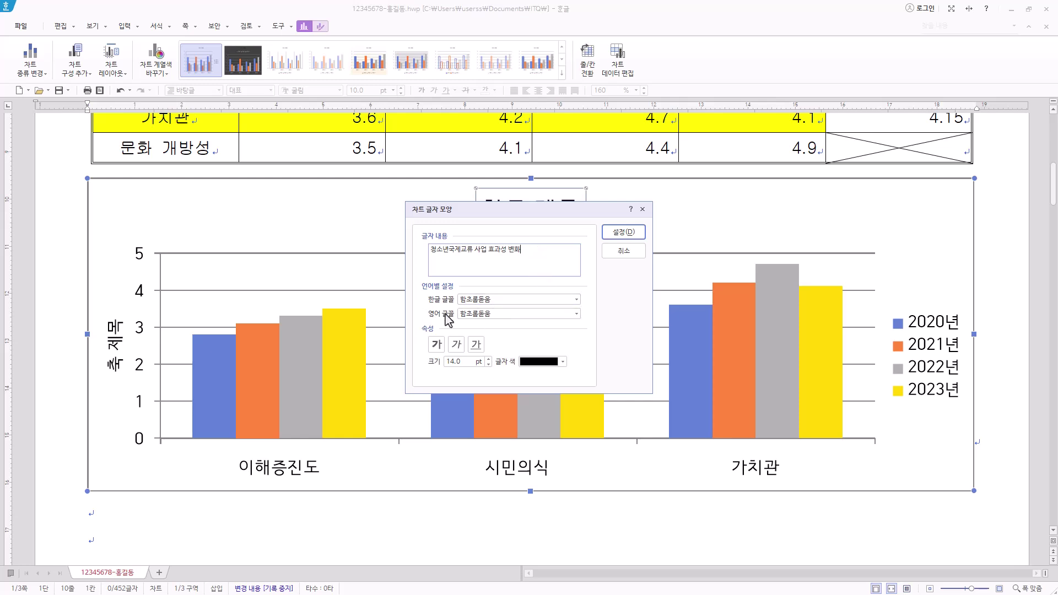
Step: Set both the Korean and English fonts of the chart title to 돋움
left_click(475, 298)
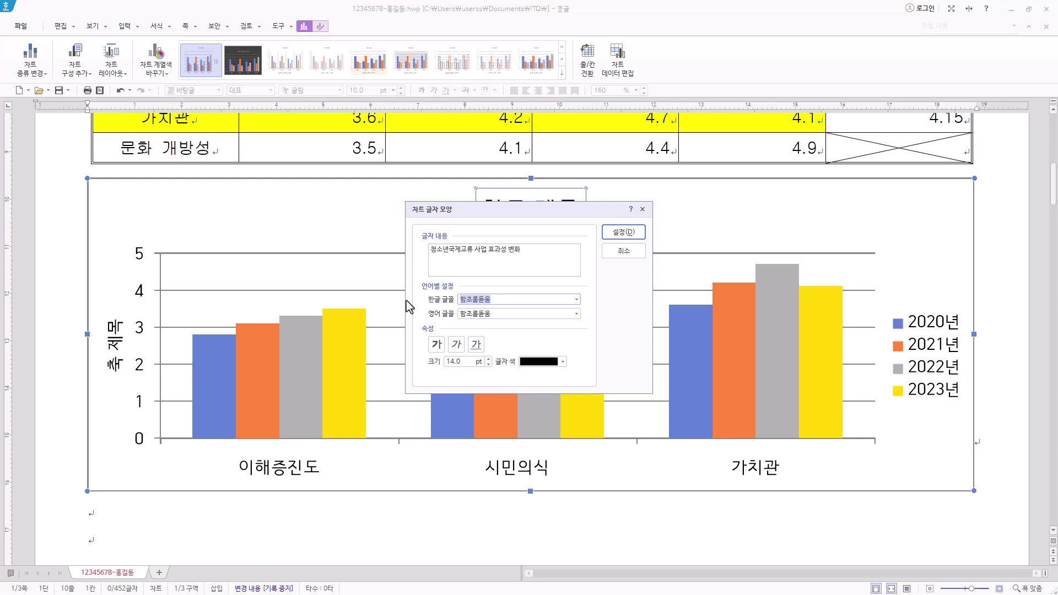
type("돋움")
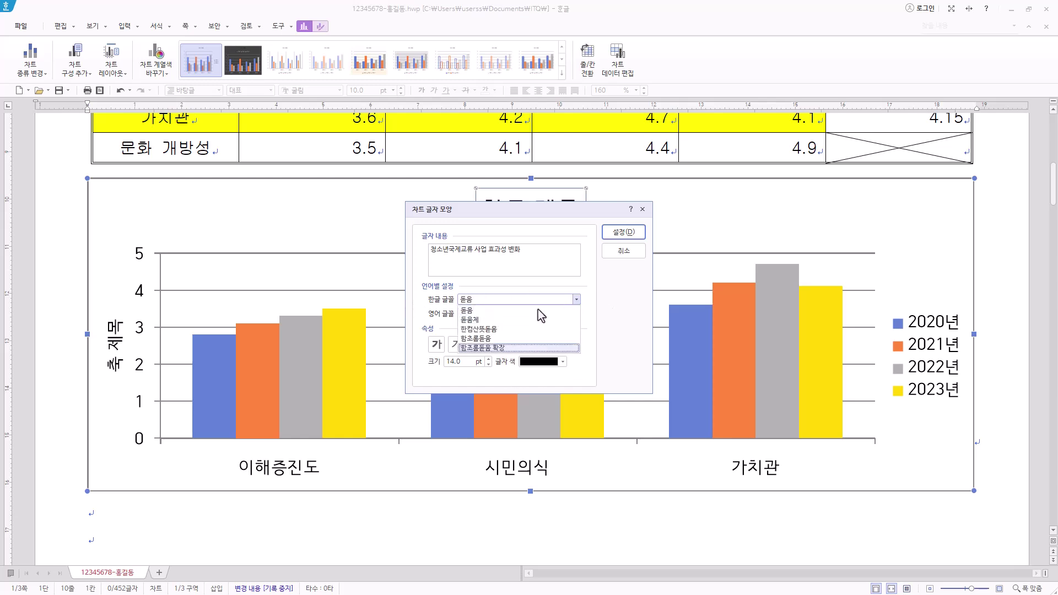
left_click(532, 311)
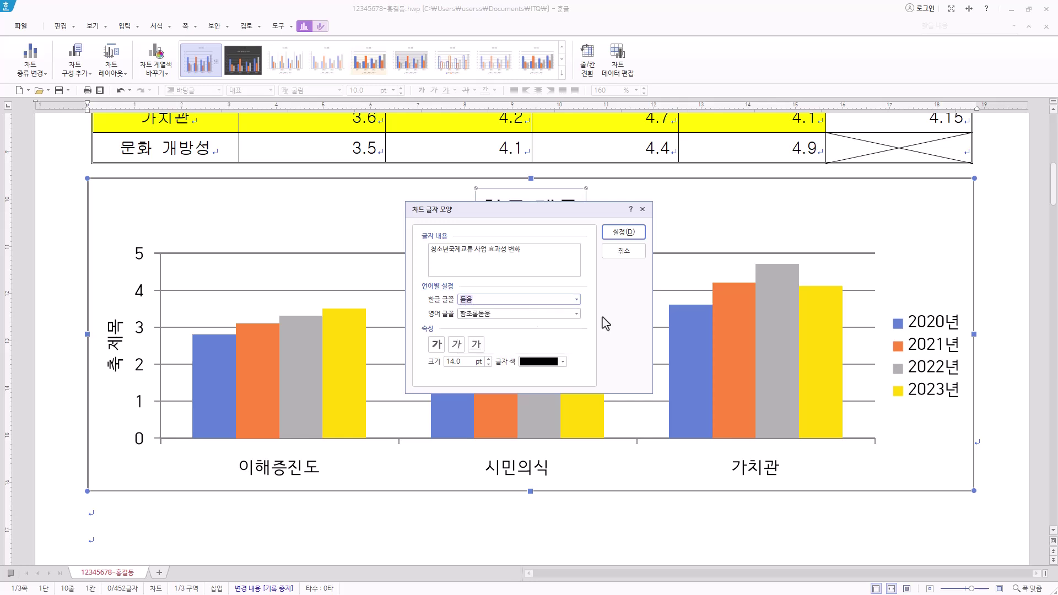
left_click_drag(484, 298, 408, 305)
type("돋움")
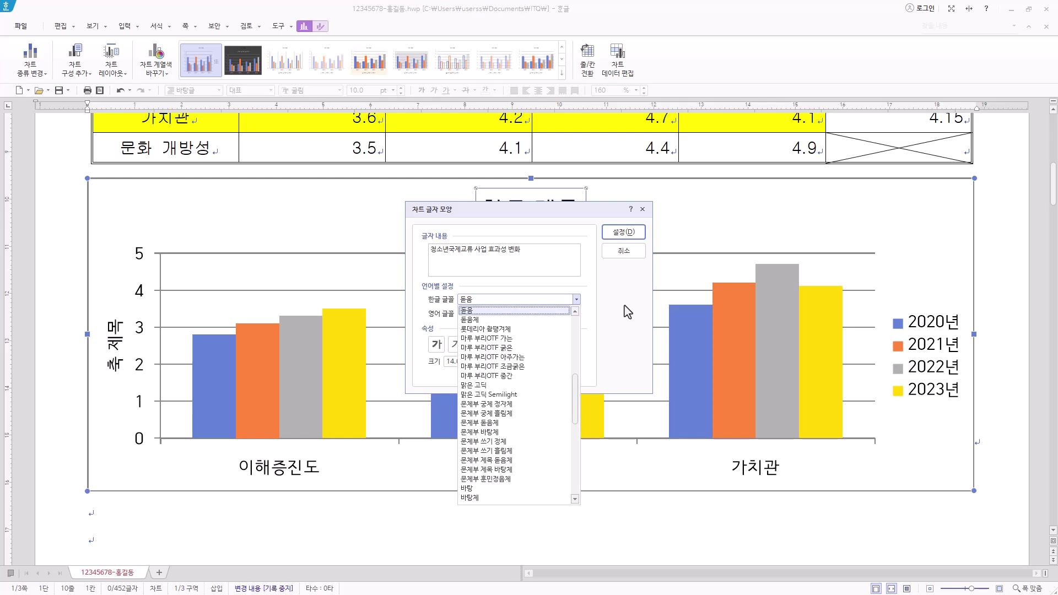
key("Tab")
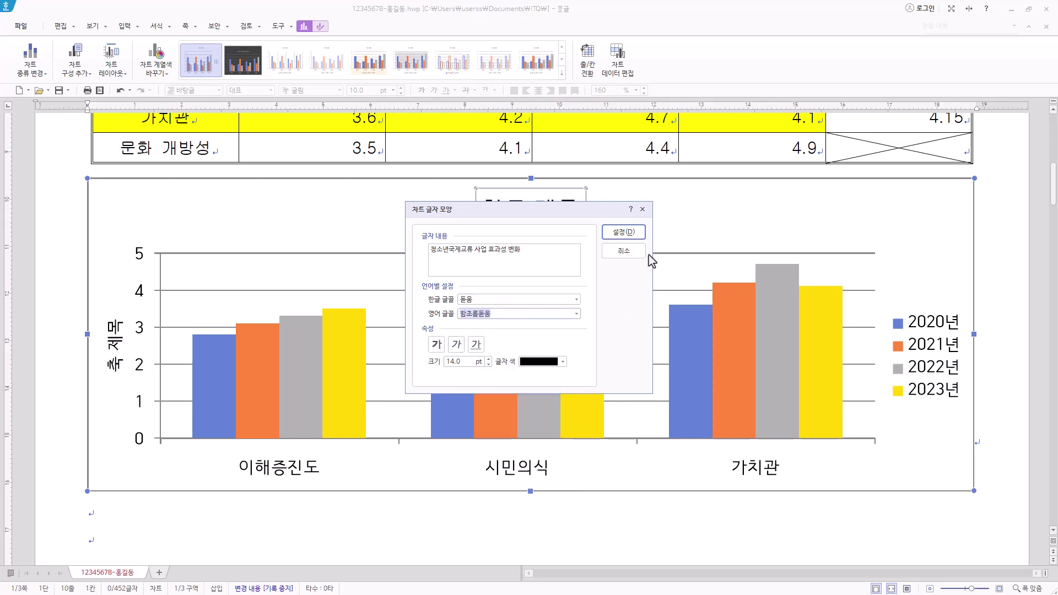
left_click(498, 298)
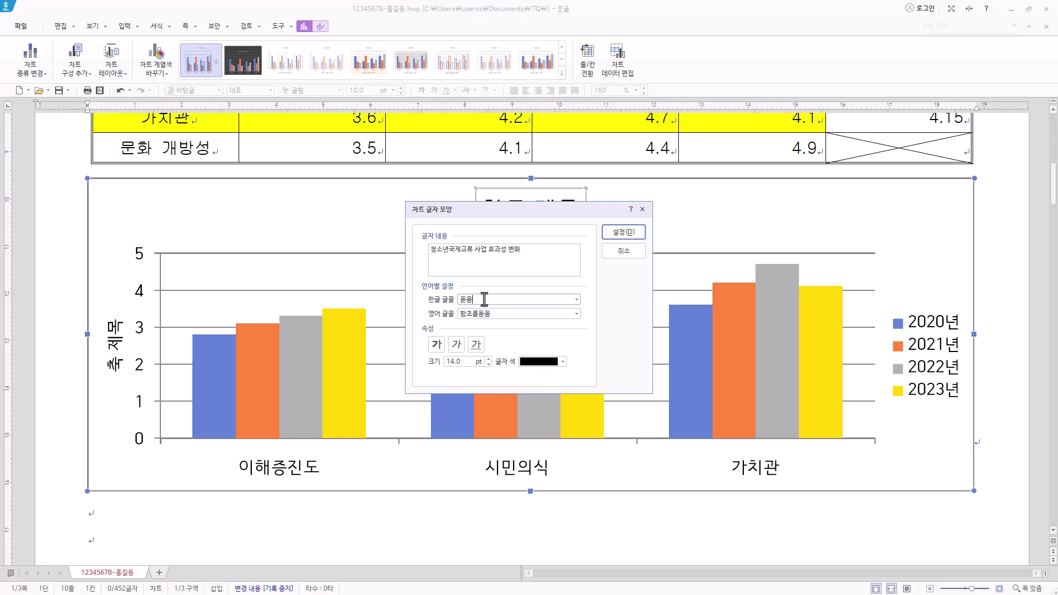
left_click(538, 300)
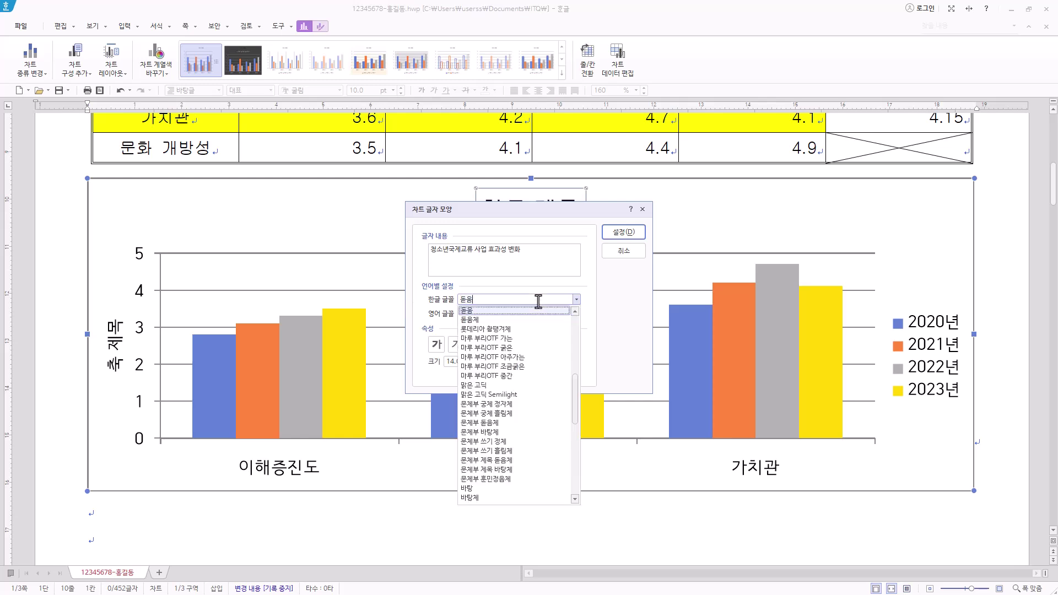
left_click(504, 312)
left_click(504, 314)
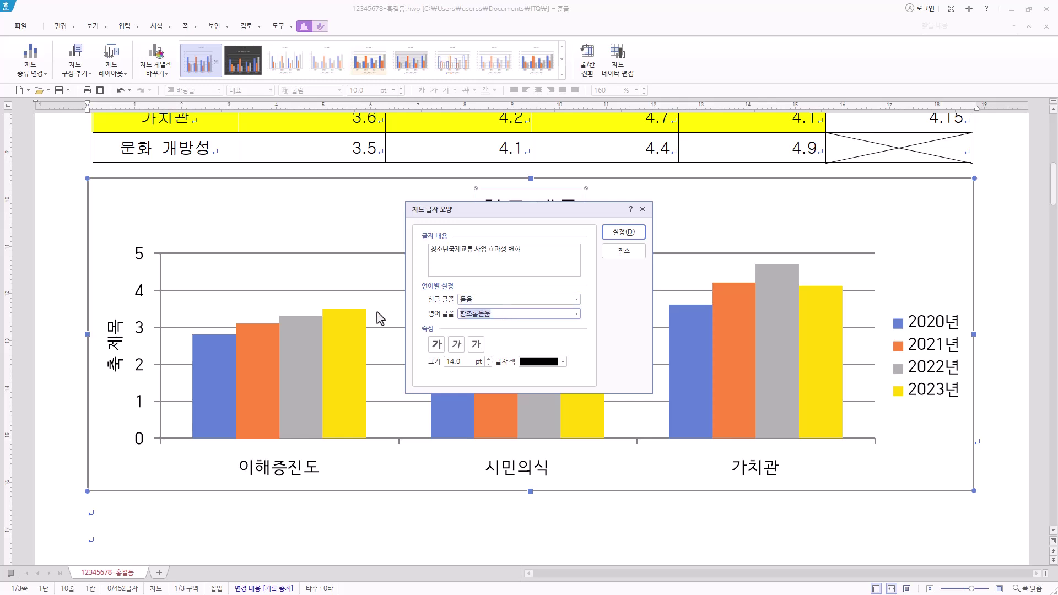
type("돋움")
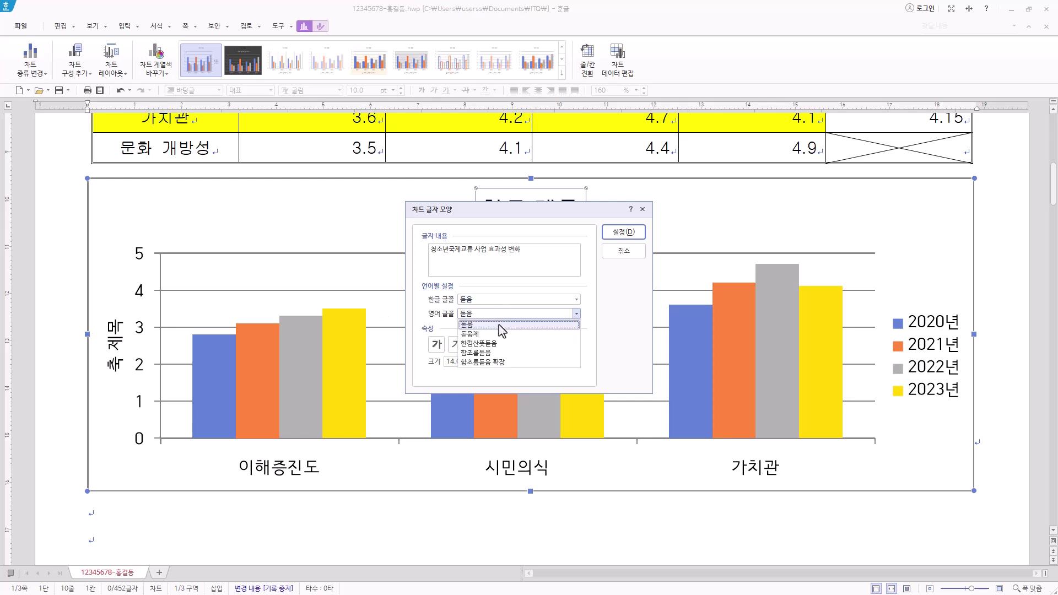
left_click(499, 326)
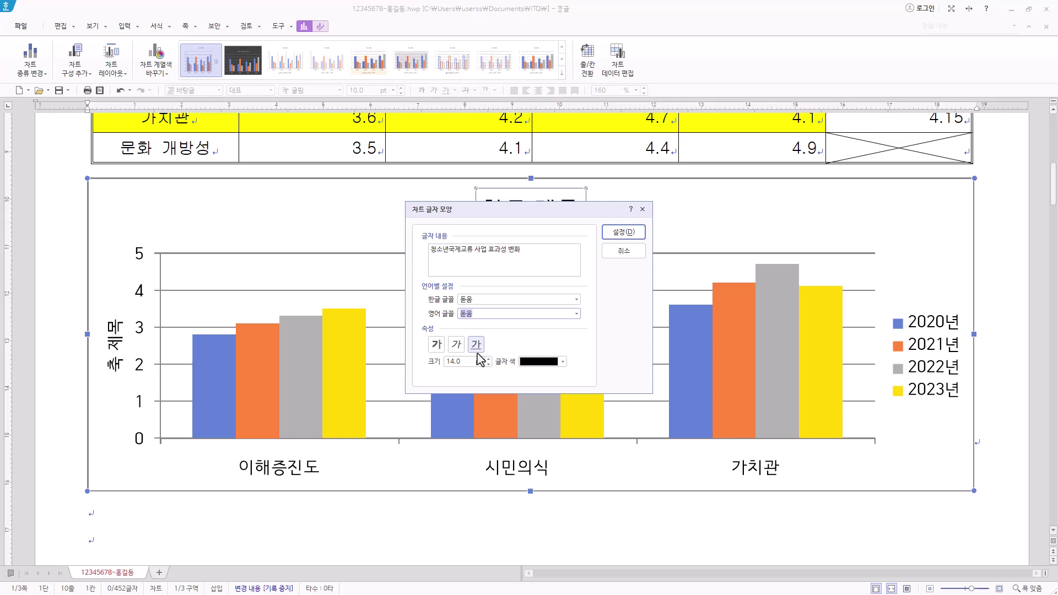
Step: Make the chart title bold at 12 pt and apply the title's text settings
left_click(435, 346)
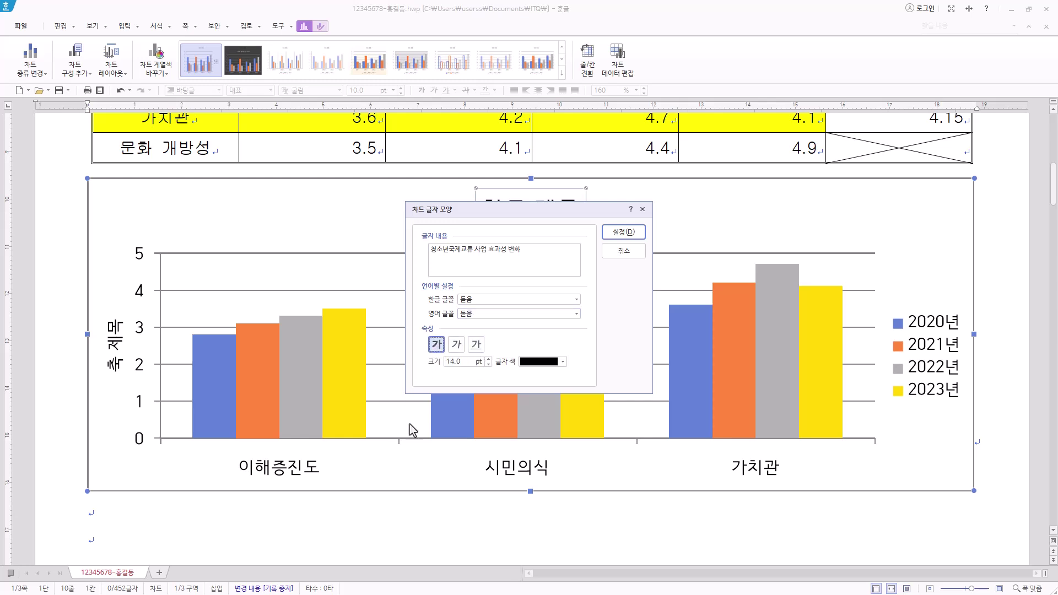
left_click(488, 364)
left_click(489, 364)
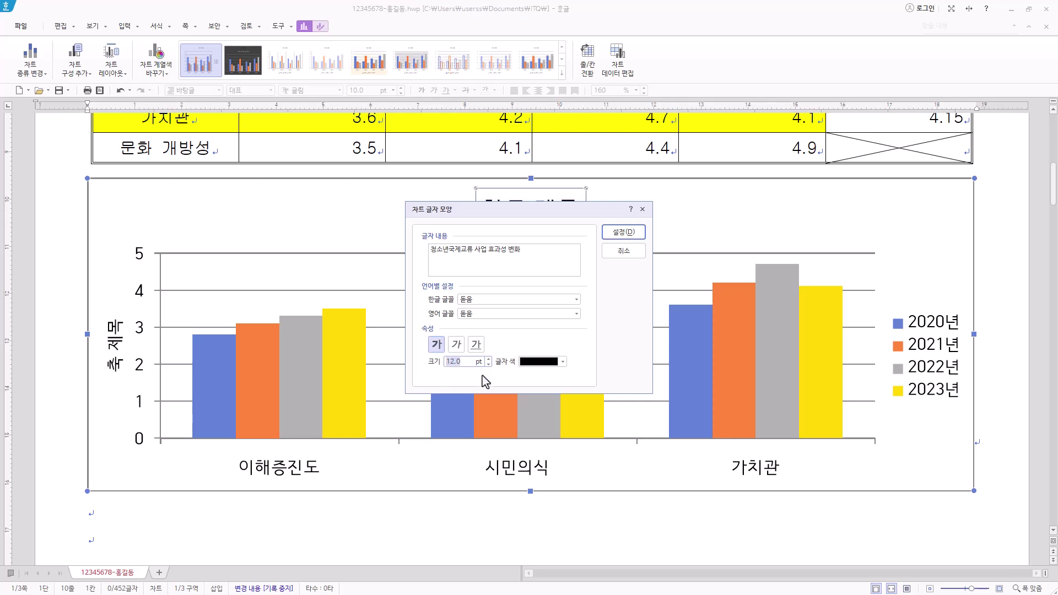
left_click(632, 233)
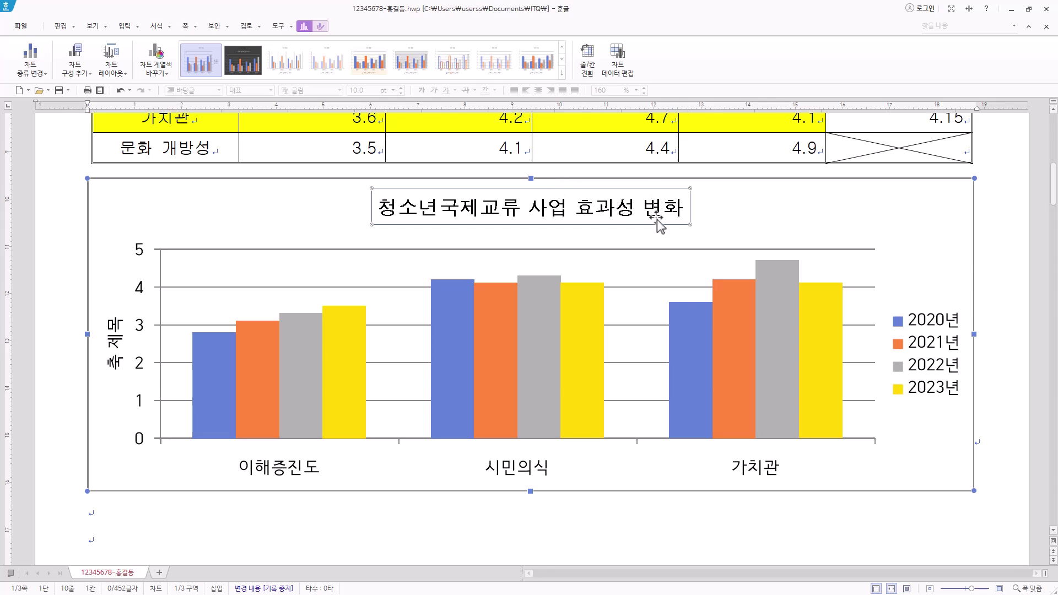
Step: Give the chart title box a white fill and a black outline in its properties
right_click(573, 210)
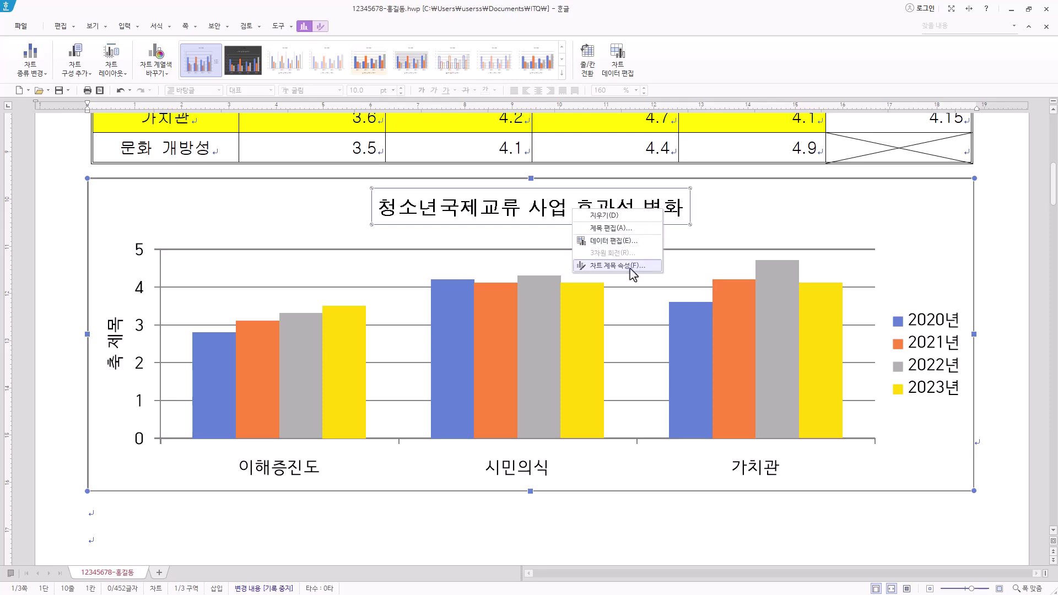
left_click(617, 266)
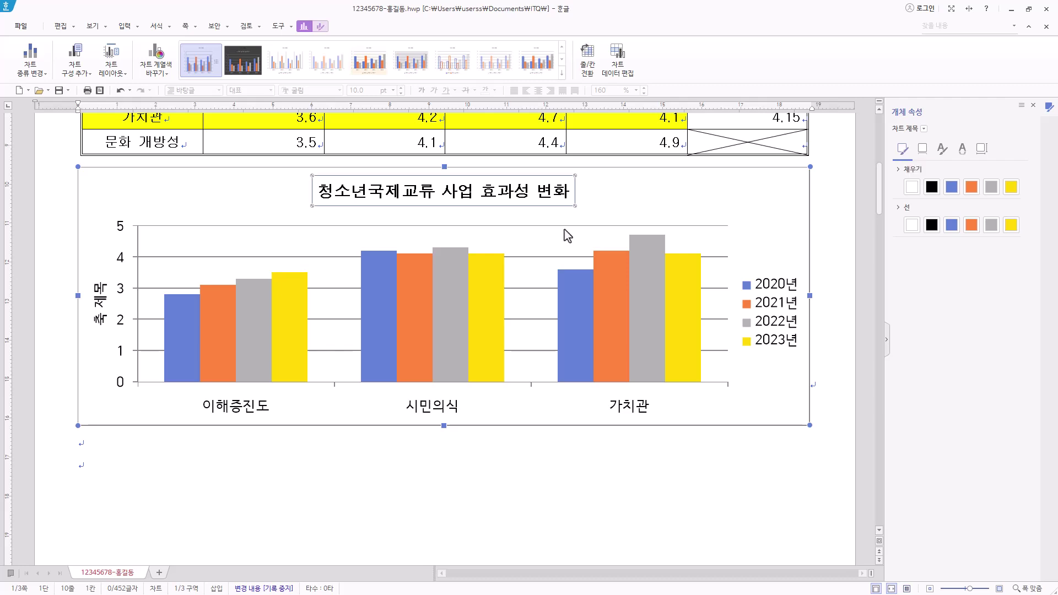
left_click(900, 212)
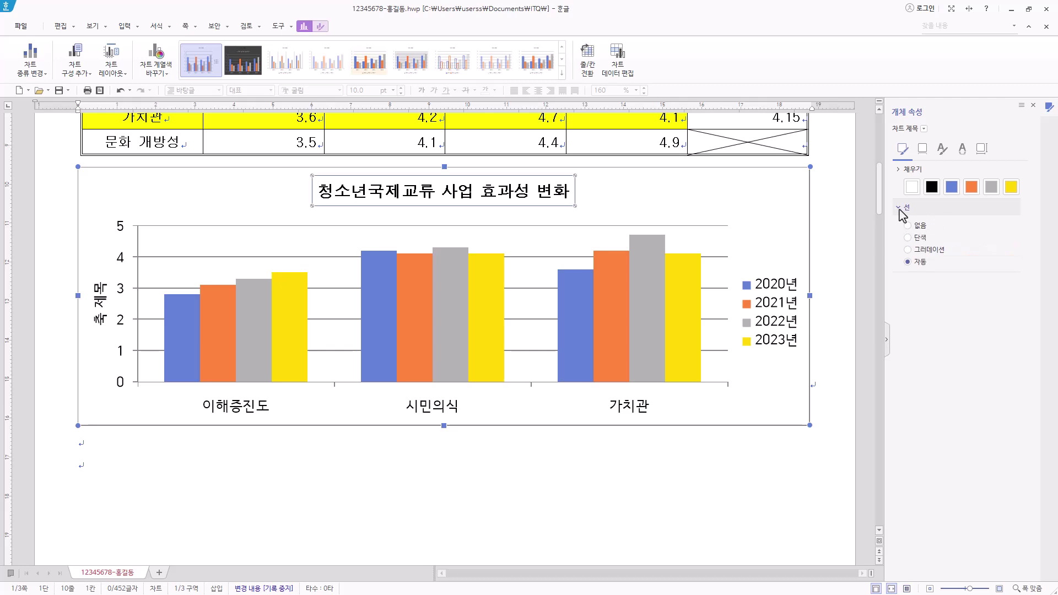
left_click(904, 212)
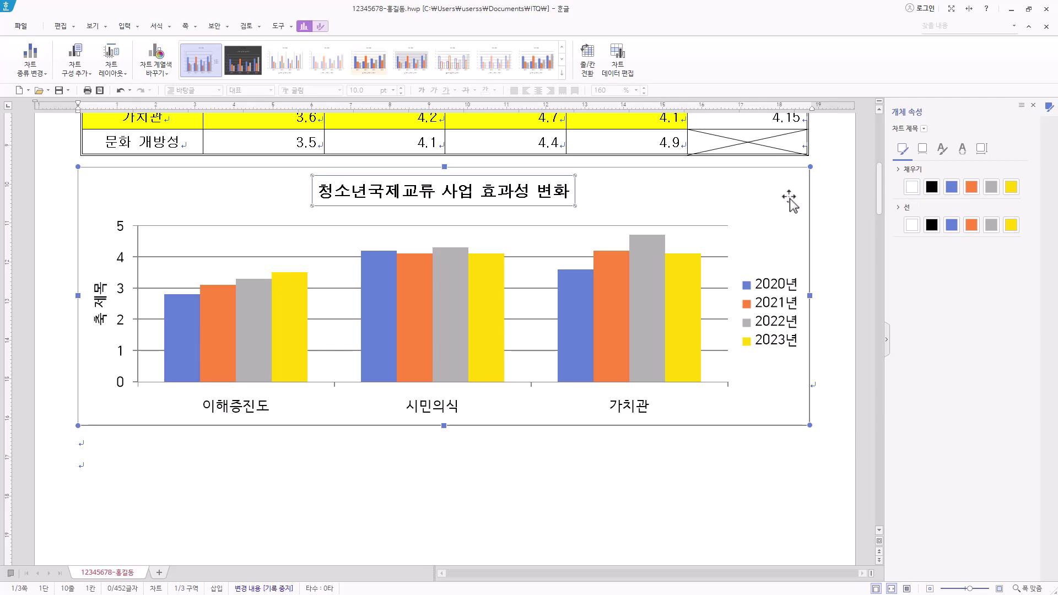
left_click(911, 191)
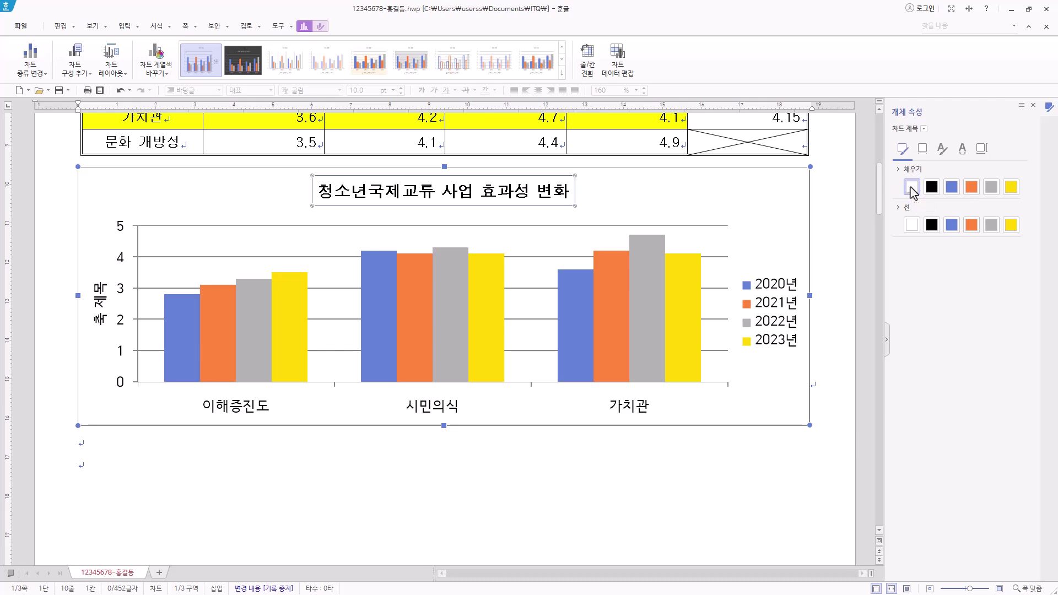
left_click(932, 227)
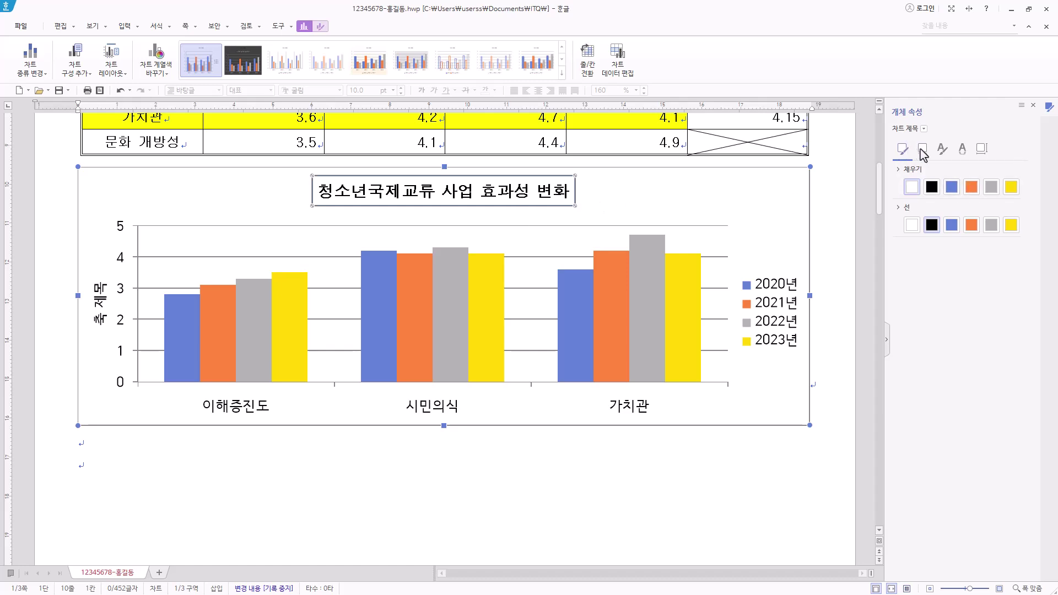
Step: Add the 대각선 오른쪽 아래 shadow preset to the chart title box
left_click(923, 152)
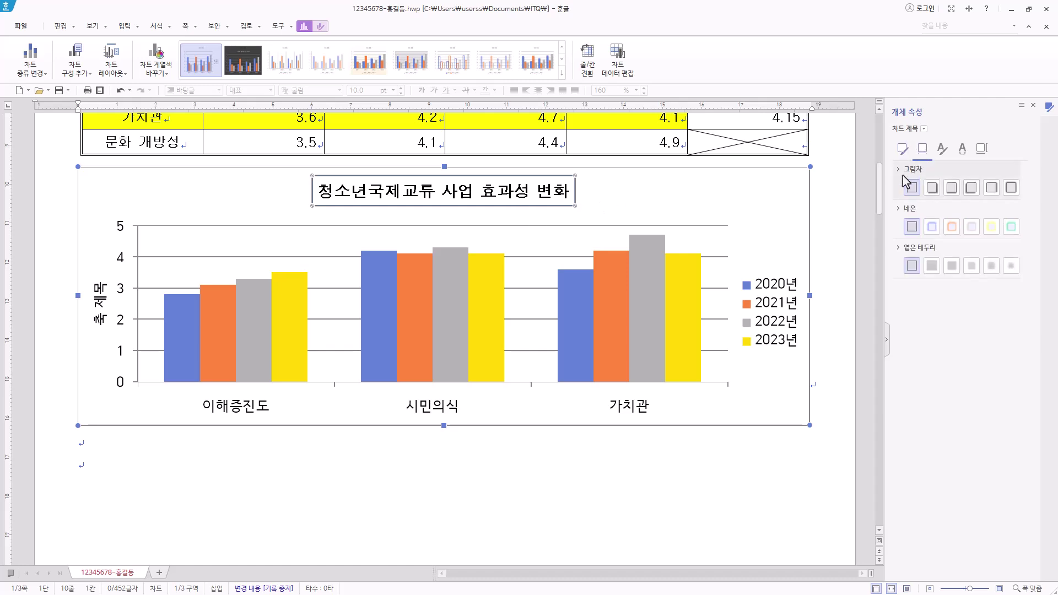
left_click(901, 171)
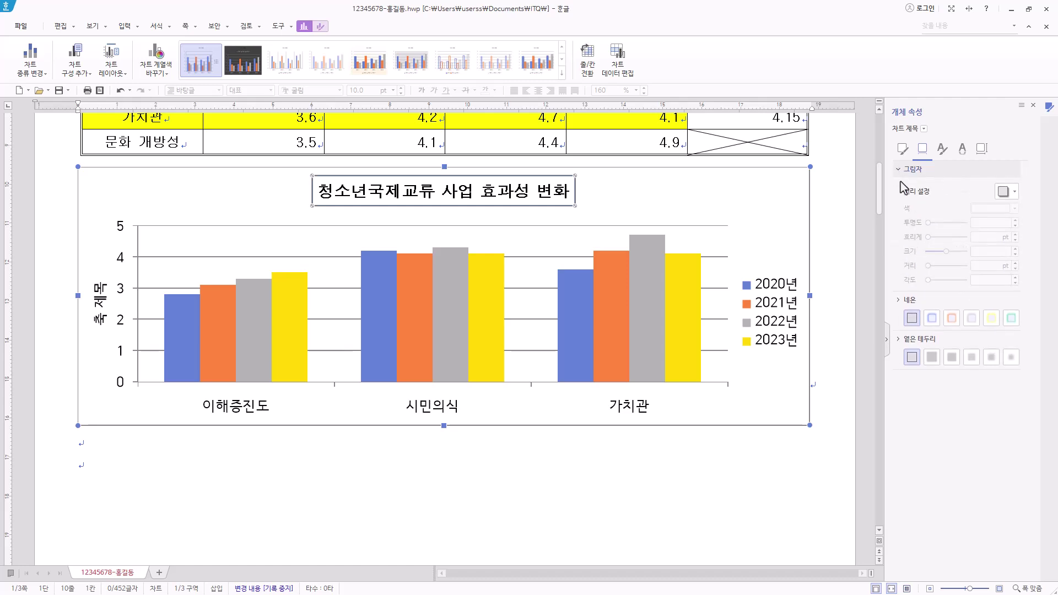
left_click(1016, 192)
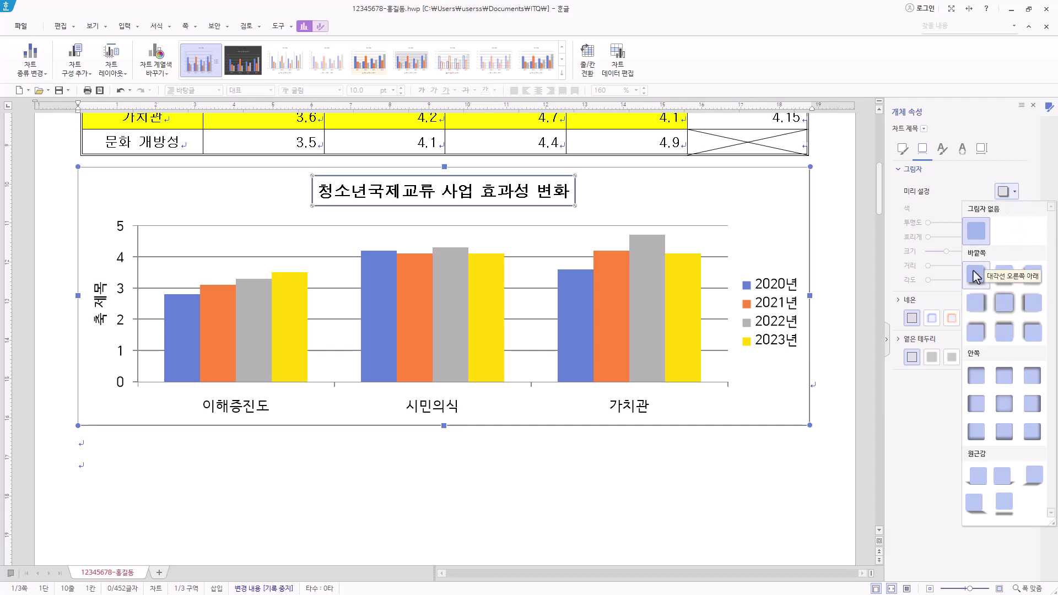
left_click(1015, 192)
left_click(900, 175)
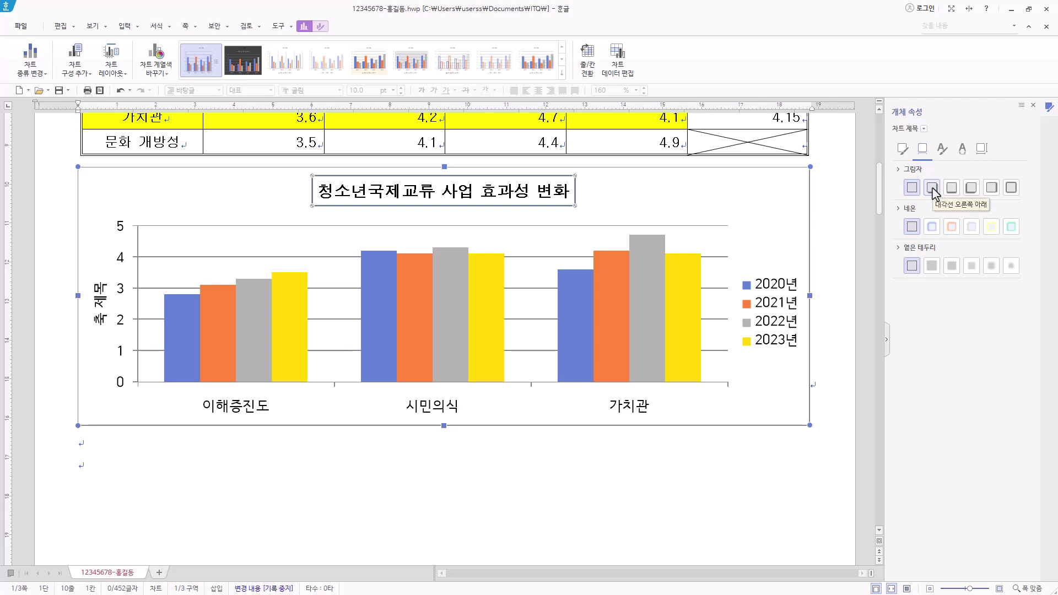
left_click(933, 188)
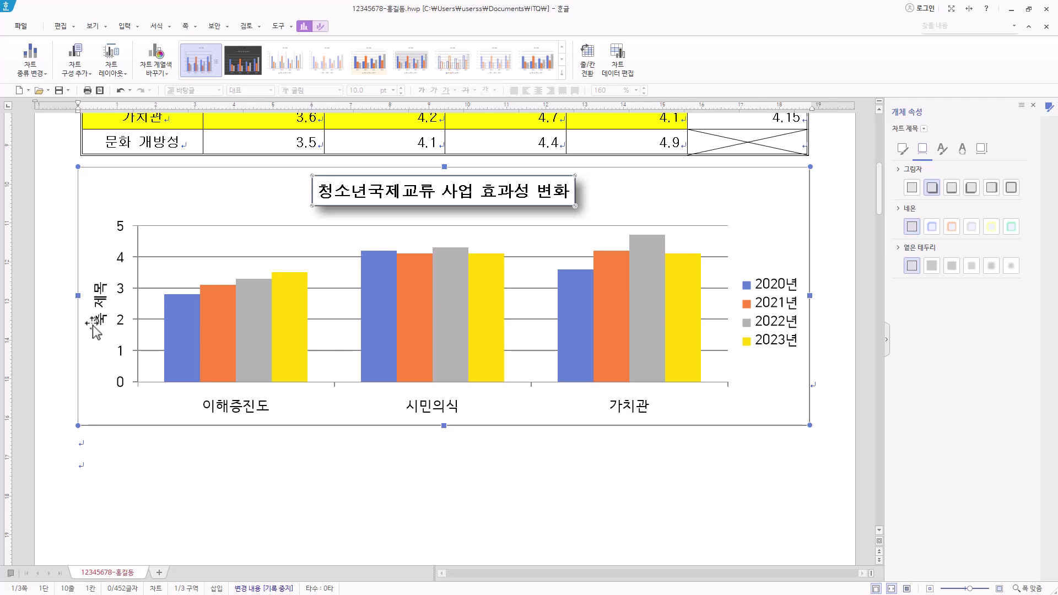
Step: Edit the vertical axis title and replace its text with (단위 : 점)
left_click(103, 307)
right_click(102, 300)
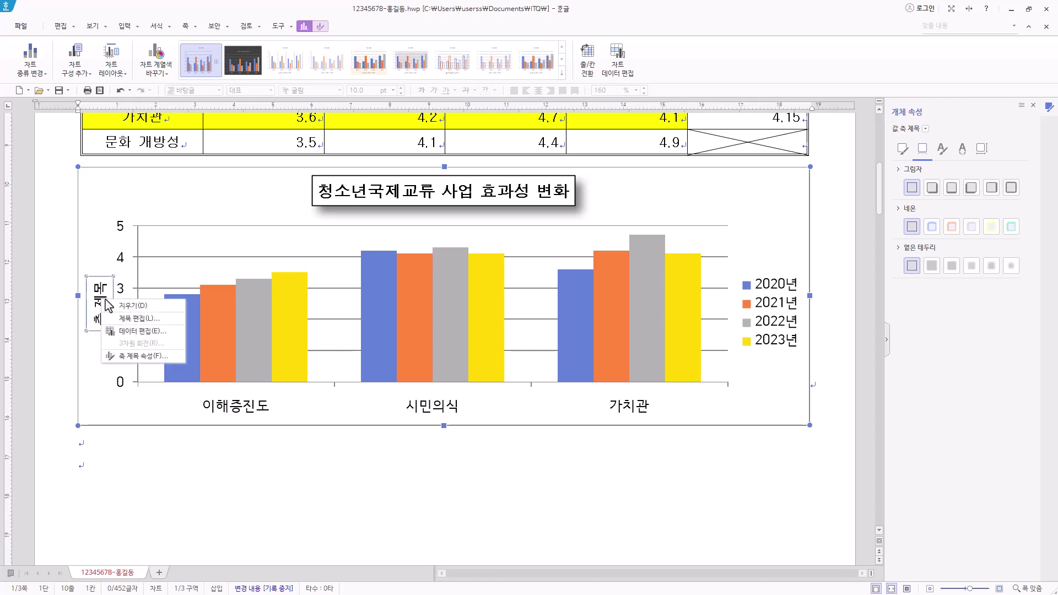
left_click(157, 320)
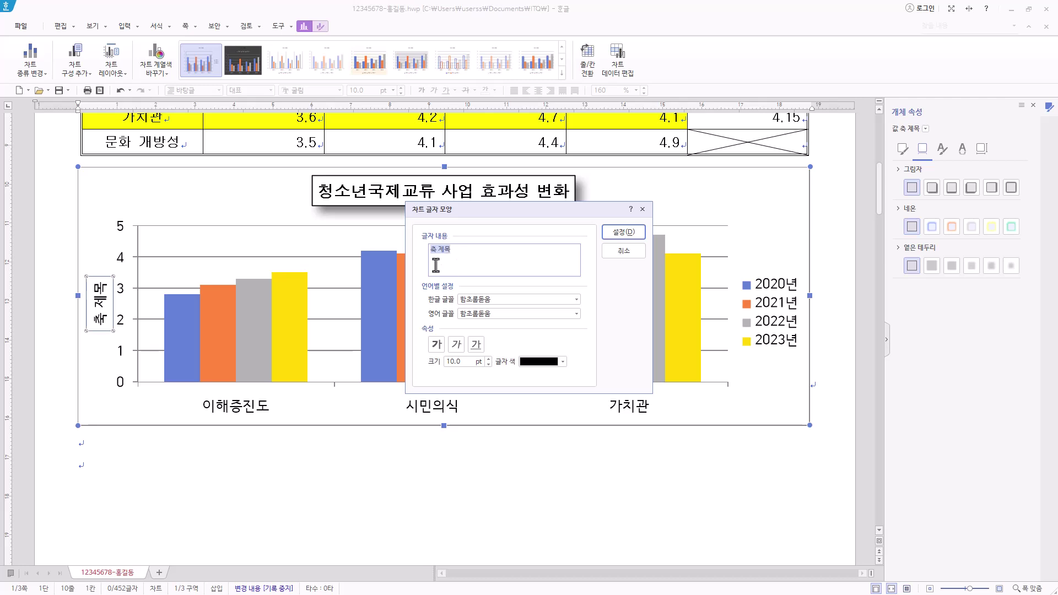
type("(단위 : 점)")
Step: Set the axis title's Korean and English fonts to 돋움 and apply the text settings
double_click(493, 299)
type("돋움")
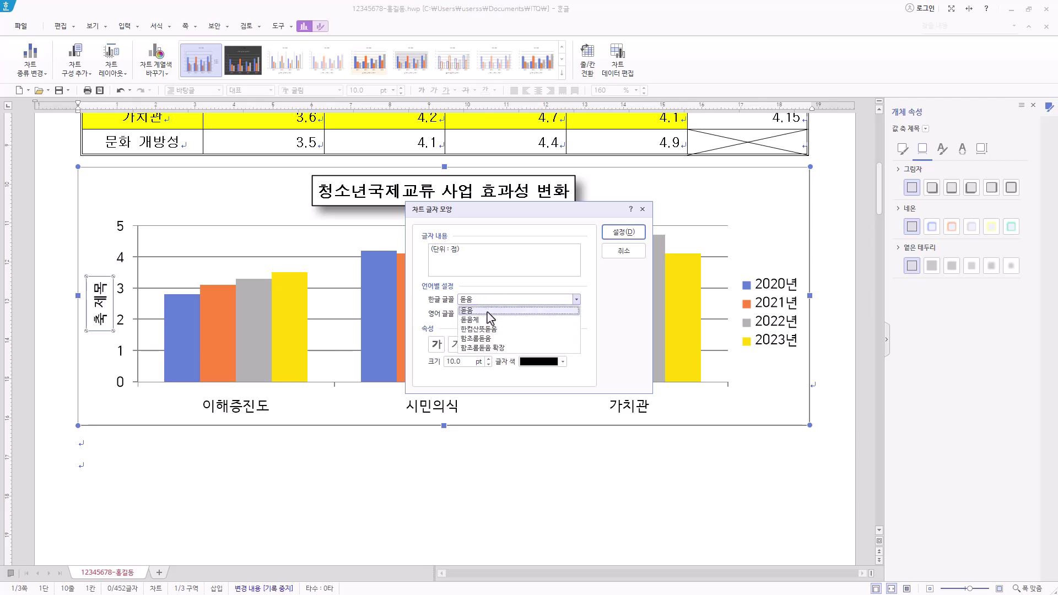
left_click(488, 312)
double_click(513, 314)
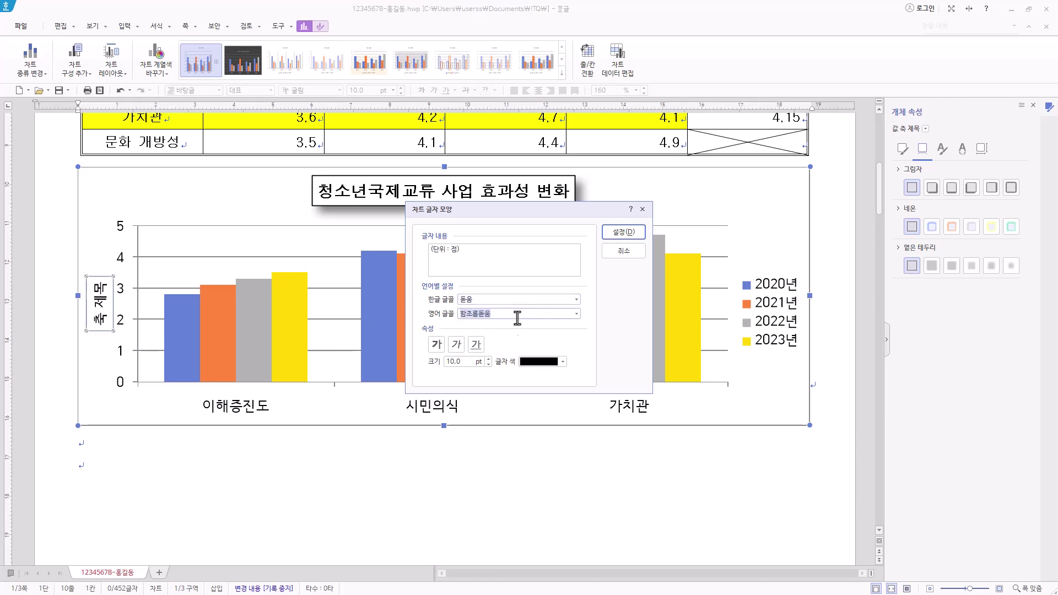
type("돋움")
left_click(491, 327)
left_click(618, 234)
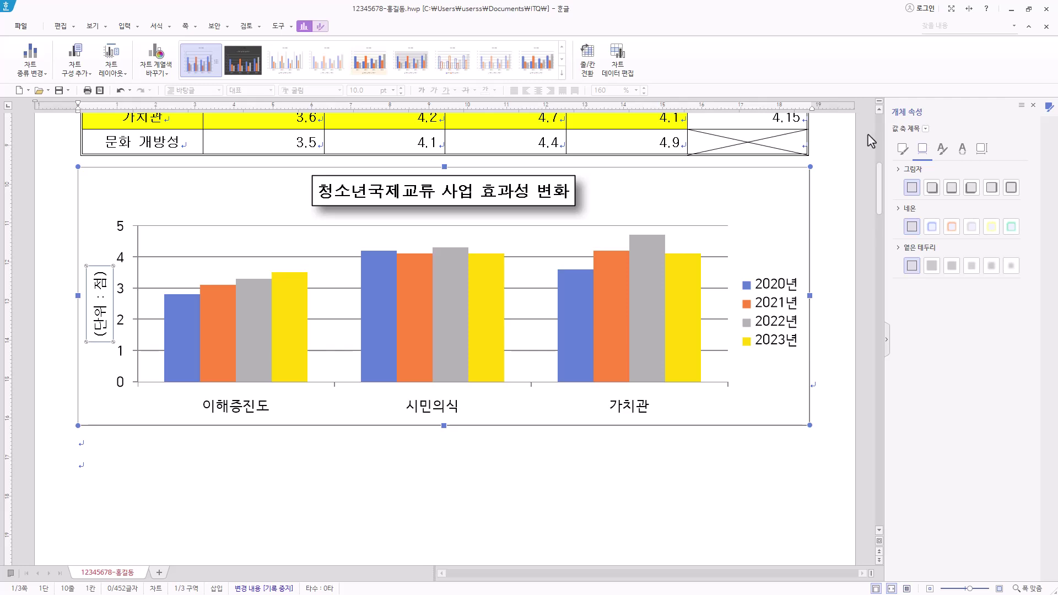
Step: Set the vertical axis title's text direction to 가로
left_click(982, 149)
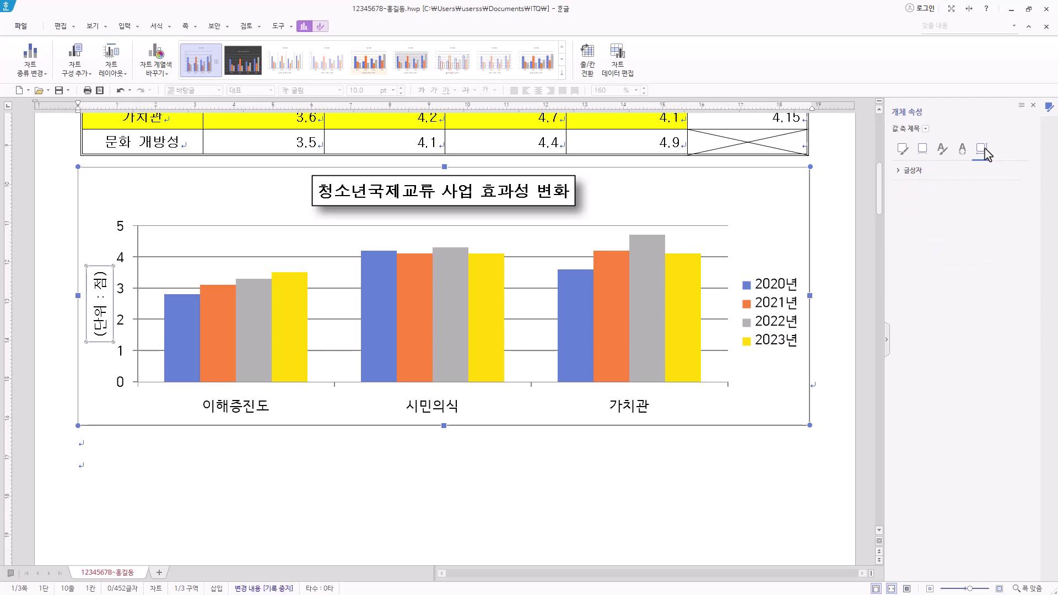
left_click(900, 171)
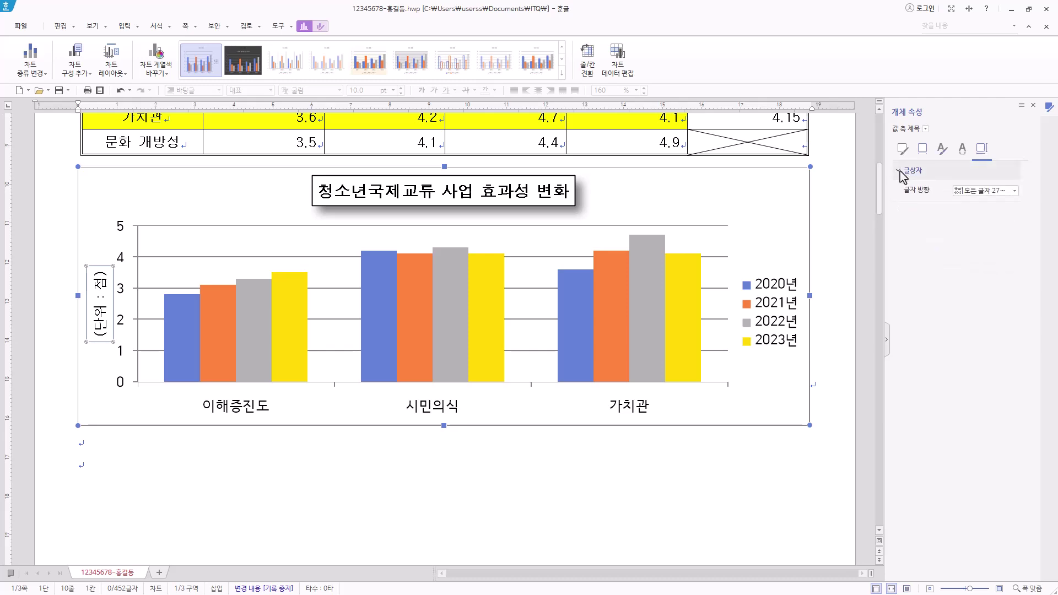
left_click(1012, 193)
left_click(976, 201)
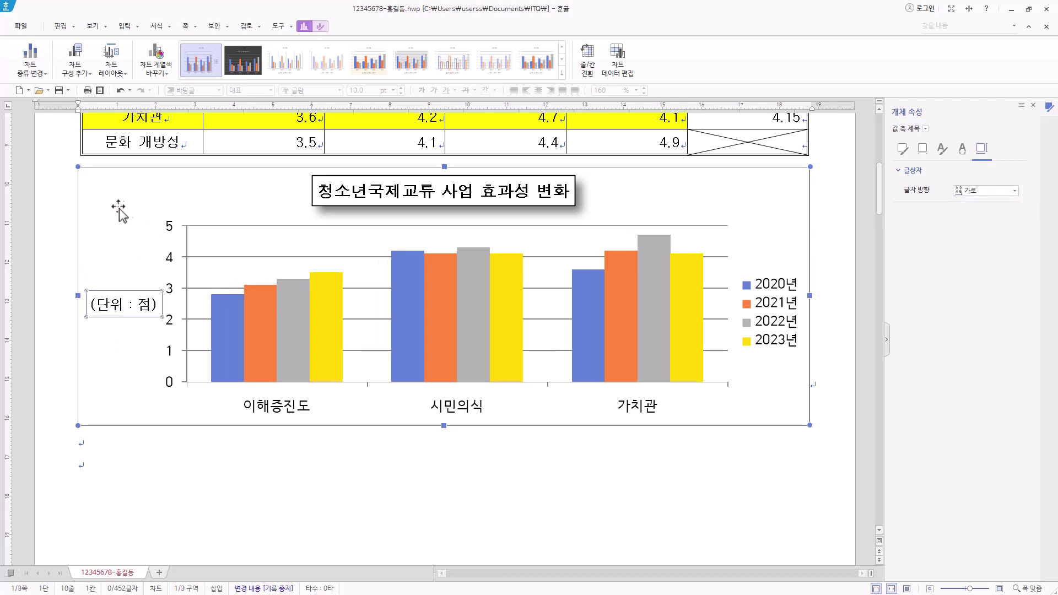
Step: Set the value axis labels' Korean and English fonts to 돋움 and apply the text settings
left_click(173, 259)
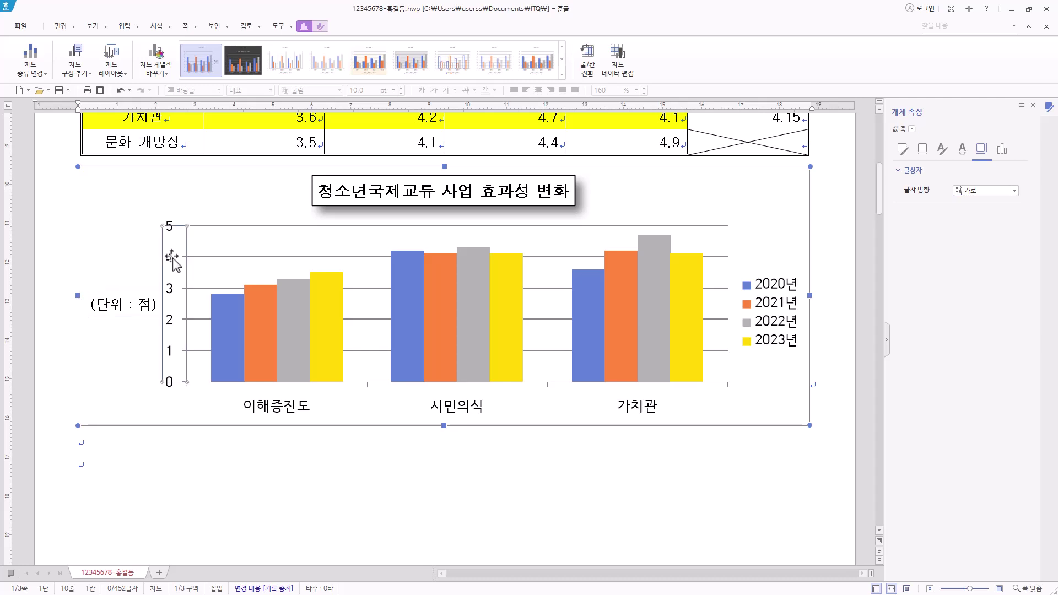
right_click(173, 259)
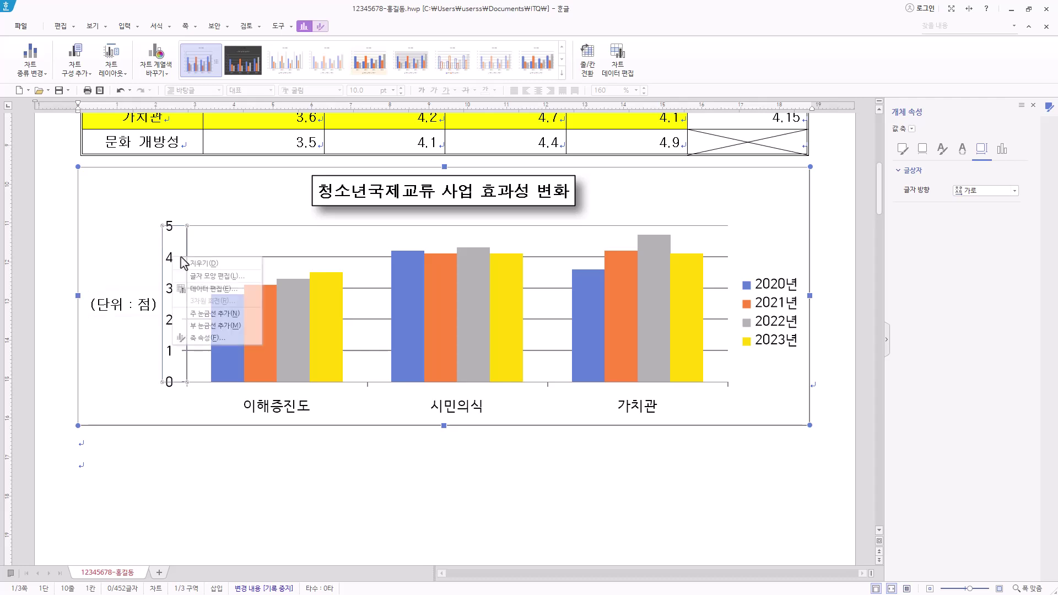
left_click(213, 277)
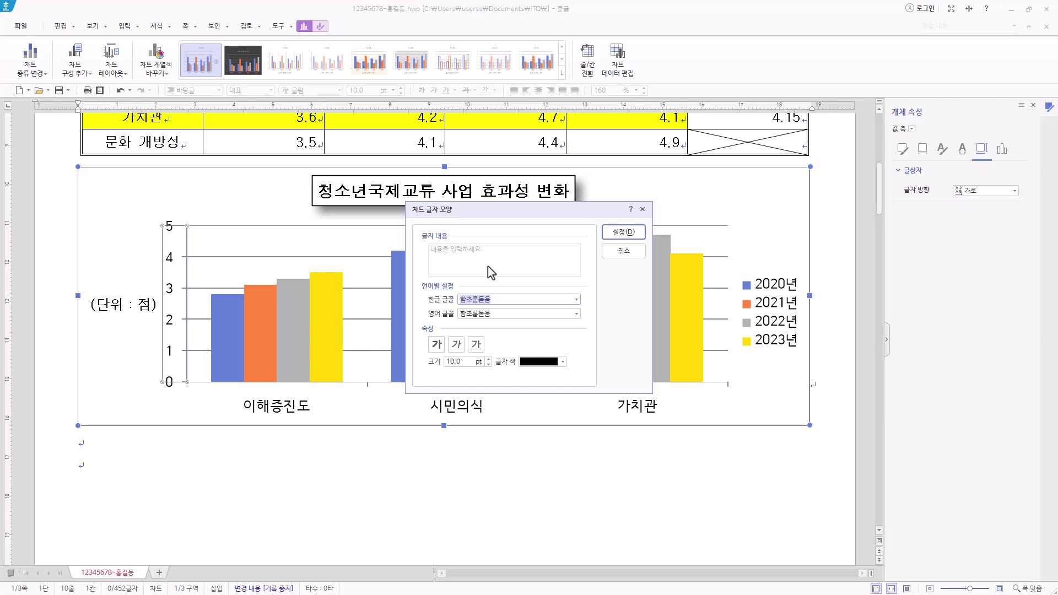
type("돋움")
left_click(494, 311)
key("Tab")
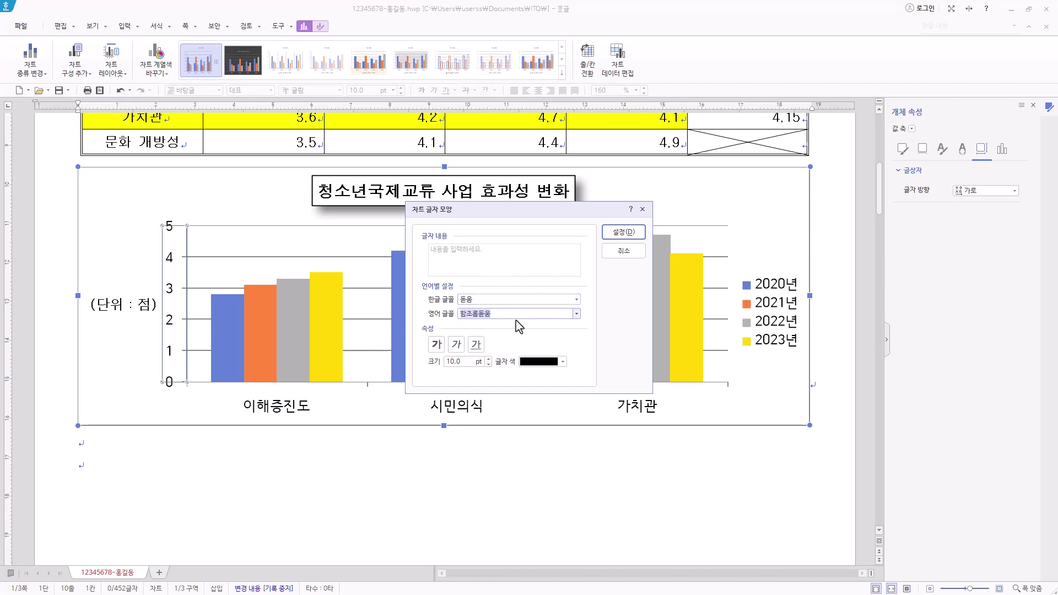
type("돋움")
left_click(501, 329)
left_click(623, 232)
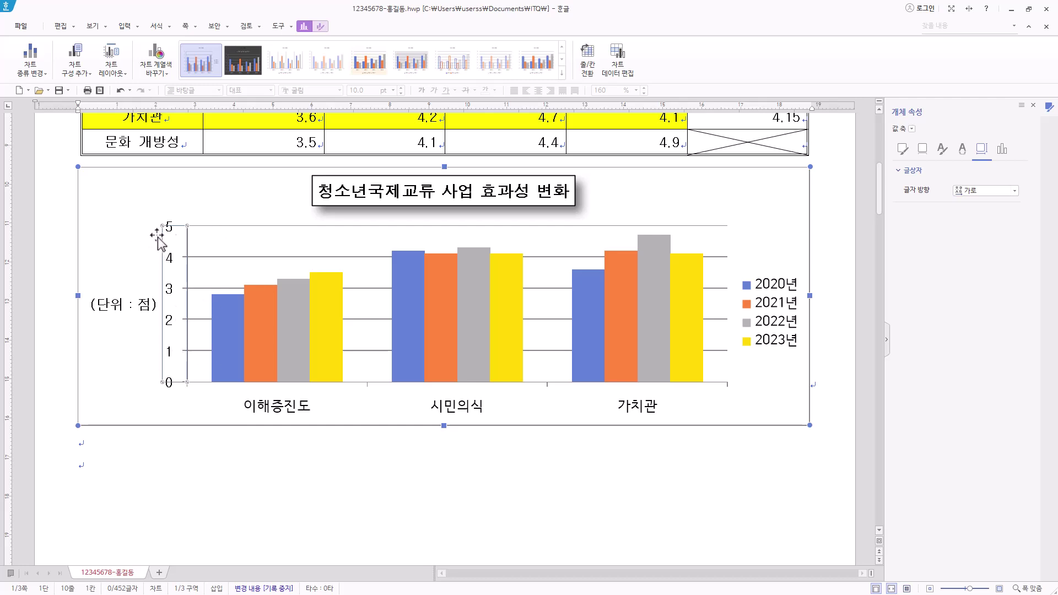
Step: Try out the maximum value and major unit options in the value axis properties
left_click(171, 324)
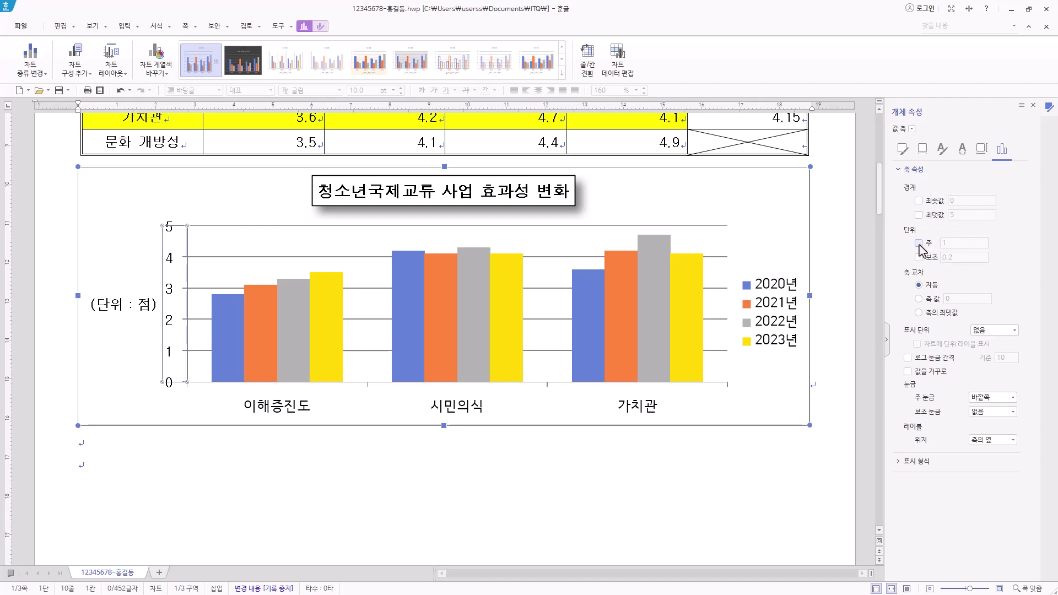
left_click(958, 245)
left_click(919, 215)
left_click(919, 216)
left_click(919, 243)
Step: Set the value axis number format to the 회계 category with the symbol 없음
left_click(899, 463)
left_click(985, 494)
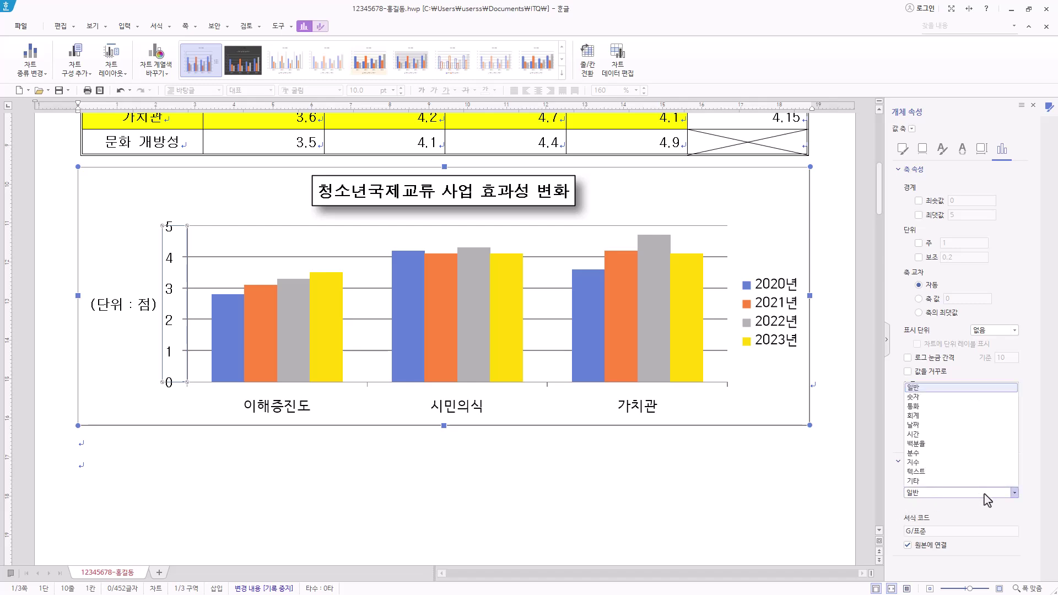
left_click(971, 417)
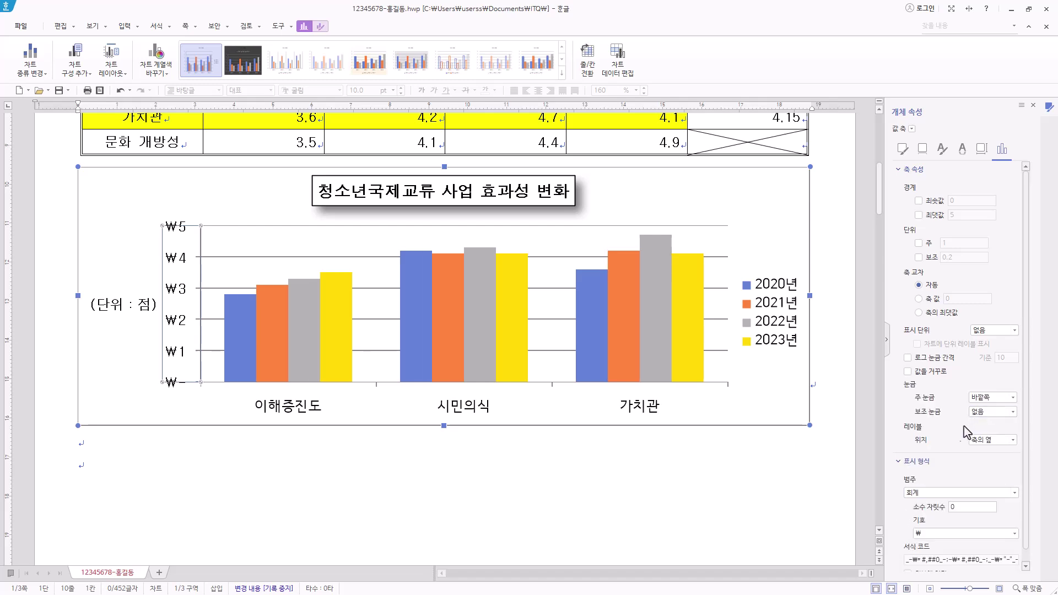
left_click(955, 533)
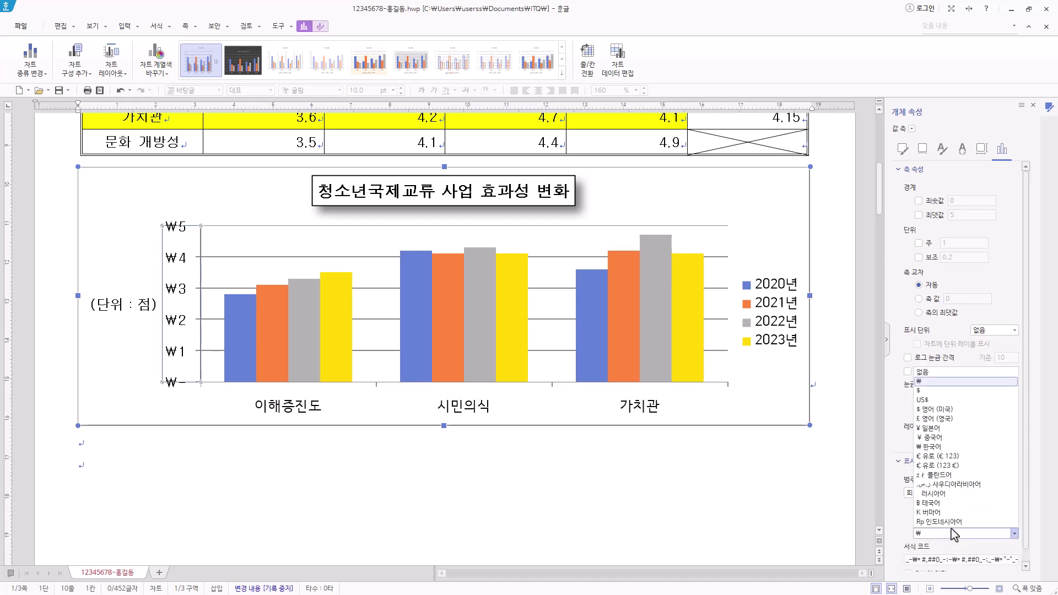
left_click(962, 373)
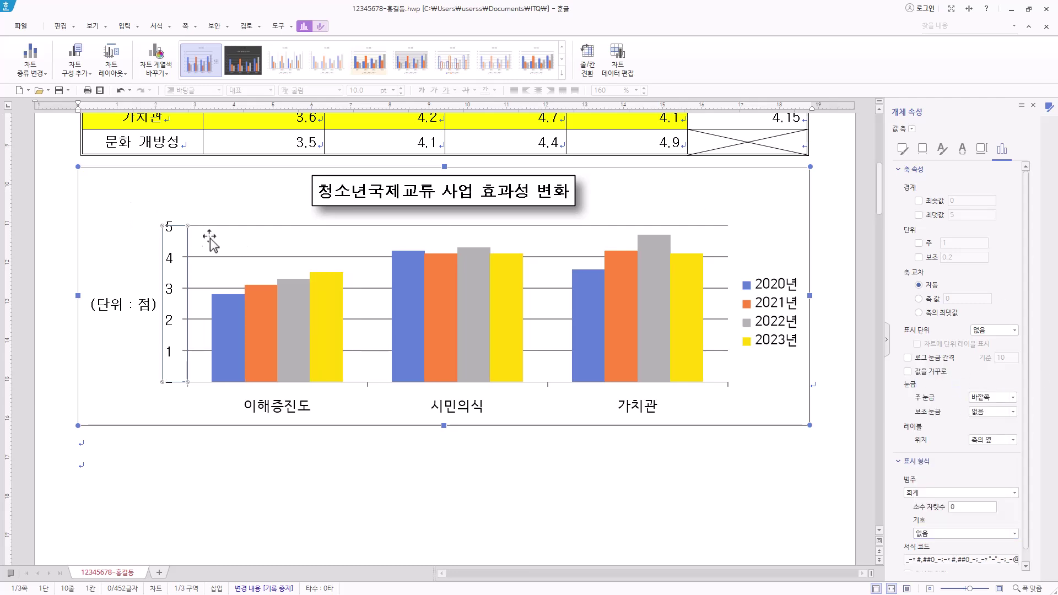
Step: Return the value axis number format to the 일반 category and collapse the format settings
left_click(203, 402)
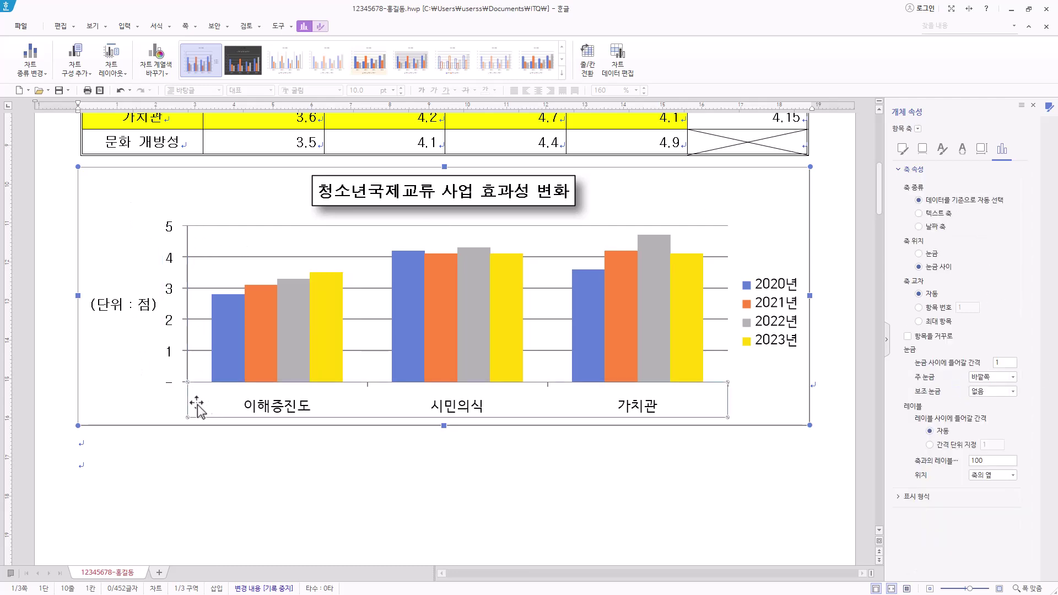
left_click(175, 371)
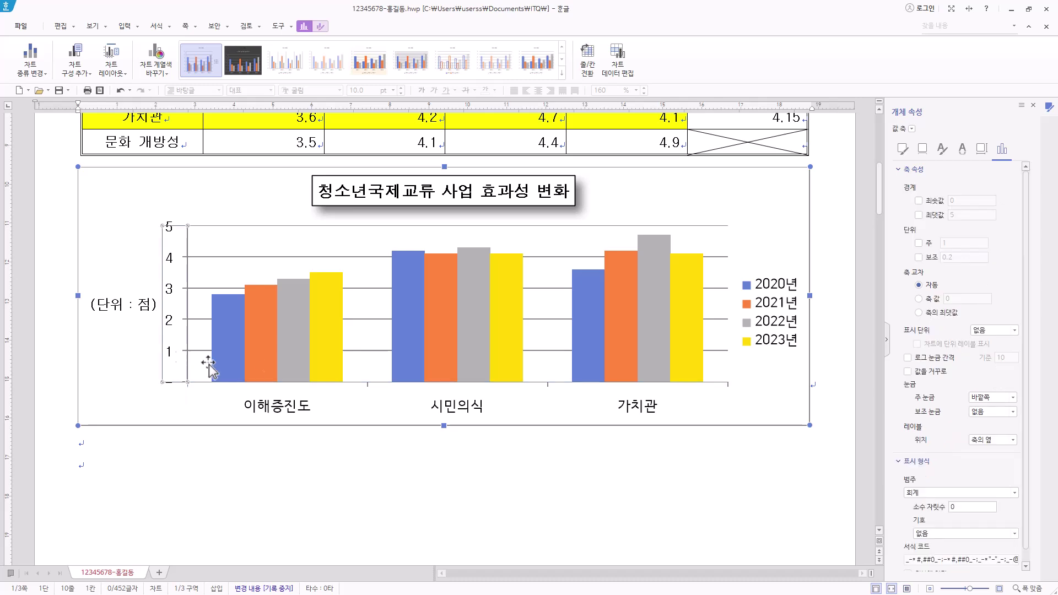
left_click(923, 493)
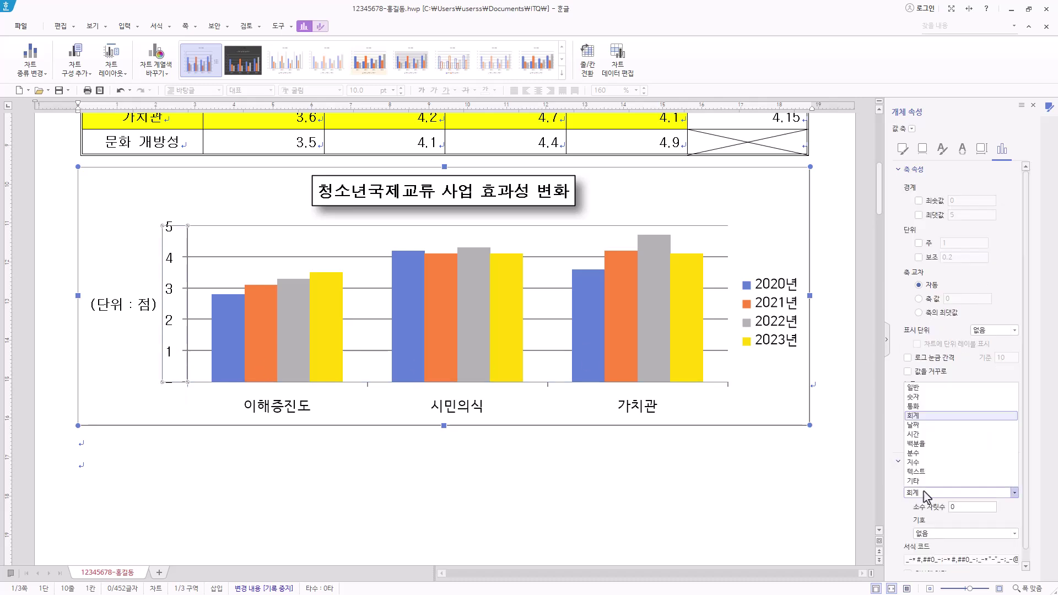
left_click(924, 388)
left_click(898, 461)
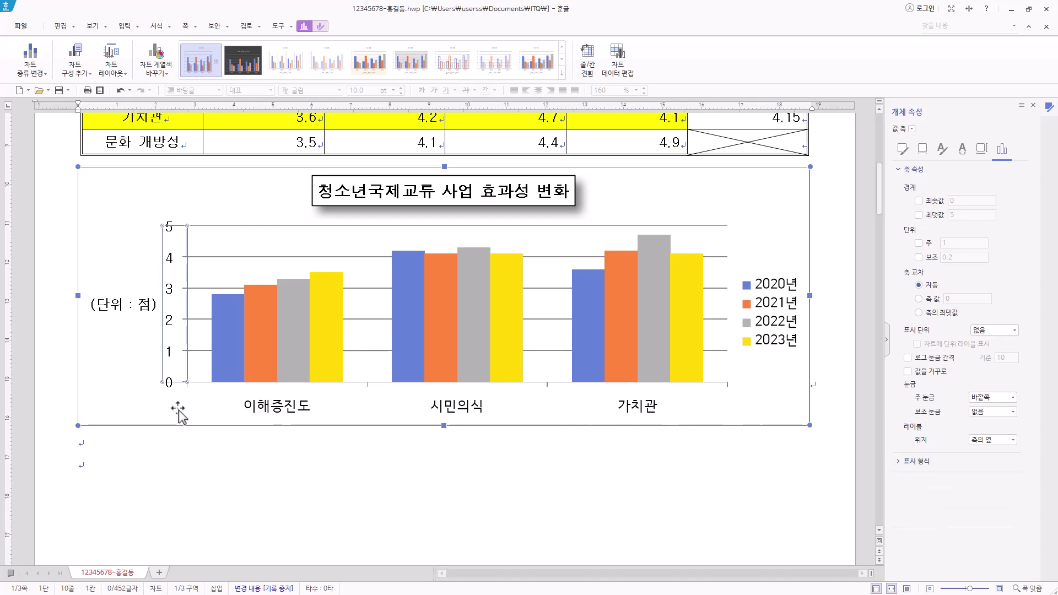
Step: Set the category axis labels' Korean and English fonts to 돋움 and apply the text settings
left_click(478, 414)
right_click(478, 415)
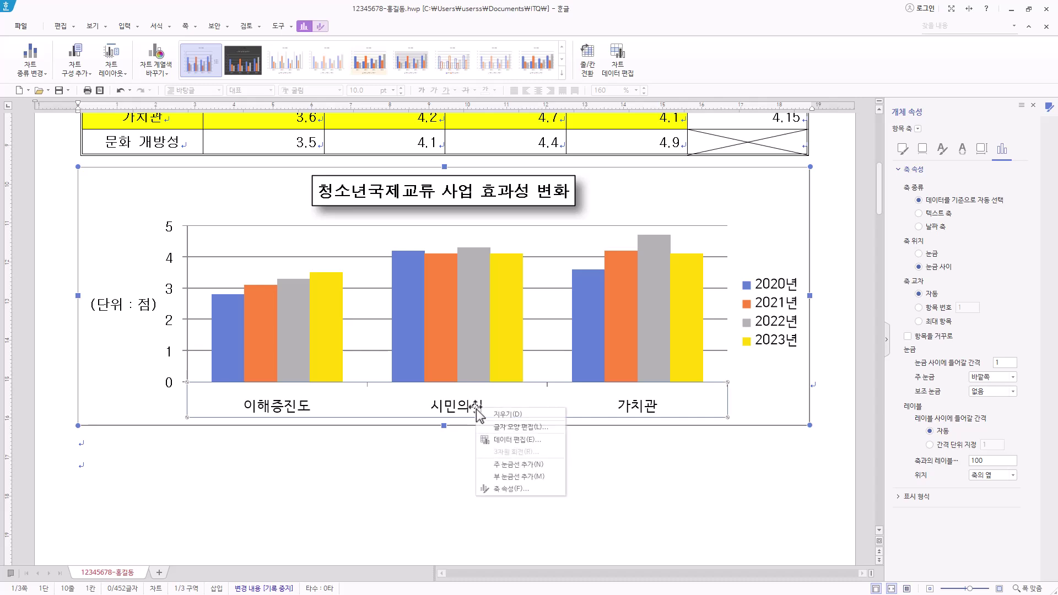
left_click(550, 430)
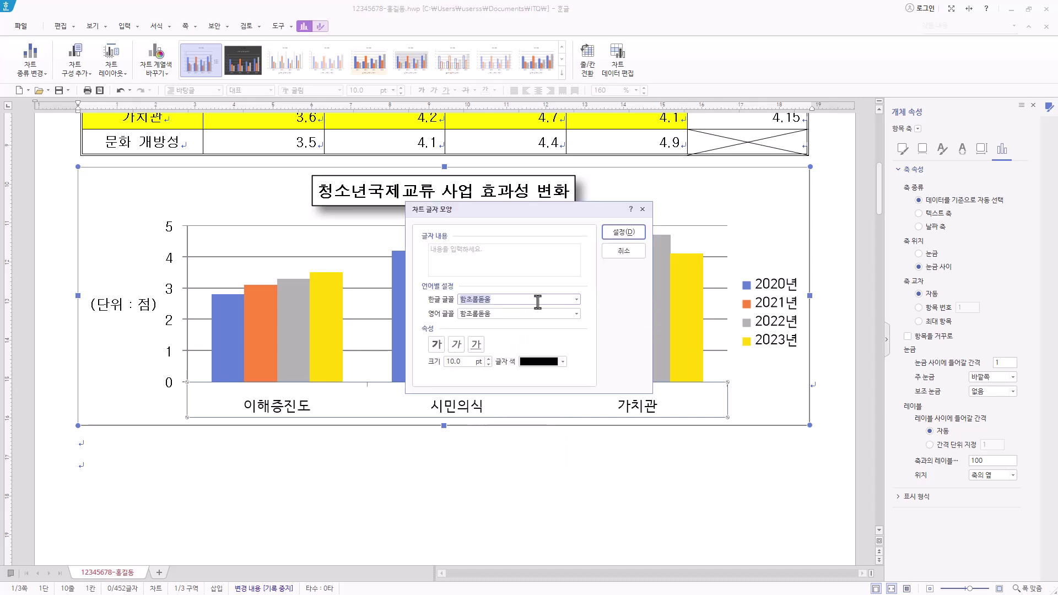
type("돋움")
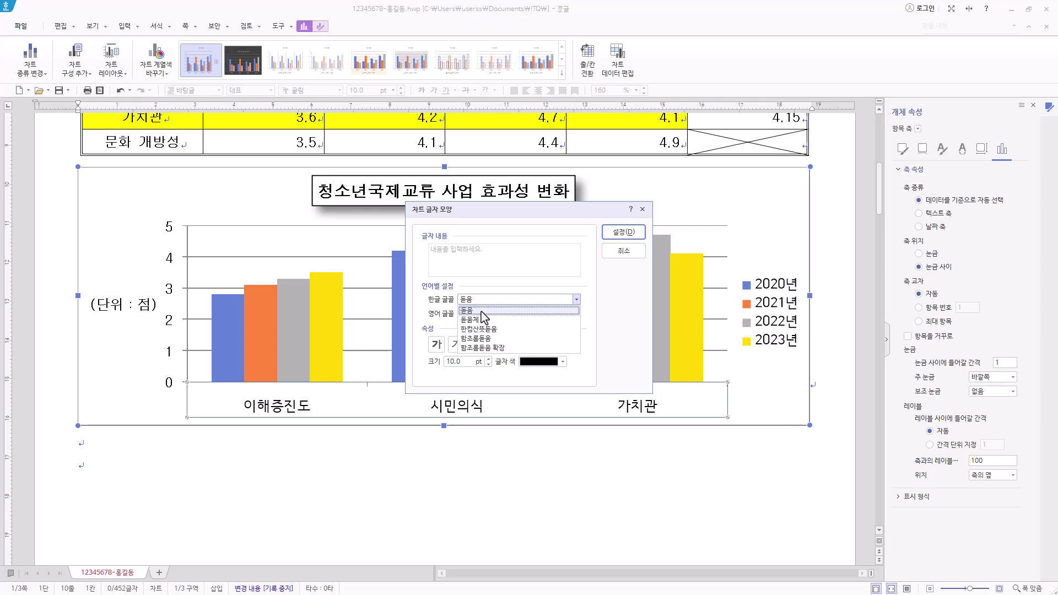
key("Return")
left_click(505, 315)
double_click(505, 314)
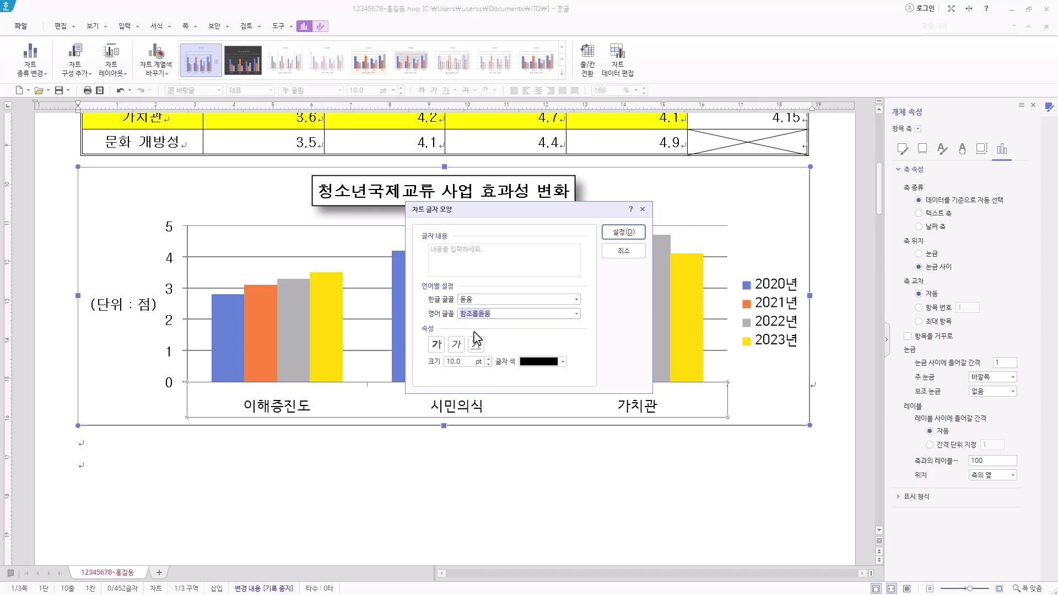
type("돋움")
key("Return")
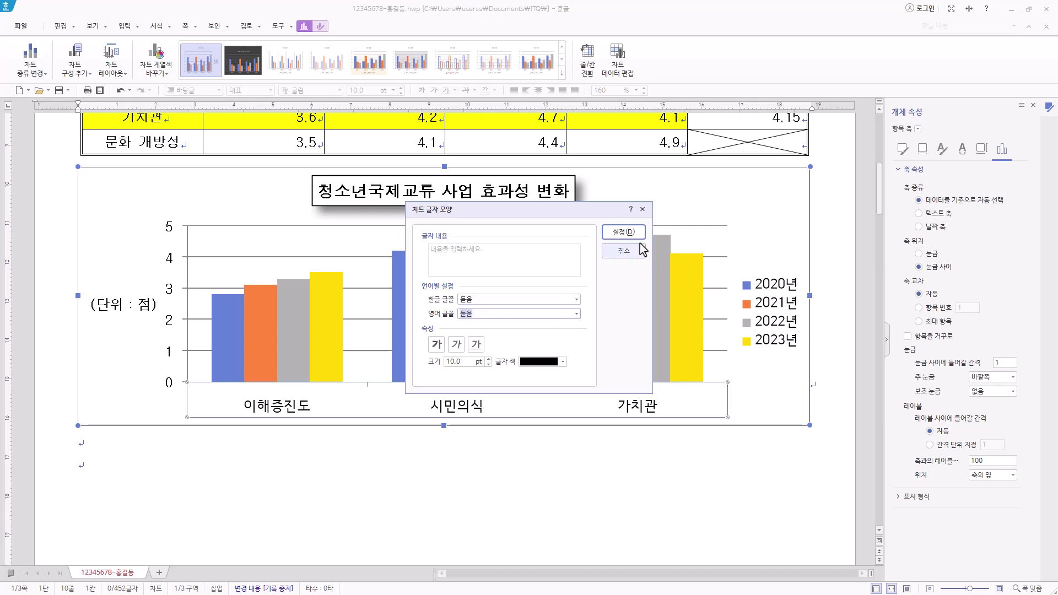
left_click(624, 233)
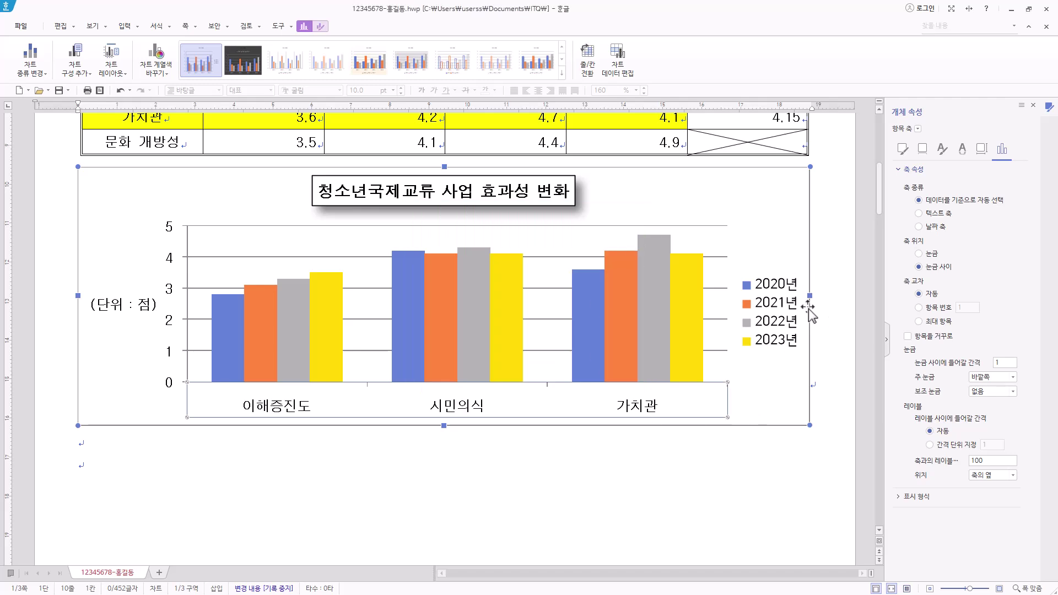
Step: Set the chart legend's Korean and English fonts to 돋움 and open its fill and line properties
left_click(763, 300)
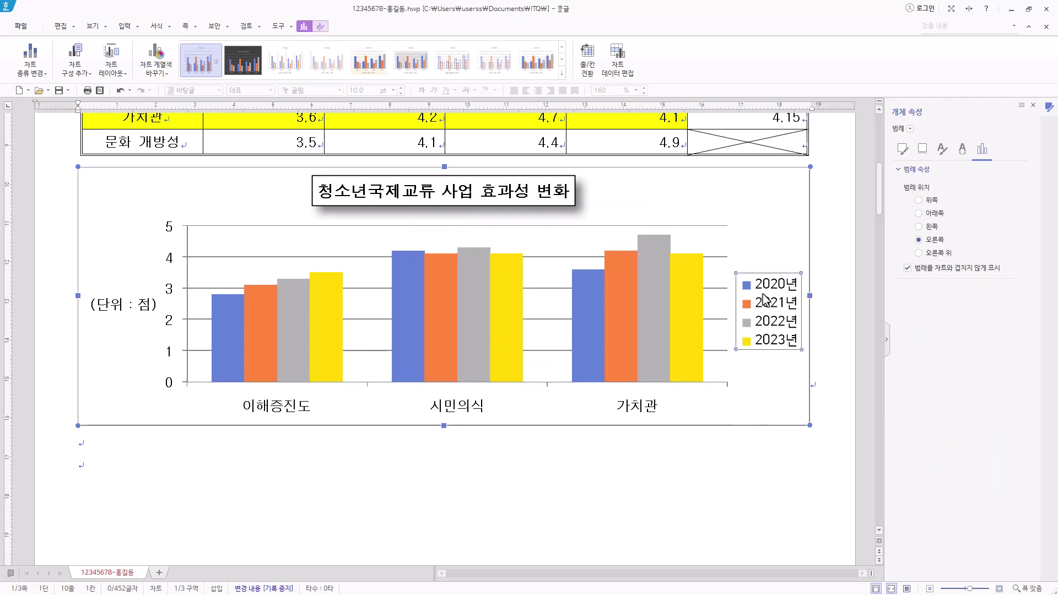
right_click(764, 293)
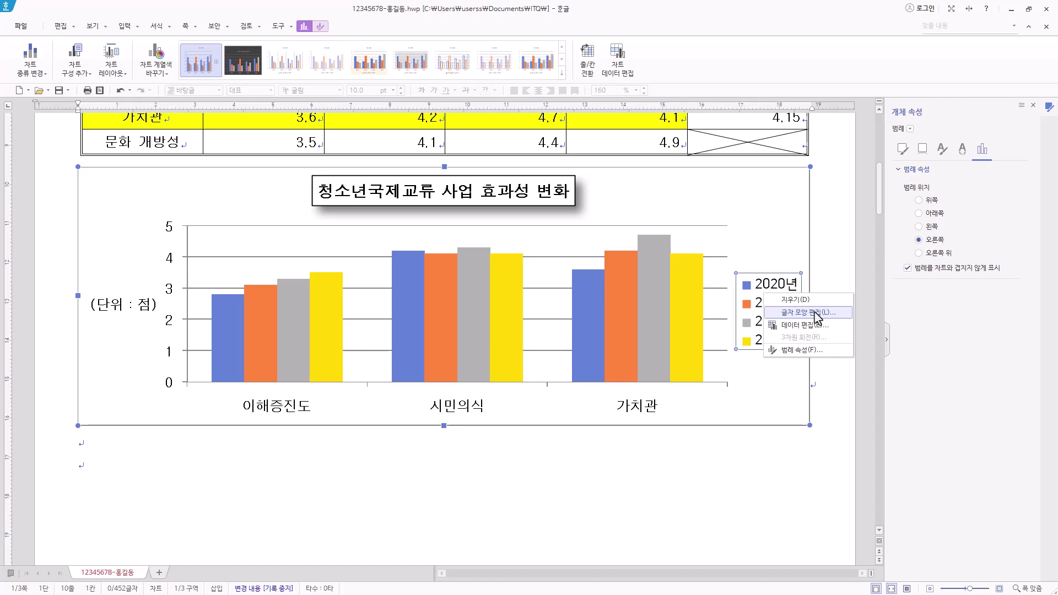
left_click(816, 312)
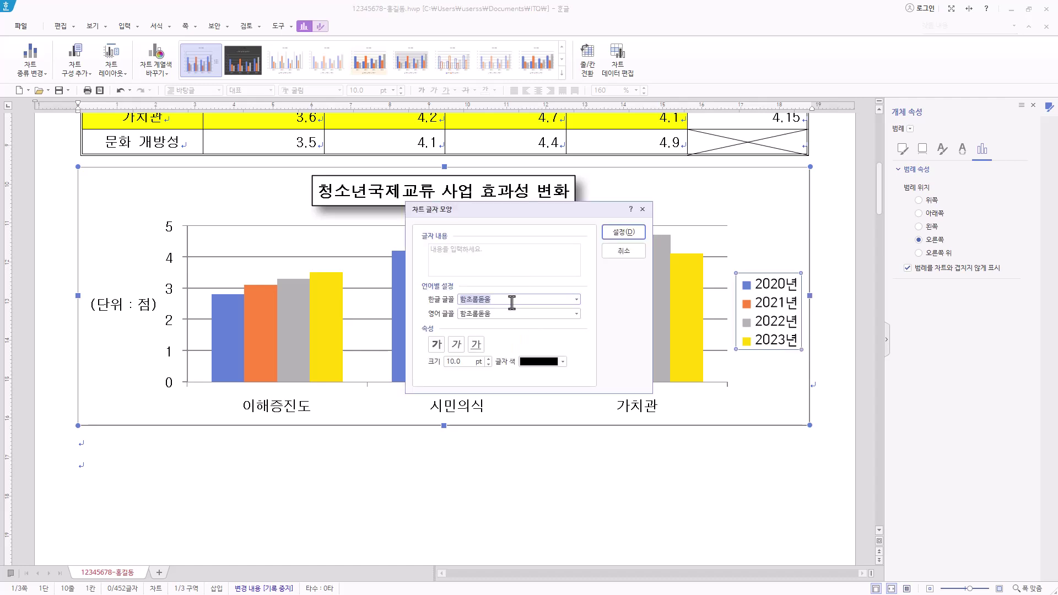
type("돋움")
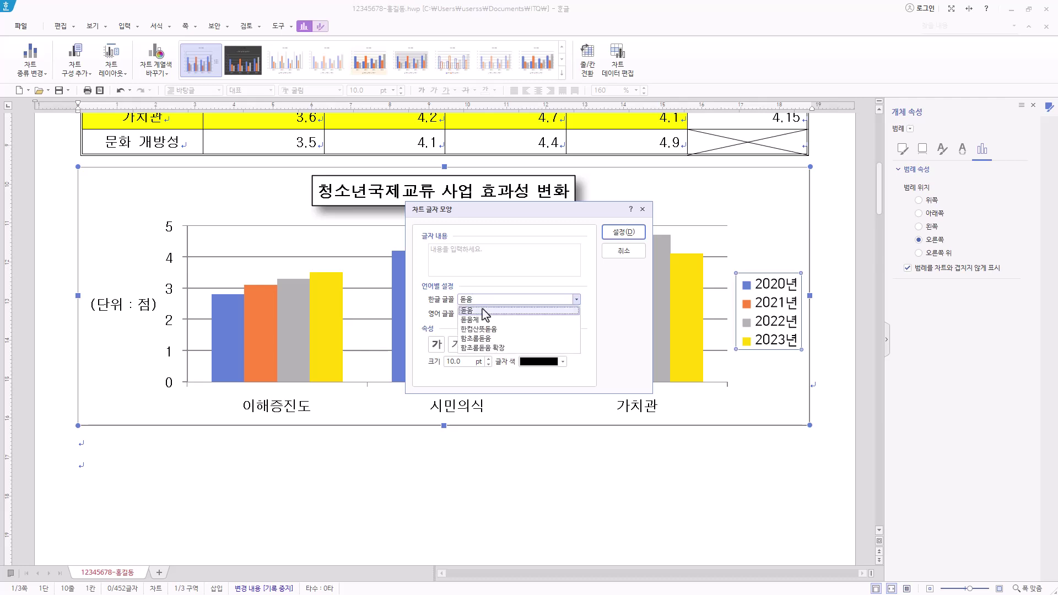
left_click(484, 311)
left_click(506, 313)
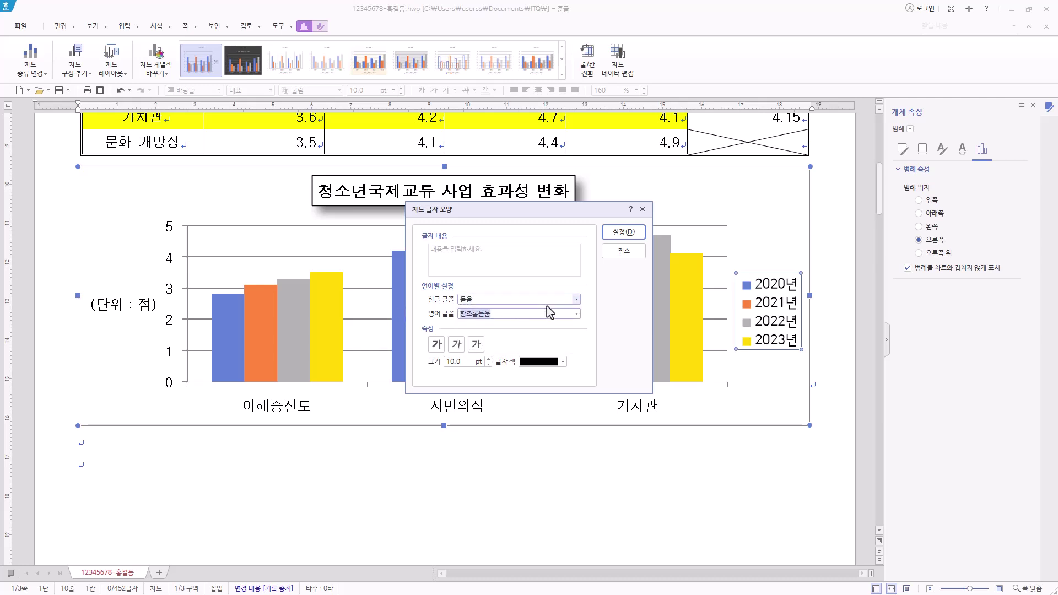
type("돋움")
left_click(489, 325)
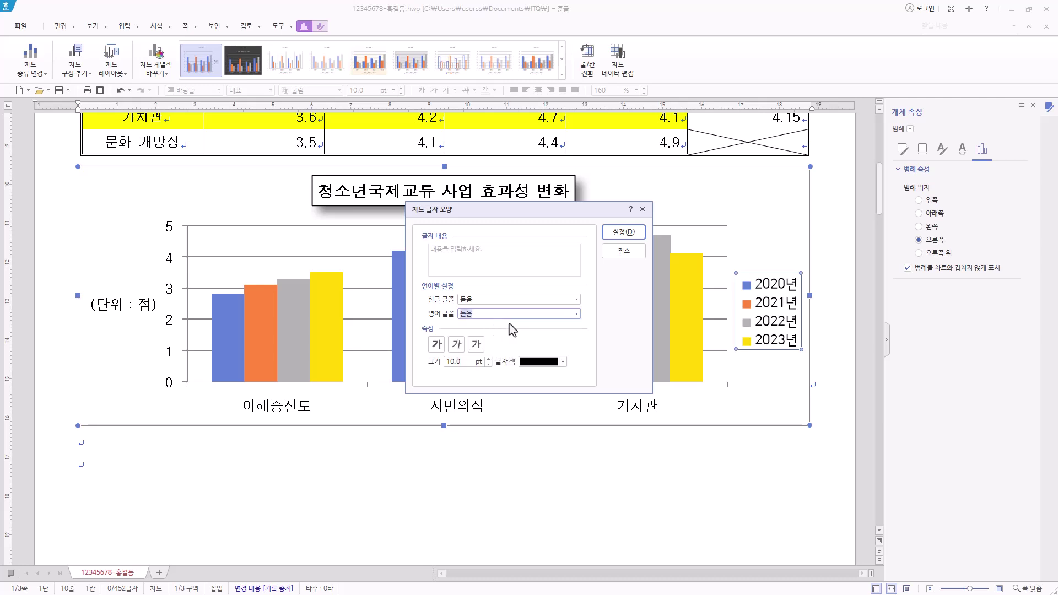
left_click(624, 232)
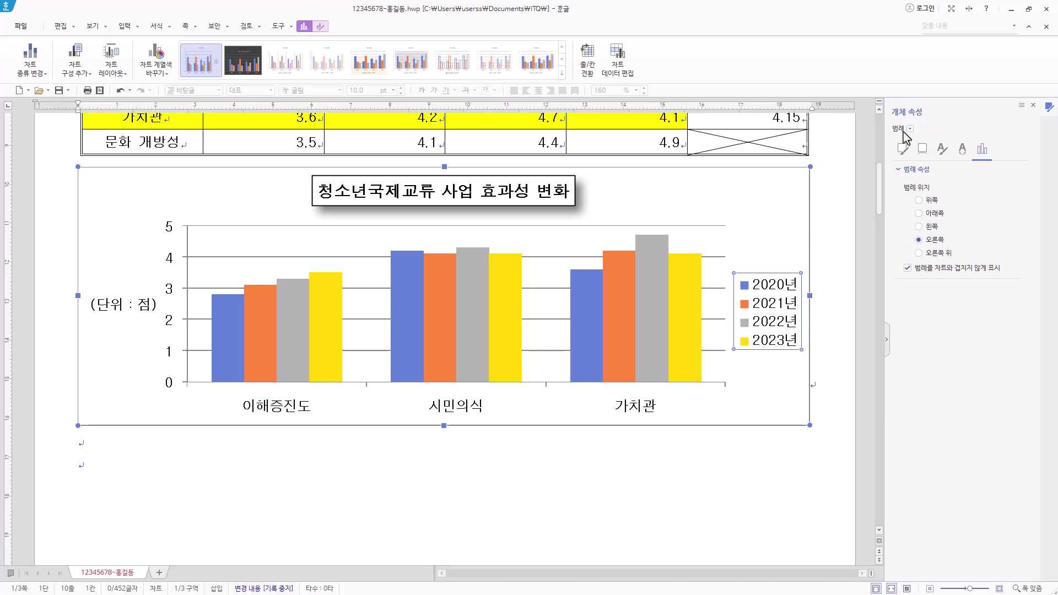
left_click(903, 149)
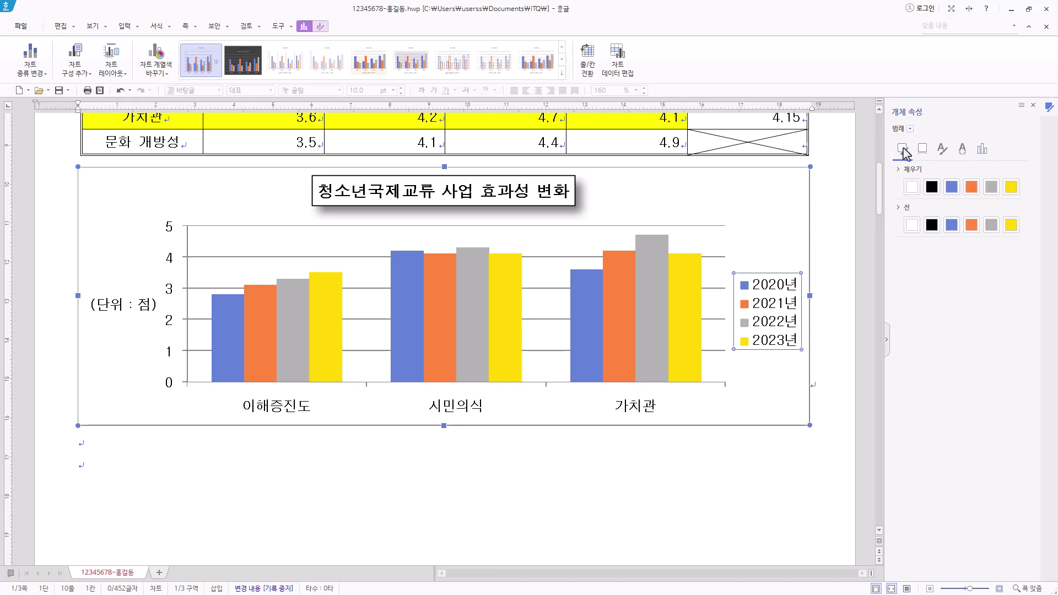
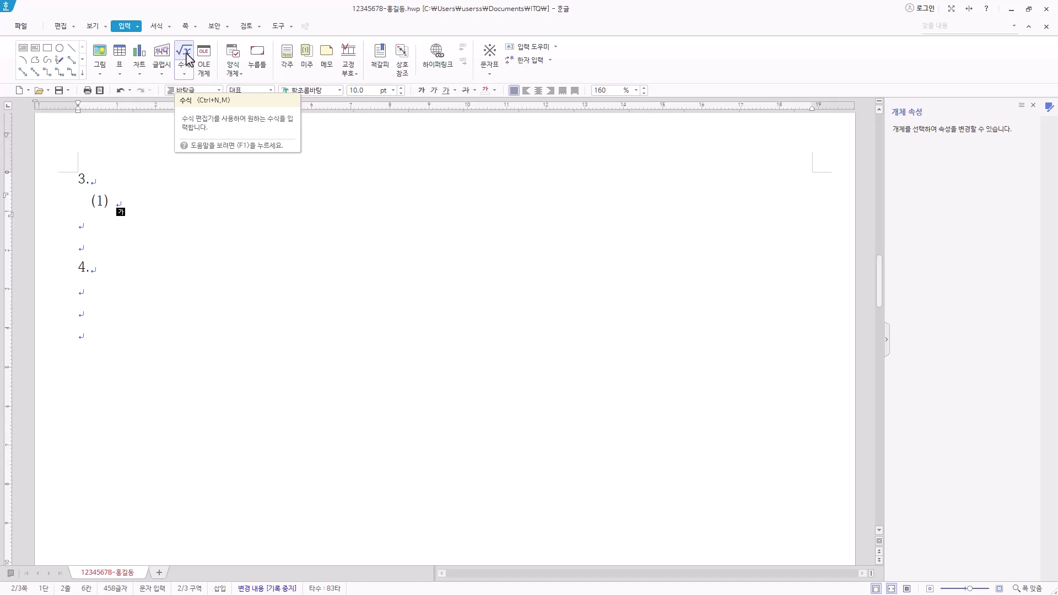
Step: Create an equation beside (1) reading 1+√3 = followed by a fraction whose numerator begins with x
left_click(188, 56)
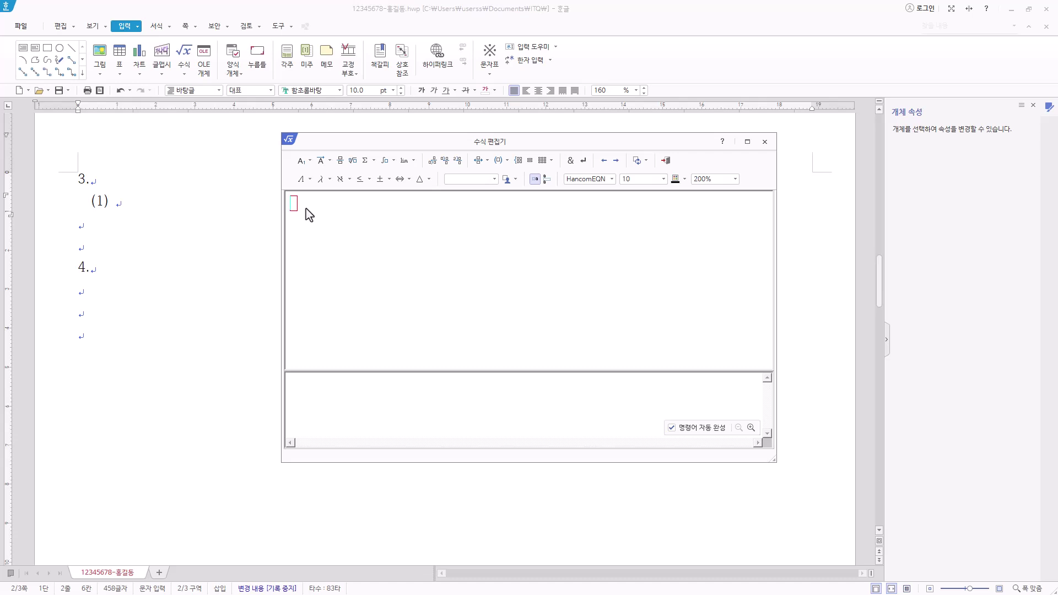
type("1+")
left_click(354, 161)
type("3")
type("=")
left_click(341, 160)
type("x} over {}")
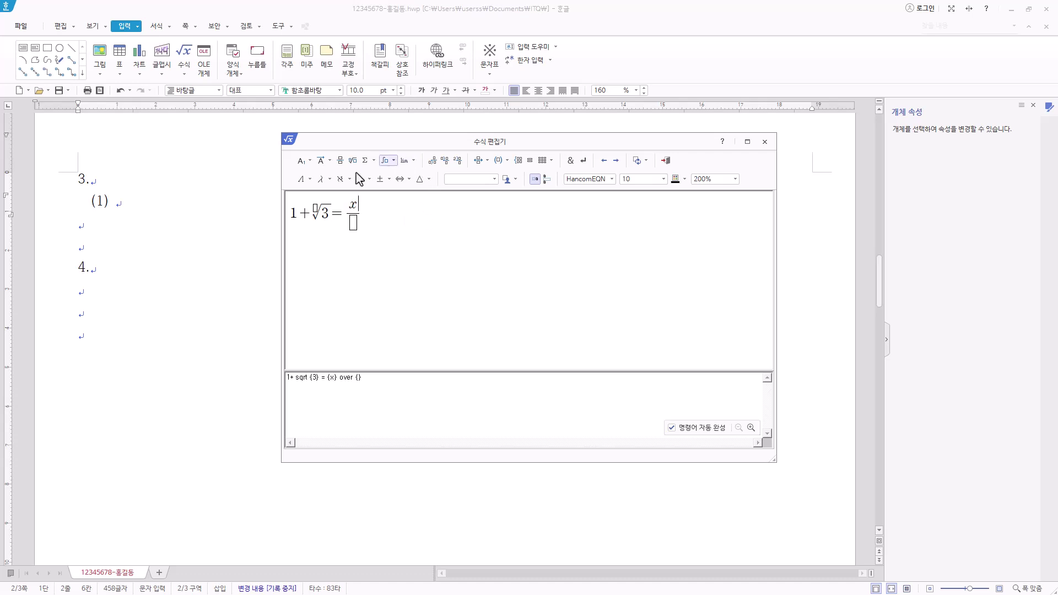
Step: Complete the fraction's numerator as x cubed − (2x+5) squared
left_click(302, 162)
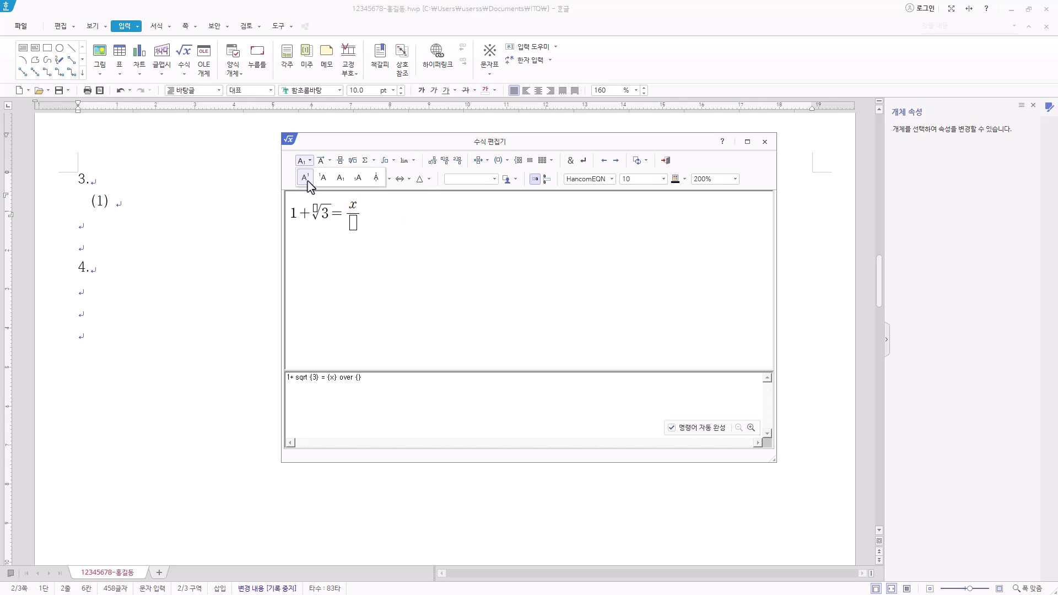
left_click(305, 178)
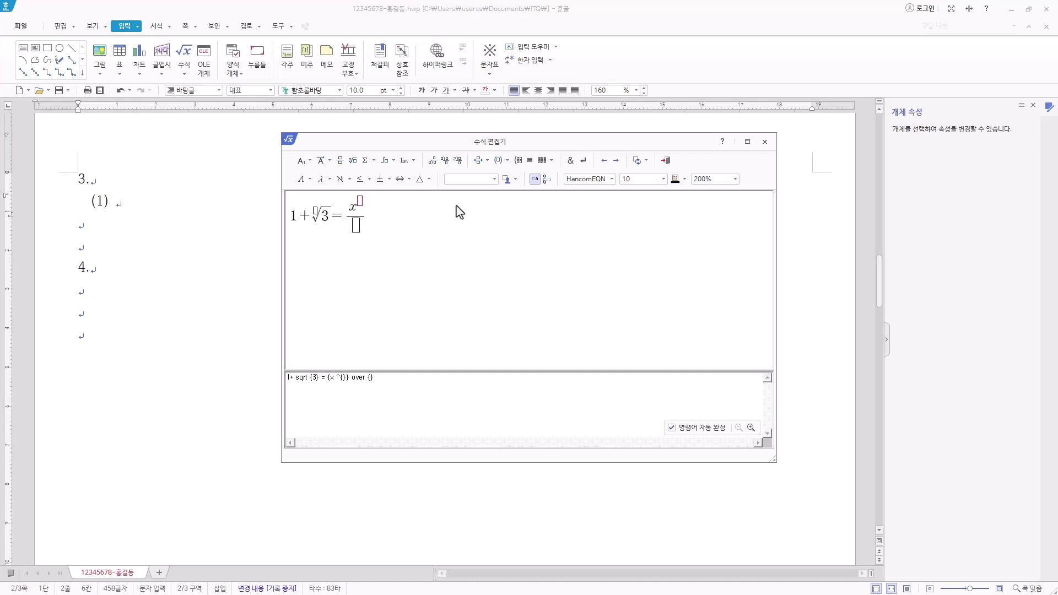
type("3")
type("-(2x+")
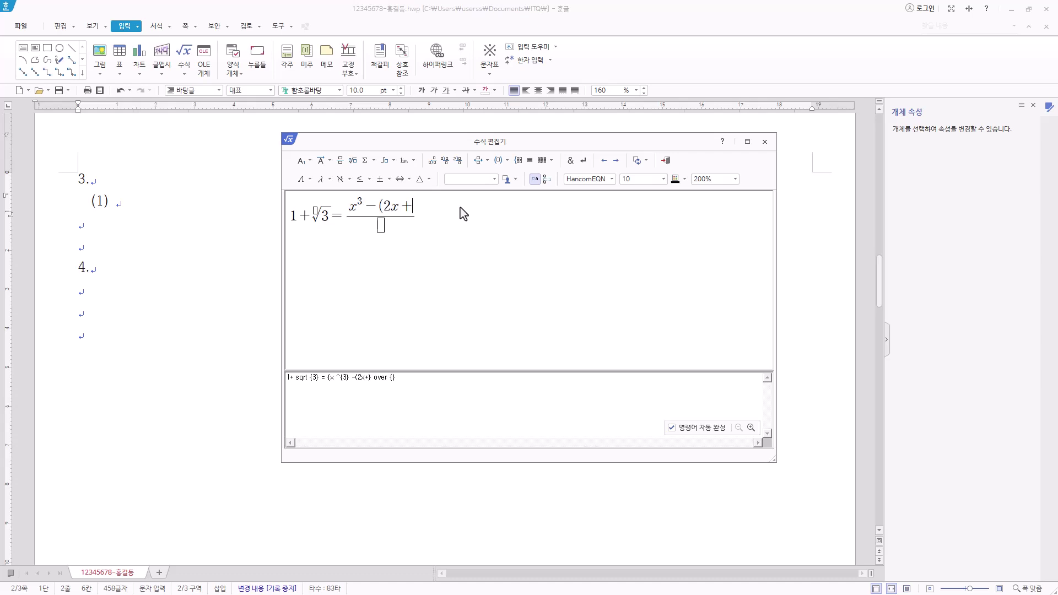
type("5)")
left_click(302, 165)
left_click(301, 177)
type("2")
Step: Enter the fraction's denominator as x cubed − (x−2)
type("x")
left_click(303, 160)
left_click(305, 178)
type("3")
key("Right")
type("-(x")
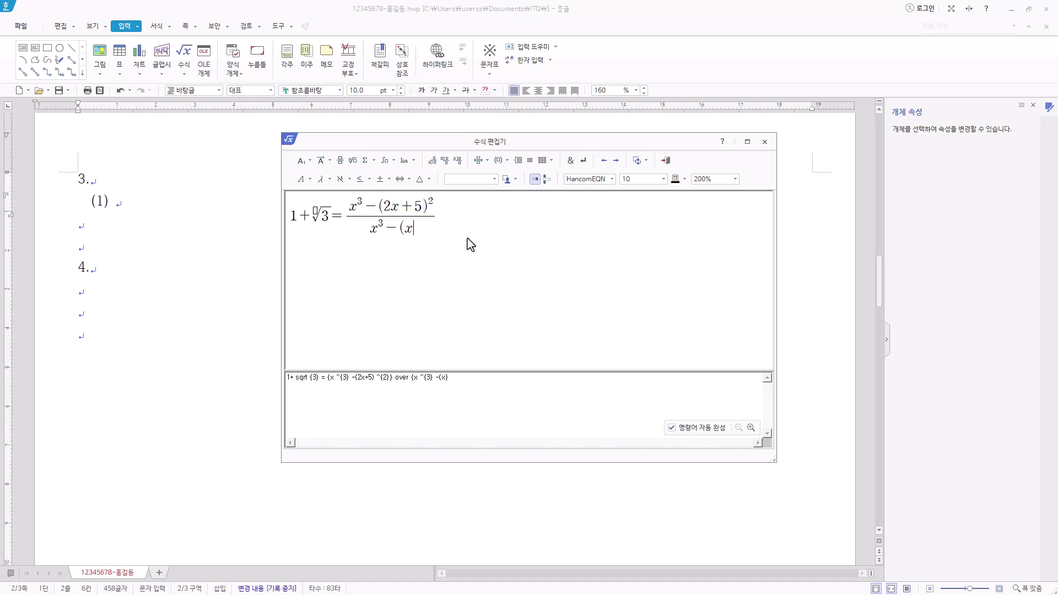
type("-2)")
Step: Look over the equation's script and insert the finished equation into the document
left_click_drag(485, 378, 246, 382)
left_click_drag(486, 378, 243, 381)
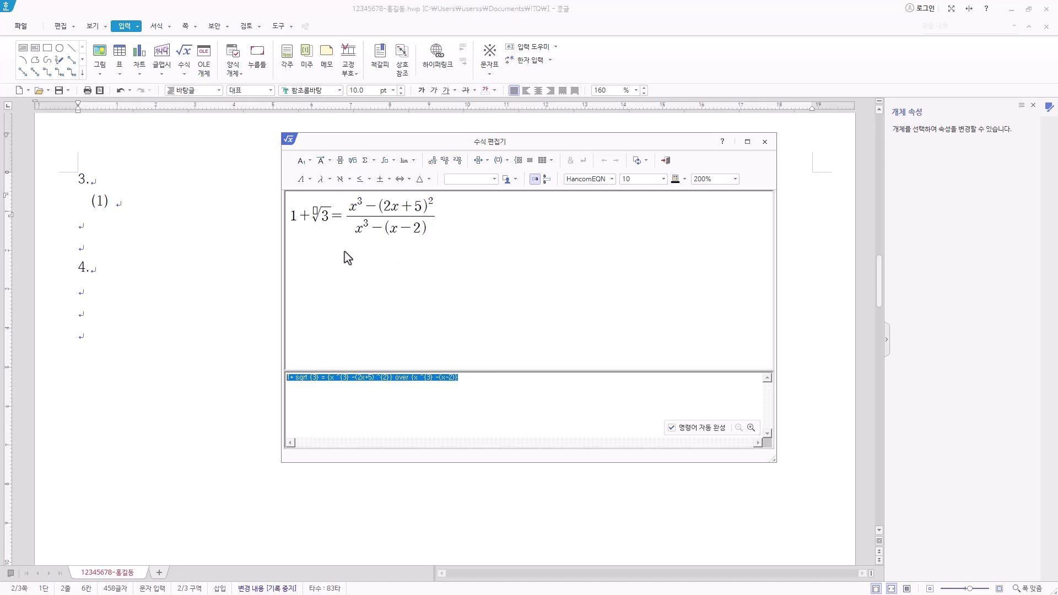
left_click(466, 384)
left_click(351, 378)
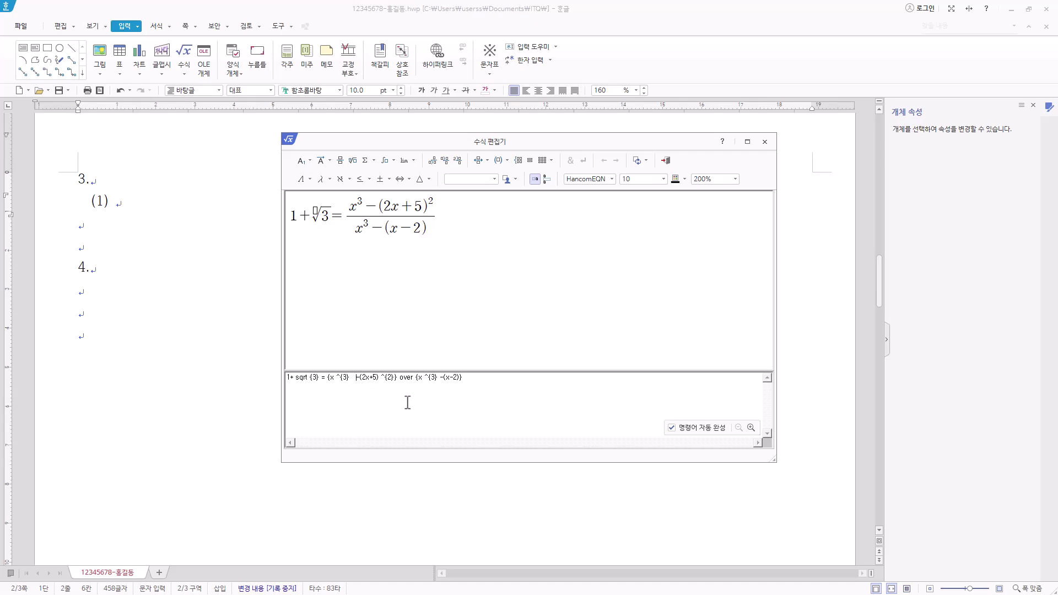
key("BackSpace")
key("BackSpace")
left_click(668, 161)
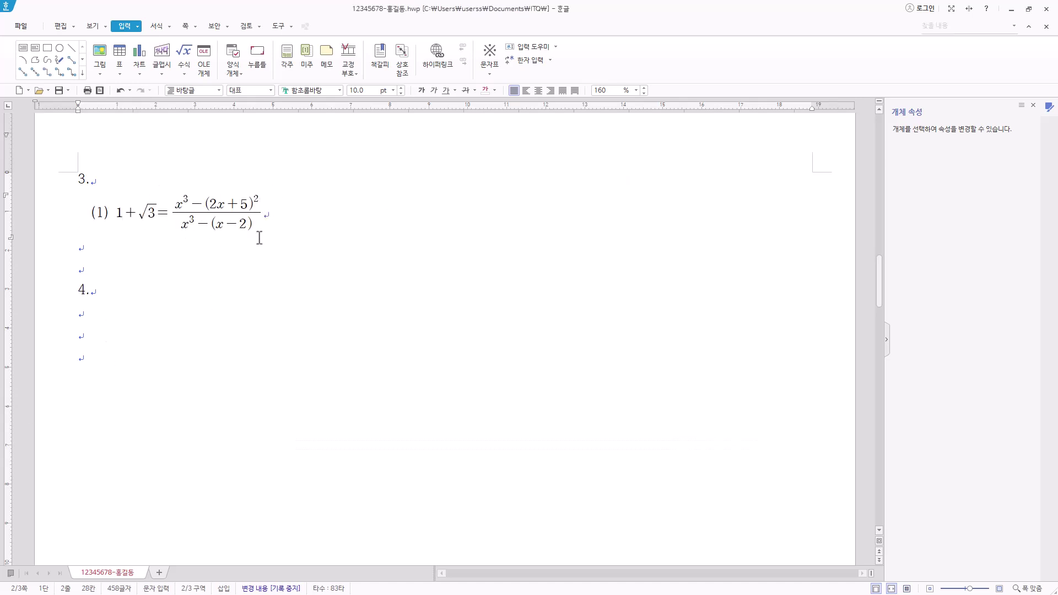
Step: Add the label (2) farther along the same line and start a new equation beside it
key("Hangul")
key("Tab")
key("Tab")
key("Tab")
type("(2)")
left_click(184, 60)
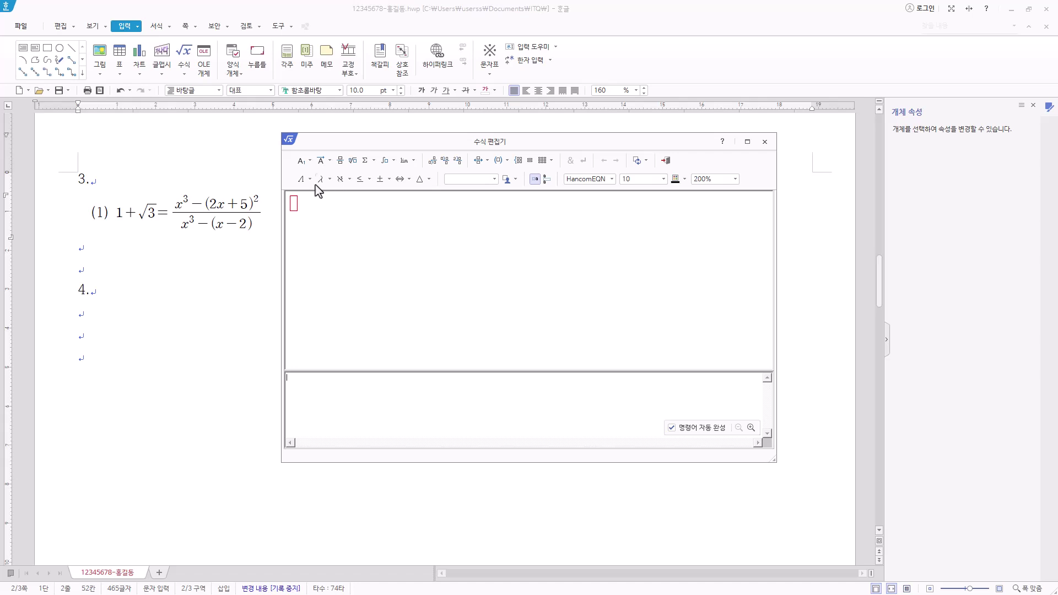
Step: Begin the second equation with the triangle symbol followed by W=
left_click(303, 185)
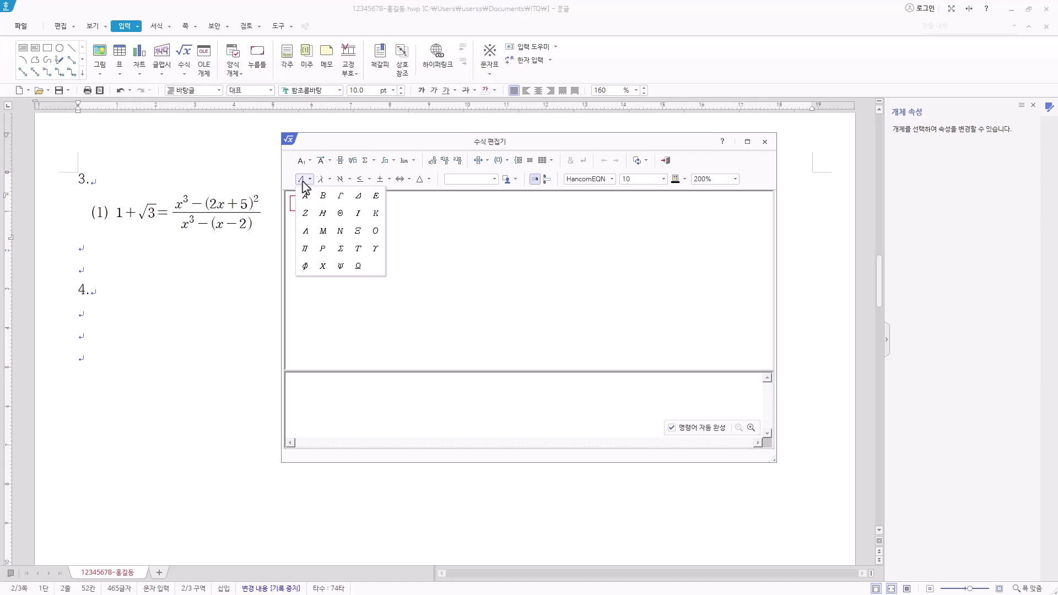
left_click(324, 183)
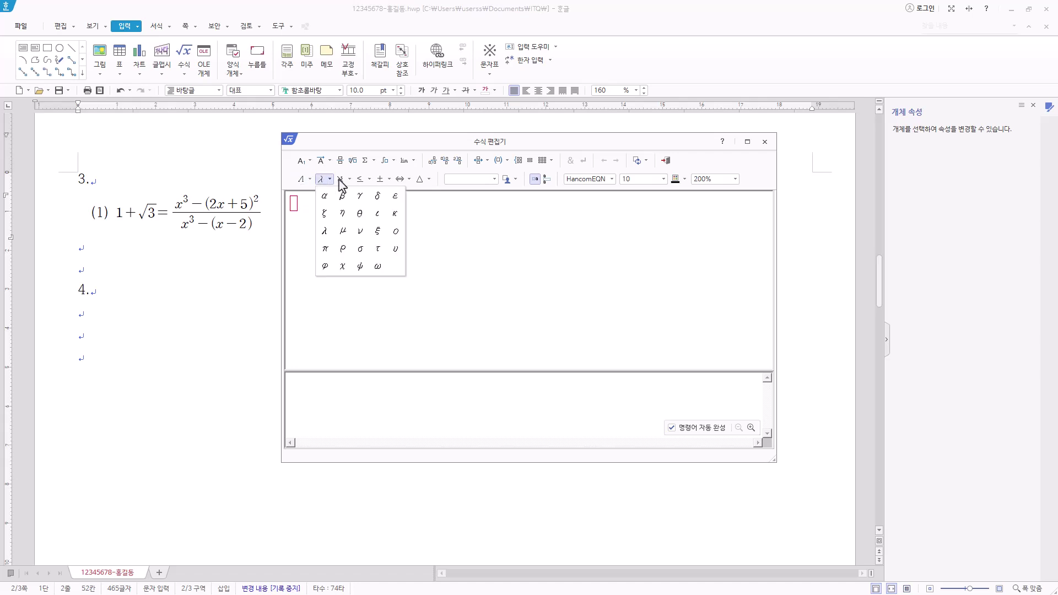
left_click(341, 182)
left_click(421, 183)
left_click(421, 182)
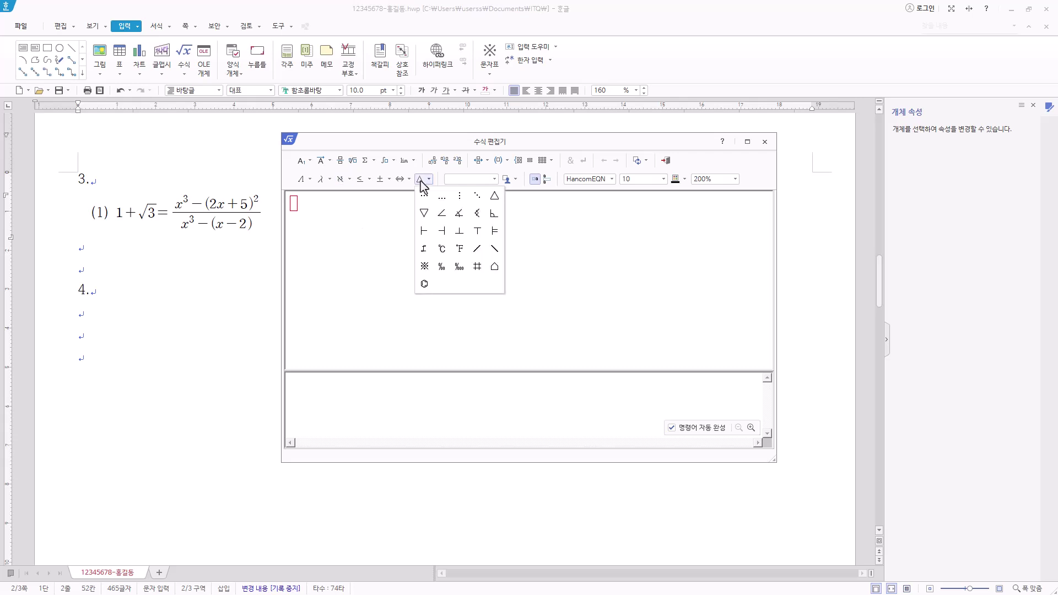
left_click(494, 199)
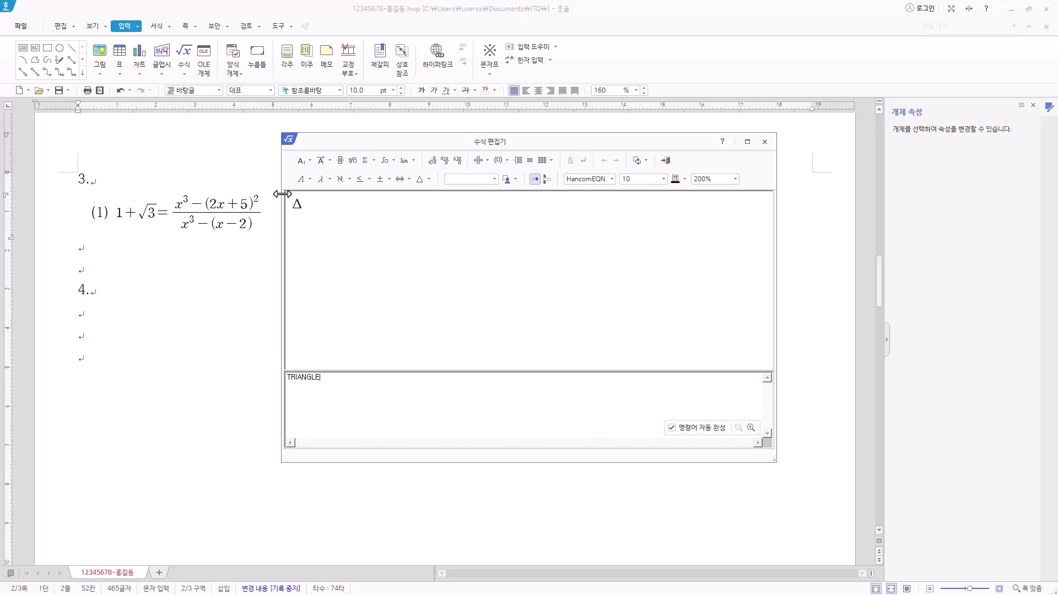
type("W=")
Step: Add the fraction 1/2 followed by m after the equals sign
left_click(340, 160)
type("1} over {2} m")
left_click(342, 226)
type("2")
type("m")
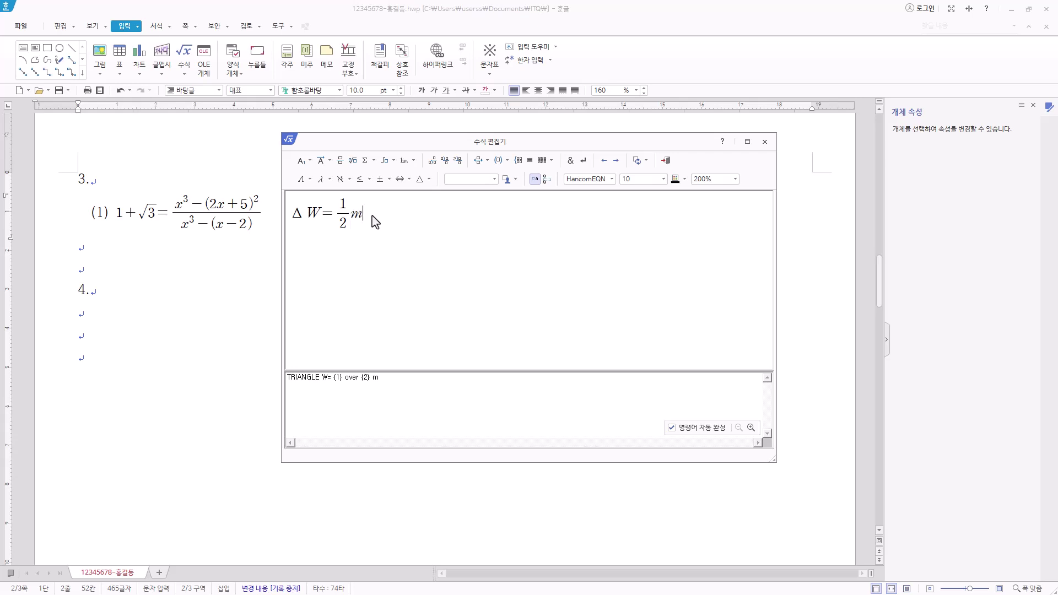
Step: Append (f with subscript x) squared and a plus sign to the second equation
type("(f")
left_click(301, 160)
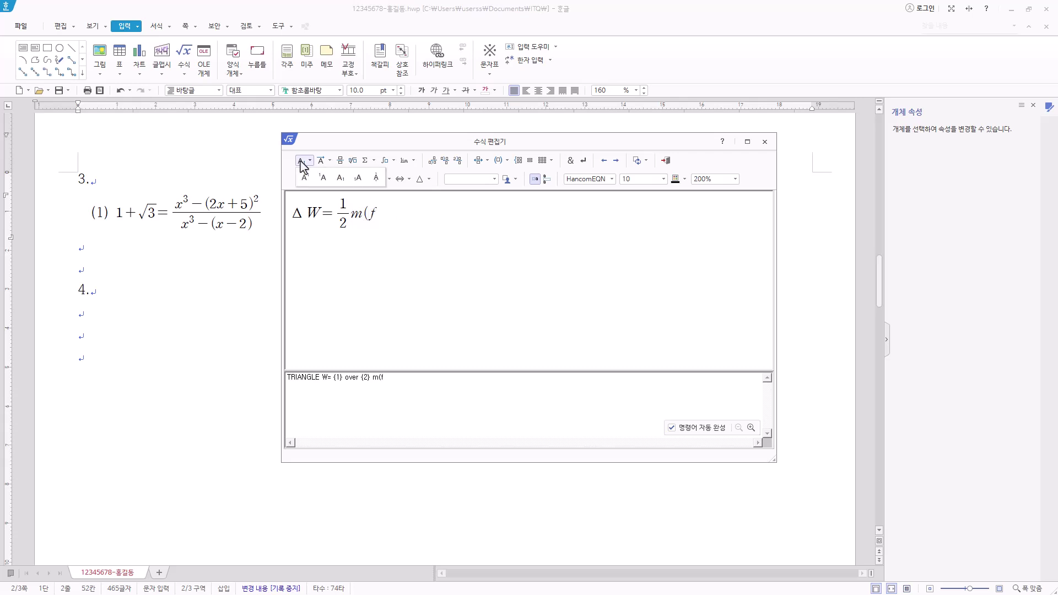
left_click(341, 178)
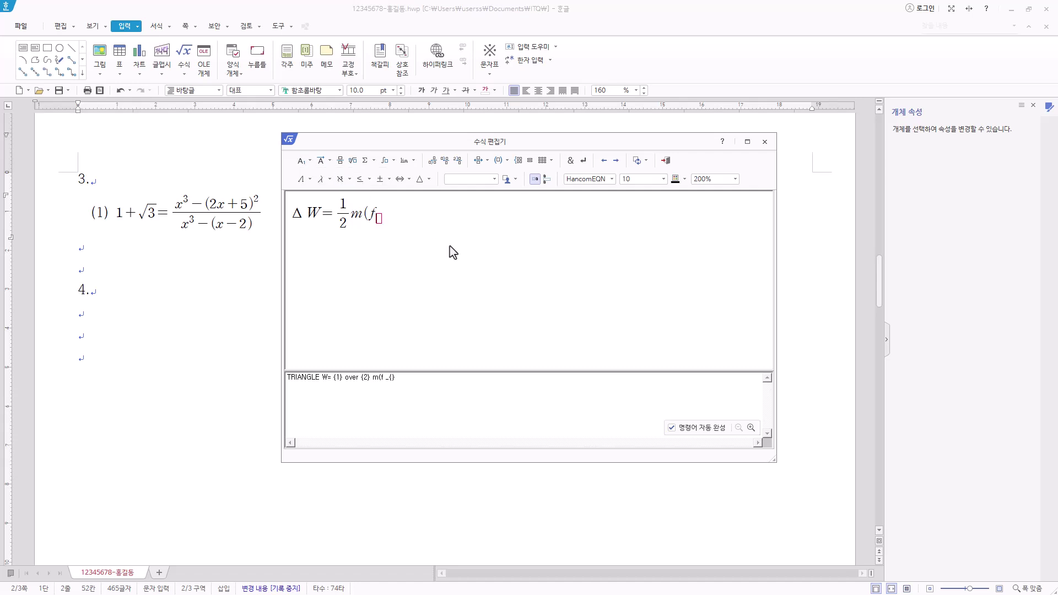
type("x")
left_click(303, 160)
left_click(312, 181)
type("2} +")
Step: Append the fraction 1/2 followed by m(f with subscript y) after the plus sign
left_click(341, 161)
type("1} over {}")
left_click(418, 223)
type("2} m(f")
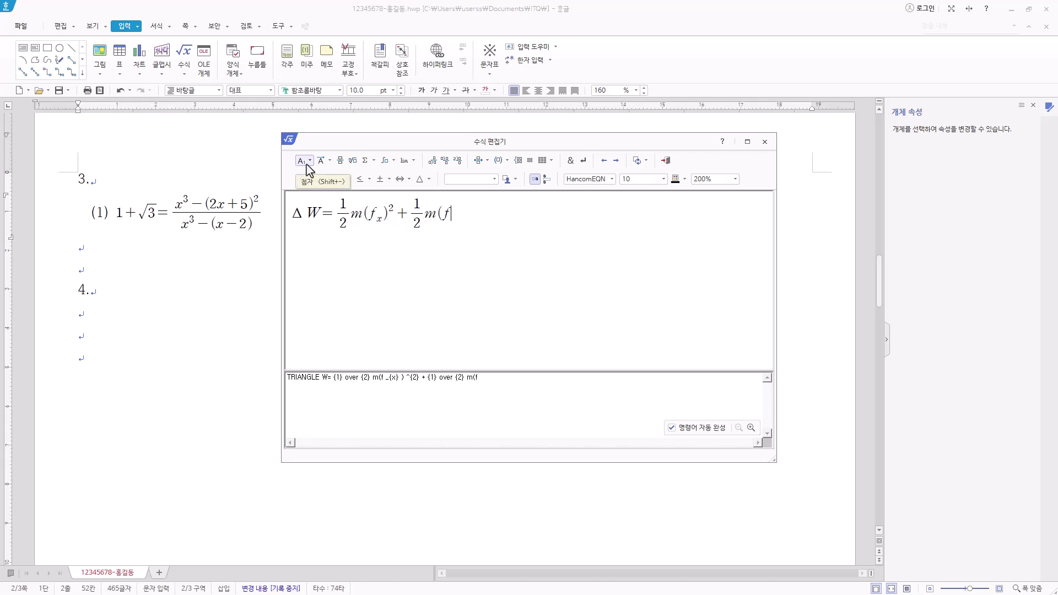
left_click(306, 164)
left_click(342, 182)
type("y} )")
Step: Square the final bracket of the second equation and insert the equation into the document
left_click(304, 161)
left_click(304, 178)
type("2")
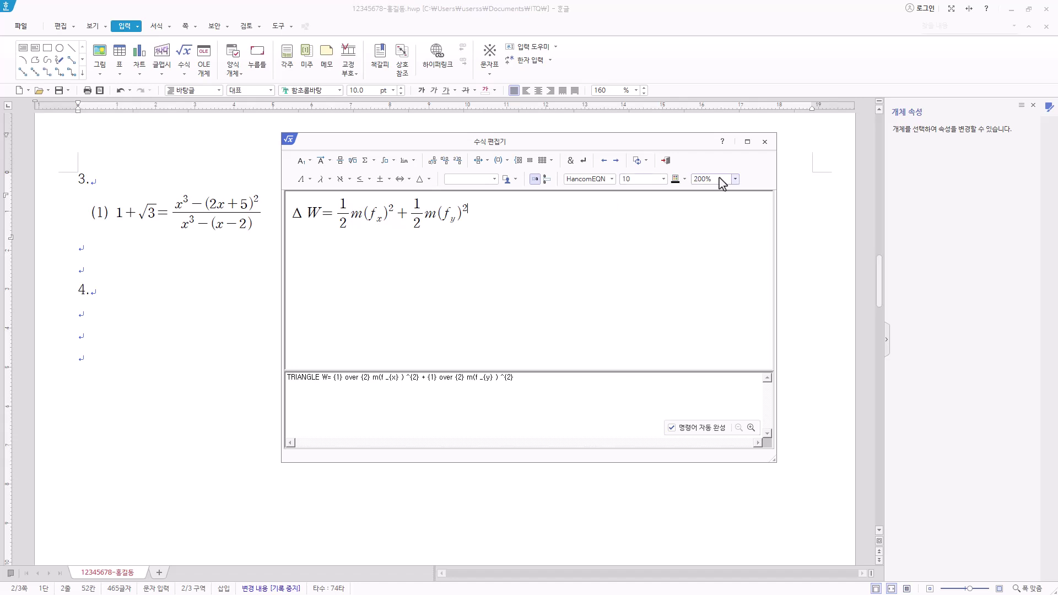
left_click(666, 161)
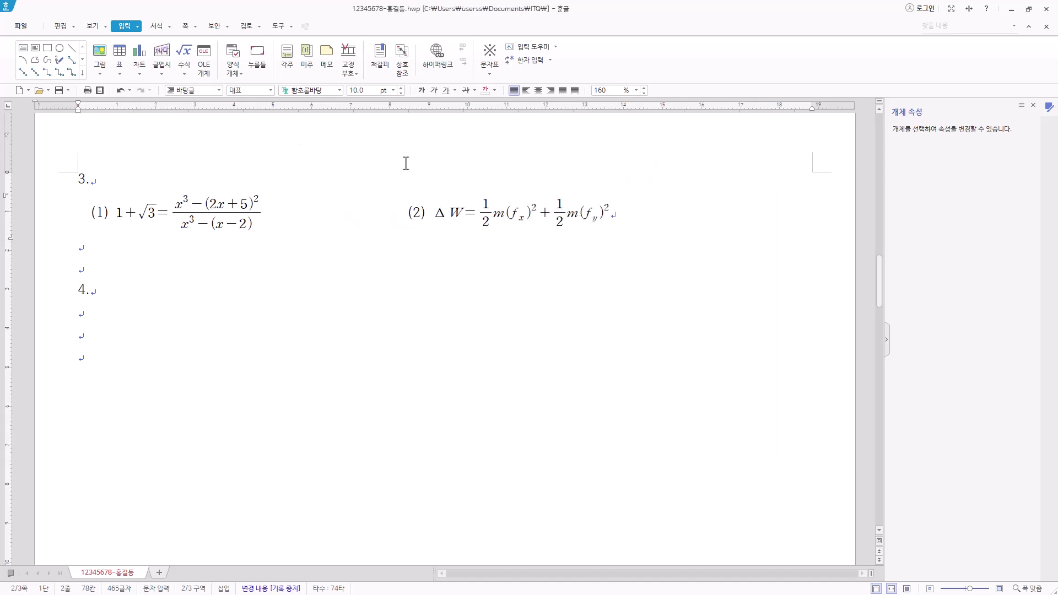
Step: Reopen the second equation for editing, leave it, and close the 개체 속성 pane
double_click(528, 216)
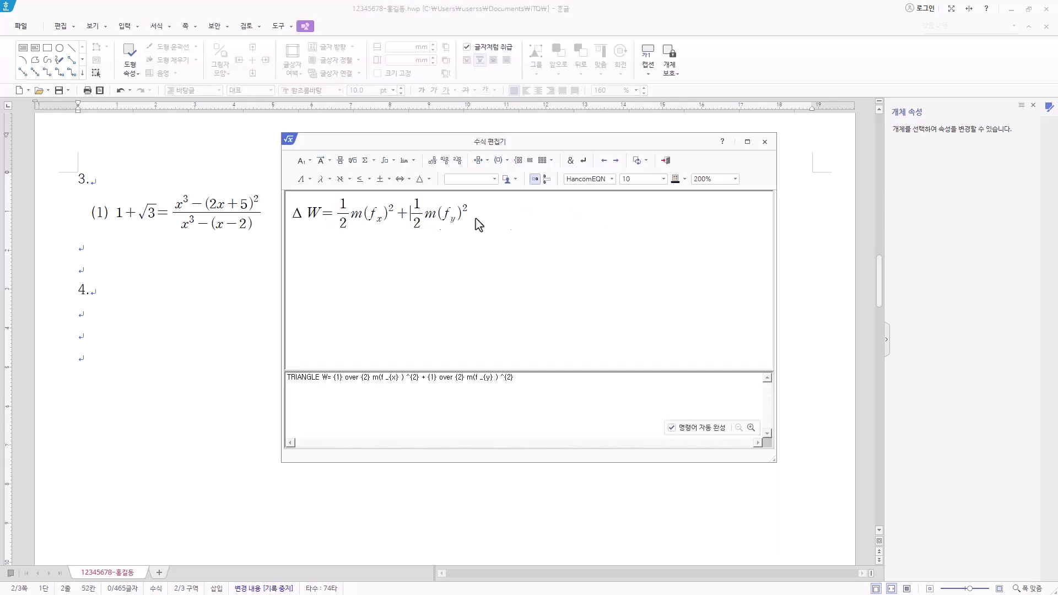
key("shift+Escape")
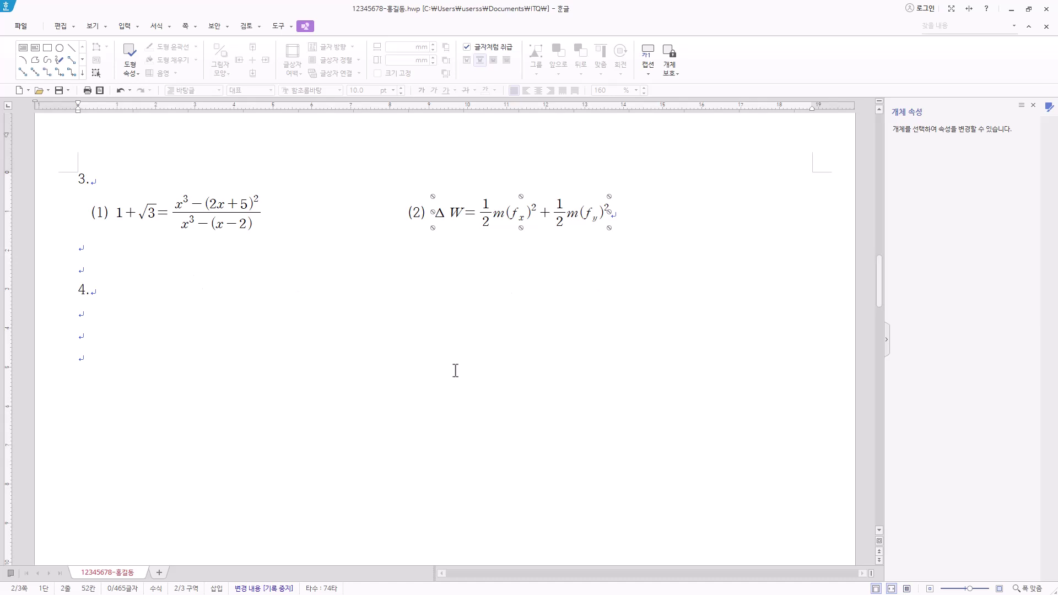
scroll(456, 431, "down", 2)
scroll(457, 432, "down", 15)
scroll(504, 425, "up", 15)
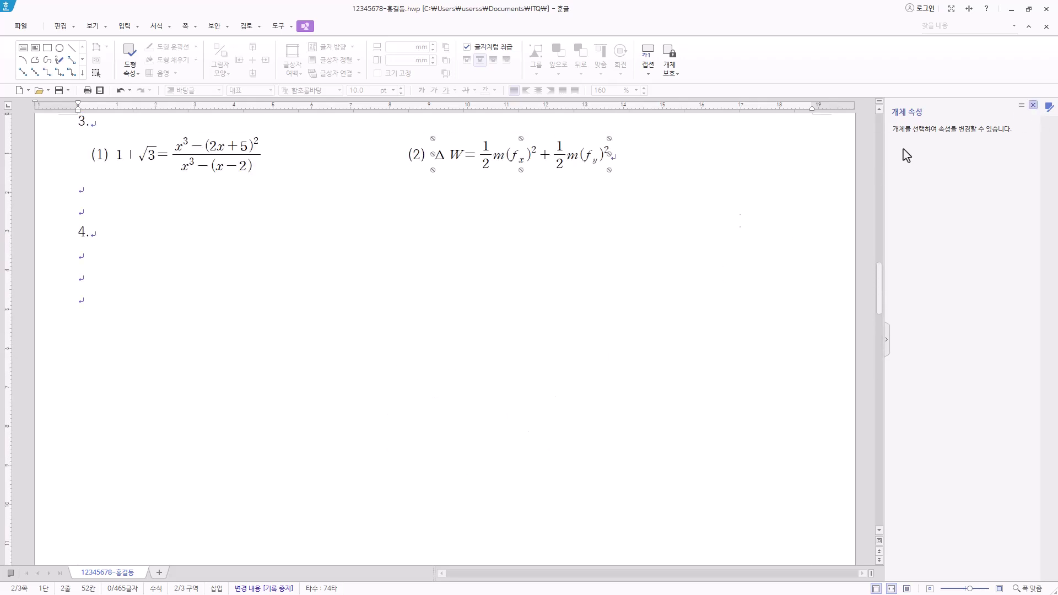
left_click(1033, 105)
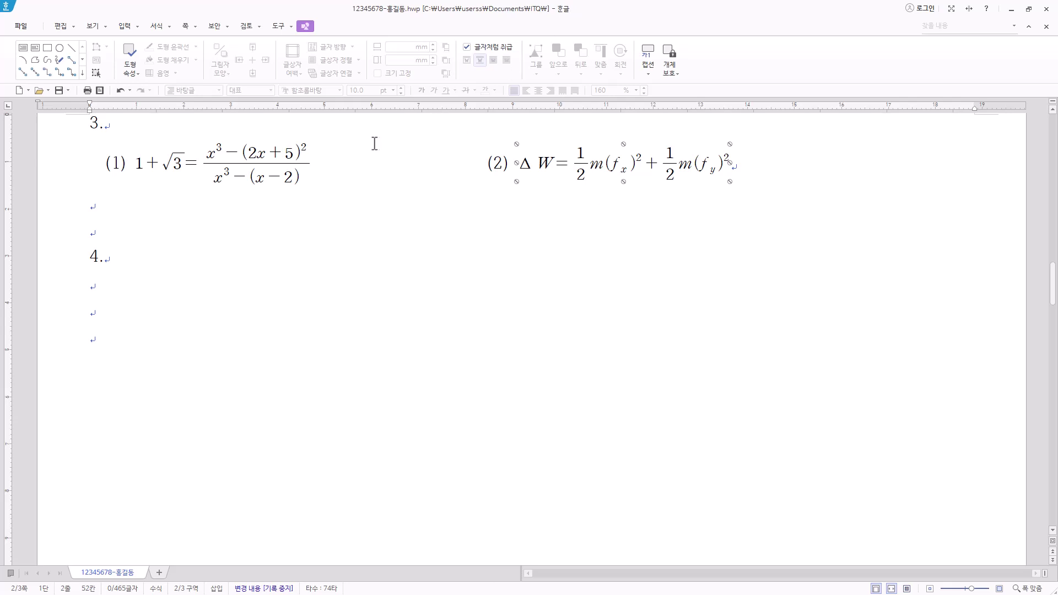
Step: Draw a rectangle about 52 mm wide and 52 mm high below the empty lines of item 4
left_click(199, 295)
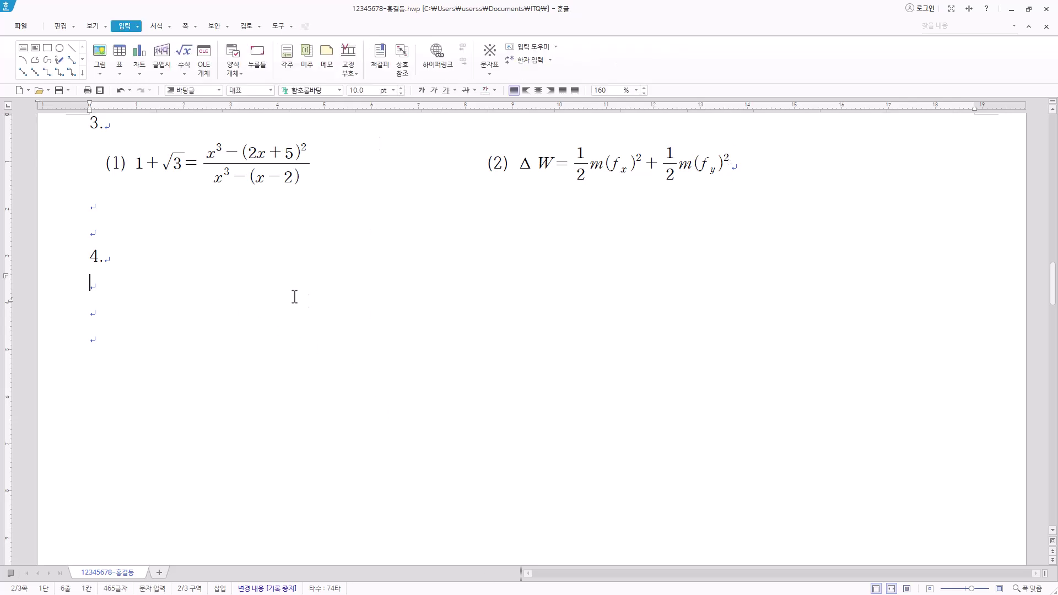
key("Hangul")
left_click(47, 53)
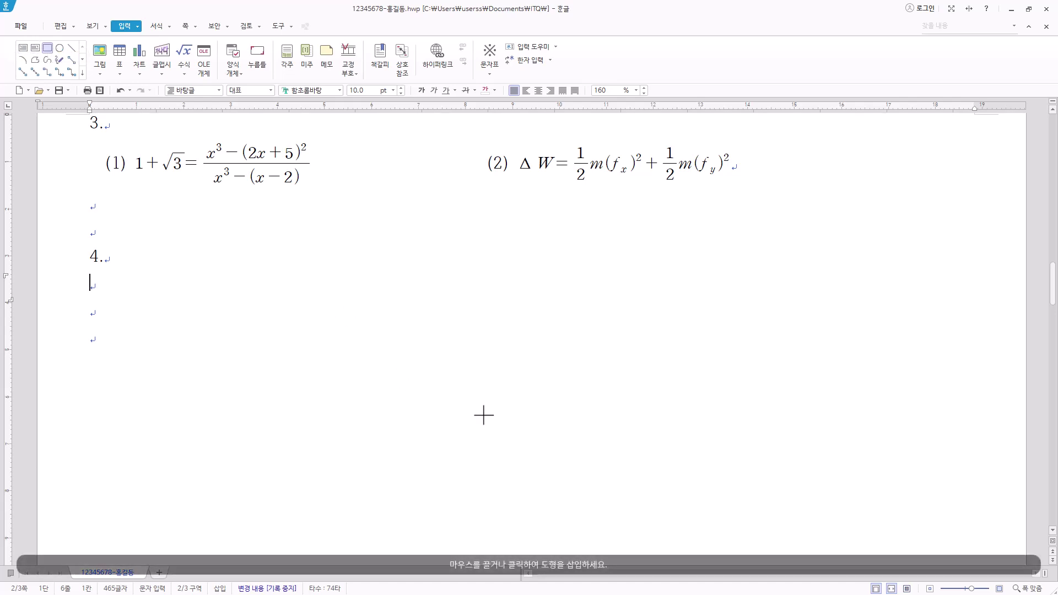
scroll(484, 412, "down", 3)
left_click_drag(399, 223, 645, 465)
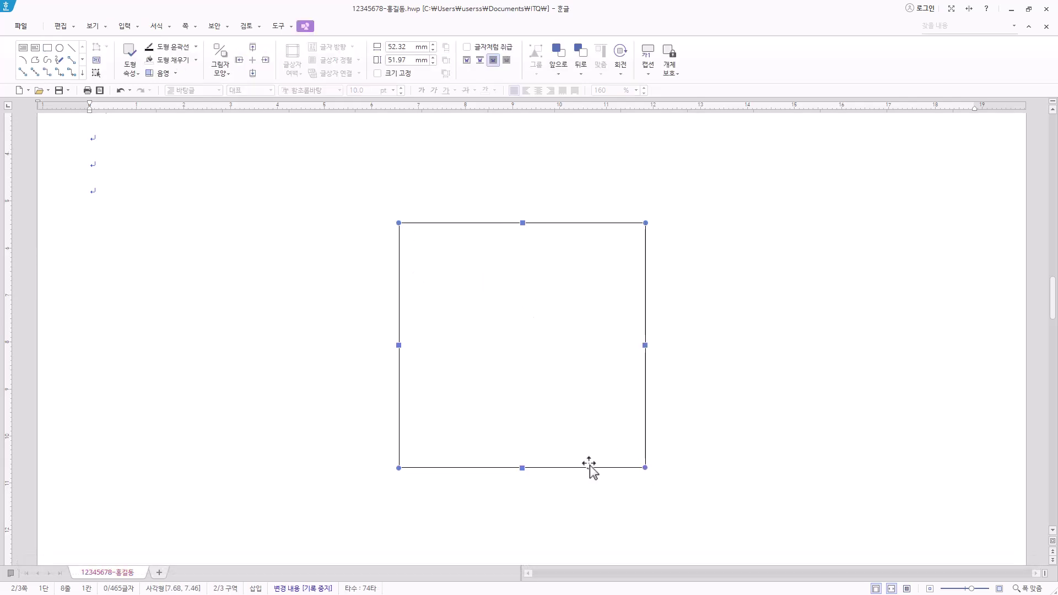
scroll(598, 461, "up", 4)
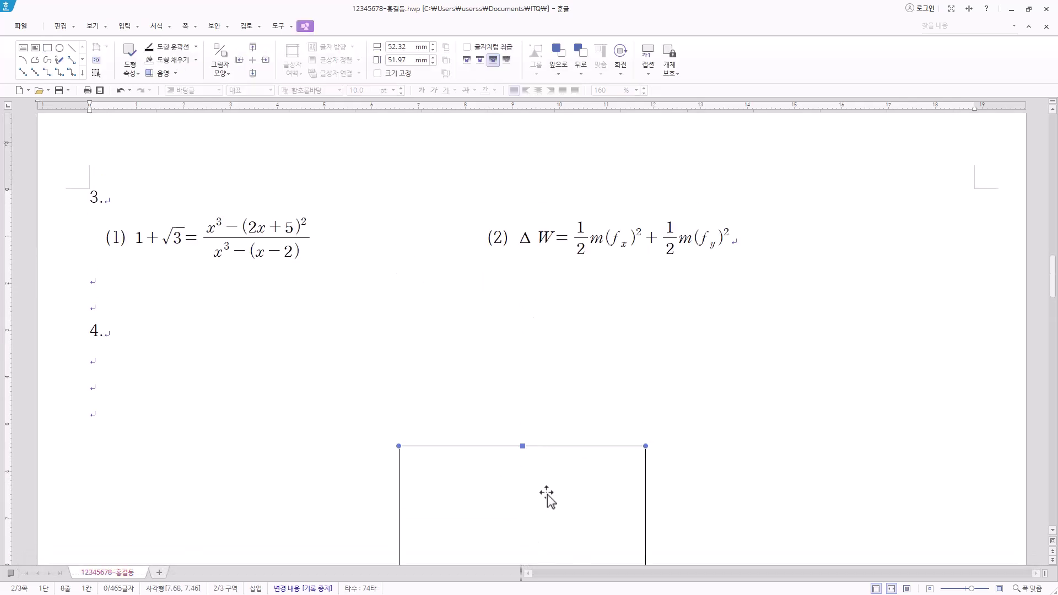
scroll(524, 498, "down", 1)
Step: Set the rectangle's width to 130 mm and its height to 145 mm in its object properties
right_click(584, 430)
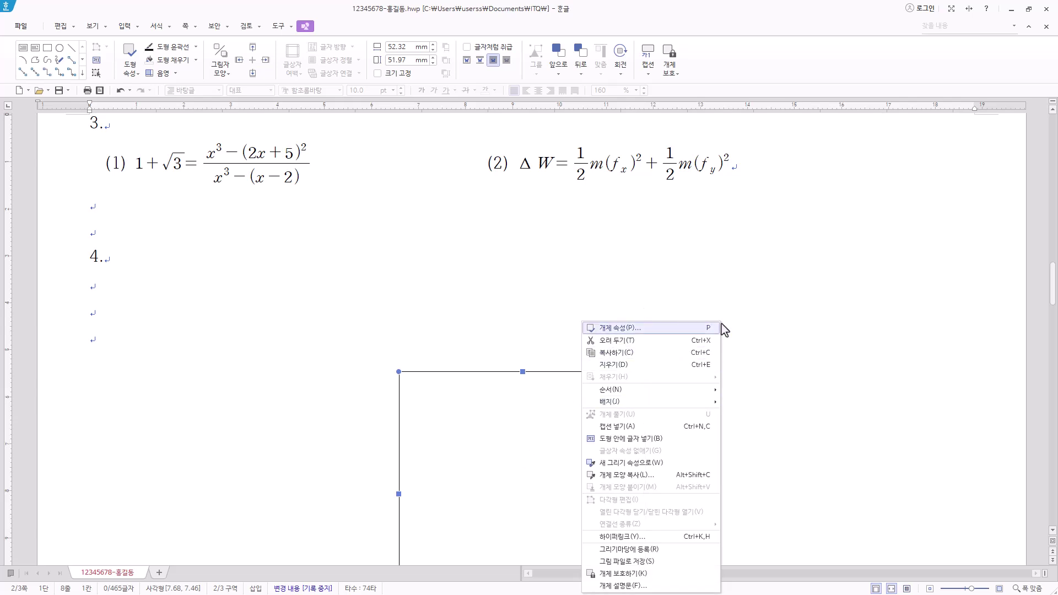
left_click(560, 420)
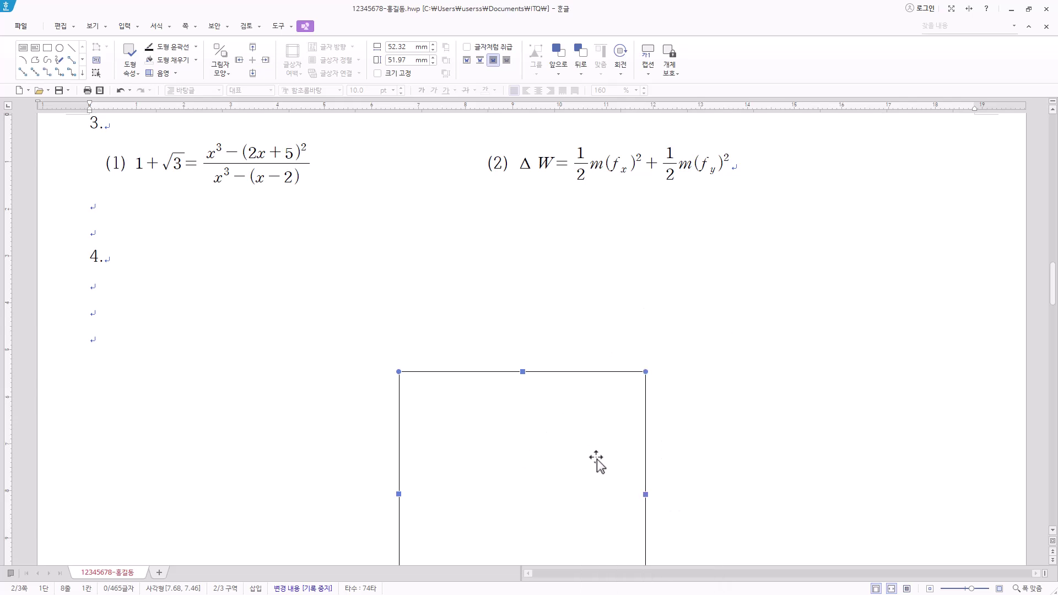
double_click(597, 459)
left_click(380, 149)
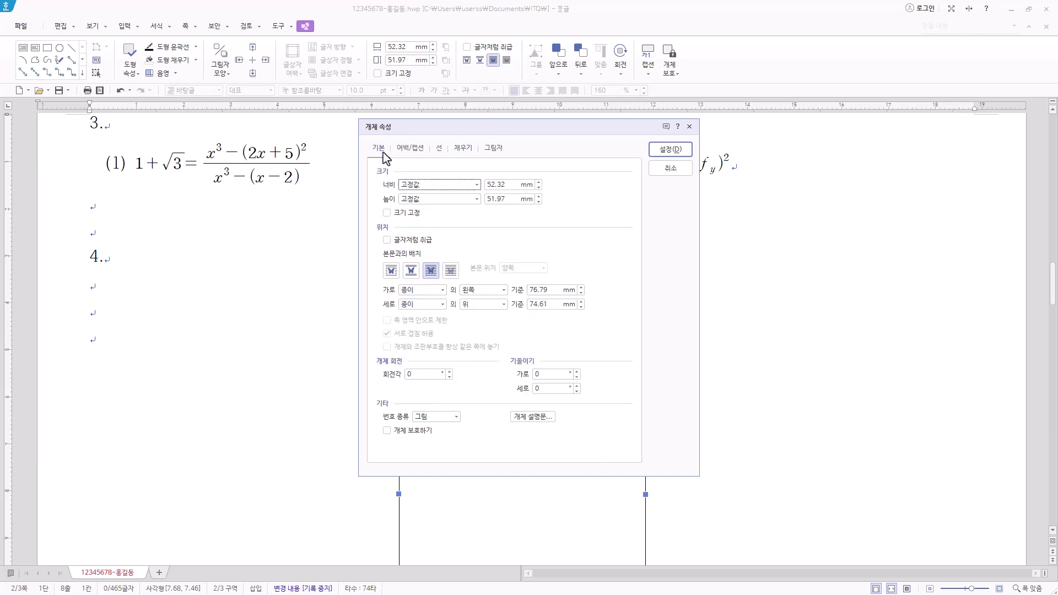
key("Tab")
type("130")
key("Tab")
key("Tab")
type("1")
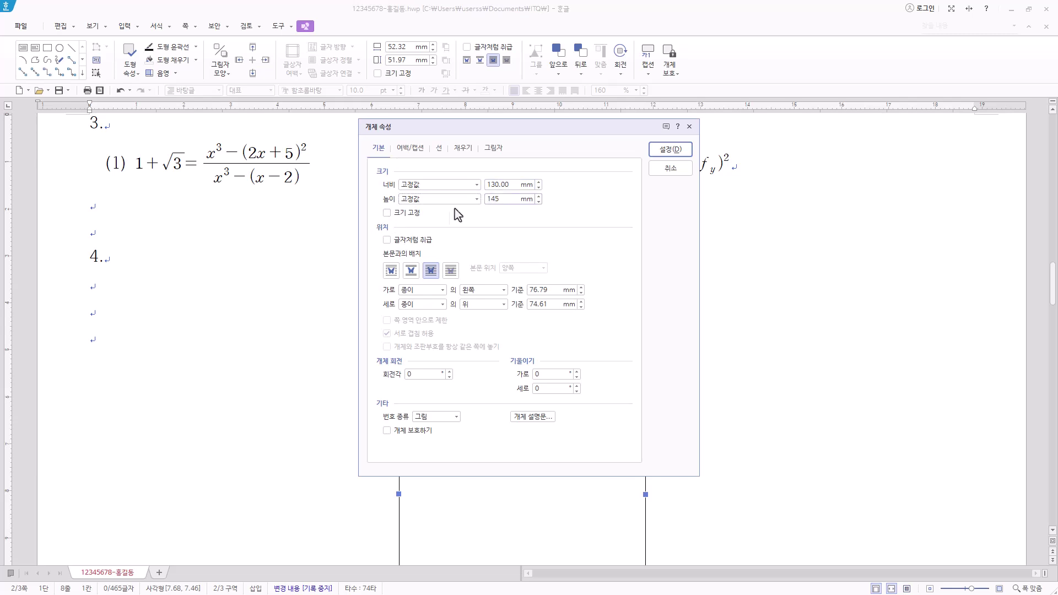
left_click(412, 214)
left_click(412, 213)
Step: Fill the large rectangle with sky blue as its face colour and apply the object properties
left_click(449, 143)
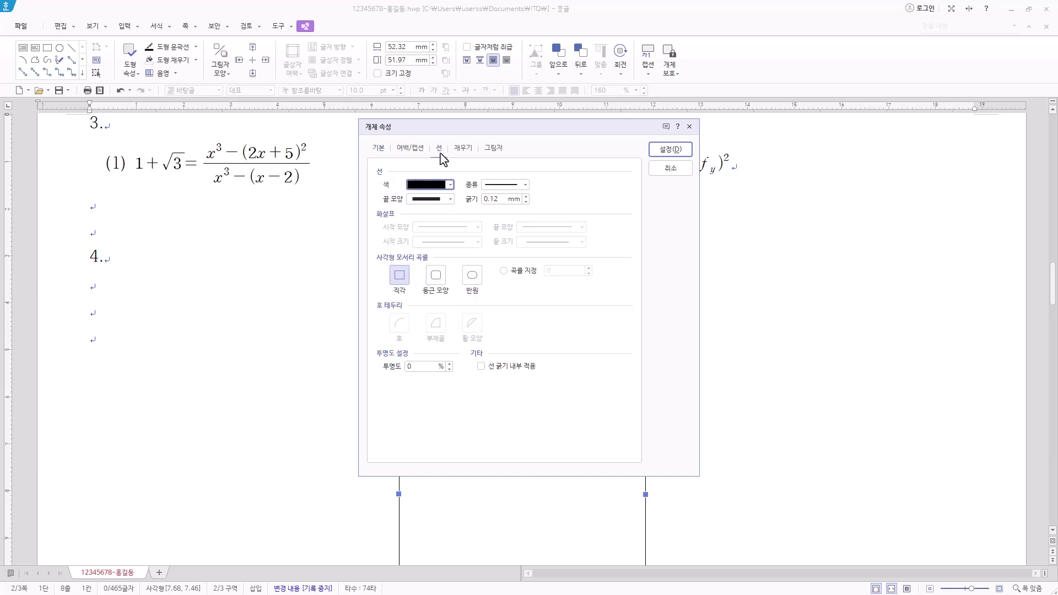
left_click_drag(461, 126, 626, 144)
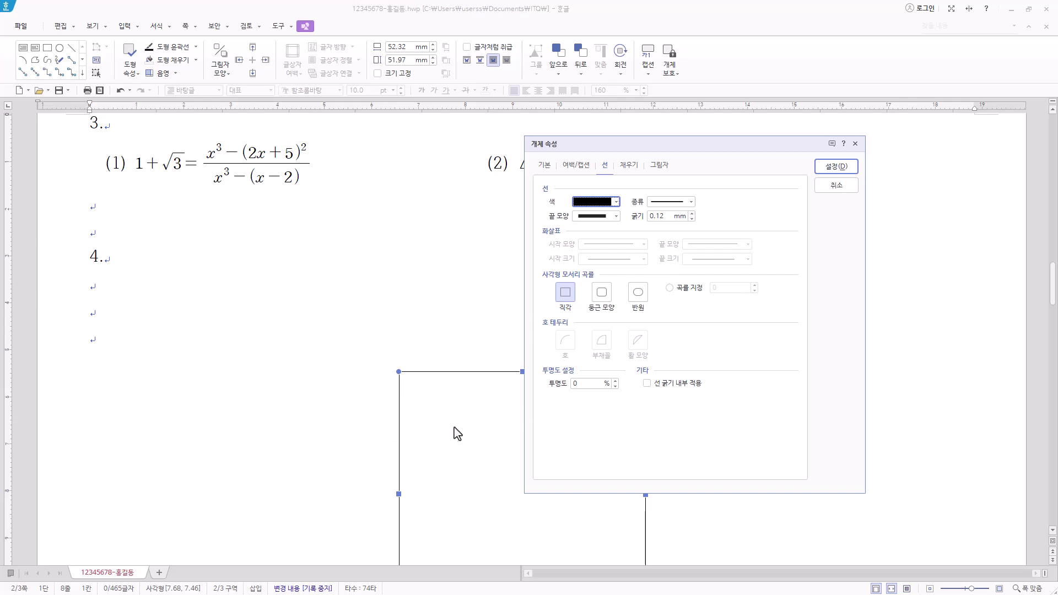
left_click(634, 168)
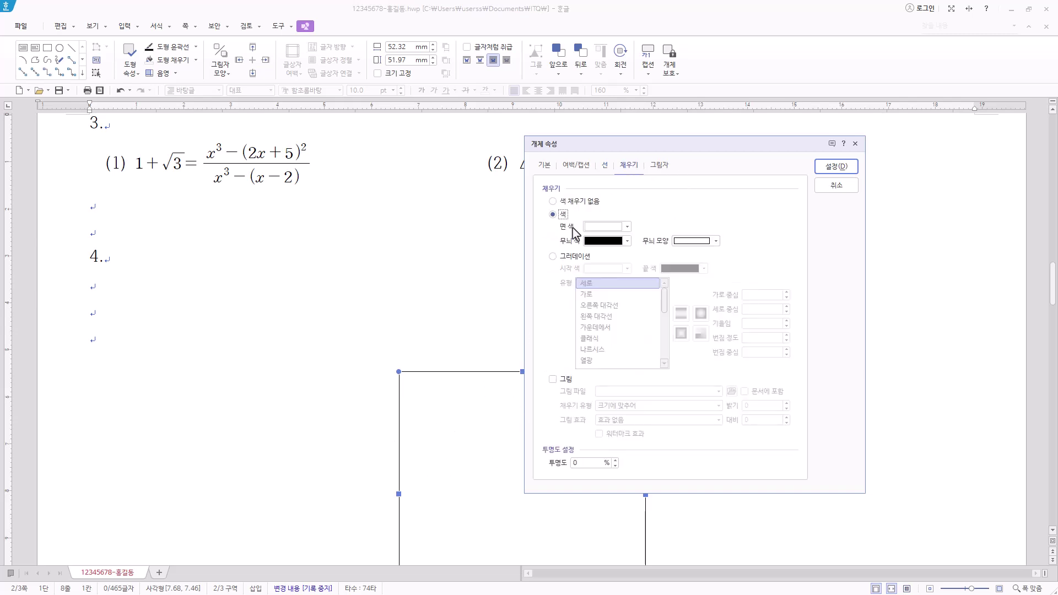
left_click(628, 227)
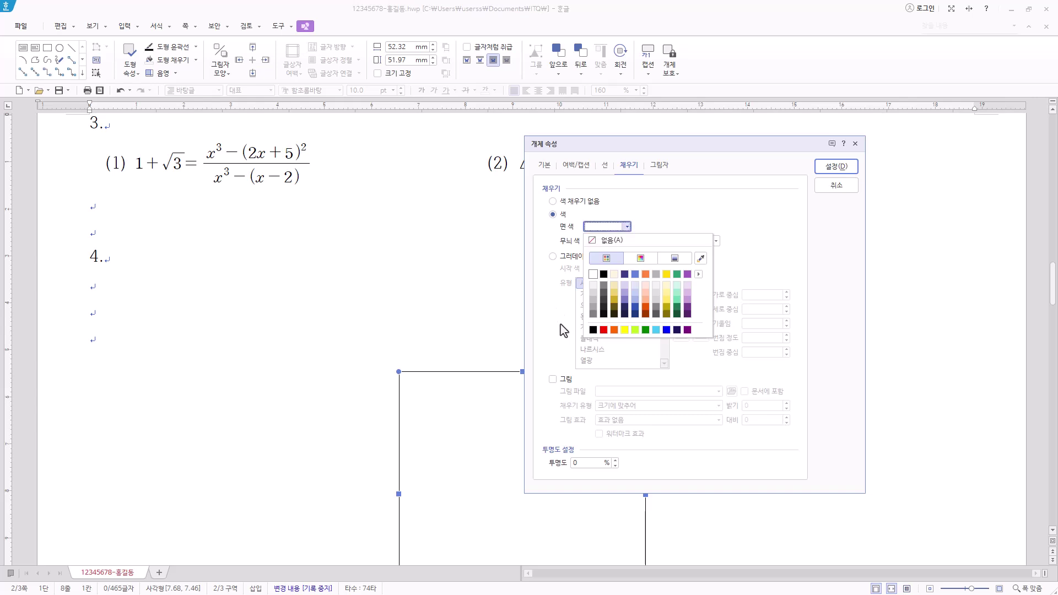
left_click(656, 330)
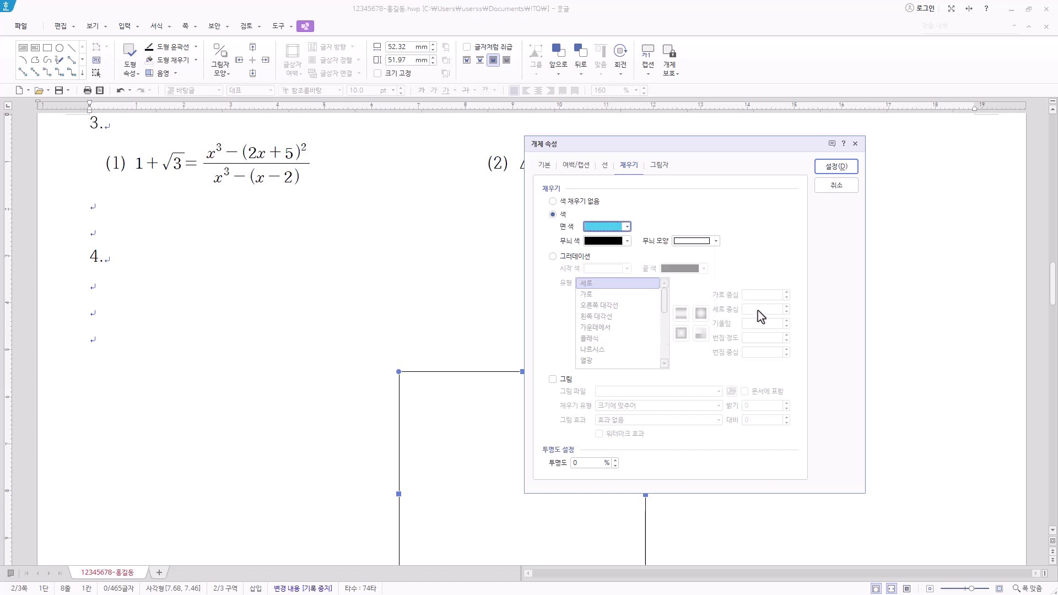
left_click(826, 173)
Step: Move the blue rectangle toward the page's horizontal centre, below the empty lines of item 4
scroll(732, 317, "down", 4)
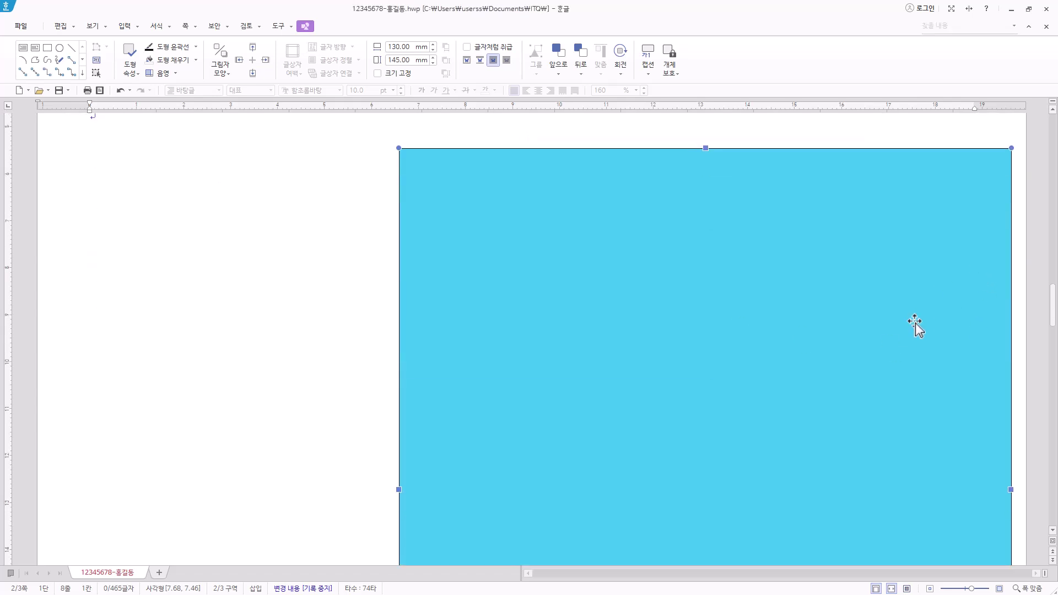
scroll(916, 323, "up", 3)
left_click_drag(756, 399, 604, 346)
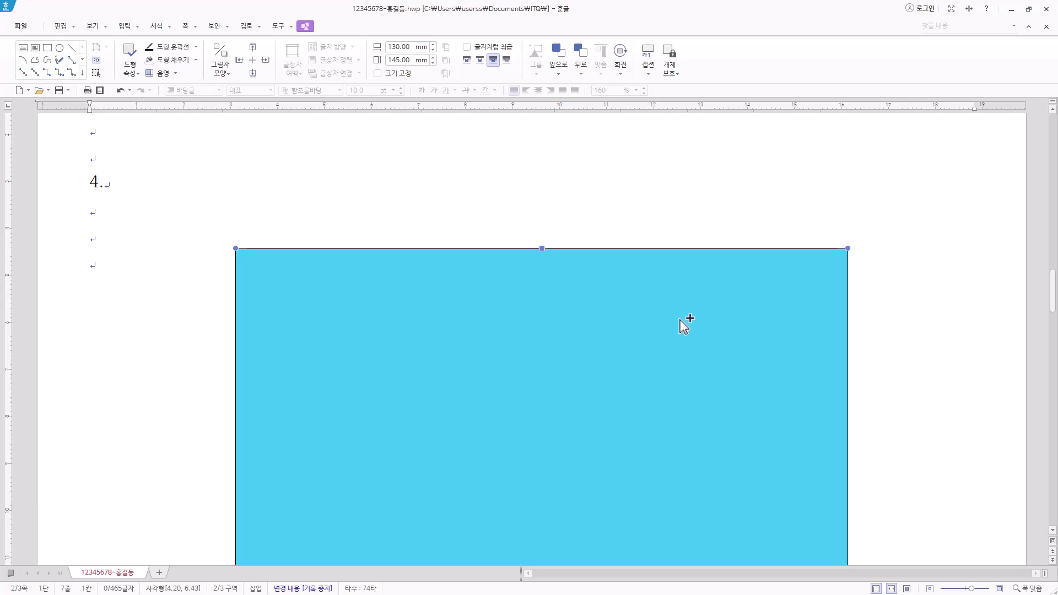
Step: Shift the blue rectangle slightly further down the page, keeping it horizontally centred and leaving room above its upper edge
scroll(690, 316, "down", 2)
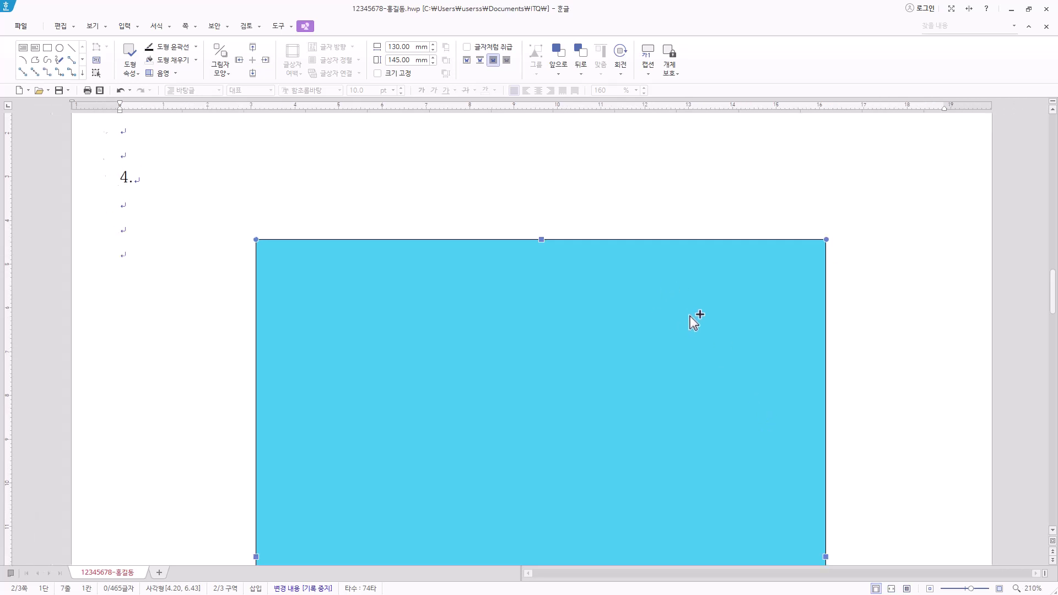
scroll(690, 316, "down", 6)
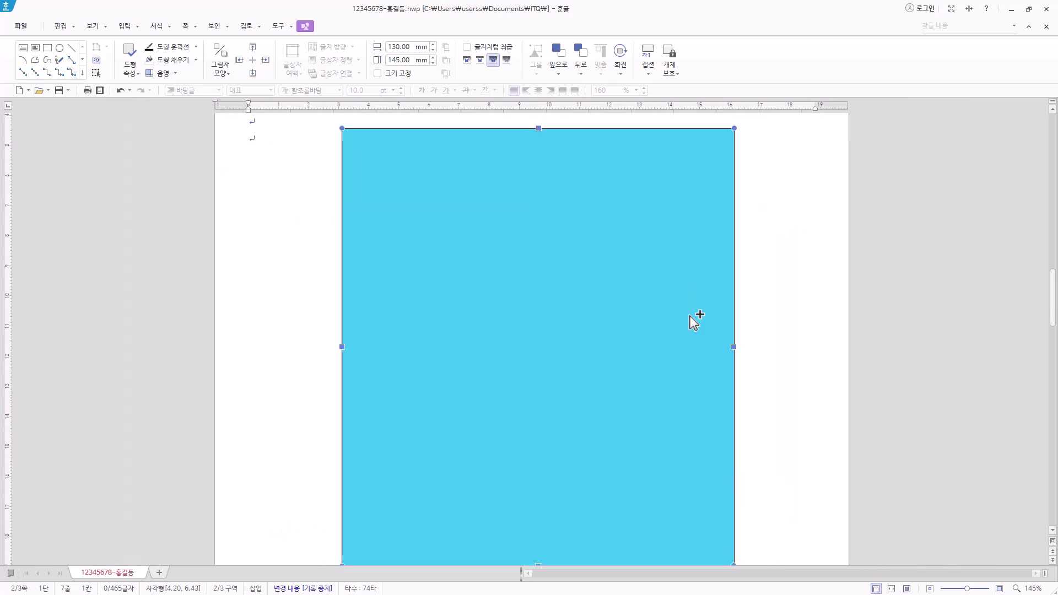
left_click(91, 27)
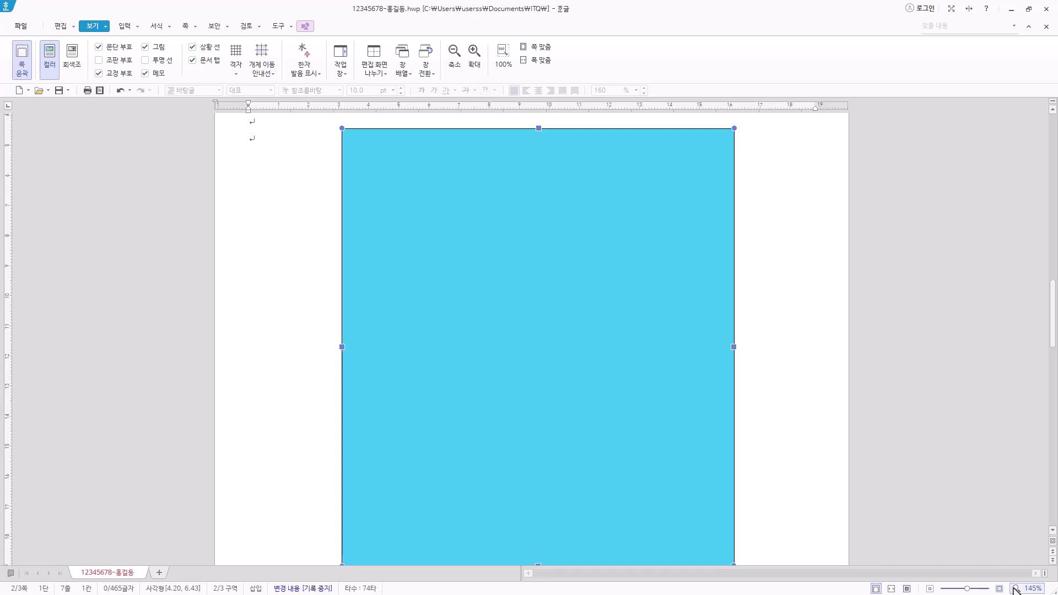
left_click(503, 58)
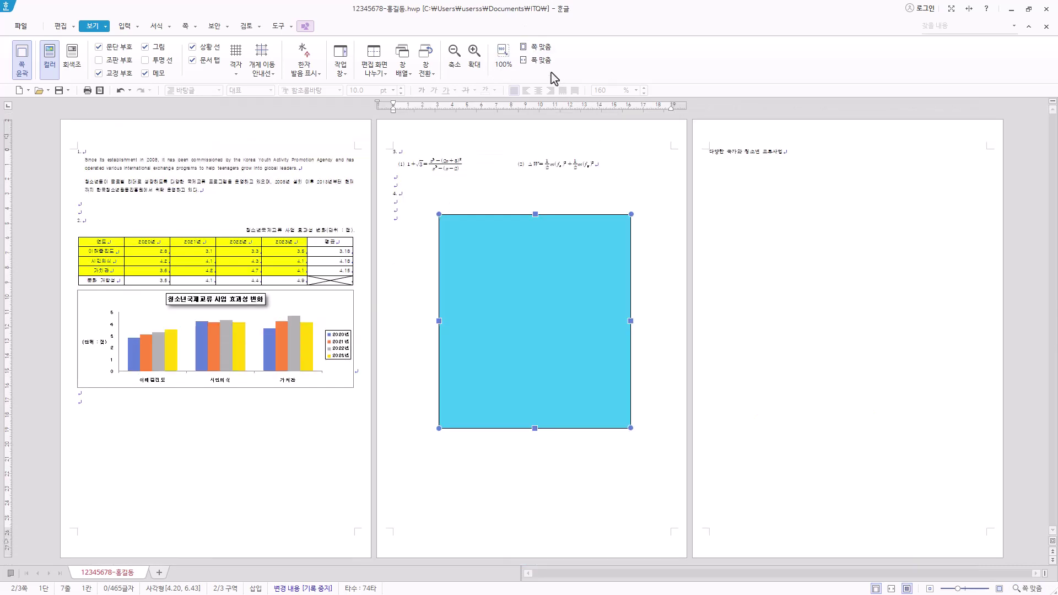
left_click(536, 59)
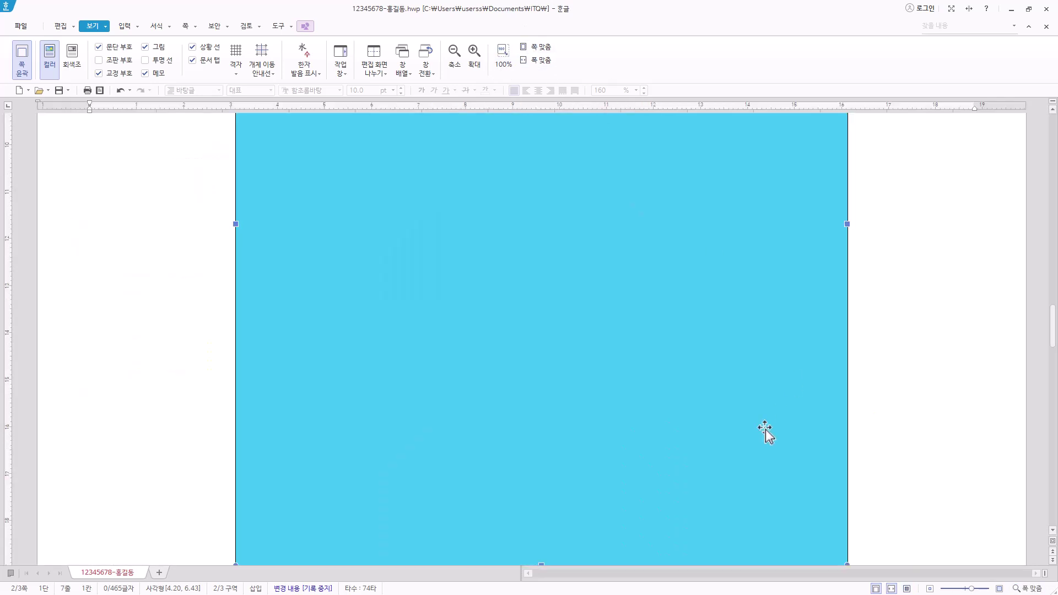
scroll(765, 428, "down", 8)
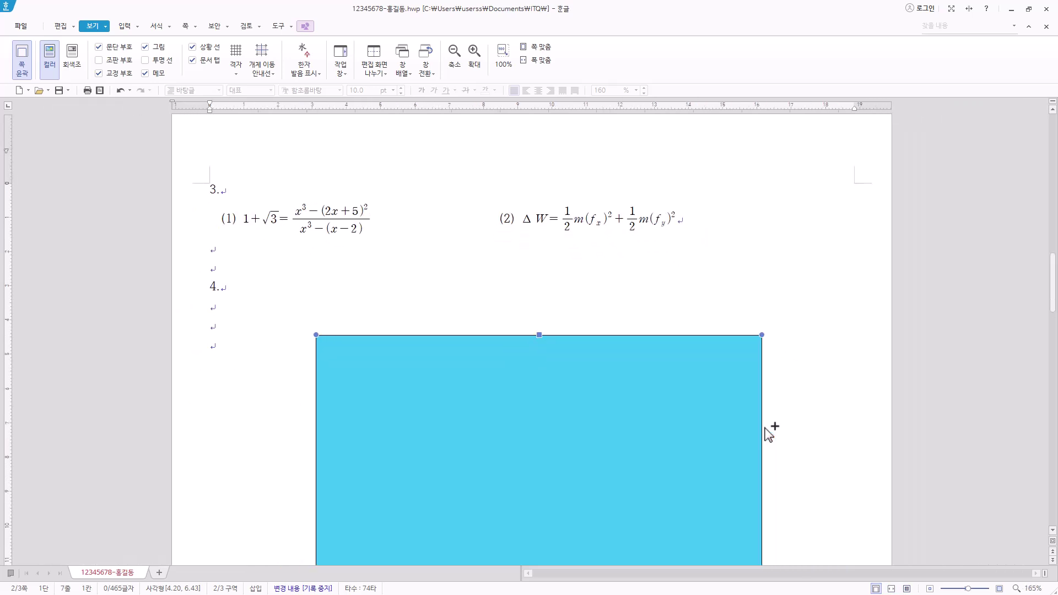
scroll(765, 428, "down", 3)
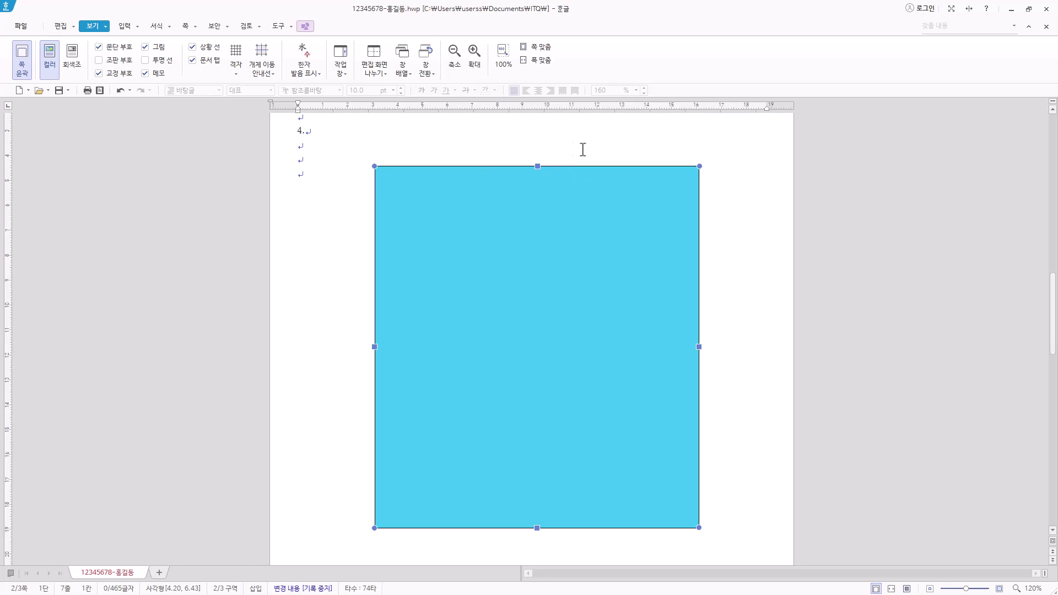
left_click_drag(596, 244, 596, 257)
scroll(597, 260, "down", 3)
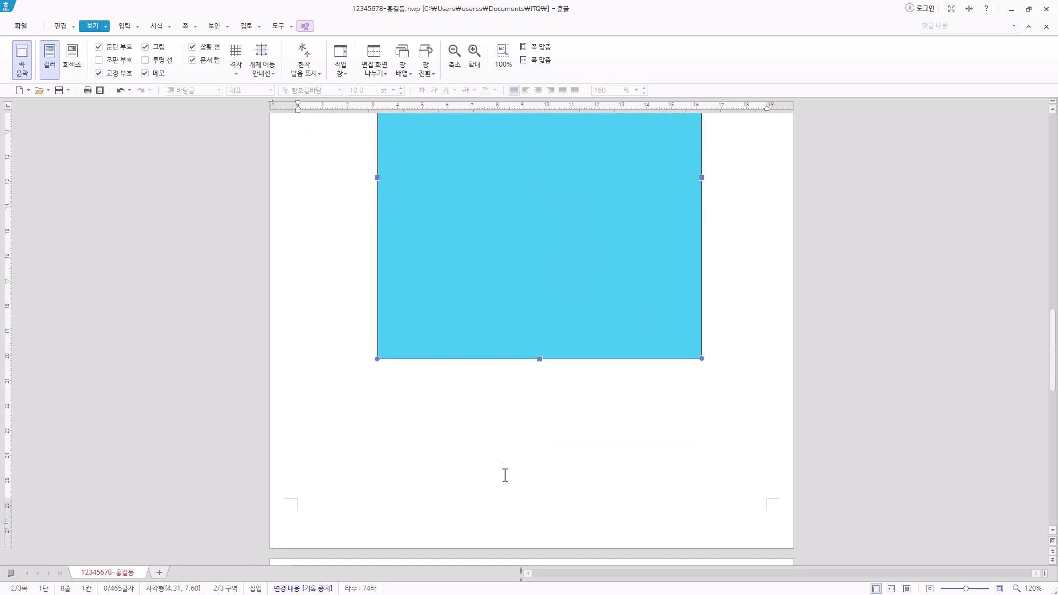
left_click_drag(557, 299, 567, 323)
scroll(577, 319, "up", 3)
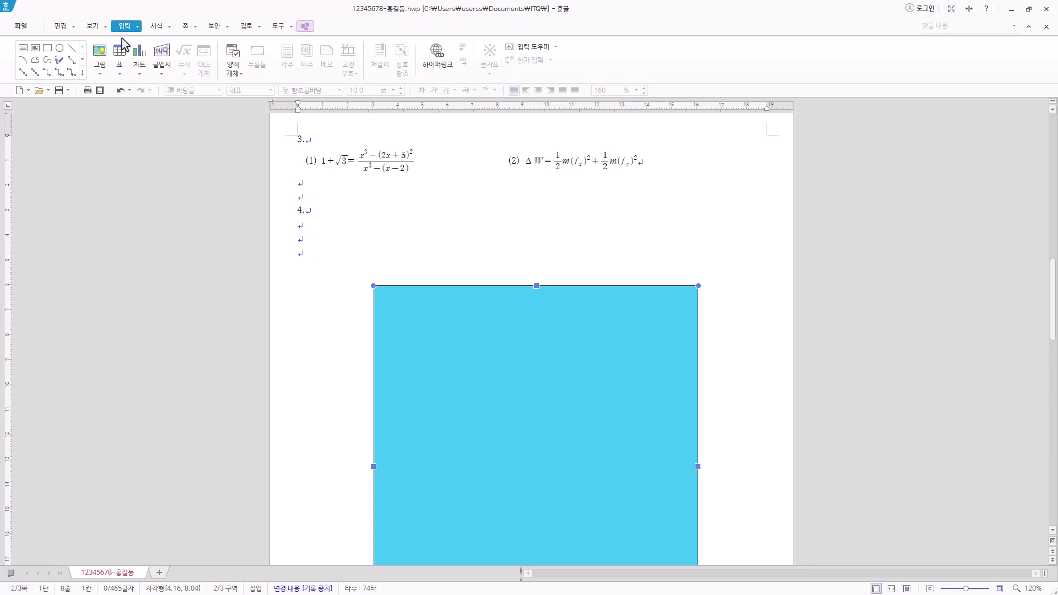
Step: Draw a wide text box across the blue rectangle's upper edge and enter "건강하고 행복한 청소년활동" in it
left_click(24, 57)
left_click_drag(391, 258, 684, 299)
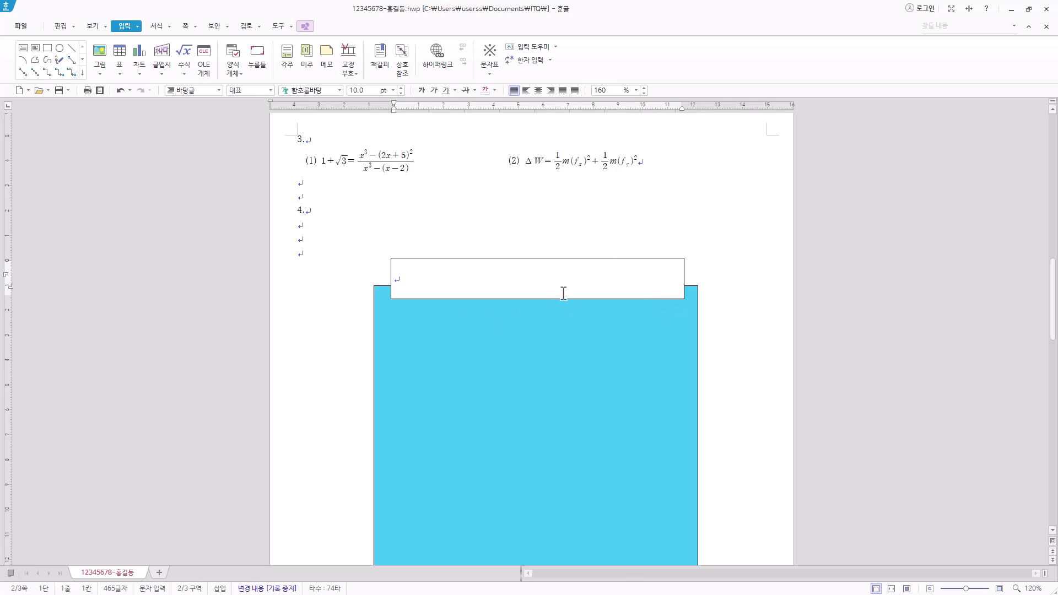
type("건강하고 행복한 청소년활동")
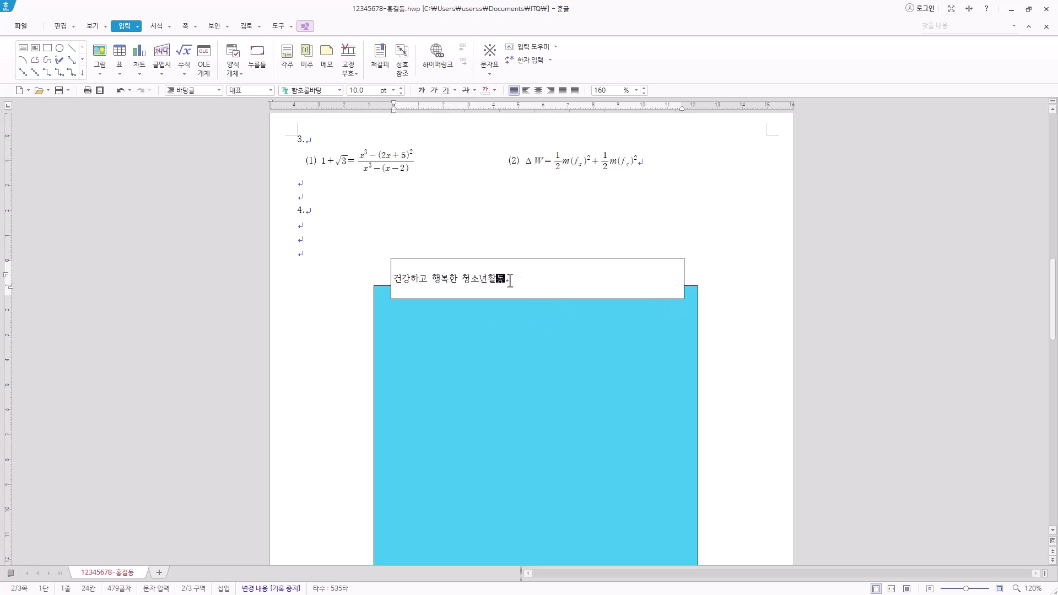
left_click_drag(510, 281, 385, 277)
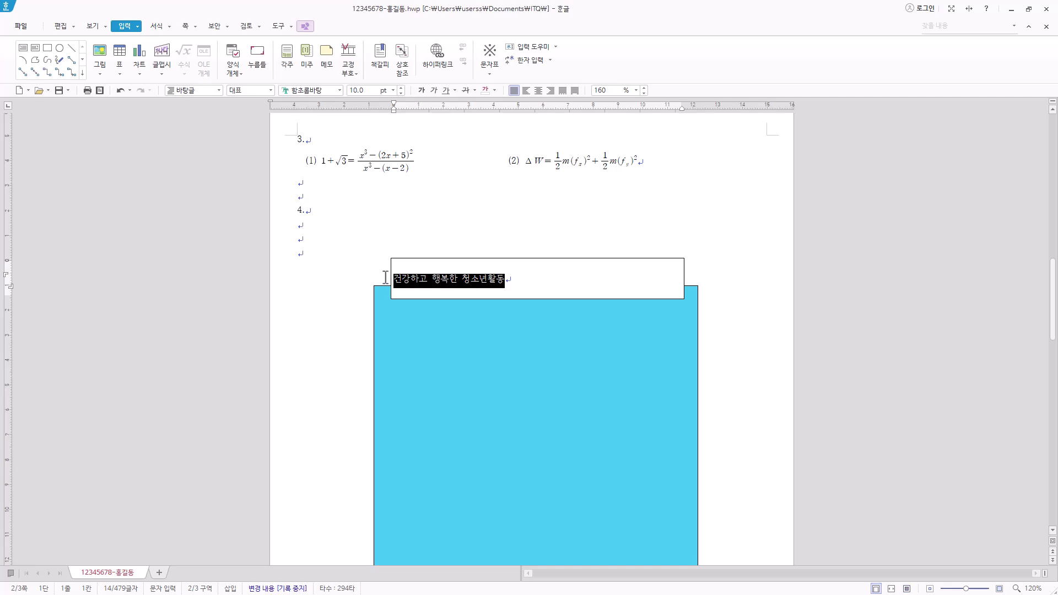
left_click(519, 279)
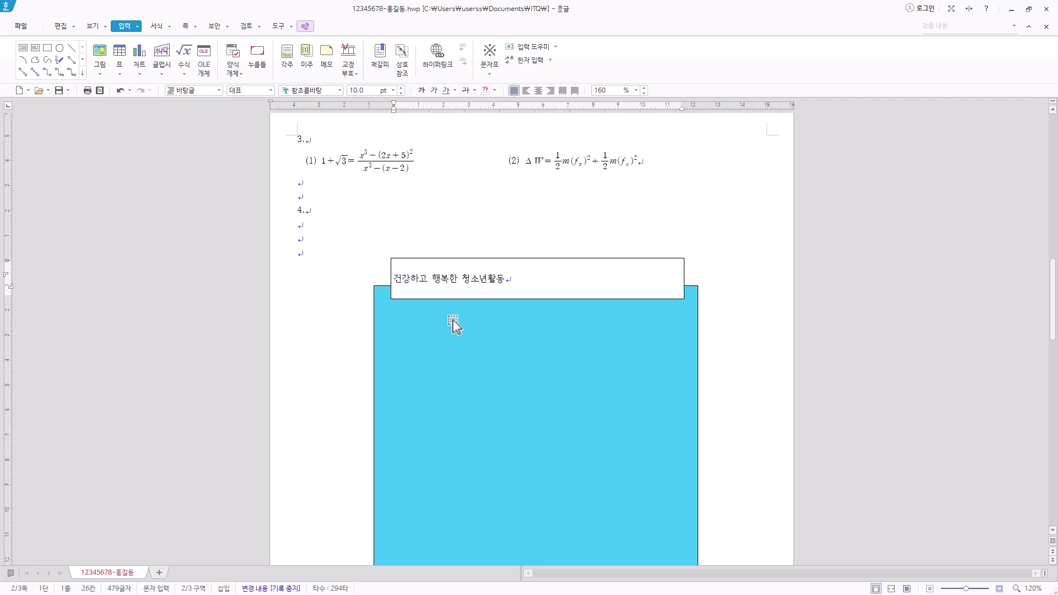
Step: Set the text box's width to 115 mm and its height to 17 mm in its object properties
left_click(541, 300)
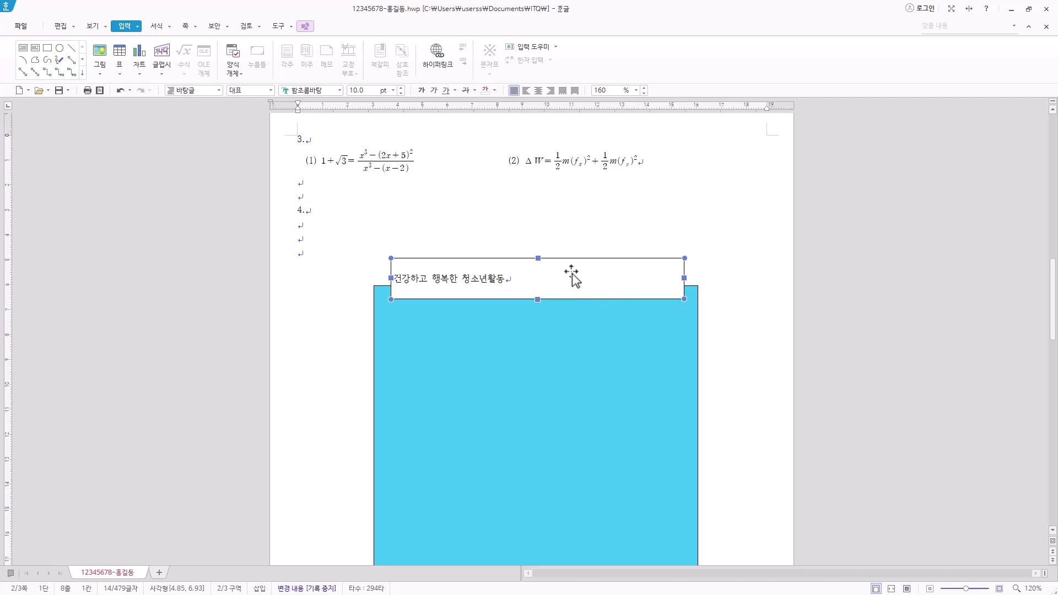
double_click(585, 294)
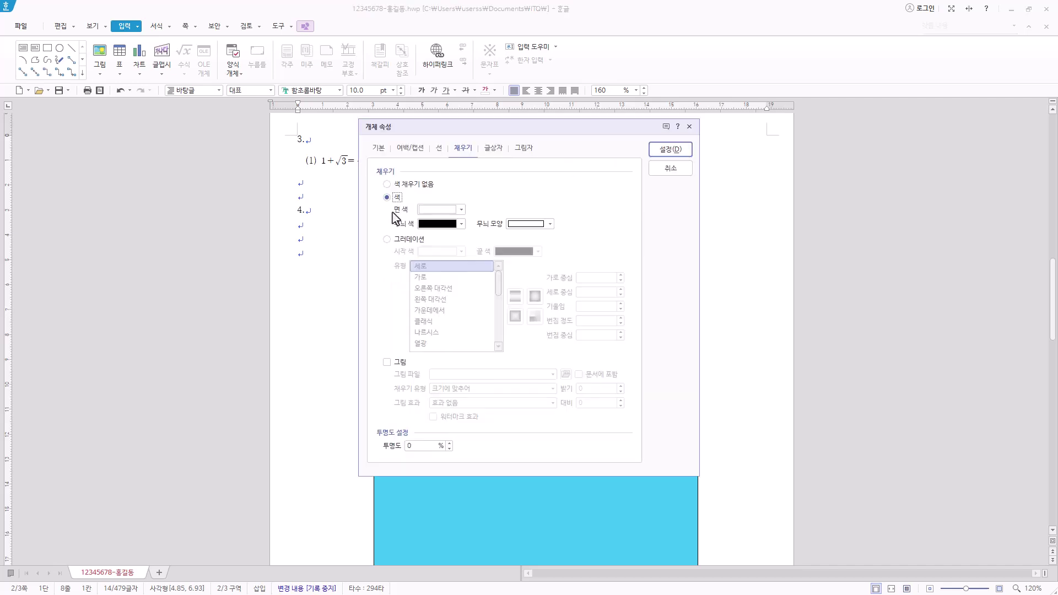
left_click(380, 149)
key("Tab")
type("11")
key("Tab")
key("Tab")
type("1")
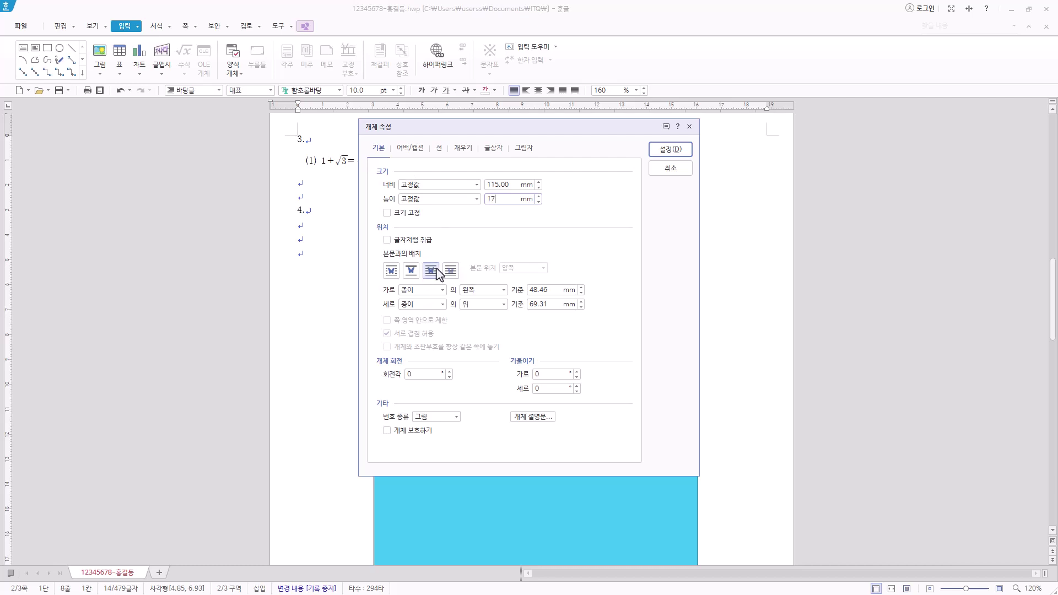
Step: Give the text box semicircular (반원) corners and a blue face colour, and apply the object properties
left_click(434, 150)
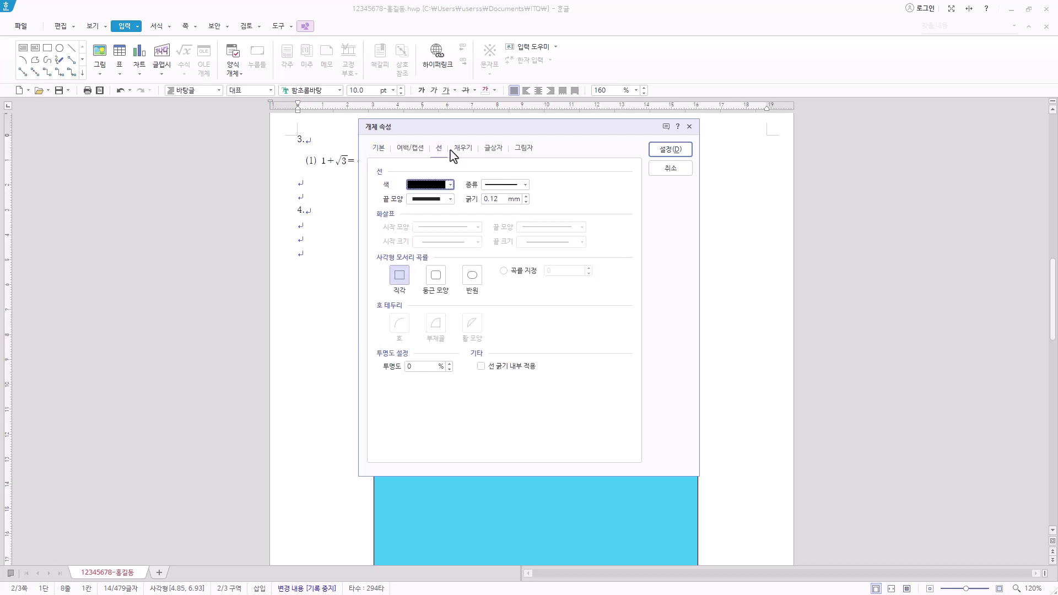
left_click_drag(522, 125, 652, 94)
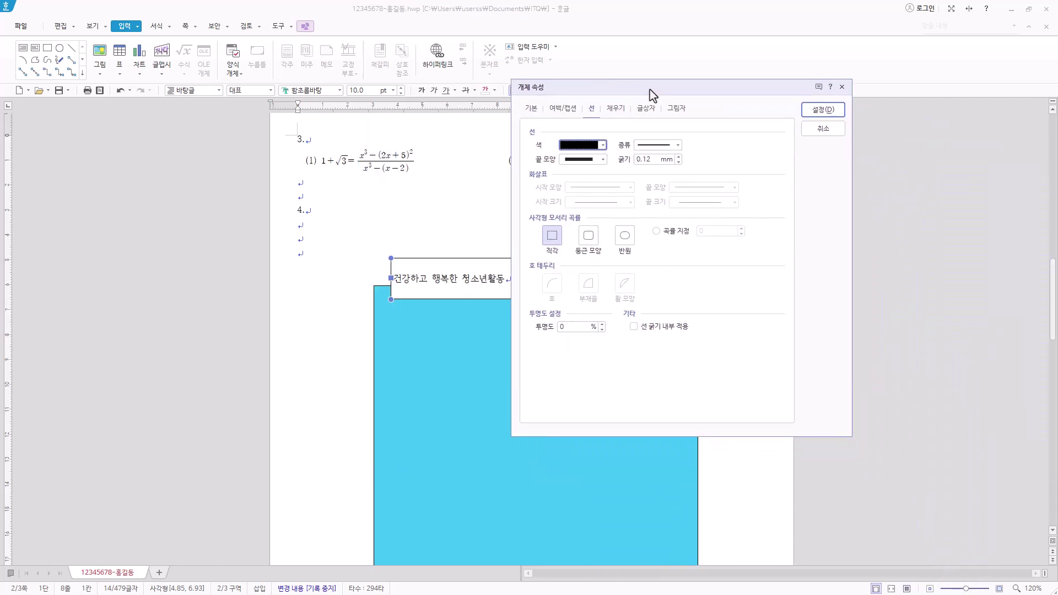
left_click(629, 241)
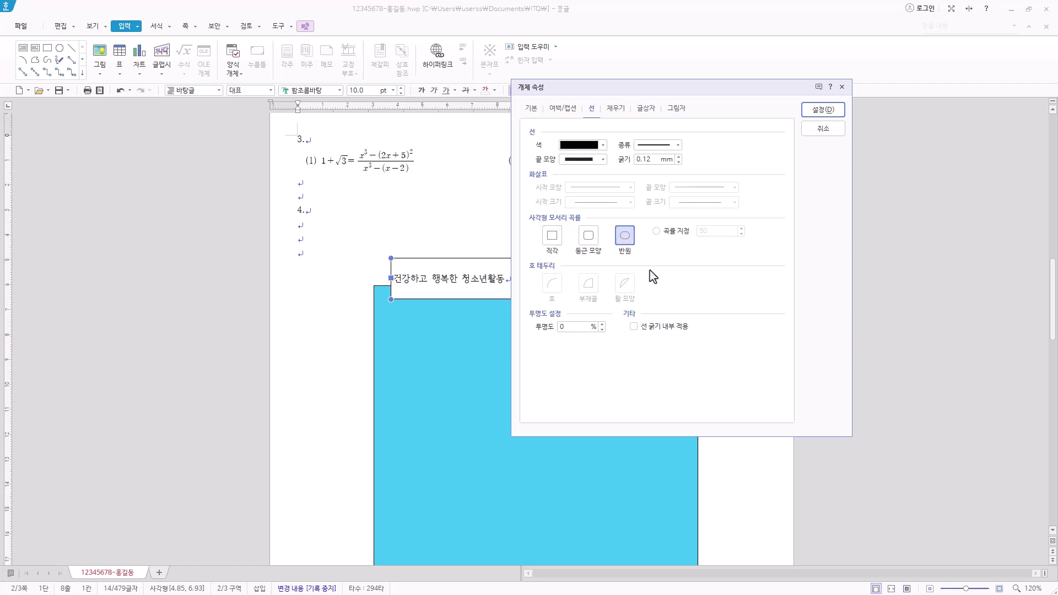
left_click(616, 109)
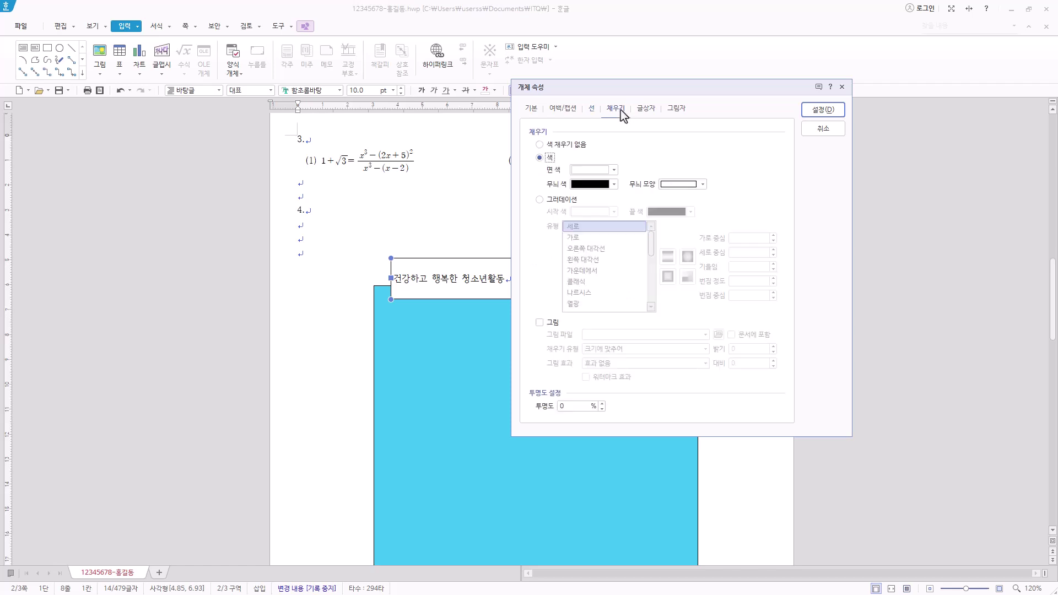
left_click(614, 170)
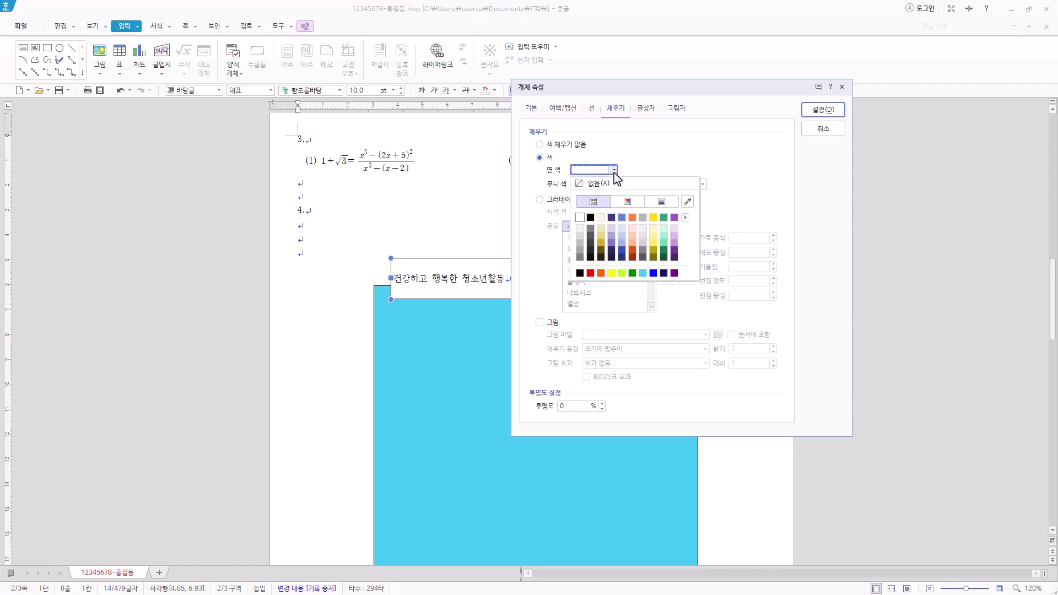
left_click(653, 273)
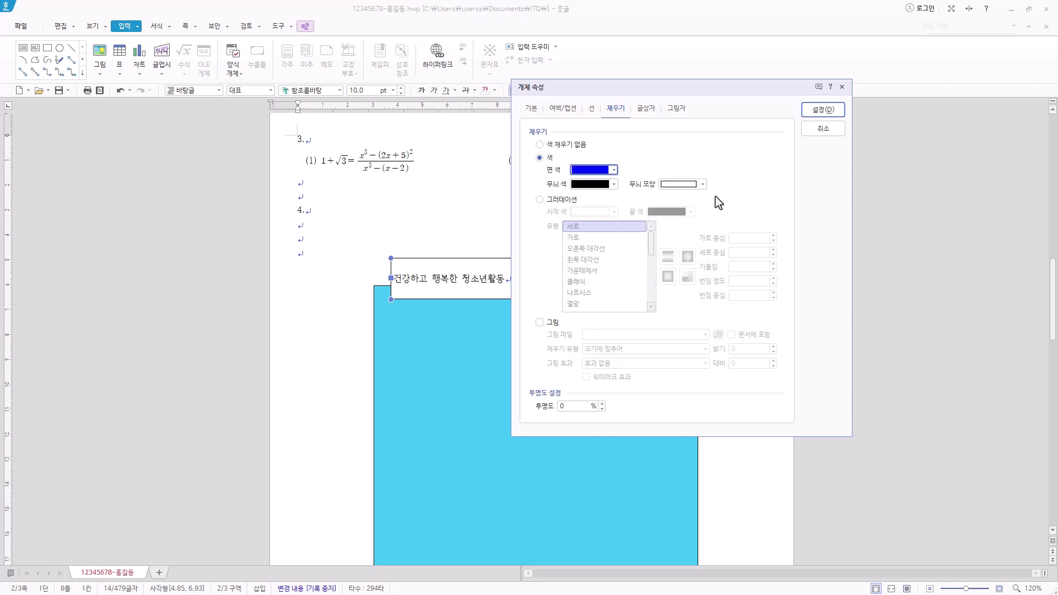
left_click(824, 110)
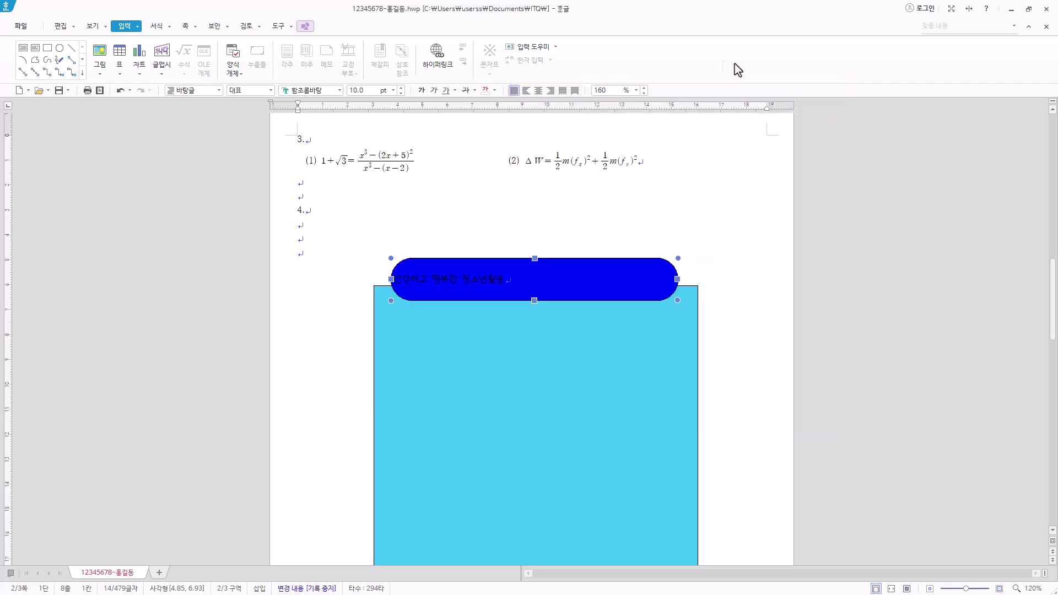
Step: Format the text box's title in 돋움 at 22 pt and centre it
left_click(323, 93)
type("돋")
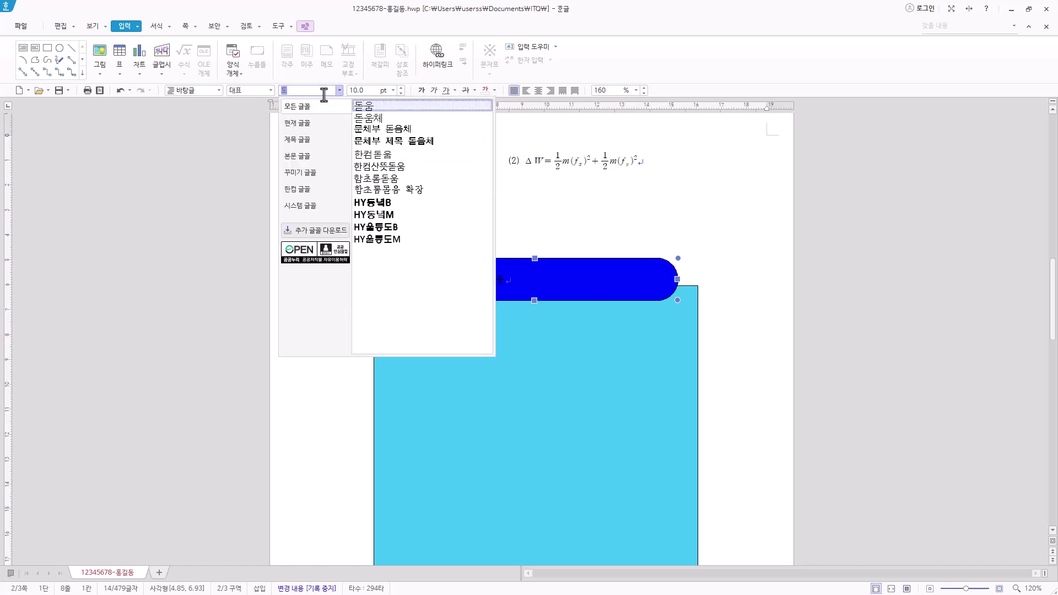
left_click(397, 108)
left_click(393, 90)
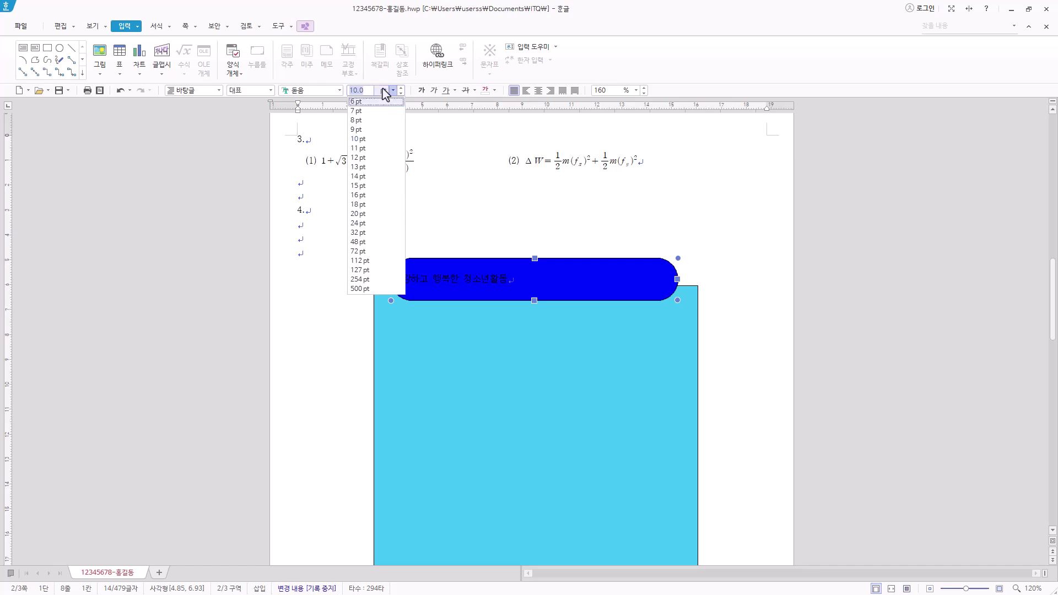
left_click(394, 90)
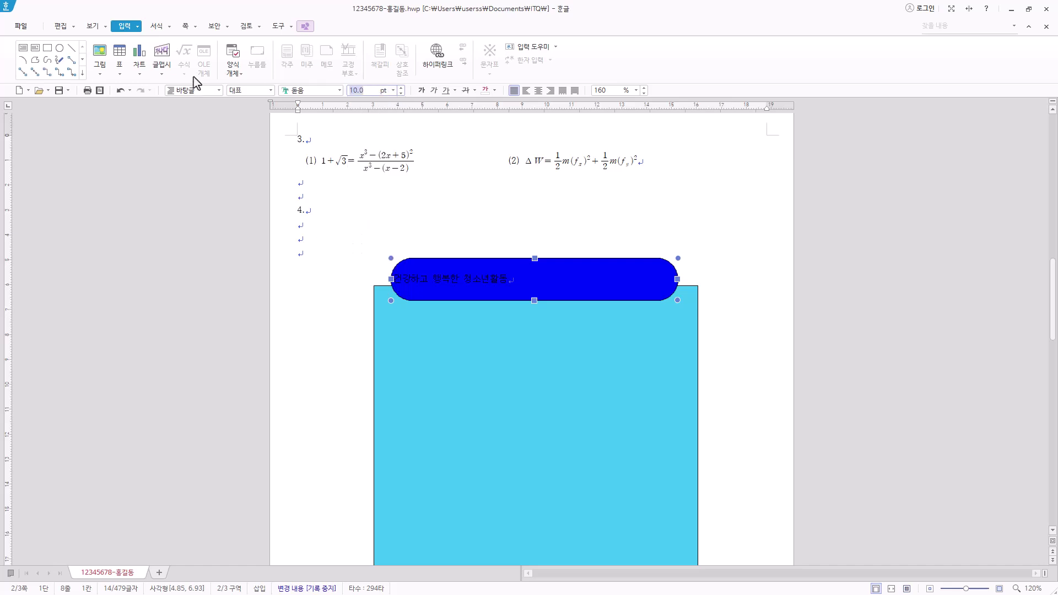
key("Return")
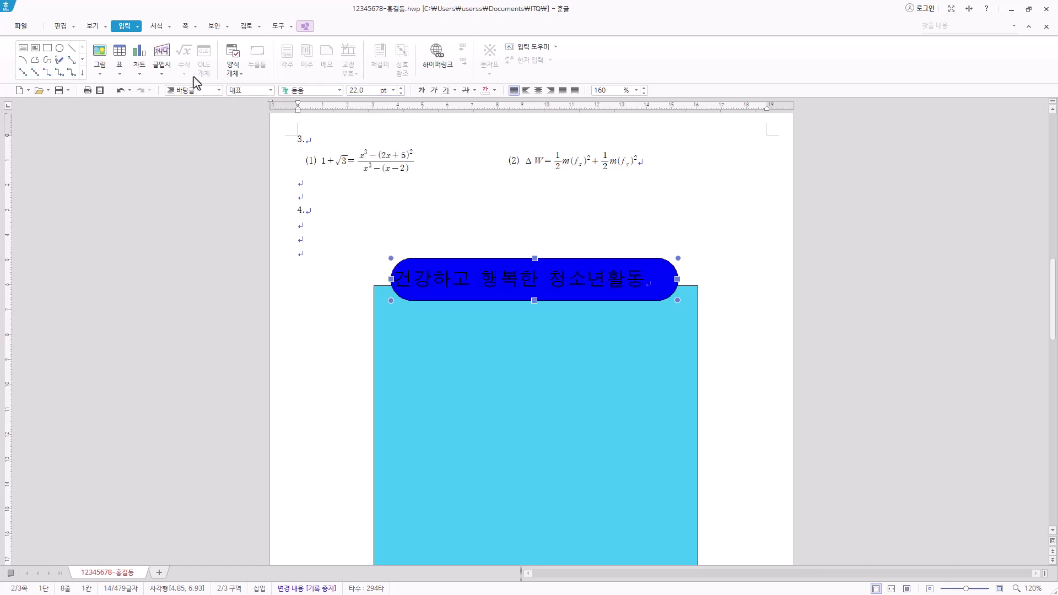
left_click(540, 95)
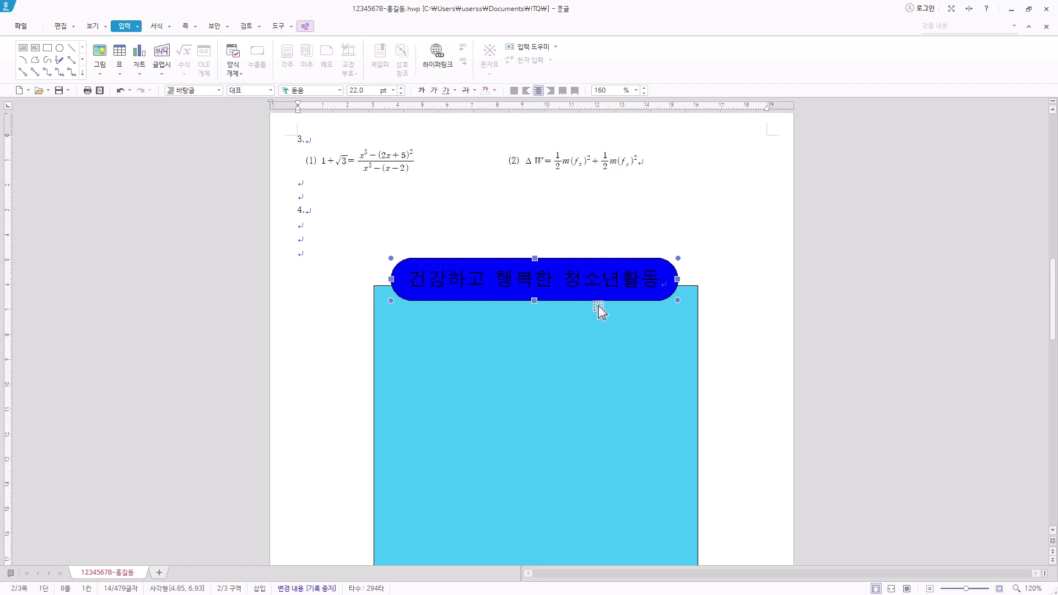
Step: Set the font colour of the title in the blue text box to white
left_click(496, 89)
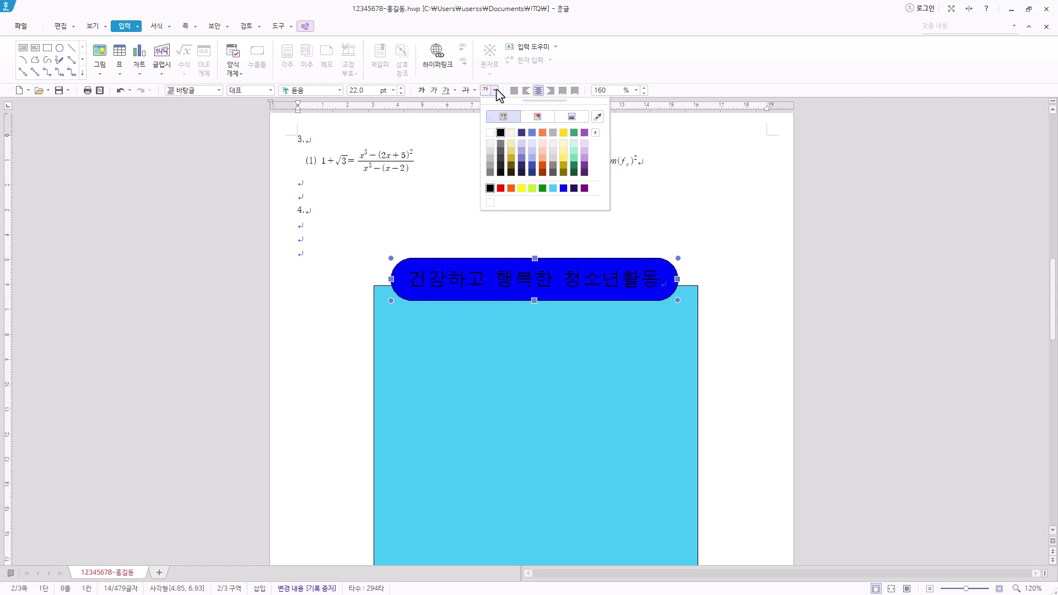
left_click(595, 133)
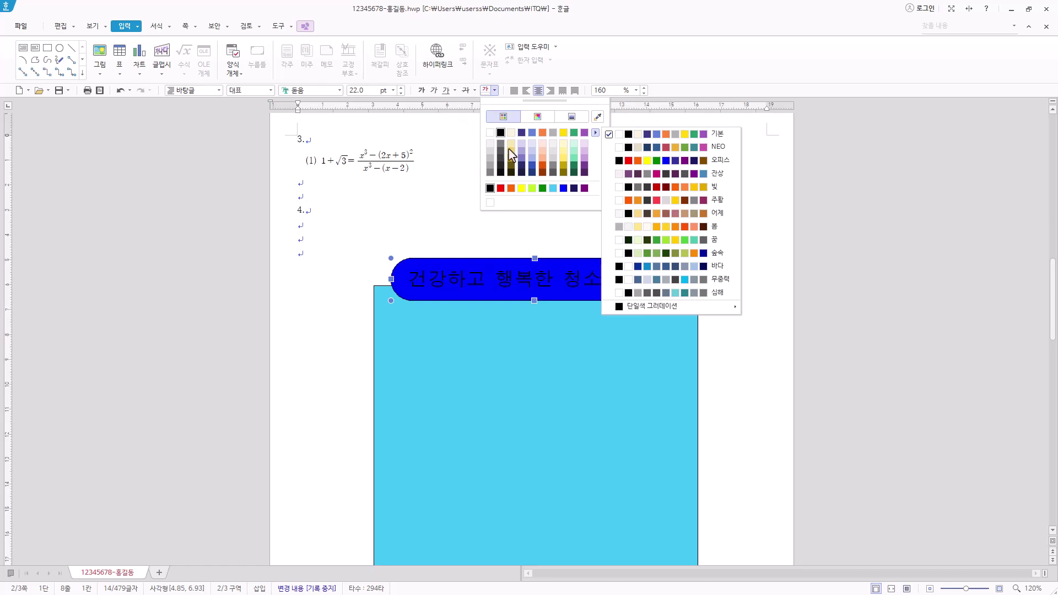
key("Escape")
left_click(494, 90)
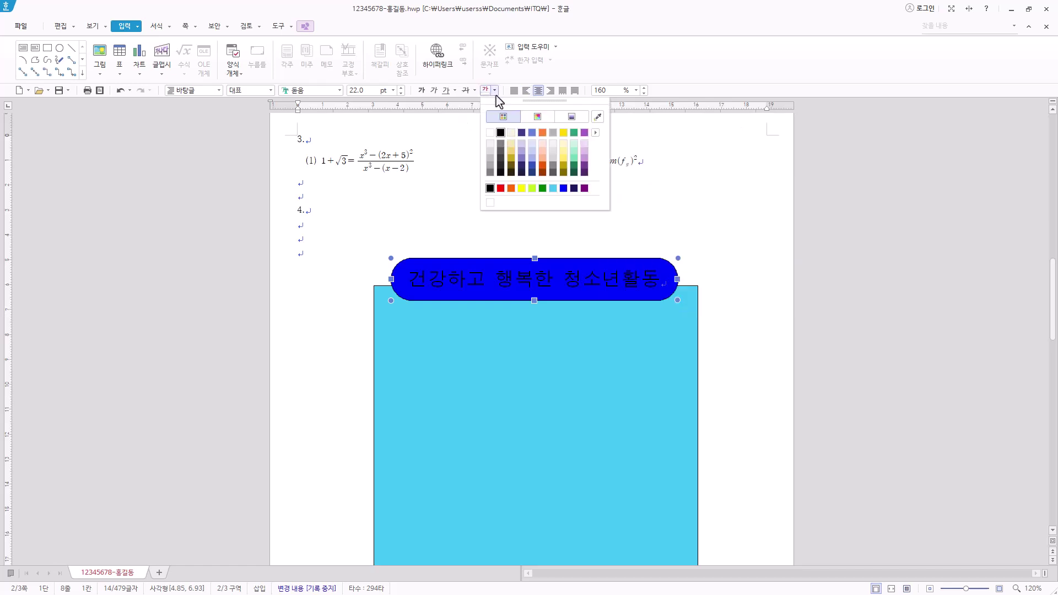
left_click(538, 117)
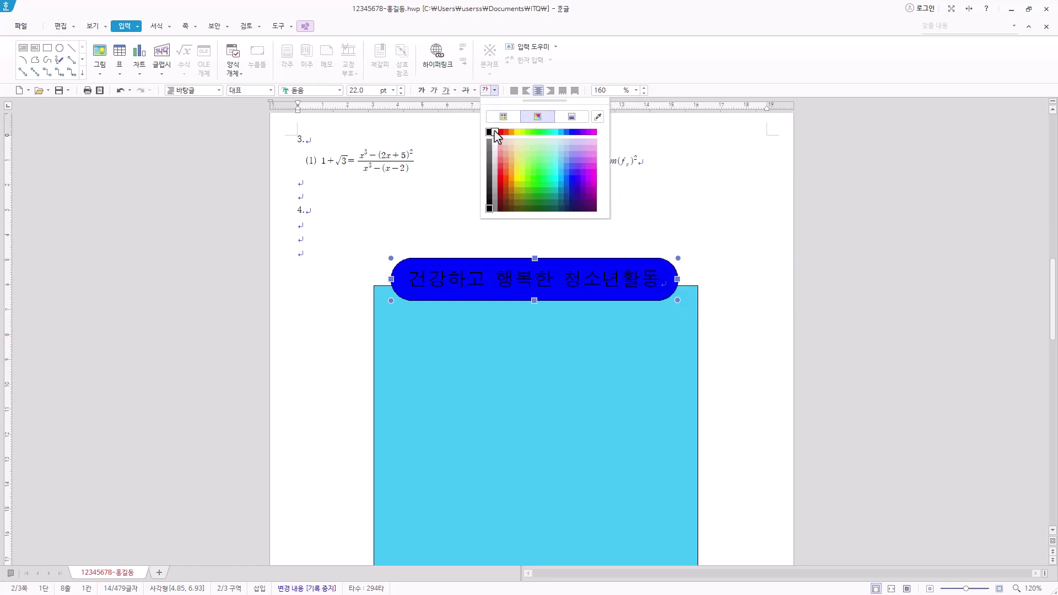
left_click(505, 116)
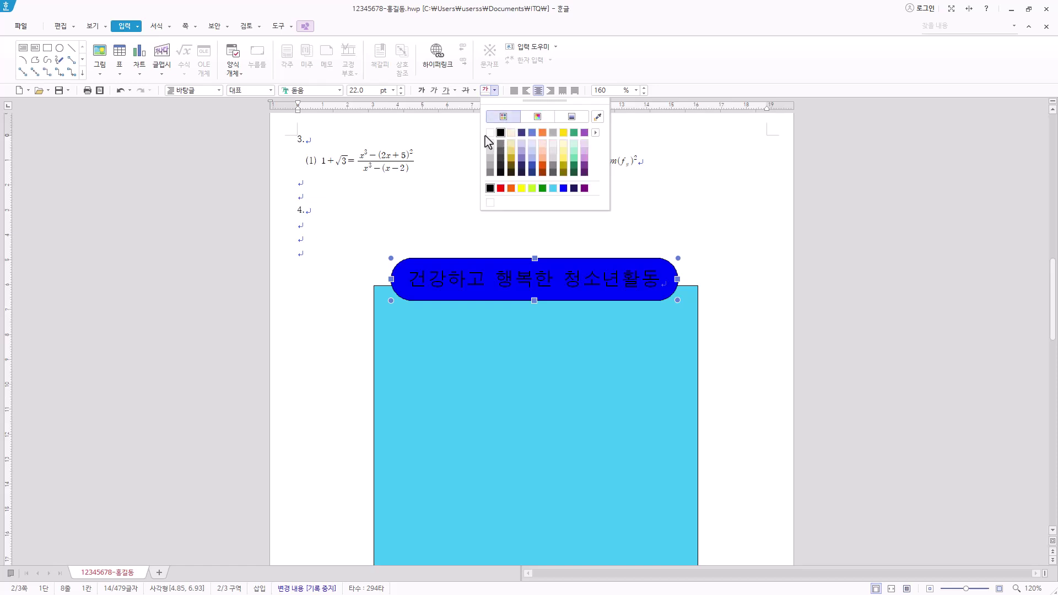
left_click(491, 135)
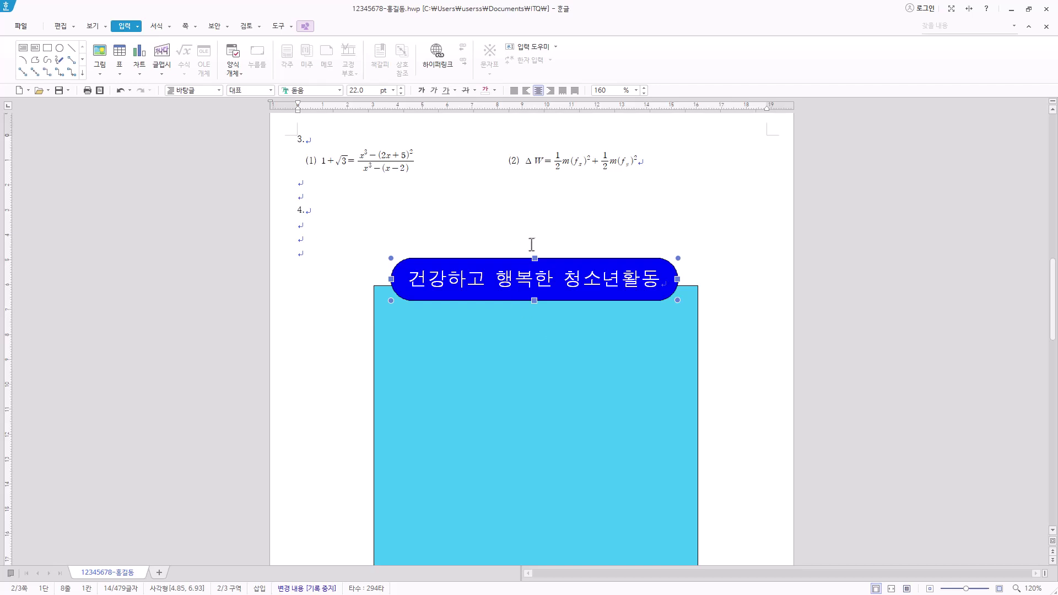
Step: Align the title to the centre of its text box both horizontally and vertically
left_click(306, 26)
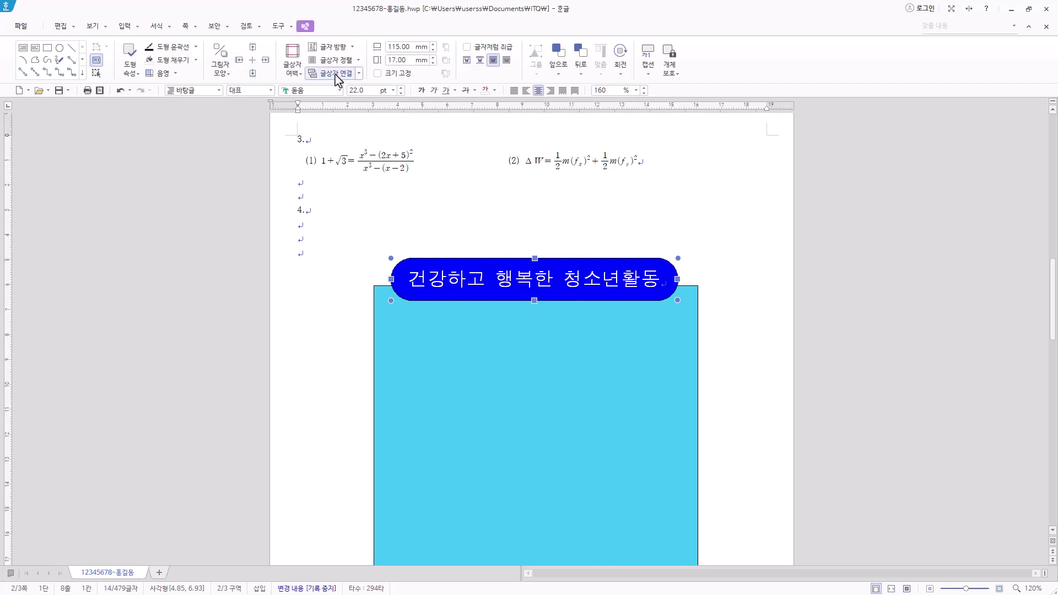
left_click(347, 59)
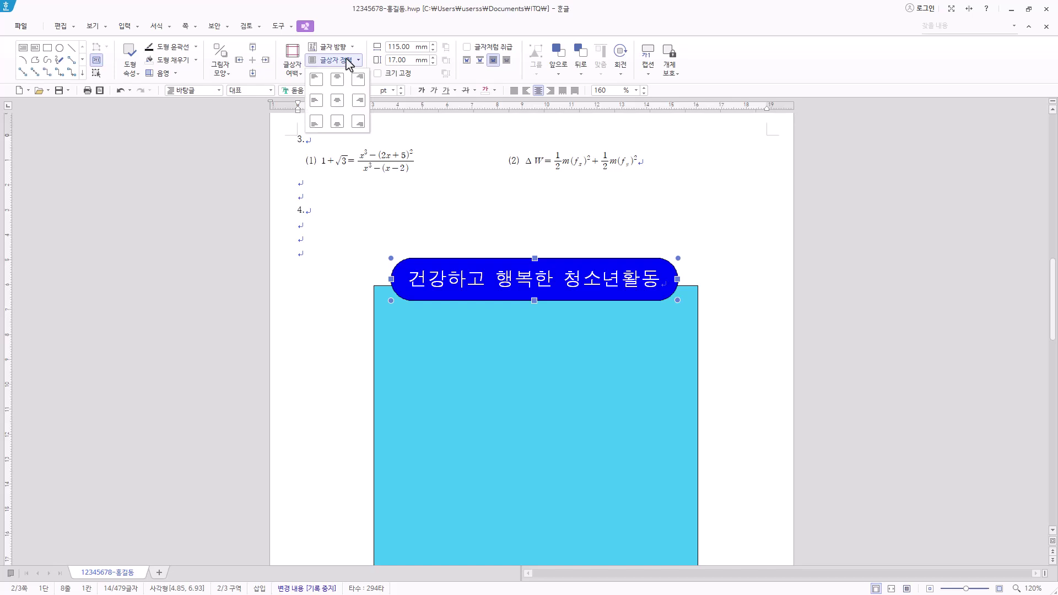
left_click(337, 101)
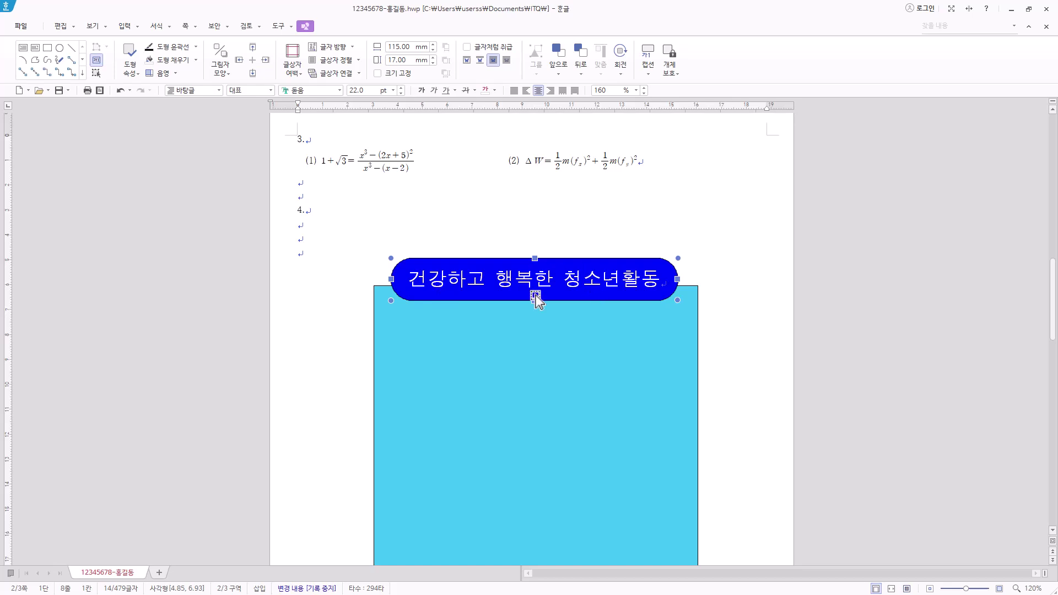
left_click(513, 90)
left_click(358, 59)
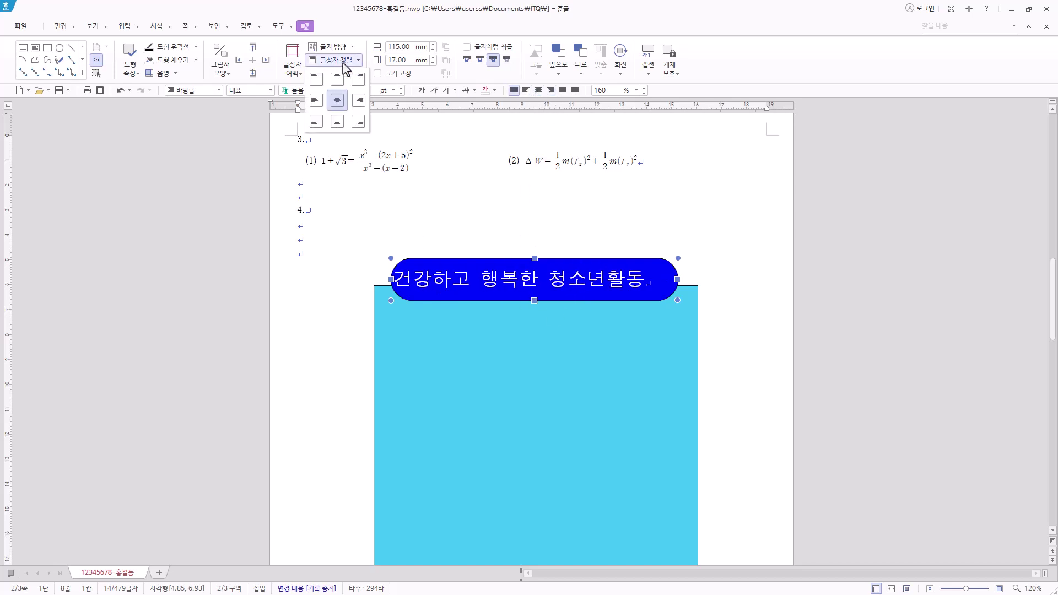
left_click(336, 101)
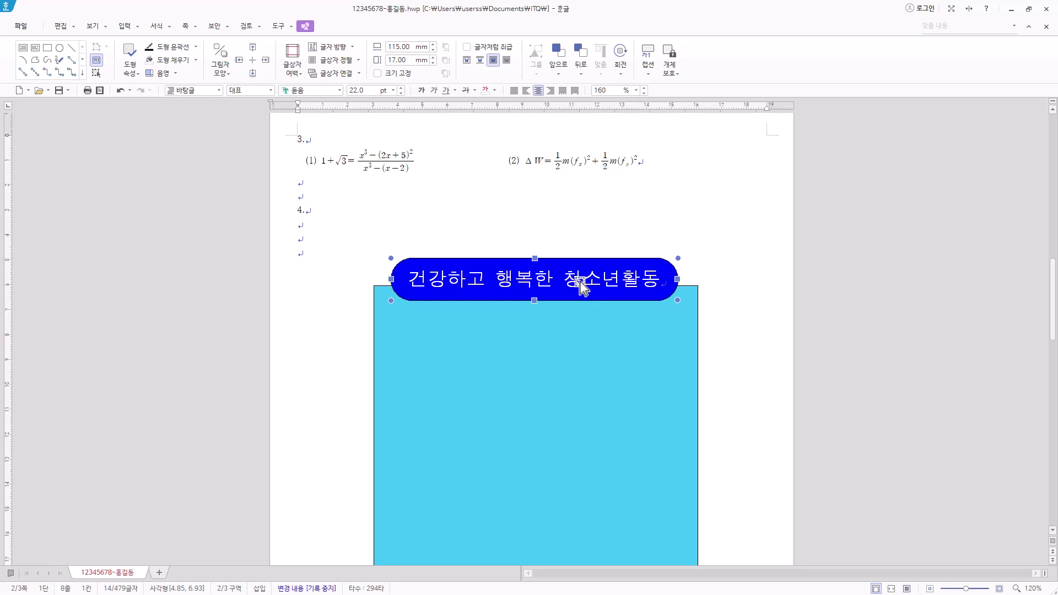
Step: Draw a rectangle about 115 mm wide and 42 mm high inside the light-blue rectangle, below the title text box
scroll(600, 379, "down", 1)
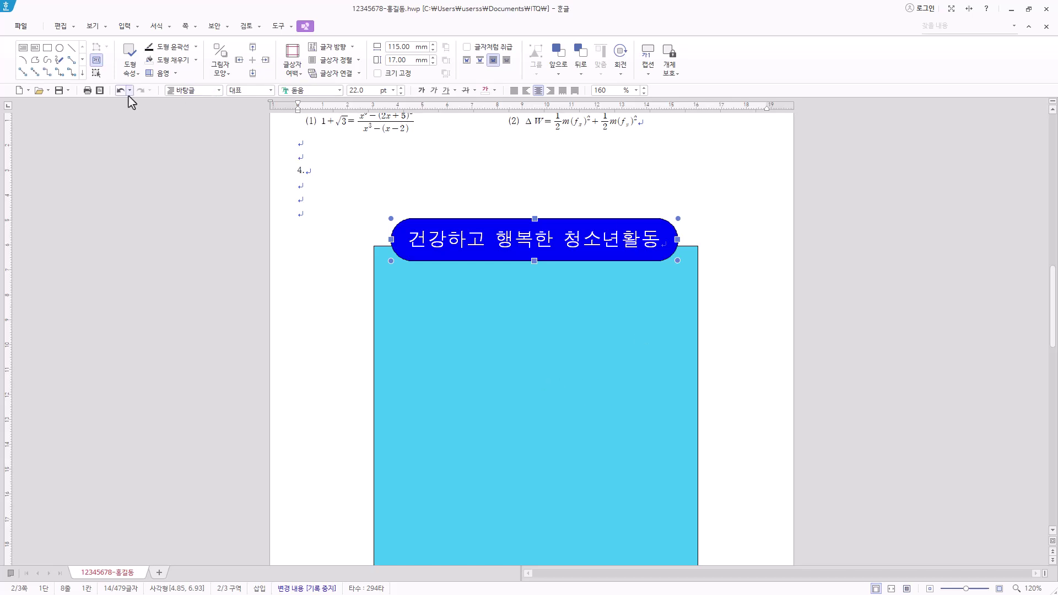
left_click(47, 48)
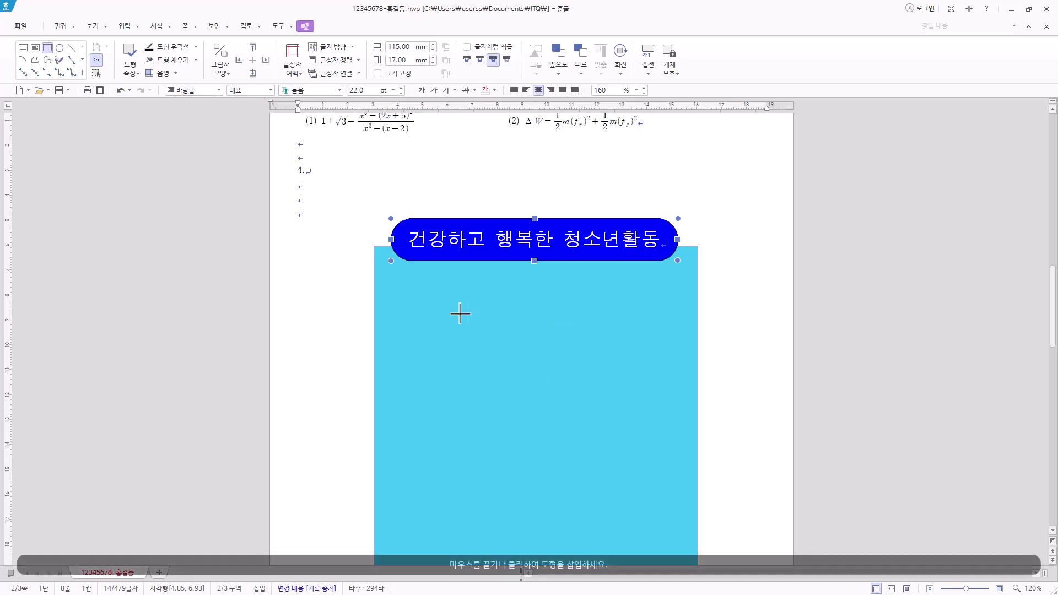
left_click_drag(389, 296, 678, 401)
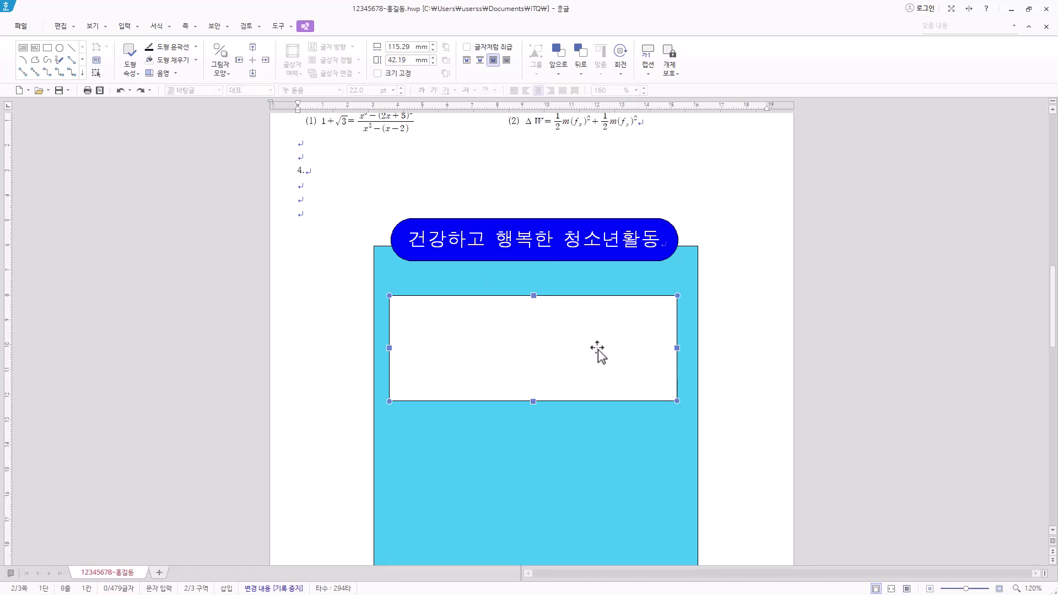
Step: Set the new rectangle's width to 115 mm and its height to 50 mm in its object properties
double_click(598, 353)
left_click(385, 150)
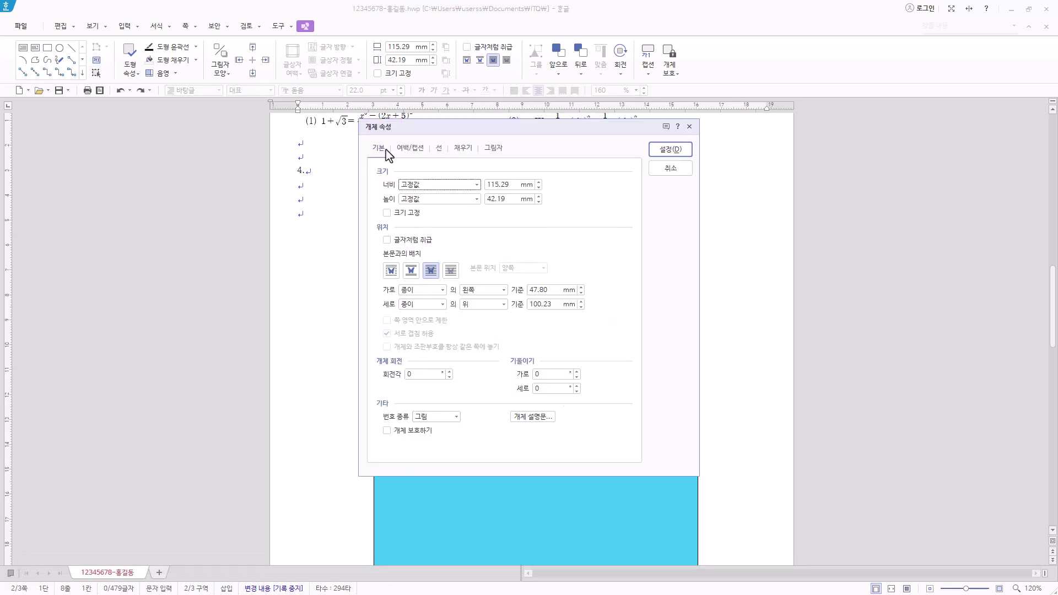
key("Tab")
type("1")
key("Tab")
key("Tab")
type("5")
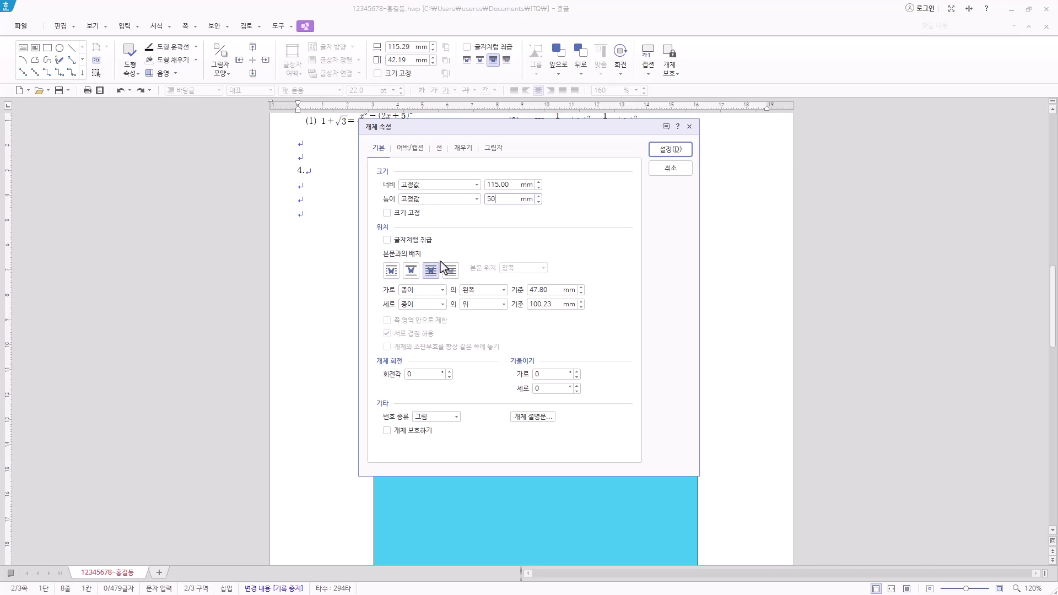
Step: Give the rectangle rounded (둥근 모양) corners and a light purple face colour, and apply the object properties
left_click(441, 154)
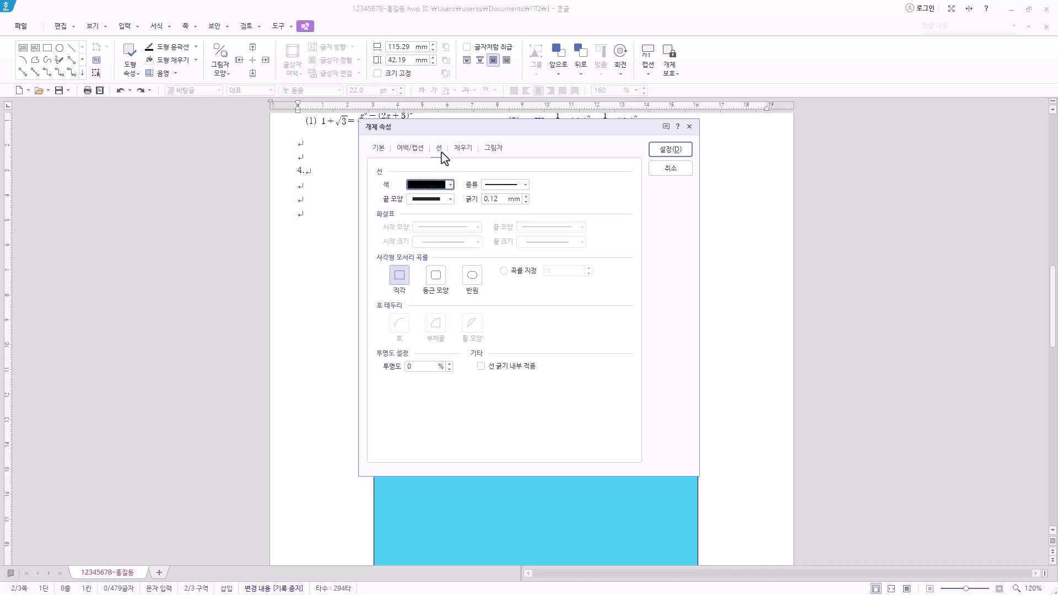
left_click_drag(501, 132, 613, 141)
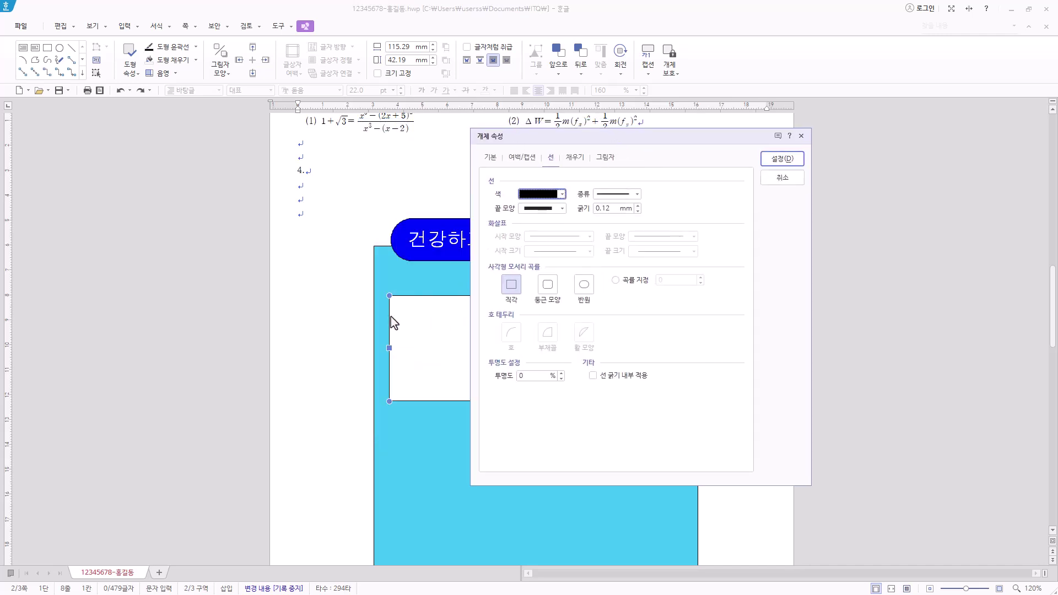
left_click(548, 289)
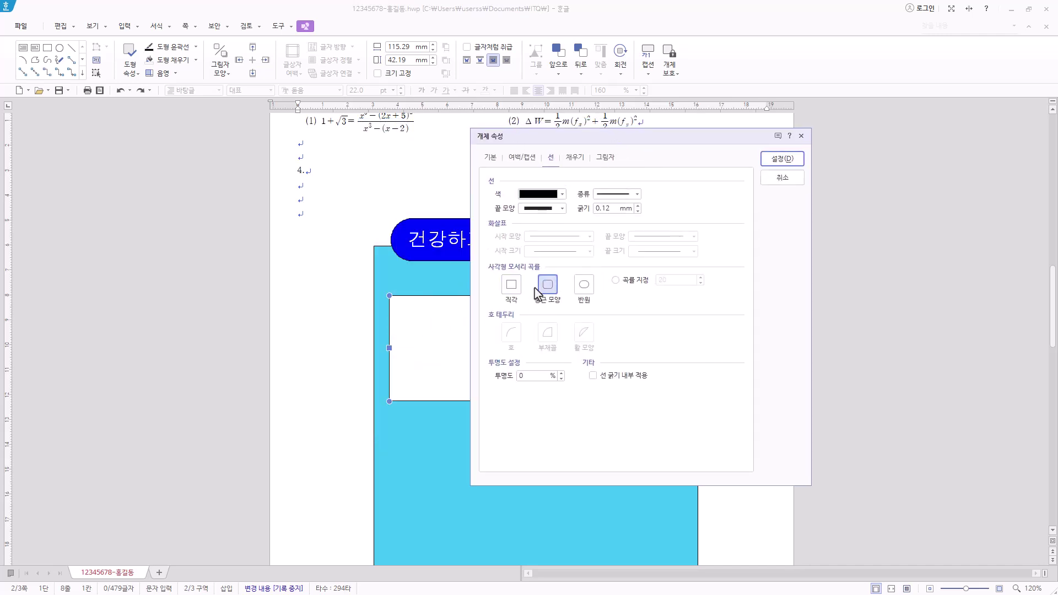
left_click(577, 159)
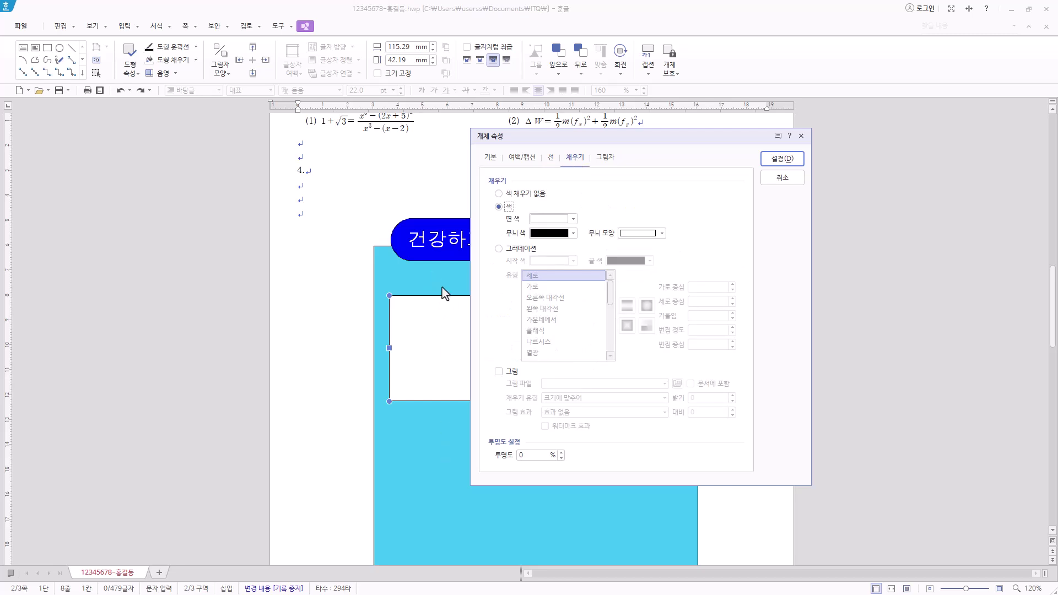
left_click(575, 221)
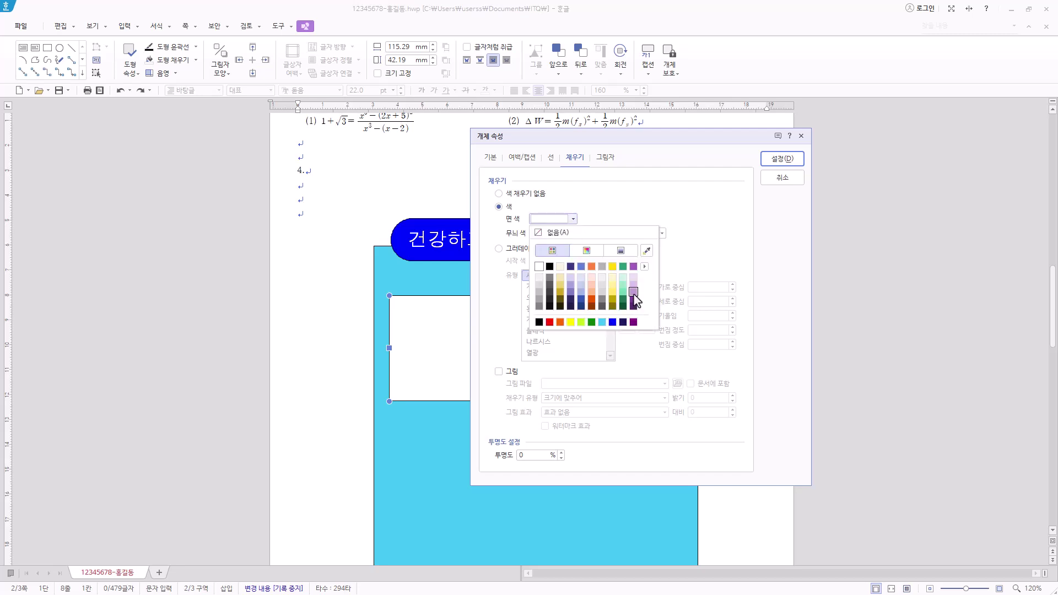
left_click(634, 292)
left_click(783, 159)
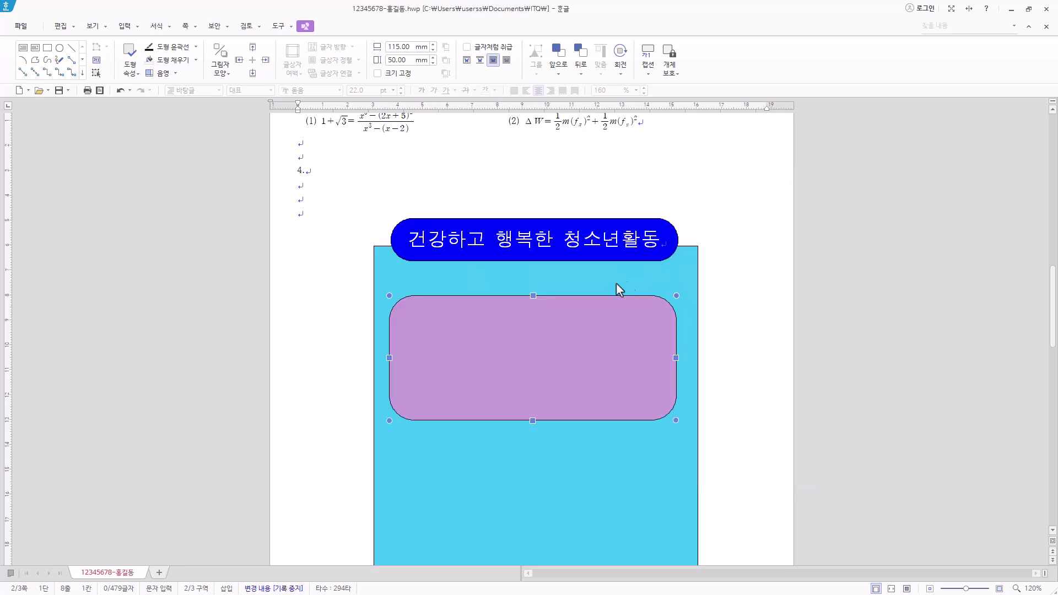
Step: Shift the title text box slightly to the right and fine-tune its height over the light-blue rectangle's upper edge
left_click(558, 220)
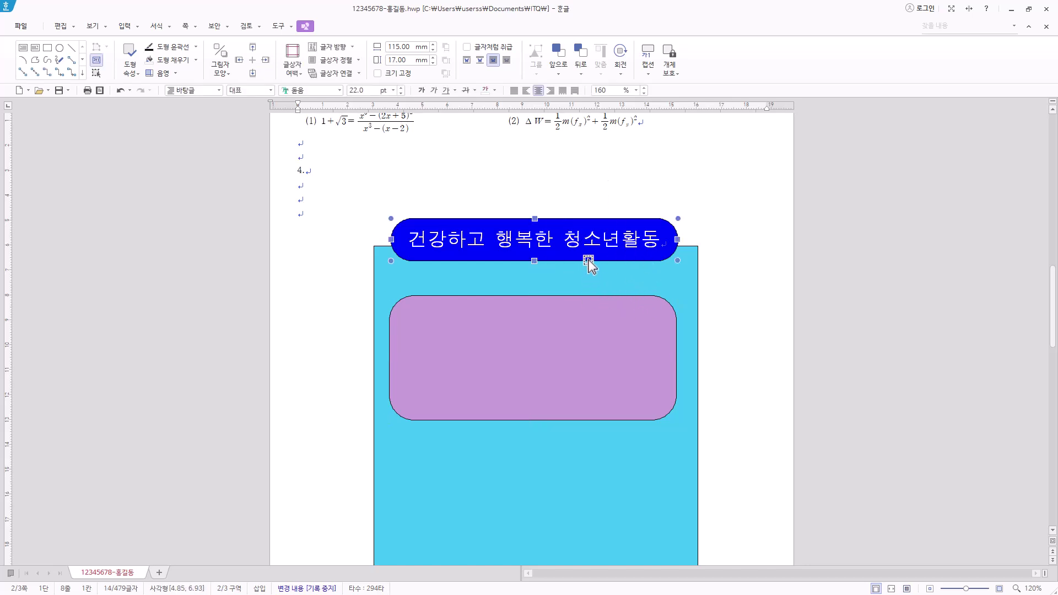
left_click_drag(589, 261, 592, 261)
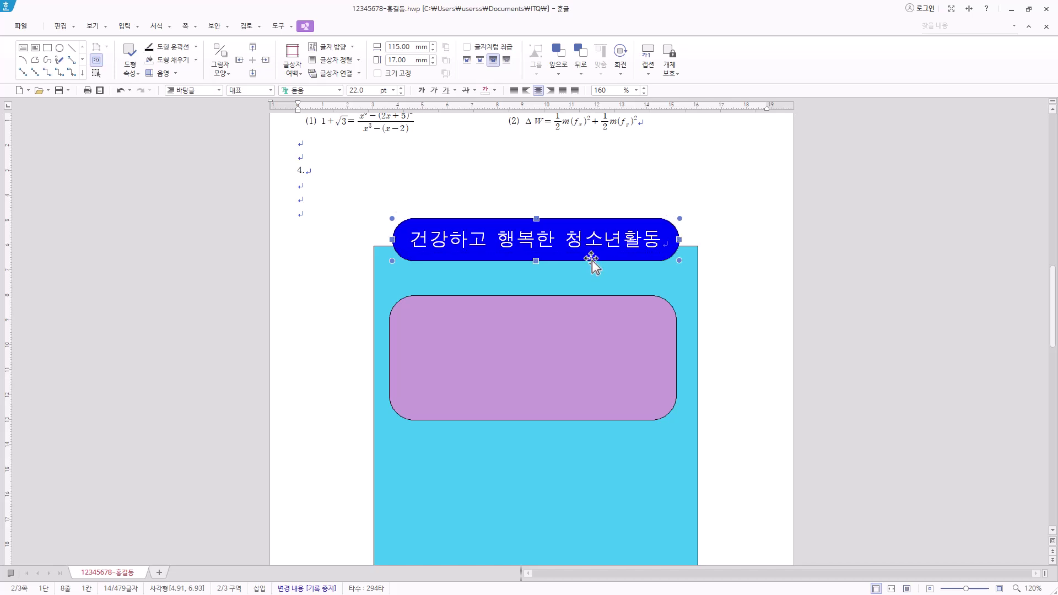
key("Up")
key("Up")
key("Up")
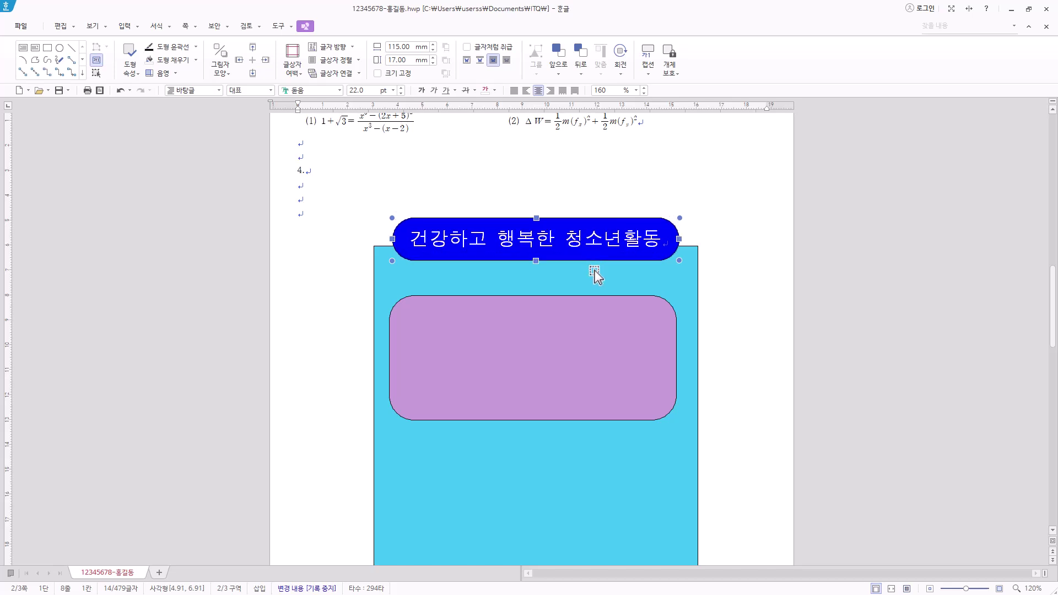
key("Down")
key("Down")
key("Down")
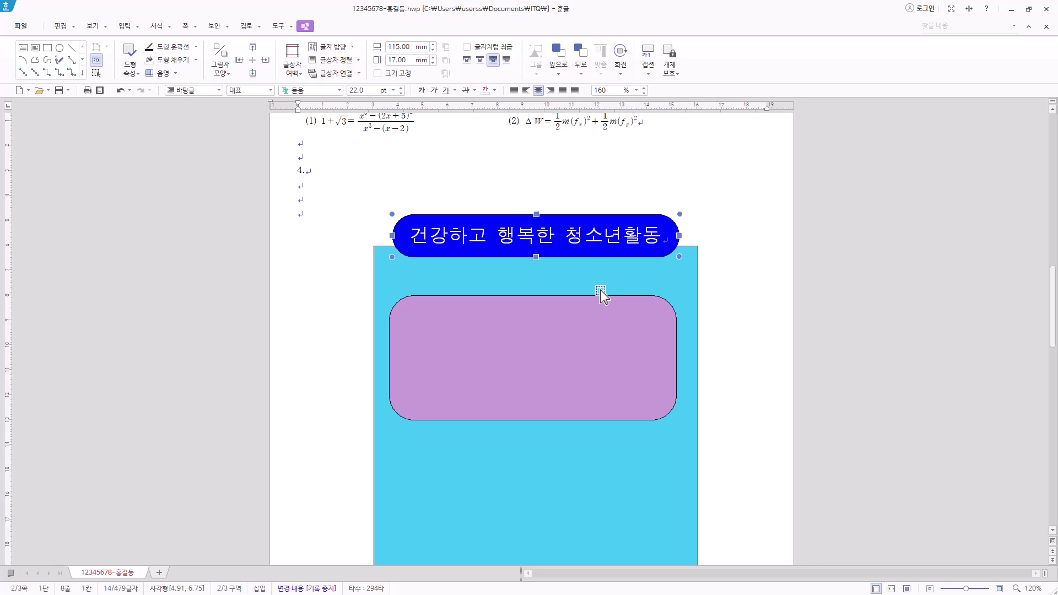
key("Down")
key("Down")
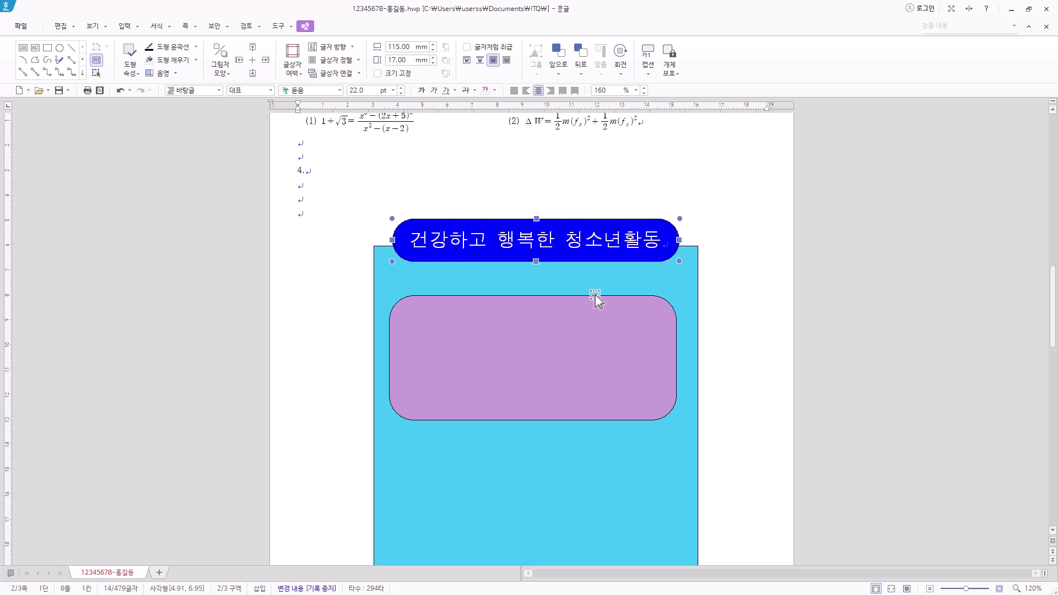
Step: Move the purple rectangle up beneath the title and align it, the light-blue rectangle and the title box by their centres (가운데 맞춤)
left_click(534, 340)
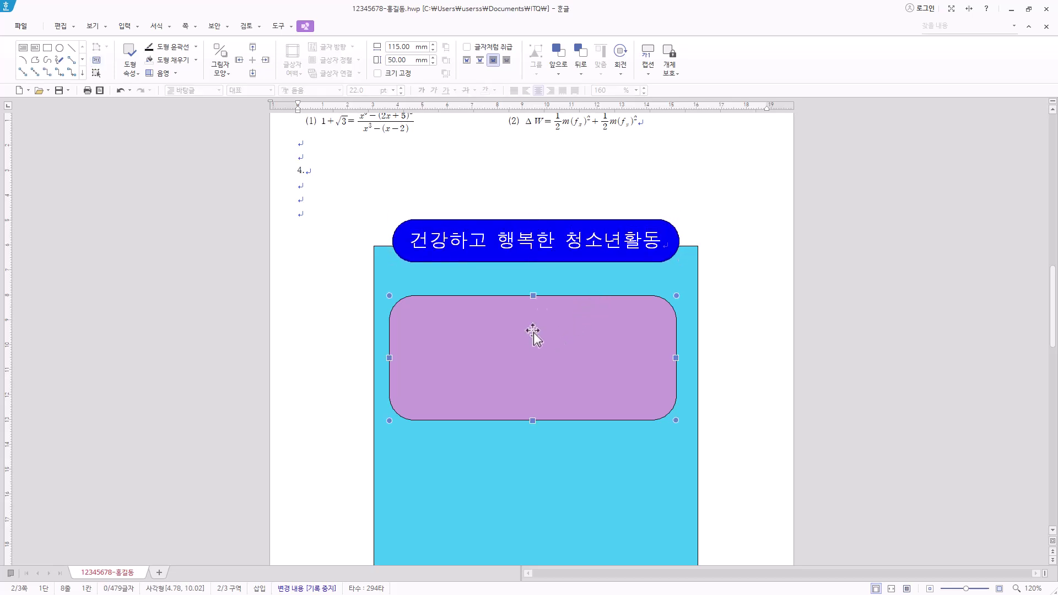
left_click_drag(552, 320, 554, 309)
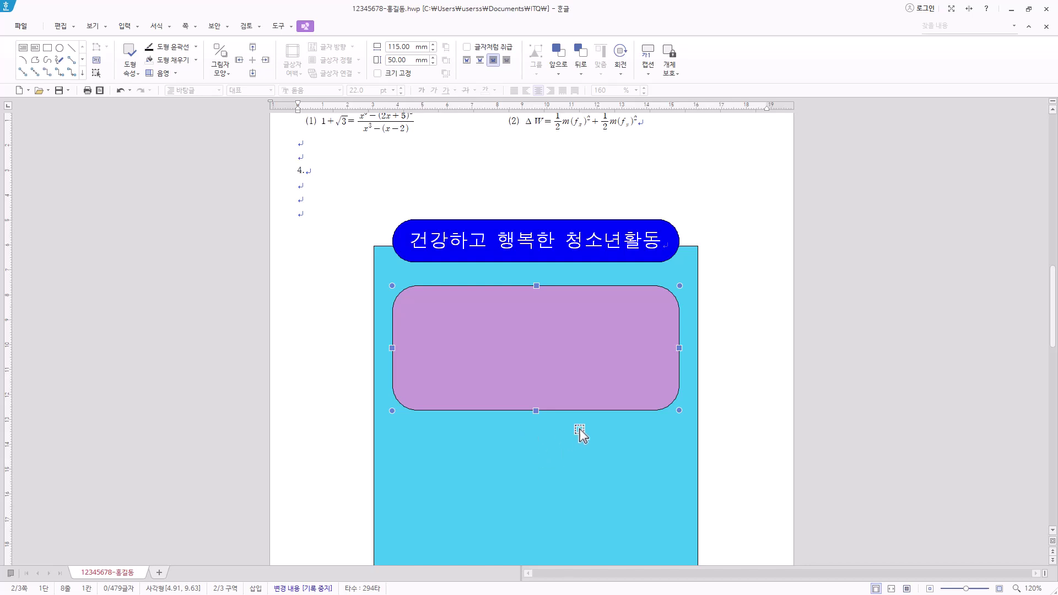
left_click(598, 277, "shift")
left_click(612, 221, "shift")
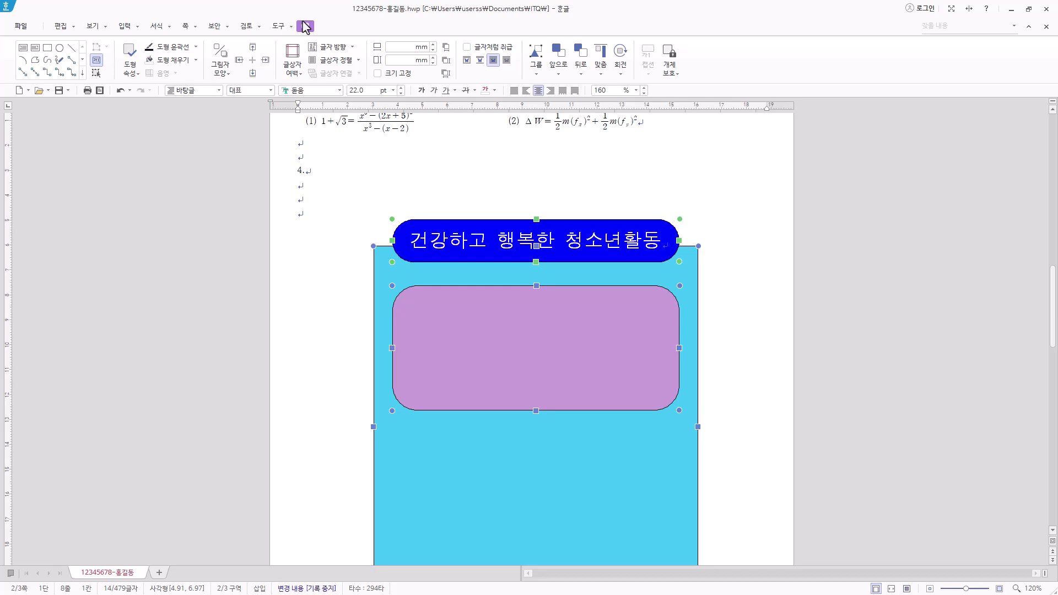
left_click(604, 69)
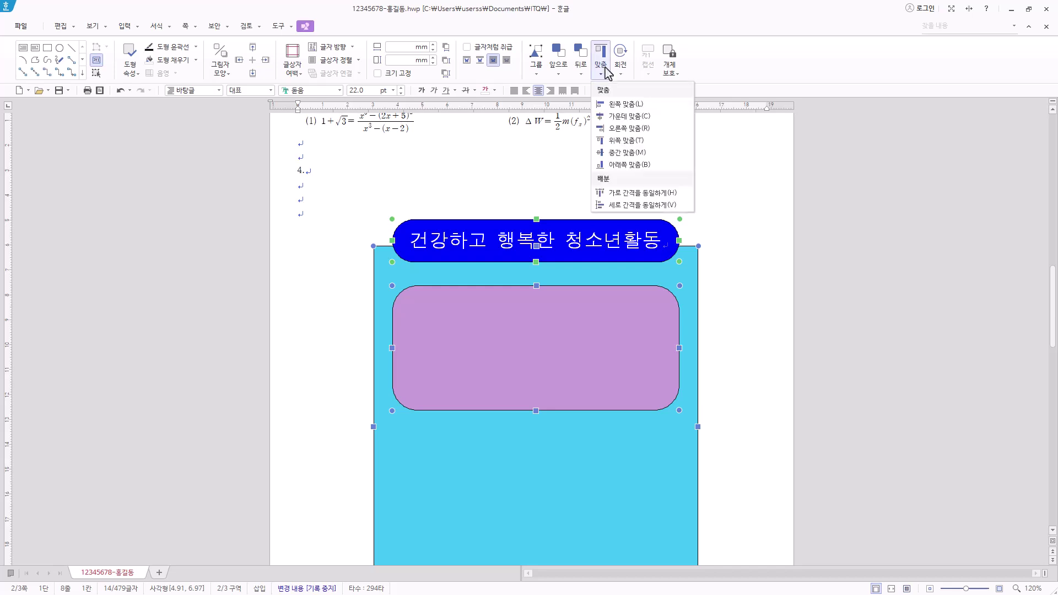
left_click(613, 121)
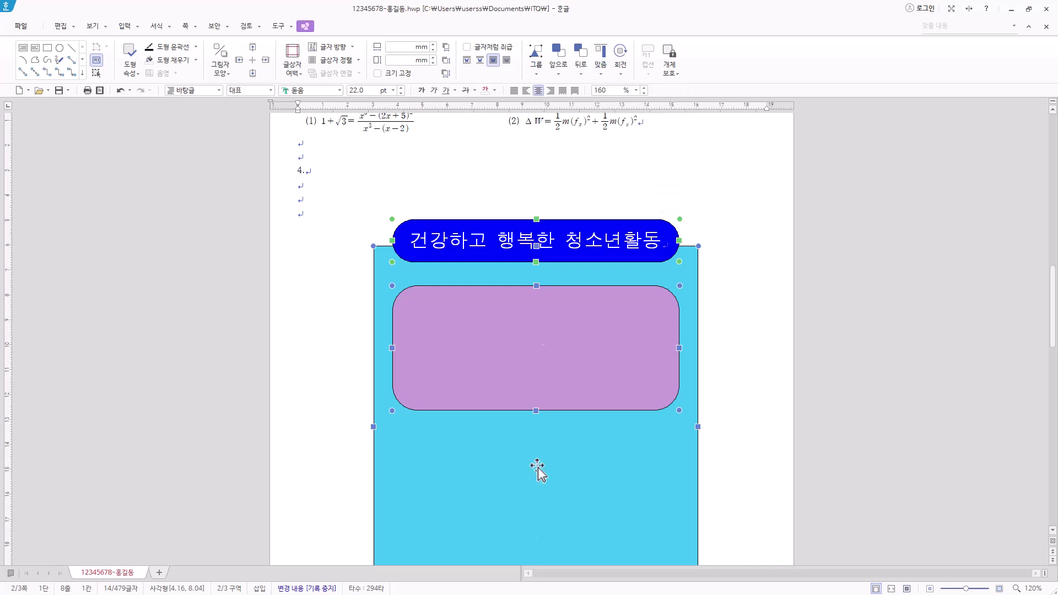
Step: Insert the picture 로고3.jpg from the ITQ > Picture folder in Documents, embedded in the document
scroll(537, 386, "down", 1)
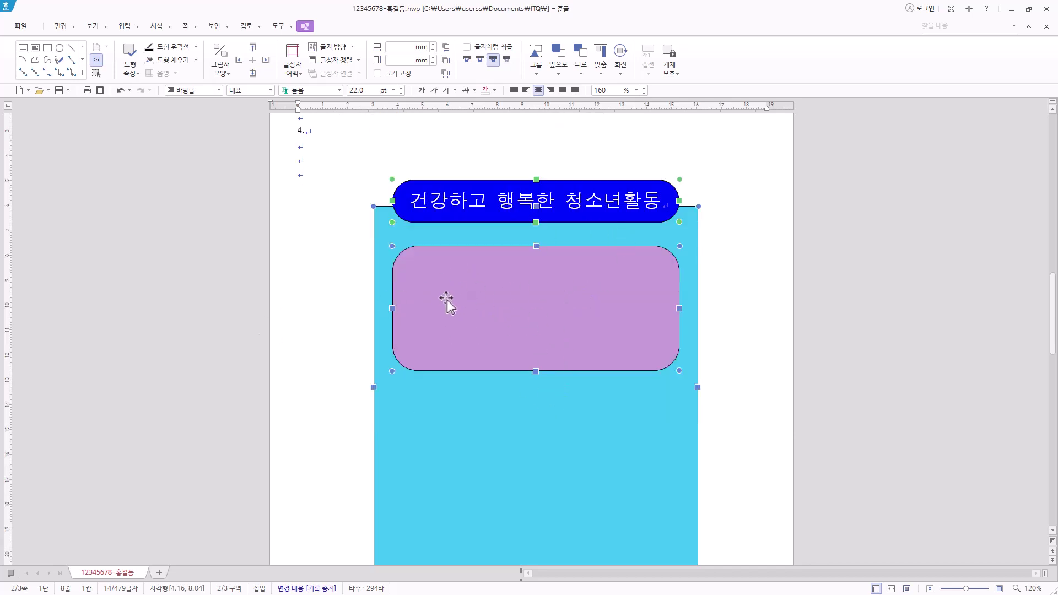
left_click(125, 27)
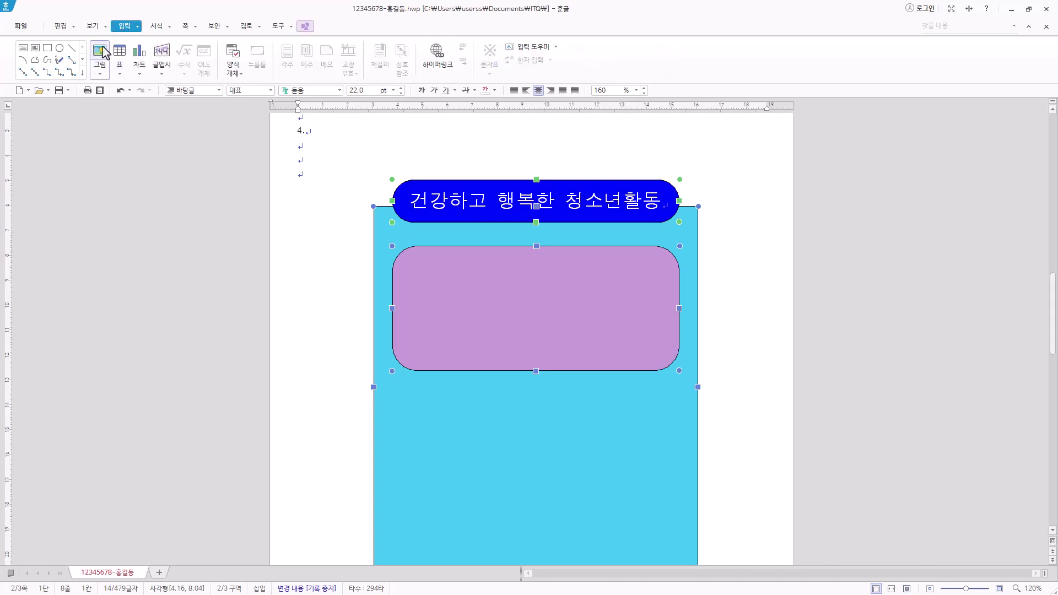
left_click(100, 52)
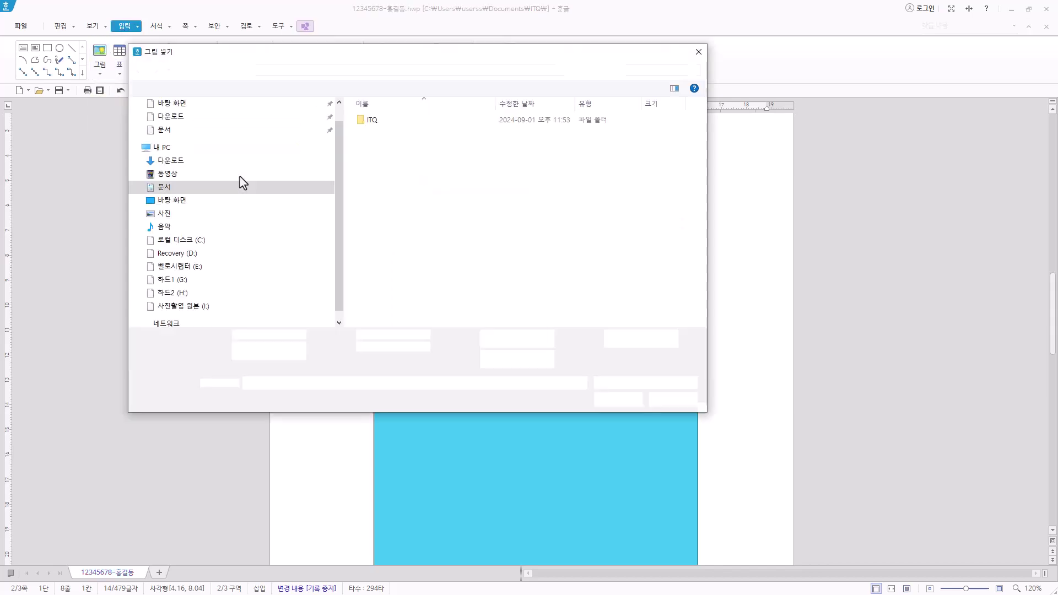
double_click(379, 119)
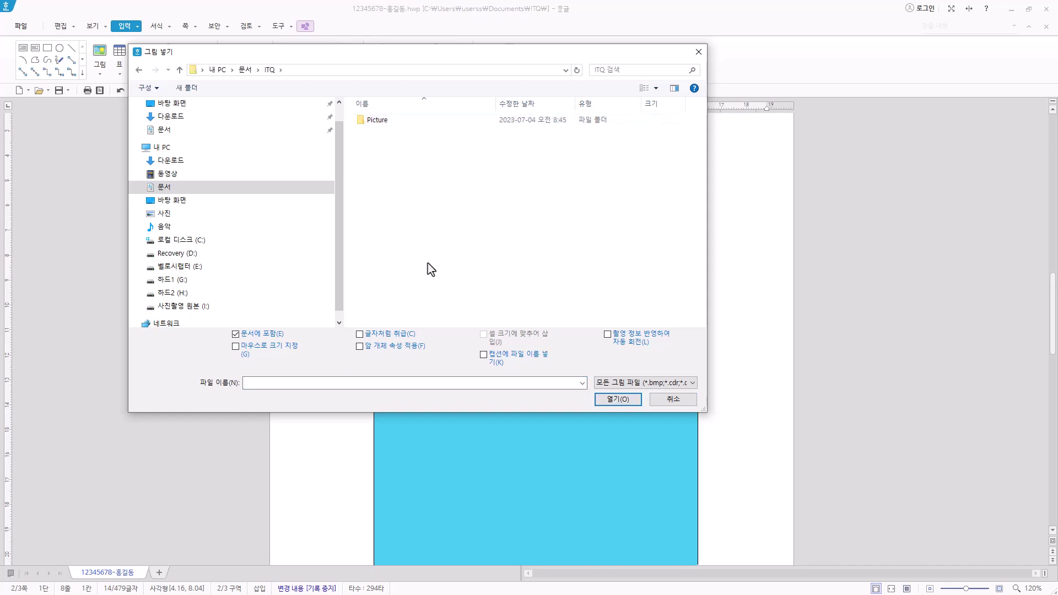
double_click(383, 121)
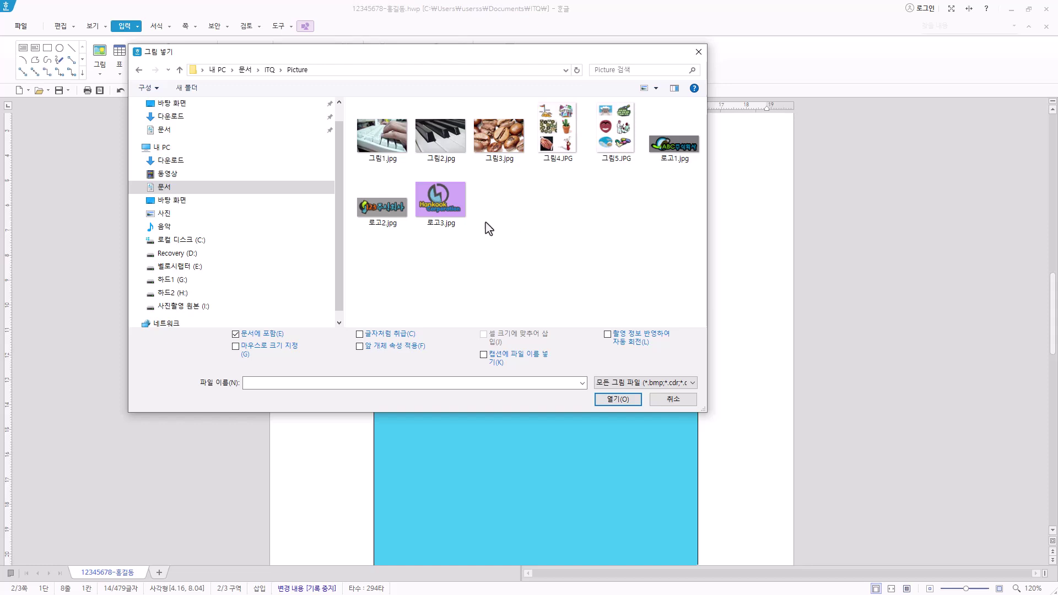
left_click(460, 212)
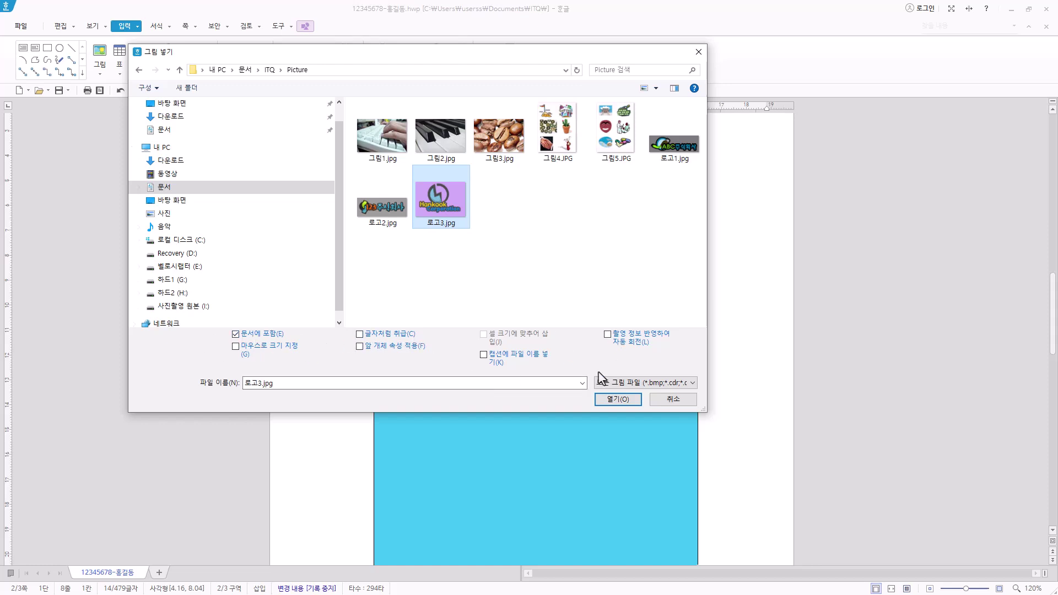
left_click(627, 401)
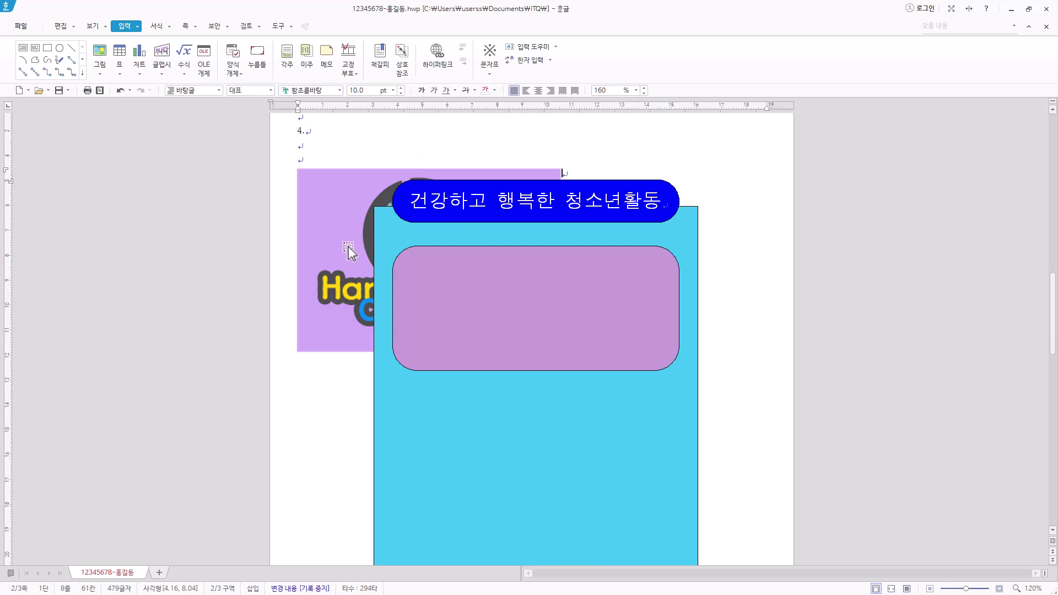
Step: Open the object properties (개체 속성) of the inserted logo picture
left_click(345, 229)
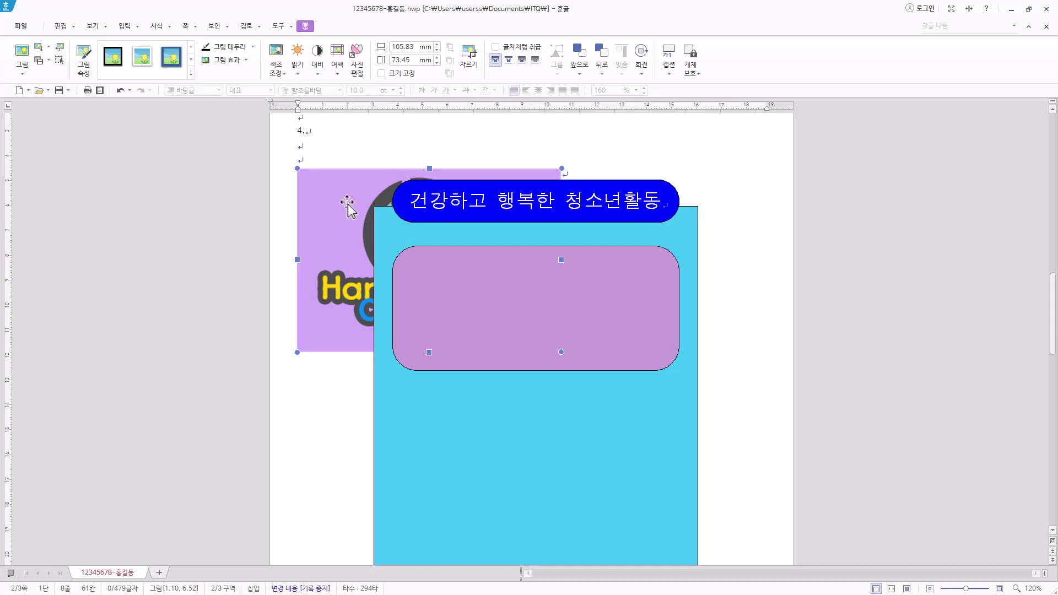
double_click(347, 205)
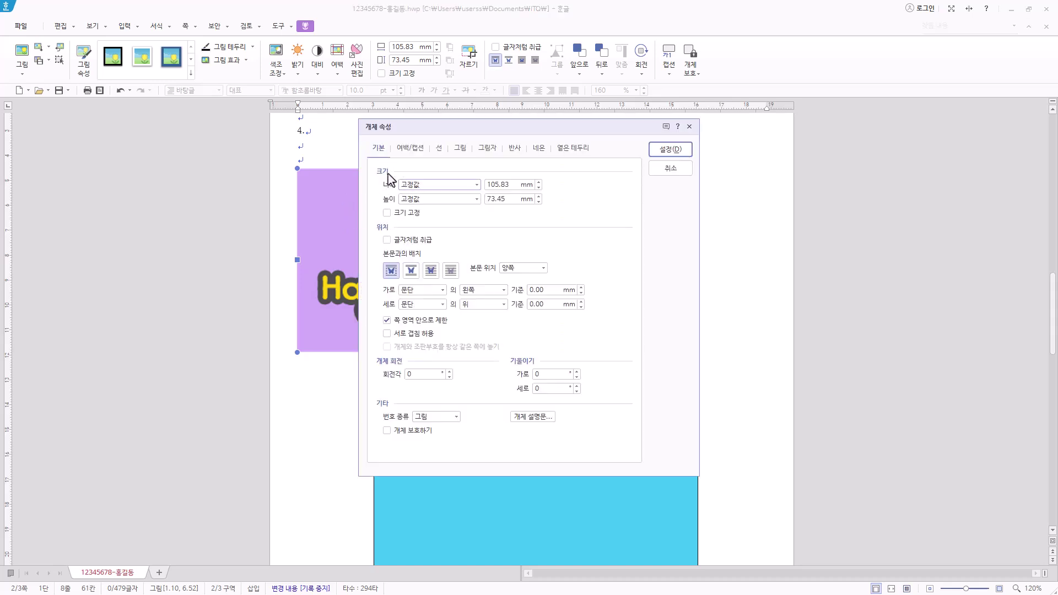
Step: Set the logo picture's size to 40 mm wide and 30 mm high, and place it in front of the text
key("Tab")
type("40")
key("Tab")
key("Tab")
type("30")
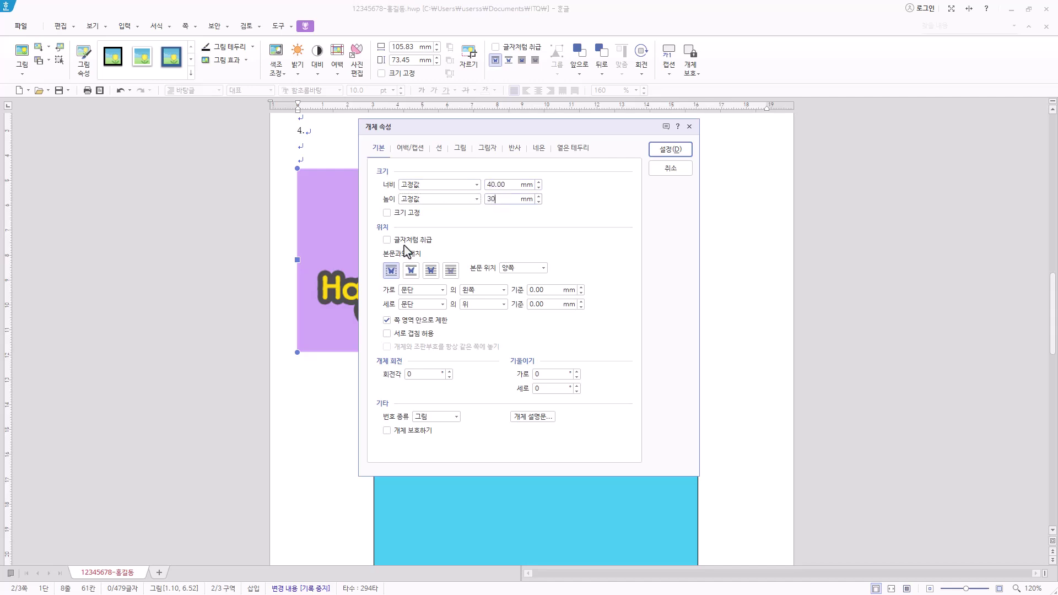
left_click(431, 271)
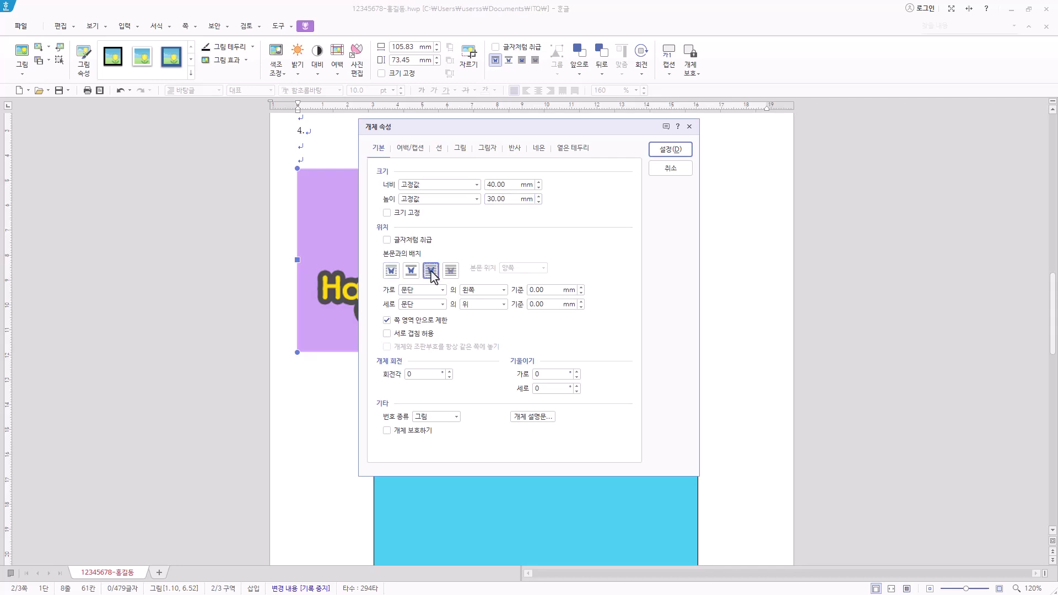
Step: Apply the grayscale (회색조) picture effect to the logo and accept its object properties
left_click(460, 148)
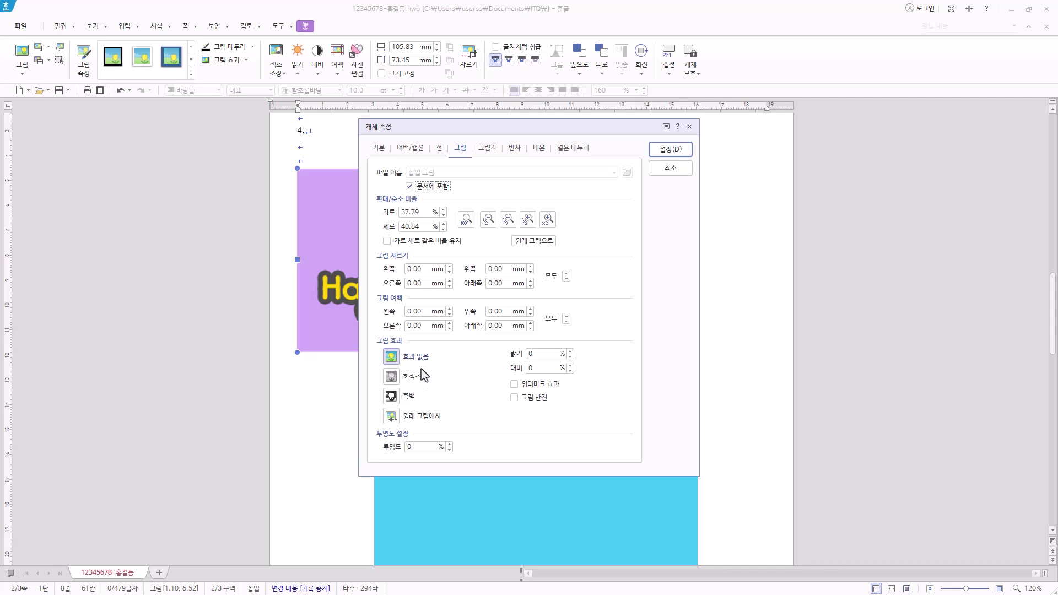
left_click(418, 381)
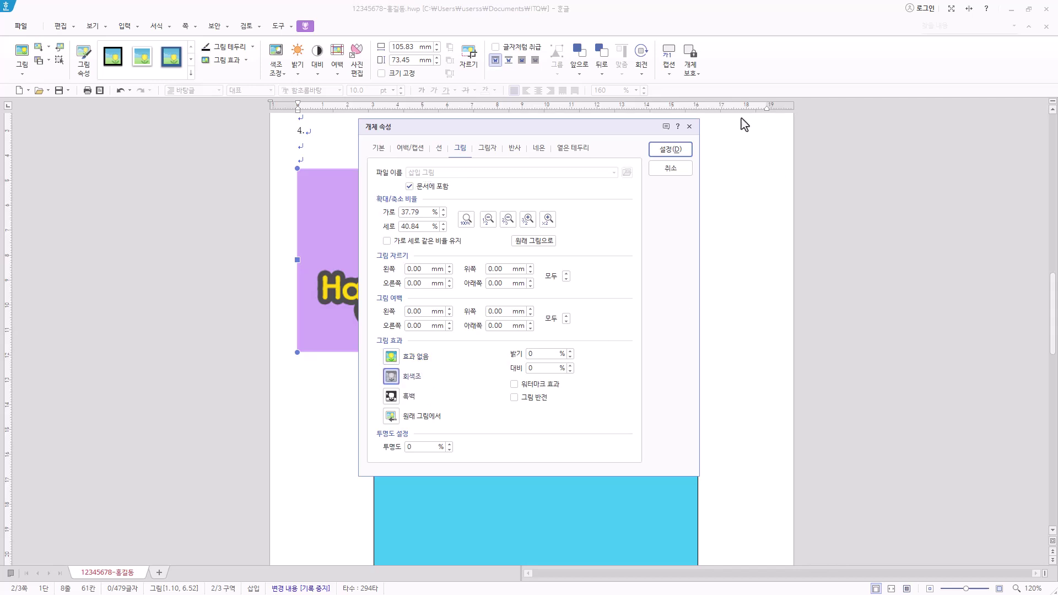
left_click(667, 152)
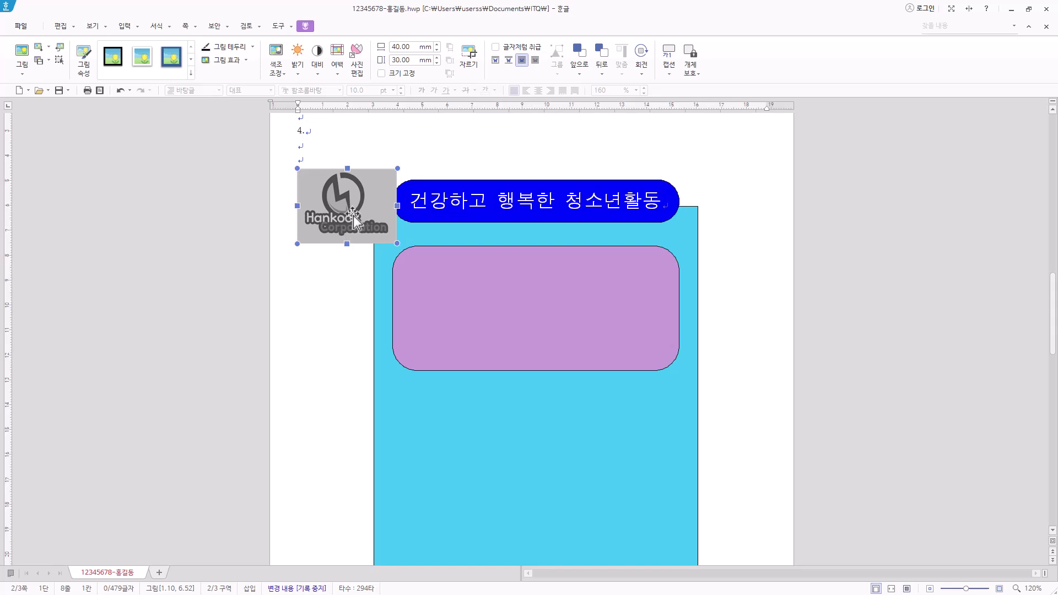
left_click(285, 74)
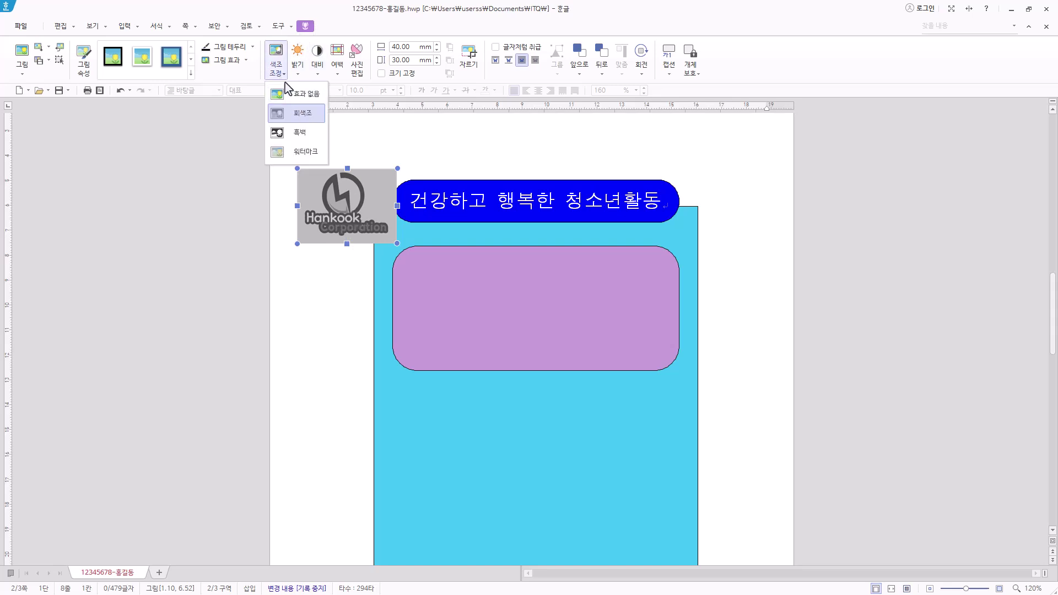
left_click(305, 81)
left_click(305, 81)
left_click(319, 77)
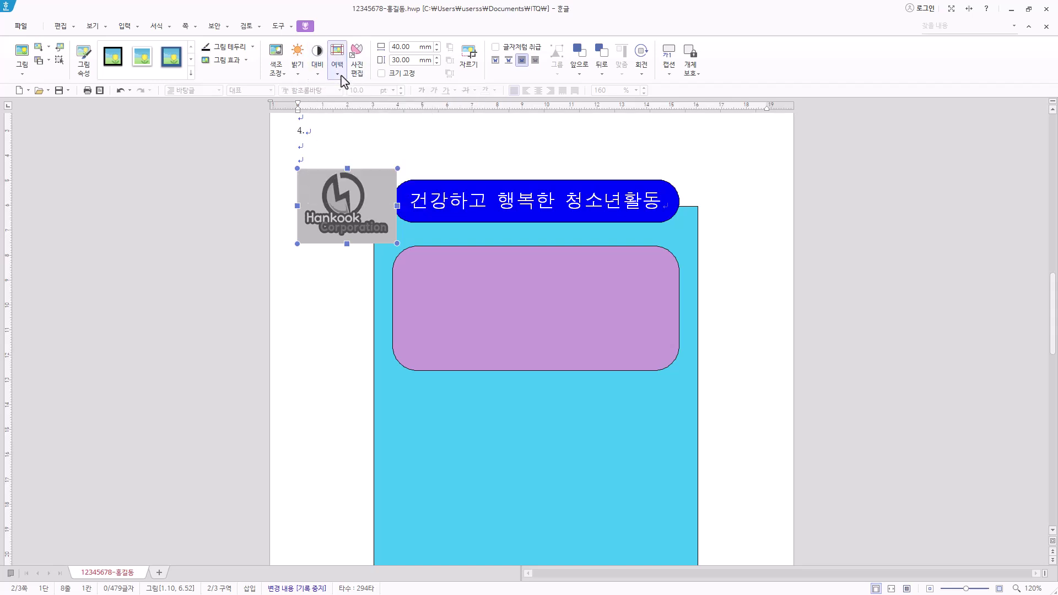
left_click(642, 65)
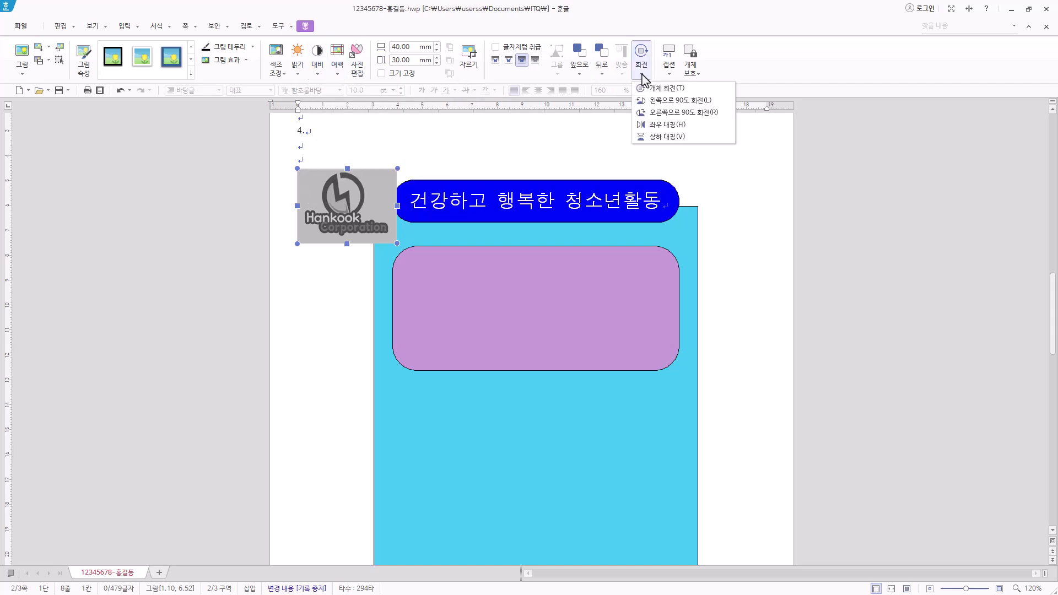
left_click(620, 18)
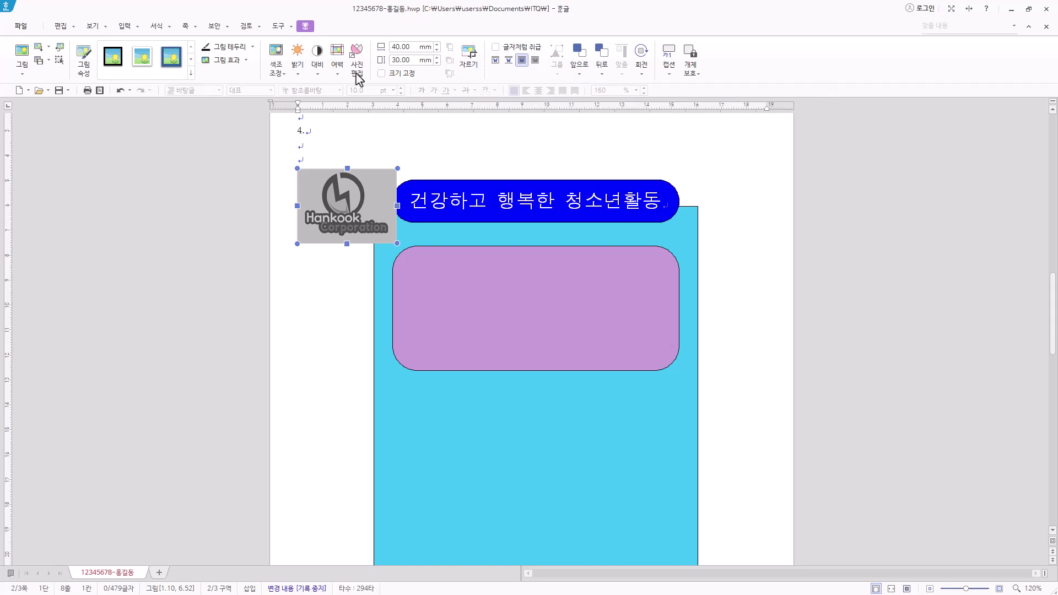
left_click(244, 62)
left_click(244, 61)
left_click(252, 47)
left_click(252, 47)
Step: Move the grayscale logo into the purple rounded rectangle, at about 5.8 cm horizontally and 10.6 cm vertically
left_click_drag(348, 204, 481, 302)
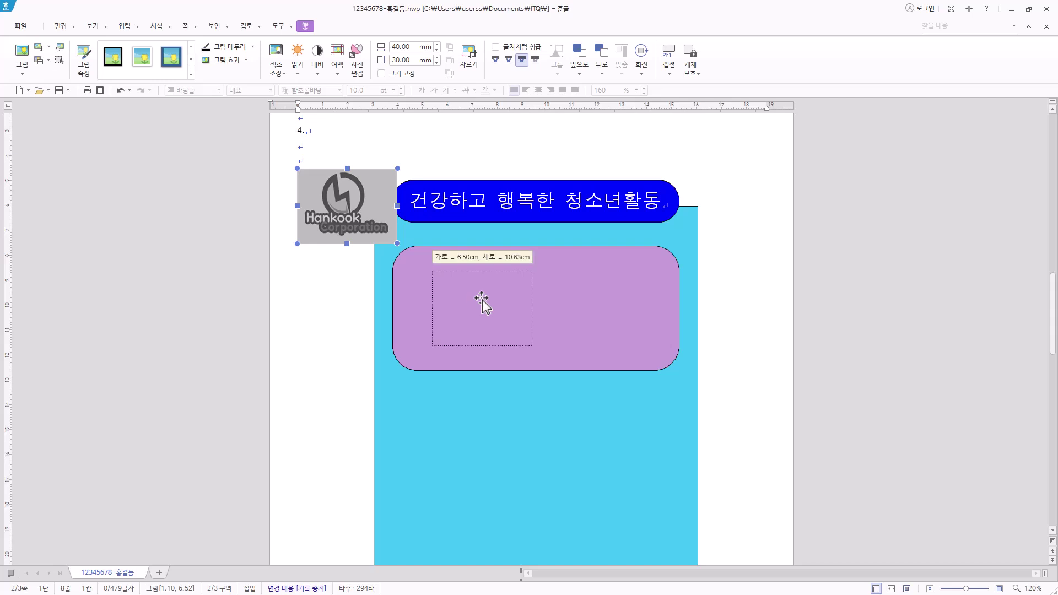
left_click_drag(482, 302, 464, 303)
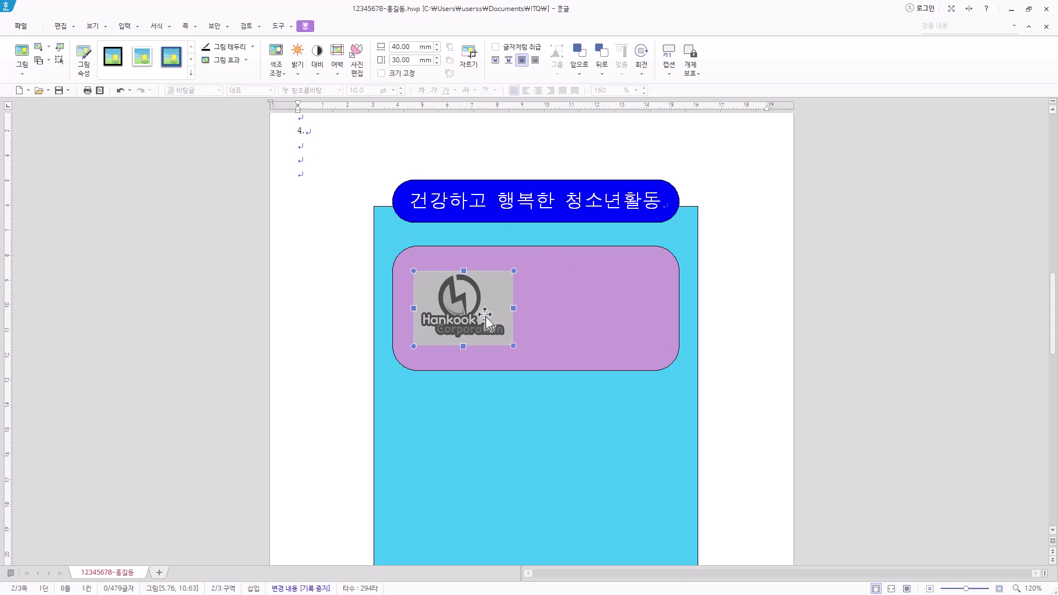
Step: Hyperlink the logo picture to the bookmark 국제의식 in the current document
scroll(485, 318, "down", 1)
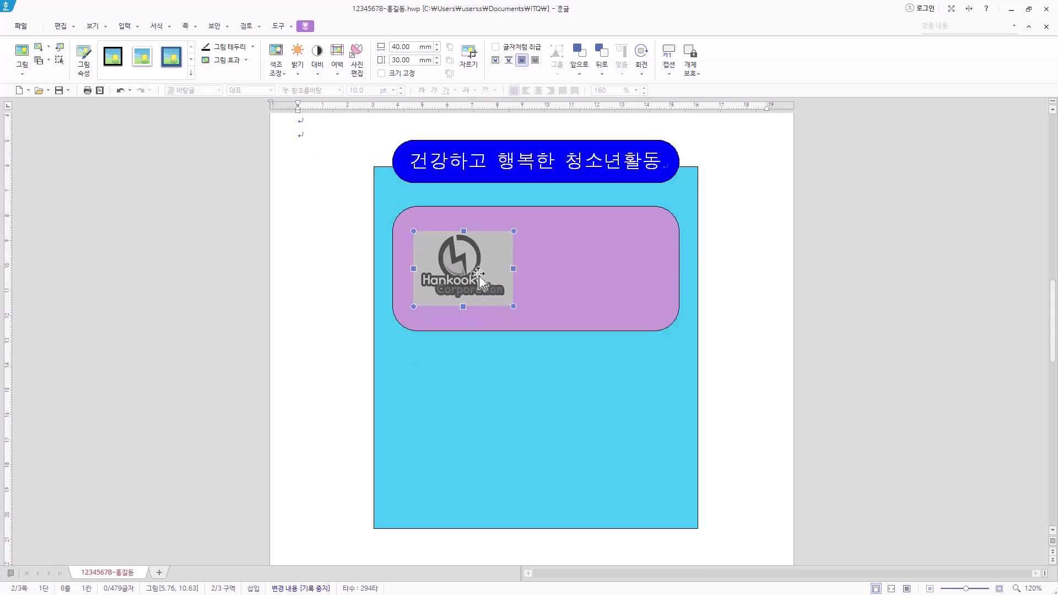
scroll(256, 521, "down", 5)
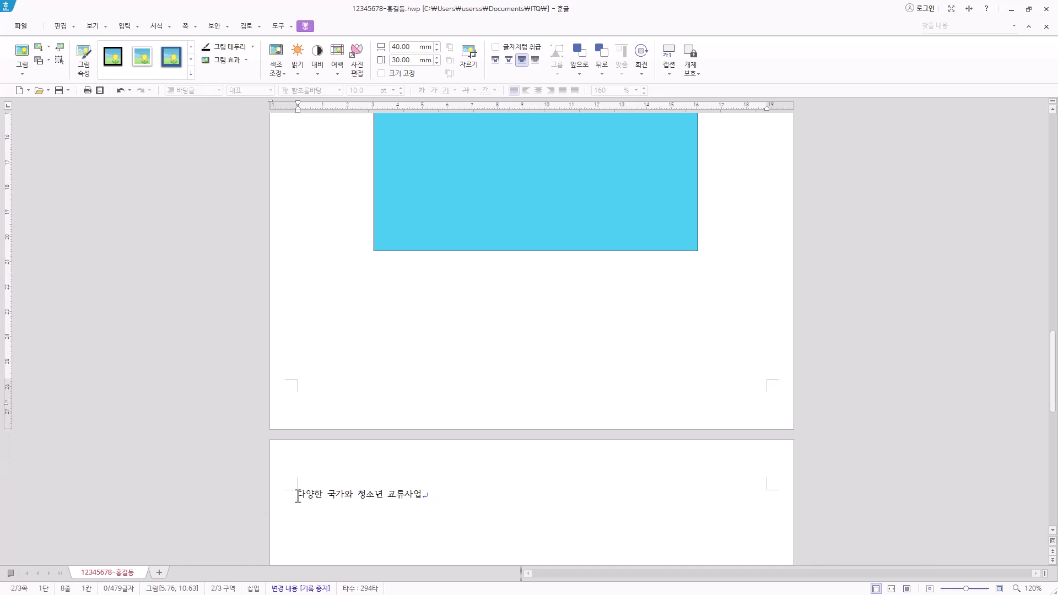
left_click(298, 496)
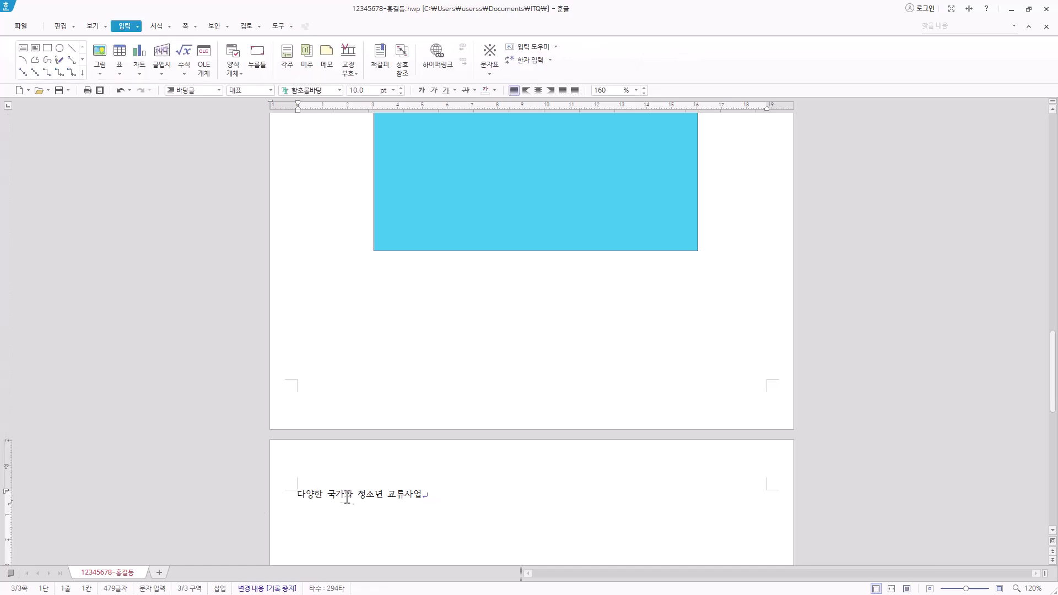
scroll(477, 334, "up", 4)
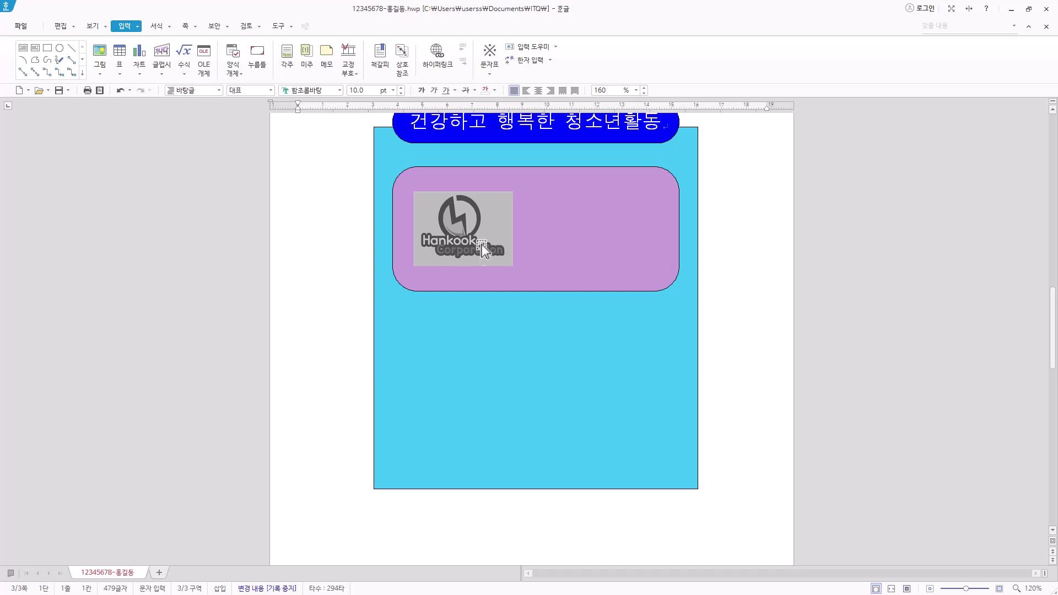
left_click(481, 251)
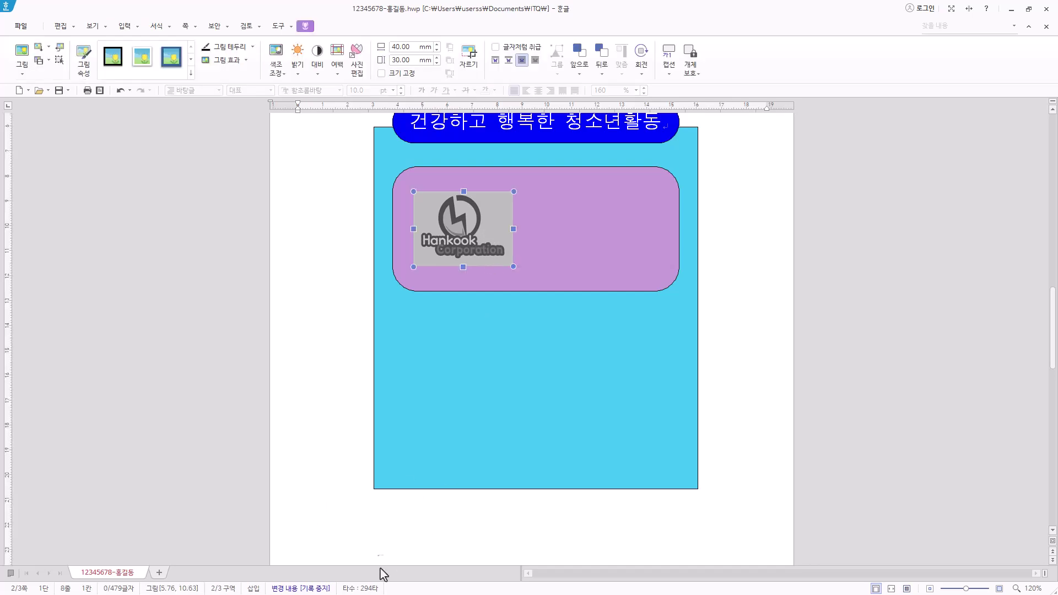
right_click(470, 218)
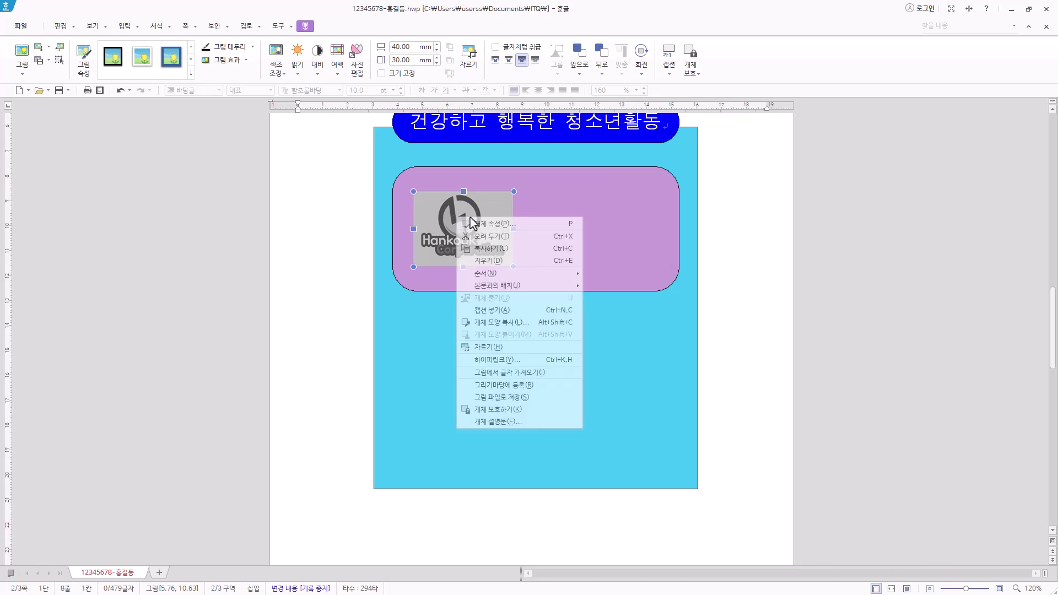
left_click(538, 359)
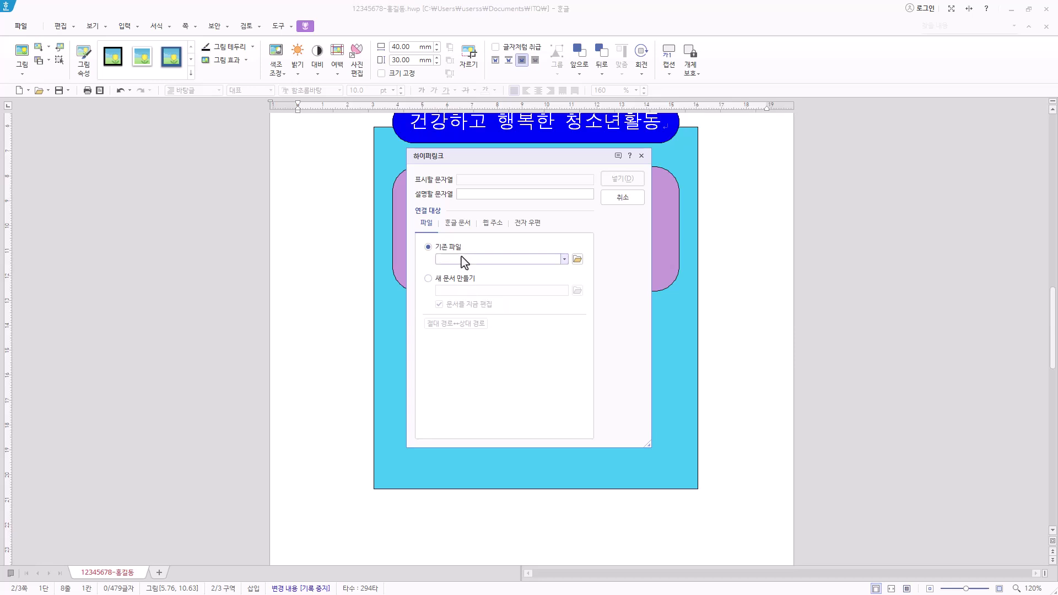
left_click(467, 223)
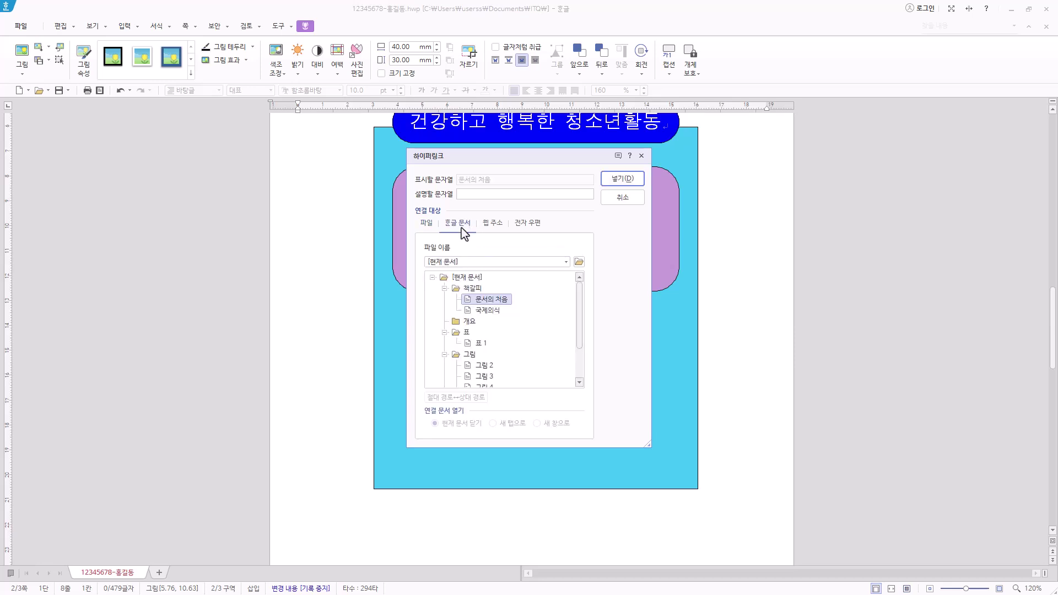
left_click(494, 311)
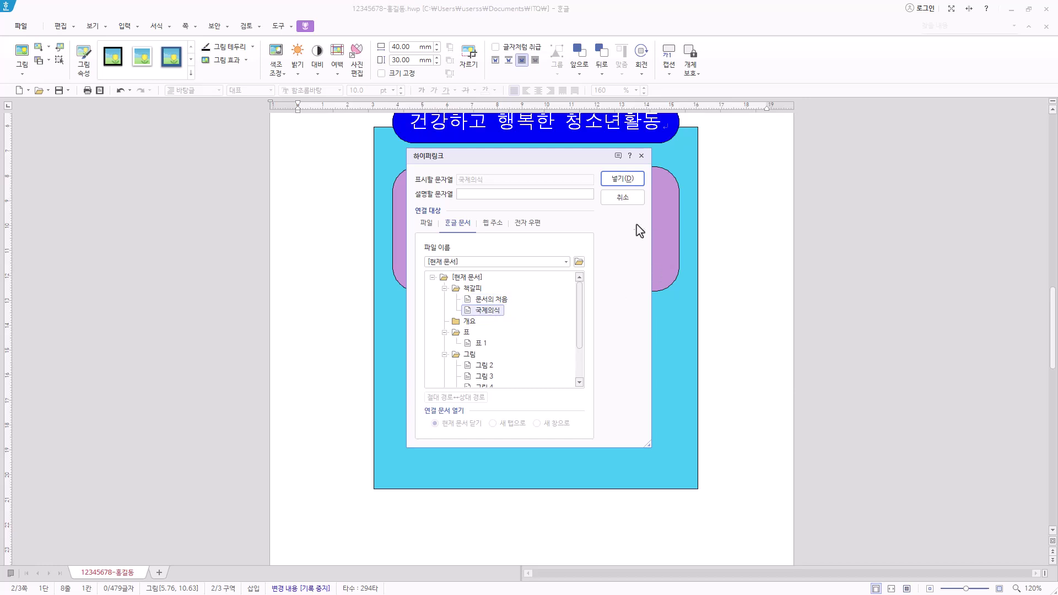
left_click(621, 179)
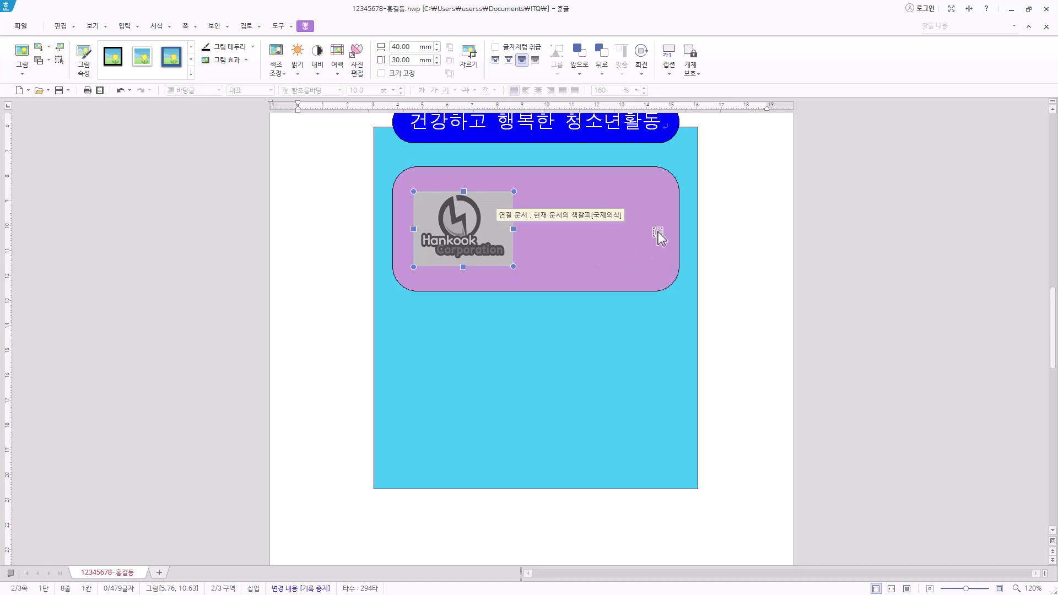
Step: Start a WordArt (글맵시) object with the text "가치창출" and give it the hexagon shape
left_click(125, 25)
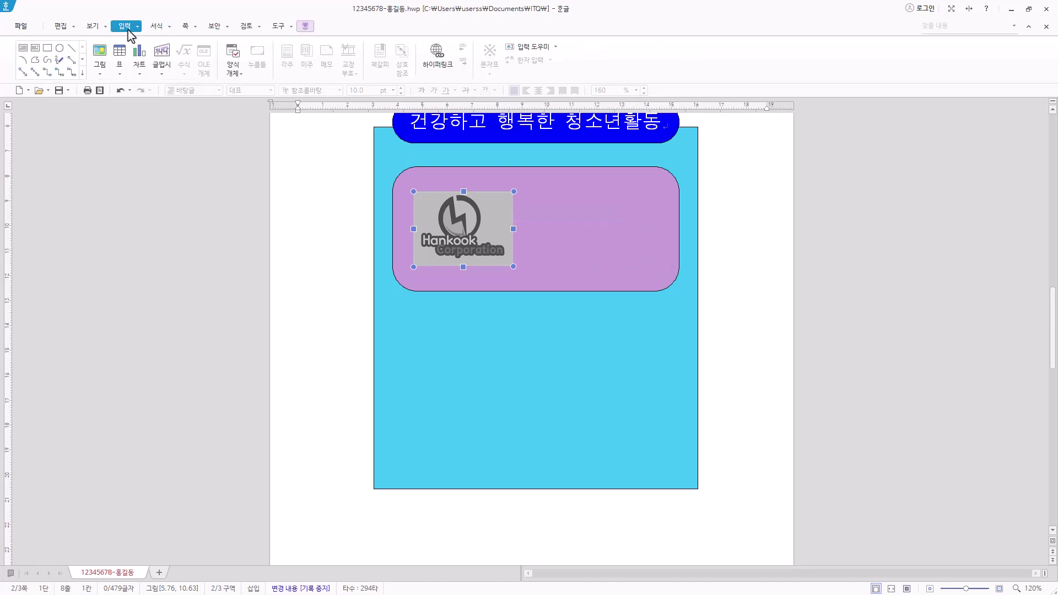
left_click(163, 55)
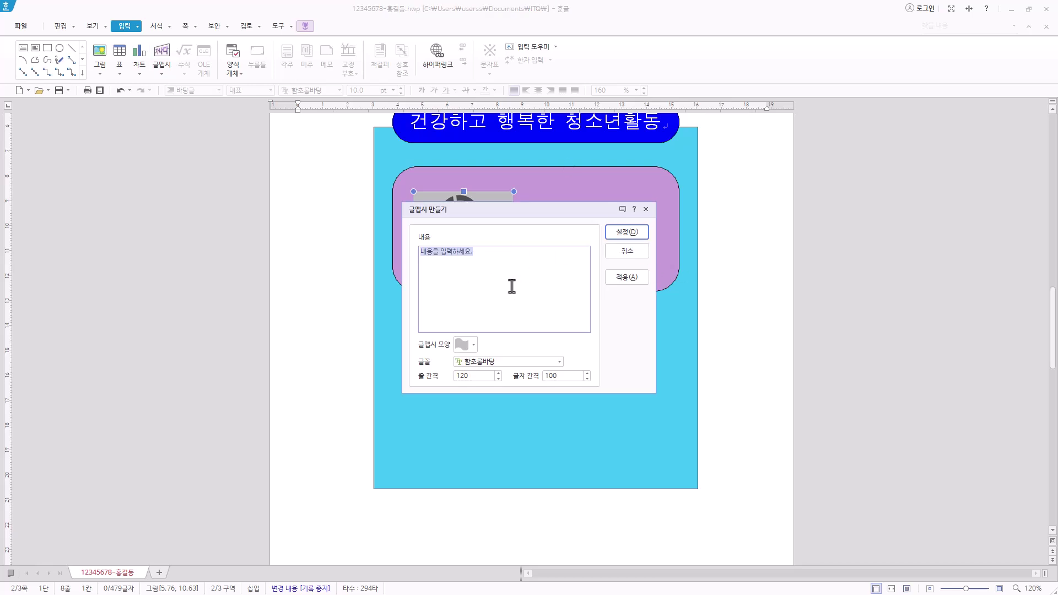
type("가지창출")
left_click(473, 345)
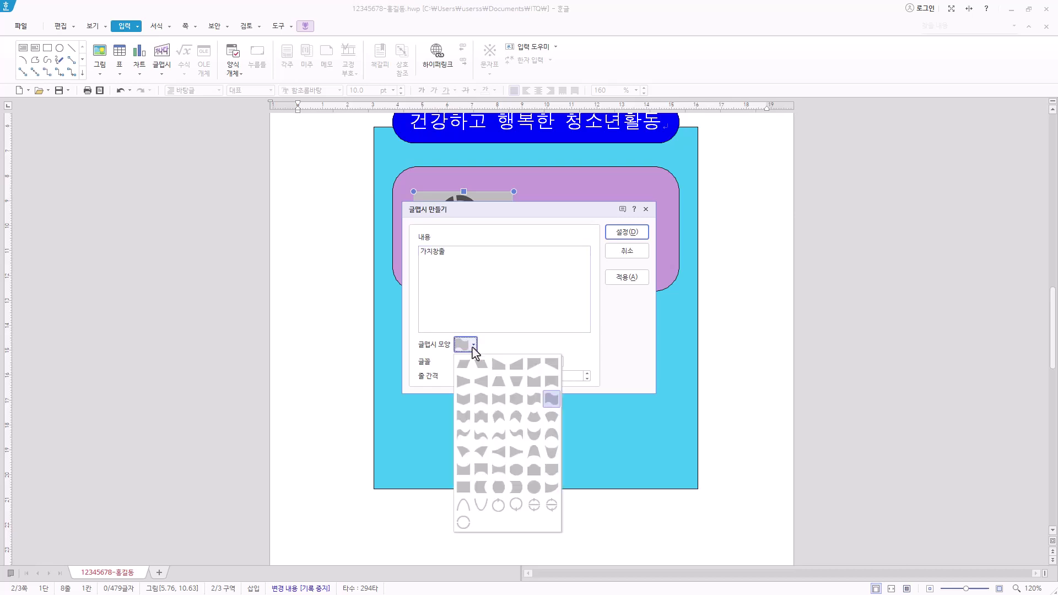
left_click(518, 400)
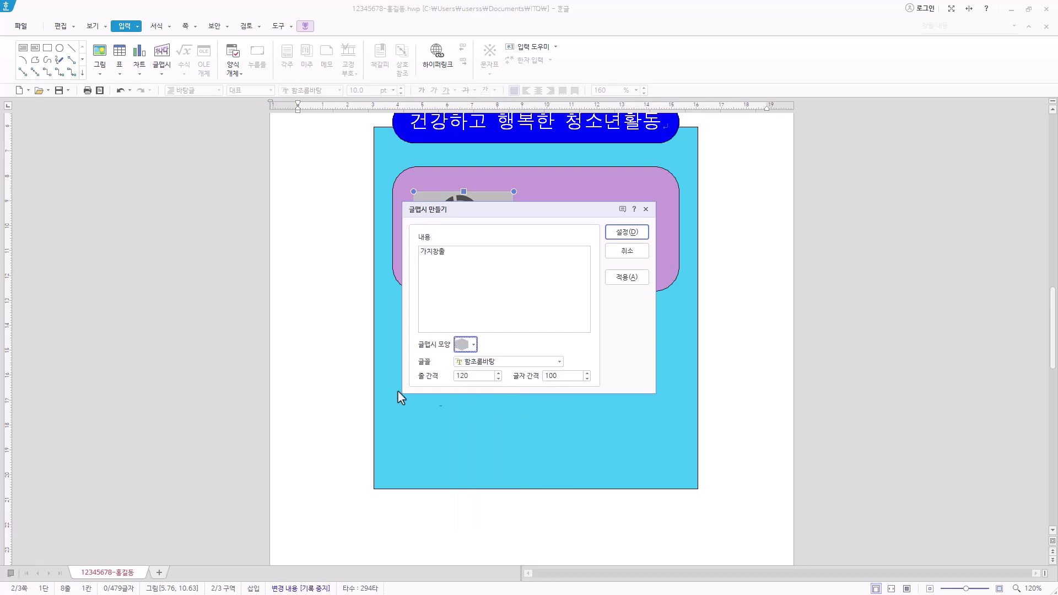
Step: Set the WordArt font to 굴림 and insert the object into the document
left_click(560, 362)
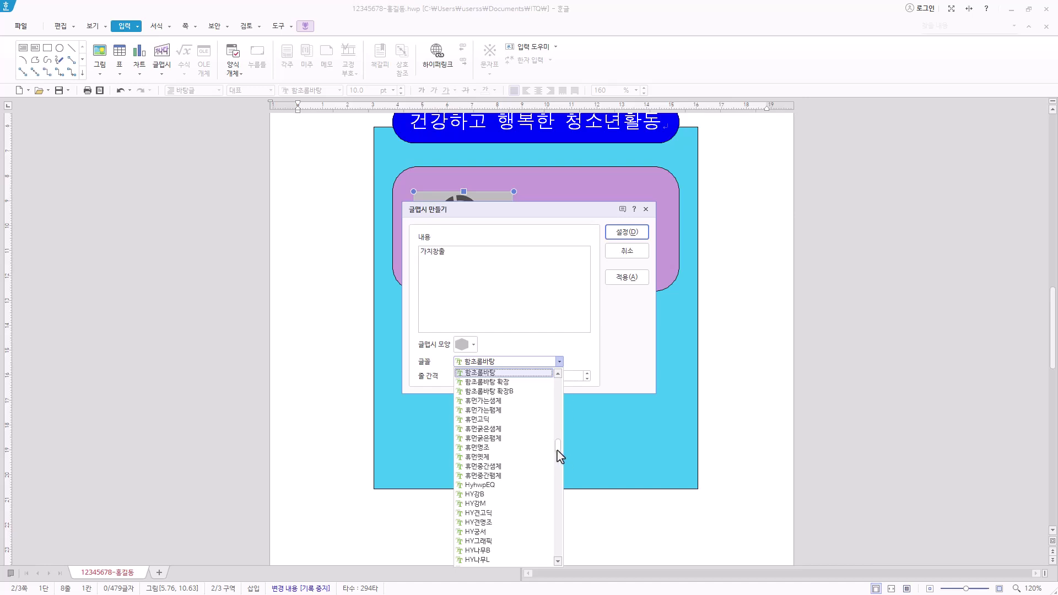
scroll(488, 380, "up", 2)
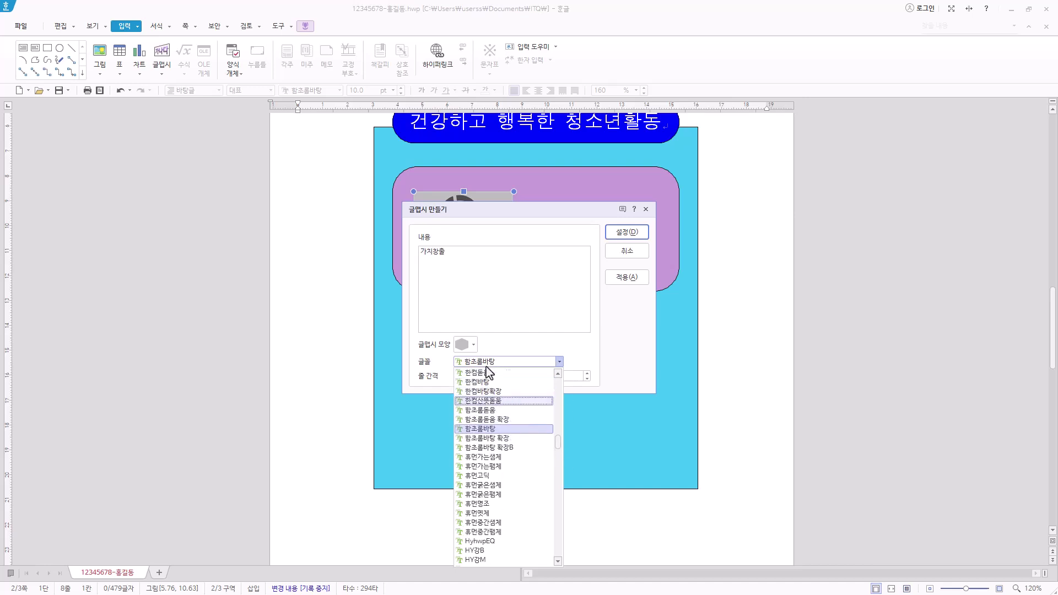
left_click_drag(559, 448, 564, 375)
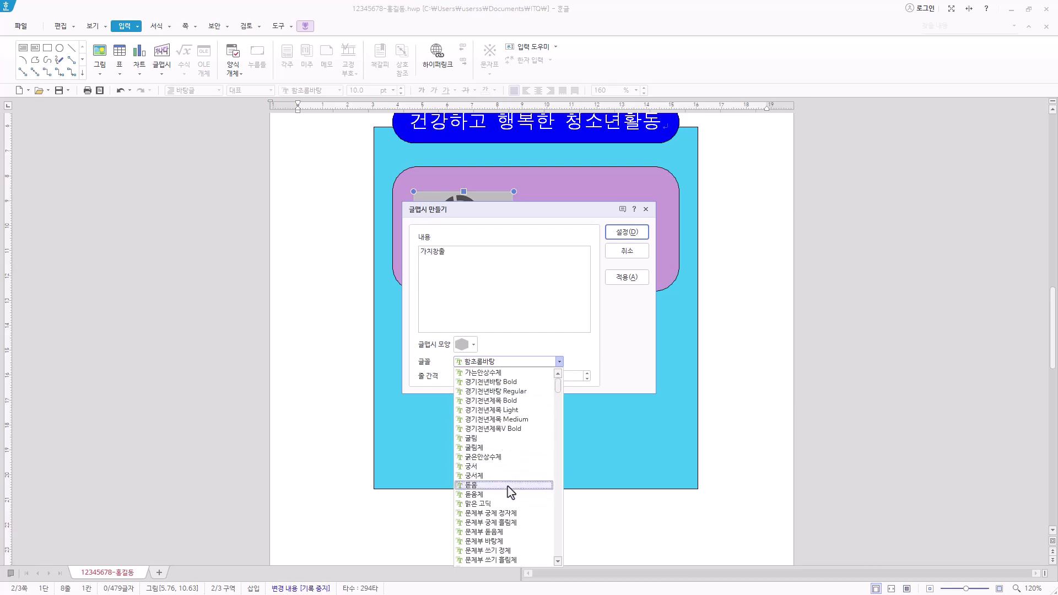
left_click(508, 438)
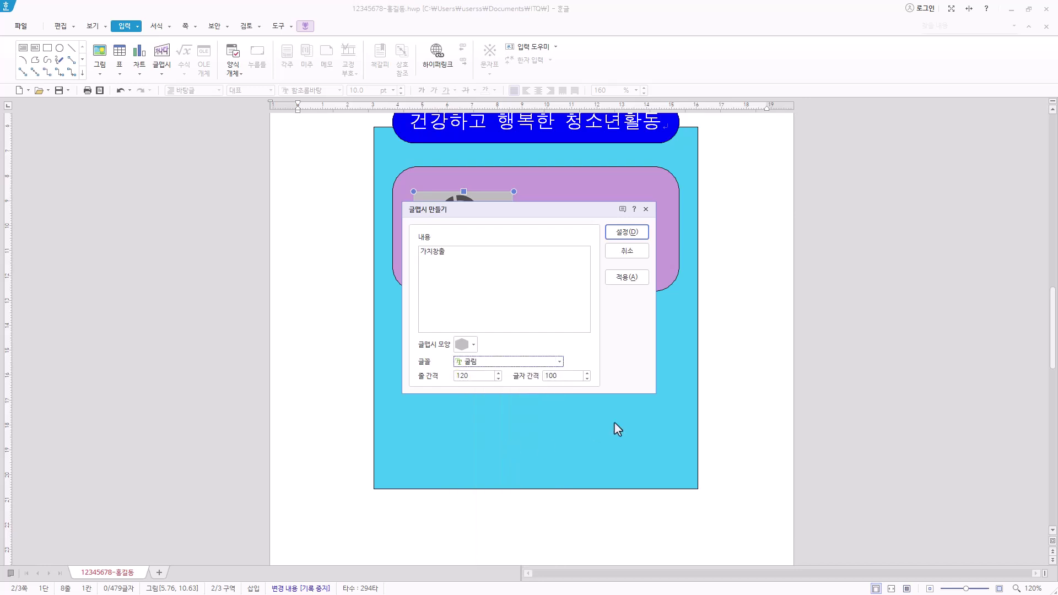
left_click(631, 233)
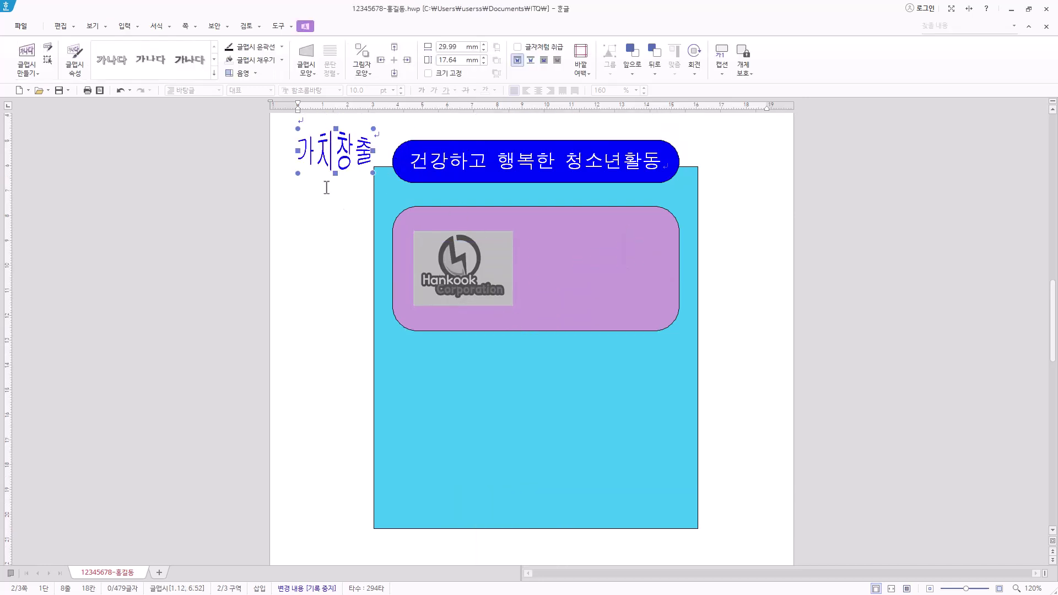
Step: Set the 가치창출 WordArt's size to 50 mm wide and 35 mm high, and place it in front of the text
mouse_move(343, 153)
left_mouse_down()
mouse_move(352, 187)
mouse_move(348, 158)
left_mouse_up()
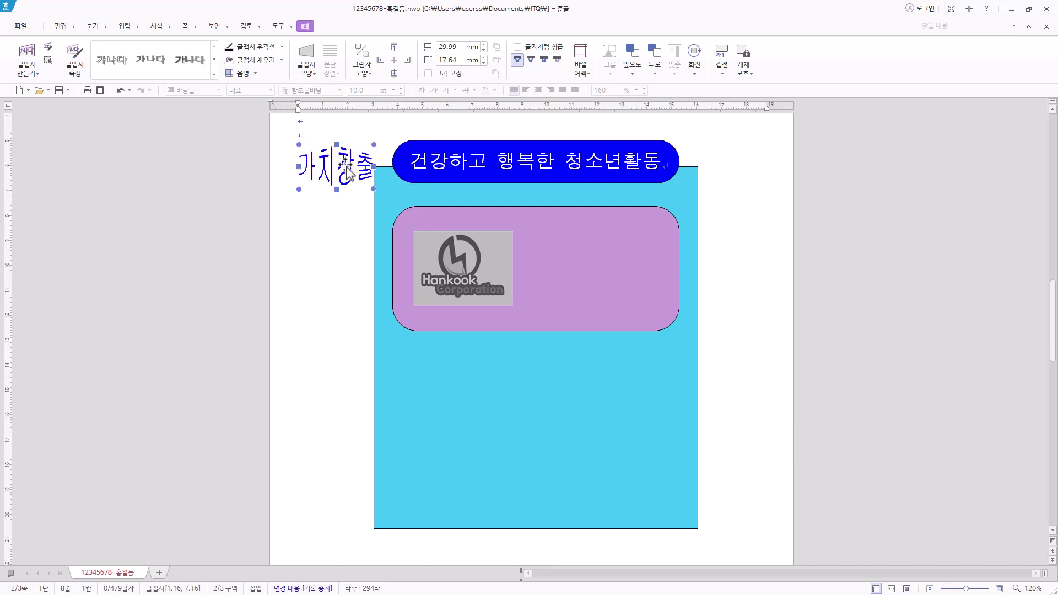
double_click(346, 166)
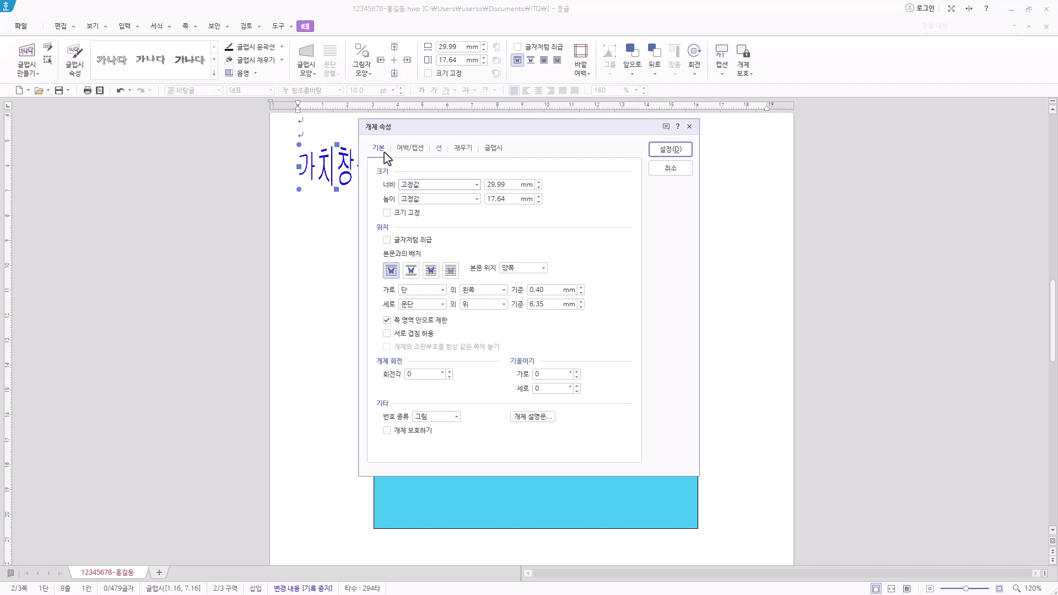
key("Tab")
key("Tab")
type("50")
key("Tab")
key("Tab")
type("3")
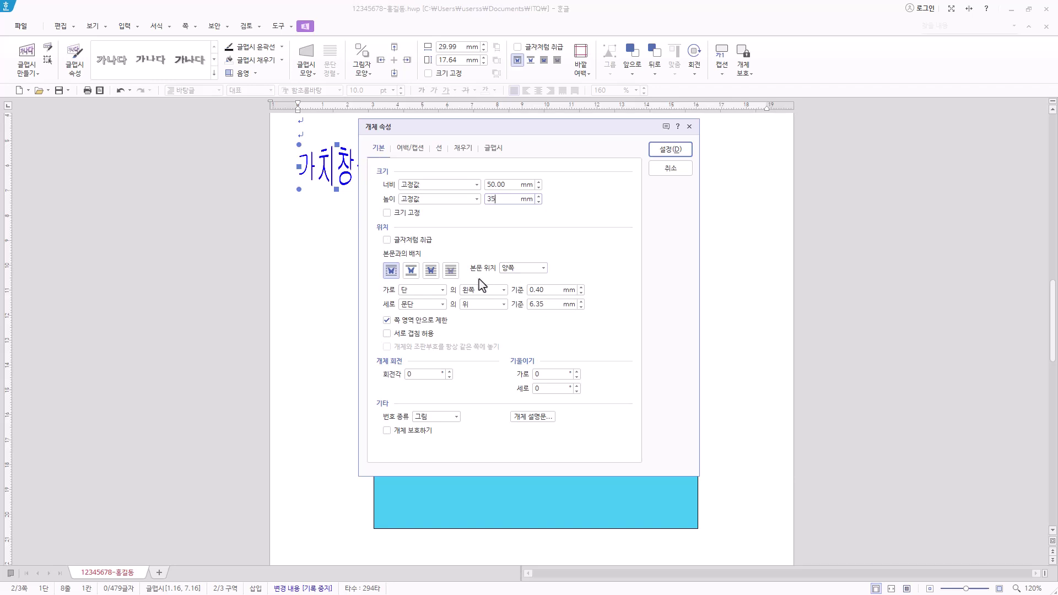
left_click(431, 270)
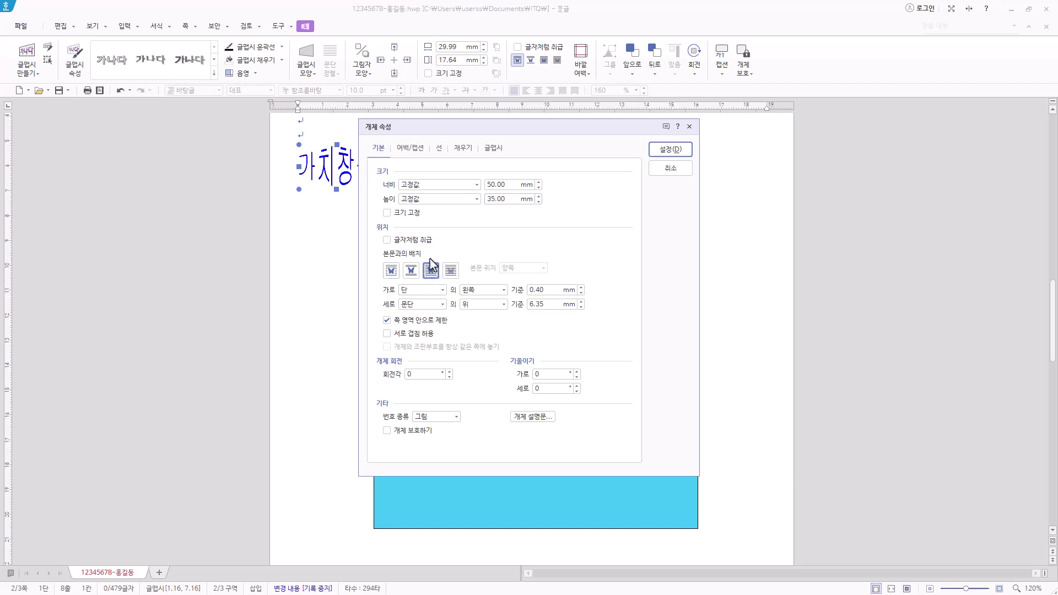
Step: Fill the 가치창출 WordArt with red and move it onto the purple rounded box, beside the logo
left_click(463, 149)
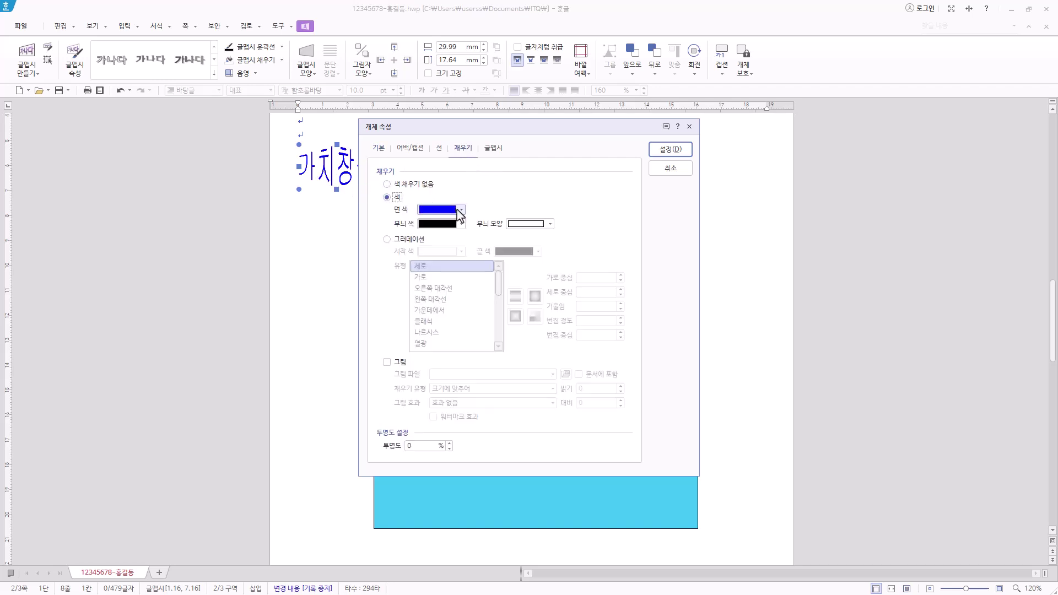
left_click(460, 210)
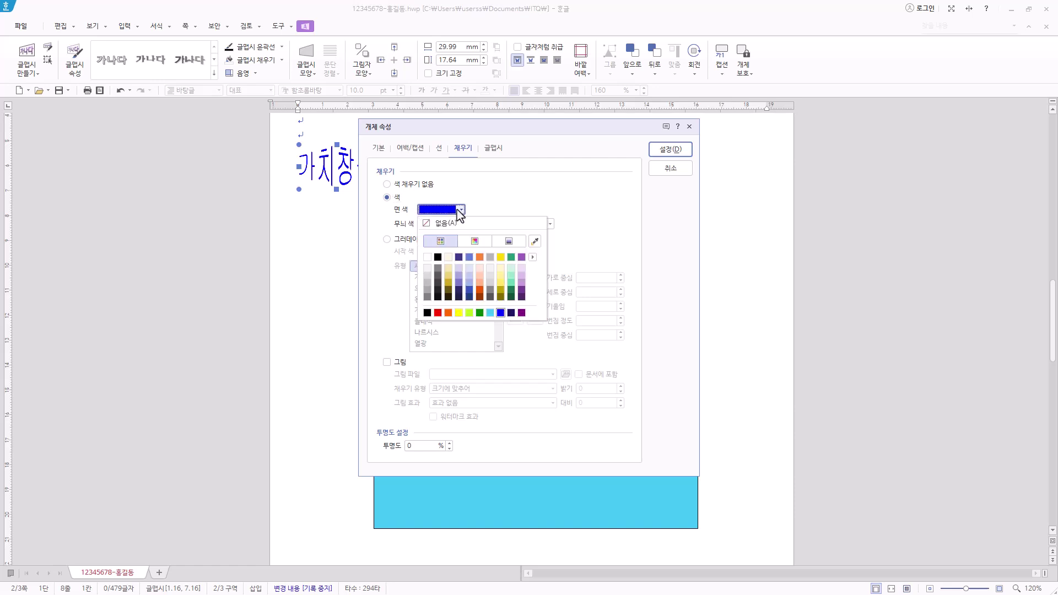
left_click(438, 314)
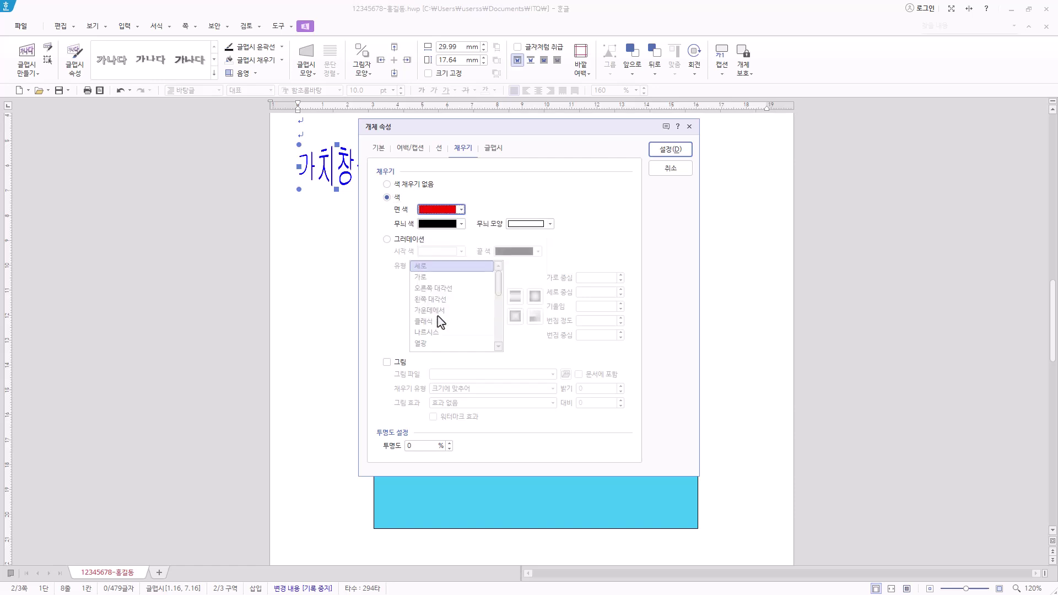
left_click(681, 152)
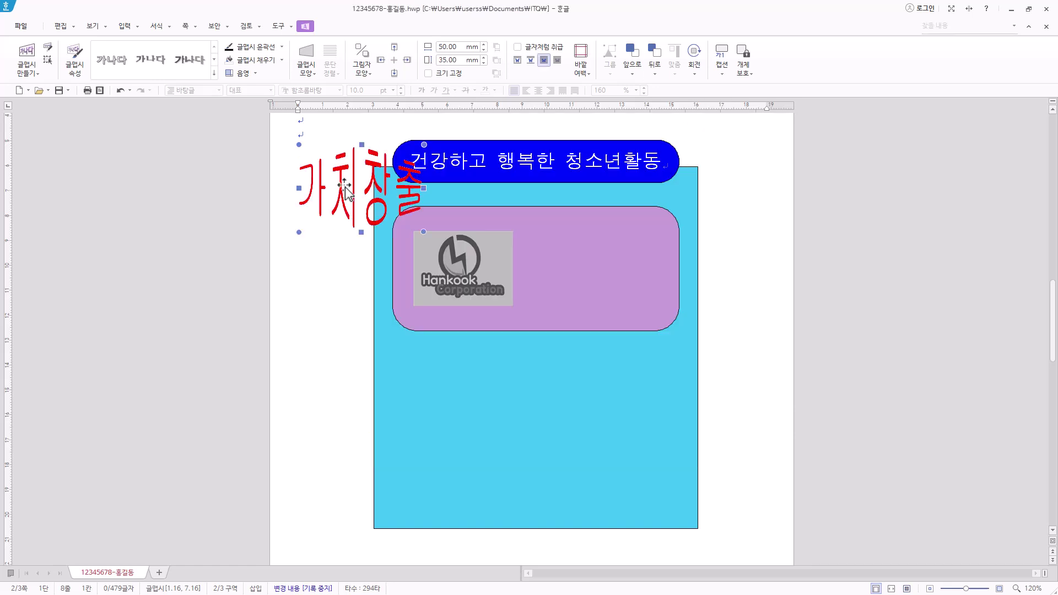
left_click_drag(346, 190, 580, 273)
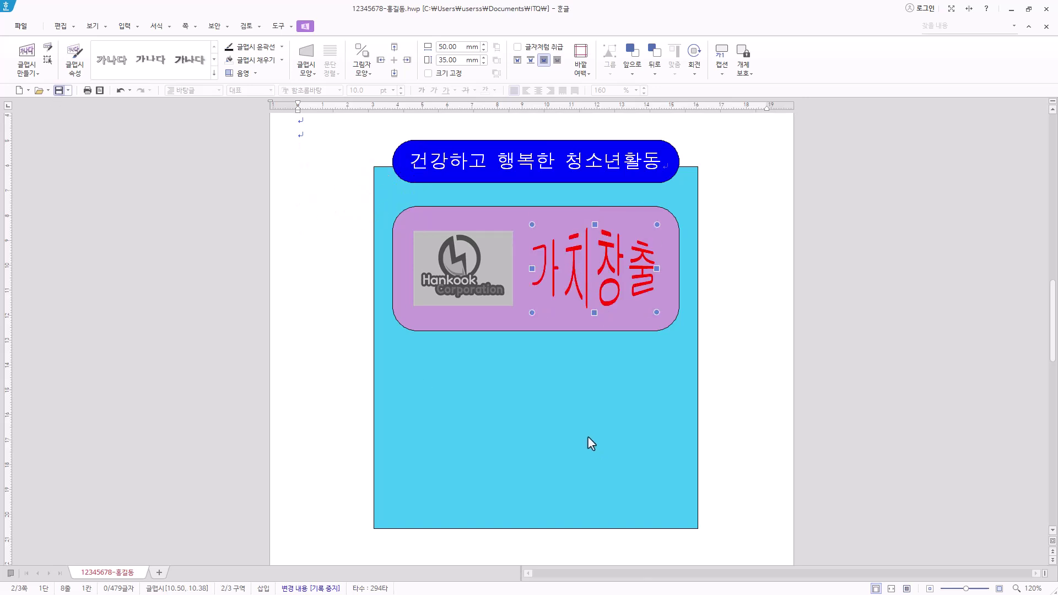
Step: Draw a rectangle about 7 mm wide and 13 mm high on the cyan area just below the purple box
scroll(579, 315, "down", 3)
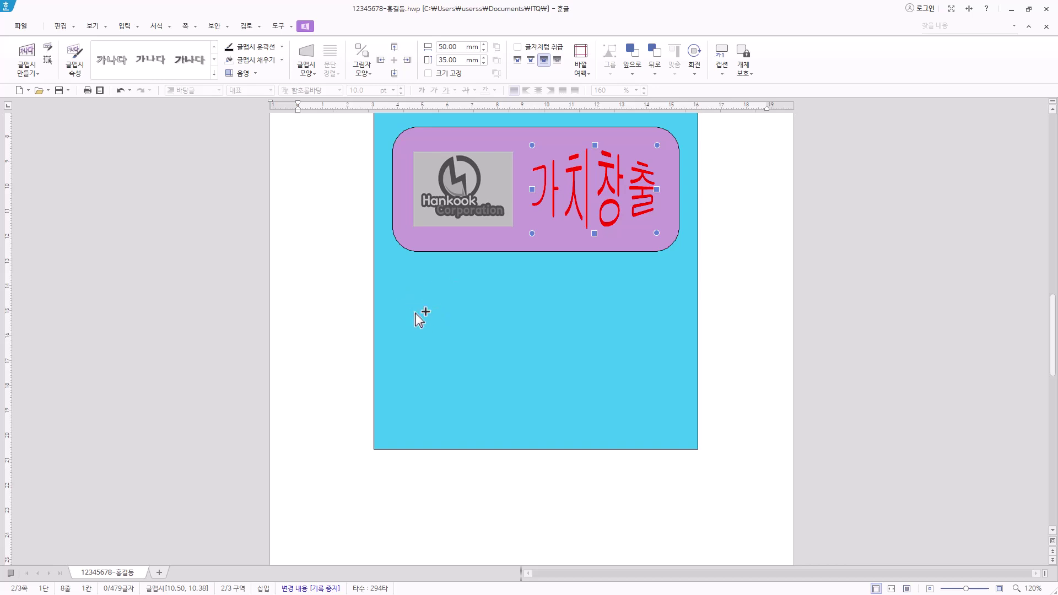
scroll(419, 319, "up", 2, "ctrl")
scroll(419, 318, "down", 2)
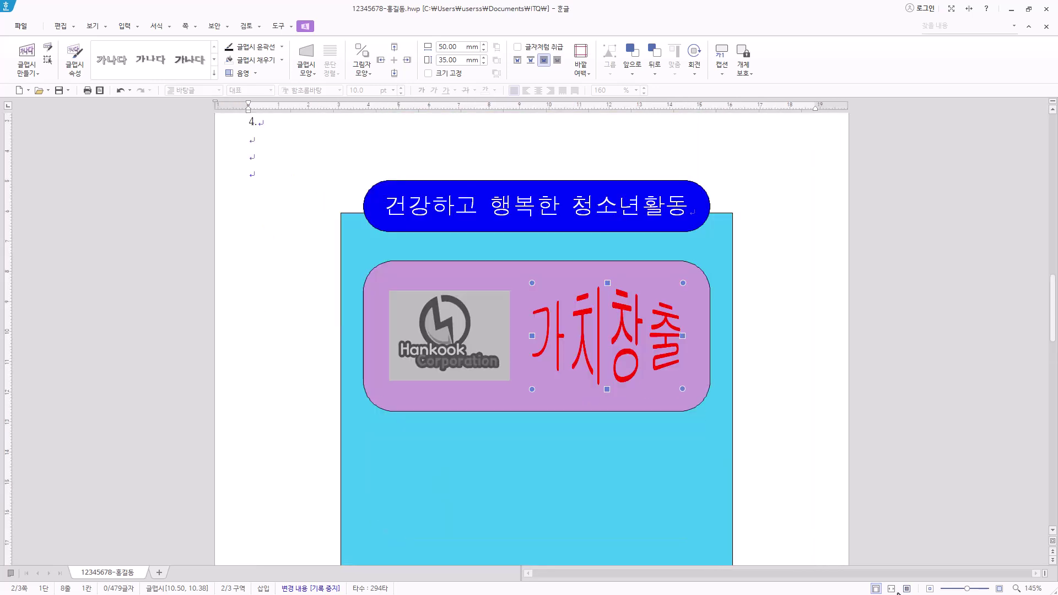
scroll(657, 419, "down", 3)
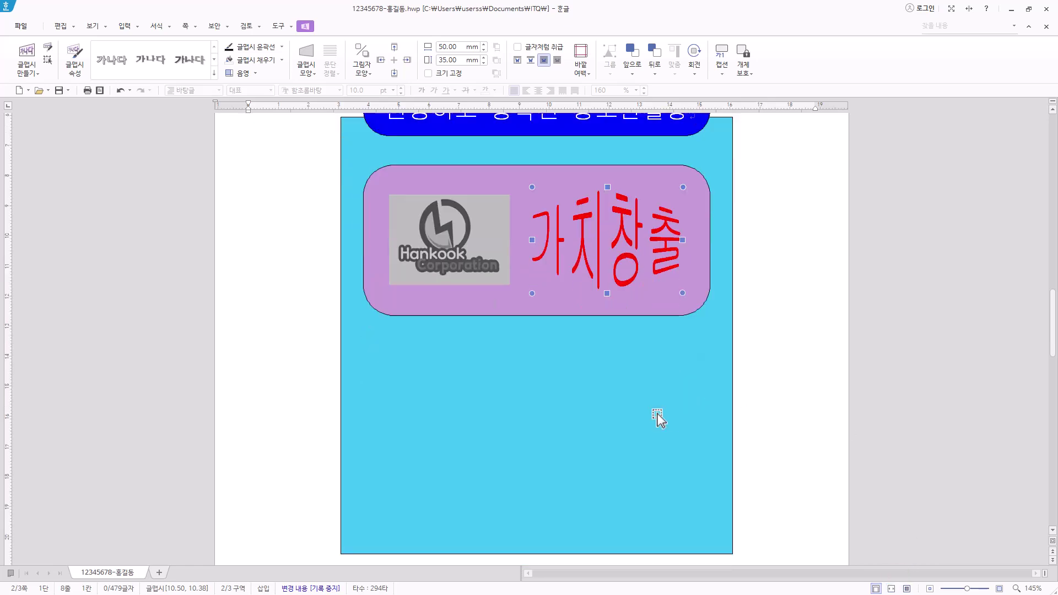
scroll(454, 342, "up", 2, "ctrl")
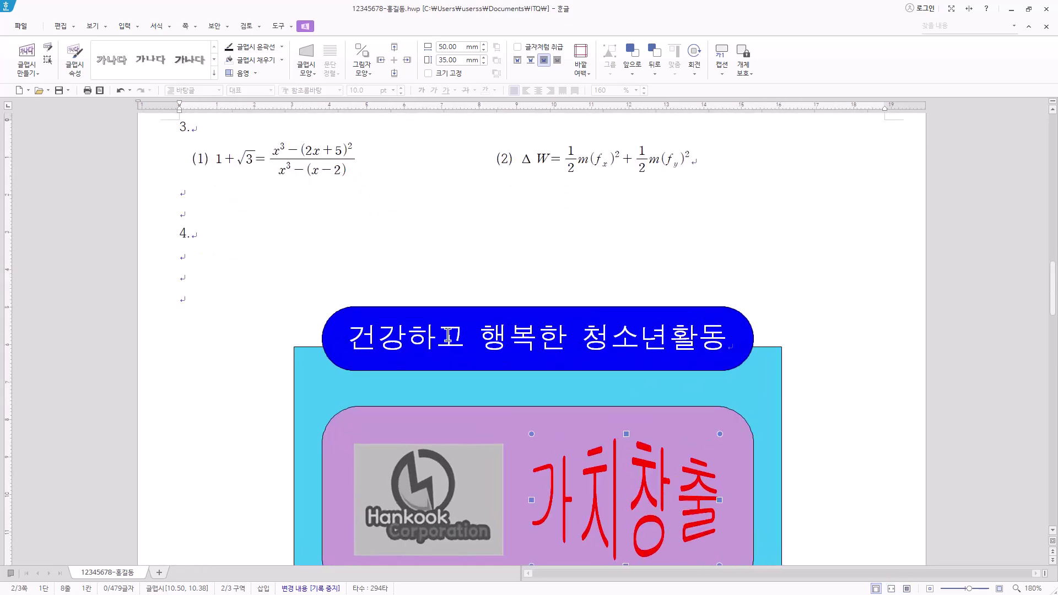
scroll(444, 358, "down", 4)
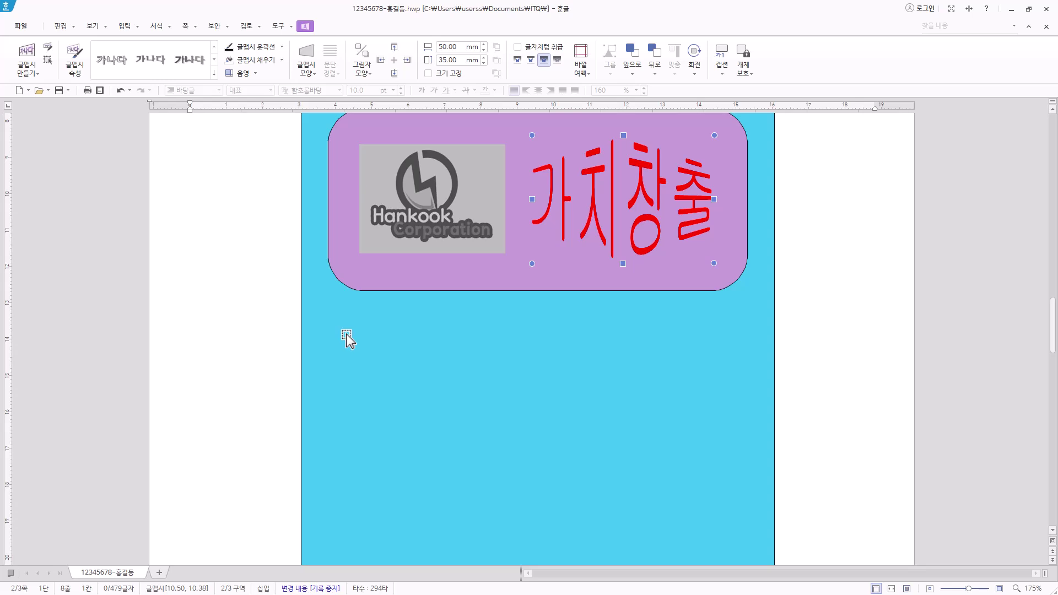
left_click(124, 27)
left_click(47, 48)
mouse_move(355, 322)
left_mouse_down()
mouse_move(382, 370)
mouse_move(364, 336)
left_mouse_up()
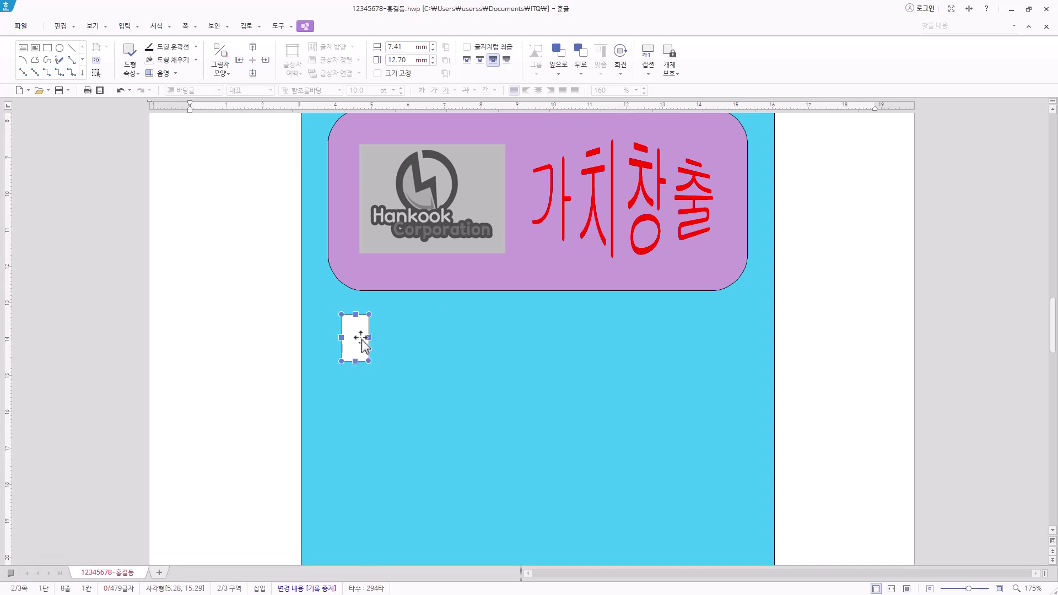
Step: Set the new small rectangle's size to 10 mm wide and 17 mm high
double_click(362, 339)
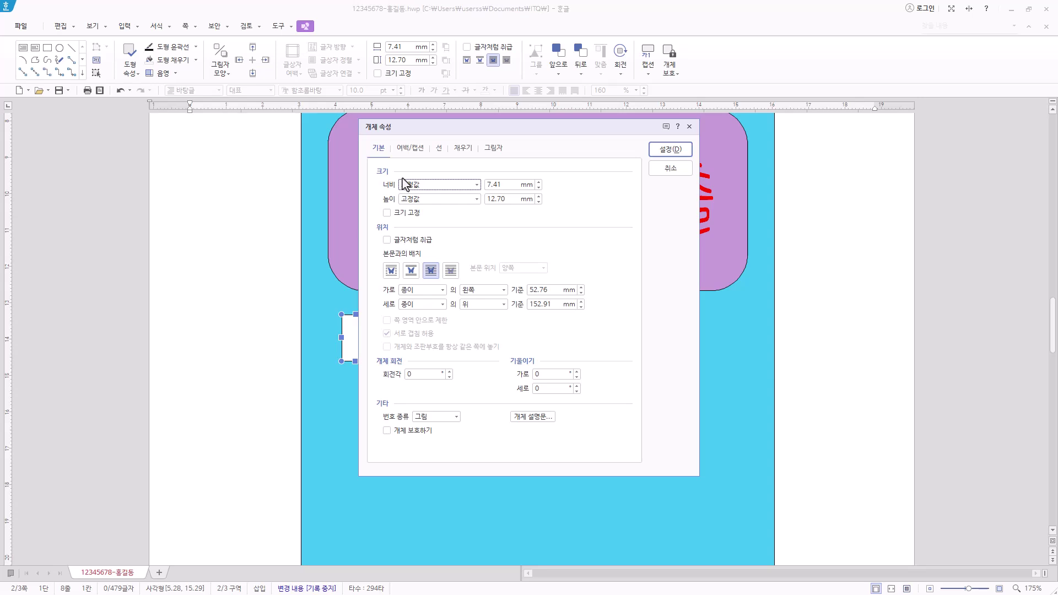
key("Tab")
type("1")
key("Tab")
key("Tab")
type("1")
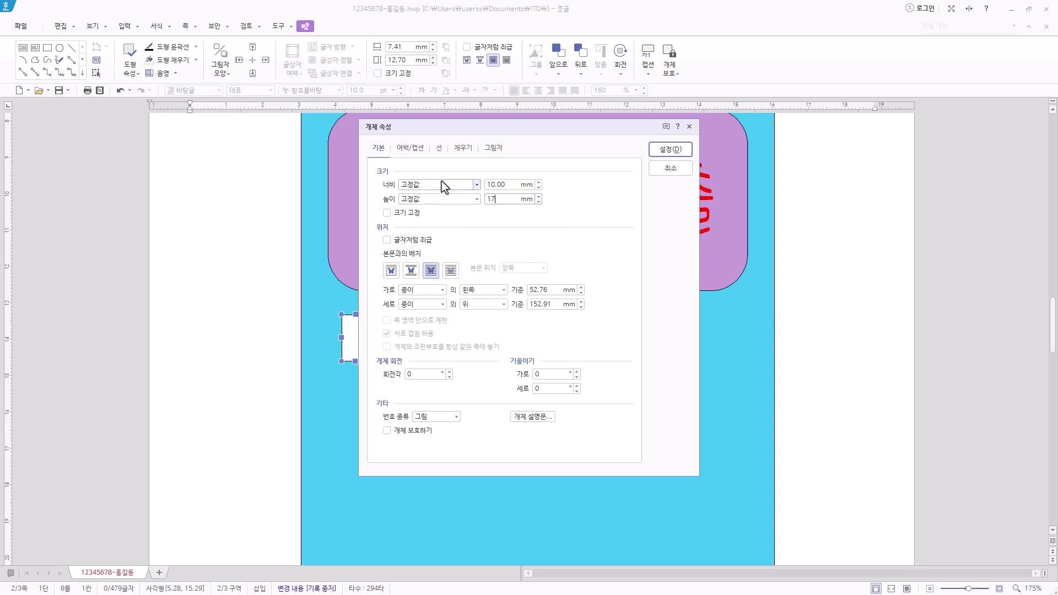
Step: Give the small rectangle a yellow fill and apply its object properties
left_click(440, 150)
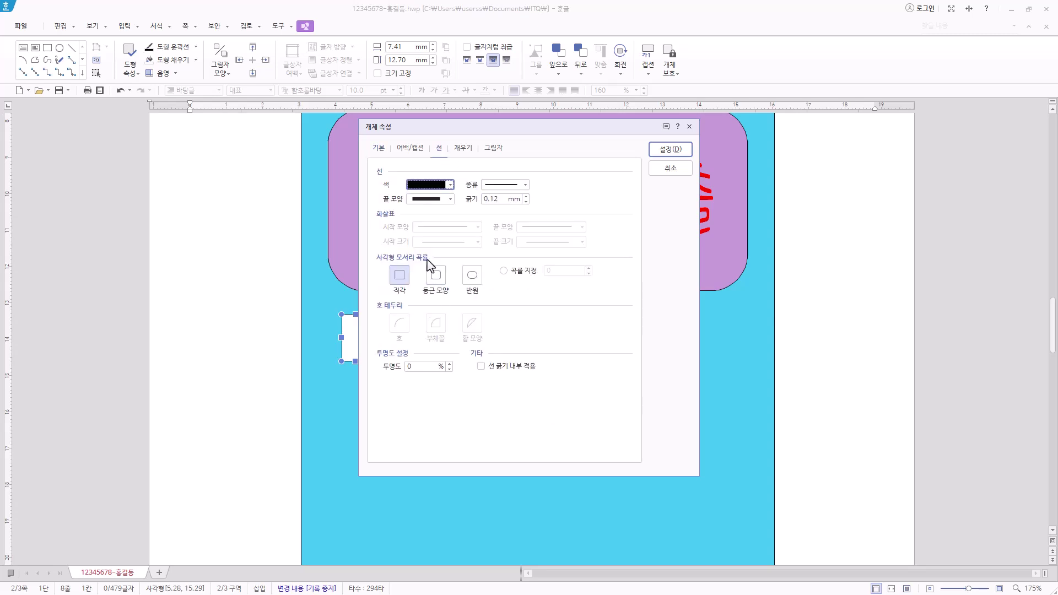
left_click(463, 150)
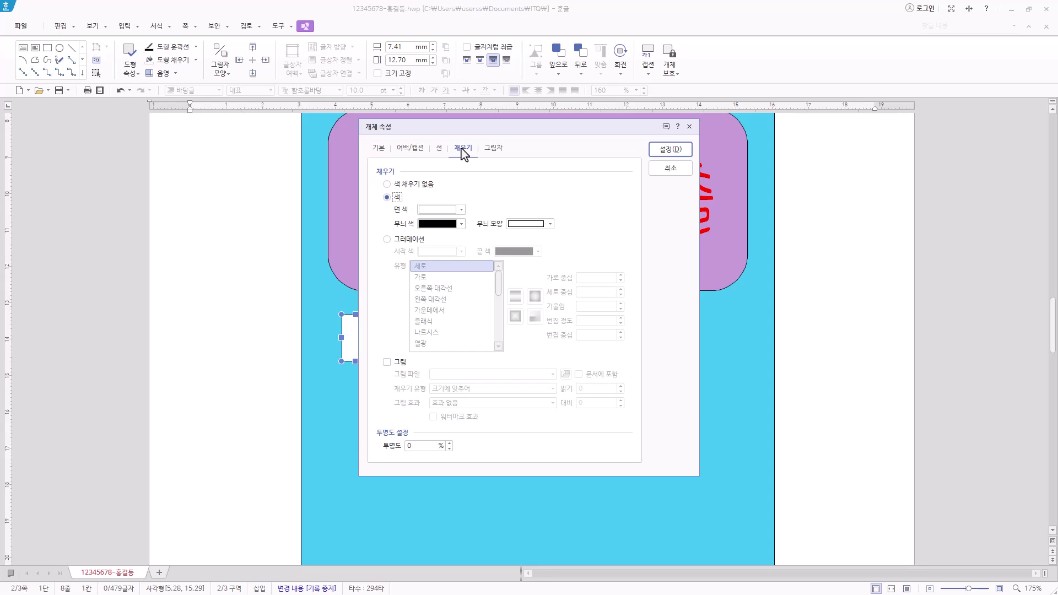
left_click(461, 209)
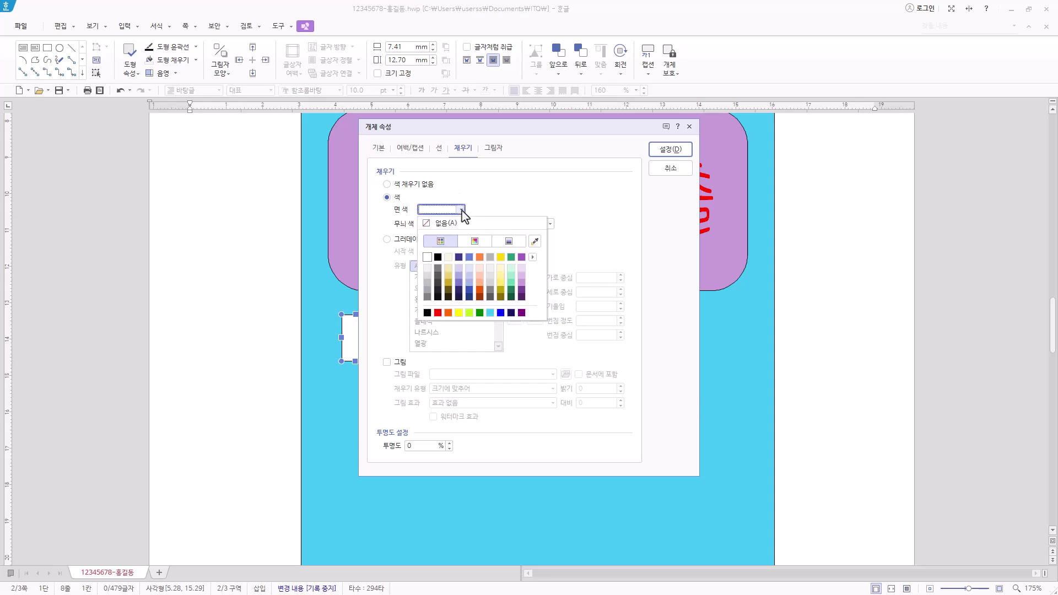
left_click(458, 313)
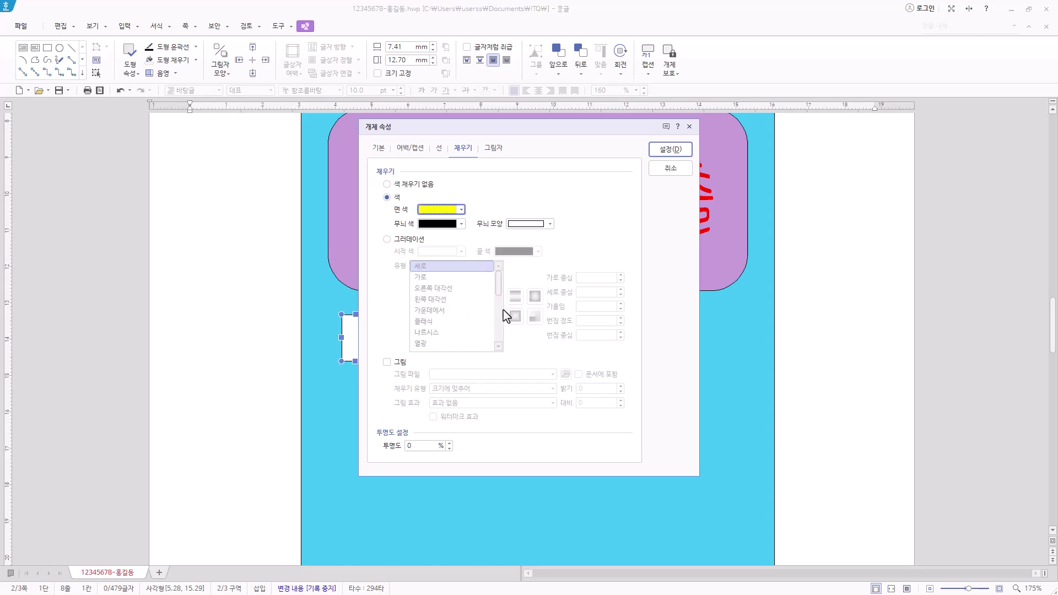
left_click(676, 151)
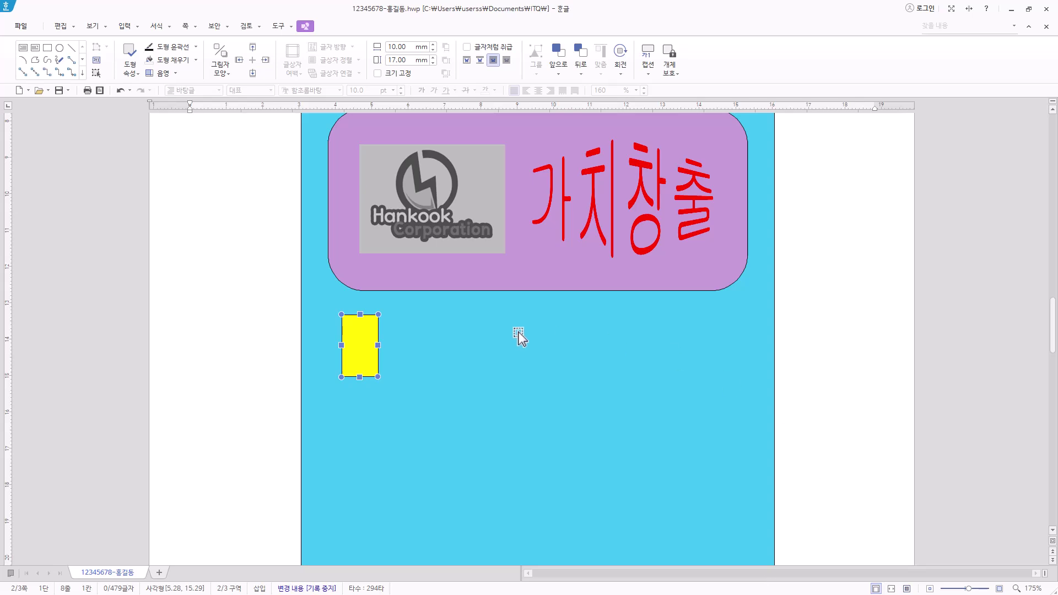
Step: Draw a horizontal text box about 14 by 12 mm overlapping the yellow rectangle and enter "1" in it
left_click(23, 51)
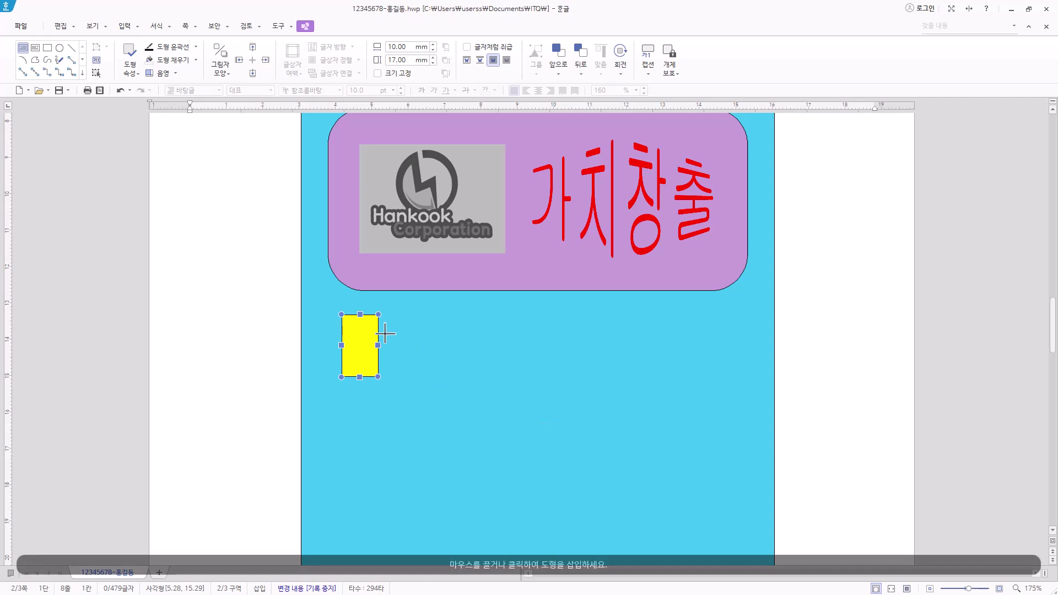
left_click_drag(357, 328, 410, 372)
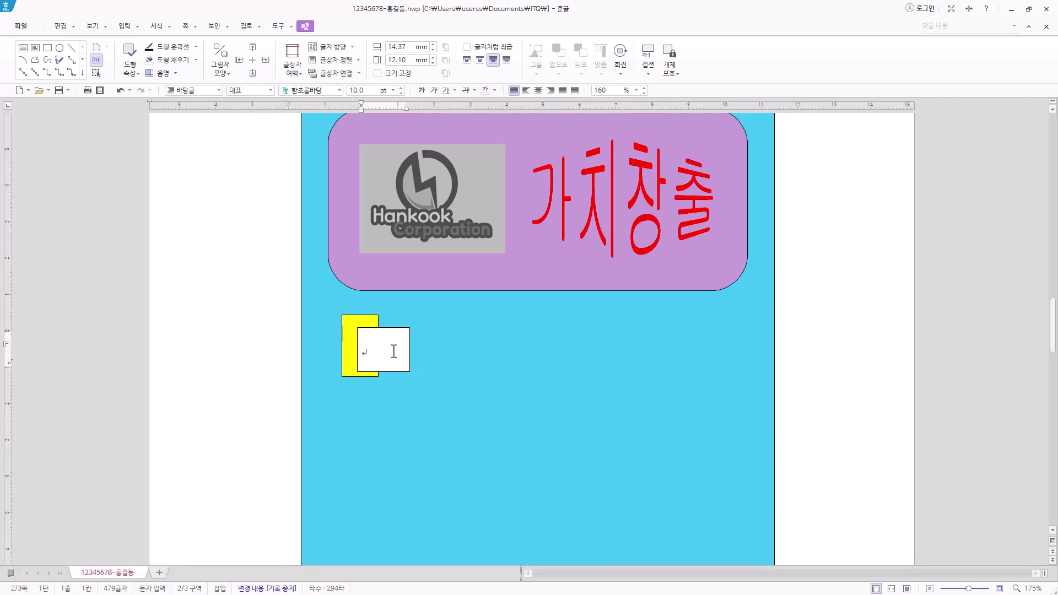
type("1")
Step: Set the size of the text box containing 1 to 13 mm wide and 13 mm high
left_click(404, 329)
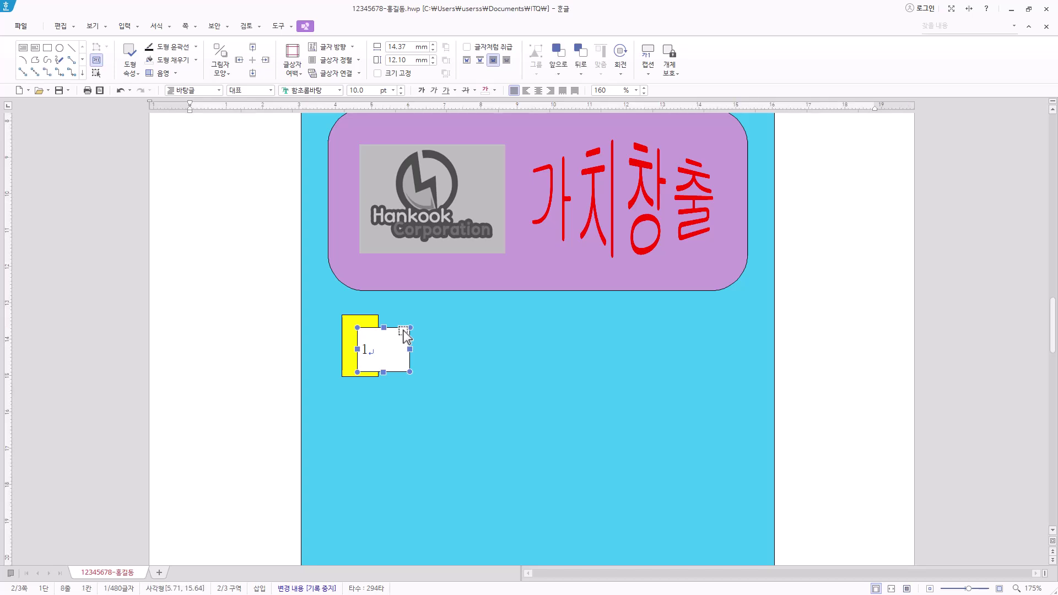
double_click(405, 330)
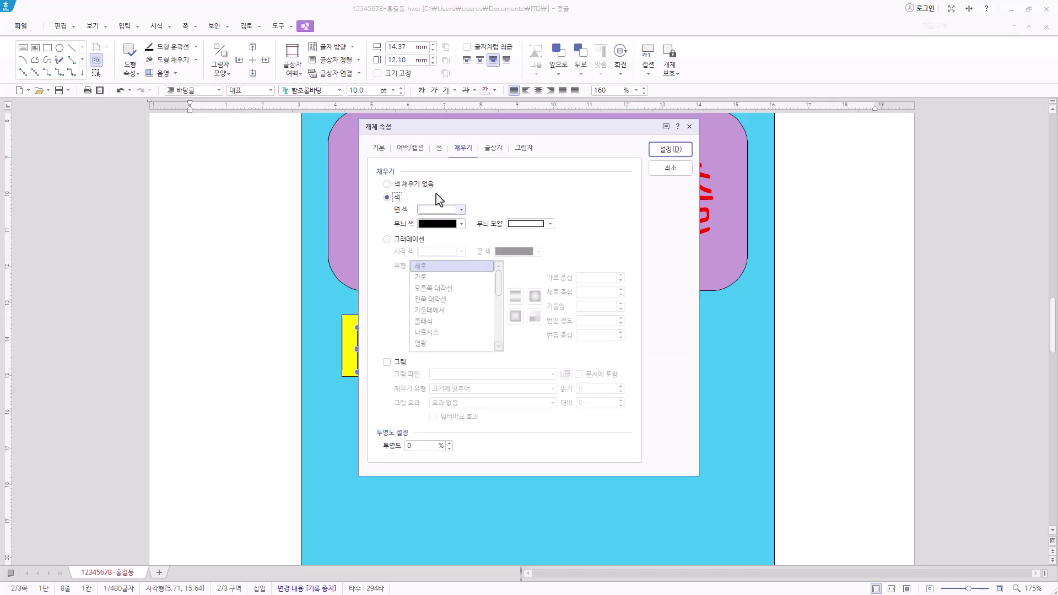
left_click(379, 148)
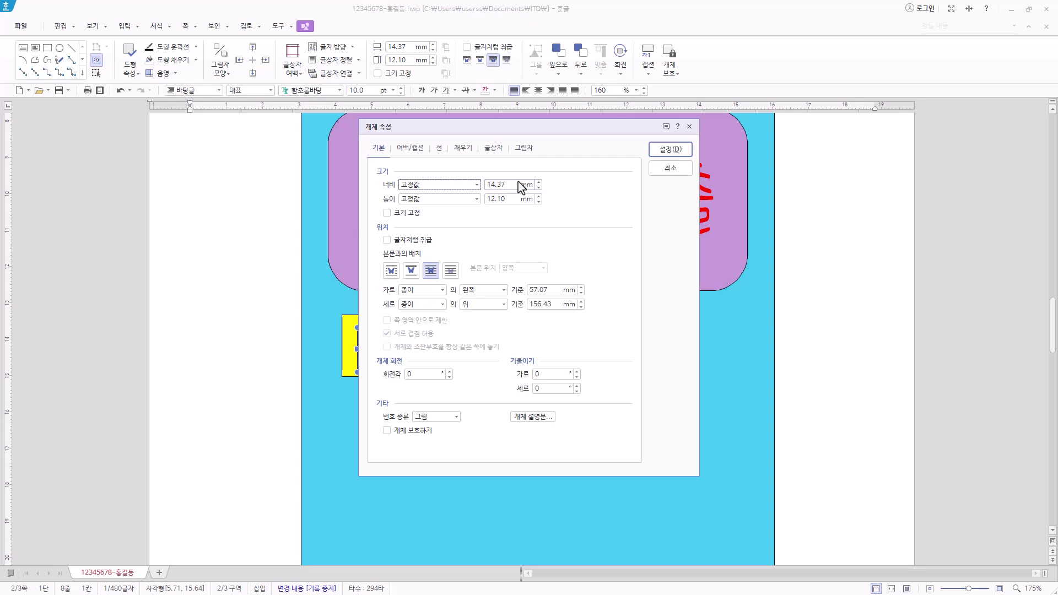
key("Tab")
type("13.00")
key("Tab")
key("Tab")
type("13")
Step: Set the text box's fill colour to white and apply its object properties
left_click(463, 149)
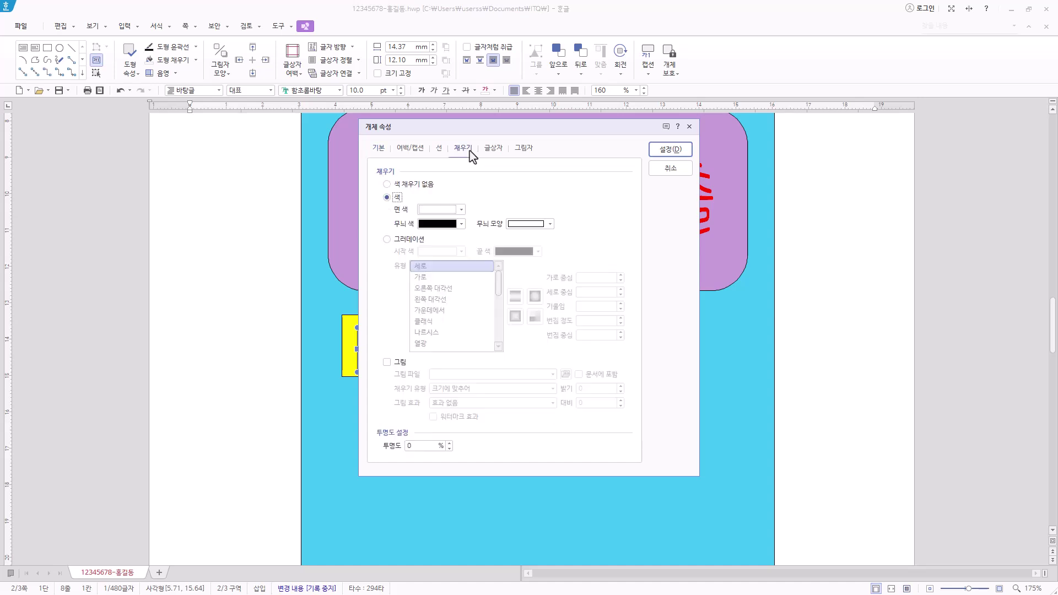
left_click(462, 210)
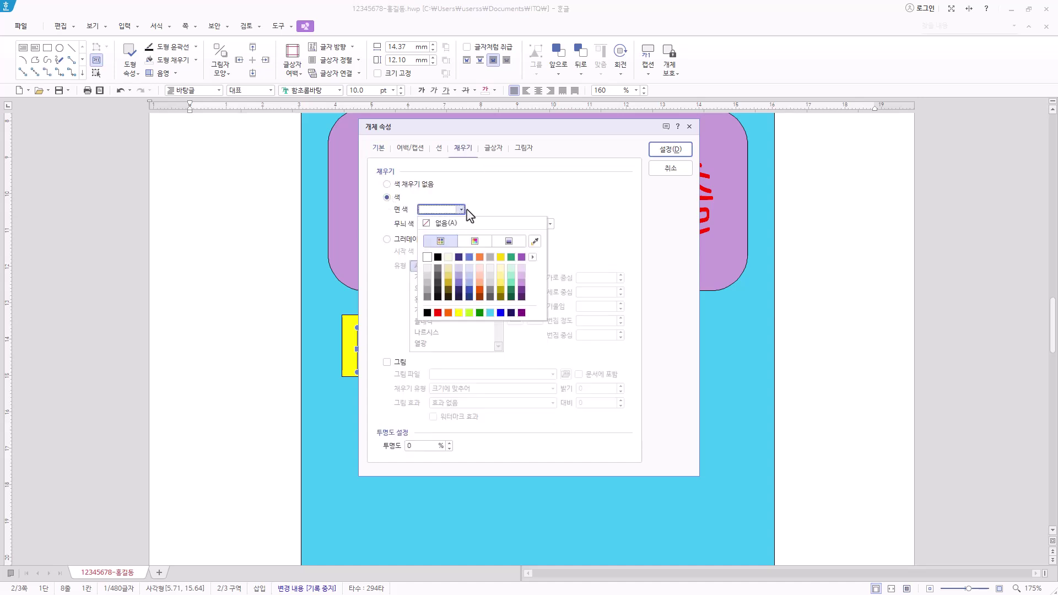
left_click(427, 257)
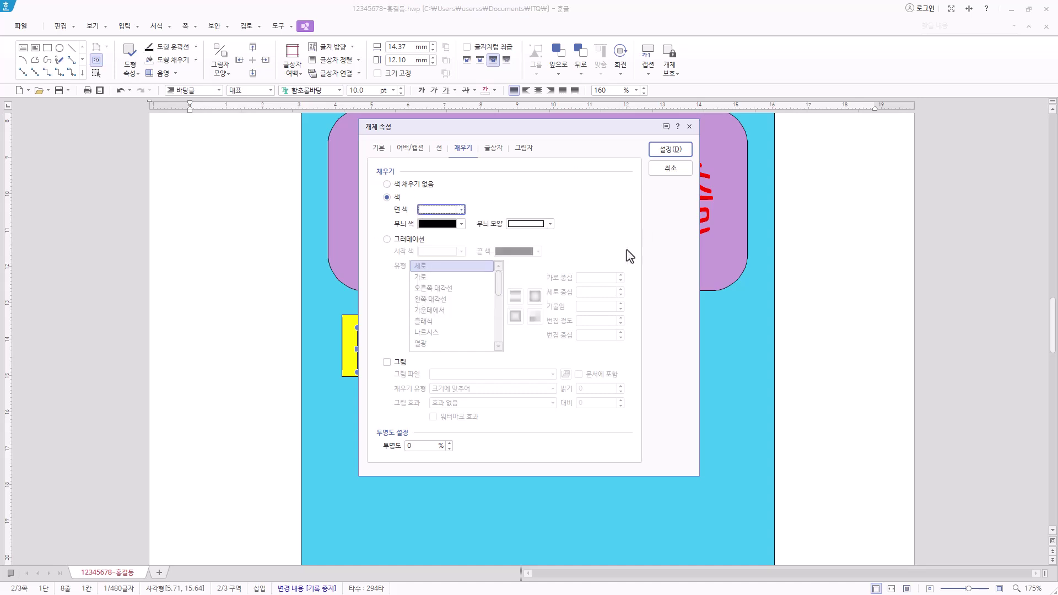
left_click(682, 152)
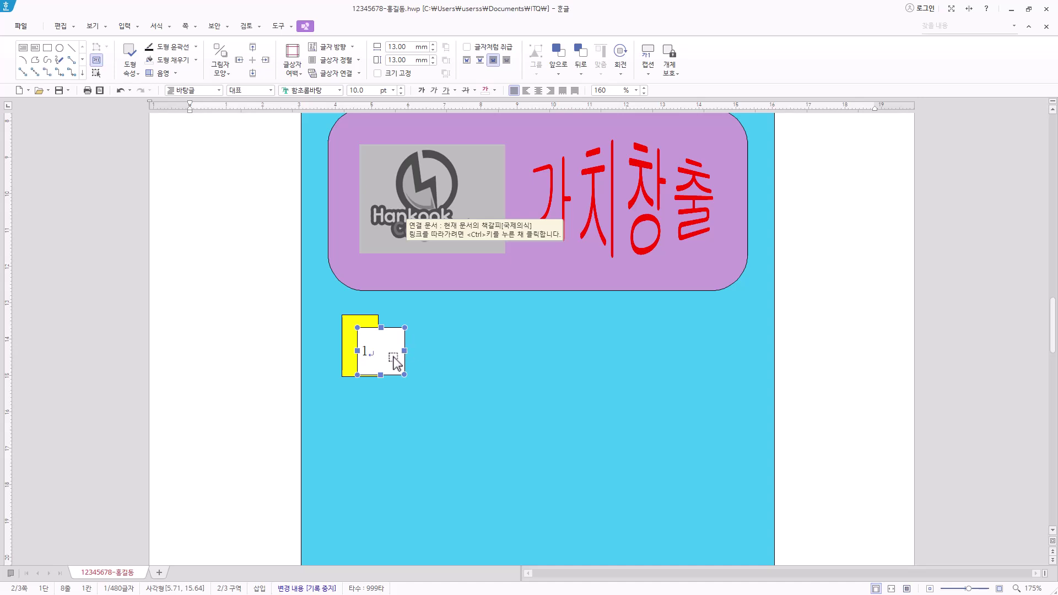
Step: Format the number 1 in the text box as 돋움, 20 pt
left_click(317, 90)
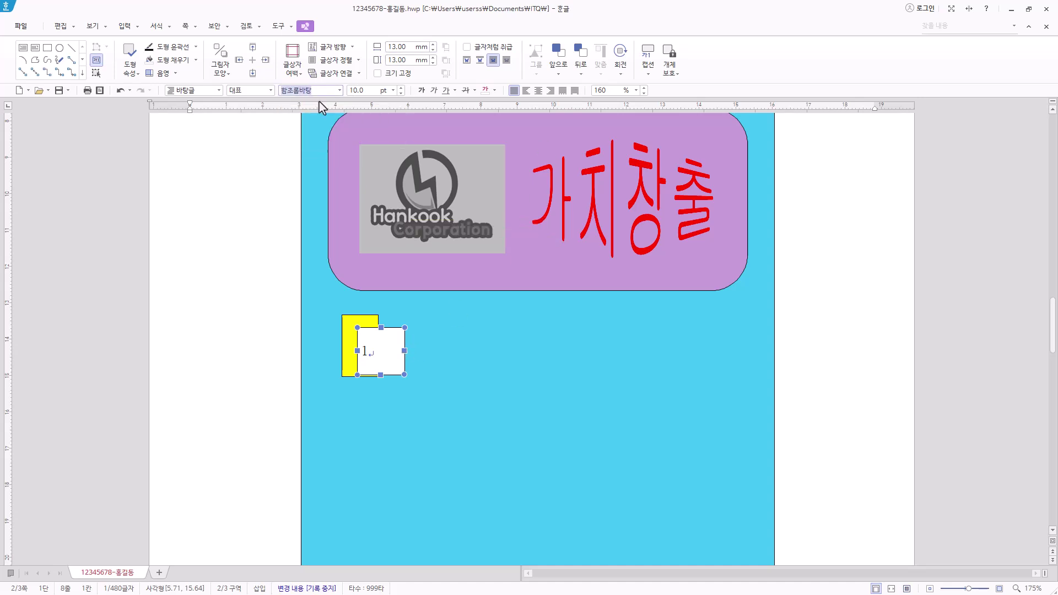
type("돋움")
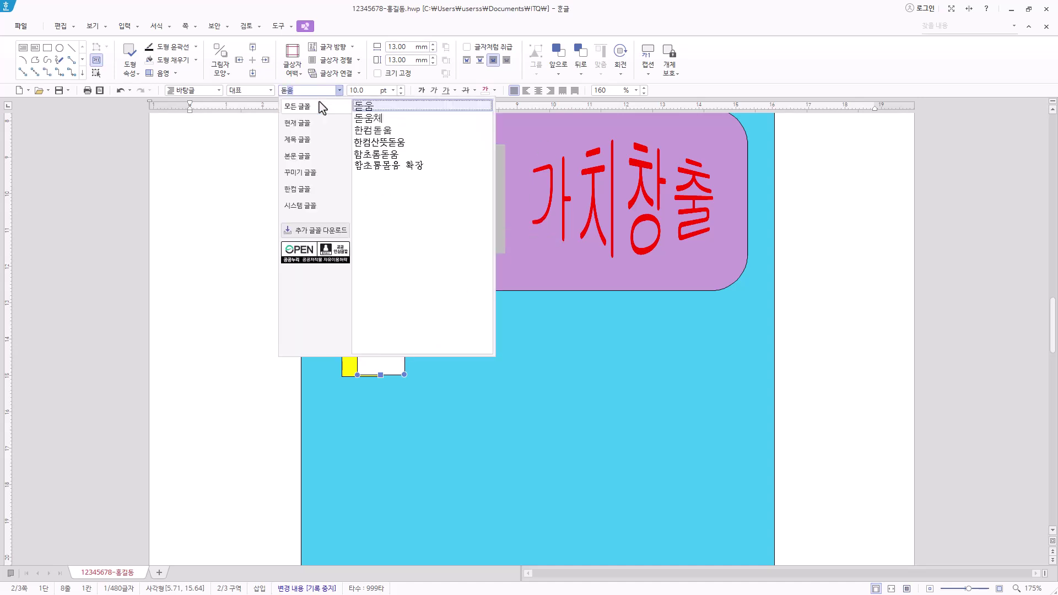
key("Return")
left_click(394, 90)
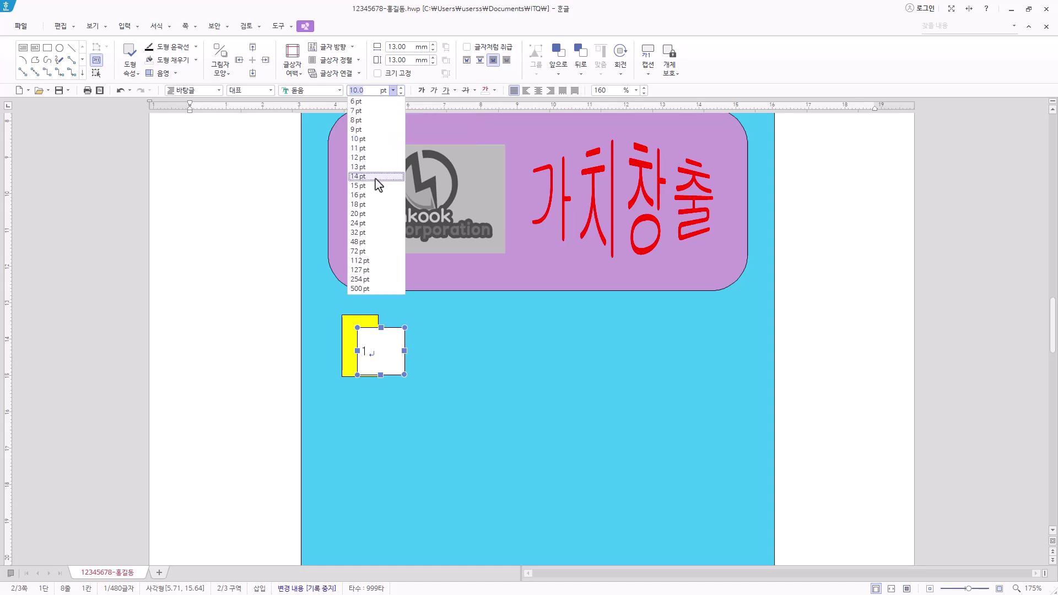
left_click(374, 214)
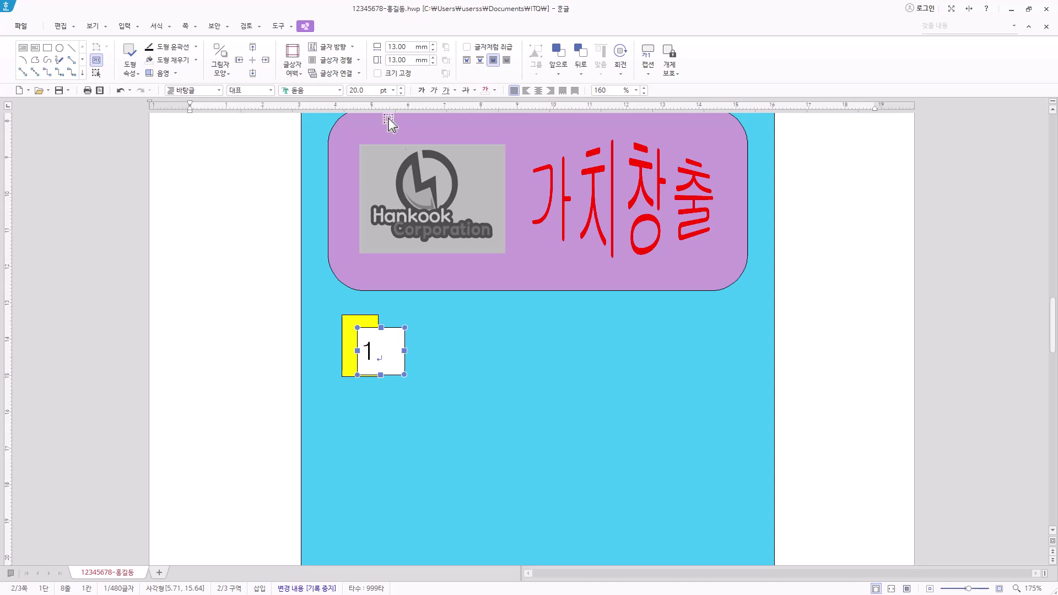
Step: Center the number 1 within its text box and shift the box slightly up over the yellow rectangle
left_click(335, 60)
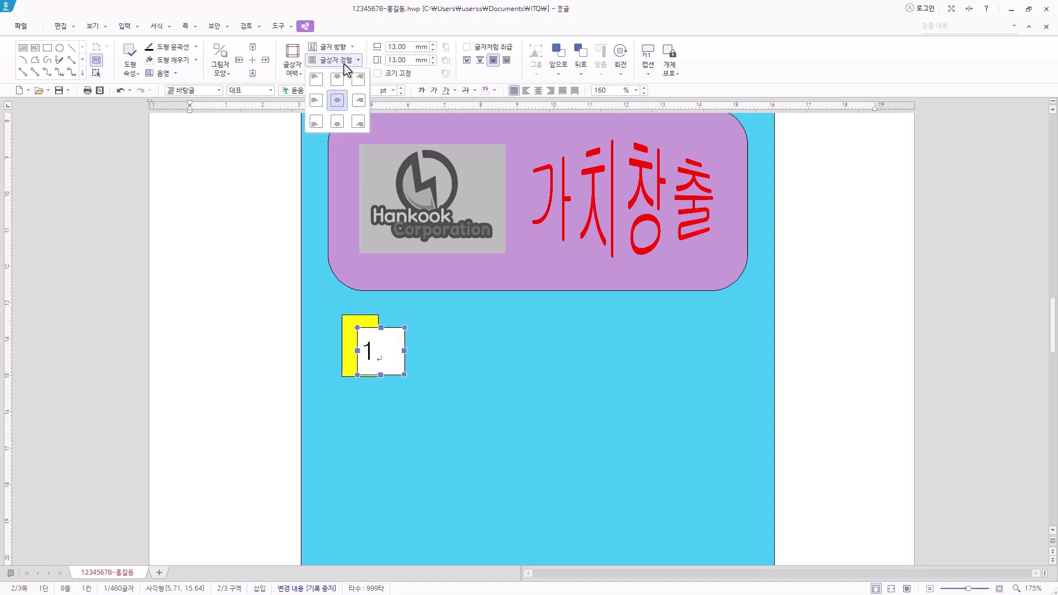
left_click(337, 100)
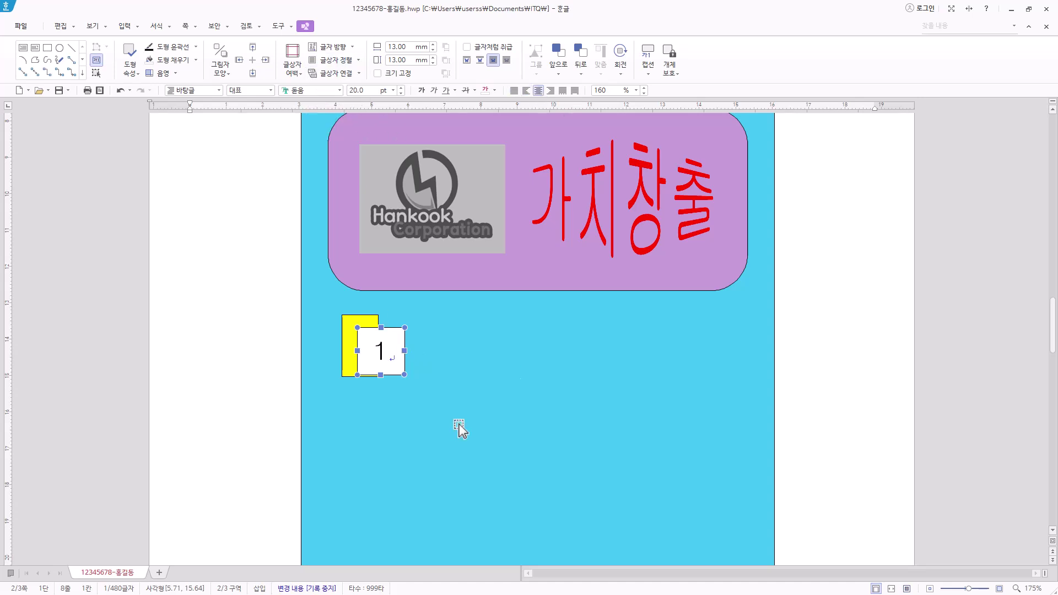
left_click_drag(402, 373, 402, 368)
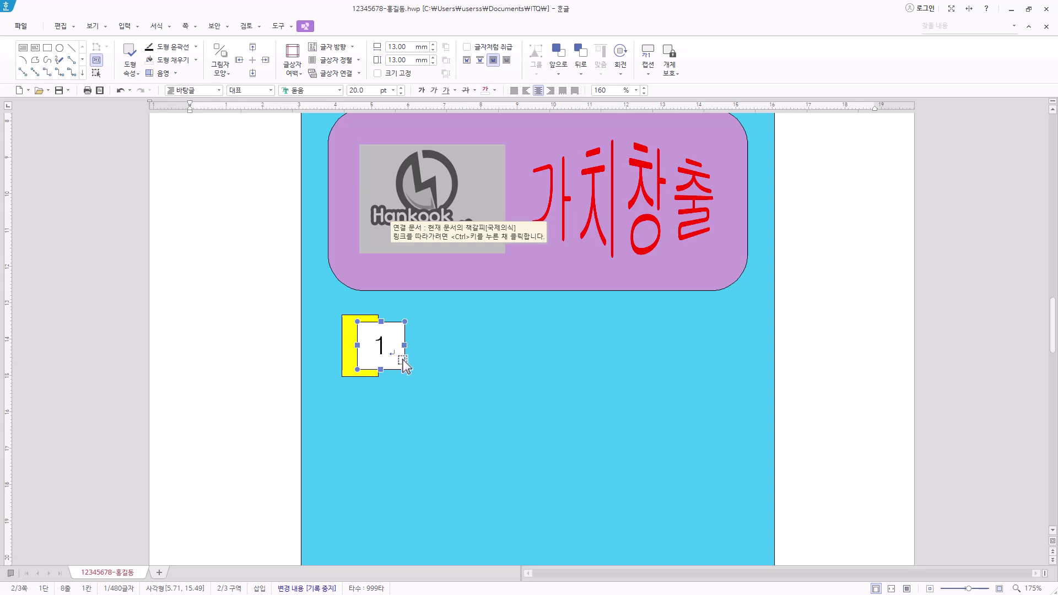
scroll(402, 359, "down", 1)
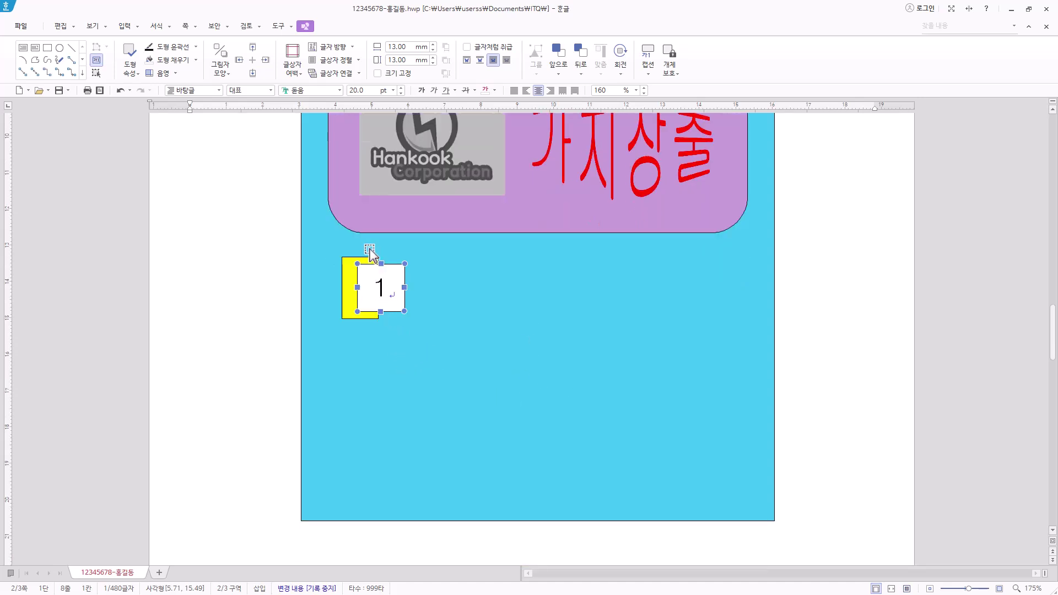
Step: Nudge the numbered label up and to the left, and draw a text box about 96 × 15 mm beside it reading 깨끗한 미래를 위한 활동
left_click_drag(382, 244, 356, 237)
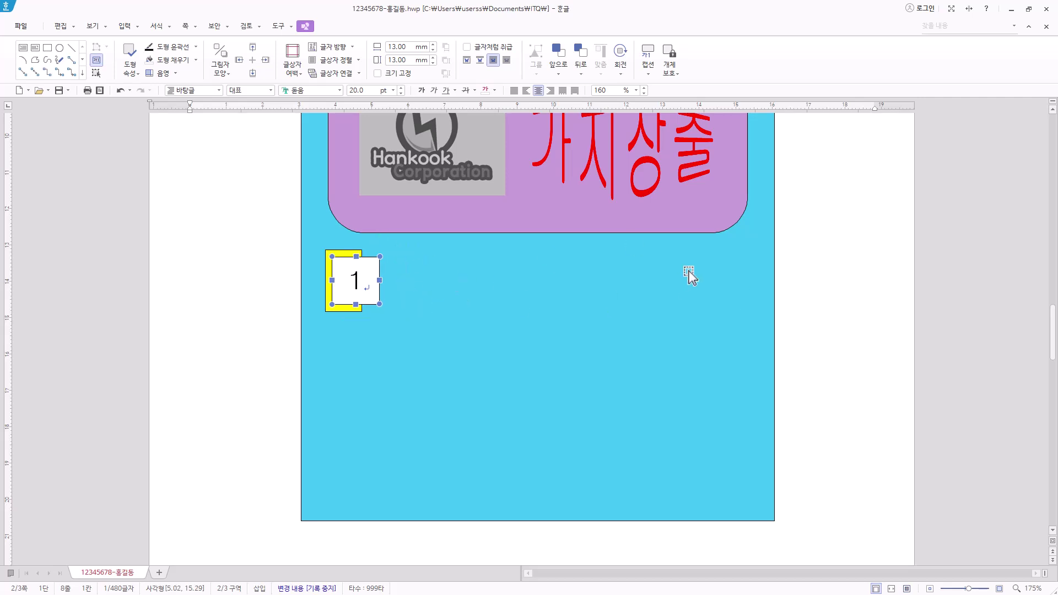
left_click(24, 54)
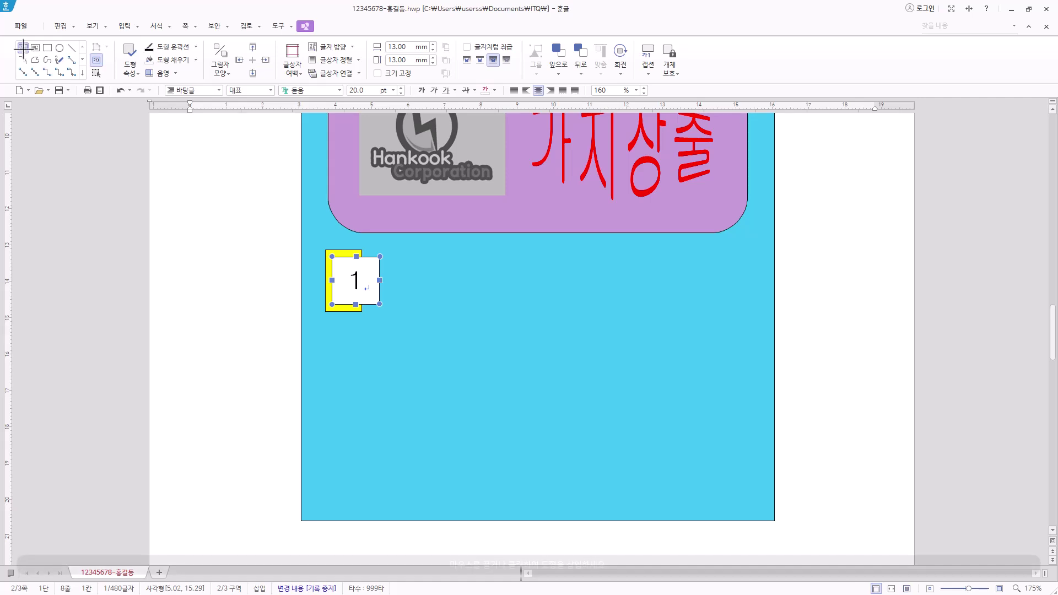
left_click_drag(387, 257, 739, 311)
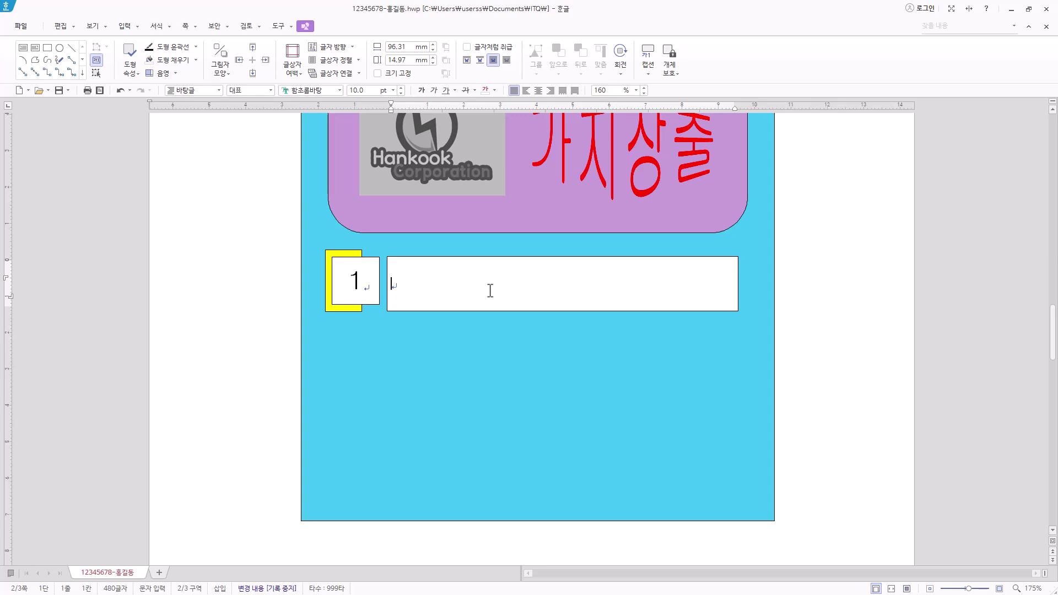
type("깨끗한 미래를 위한 활동")
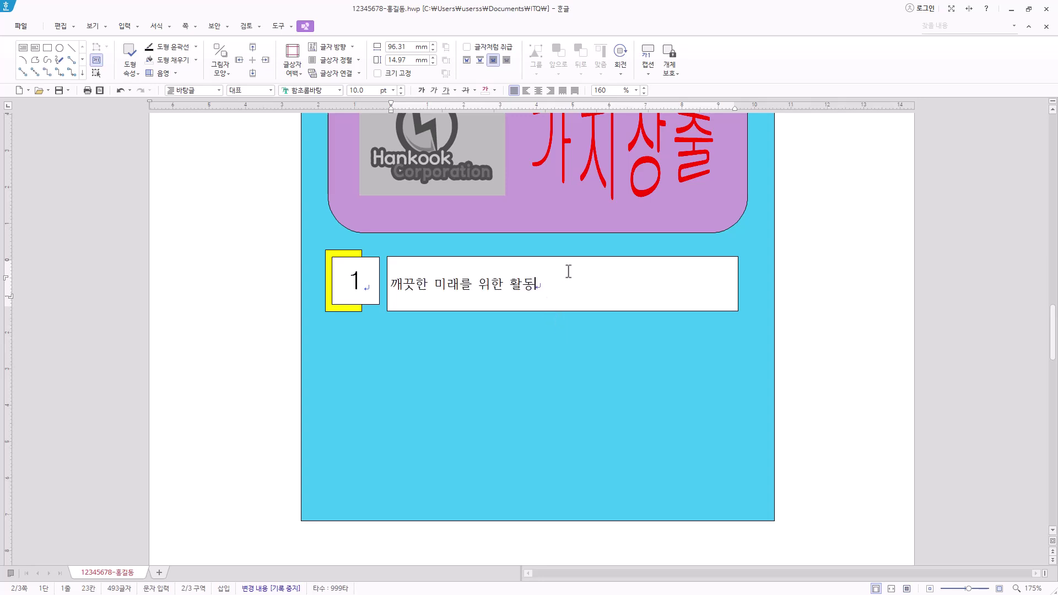
Step: Give the text box containing 깨끗한 미래를 위한 활동 a dashed outline and no fill colour
left_click(566, 312)
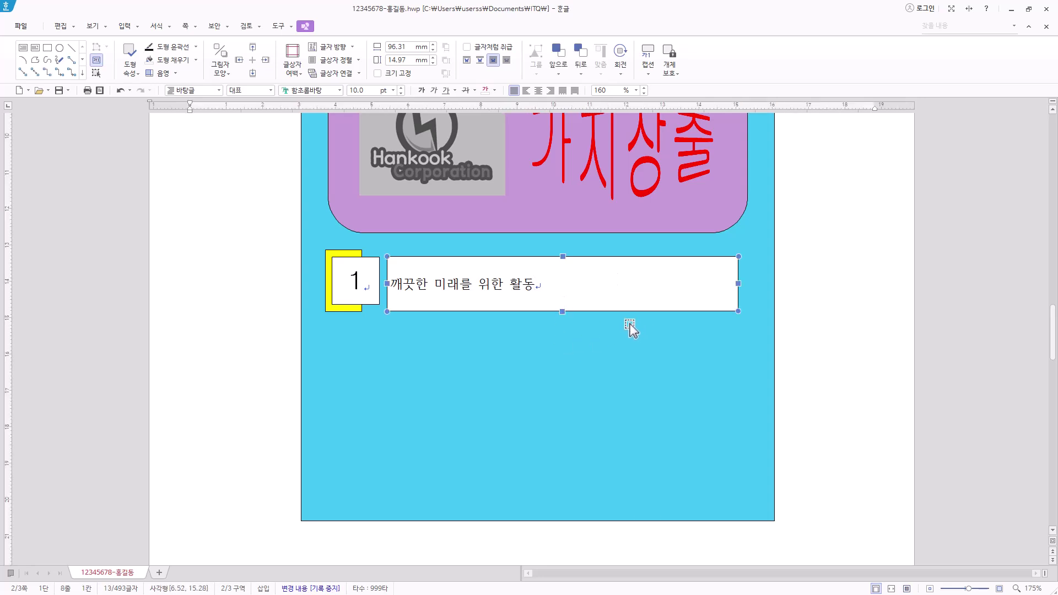
key("p")
left_click(378, 147)
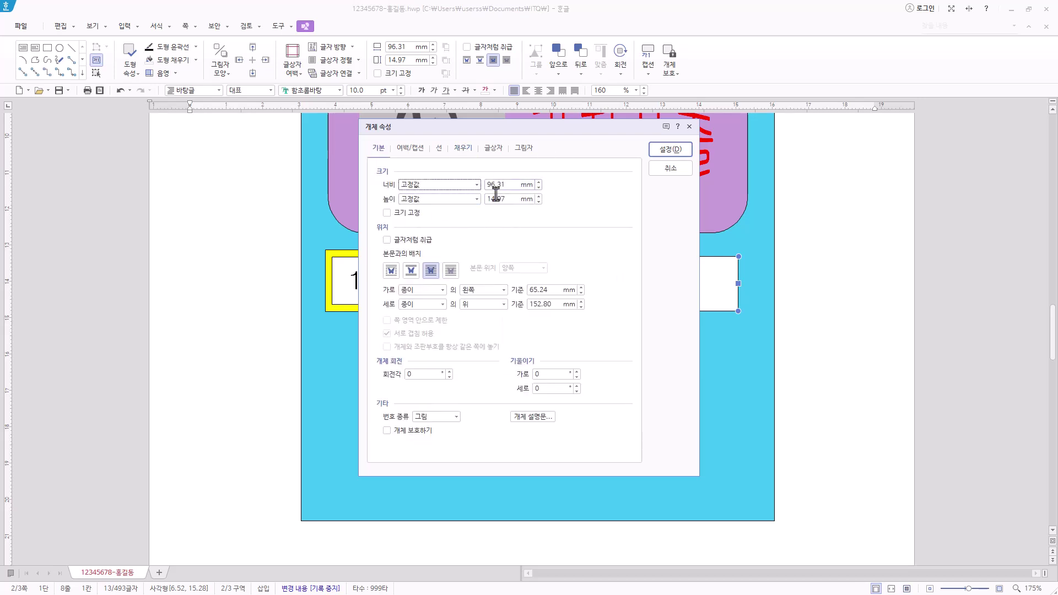
left_click(439, 148)
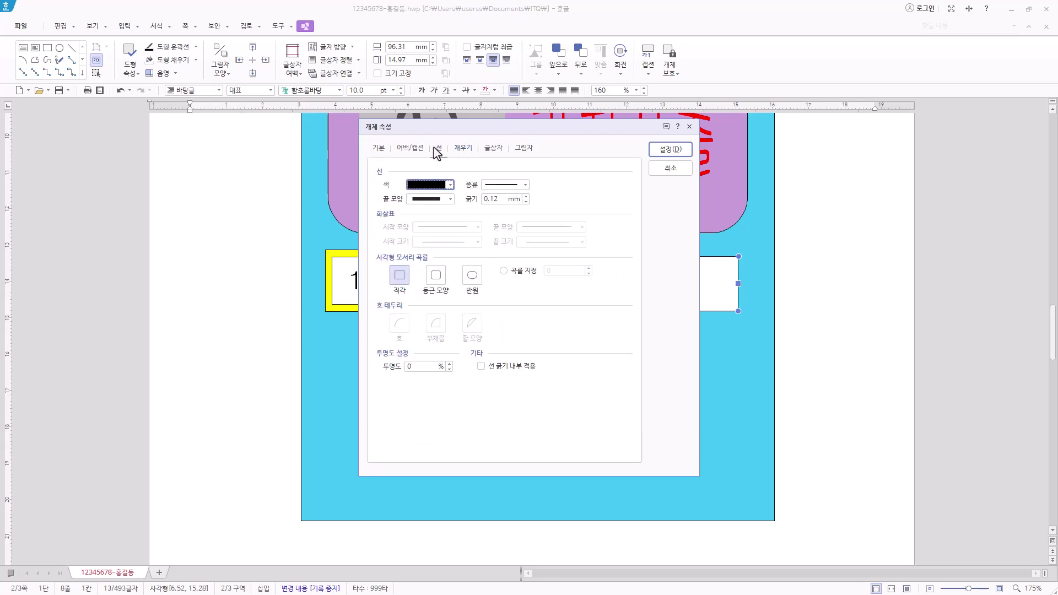
left_click(525, 185)
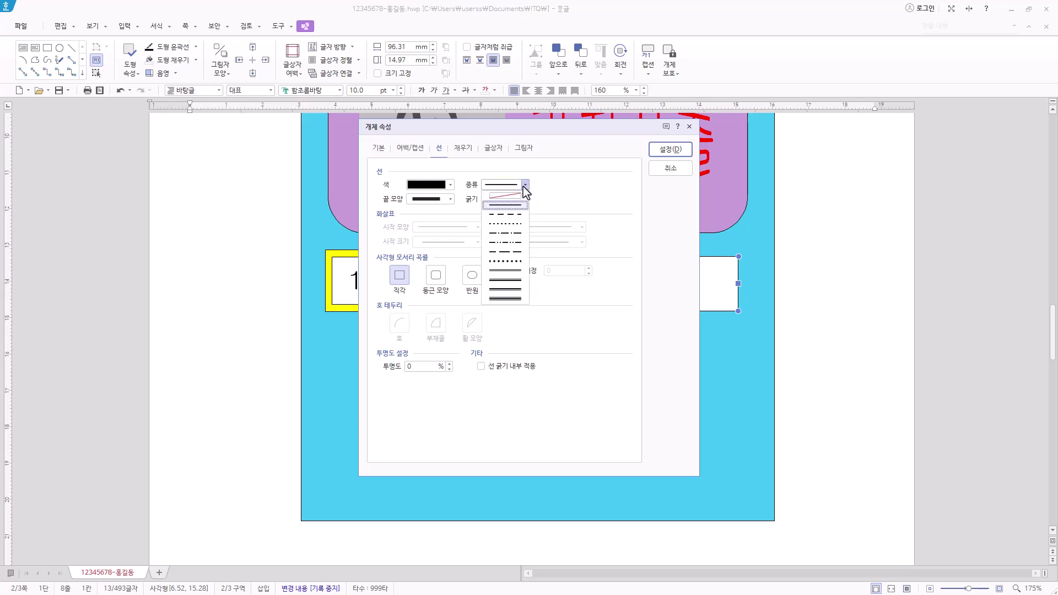
left_click(522, 215)
left_click(464, 150)
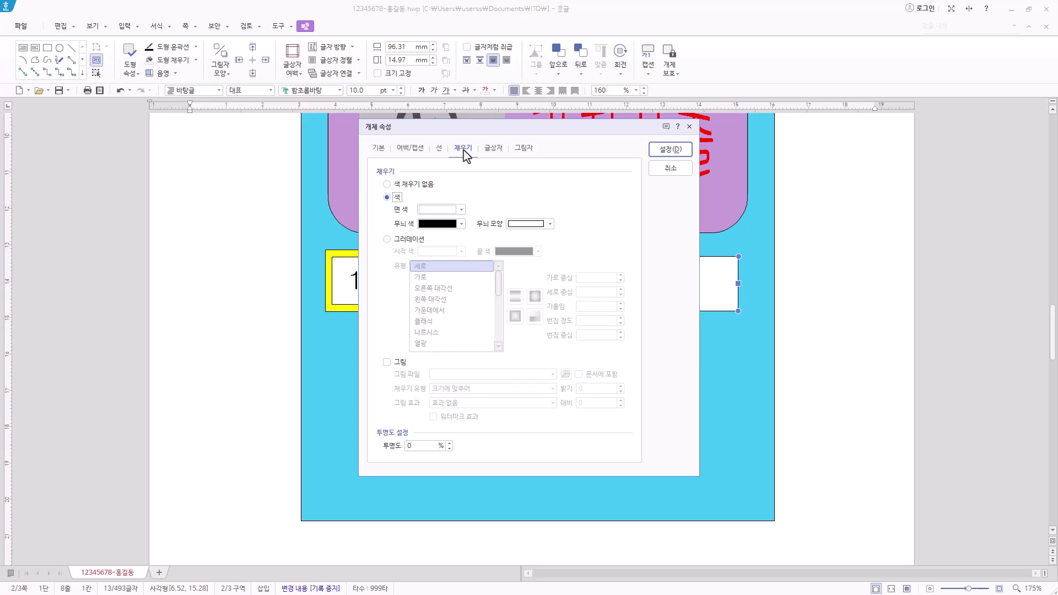
left_click(461, 211)
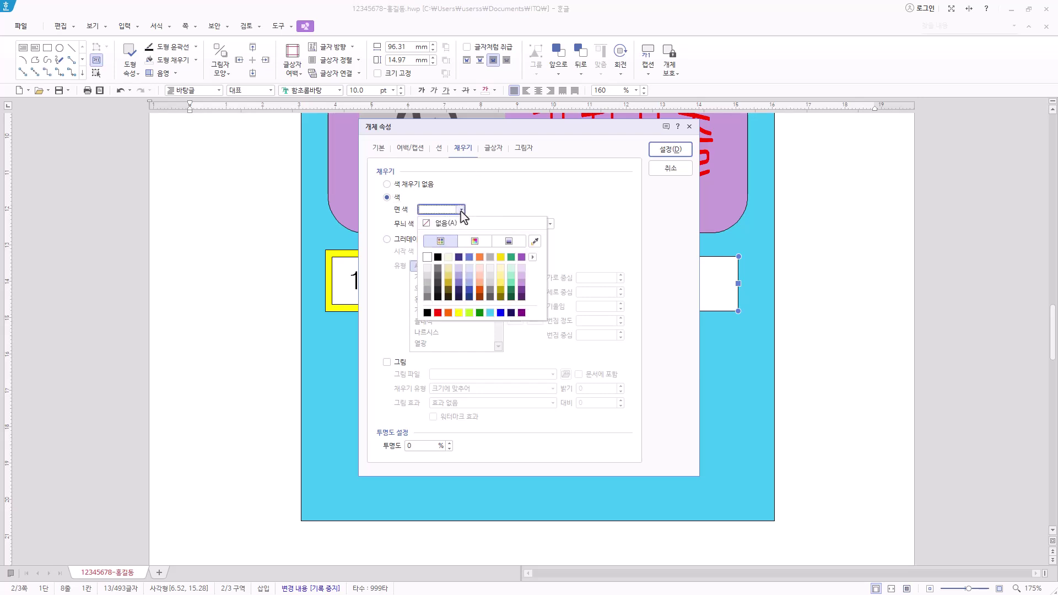
left_click(462, 230)
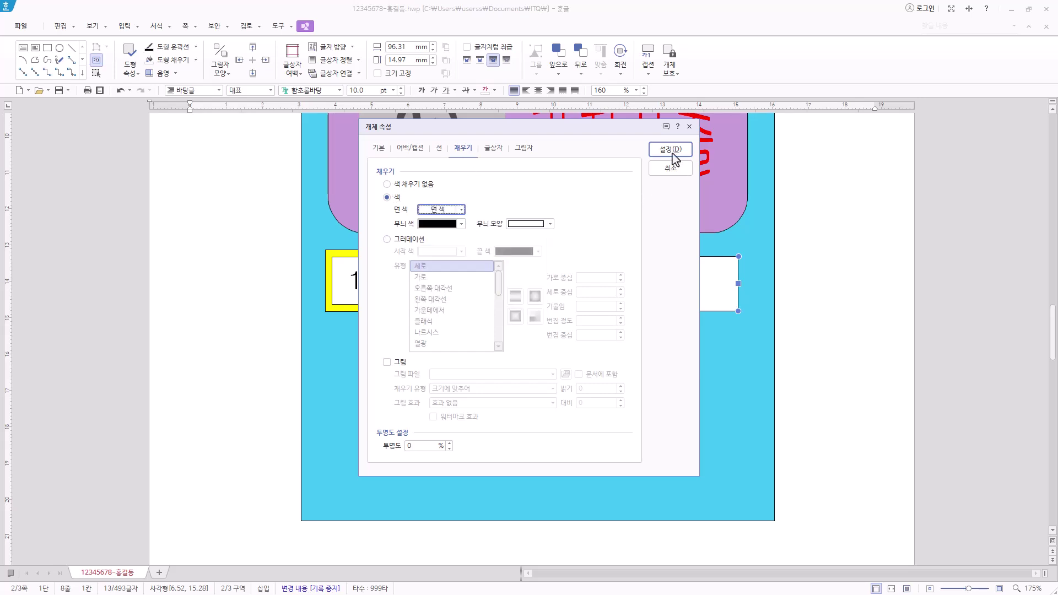
left_click(672, 151)
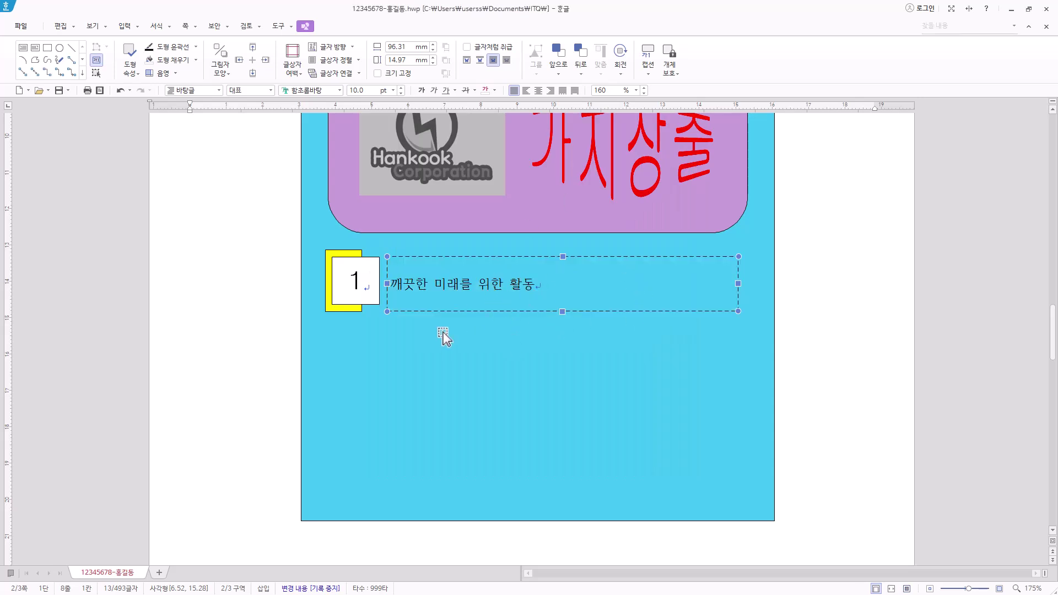
Step: Format the dashed box's text as 궁서, 18 pt, centered, and shrink the box to about 93 × 13 mm
left_click(326, 90)
type("궁")
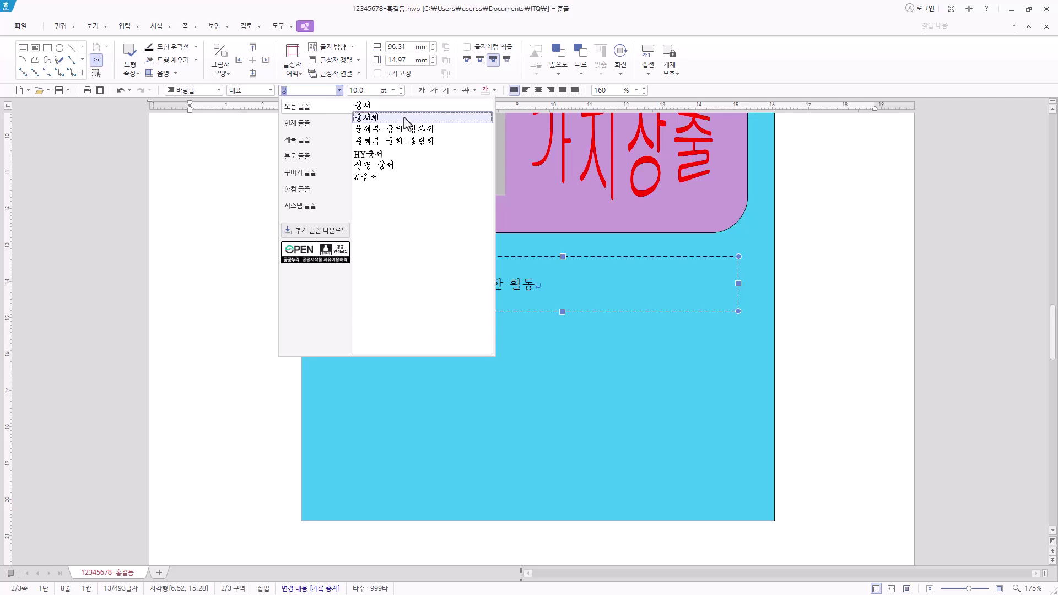
left_click(407, 107)
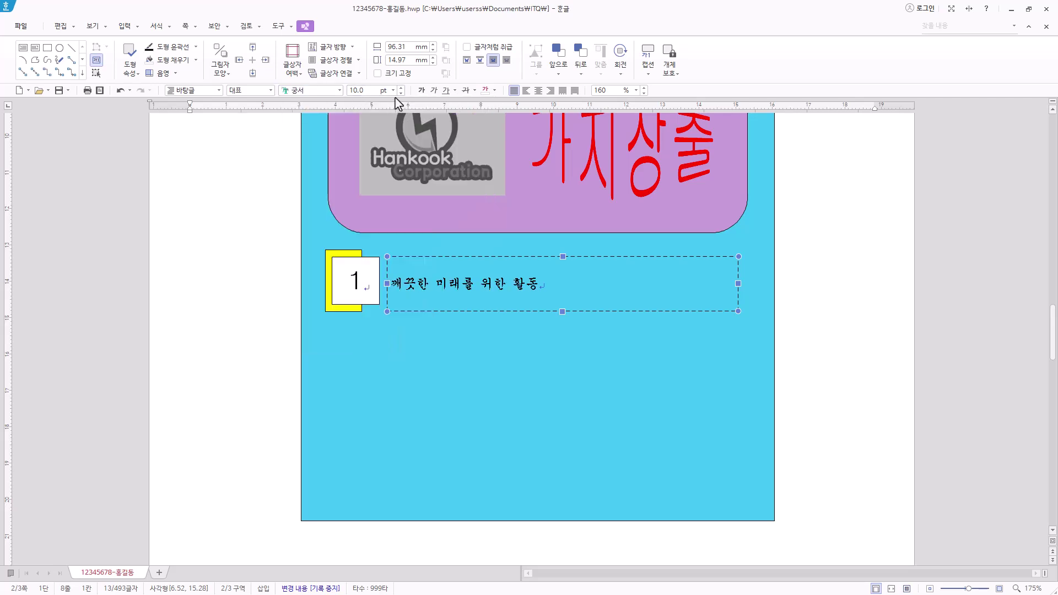
left_click(394, 91)
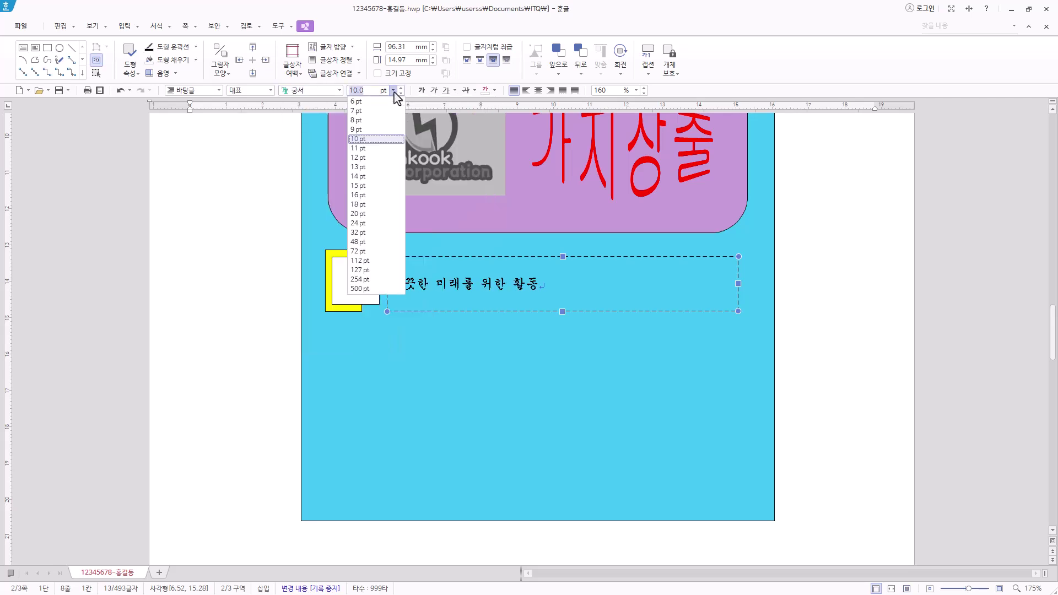
left_click(372, 204)
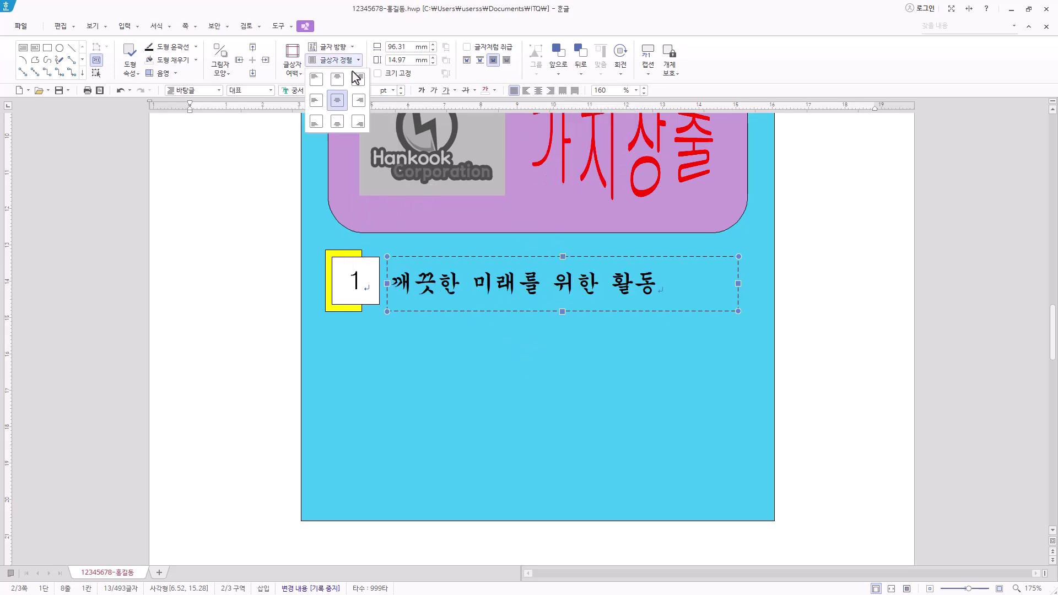
left_click(337, 101)
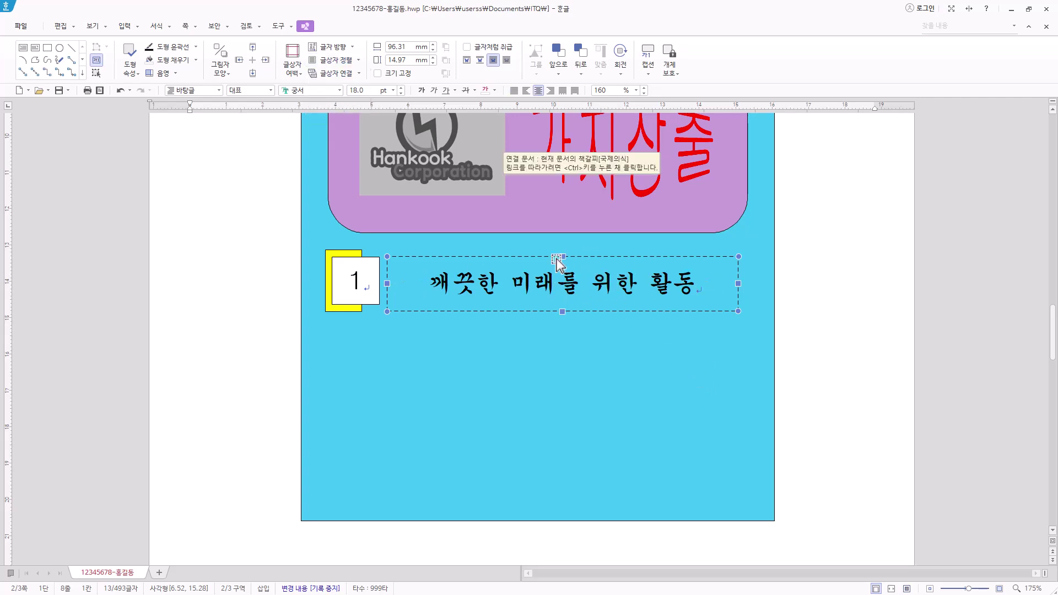
left_click_drag(388, 257, 397, 263)
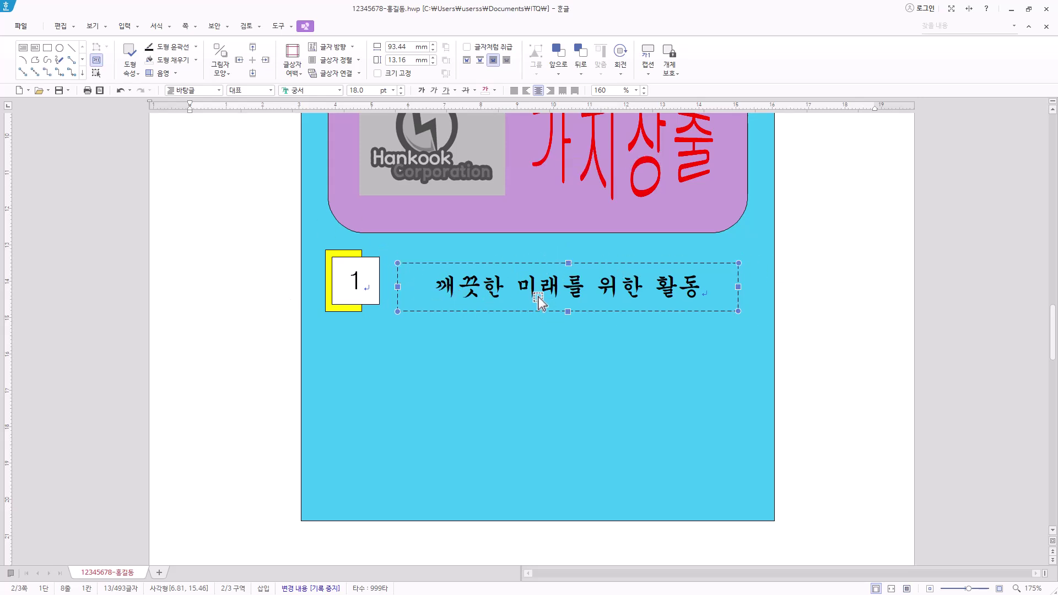
Step: Copy the dashed text box, the number box and the yellow rectangle together straight down twice to make three rows
left_click(340, 304, "shift")
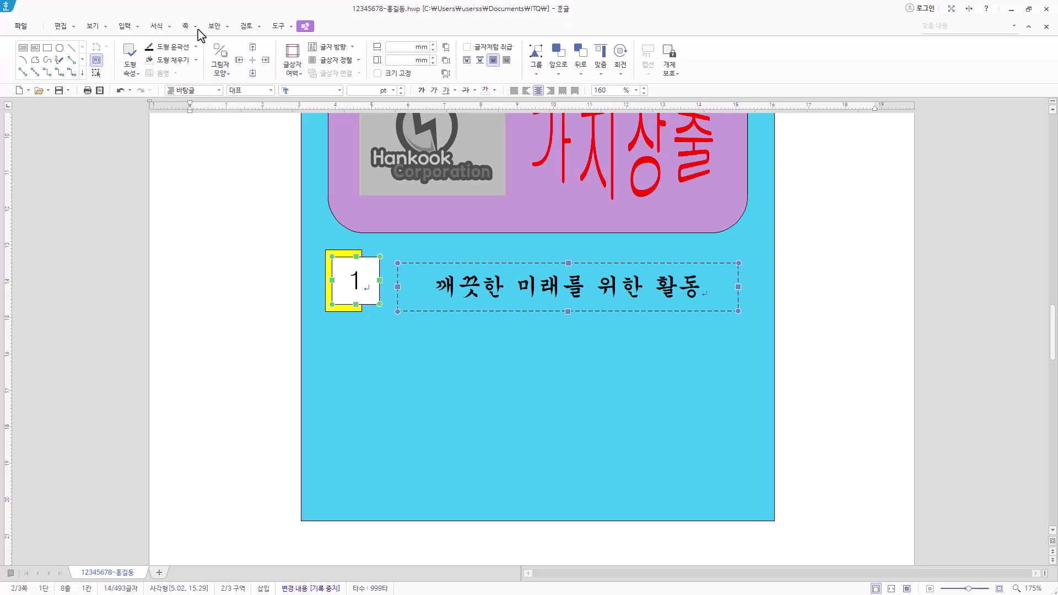
left_click(92, 26)
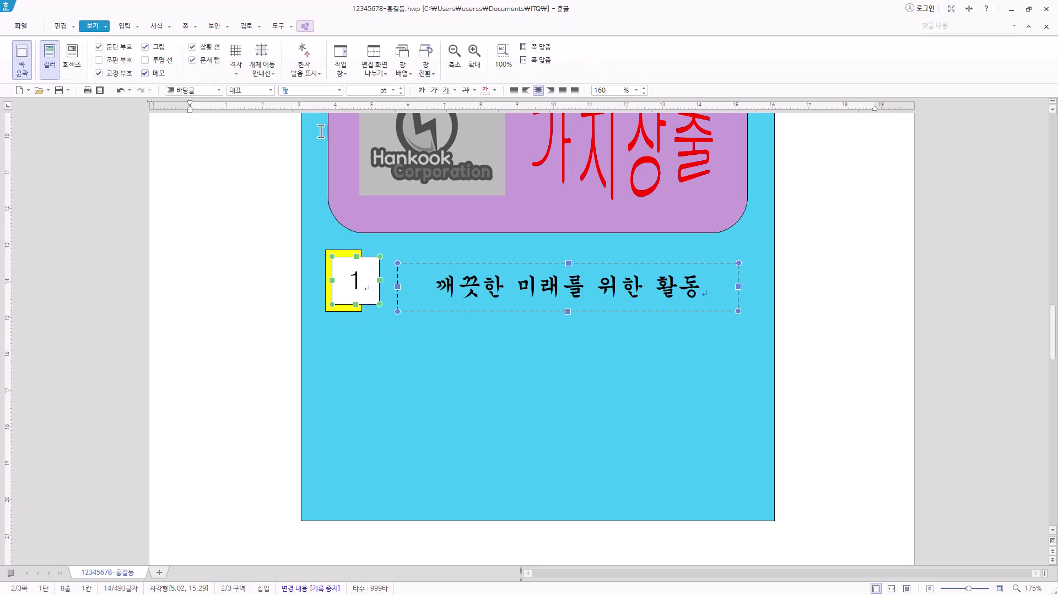
left_click(546, 60)
scroll(560, 386, "down", 5)
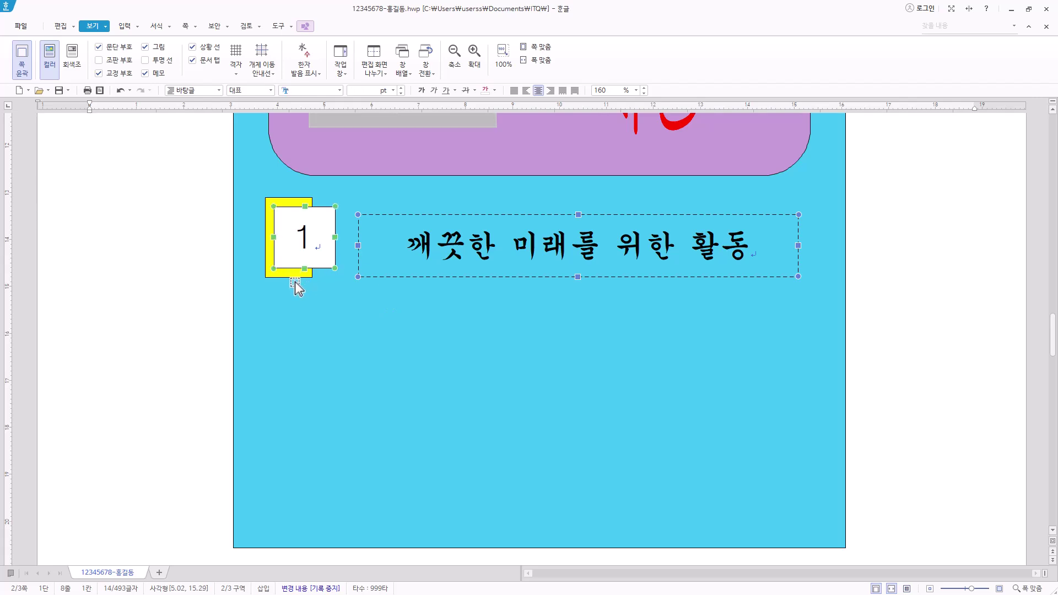
left_click(296, 276, "shift")
scroll(484, 302, "down", 1)
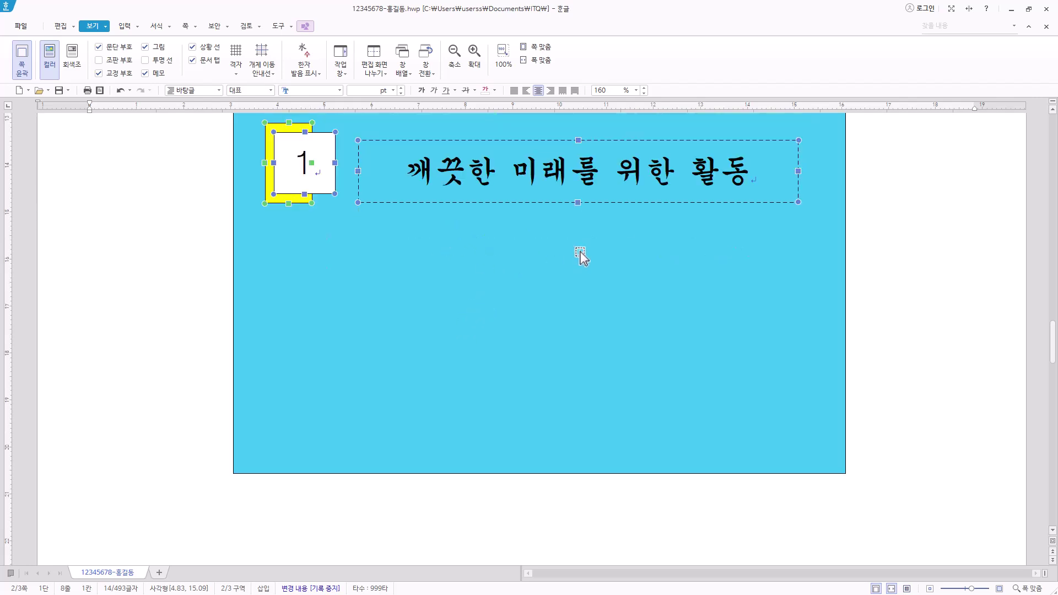
scroll(551, 293, "up", 1)
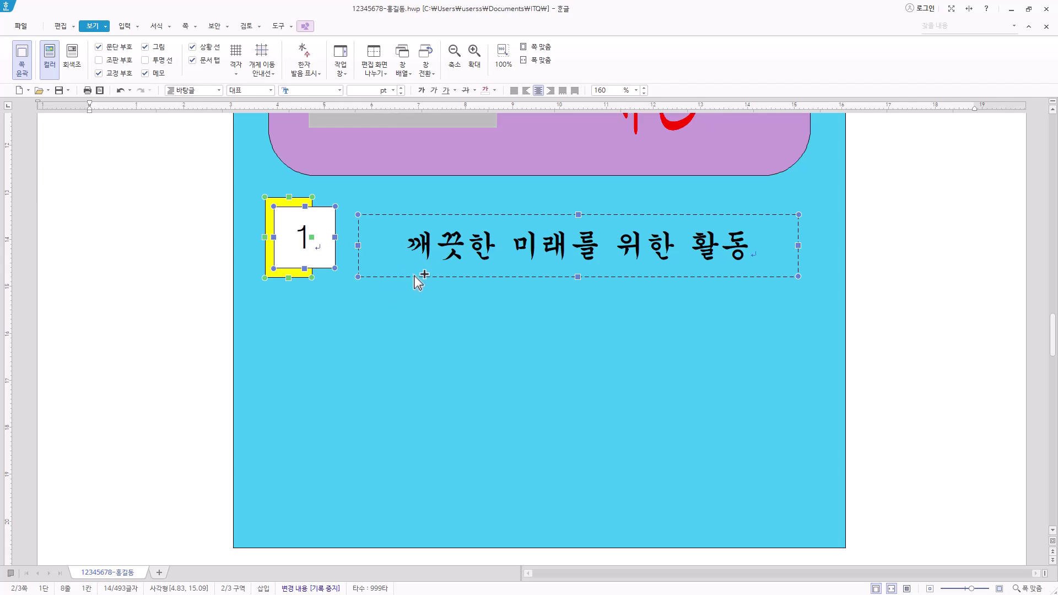
left_click_drag(415, 276, 435, 513)
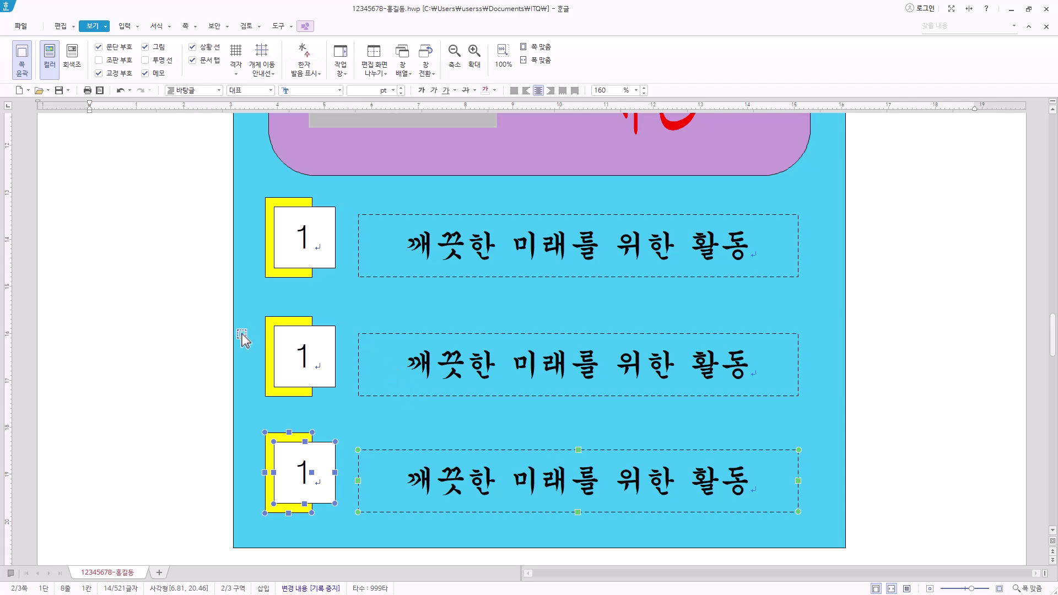
Step: Nudge the middle row's text box, number box and yellow rectangle slightly up to even out the row spacing
left_click(428, 396)
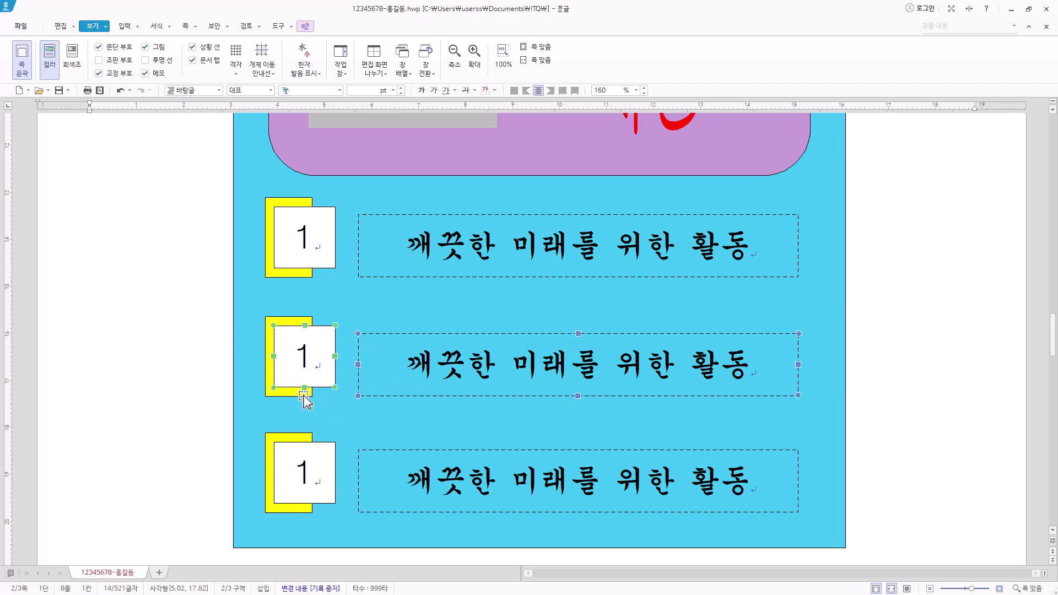
left_click(301, 397, "shift")
key("Up")
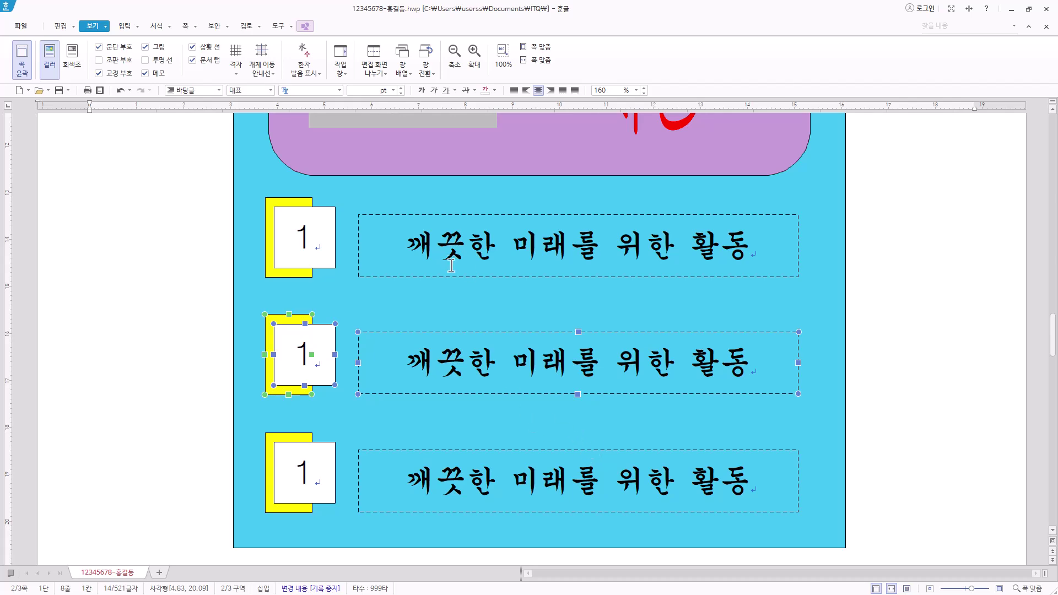
Step: Change the second row to 2 and 공존하고 협력하는 활동, and the third row to 3 and 사람 중심의 책임감 있는 조직
left_click(201, 366)
left_click(325, 358)
key("shift+Left")
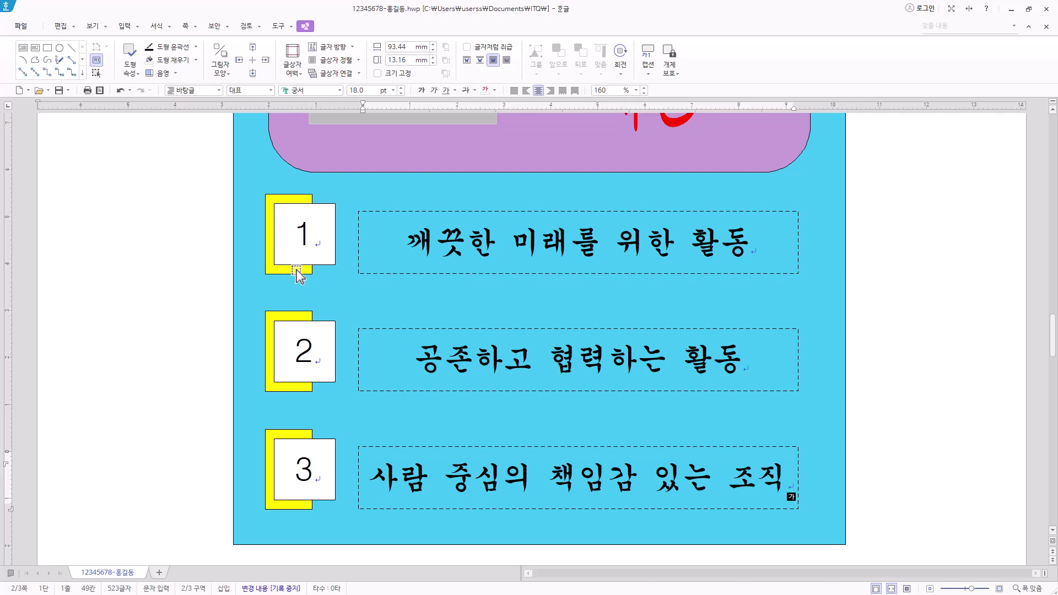
Step: Change the fill colour of the yellow rectangle behind the number 2 to a light tan
left_click(265, 322)
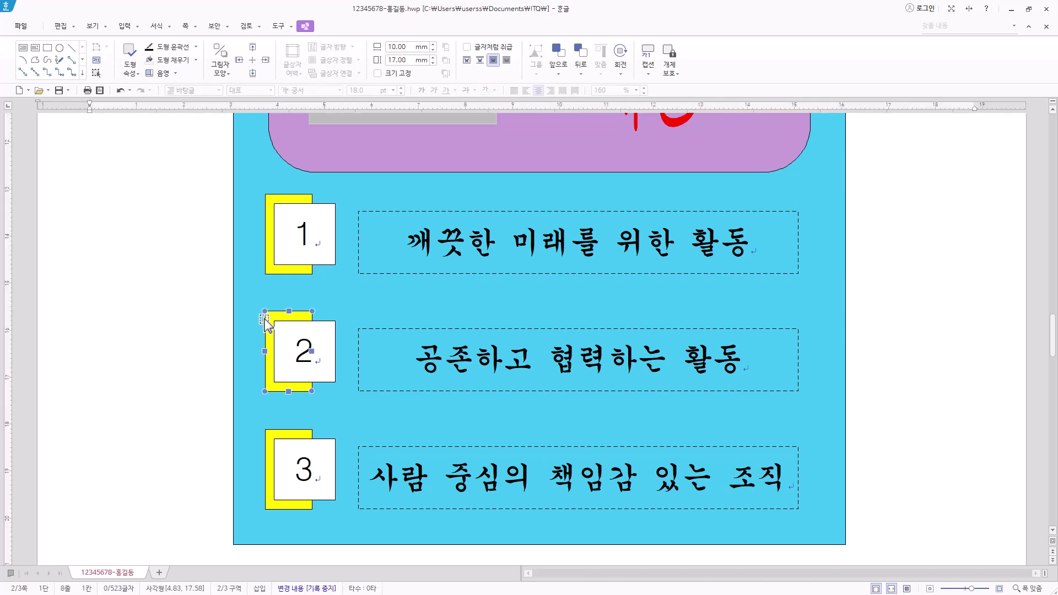
double_click(264, 323)
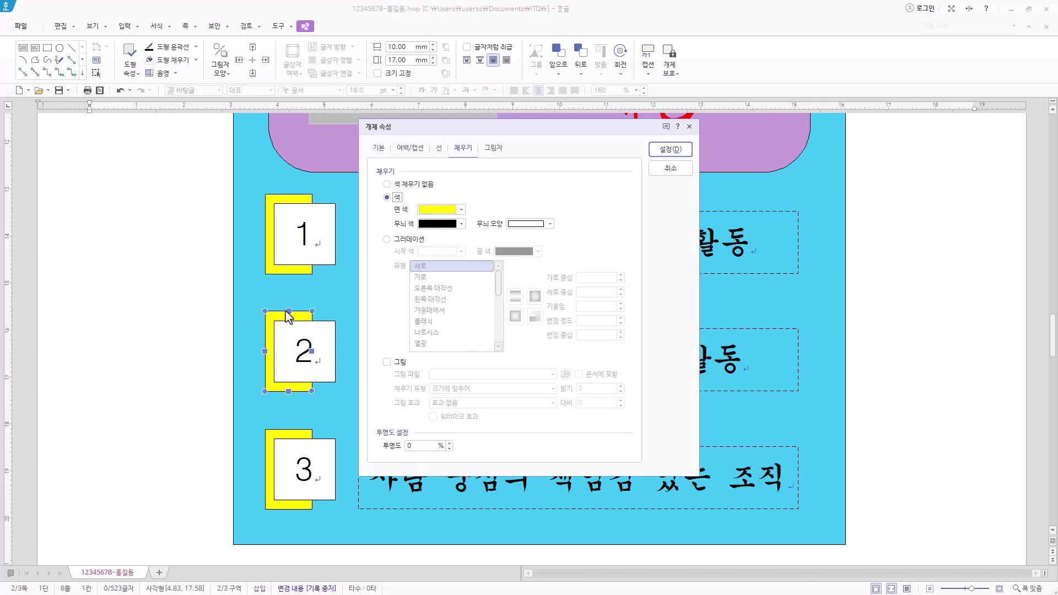
left_click(462, 211)
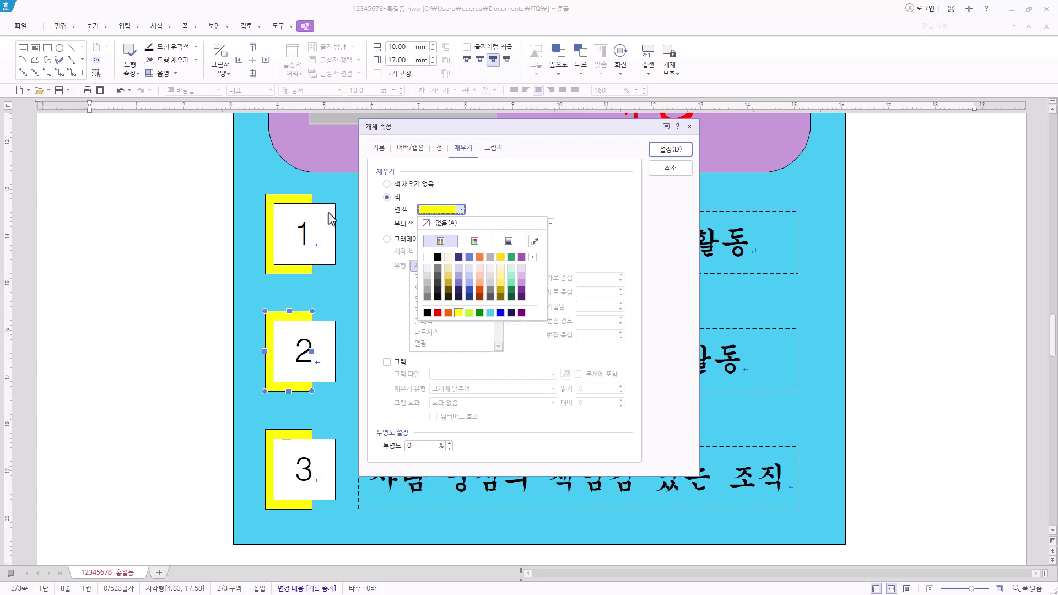
left_click(449, 275)
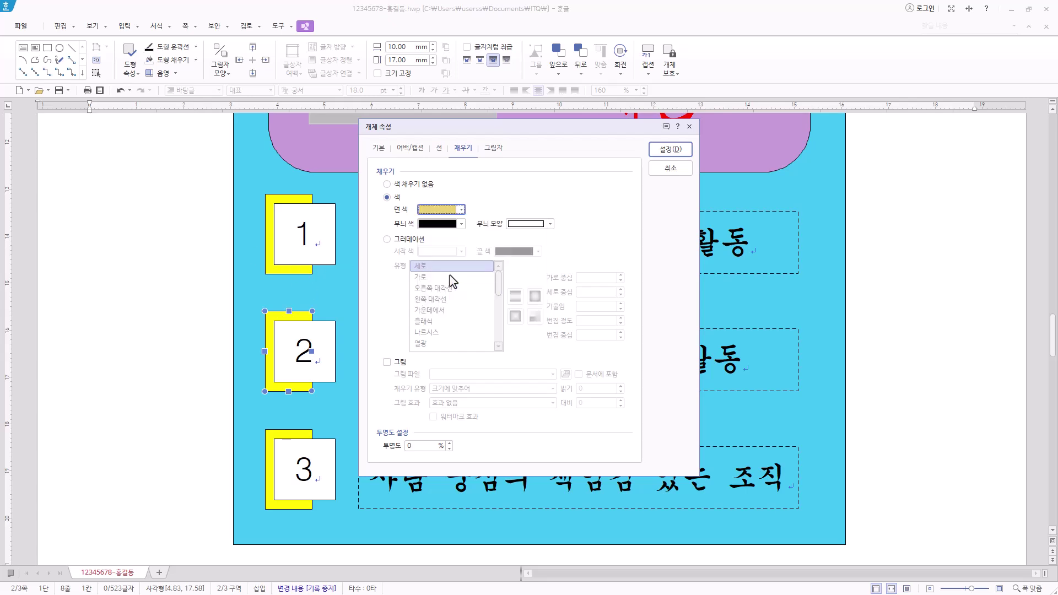
left_click(684, 150)
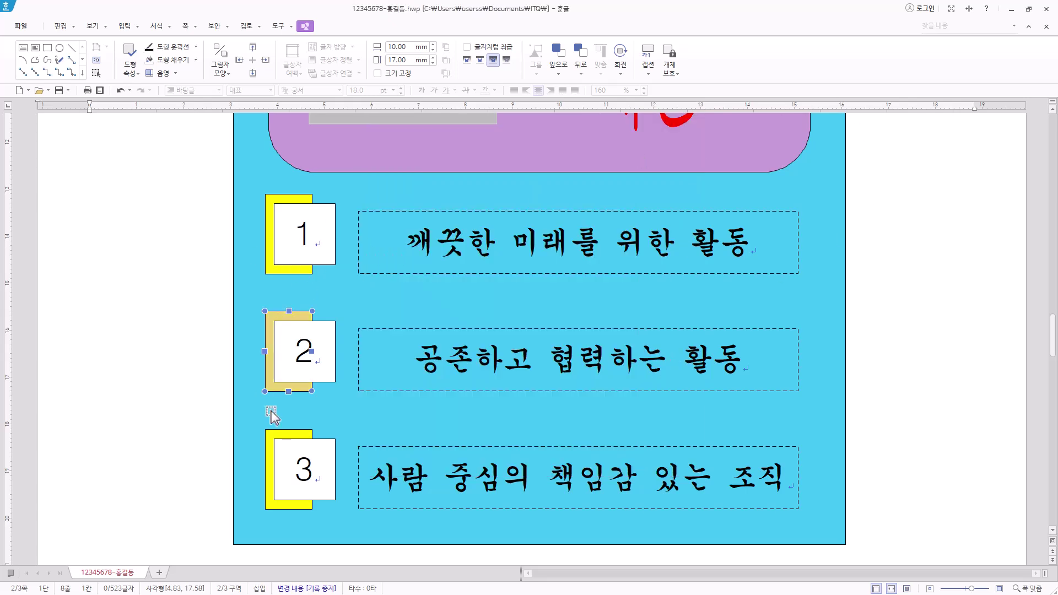
Step: Change the fill colour of the yellow rectangle behind the number 3 to a dark orange
left_click(267, 440)
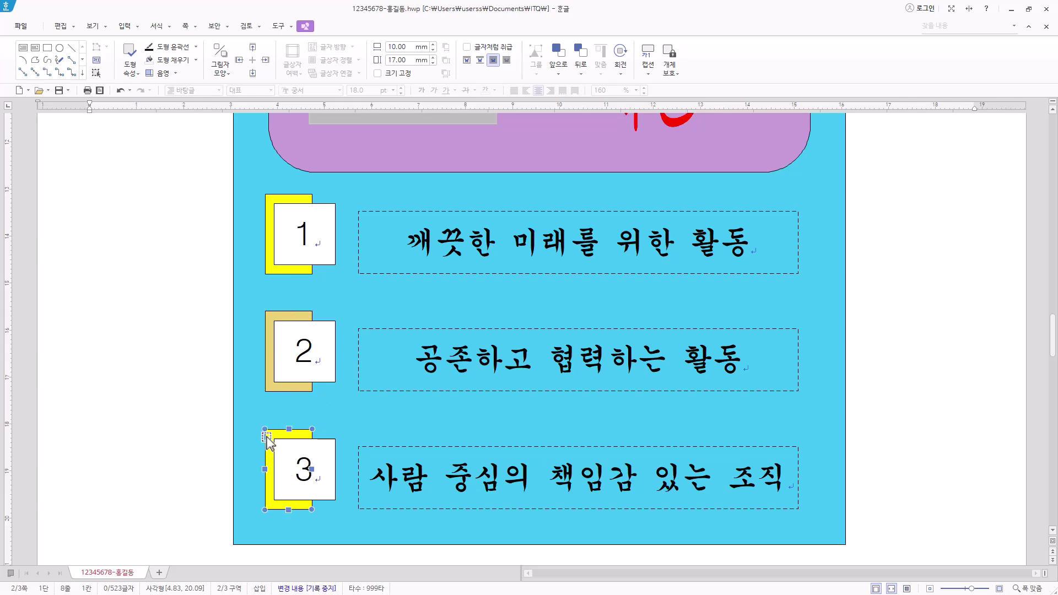
double_click(267, 438)
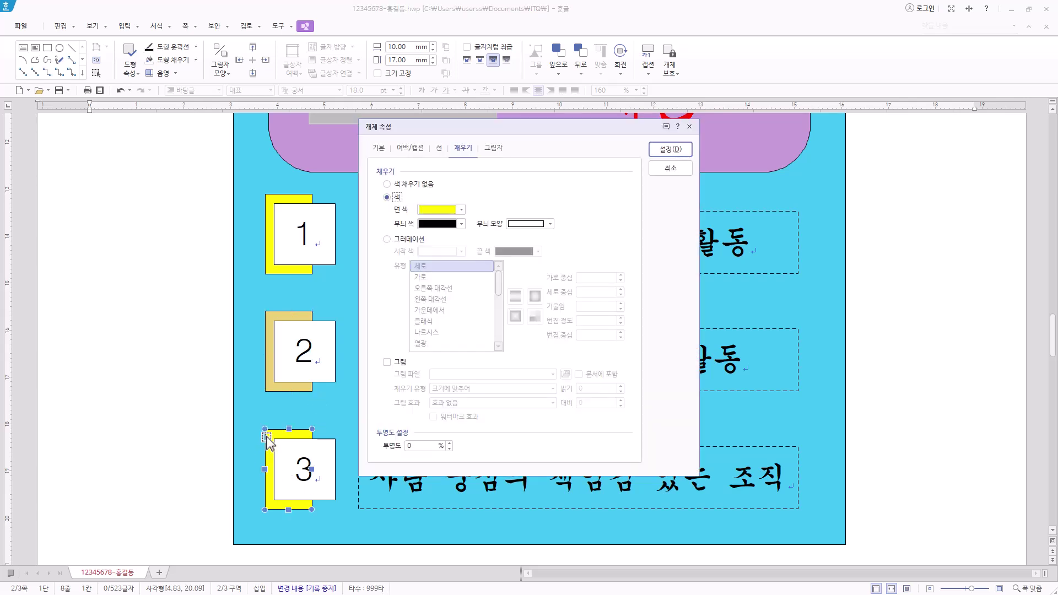
left_click(457, 210)
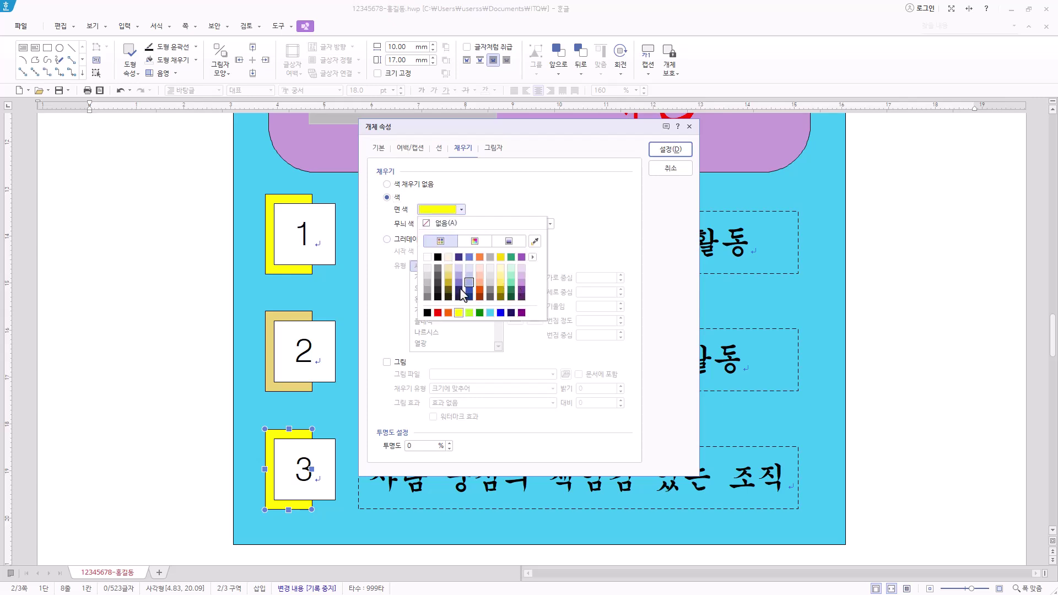
left_click(480, 290)
left_click(679, 152)
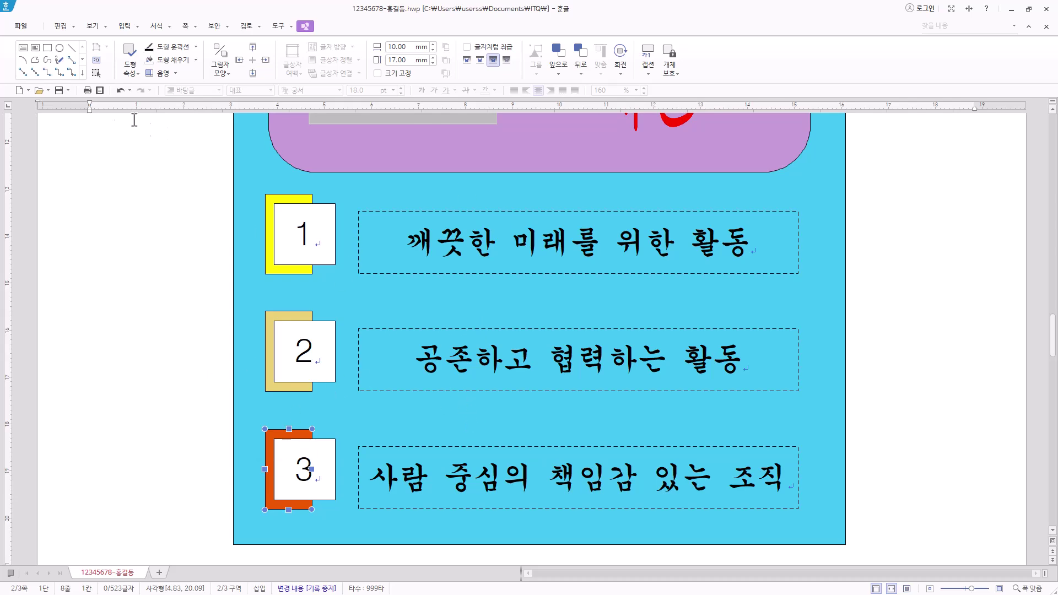
Step: On page 3, leave a blank line below the title and enter 우리 사회가 점점 세계화 되어감에 따라 서로 다른 문화
scroll(457, 479, "down", 10)
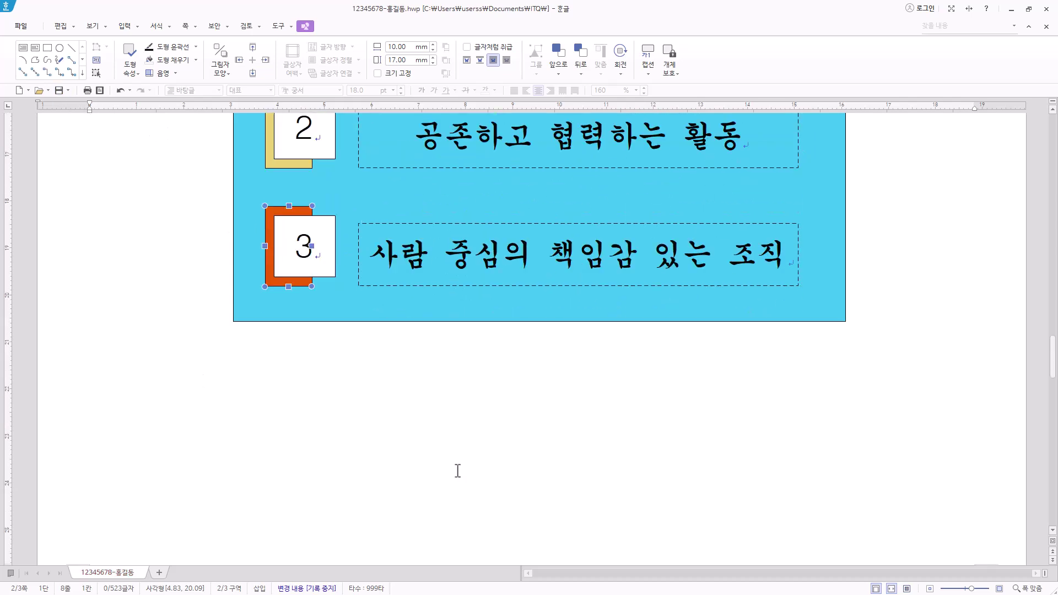
scroll(449, 450, "down", 4)
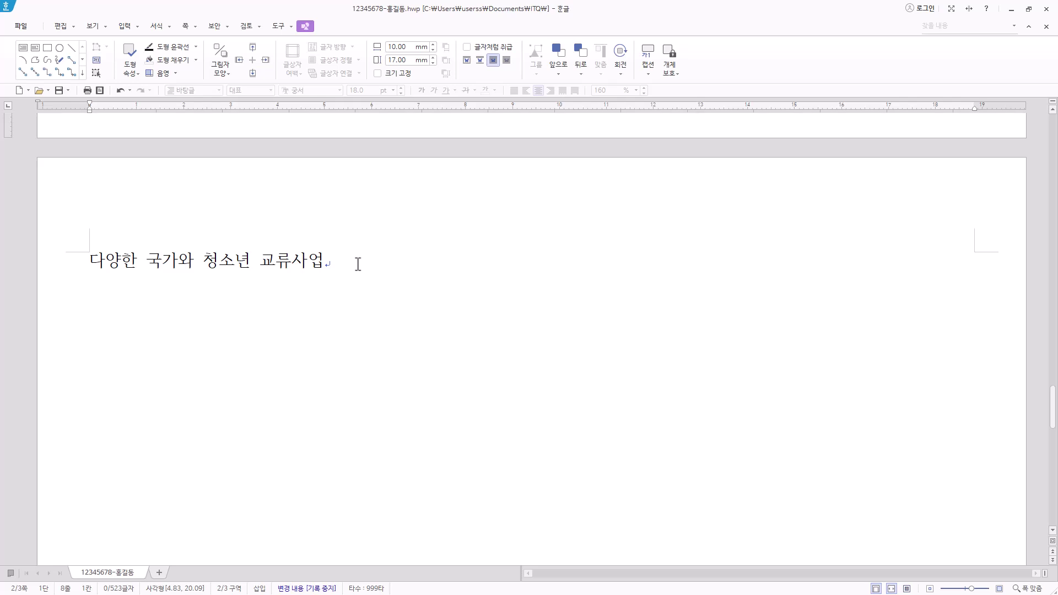
left_click(357, 264)
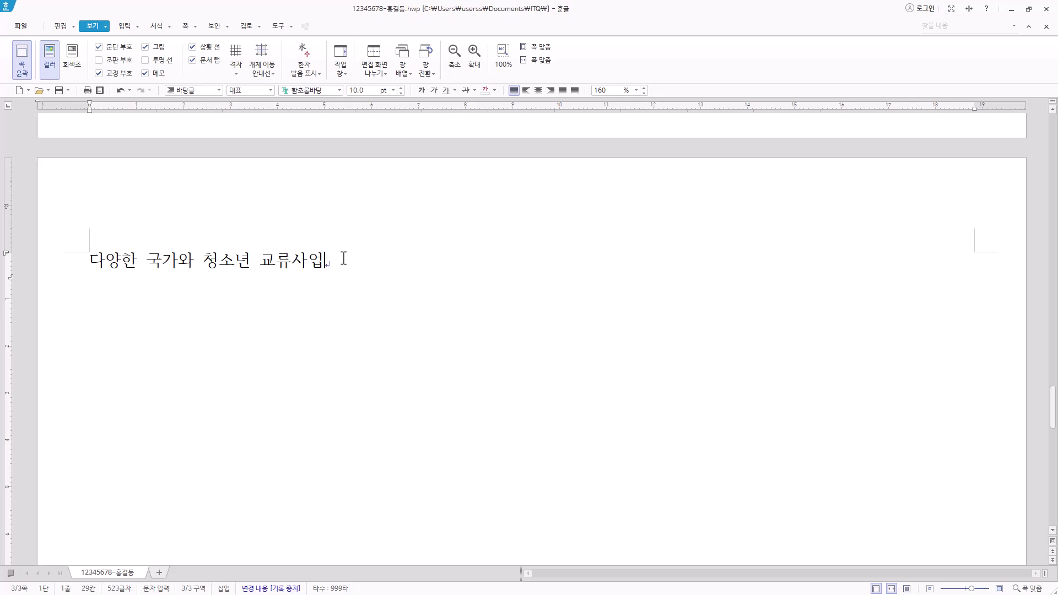
key("Return")
key("Return")
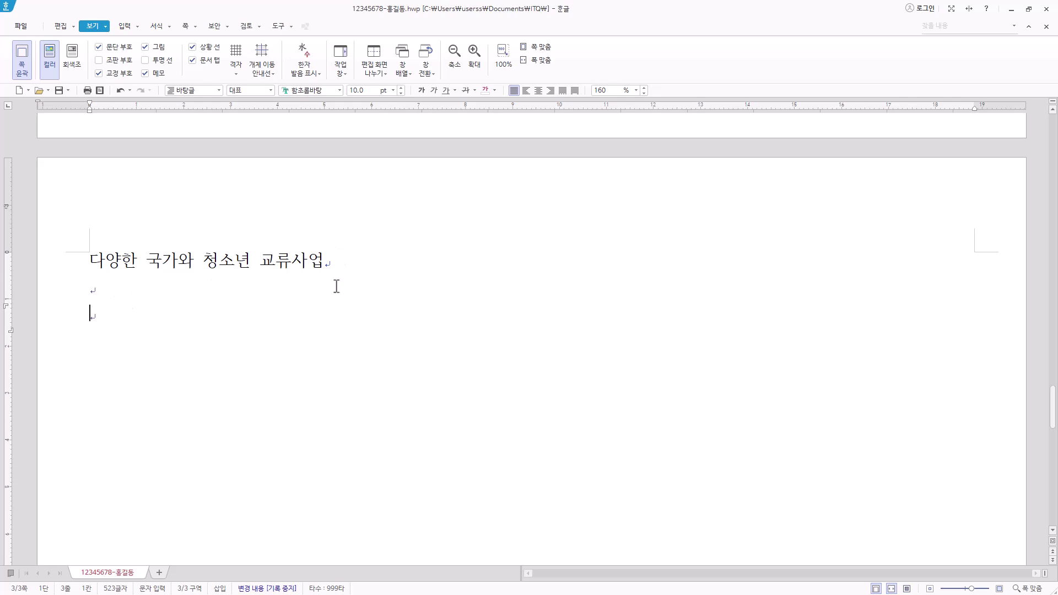
key("Hangul")
type("우리 사회가 점점 세계화 되어감에 따라 서로 다른 문화")
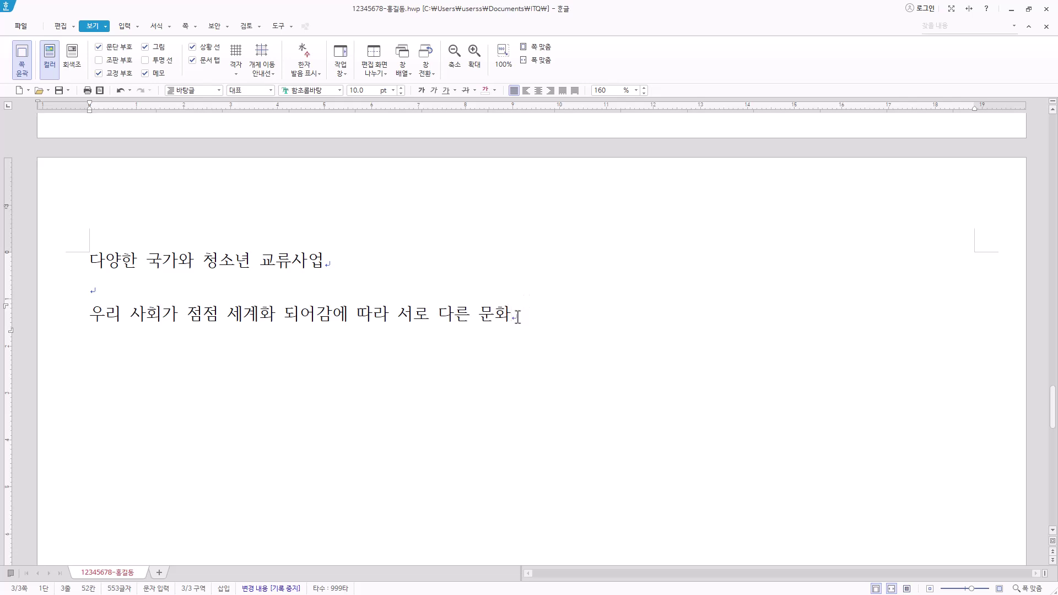
Step: Convert the word 문화 at the end of the line to Hanja 文化 in the 한글(漢字) format
left_click_drag(480, 319, 512, 319)
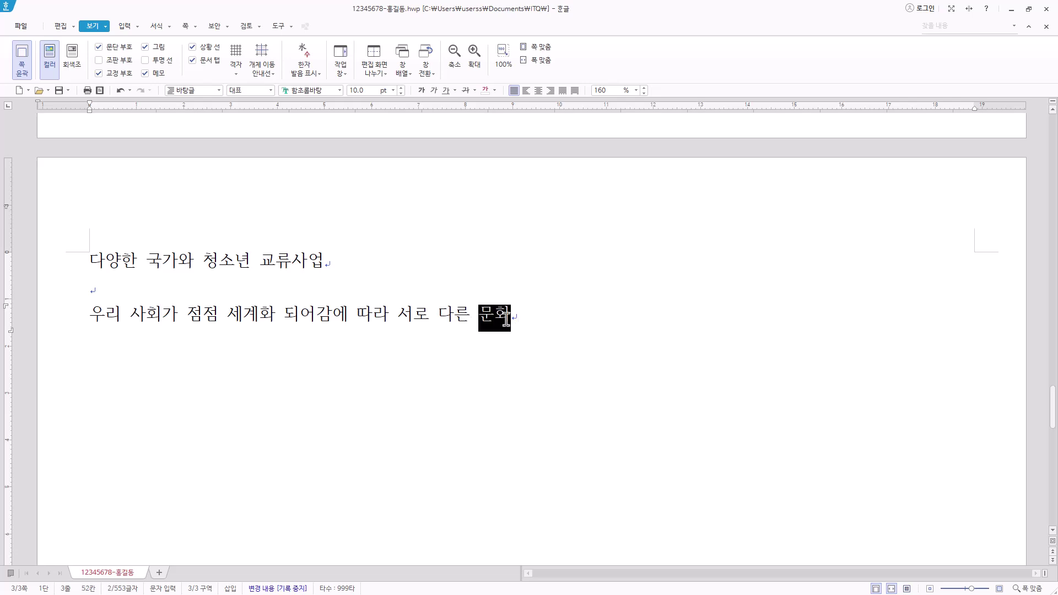
left_click(546, 320)
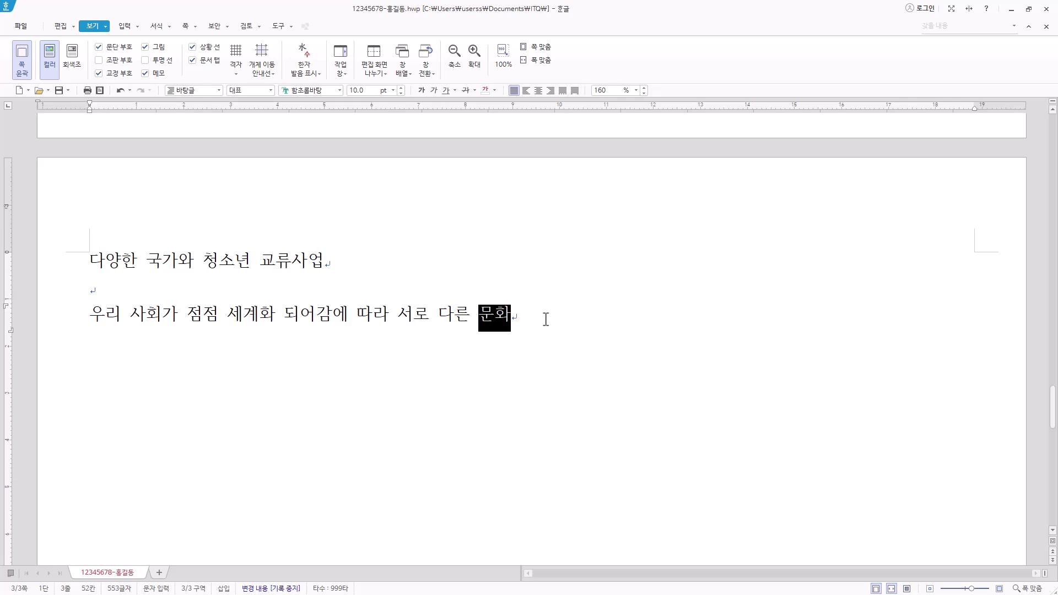
key("F9")
mouse_move(496, 173)
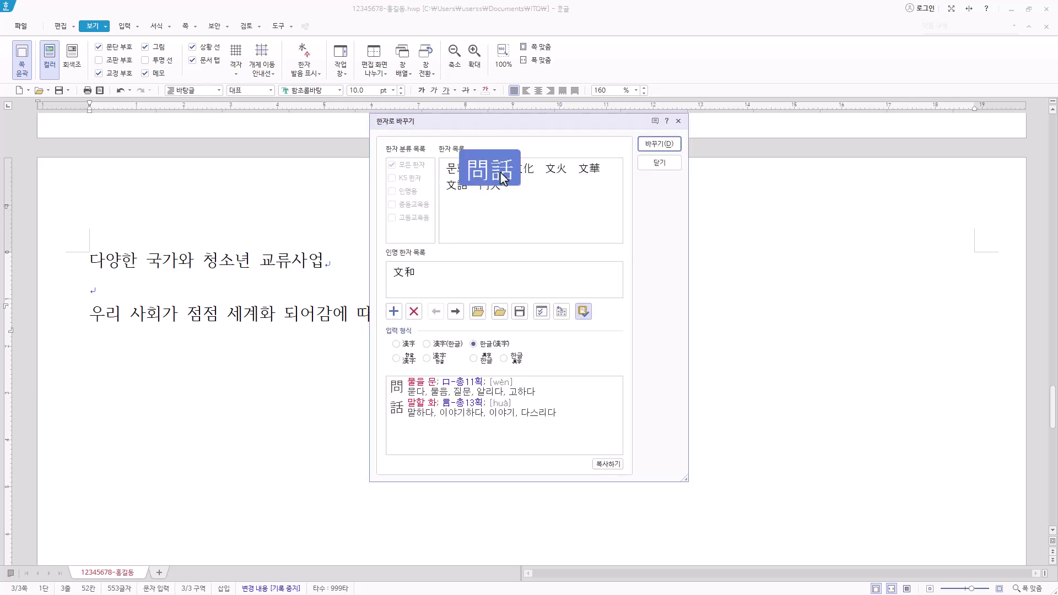
left_click(520, 170)
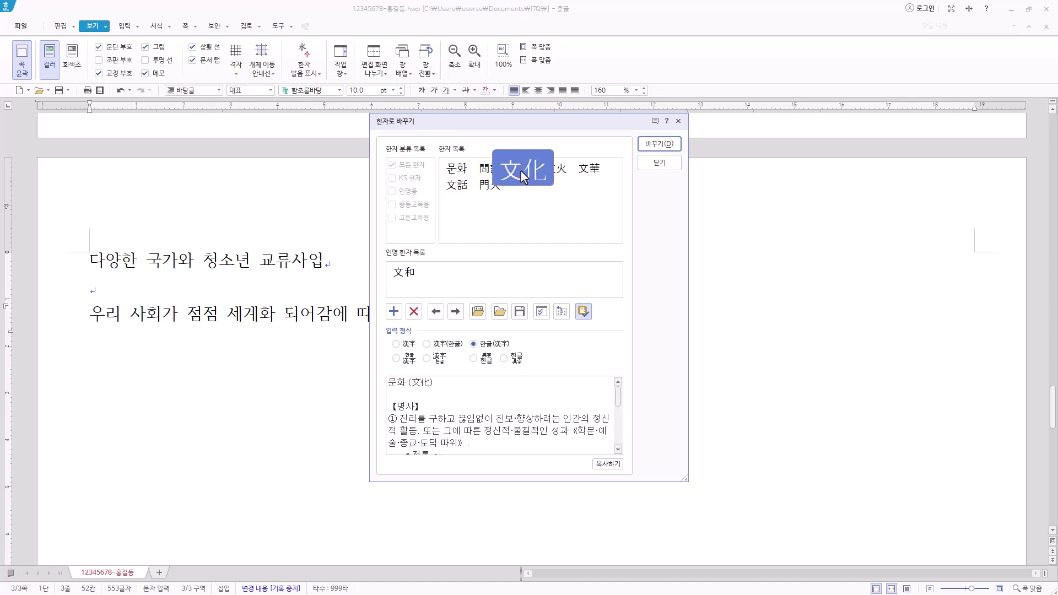
left_click(486, 175)
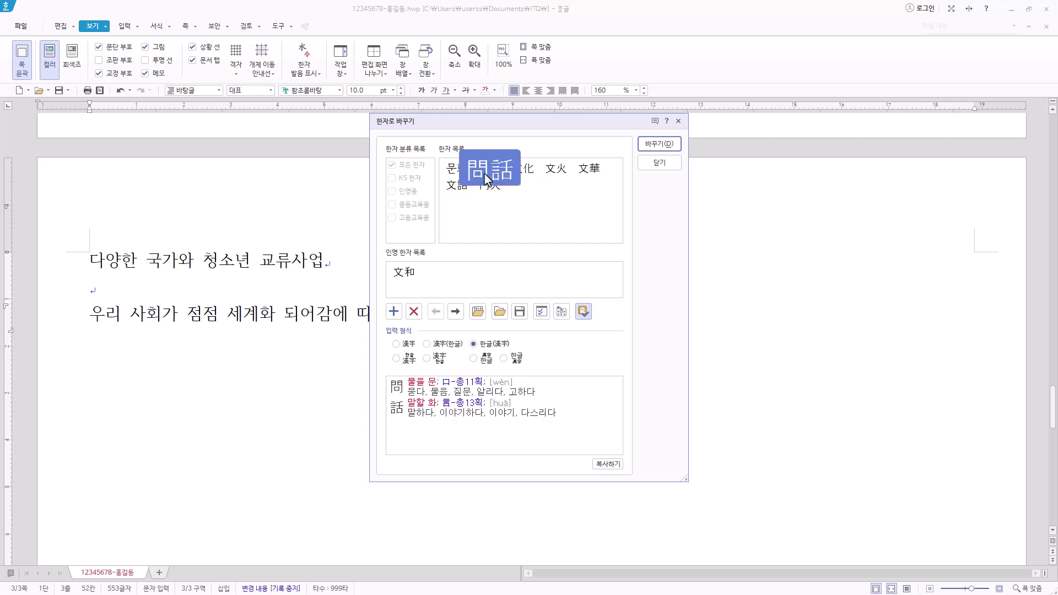
left_click(528, 174)
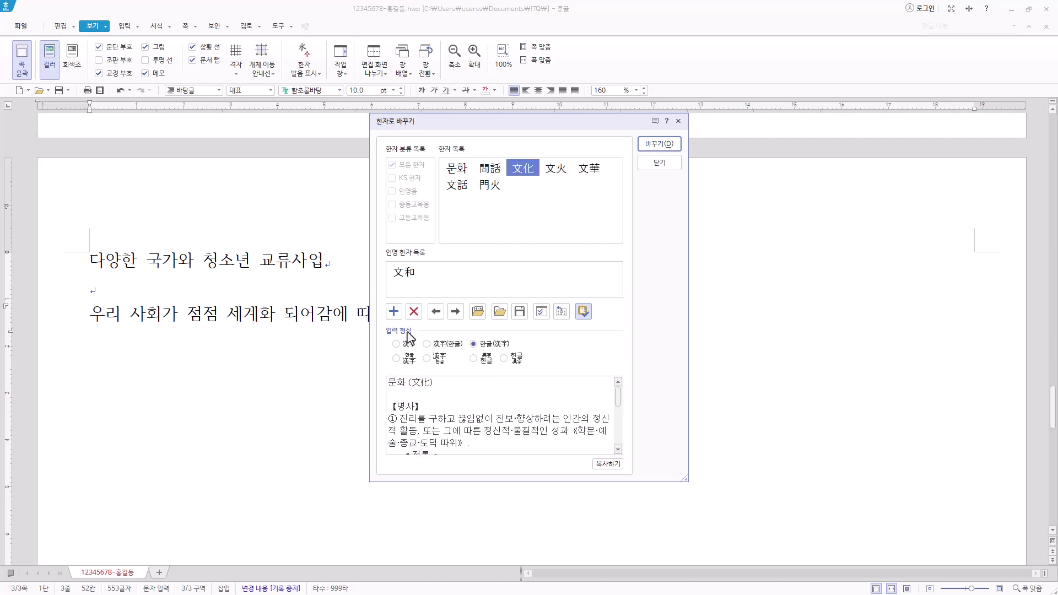
left_click(495, 345)
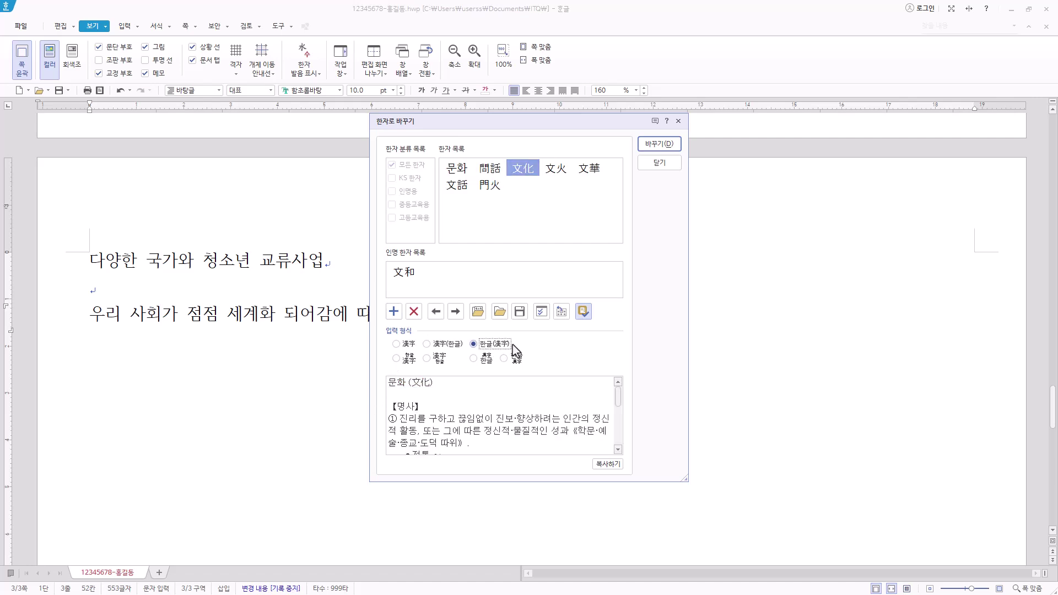
left_click(661, 147)
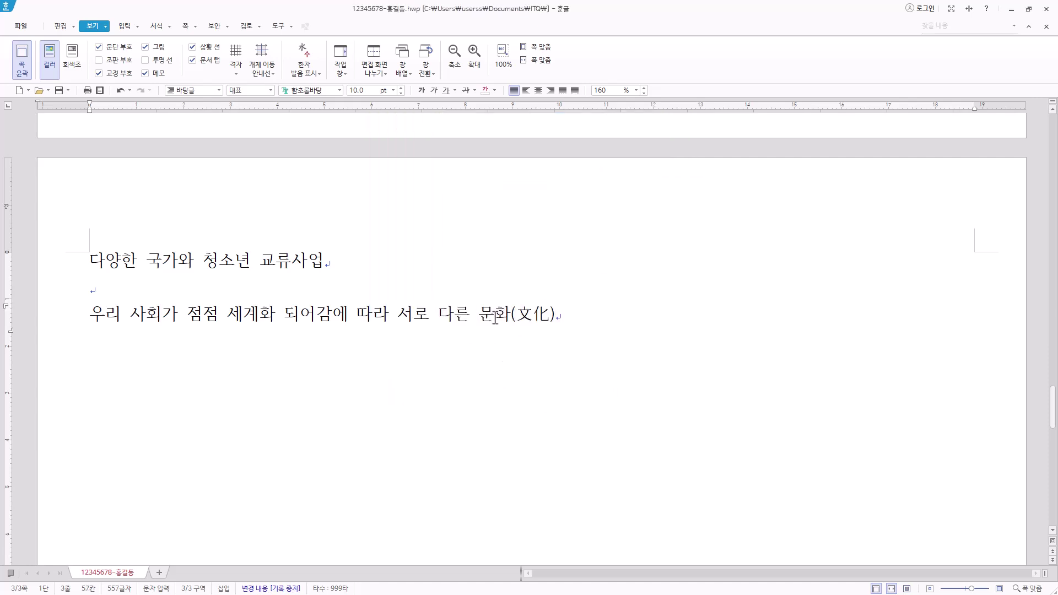
left_click_drag(484, 318, 508, 319)
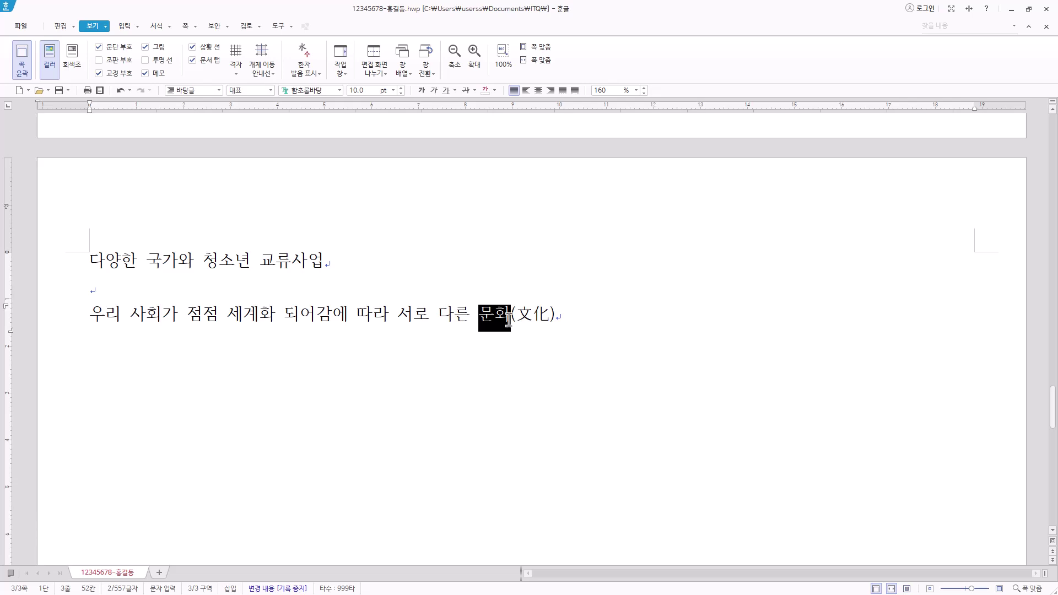
left_click(510, 320)
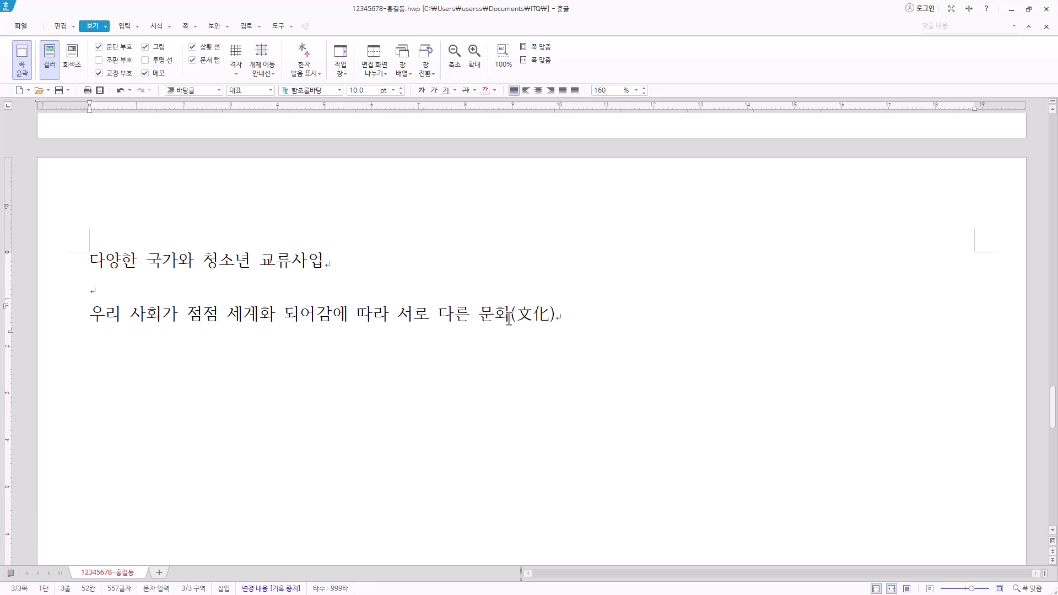
left_click_drag(518, 319, 554, 319)
left_click(553, 318)
left_click_drag(481, 317, 511, 317)
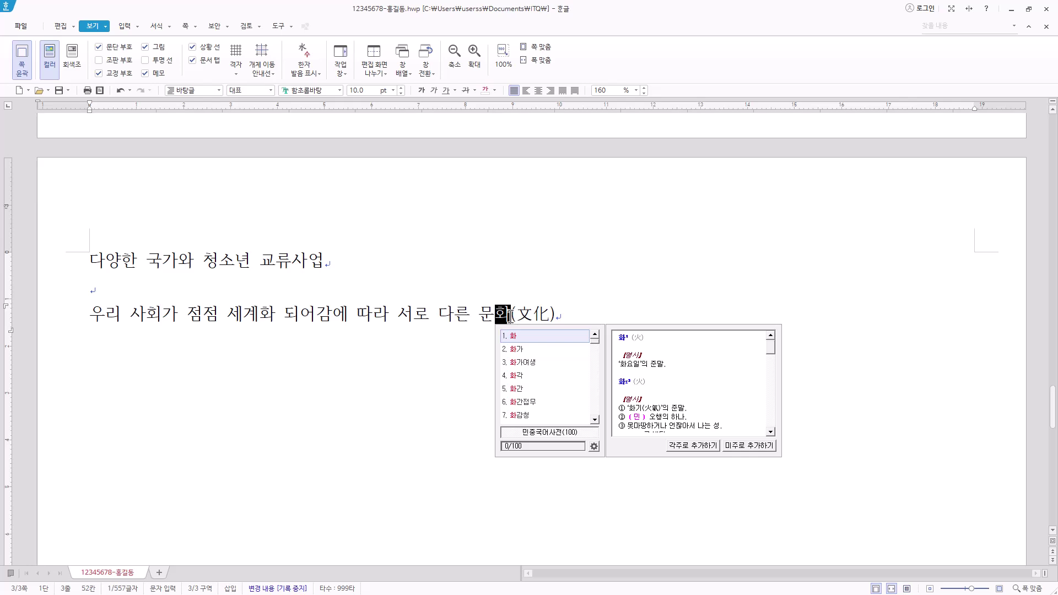
Step: Continue the paragraph after 문화(文化) from 배경을 지닌 to 특히 청소년, and convert 청소년 to 청소년(靑少年)
left_click(557, 314)
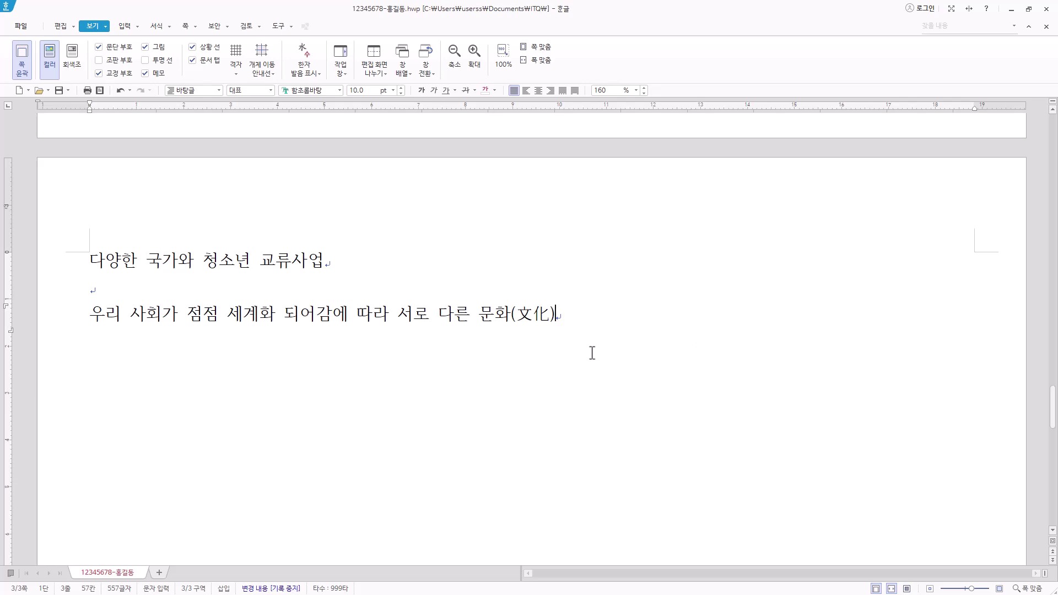
type("배경을 지닌 사람들에 대하여 서로의 문화를 존중하고 공감할 줄 아는 능력이 점차 중요한 사회적 역량으로 대두되고 있다. 특히 청소년")
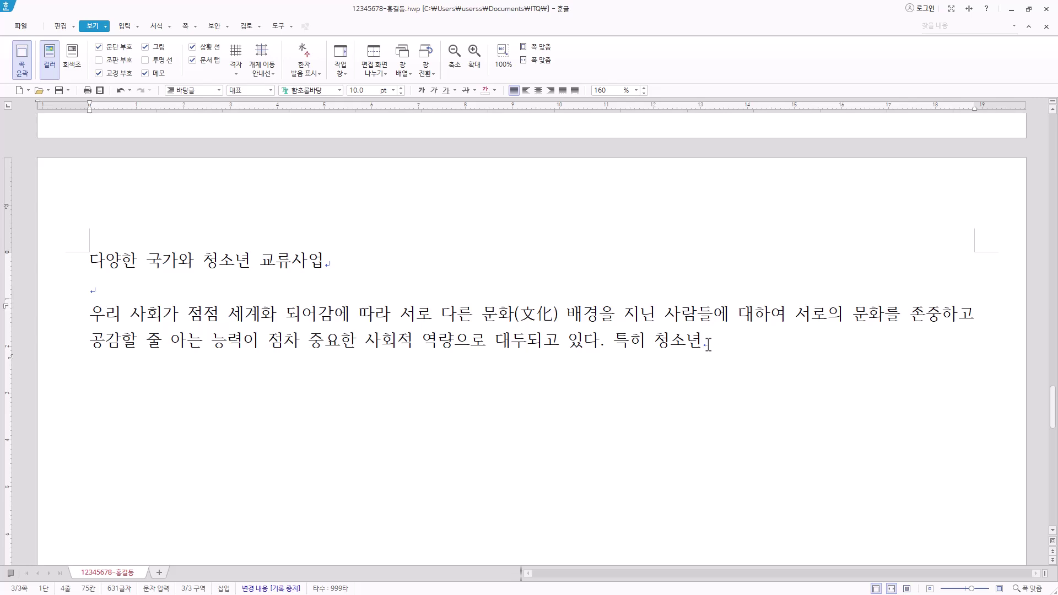
key("F9")
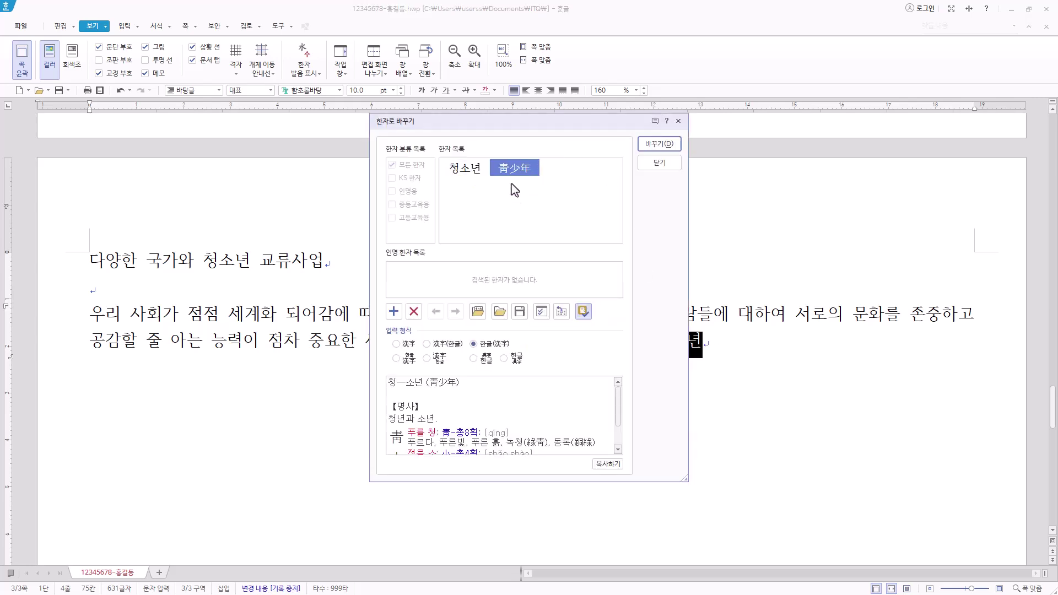
left_click(670, 149)
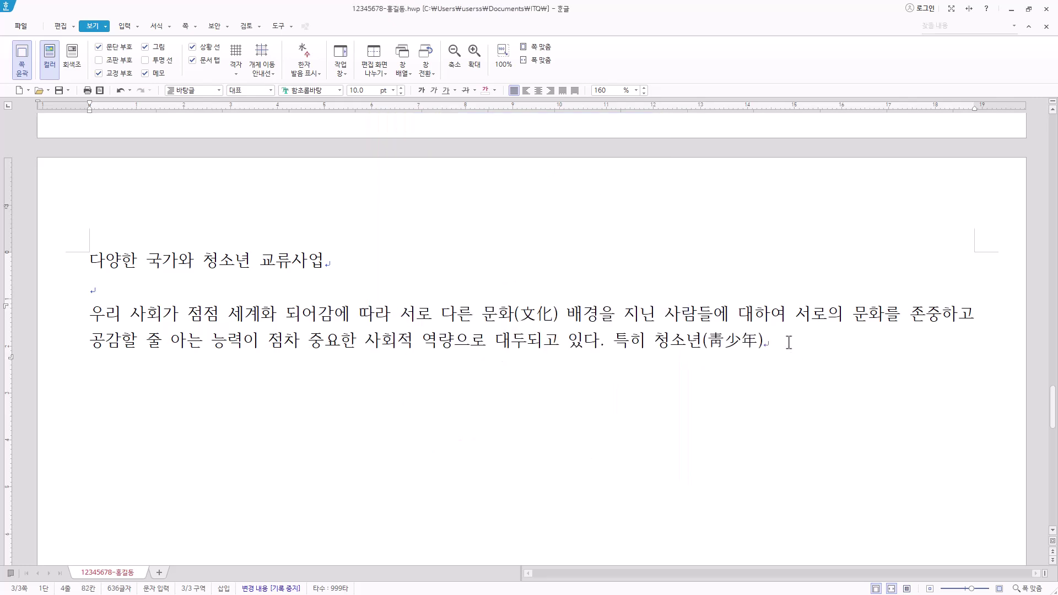
Step: Complete the first paragraph from 들은 우리 사회의 미래를 through 중요성은 일찍이 인식되었다. and start a new paragraph below it
type("들은 우리 사회의 미래를 이끌어 나갈 것이므로 우리의 청소년들이 국제교류 활동을 통하여 국제 감각을 갖춘 글로벌 인재로 성장할 수 있는 환경을 조성하는 일은 더더욱 중요한 과제이다. 청소년의 국제 감각 함양 및 글로벌 역량 강화에 대한 중요성은 일찍이 인식되었다.")
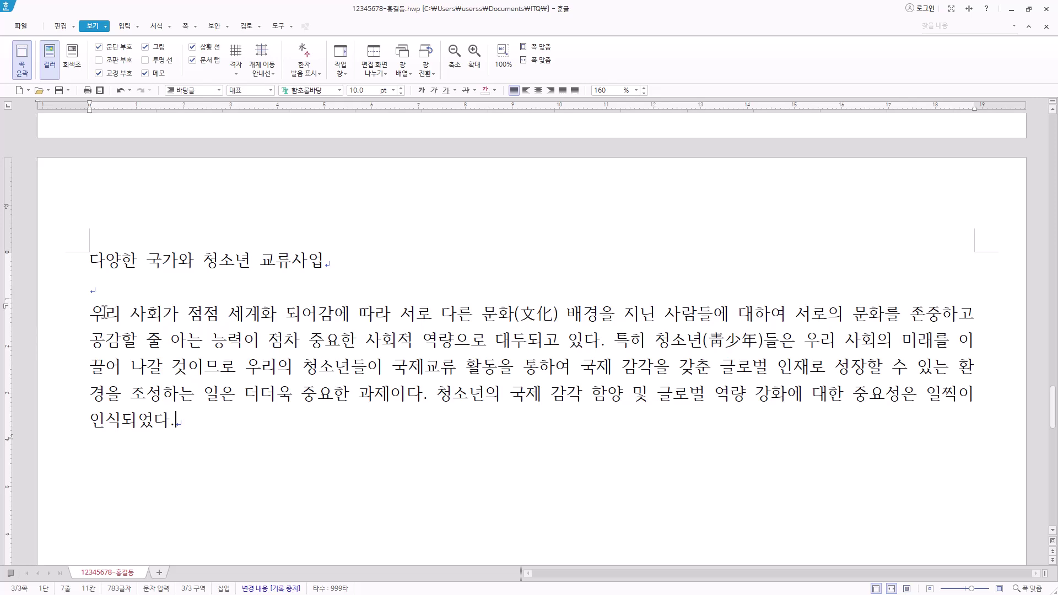
left_click_drag(105, 313, 238, 409)
triple_click(194, 423)
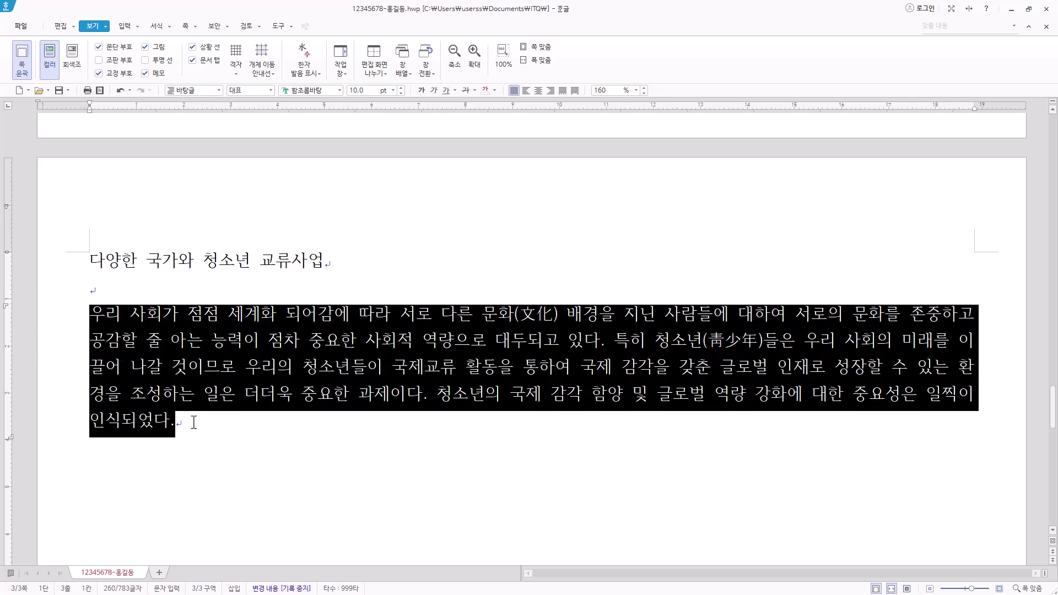
left_click(196, 424)
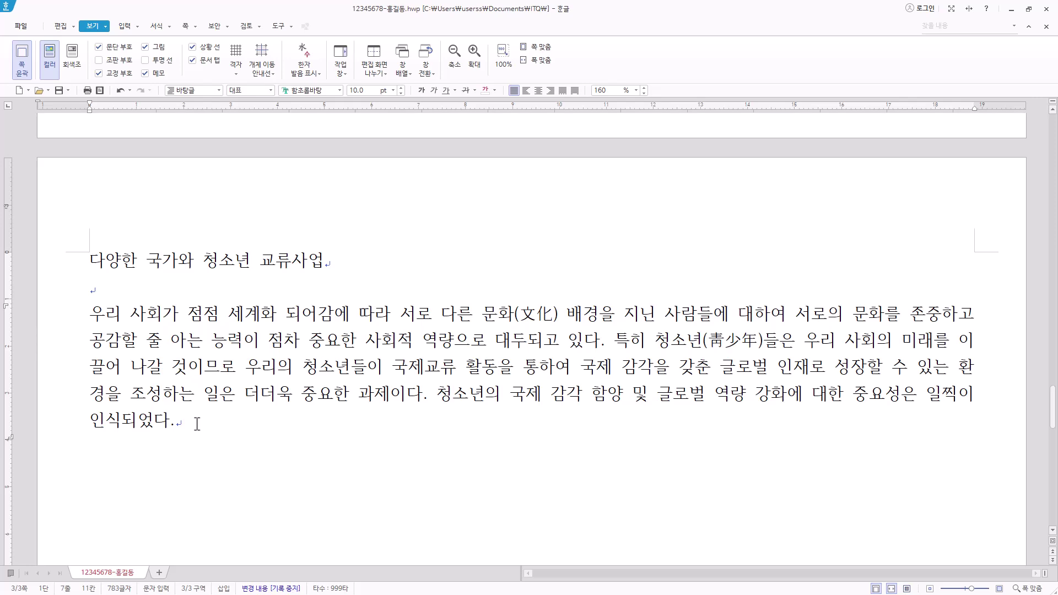
key("Return")
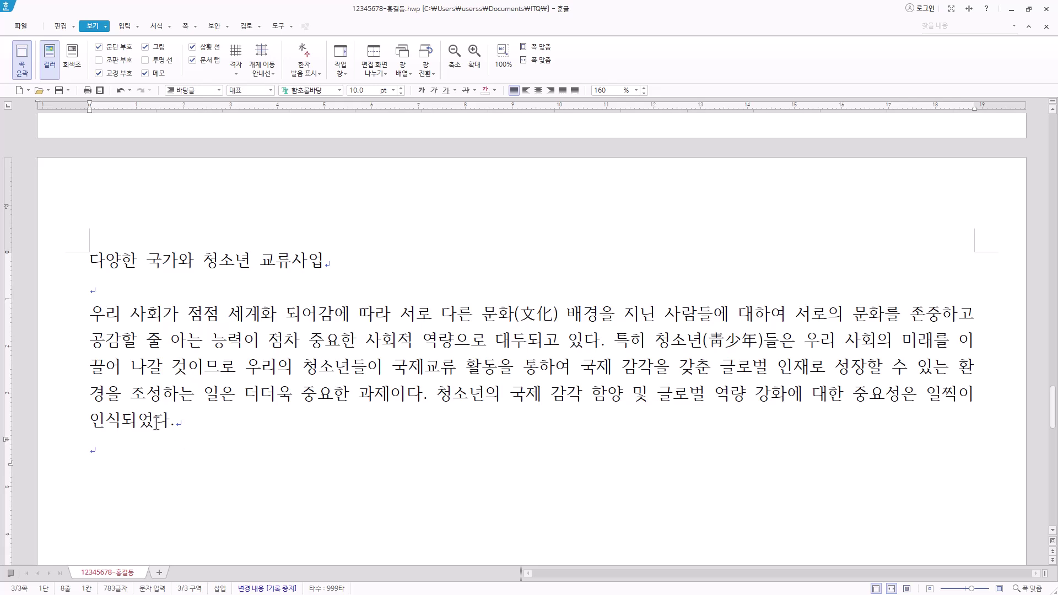
key("Hangul")
right_click(104, 446)
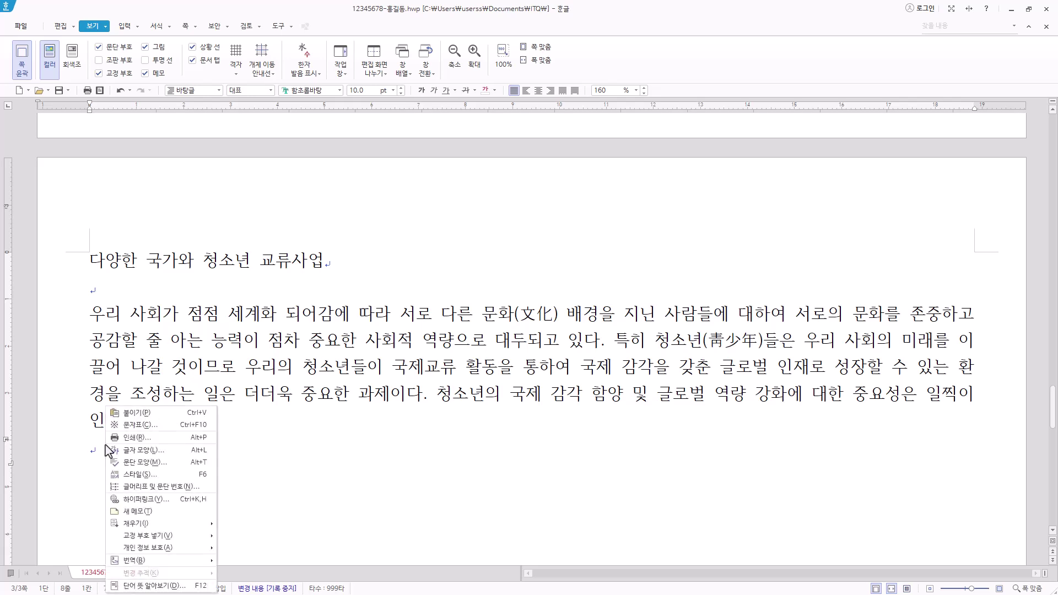
left_click(160, 459)
left_click(521, 242)
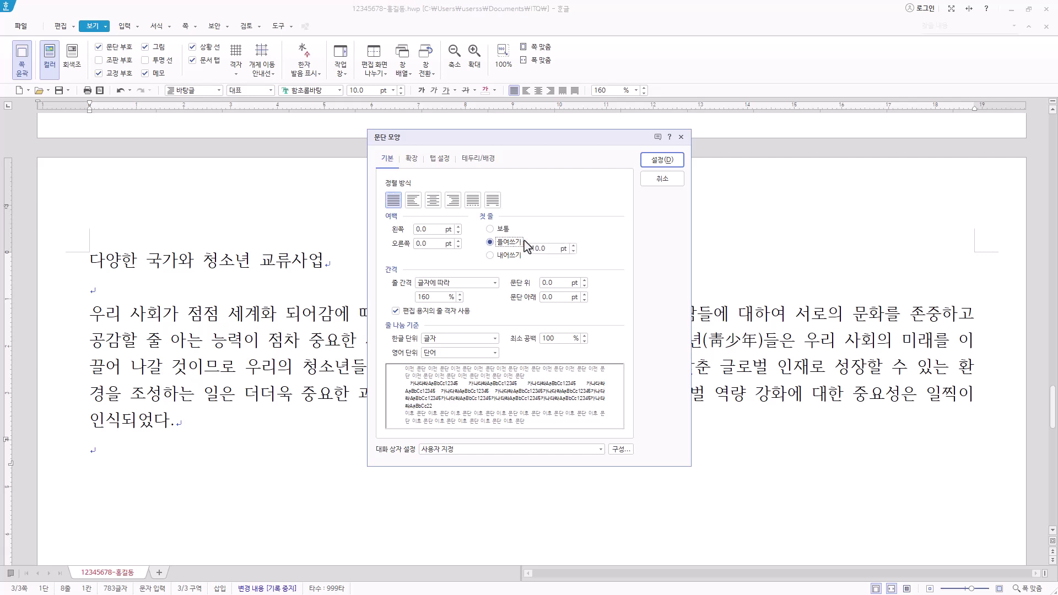
left_click(548, 251)
left_click(666, 178)
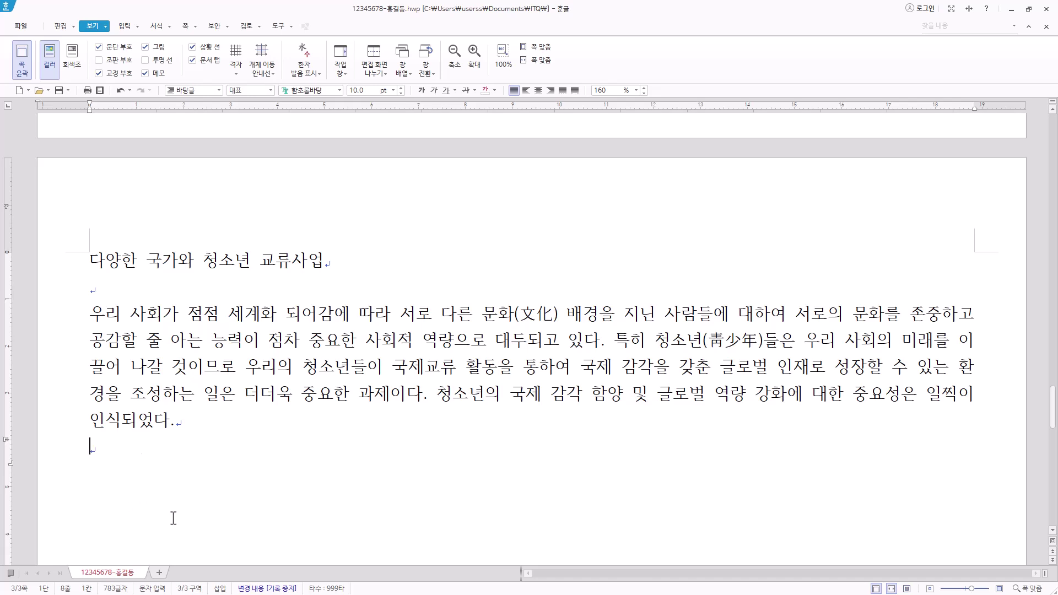
Step: Write the second paragraph, indented with two spaces, from 외교부의 국제교류사업은 매우 방대하며 through 새로운 국제교류 운영방안이 필요한 실정이다
key("Hangul")
type("외교부의 국제교류사업은 매우 방대하며 특정 나이, 대상은 없다. 주로 한국국제협력단")
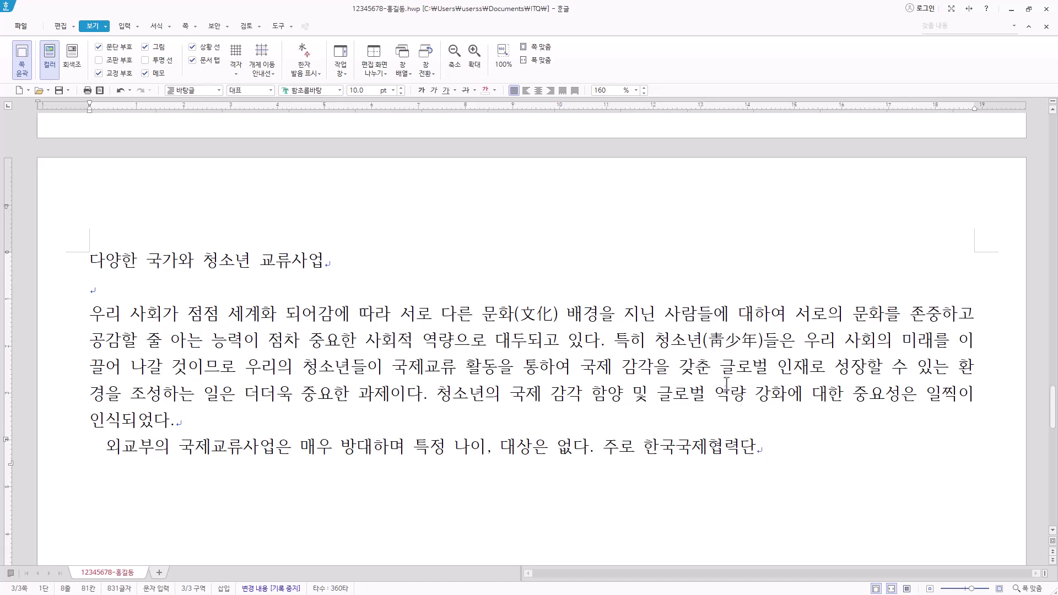
type("을 중심으로 이루어지고 있으며 지역이나 주제, 프로그램의 유형별로 기획이 되는데, 그중 청소년과 직접적으로 관련 있는 사업으로는 글로벌 인재 양성 사업이라고 볼 수 있다. 그간 활발히 추진되어 온 청소년 국제교류사업이 최근 들어 나타난 코로나 사태로 인하여 기존의 청소년 국제교류 활동을 위축시키는 결과를 낳았고, 기존의 방식과 같은 교류국 방문 형태의 교류가 사실상 어렵게 됨에 따라, 이에 대한 대응의 차원에서도 새로운 국제교류 운영방안이 필요한 실정이다.")
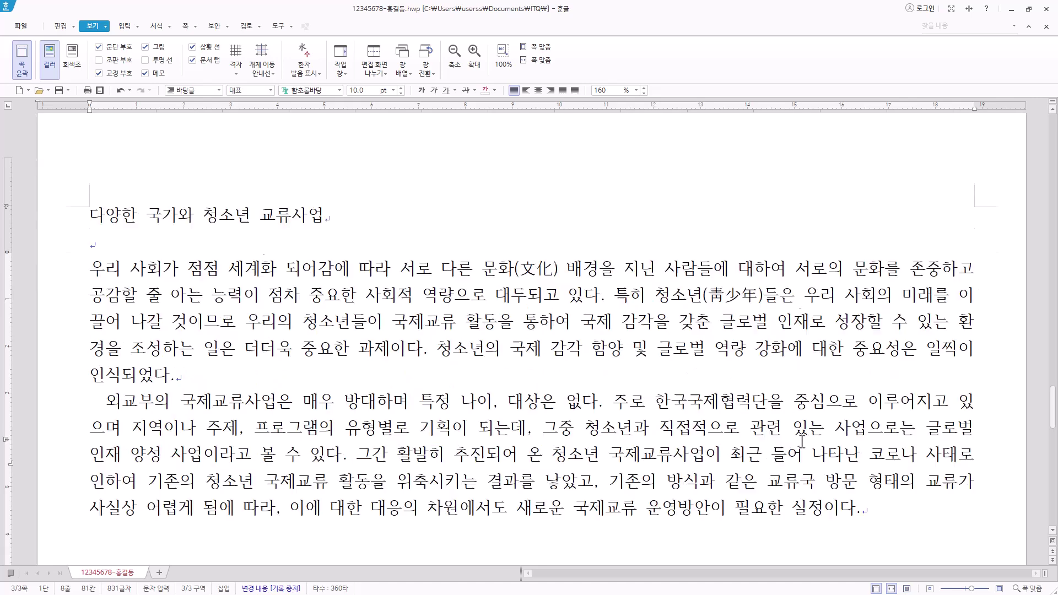
Step: Leave a blank line after the second paragraph ending 필요한 실정이다. and start a new line below it
scroll(867, 496, "down", 2)
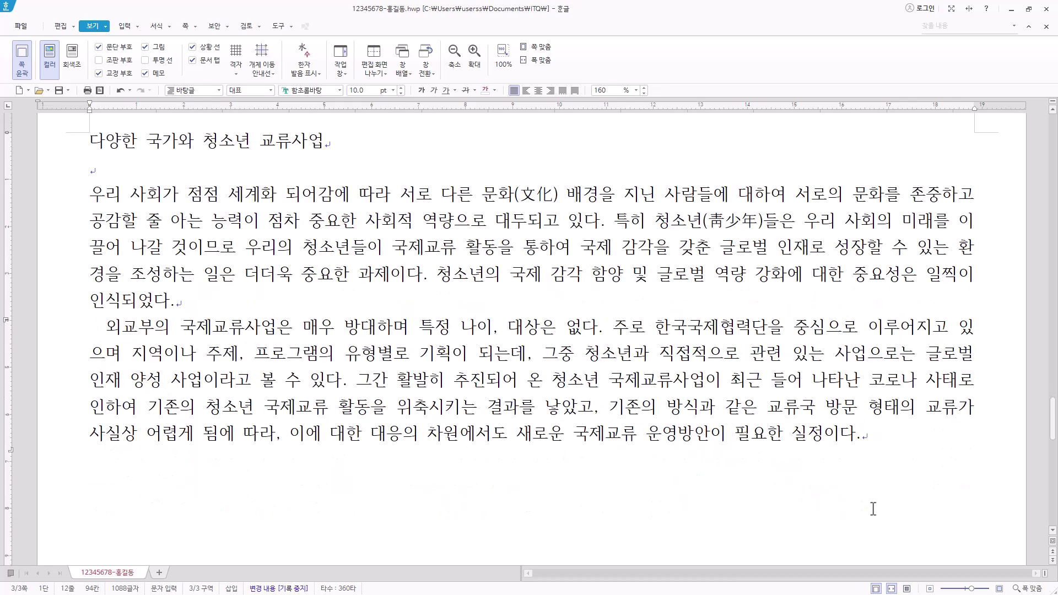
left_click_drag(199, 304, 95, 198)
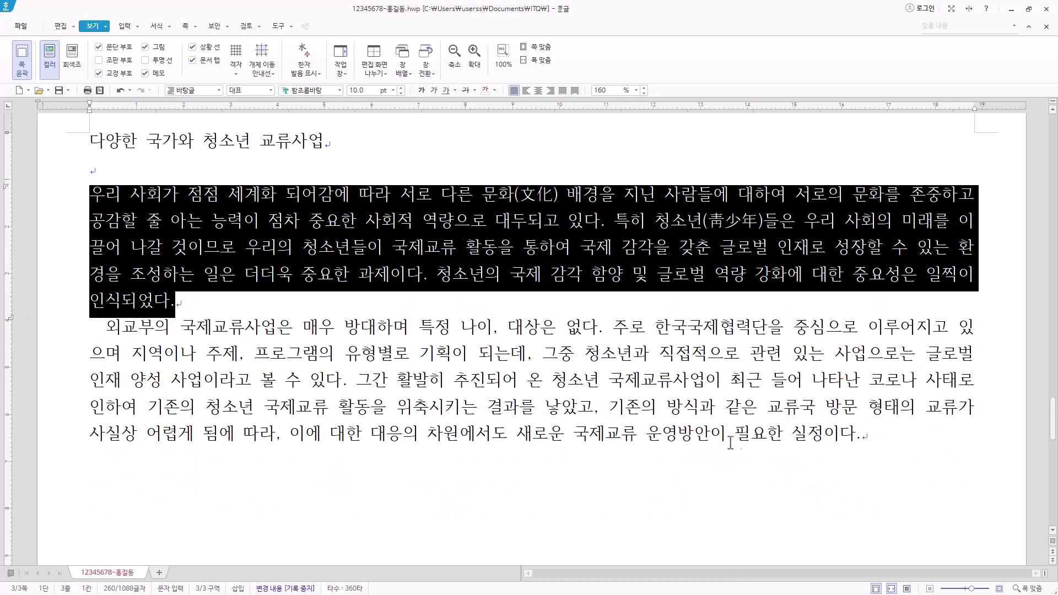
left_click_drag(876, 441, 63, 327)
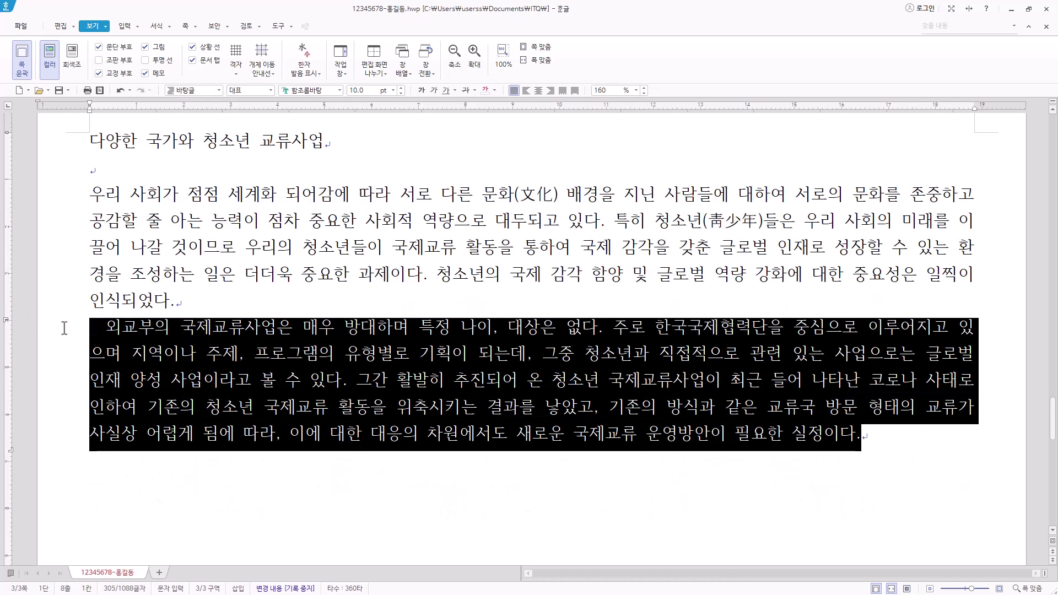
left_click(899, 444)
key("Return")
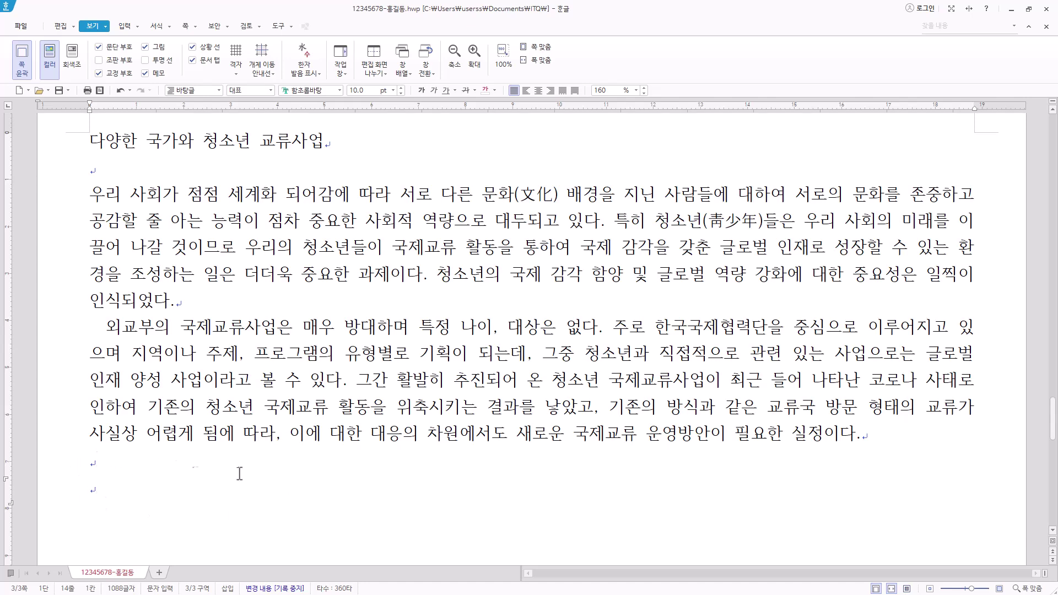
scroll(101, 488, "down", 3)
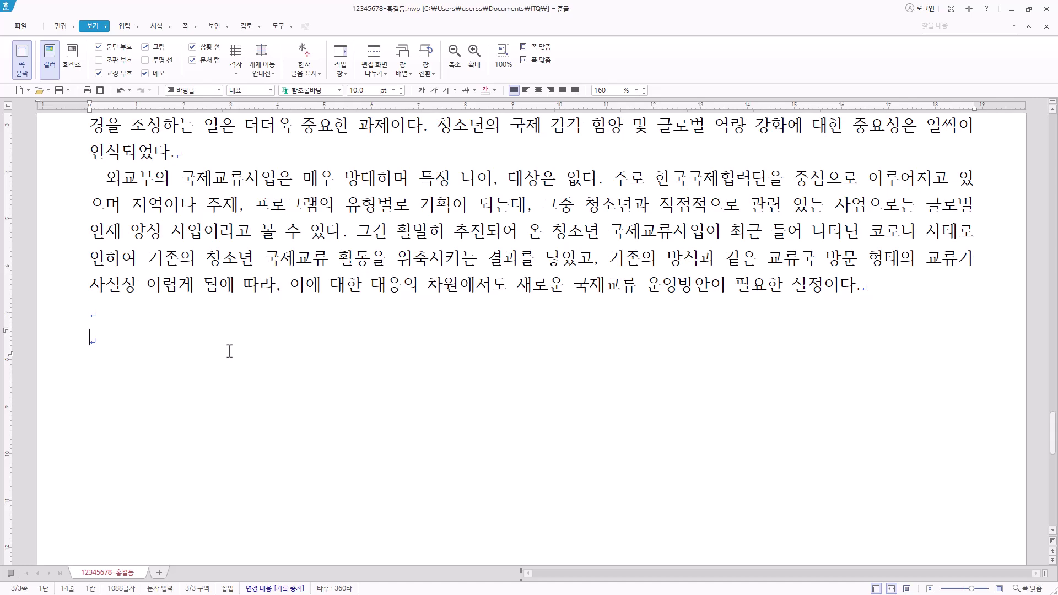
Step: Insert the ♣ symbol from the HNC 전각 기호(일반) character set and write the heading 청소년 교류센터의 역할 after it
key("ctrl+F10")
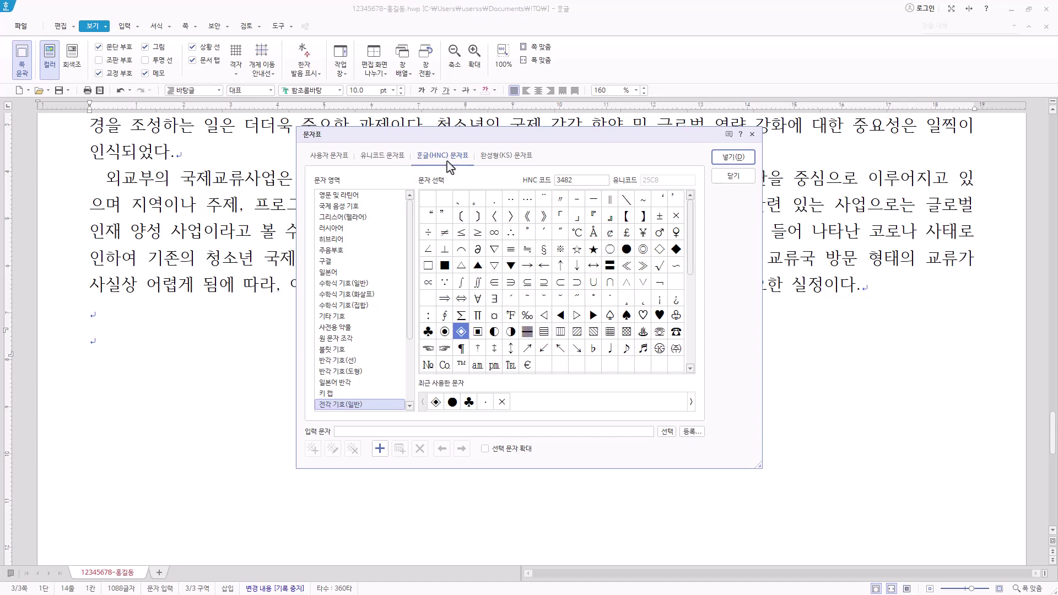
left_click(327, 157)
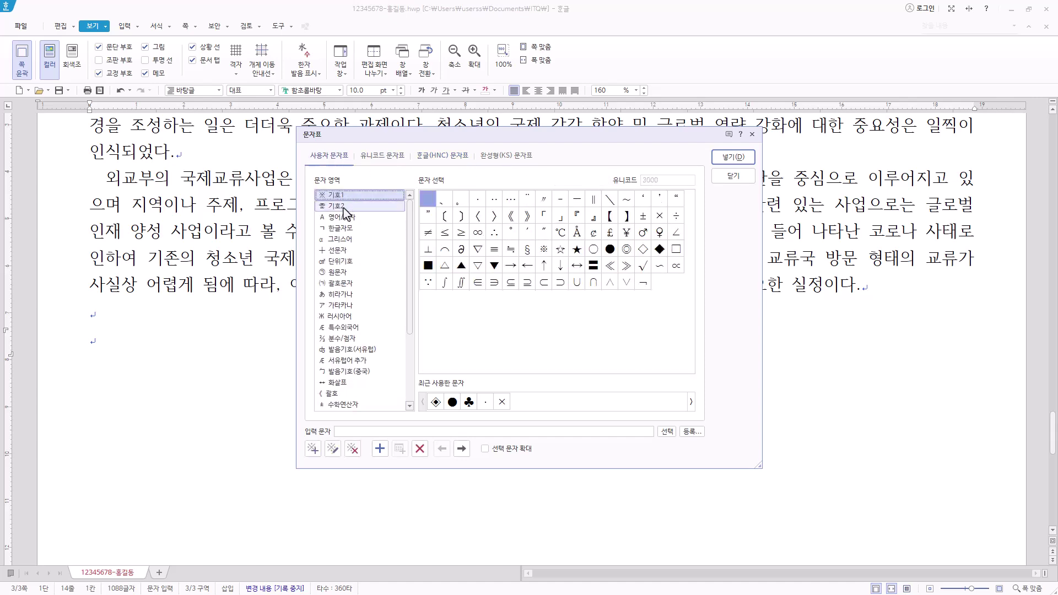
left_click(401, 158)
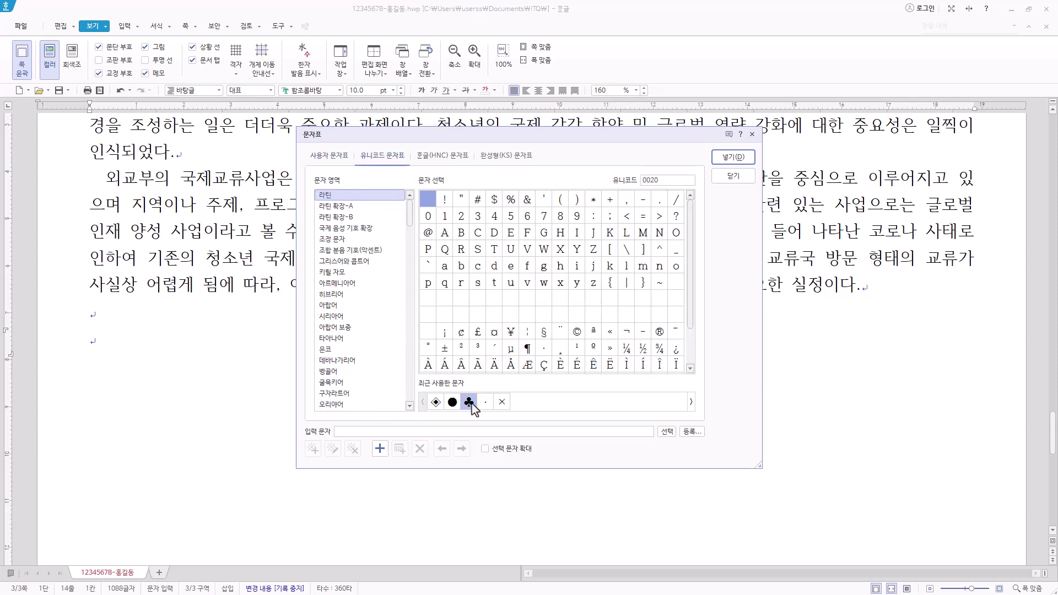
left_click(452, 159)
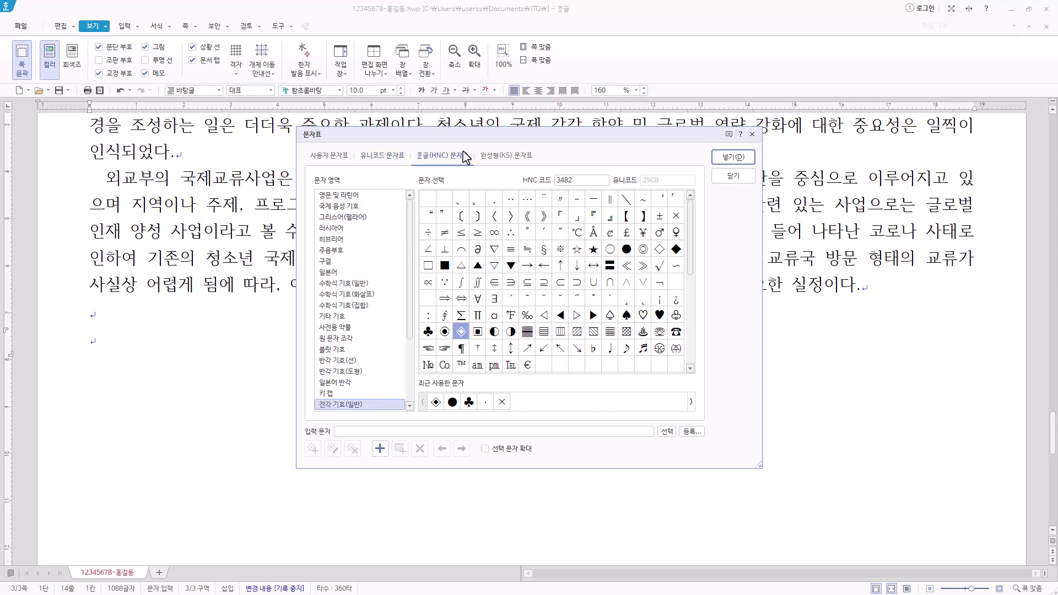
left_click(375, 408)
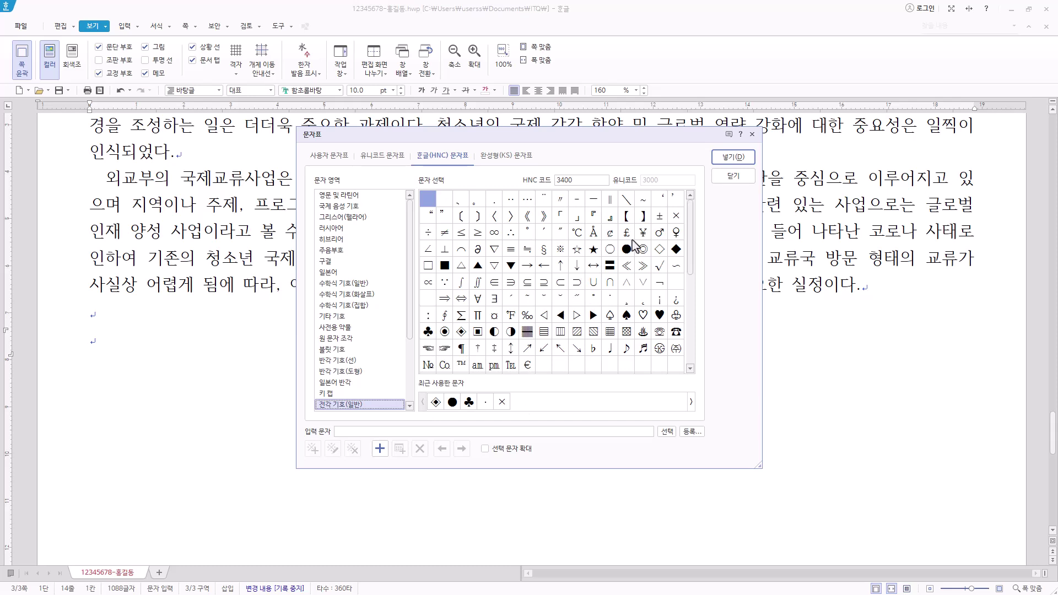
left_click(428, 331)
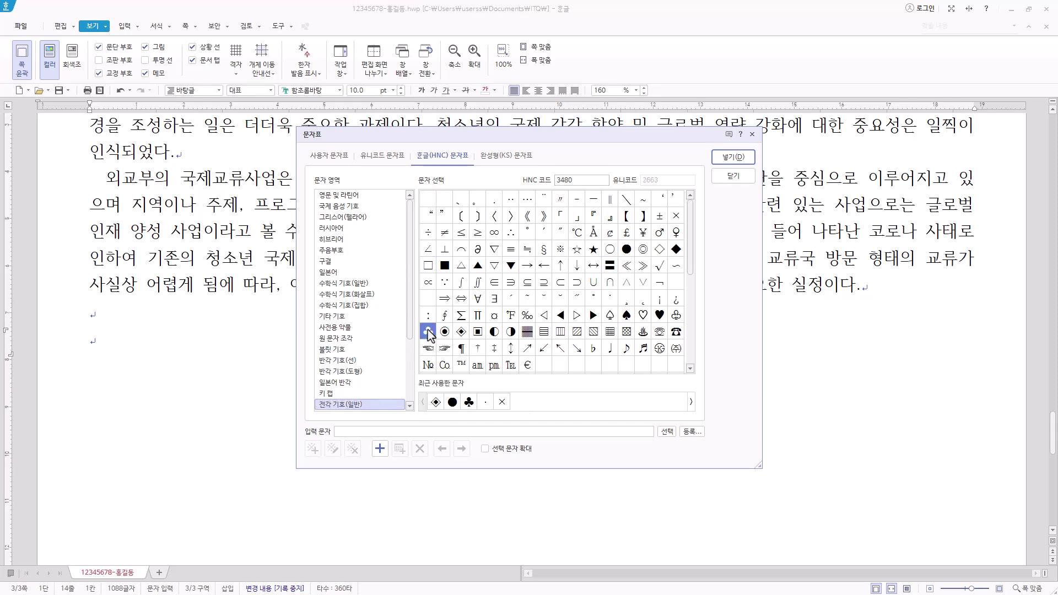
left_click(733, 157)
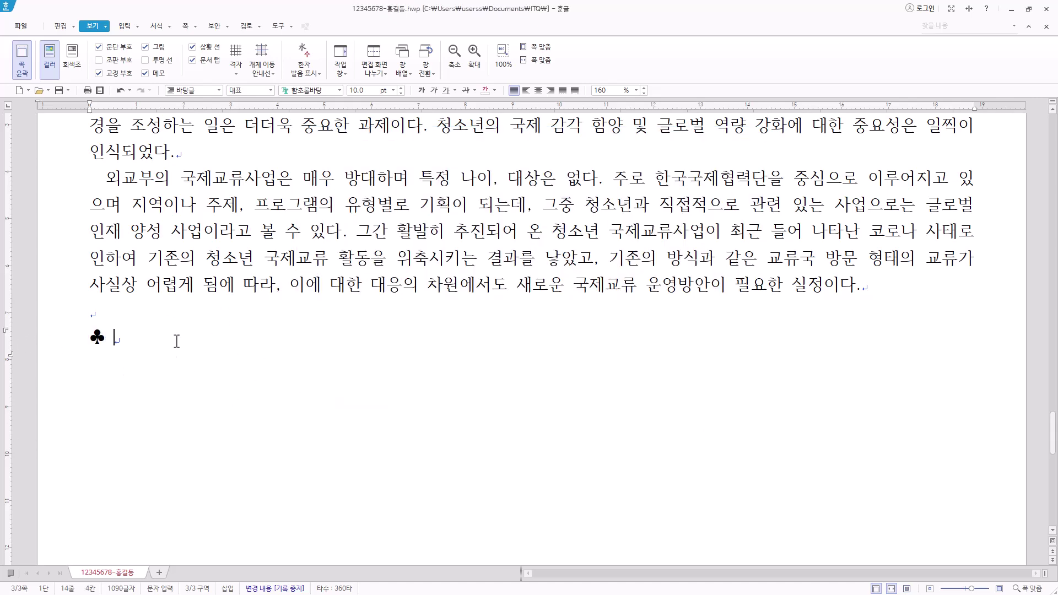
type("청소년 교류센터의 역할")
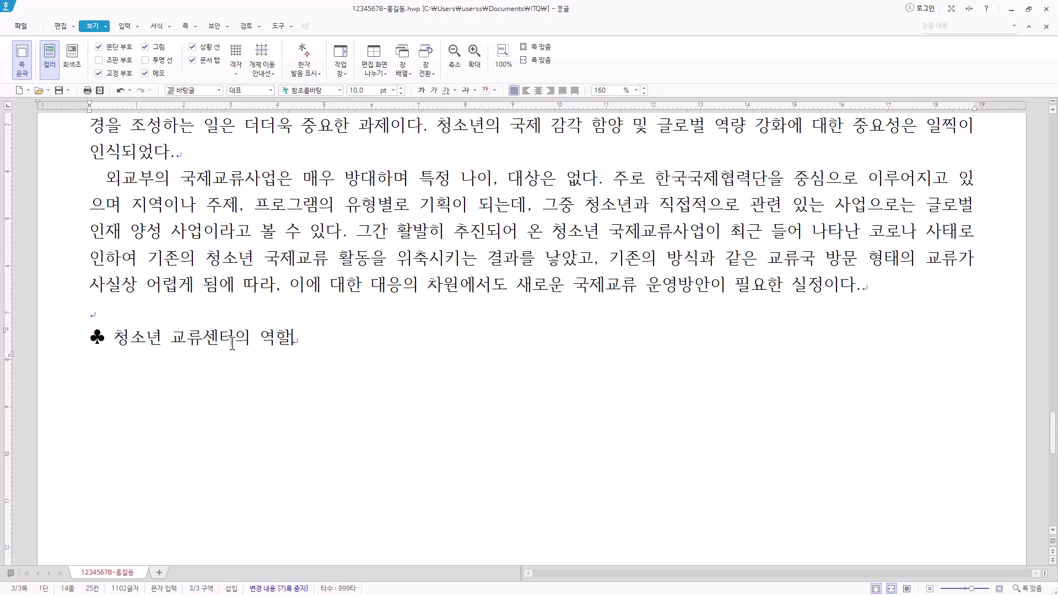
key("Return")
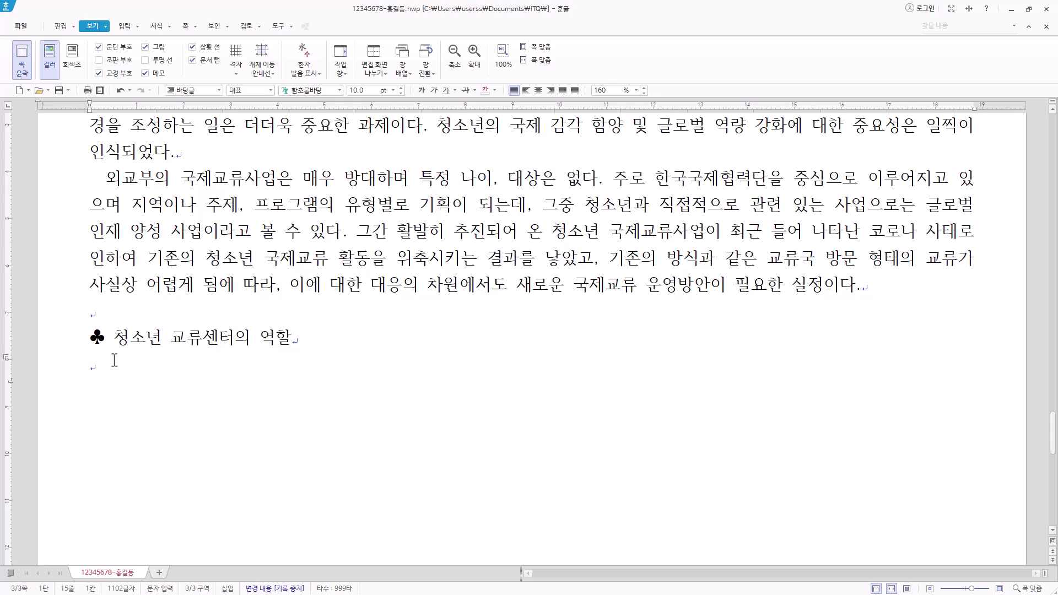
Step: Write the six lines under the heading, from 사업추진 방향 through 국내외 청소년 교류활동 운영 및 협력에 관한 사항 등, and leave a blank line below
type("사업추진 방향 청소년의 국제이해 증진 및 세계시민으로서 역량 강화 국내외 청소년의 교류 다양화를 통한 상호이해와 신뢰 증진 등 주요 기능 국제활동 중장기 계획 수립 및 연구 국내외 청소년 교류활동 운영 및 협력에 관한 사항 등")
scroll(462, 317, "down", 2)
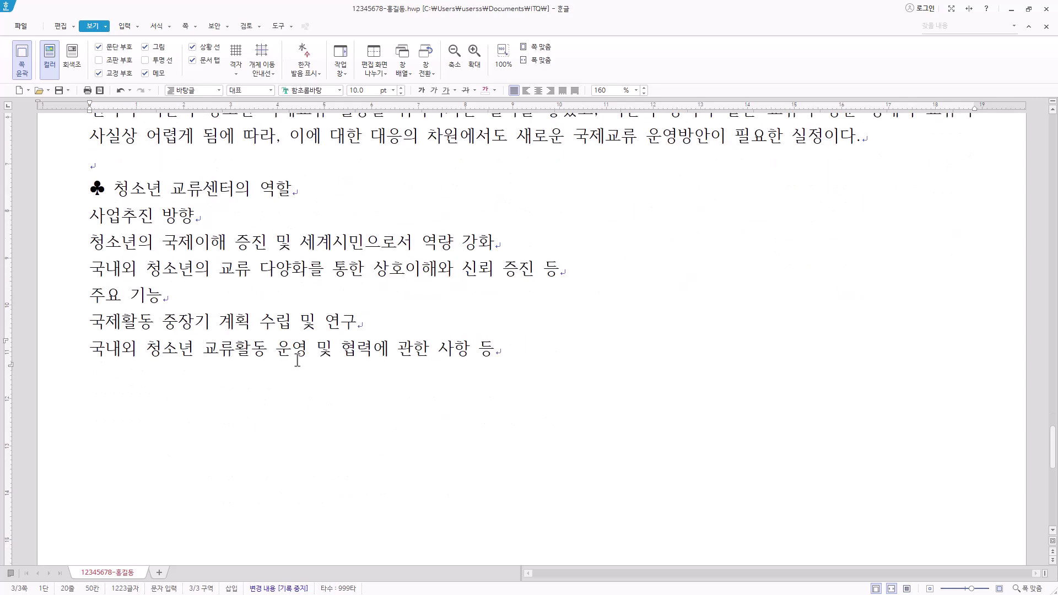
left_click_drag(520, 342, 84, 232)
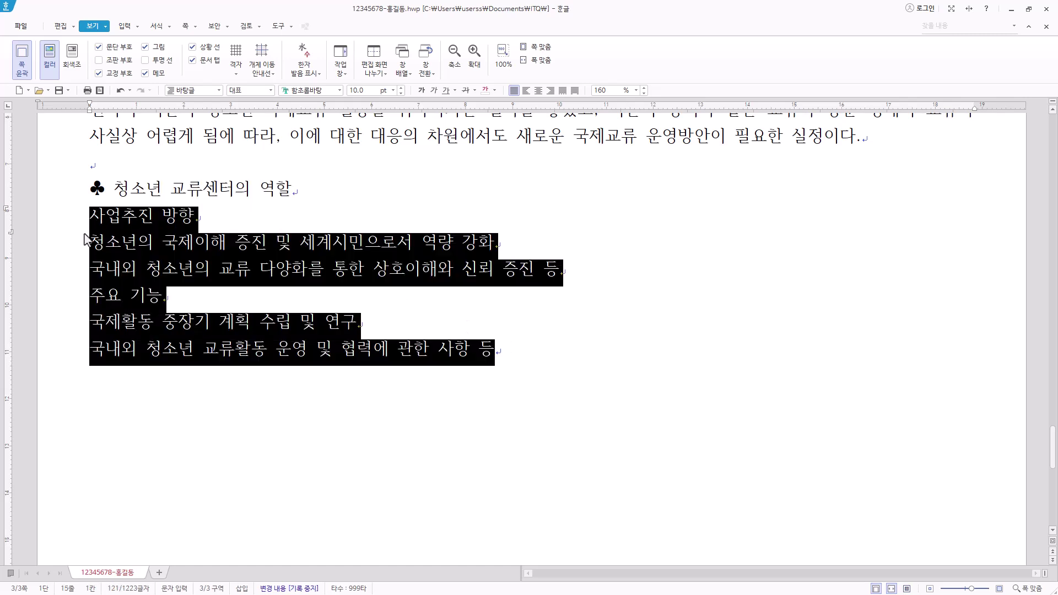
left_click(525, 352)
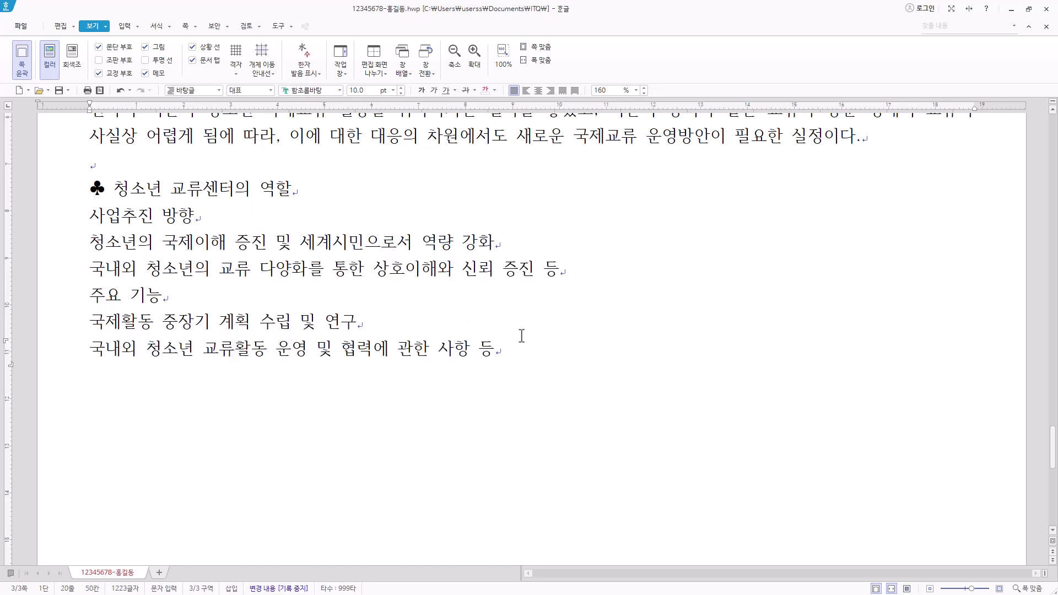
key("Return")
key("Return")
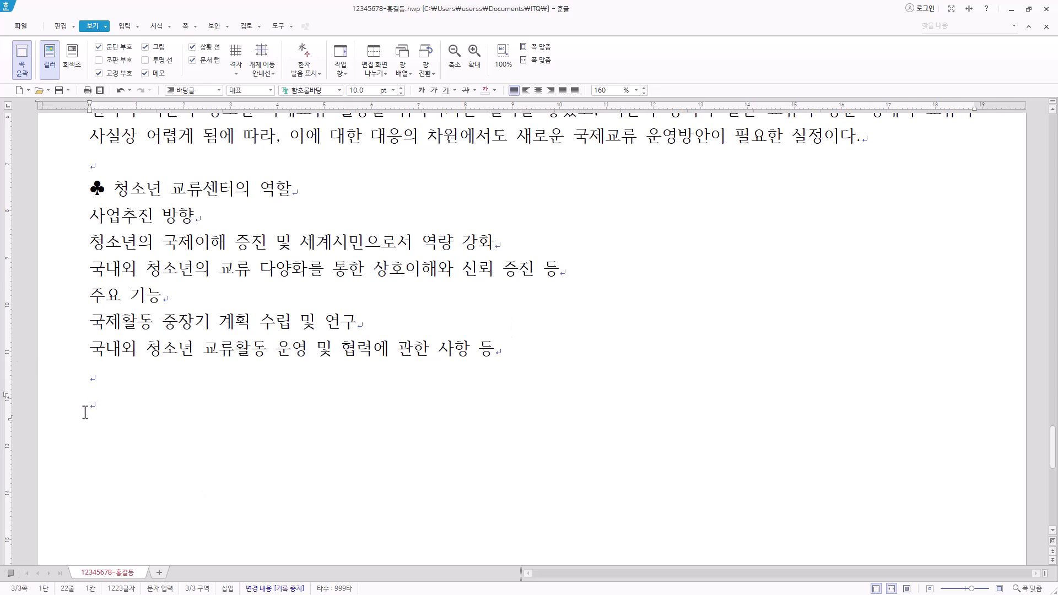
Step: Write a second heading, 청소년 국제교류사업 개요, preceded by the same ♣ symbol, and start a new line under it
key("Hangul")
key("ctrl+F10")
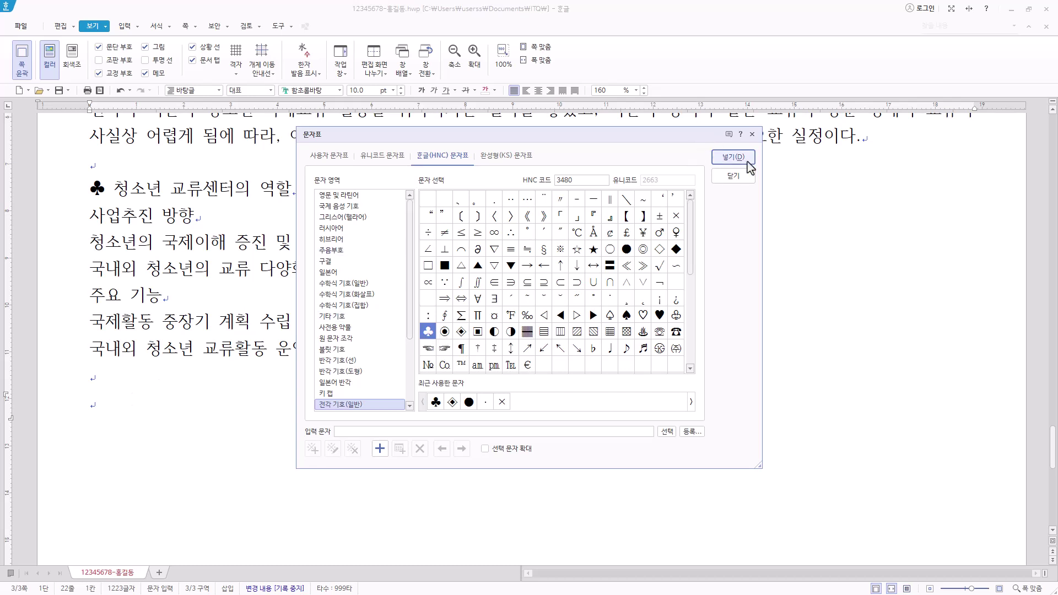
left_click(733, 157)
type("청소년 국제교류사업 개요")
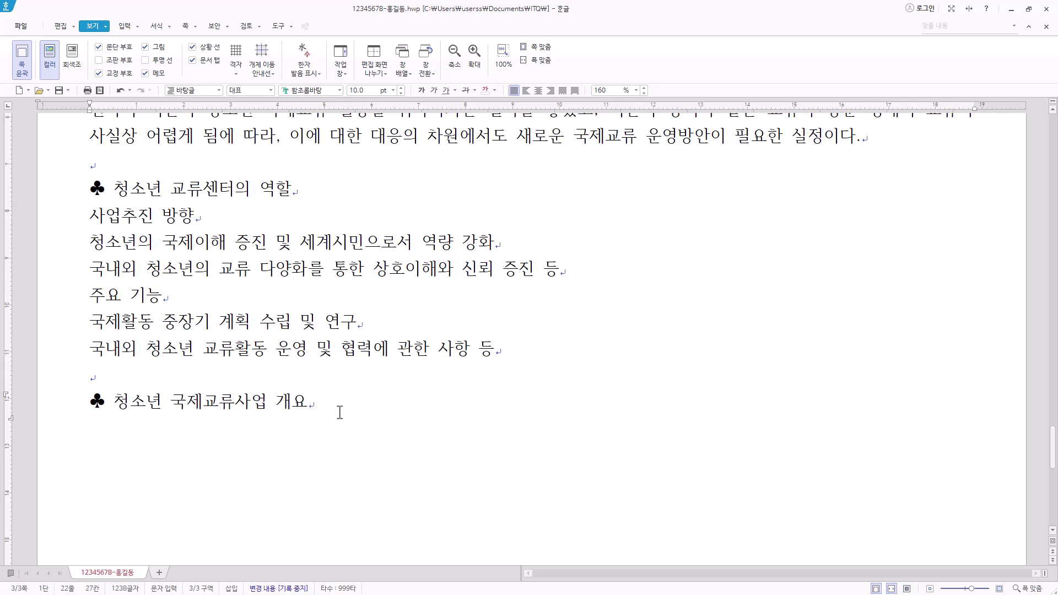
key("Return")
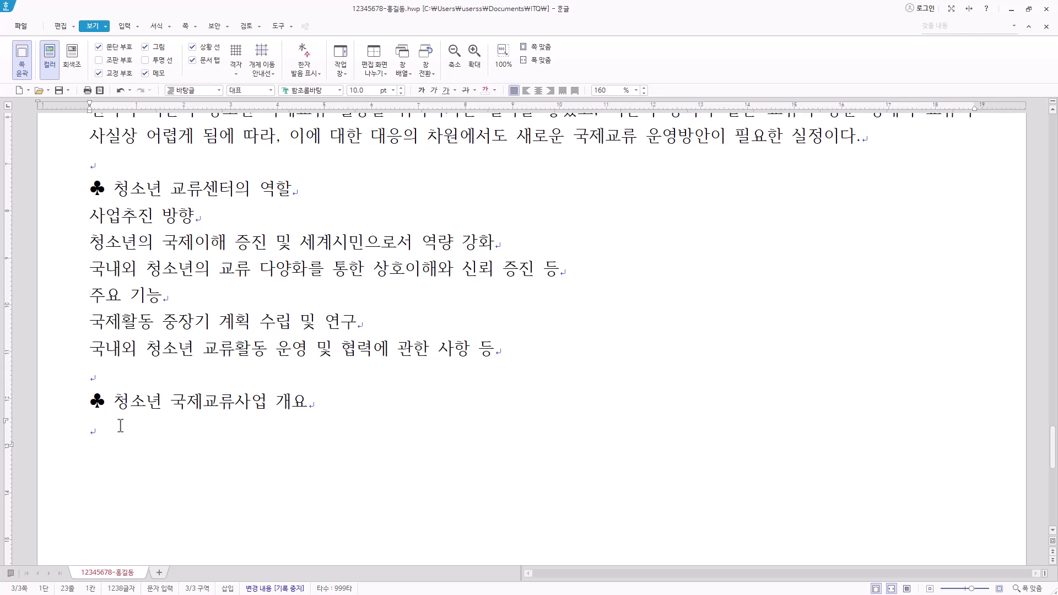
Step: Insert a table of 6 rows and 4 columns below the 청소년 국제교류사업 개요 heading and slightly widen its third column
scroll(206, 435, "down", 1)
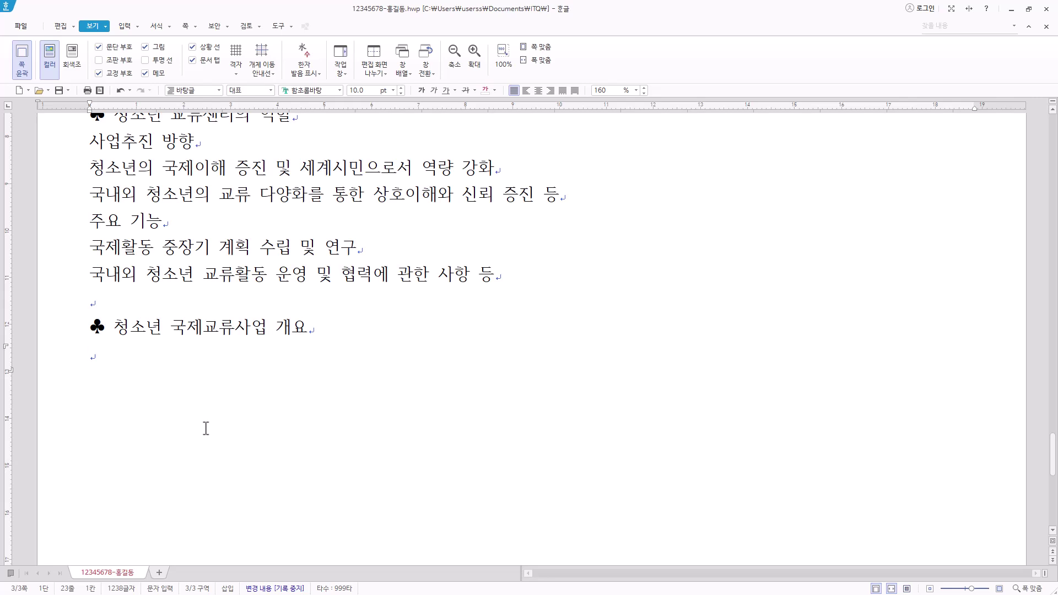
left_click(133, 355)
left_click(123, 26)
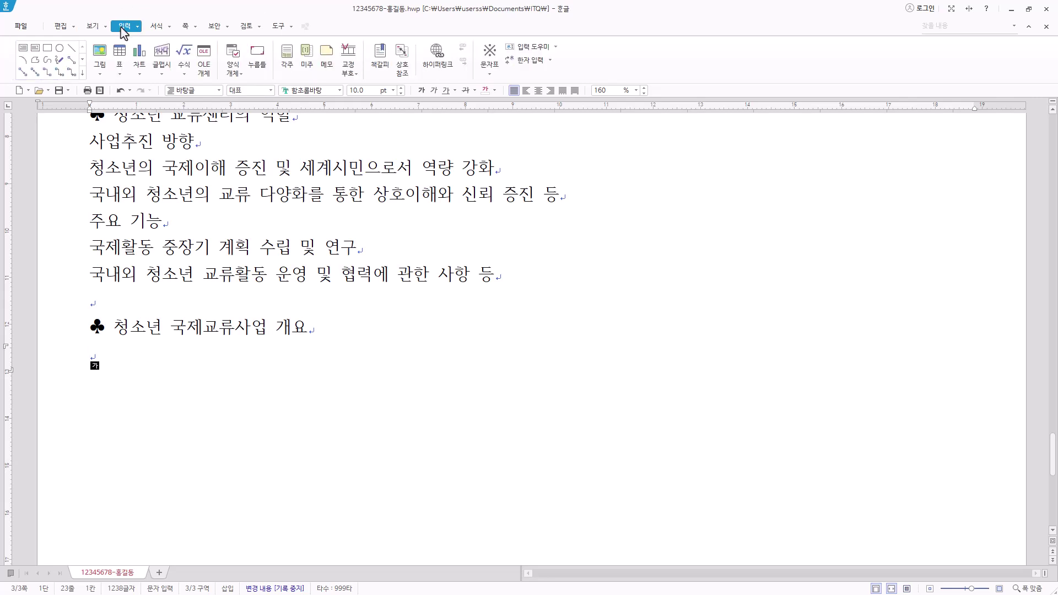
left_click(120, 59)
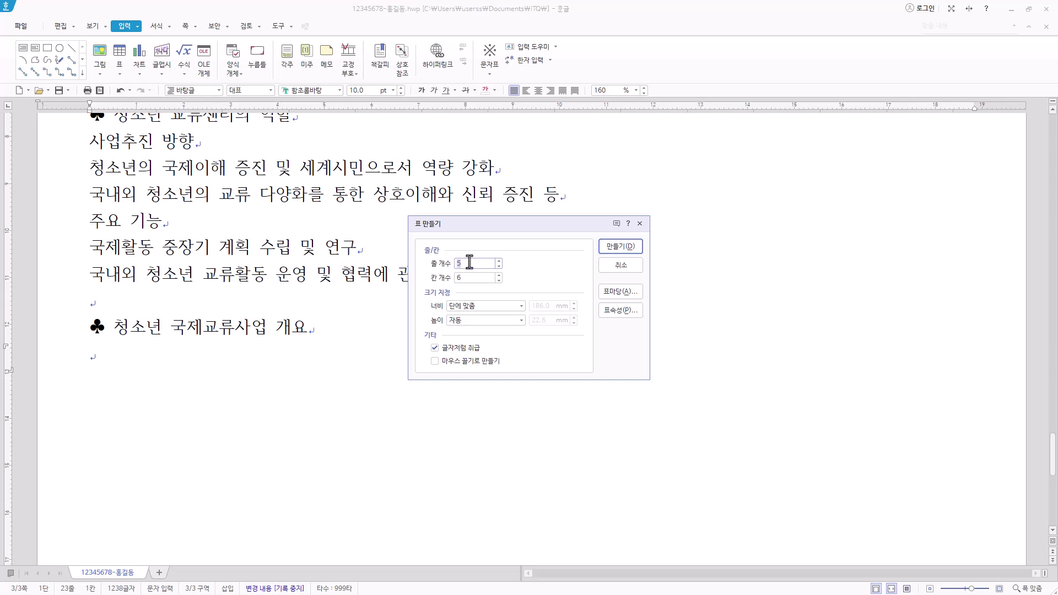
left_click(472, 281)
type("6")
double_click(472, 281)
type("4")
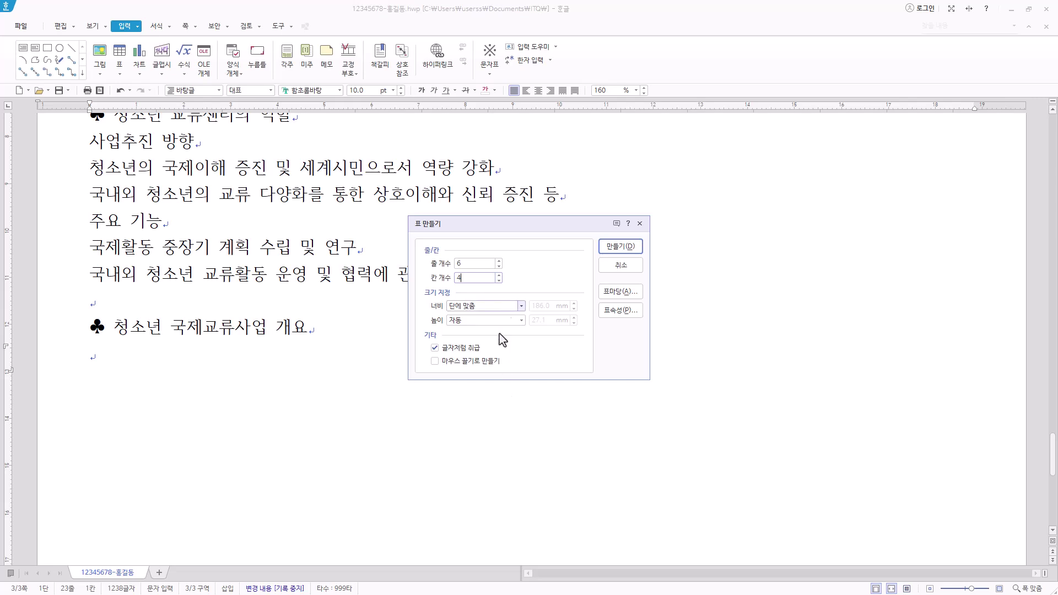
left_click(622, 247)
scroll(531, 336, "down", 2)
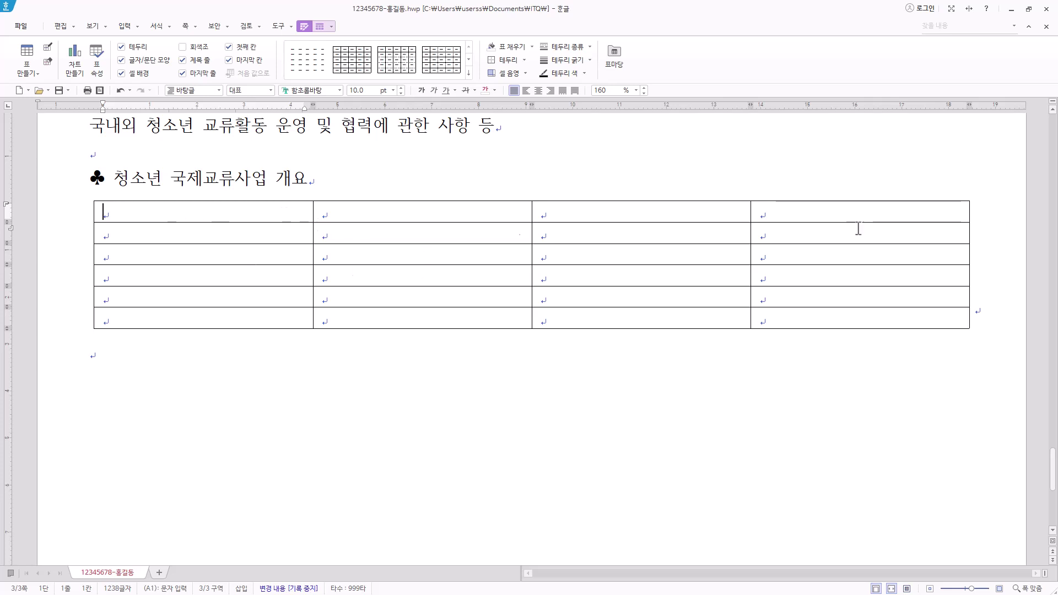
key("Hangul")
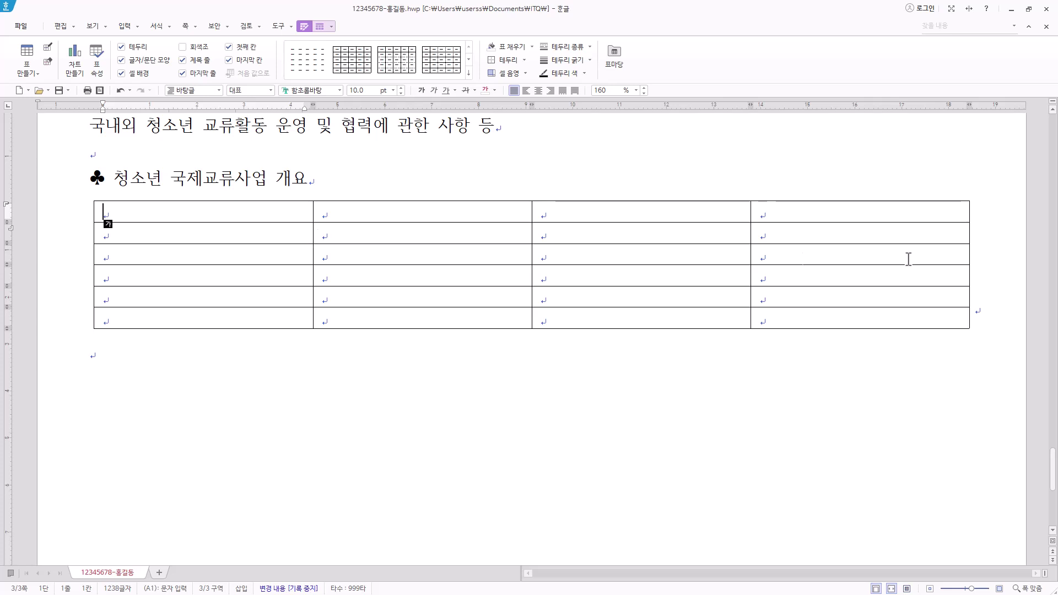
left_click_drag(751, 229, 775, 231)
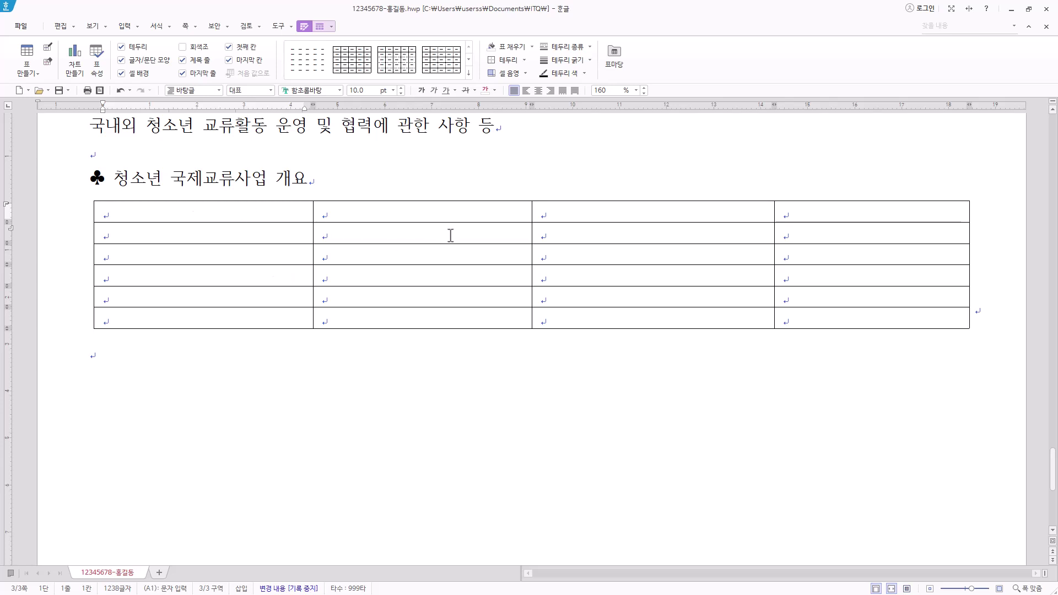
Step: Merge rows 2 and 3 of the table's second column, and merge rows 2 through 6 of its fourth column
left_click(440, 211)
left_click_drag(430, 234, 437, 263)
right_click(450, 255)
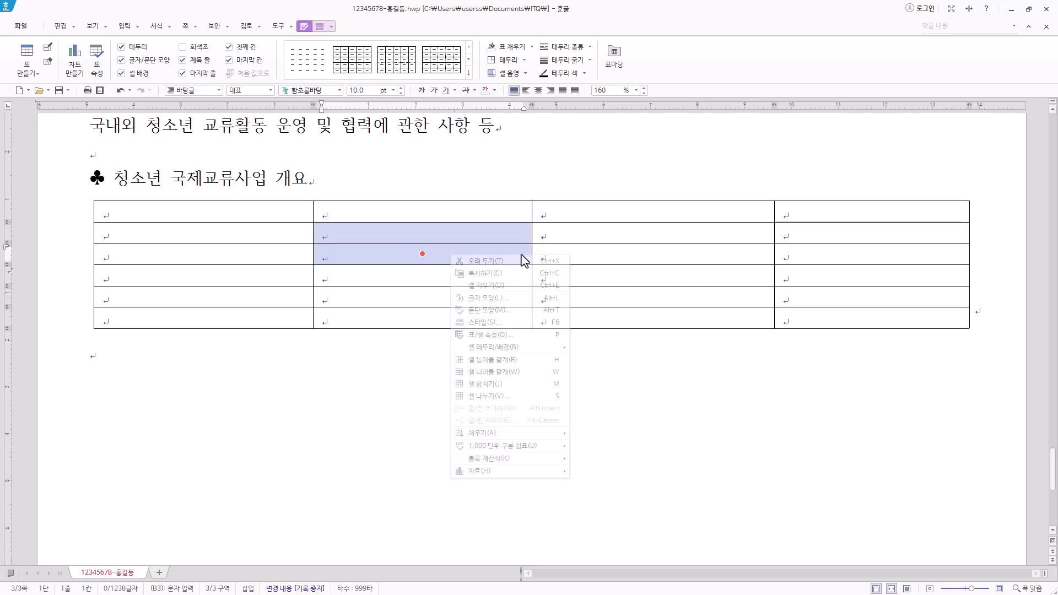
left_click(519, 389)
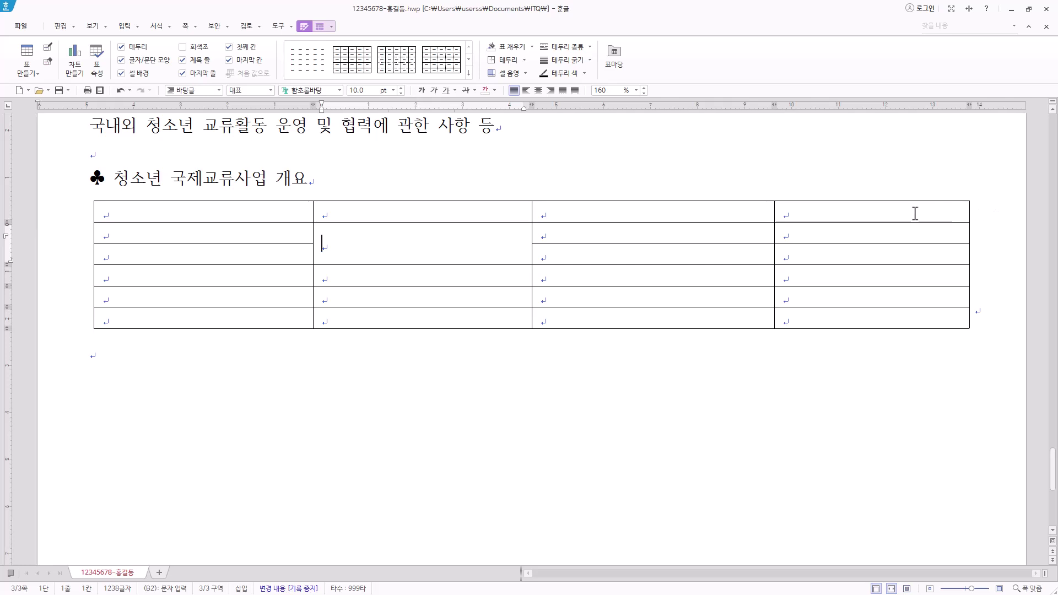
left_click_drag(906, 235, 906, 326)
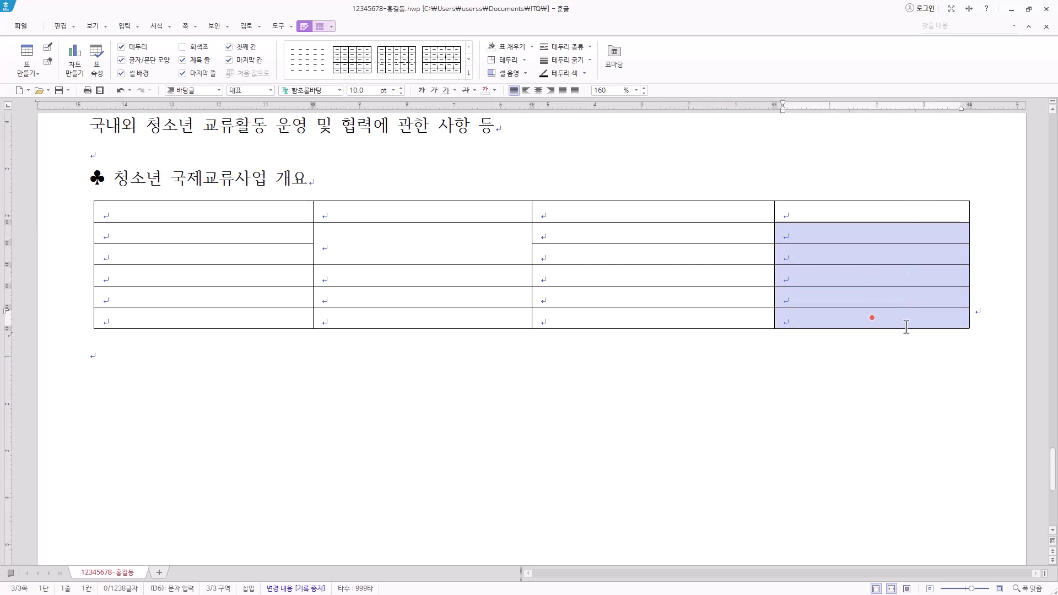
key("m")
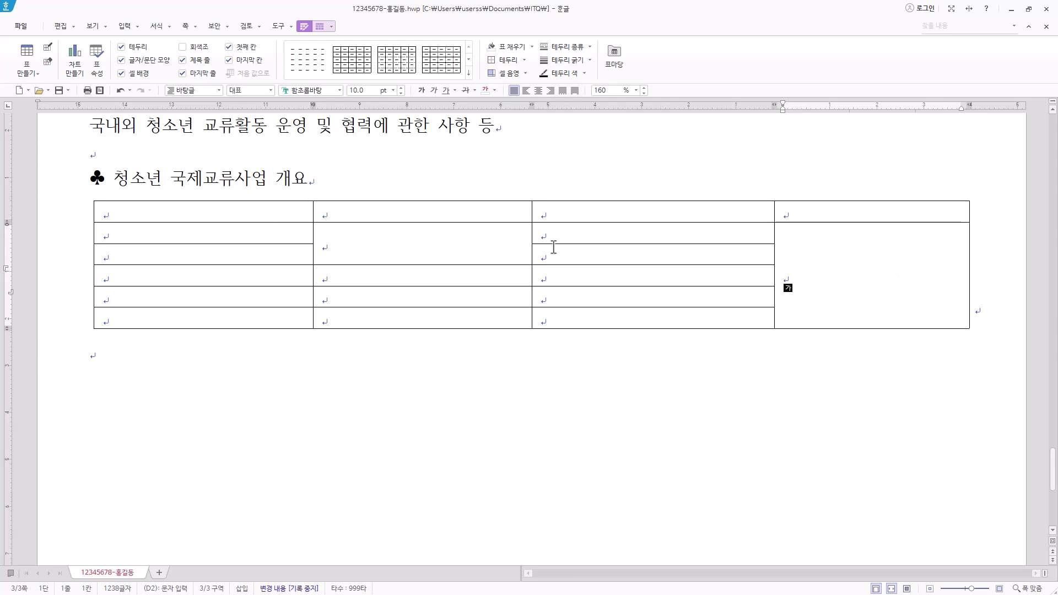
Step: Fill the table with the 사업명, 대상, 규모 and 근거 headers and their youth exchange programme data, and add a new line below the table
left_click(175, 211)
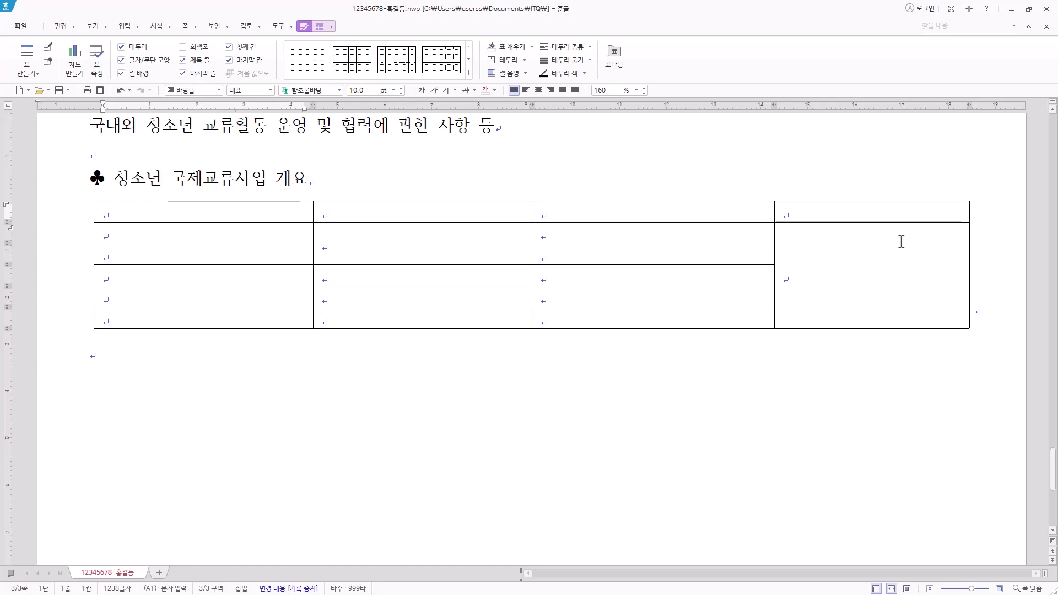
key("ctrl+v")
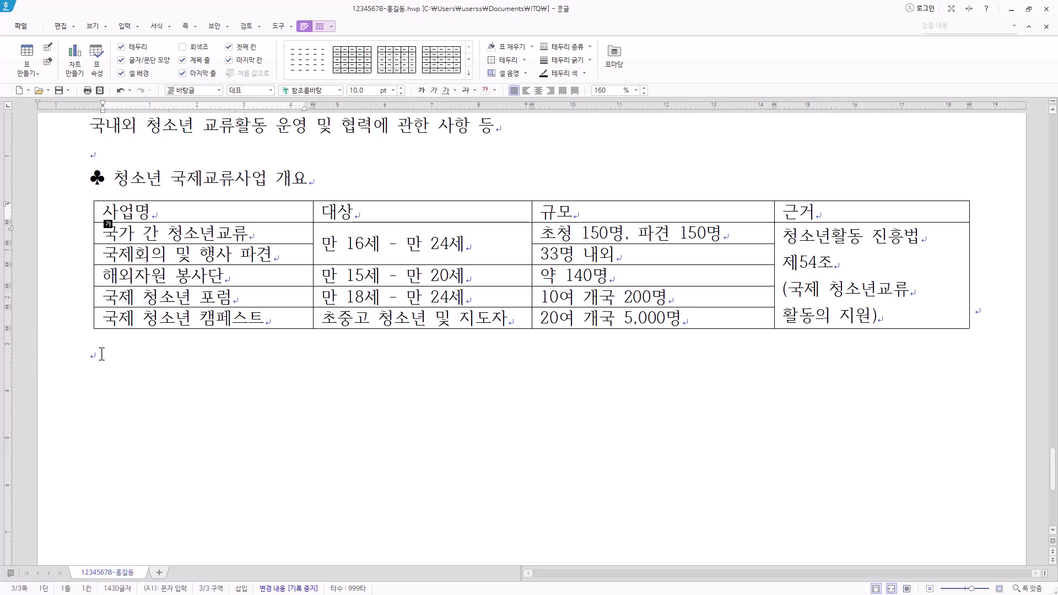
left_click(102, 354)
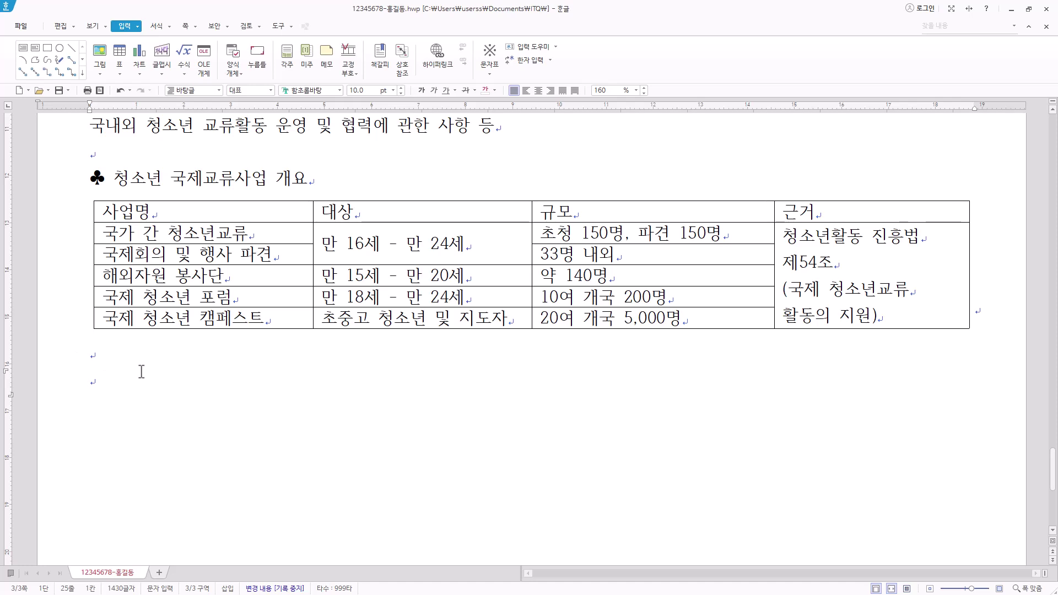
Step: Enter the organisation line 청소년 교류센터 on the empty last line below the programme table
key("ctrl+v")
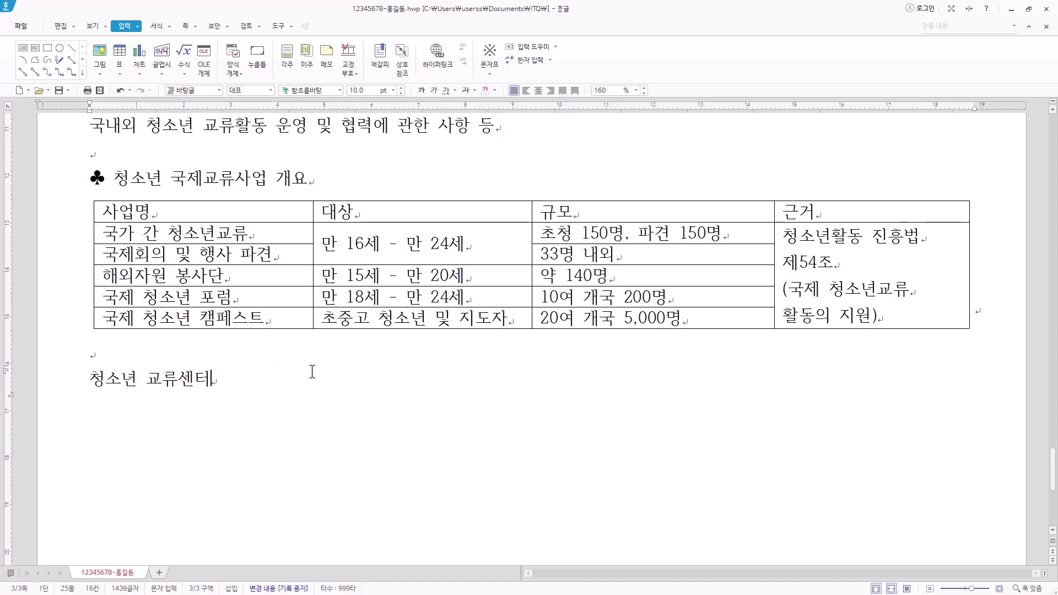
scroll(210, 444, "down", 5)
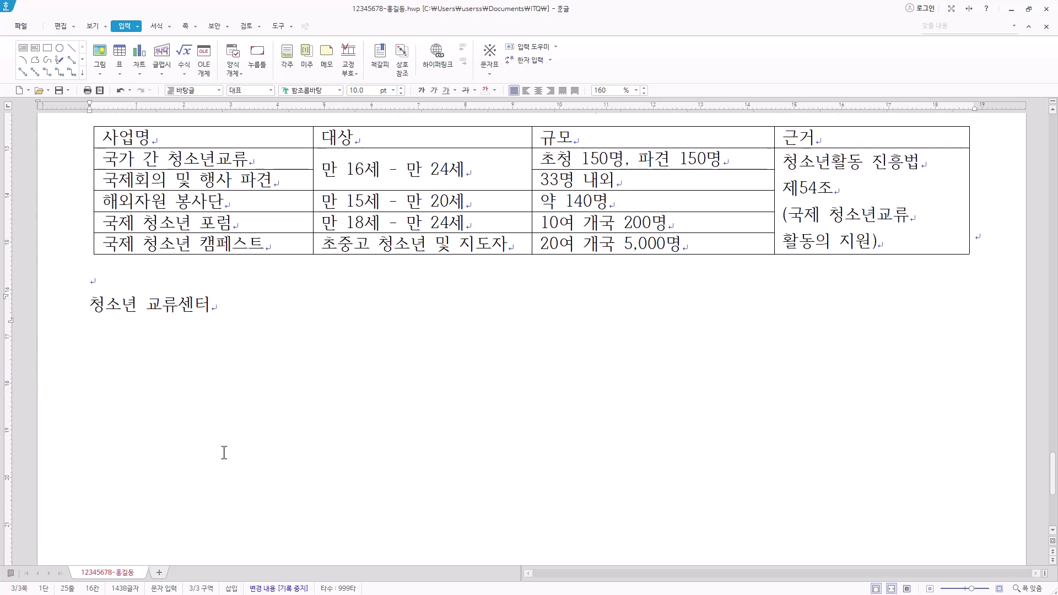
Step: Format the page 3 title 다양한 국가와 청소년 교류사업 as 궁서, 18 pt, bold and centred
scroll(171, 430, "up", 2)
scroll(393, 465, "up", 10)
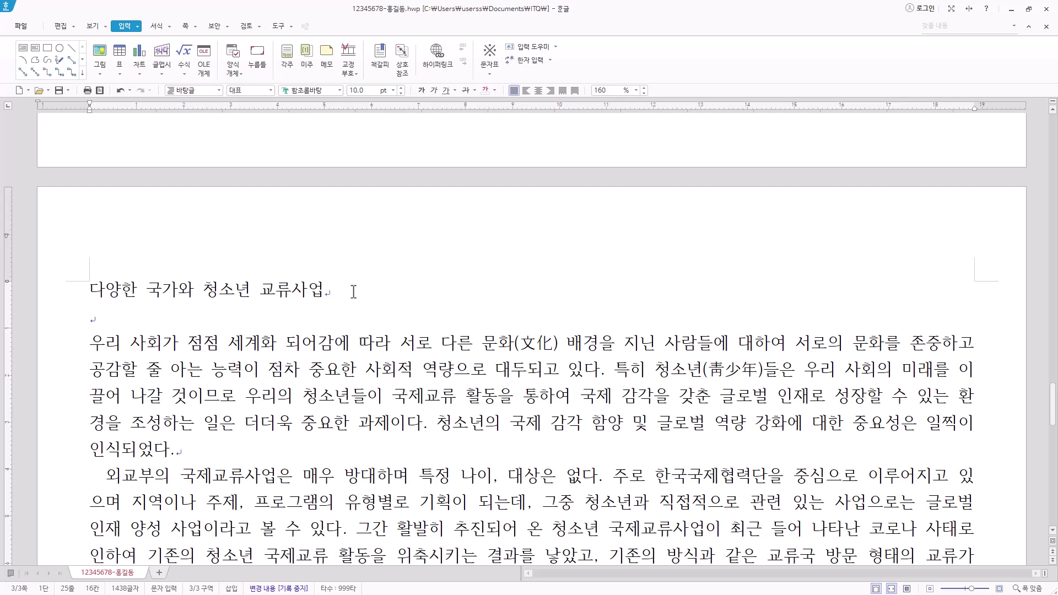
left_click_drag(342, 290, 84, 297)
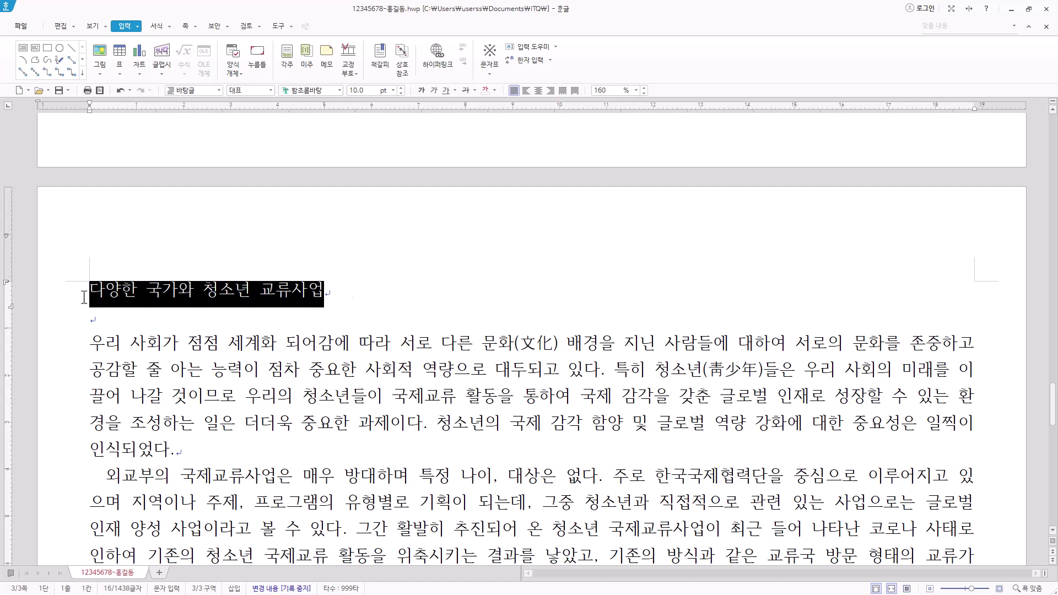
left_click(327, 90)
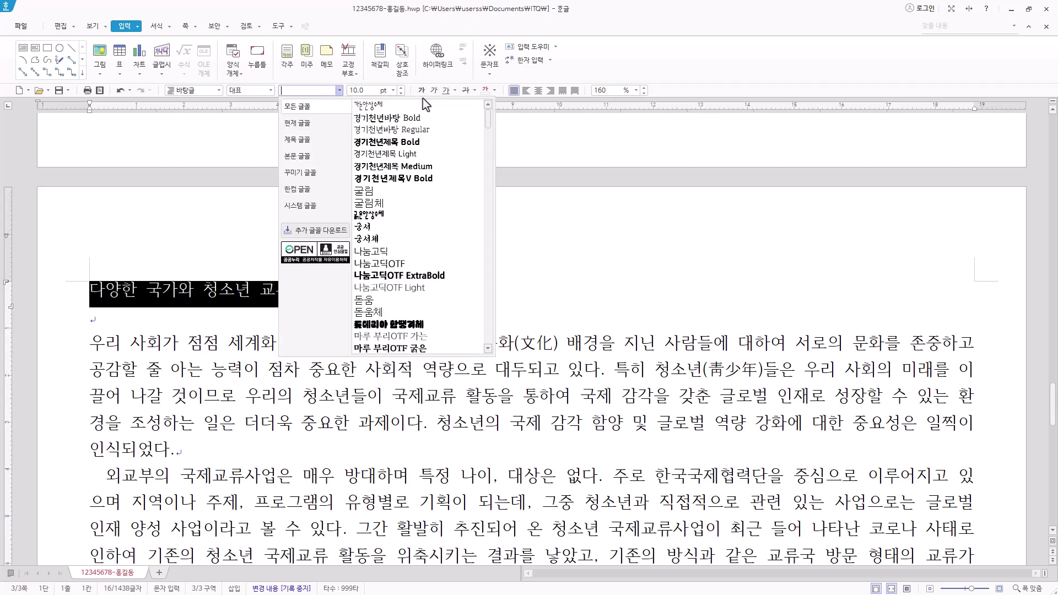
type("궁서")
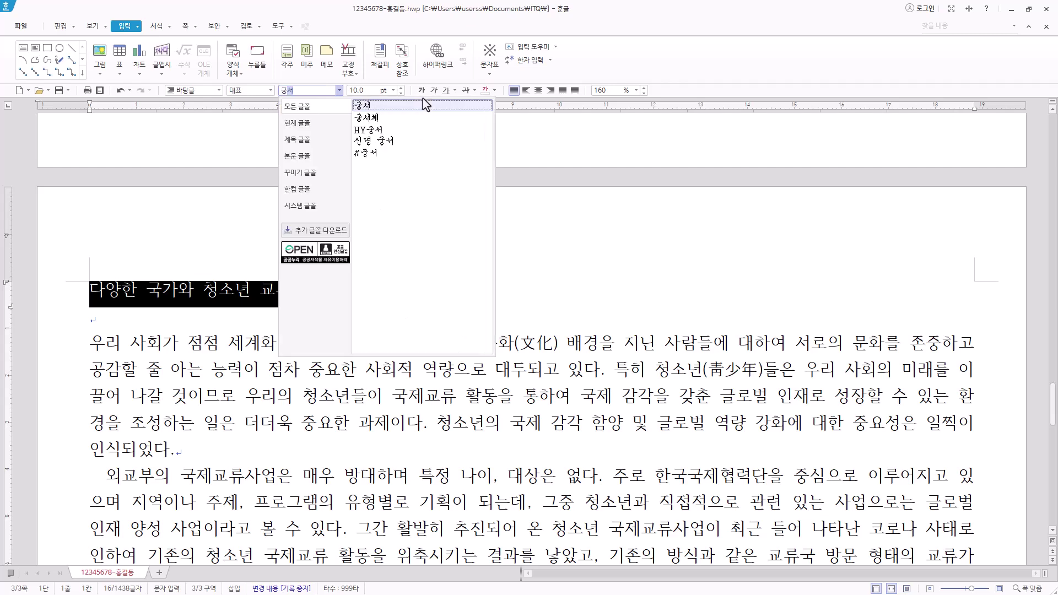
left_click(379, 106)
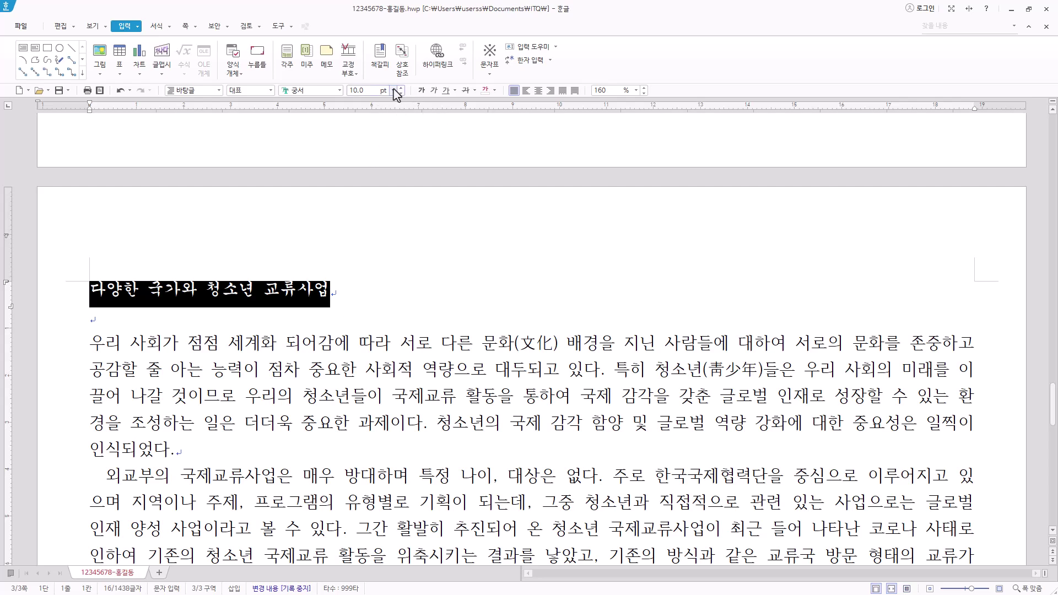
left_click(393, 90)
left_click(370, 209)
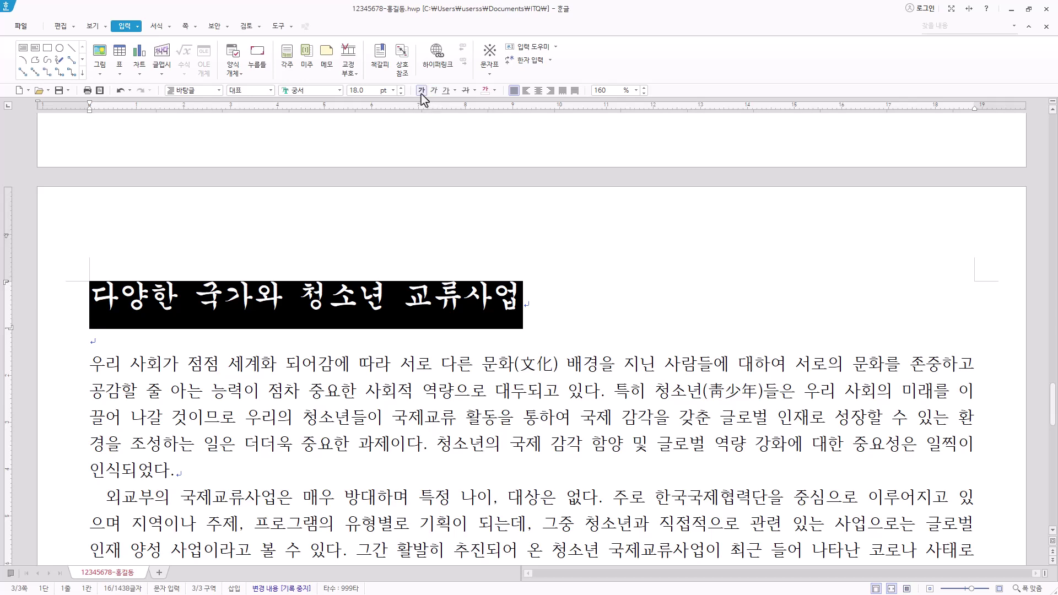
left_click(422, 93)
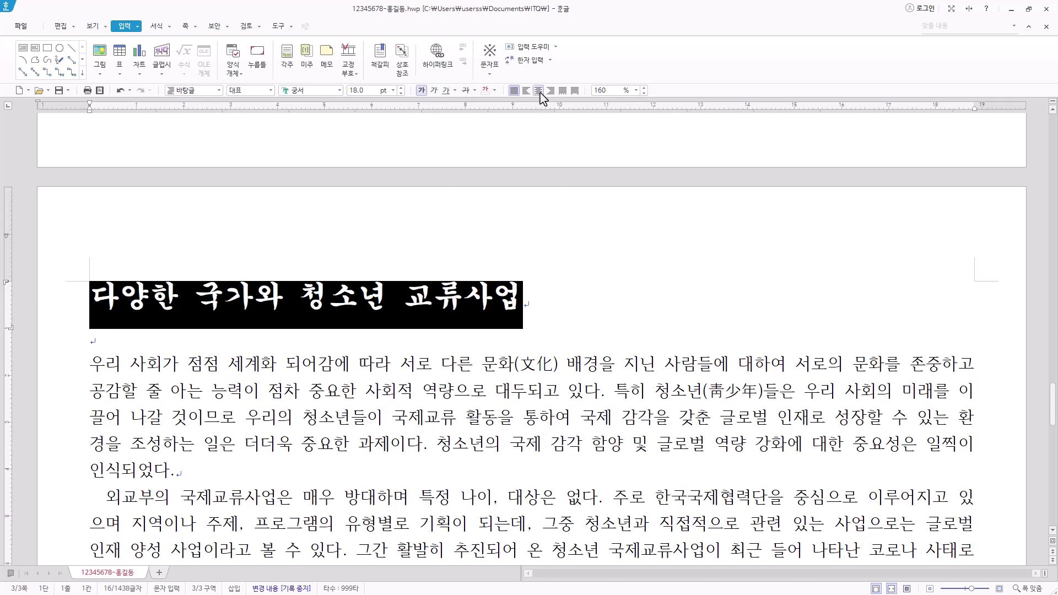
left_click(539, 91)
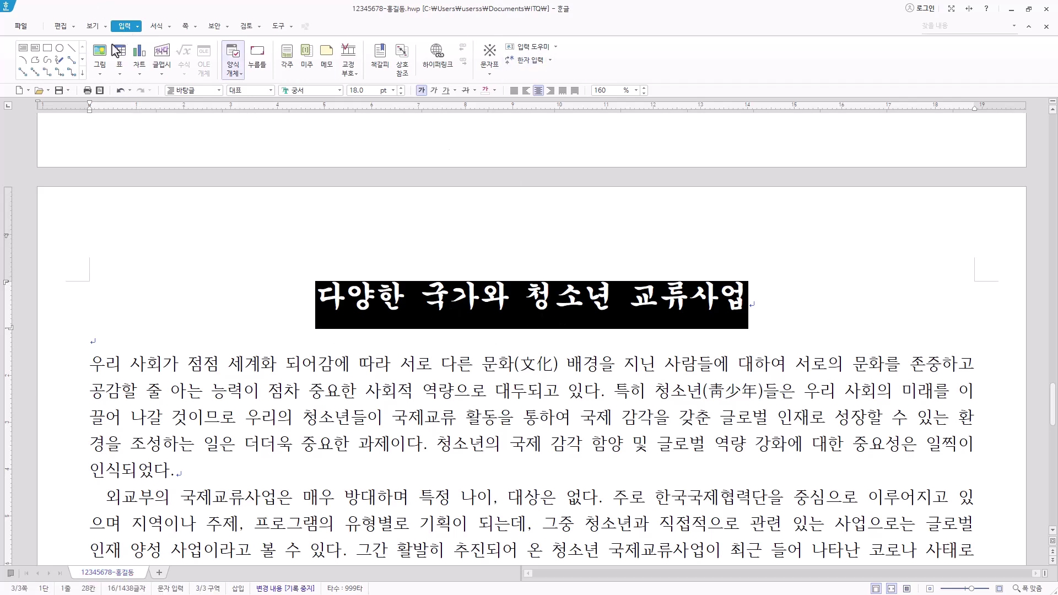
Step: Add the ruby text (덧말) 글로벌 리더십 above the title 다양한 국가와 청소년 교류사업
left_click(137, 26)
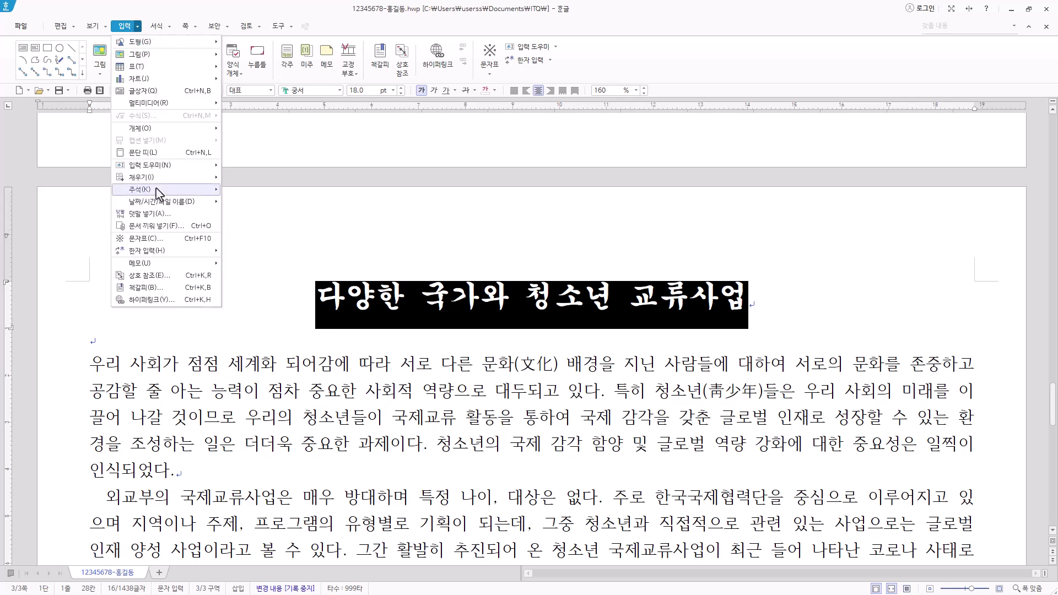
left_click(164, 215)
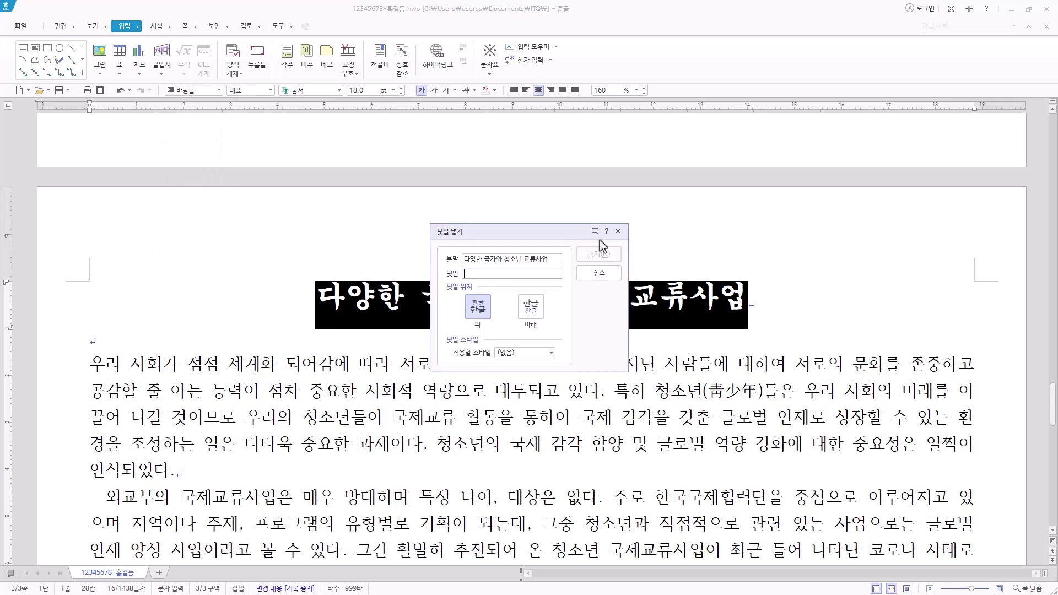
type("글로벌 리더십")
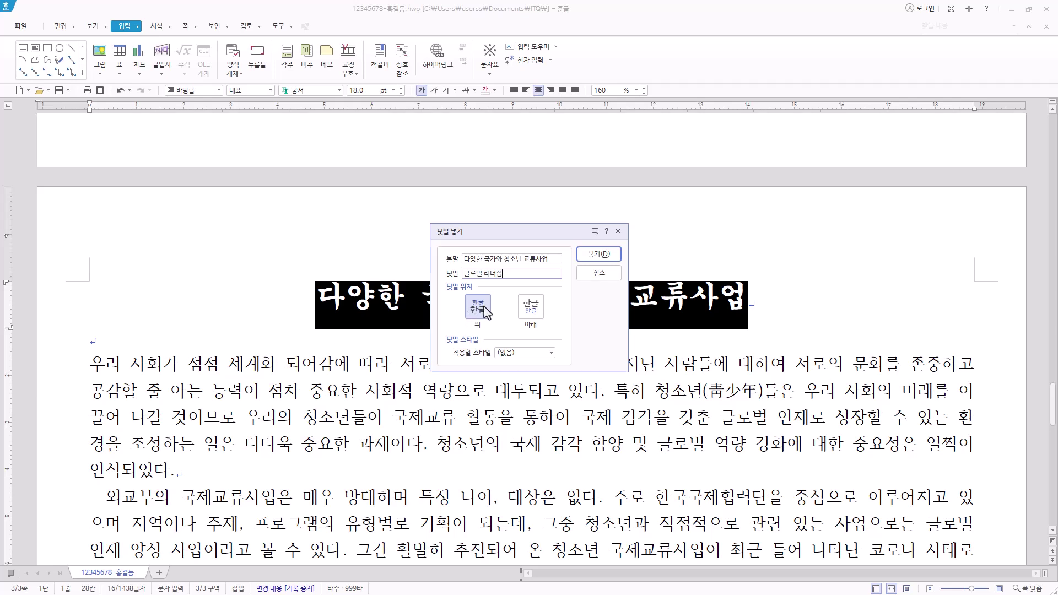
left_click(600, 254)
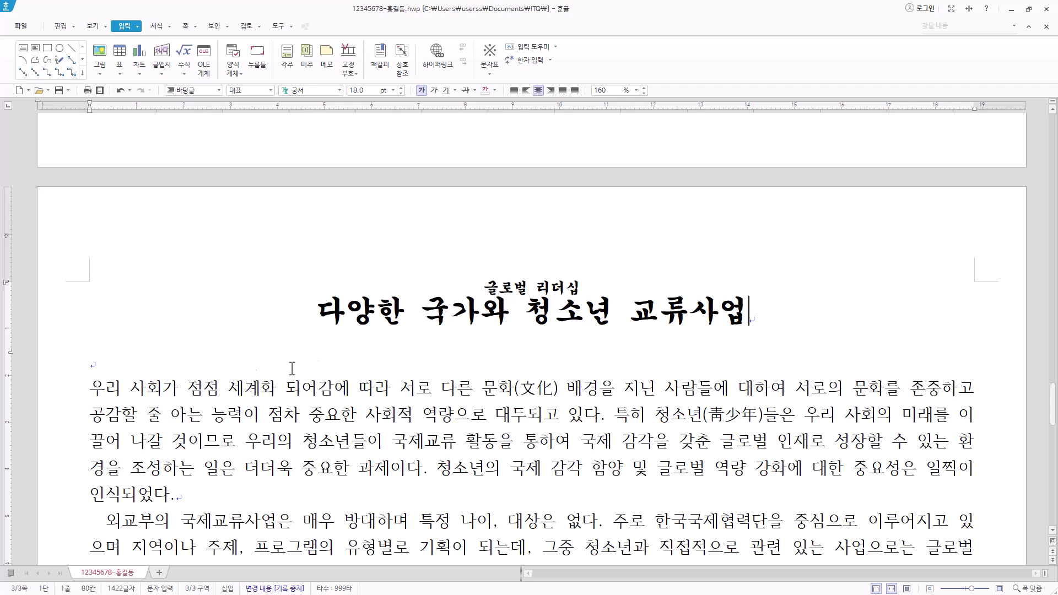
Step: Create a header for both odd and even pages without a preset design, containing the text 청소년 국제교류
left_click(194, 367)
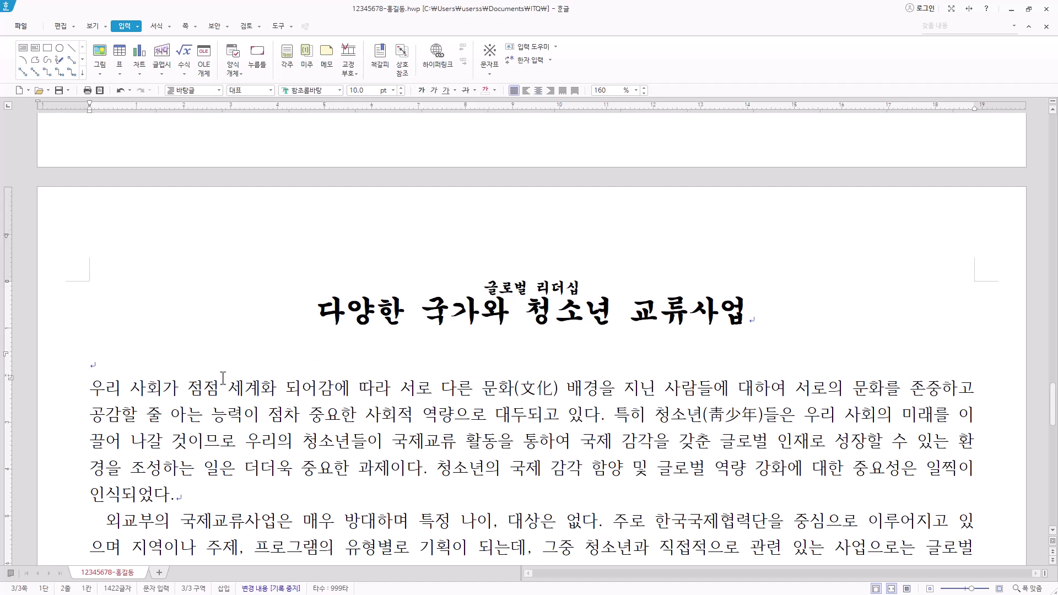
left_click(186, 26)
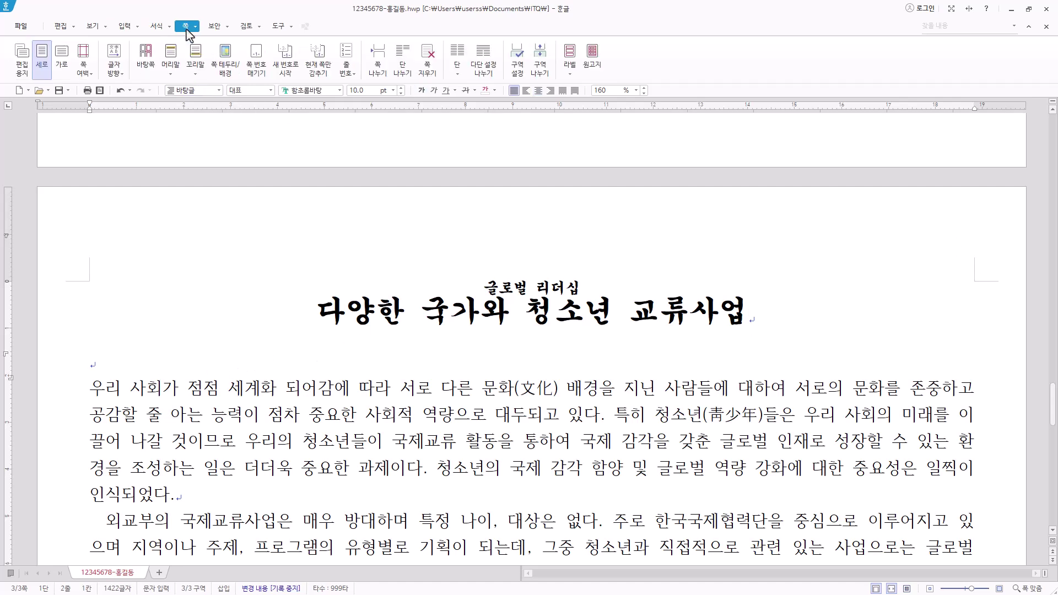
left_click(171, 75)
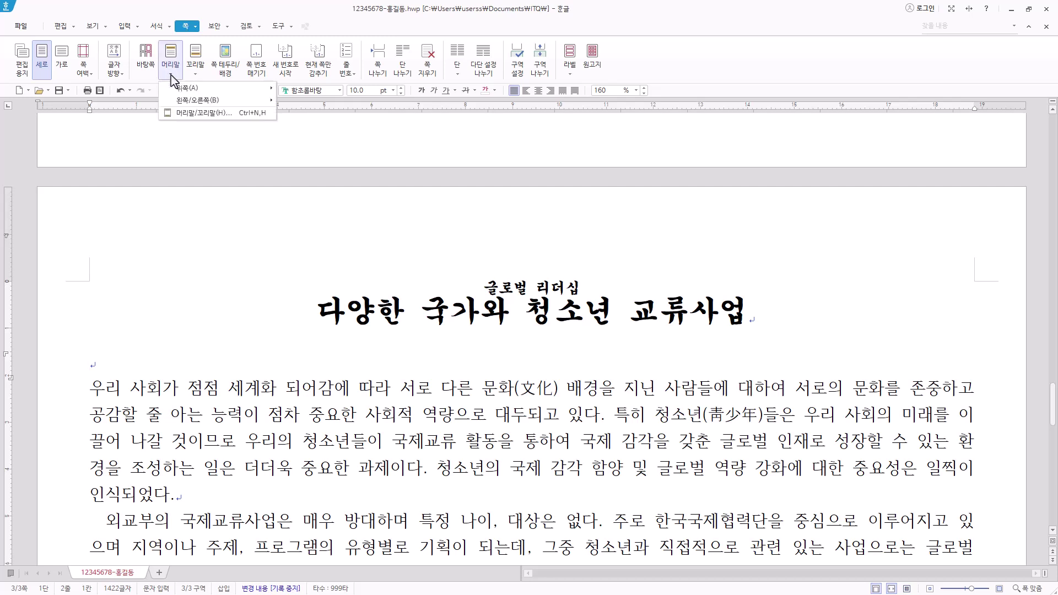
left_click(194, 113)
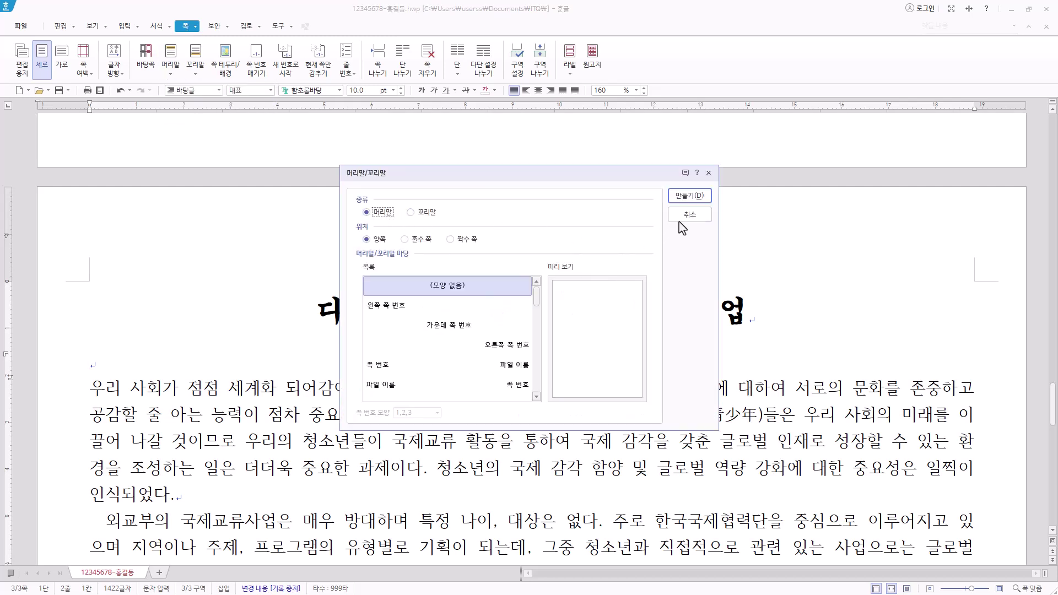
left_click(689, 196)
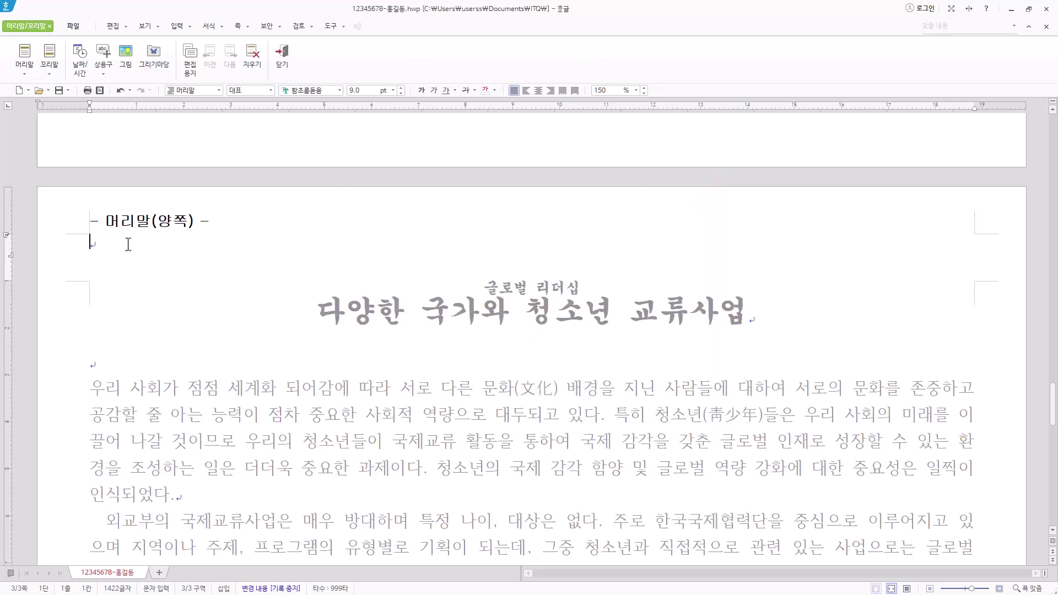
type("청소년 국제교류")
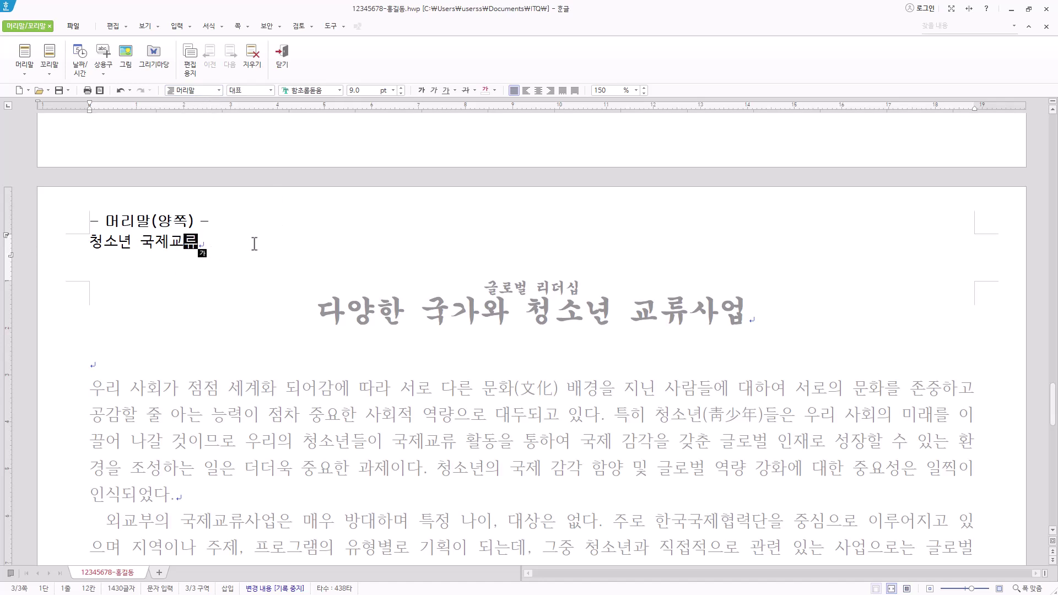
Step: Format the header text 청소년 국제교류 as 굴림, 10 pt, right-aligned, and leave header editing
left_click_drag(253, 236, 40, 244)
left_click(320, 90)
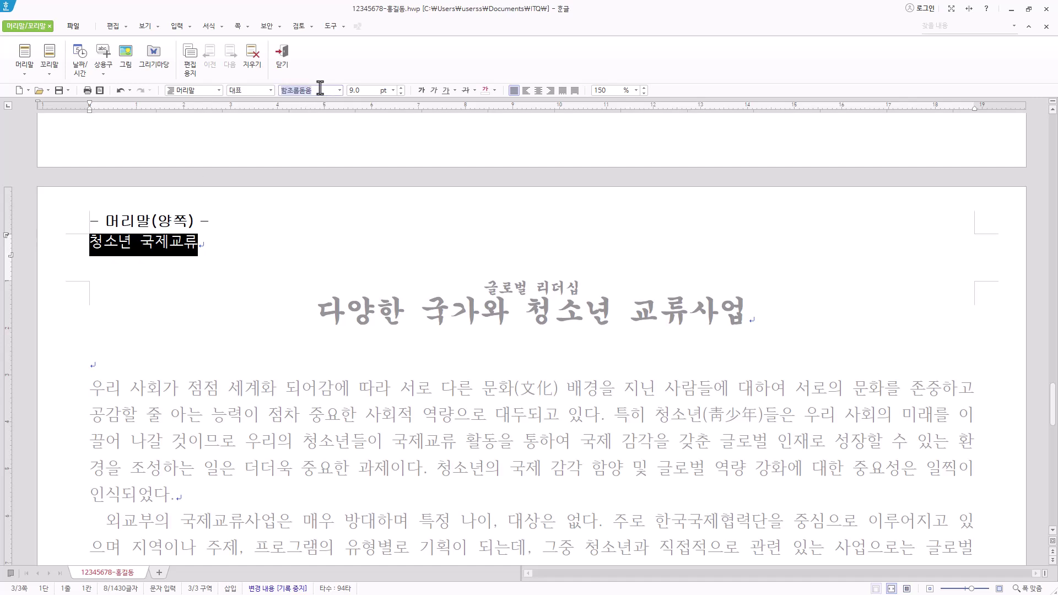
type("굴림")
key("Return")
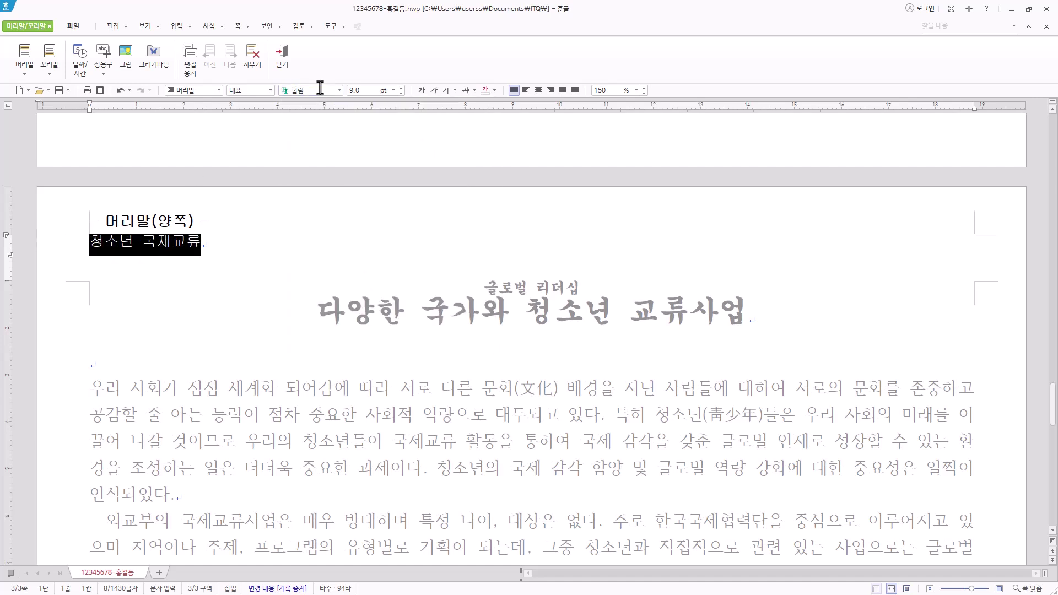
left_click(401, 88)
left_click(402, 88)
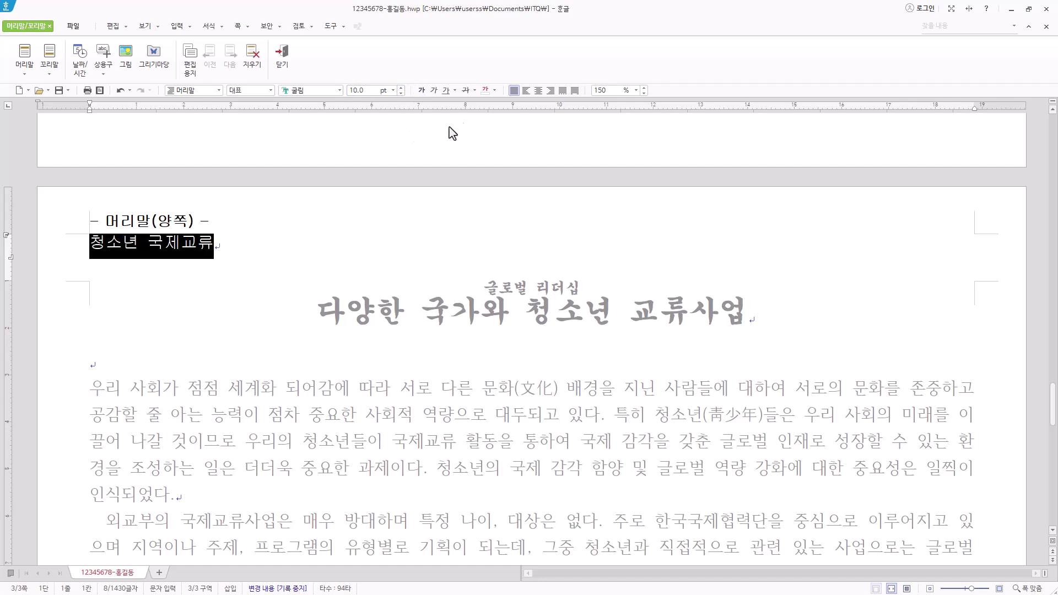
left_click(551, 91)
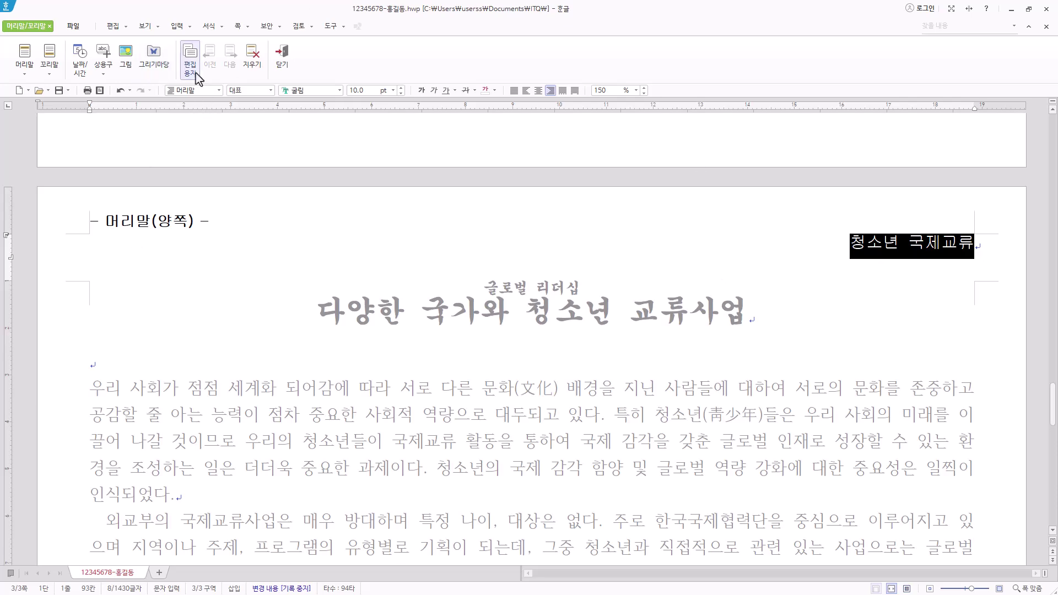
left_click(282, 54)
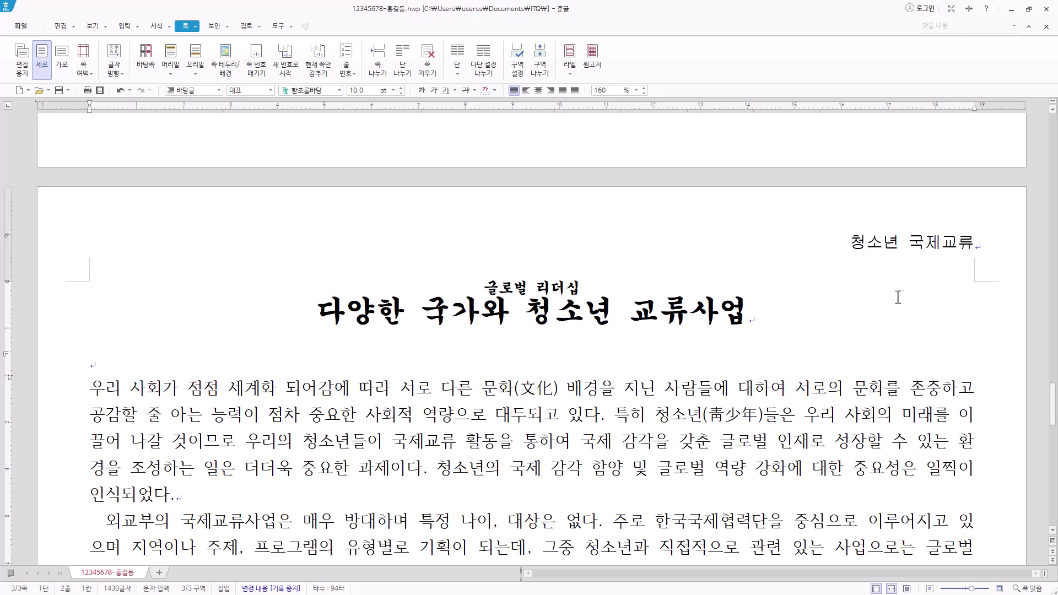
double_click(884, 248)
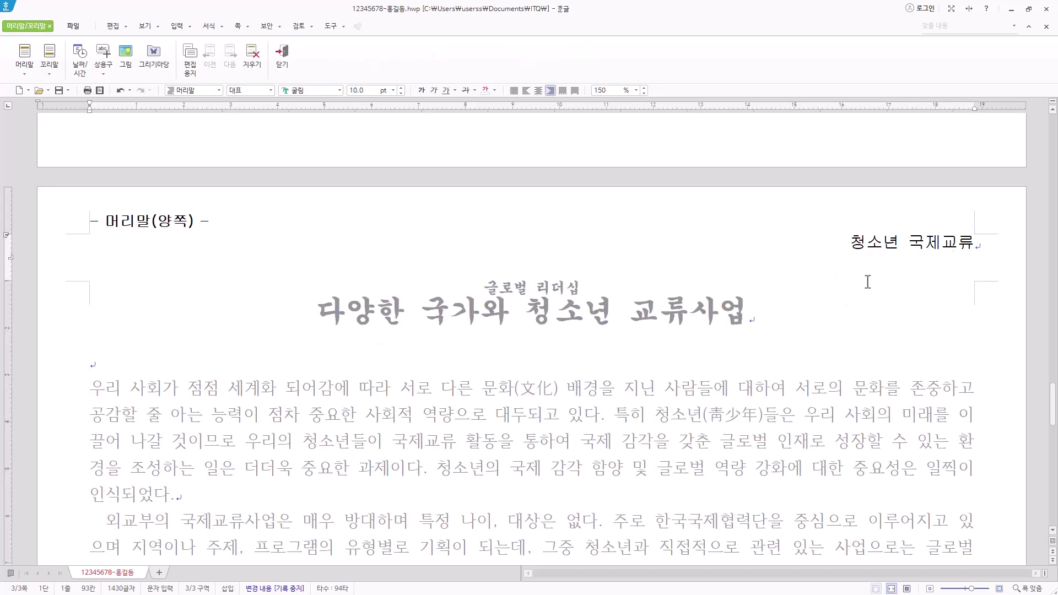
left_click(283, 53)
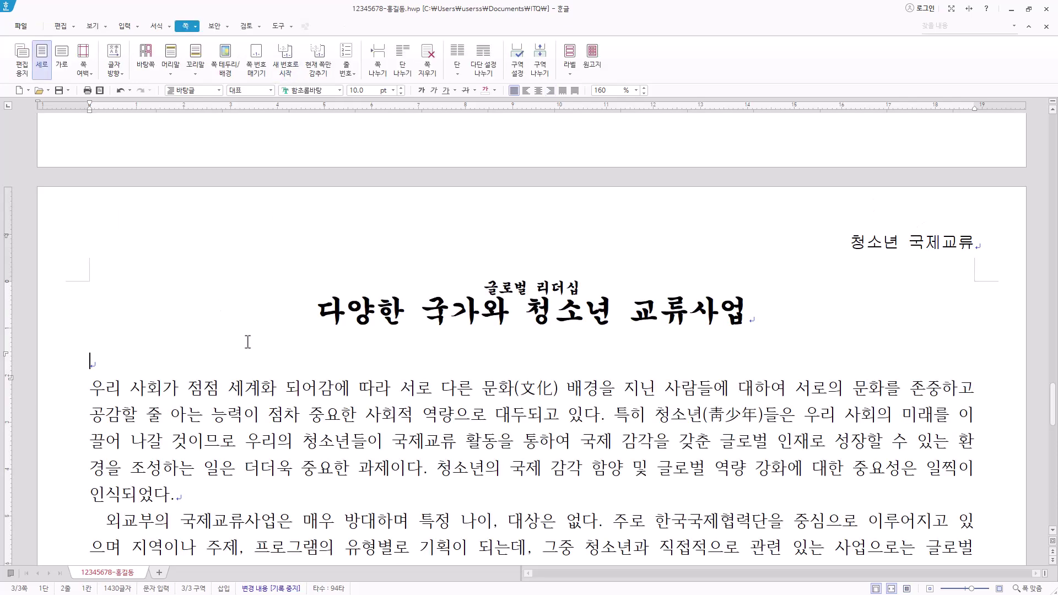
Step: Decorate the first letter 우 of the first body paragraph as a two-line drop cap in 돋움 with a yellow fill
scroll(143, 379, "down", 3)
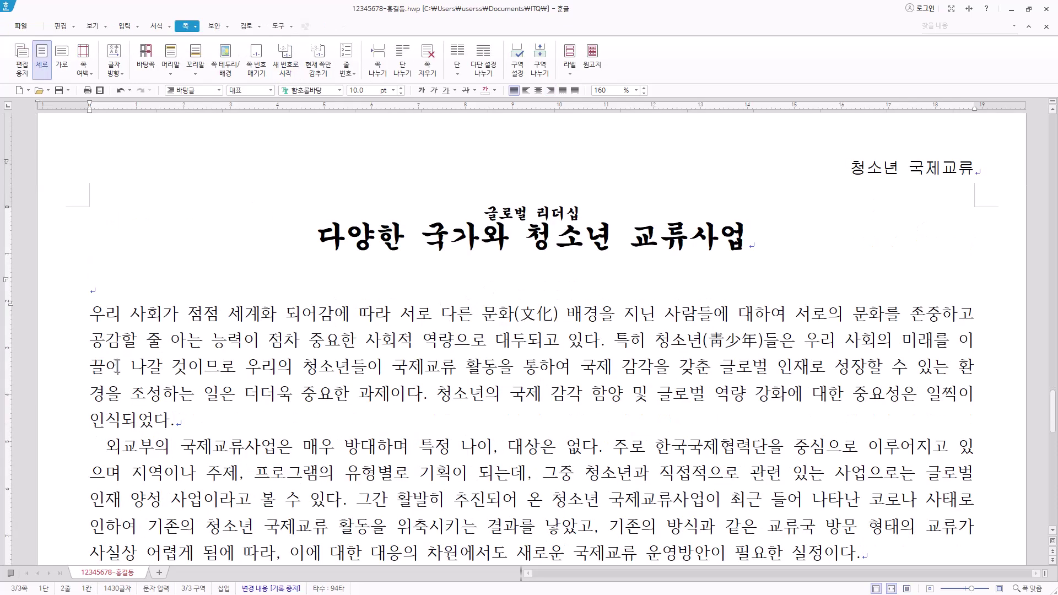
left_click(90, 319)
left_click(94, 314)
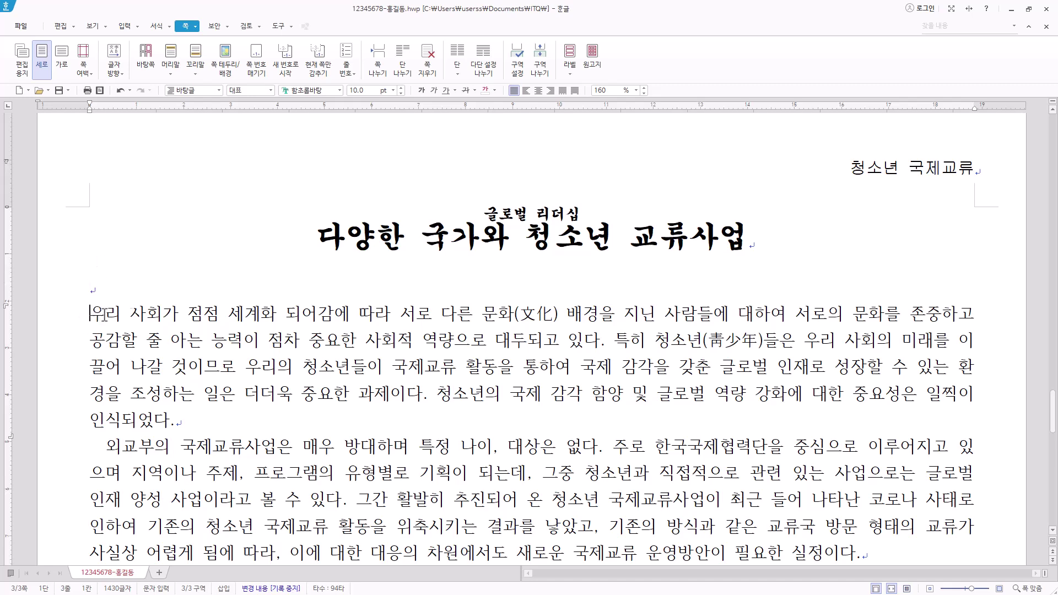
left_click(157, 27)
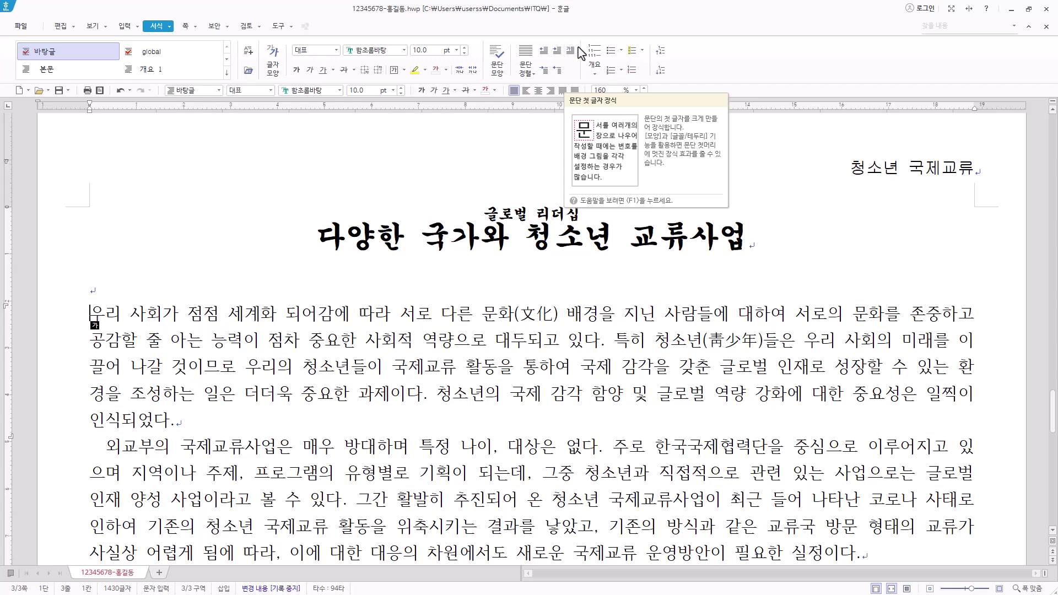
left_click(169, 26)
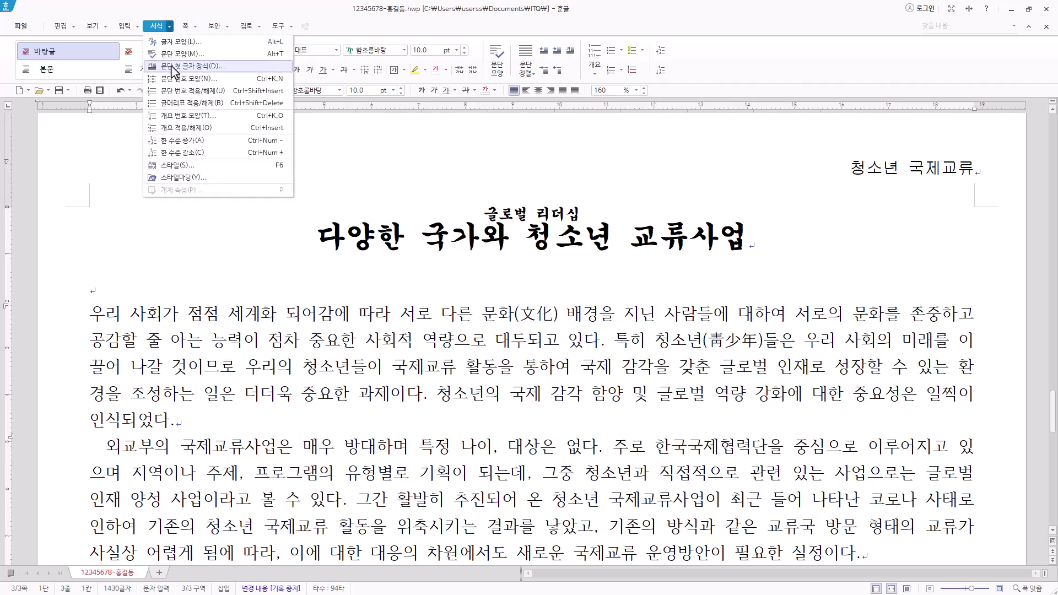
left_click(267, 67)
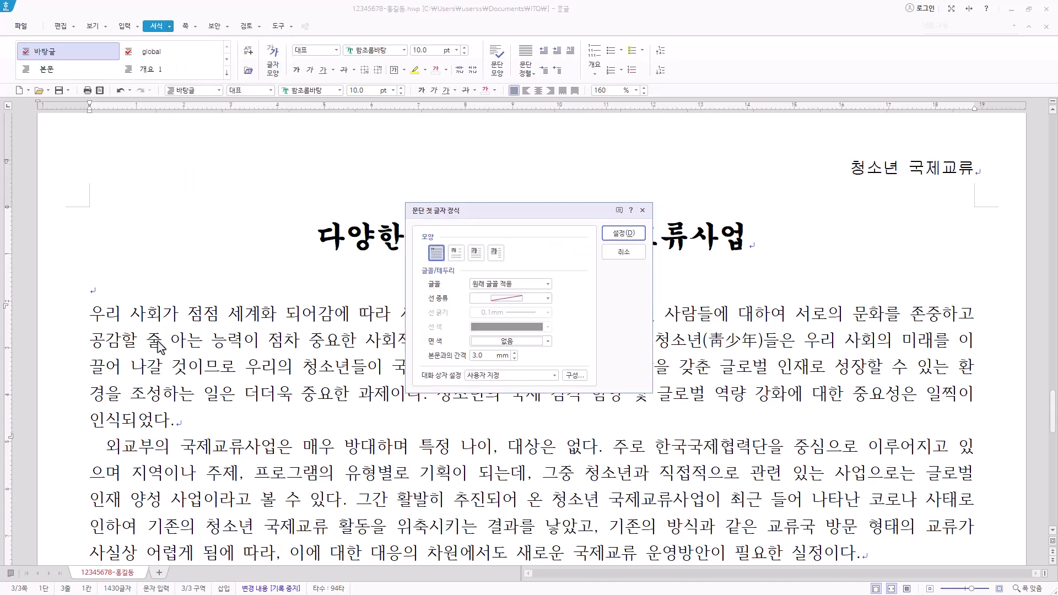
left_click(456, 254)
left_click(545, 284)
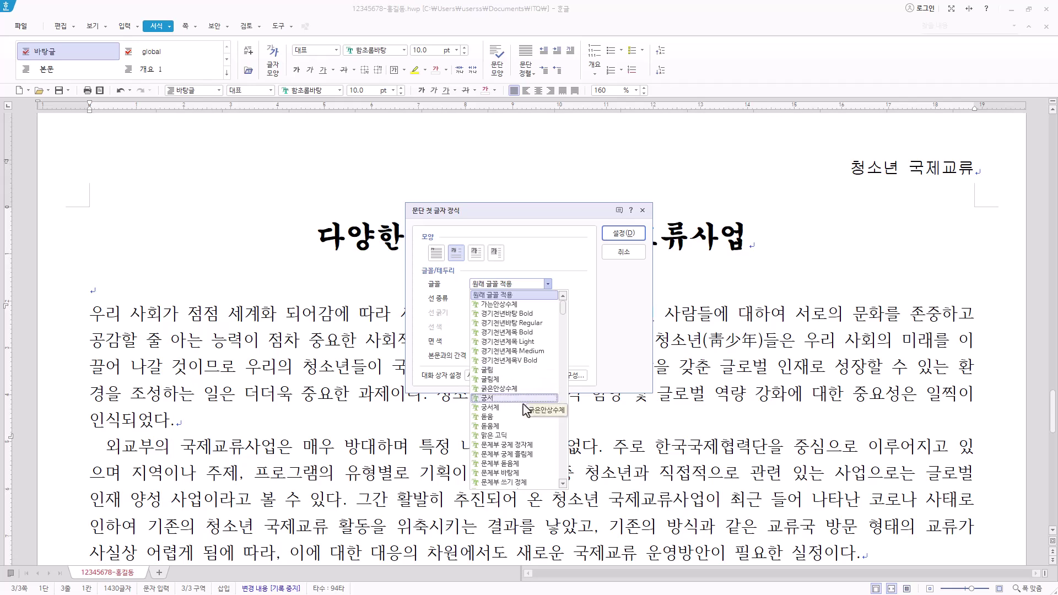
left_click(522, 421)
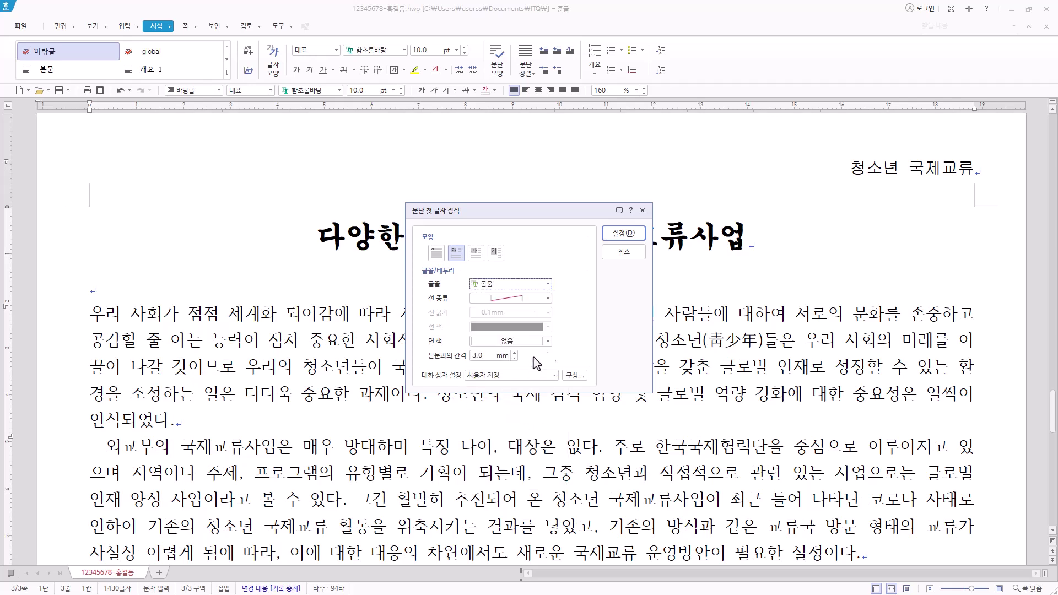
left_click(548, 344)
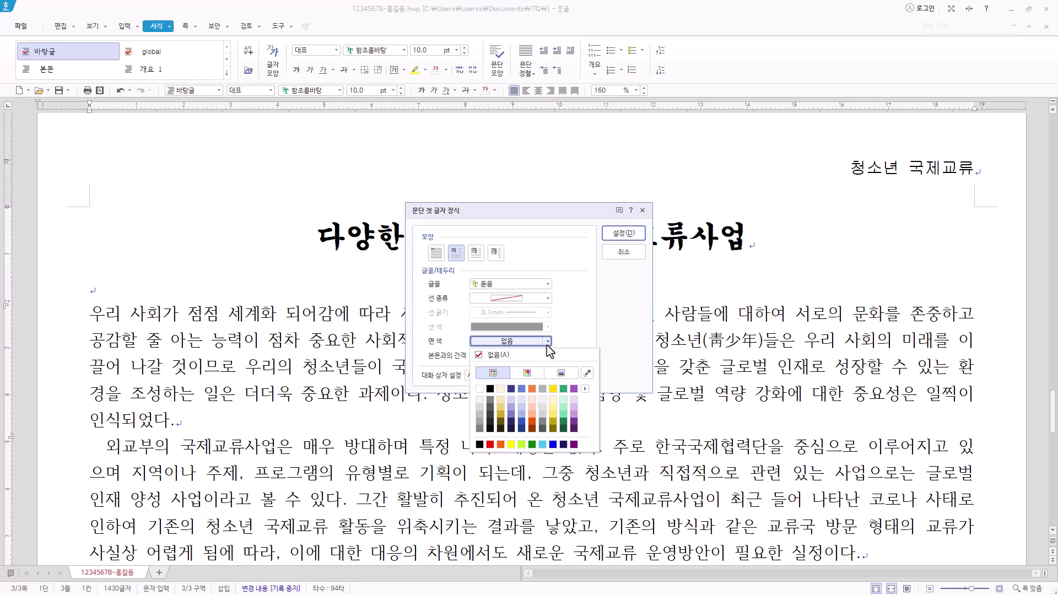
left_click(512, 445)
left_click(623, 233)
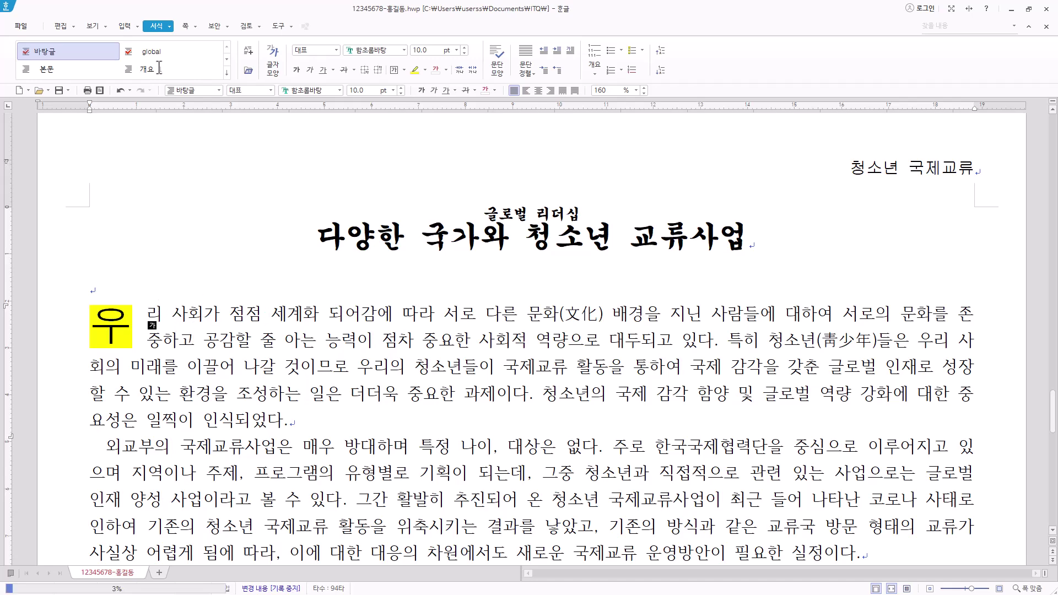
Step: Insert the picture 그림4.JPG from the ITQ Picture folder just after the drop cap
left_click(129, 29)
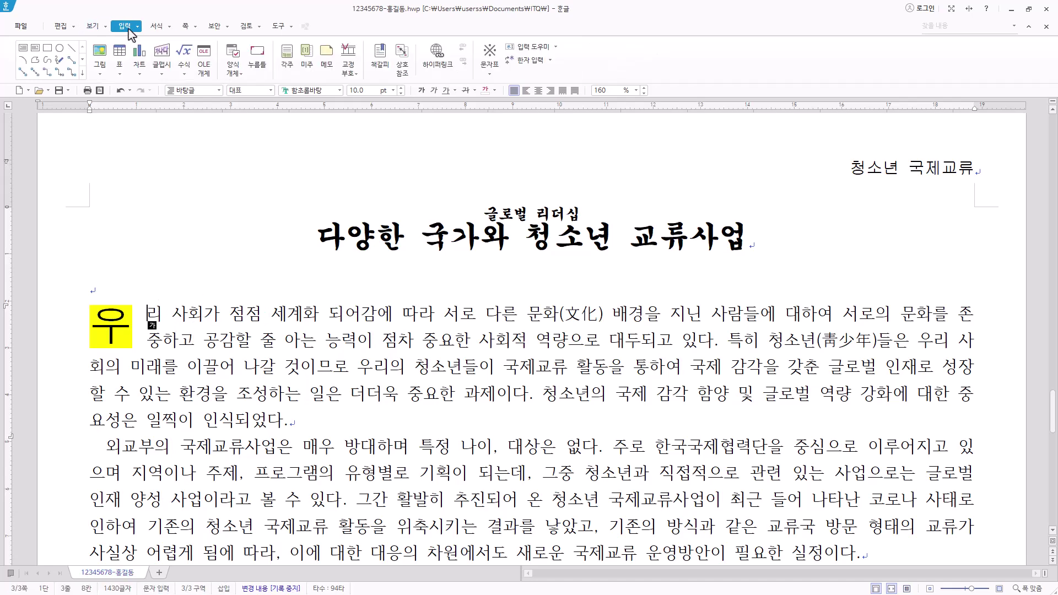
left_click(100, 55)
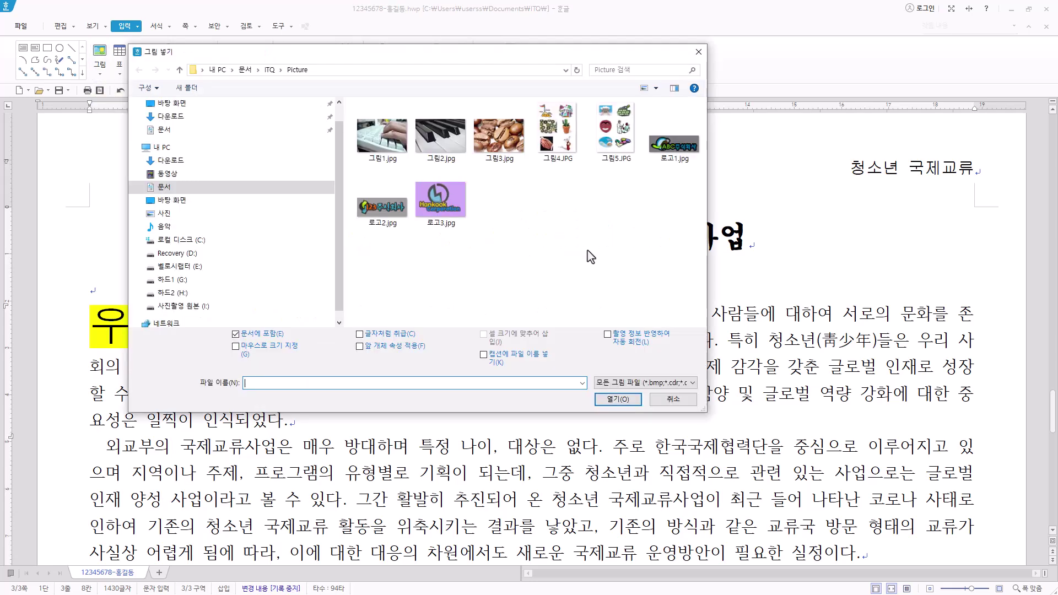
left_click(563, 145)
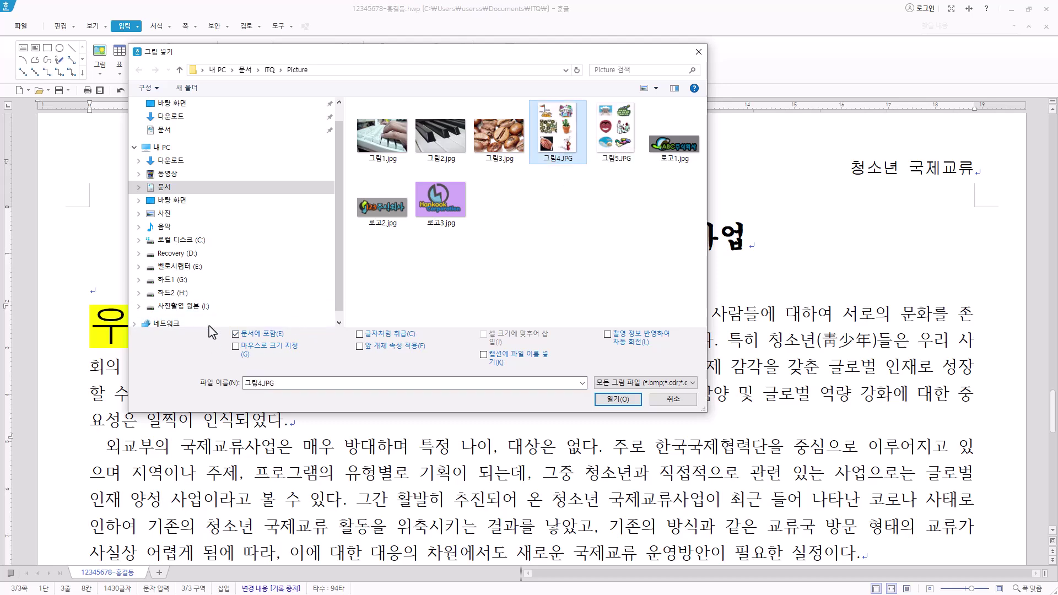
left_click(617, 399)
Step: Crop the inserted picture to only the handshake image, about 41 by 46 mm, and end cropping
scroll(614, 449, "down", 3)
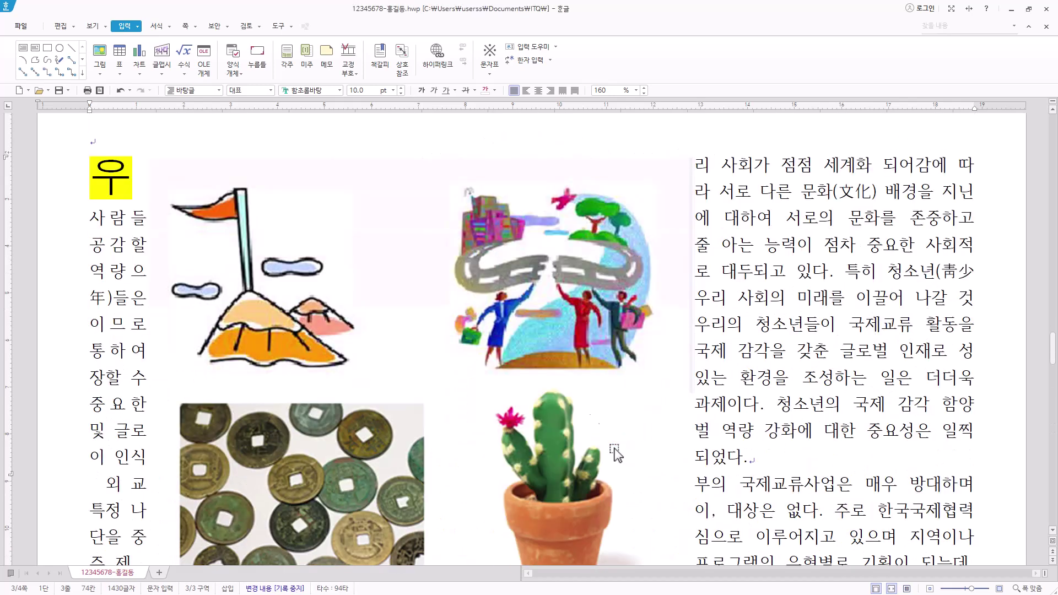
left_click(440, 343)
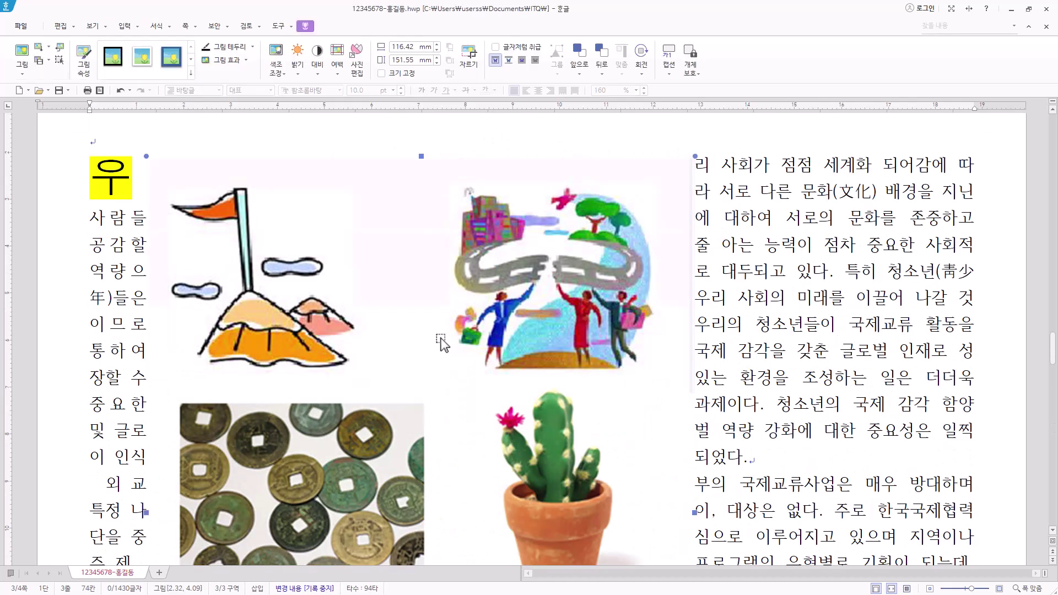
right_click(441, 342)
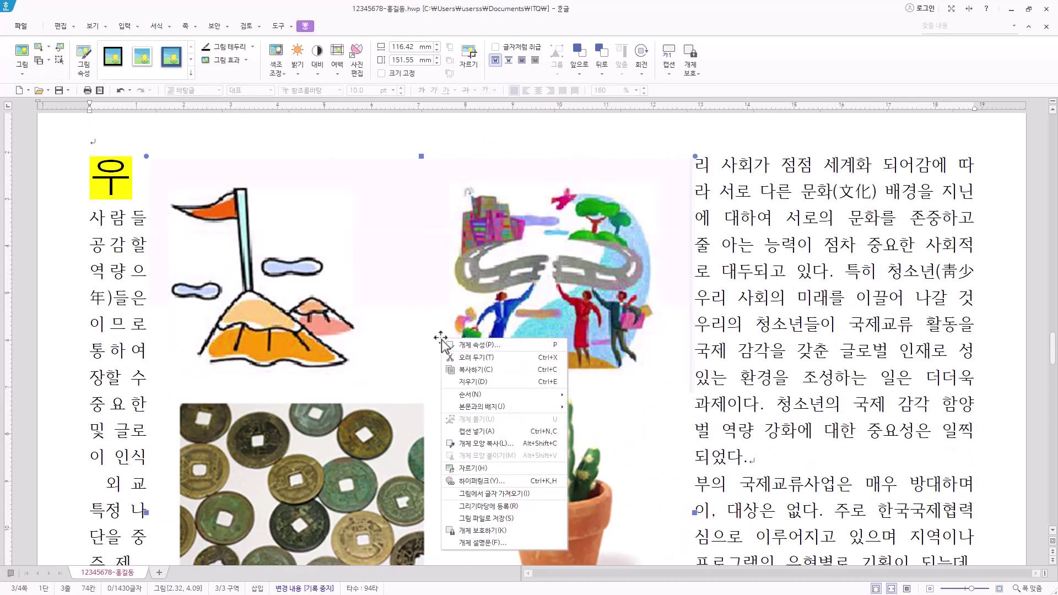
left_click(507, 473)
scroll(479, 331, "down", 6)
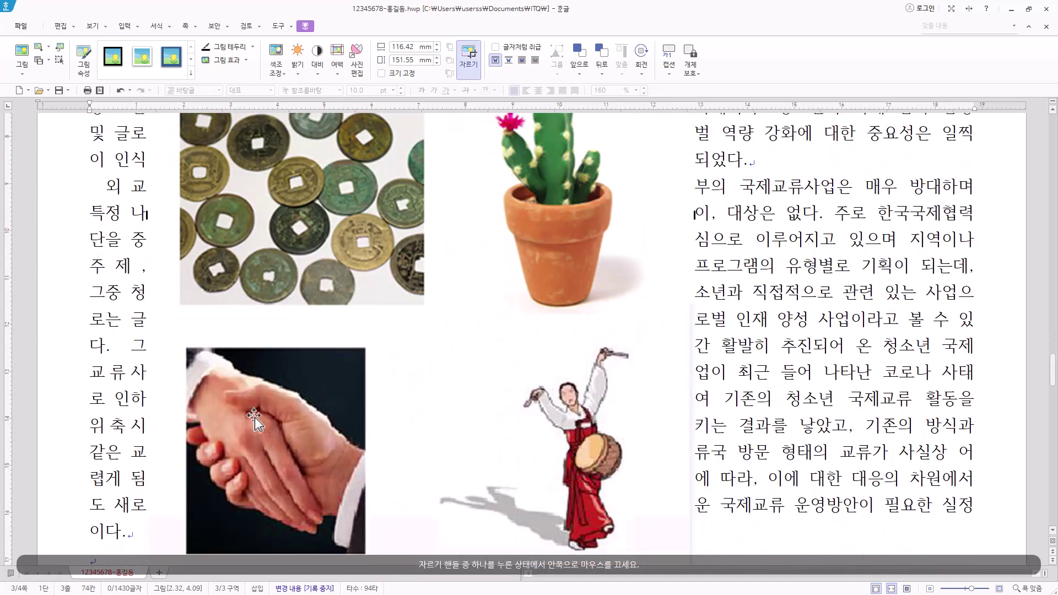
scroll(304, 438, "up", 8)
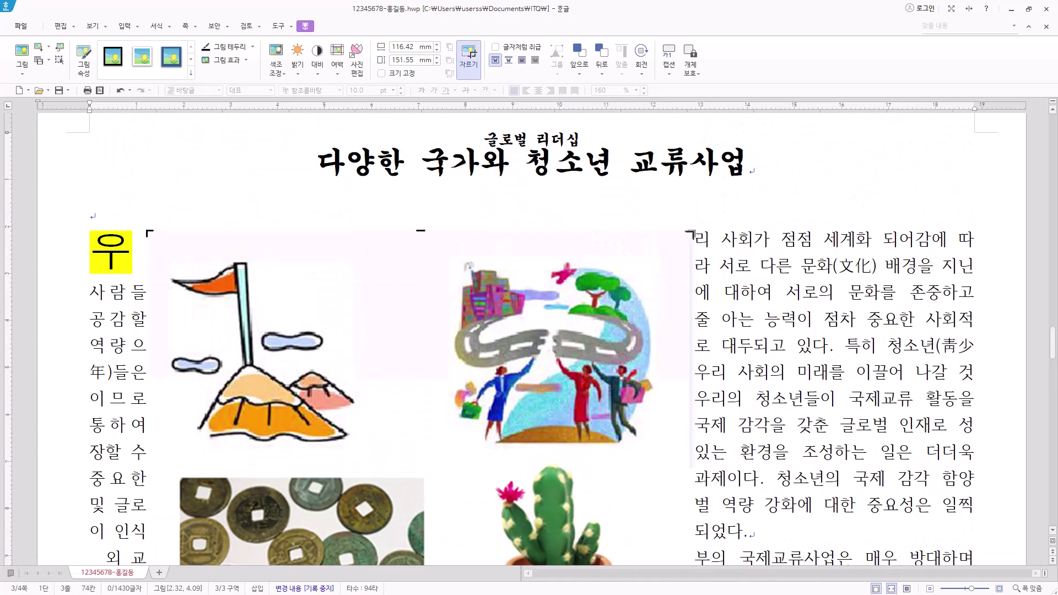
scroll(478, 332, "down", 5)
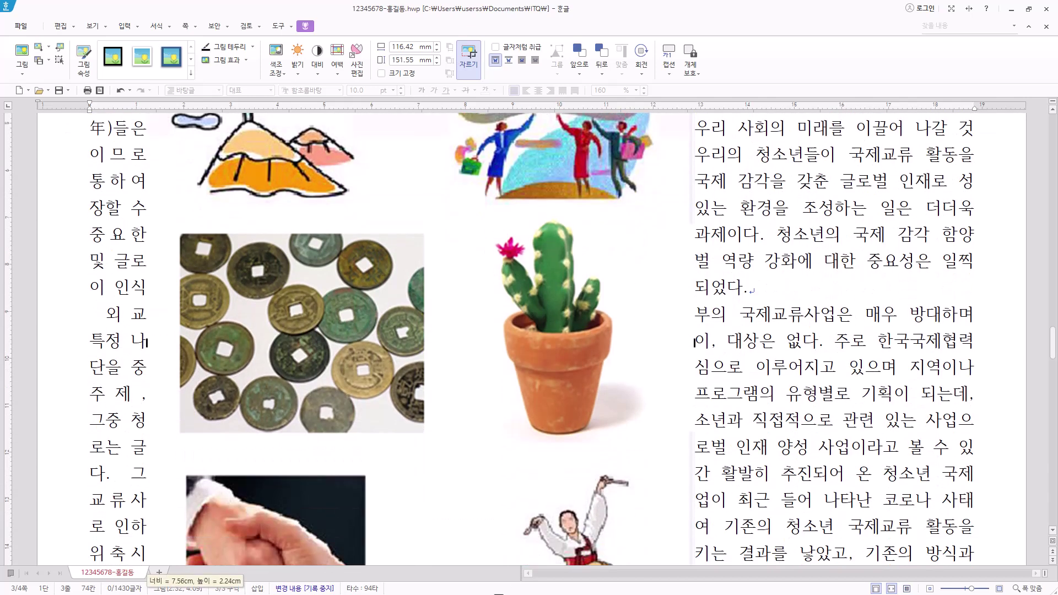
left_click_drag(402, 425, 373, 441)
scroll(487, 423, "down", 3)
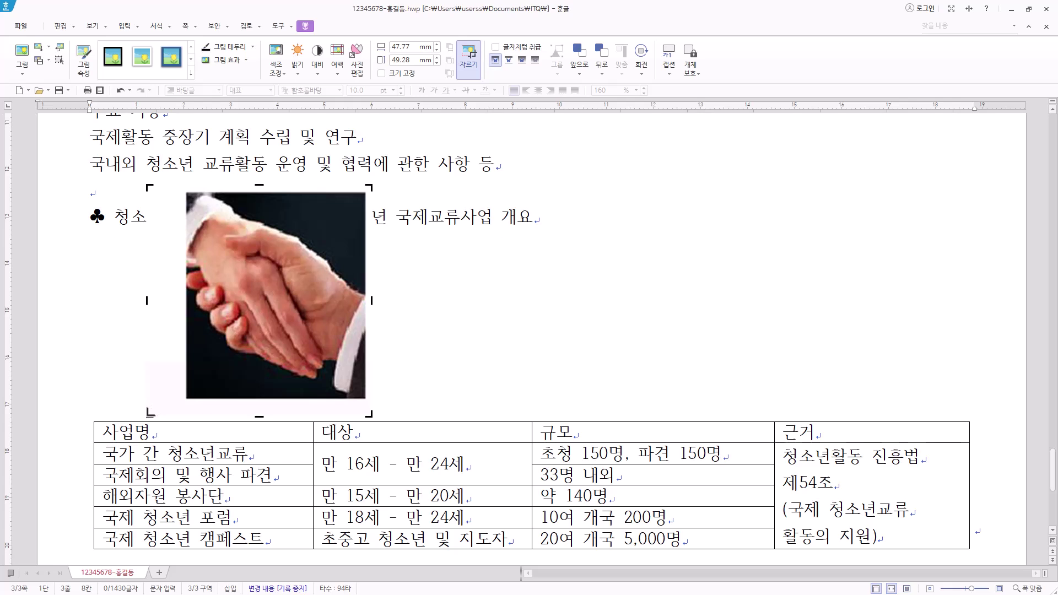
left_click_drag(156, 405, 183, 400)
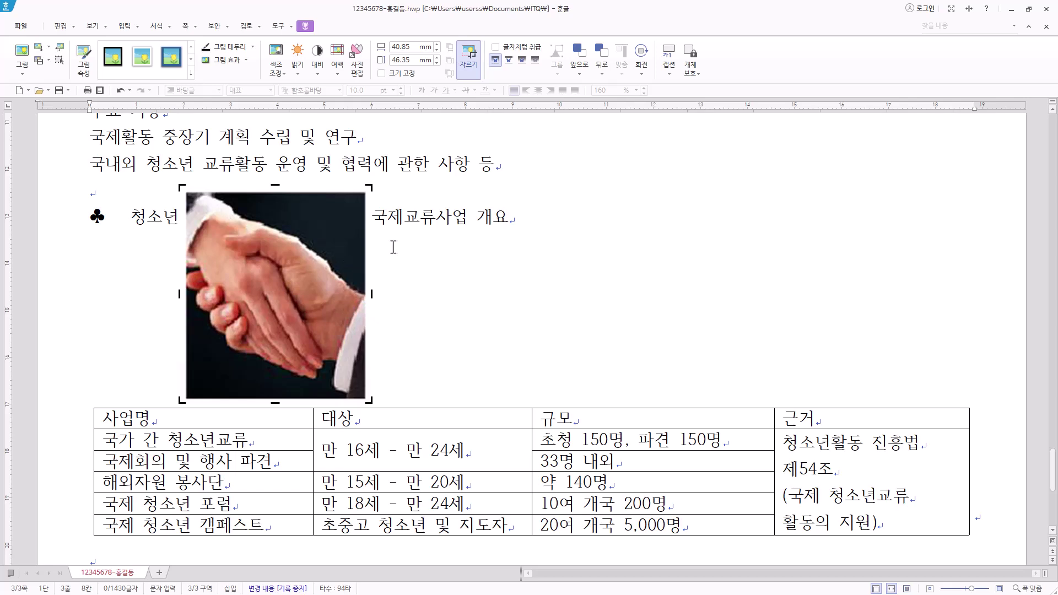
left_click(430, 194)
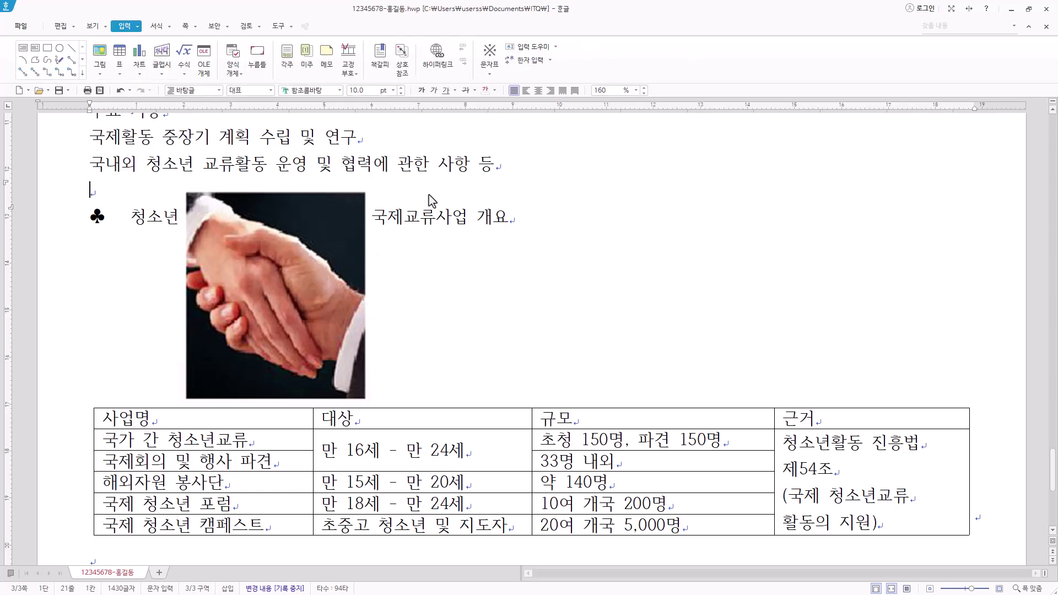
Step: Move the cropped handshake picture up beside the first body paragraph, at the right end of the text lines
left_click_drag(303, 279, 874, 77)
scroll(887, 333, "up", 3)
left_click_drag(882, 347, 905, 233)
scroll(890, 277, "up", 2)
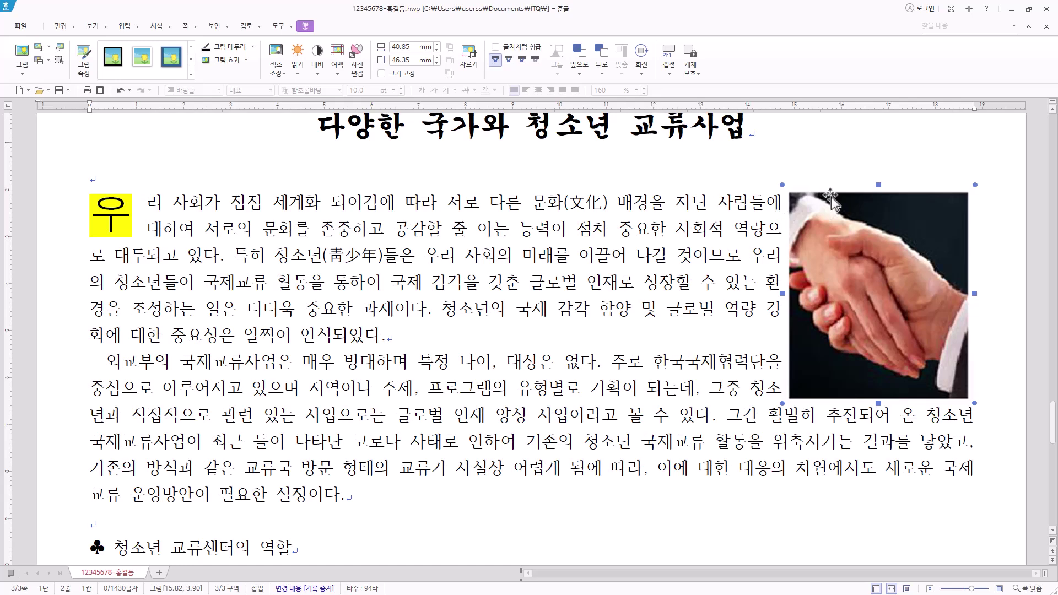
left_click_drag(875, 225, 912, 243)
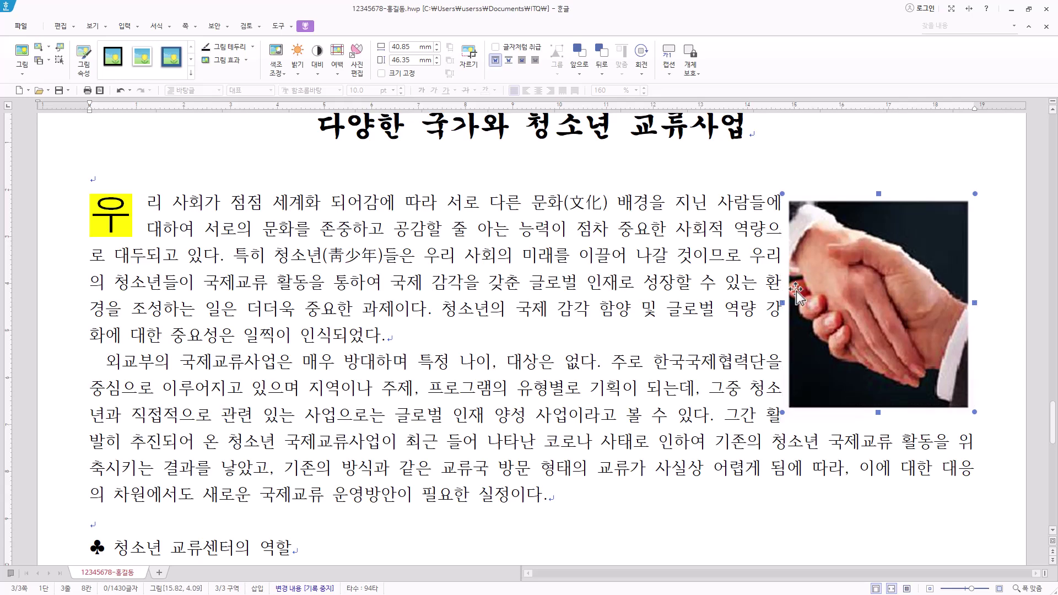
Step: Set the handshake picture's width to 35 mm, its height to 45 mm and its left outer margin to 2 mm
double_click(919, 299)
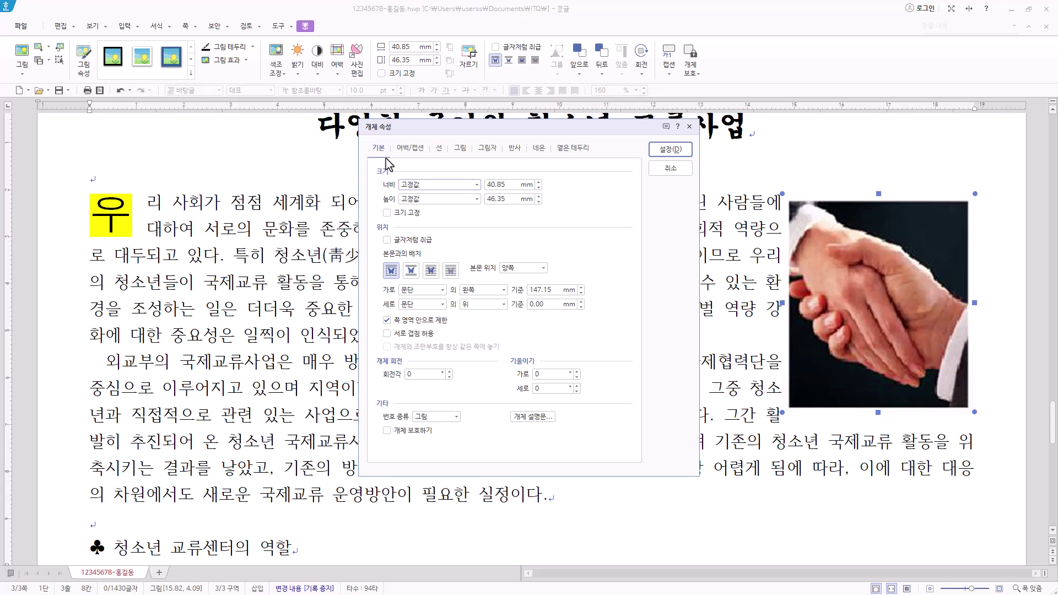
key("Tab")
type("35")
key("Tab")
type("45")
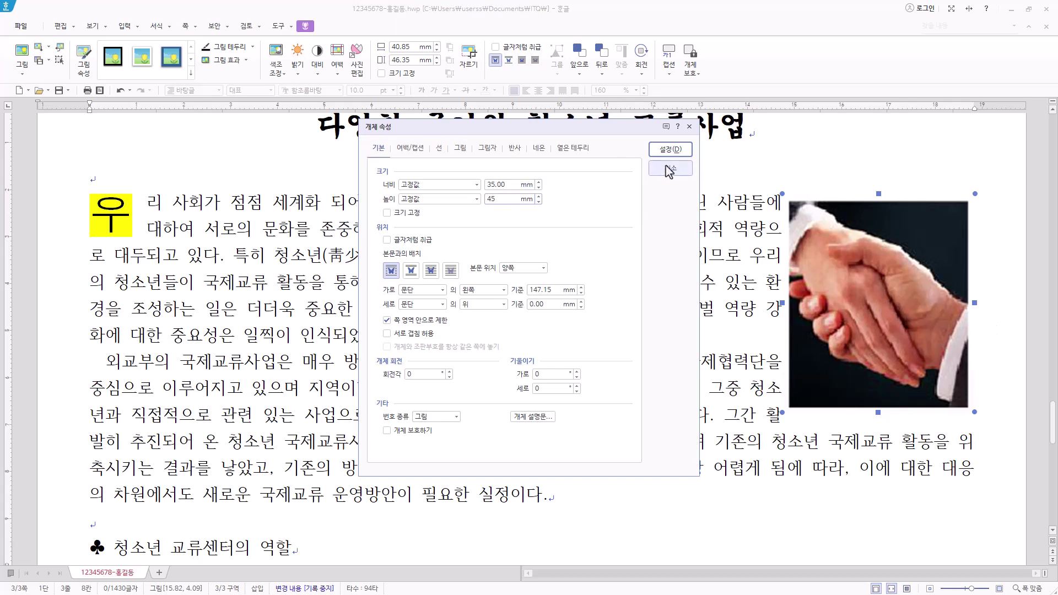
left_click(671, 150)
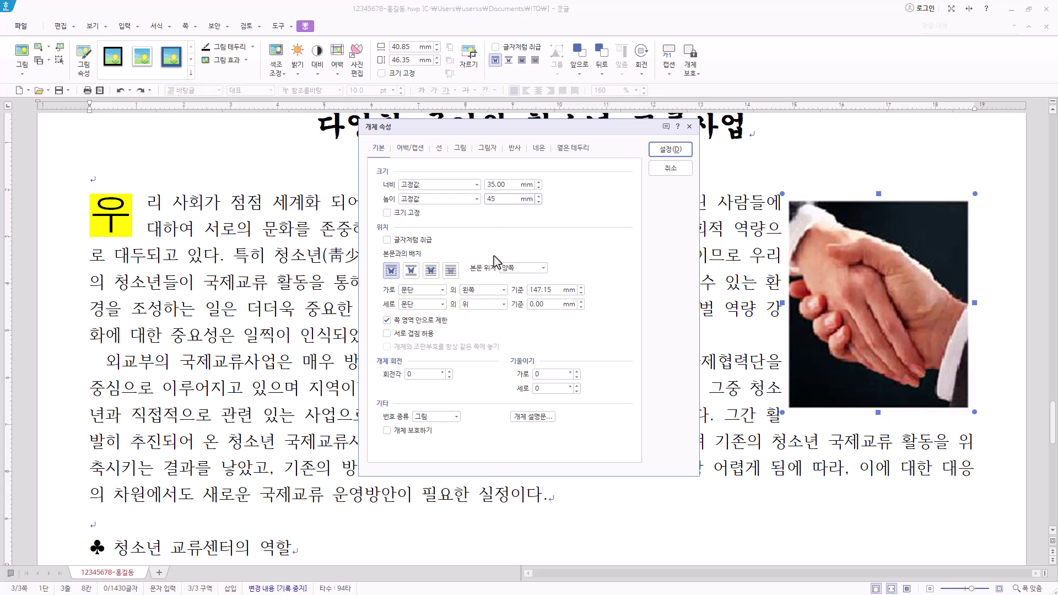
left_click(416, 151)
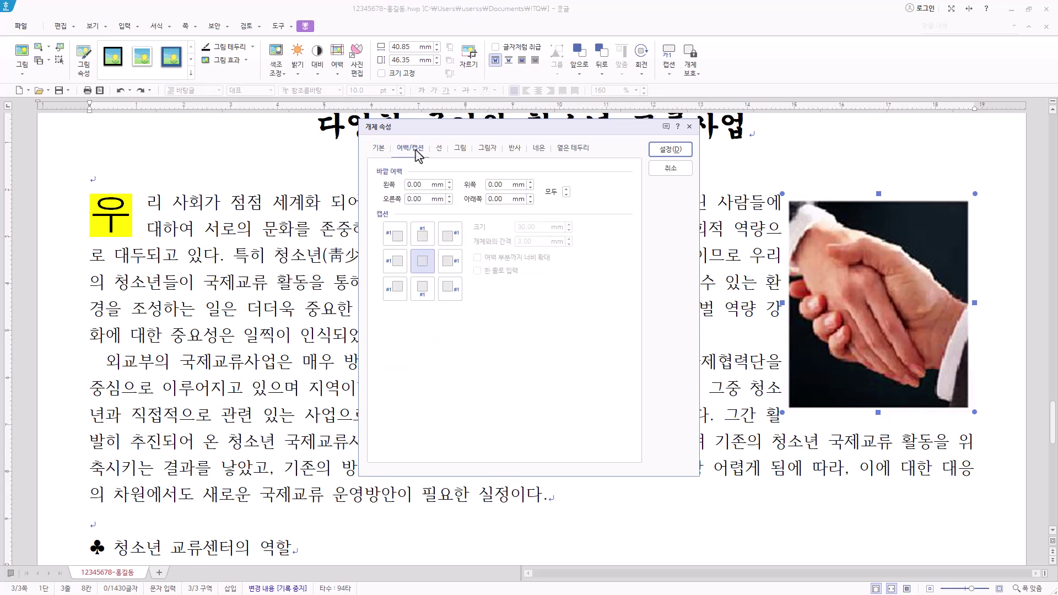
left_click(408, 184)
type("2")
left_click(671, 150)
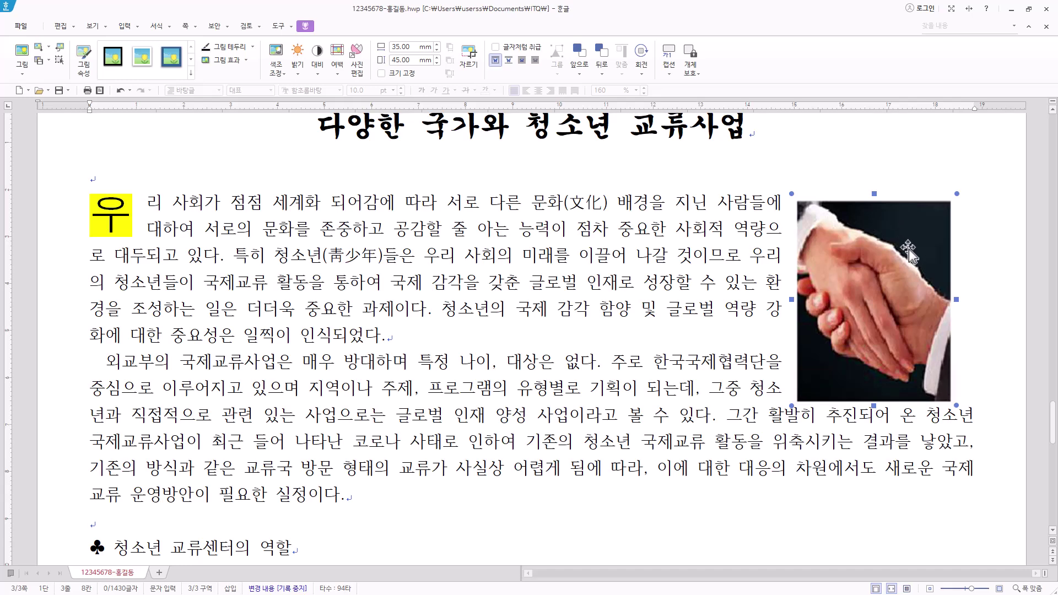
Step: Align the handshake picture with the right text margin and the first line of the opening paragraph
left_click_drag(909, 249, 914, 249)
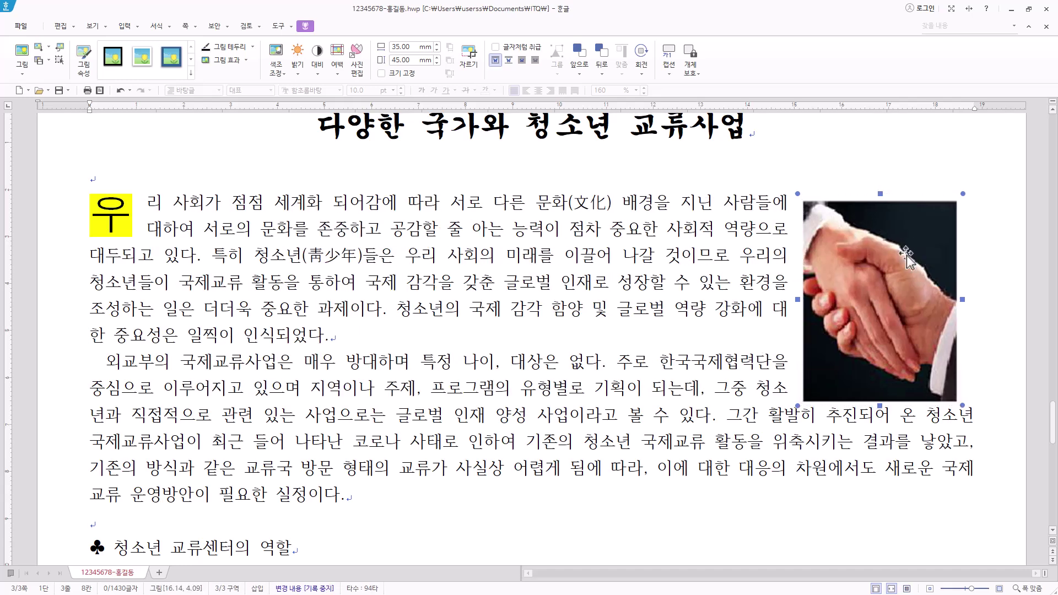
left_click_drag(963, 300, 970, 308)
left_click(958, 317)
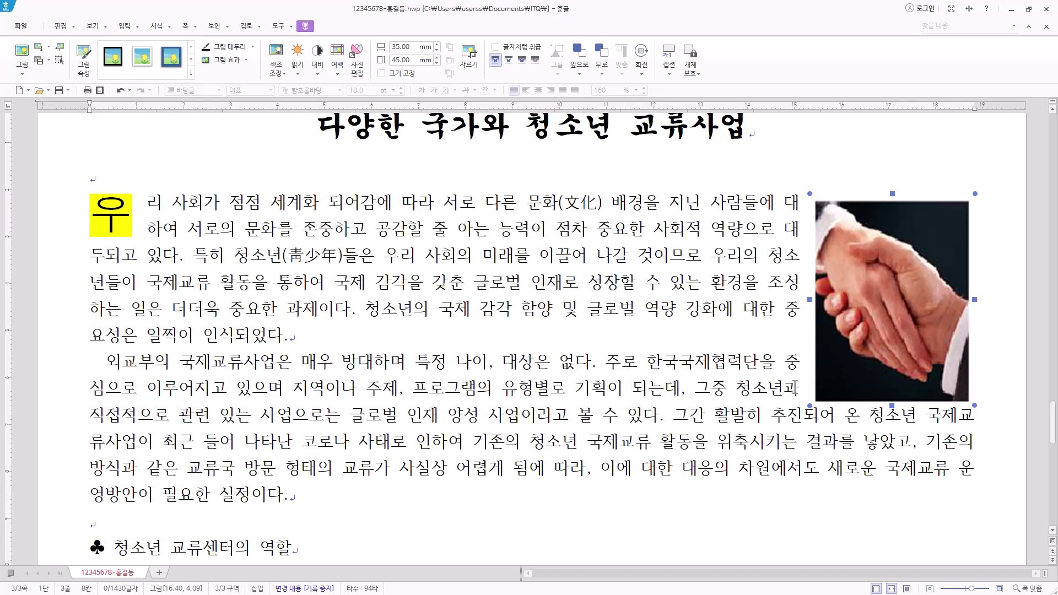
left_click(884, 375)
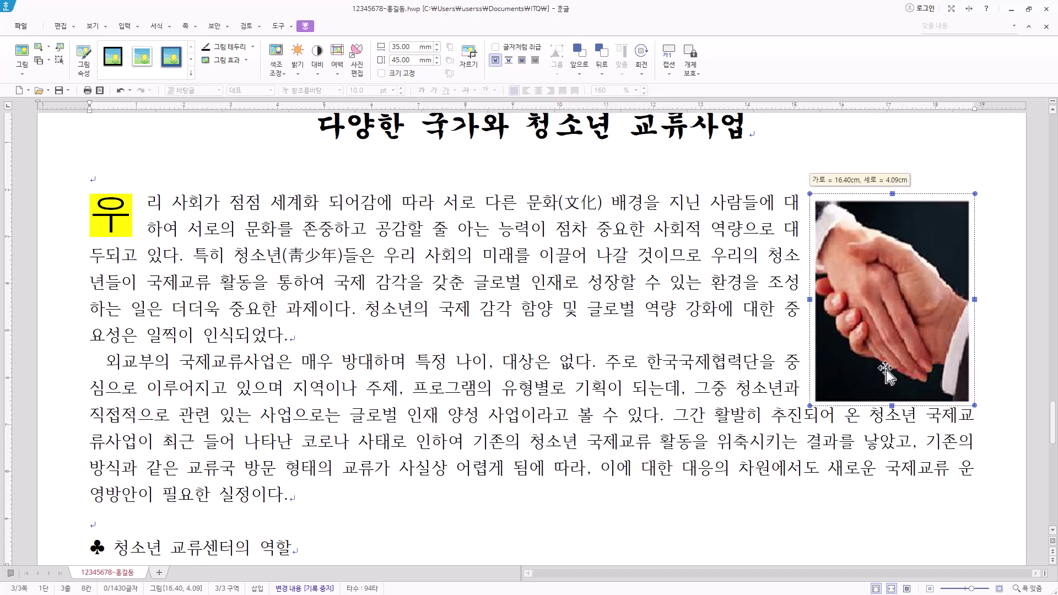
left_click_drag(885, 372, 889, 360)
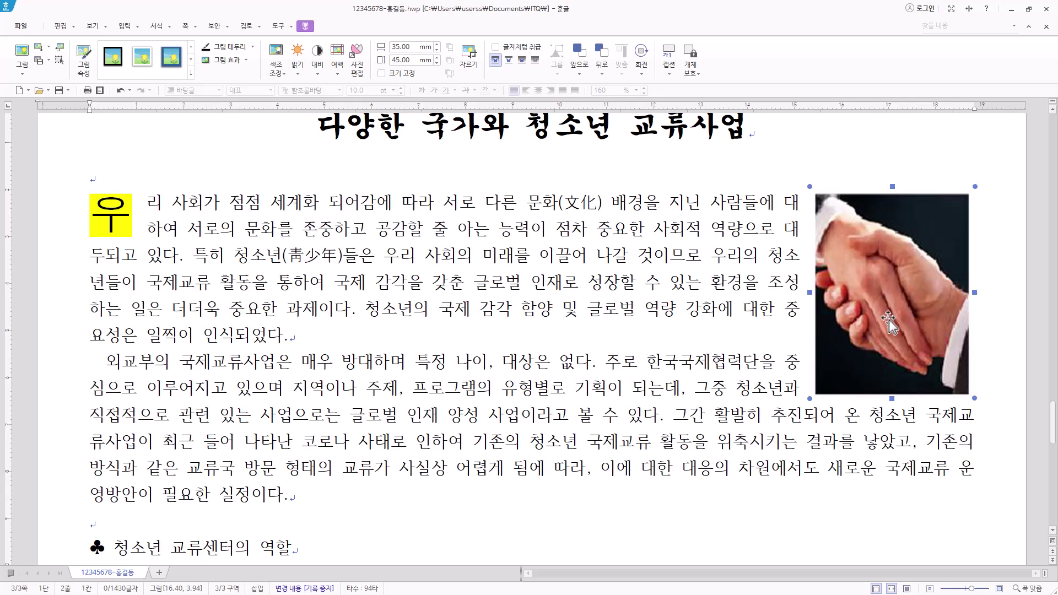
Step: Add a footnote after 한국국제협력단 reading KOICA: 대한민국의 국제개발 사업을 주관하는 외교부 산하 위탁집행형 준정부기관
left_click(759, 362)
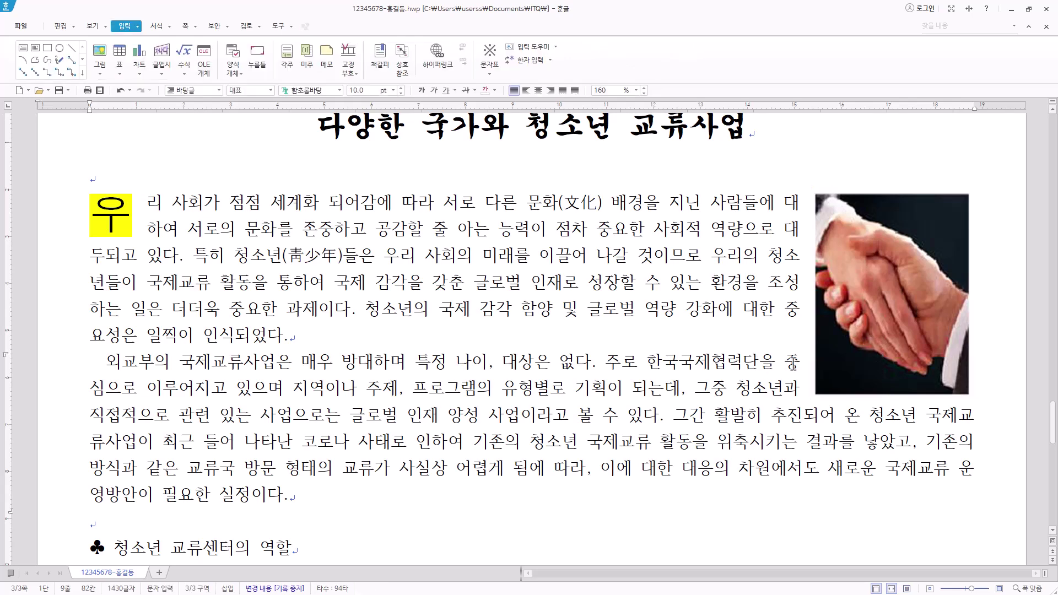
left_click(288, 60)
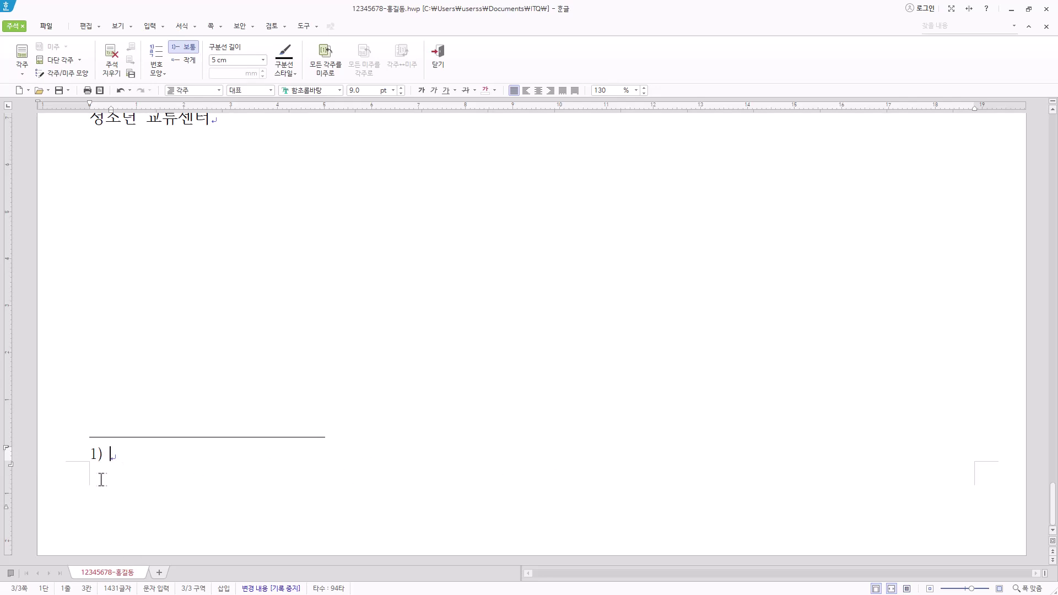
type("KOICA: 대한민국의 국제개발 사업을 주관하는 외교부 산하 위탁집행형 준정부기관")
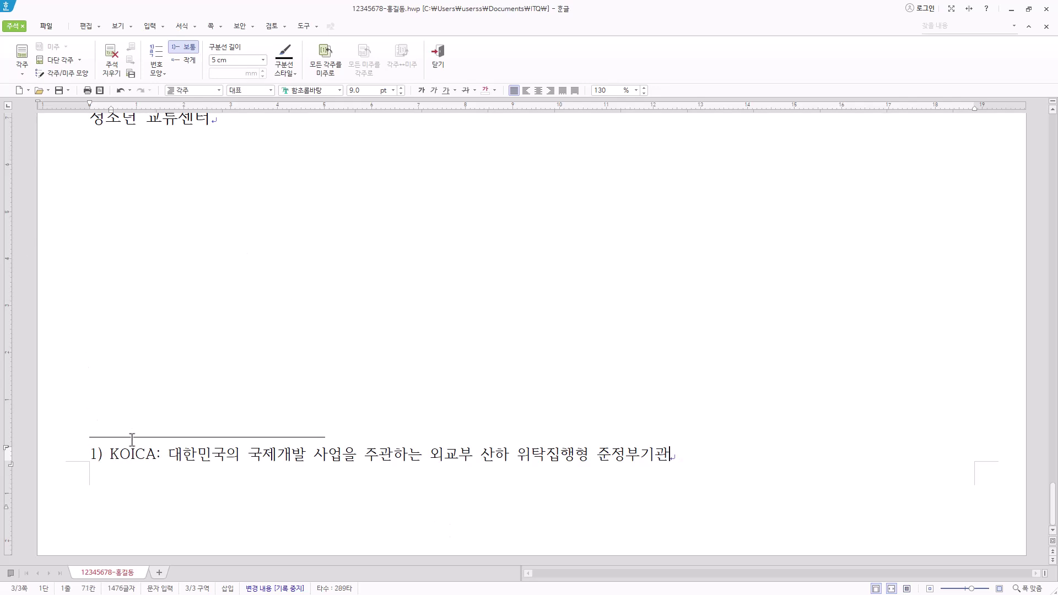
Step: Change the KOICA footnote's number shape to ㉠, ㉡, ㉢ with no decoration characters before or after it
left_click(162, 68)
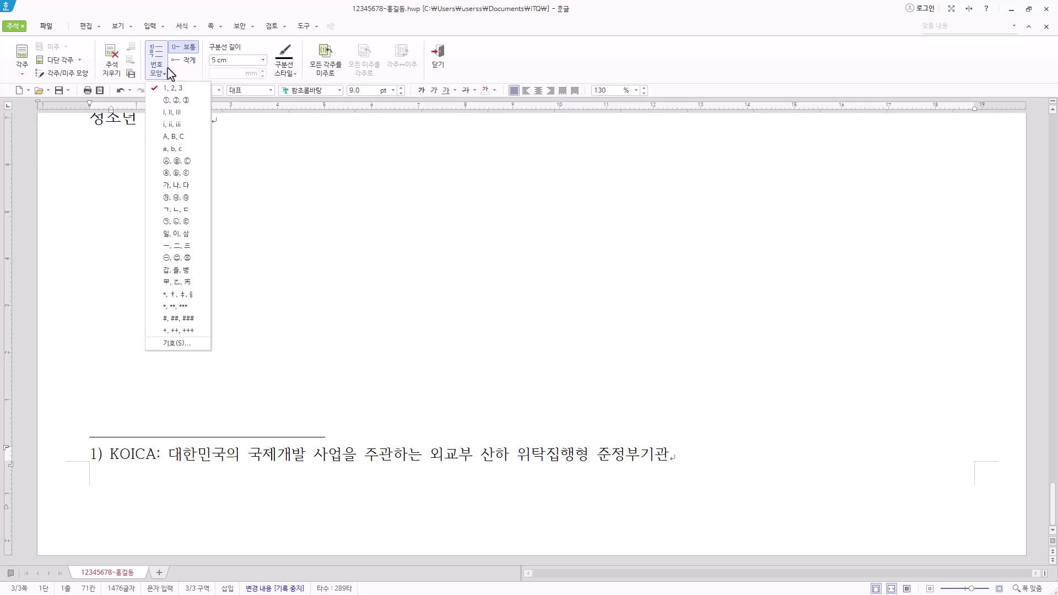
left_click(185, 221)
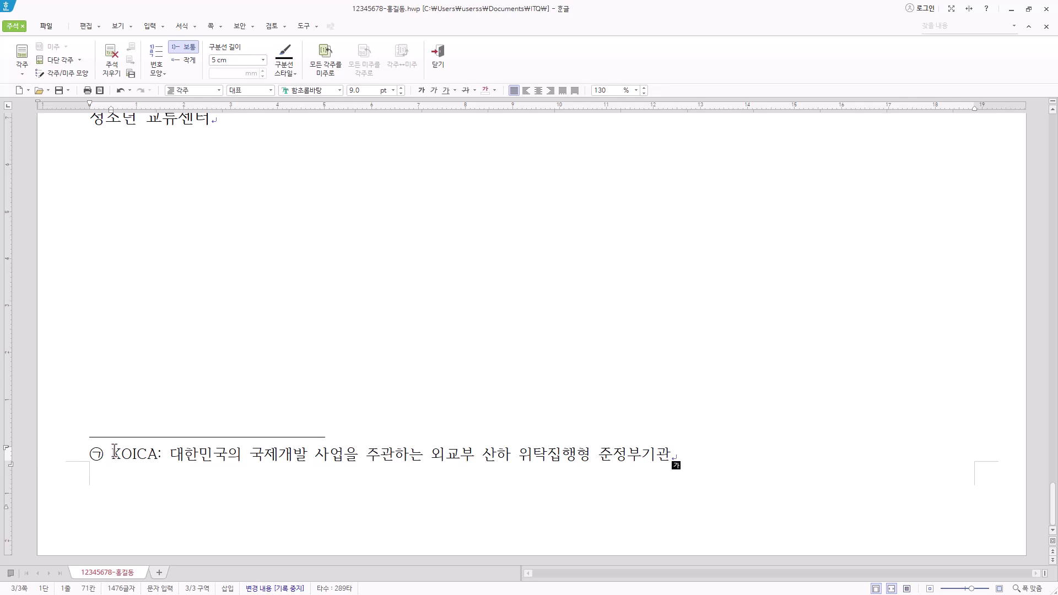
left_click(73, 74)
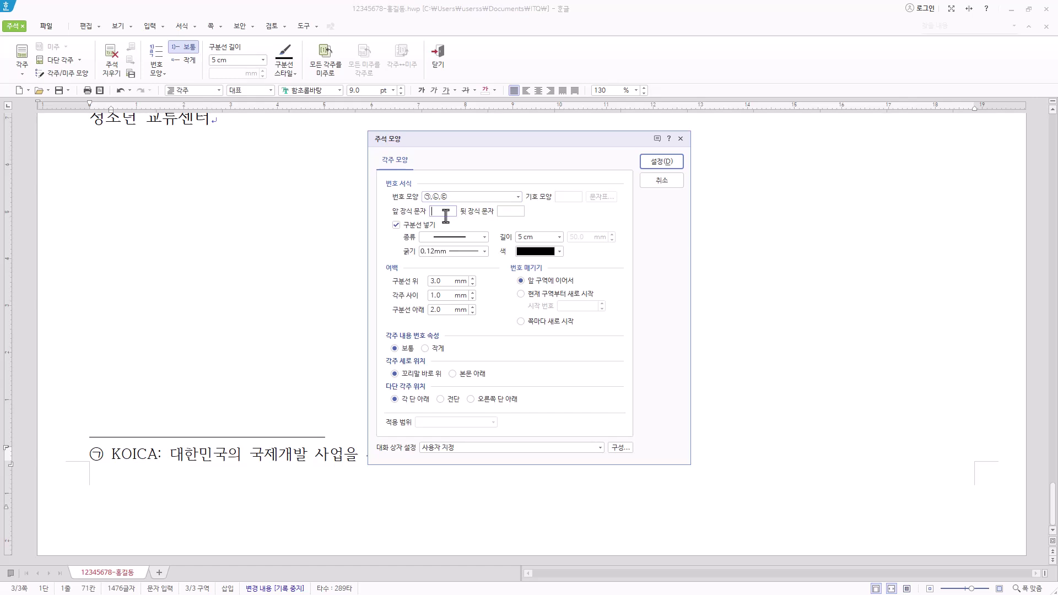
left_click(520, 212)
left_click(662, 162)
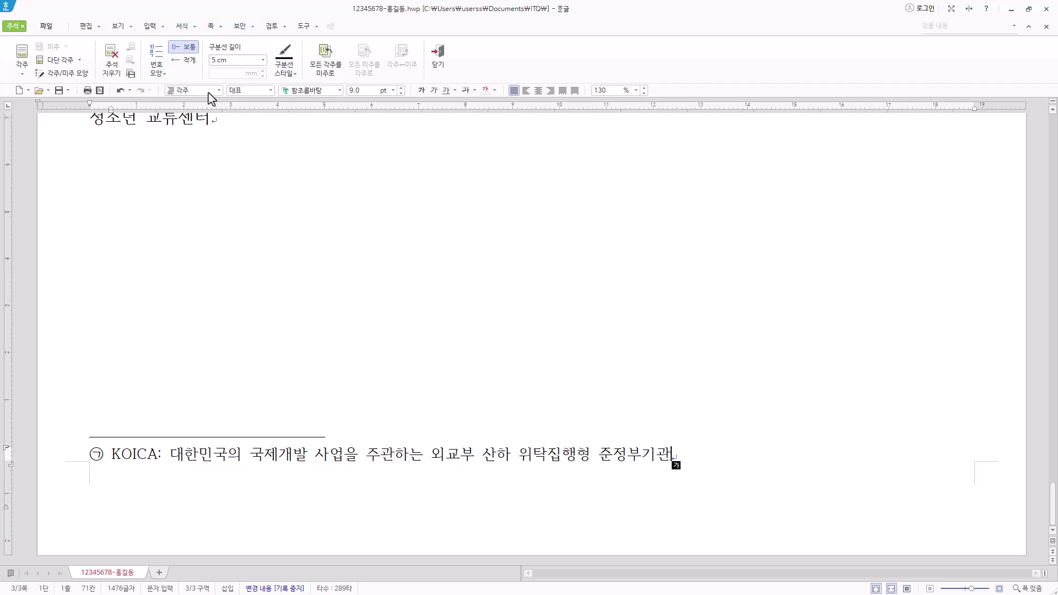
left_click(263, 60)
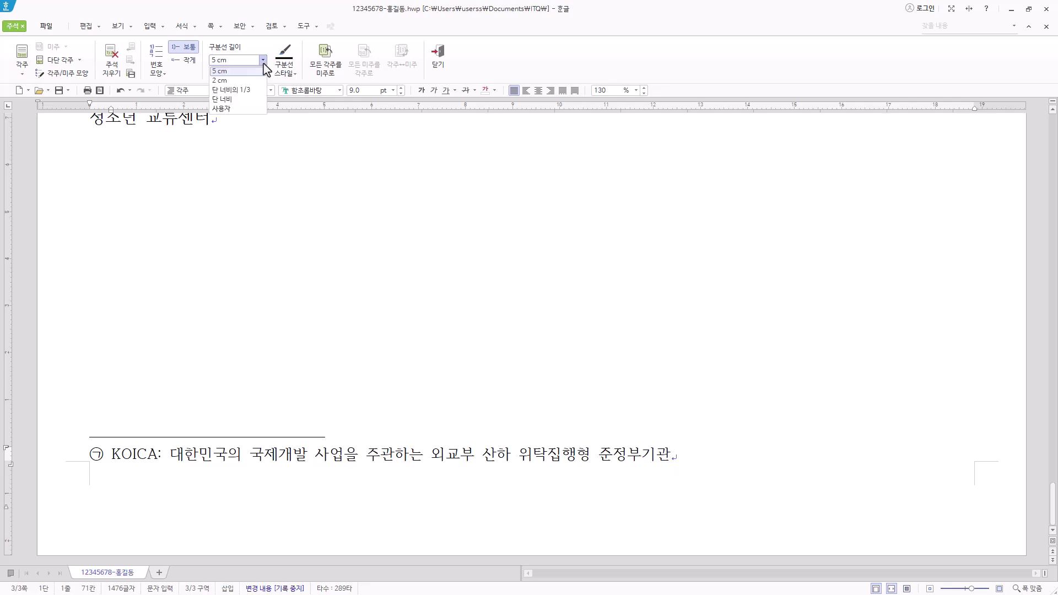
left_click(263, 109)
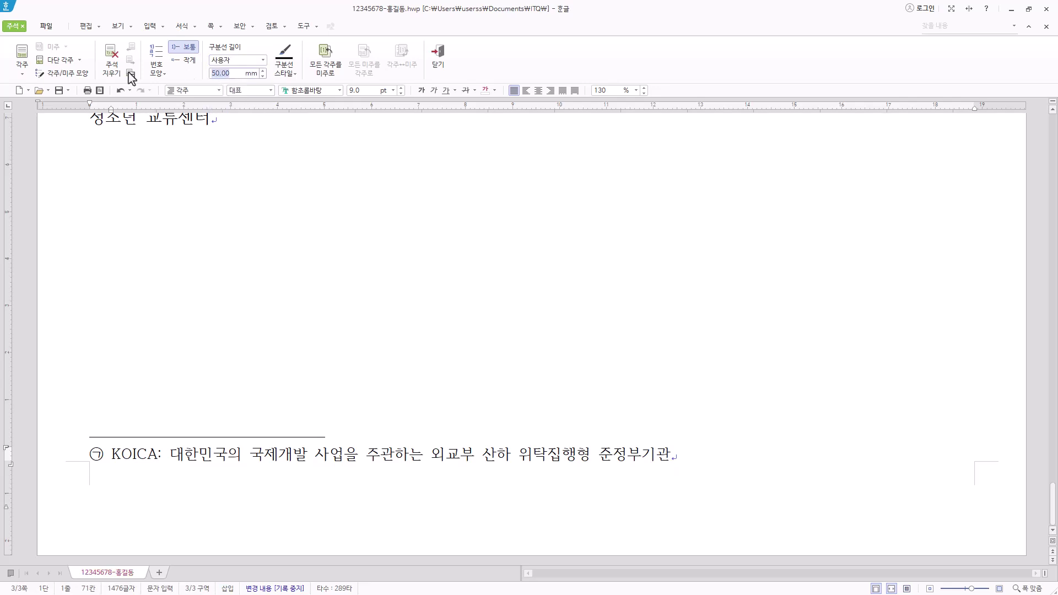
left_click(263, 60)
left_click(253, 72)
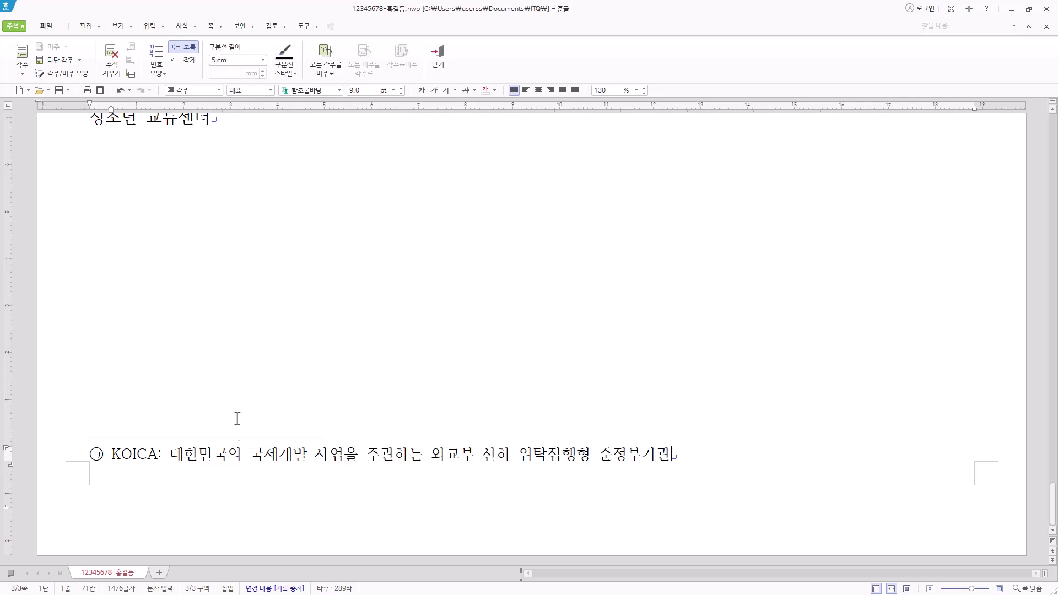
Step: Leave footnote editing and check the handshake picture's placement beside the opening paragraphs
left_click(438, 52)
scroll(734, 311, "up", 3)
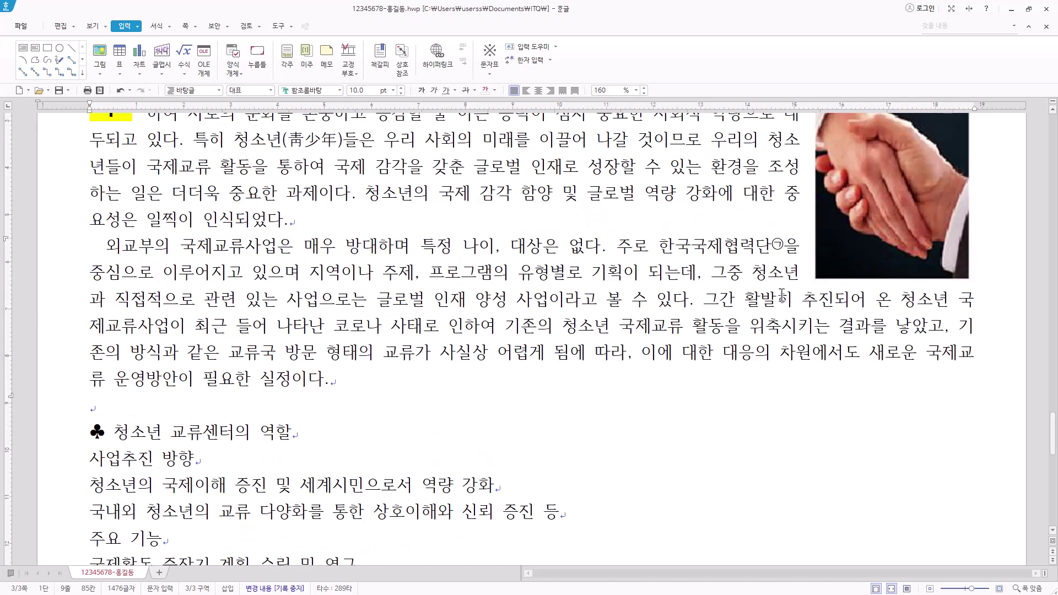
left_click(867, 299)
left_click_drag(867, 298, 998, 295)
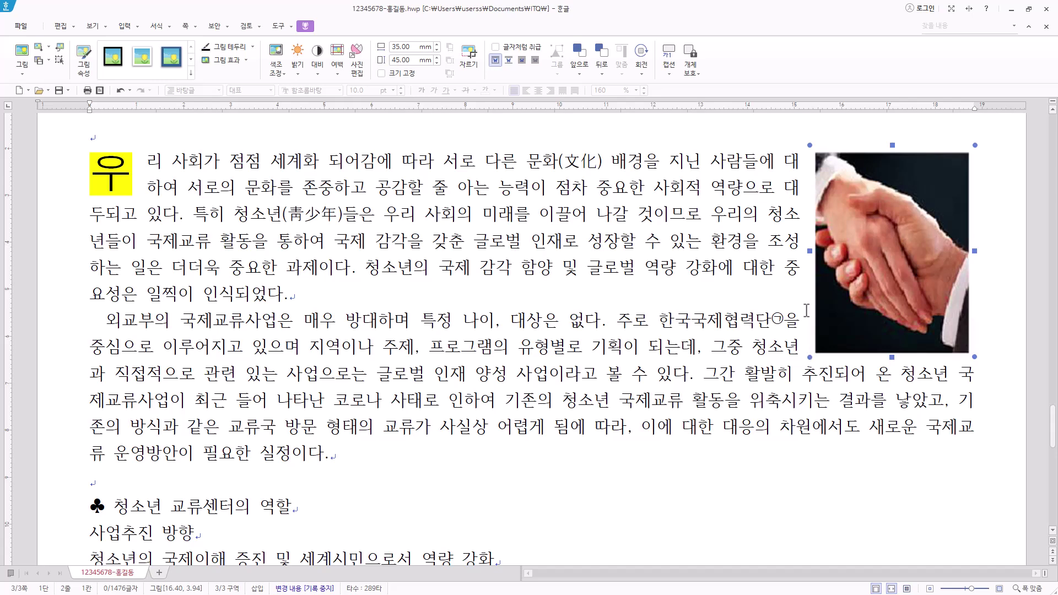
scroll(552, 380, "down", 5)
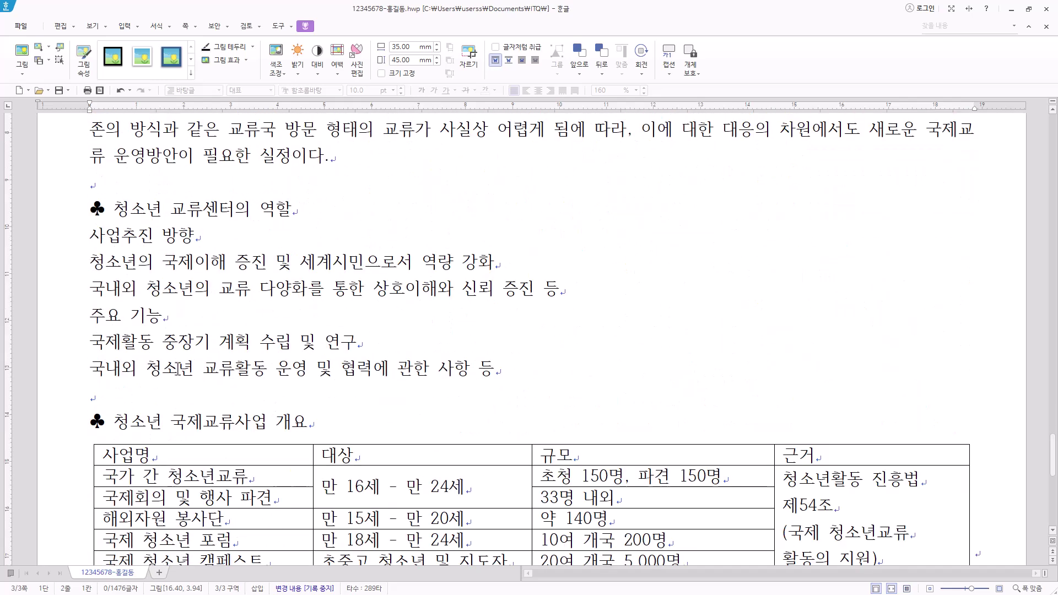
key("Escape")
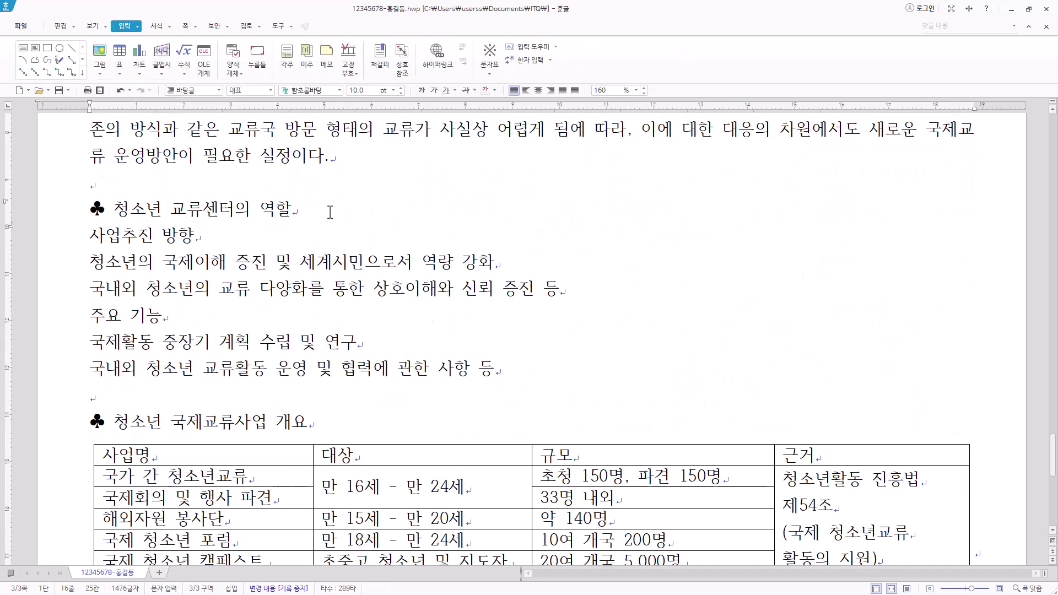
Step: Format the heading line ♣ 청소년 교류센터의 역할 in 굴림 at 18 pt
left_click(76, 209)
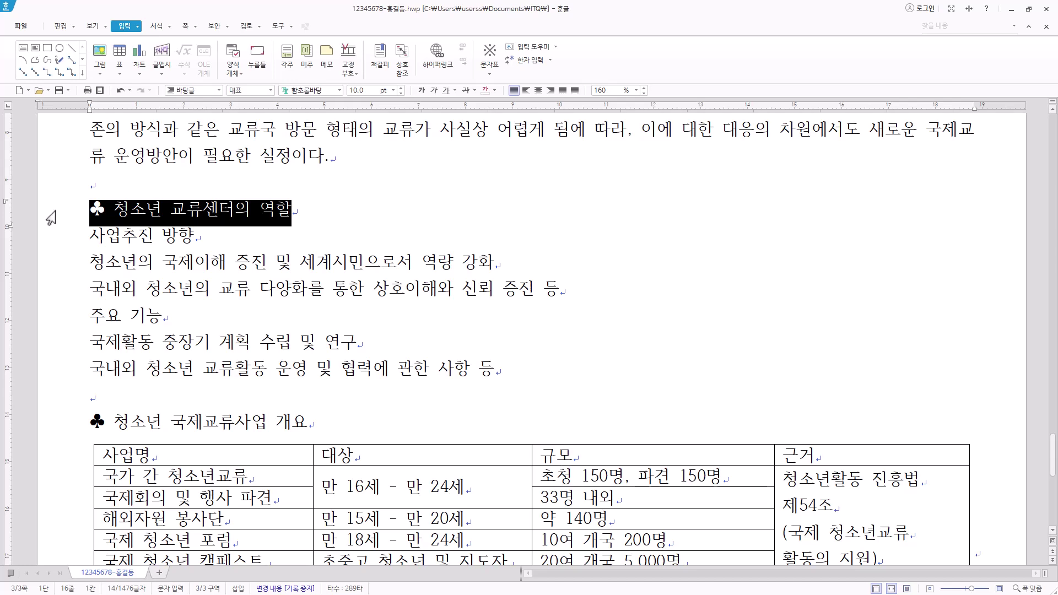
right_click(219, 210)
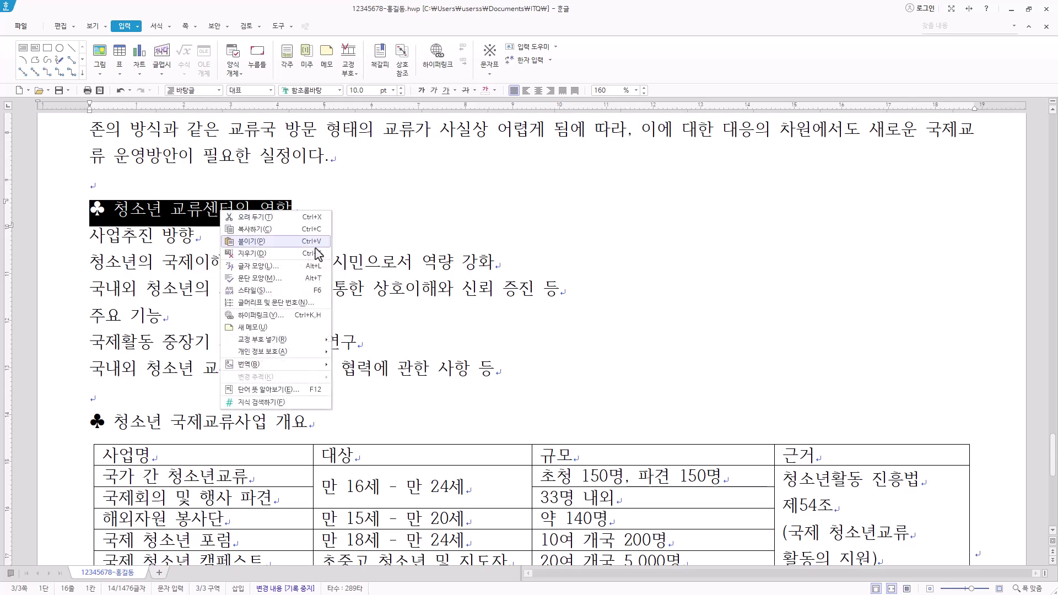
key("Escape")
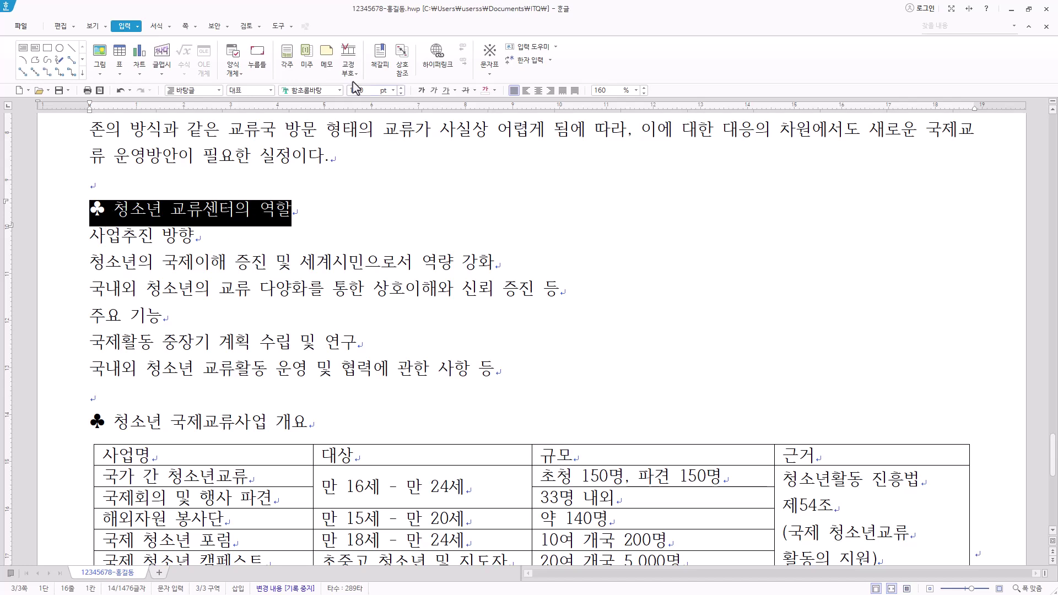
left_click(329, 89)
type("굴림")
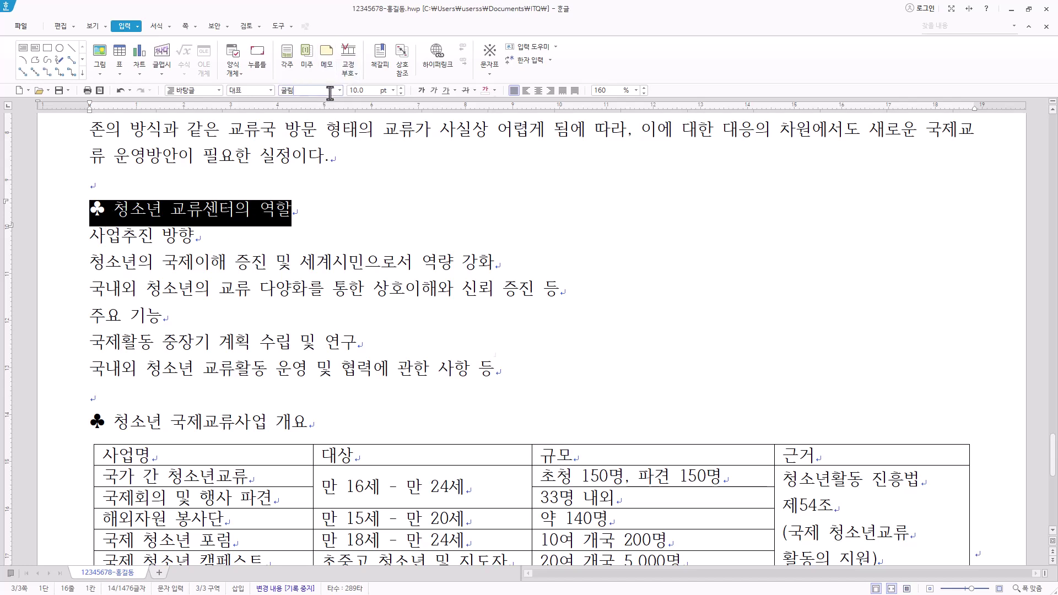
key("Return")
left_click(393, 90)
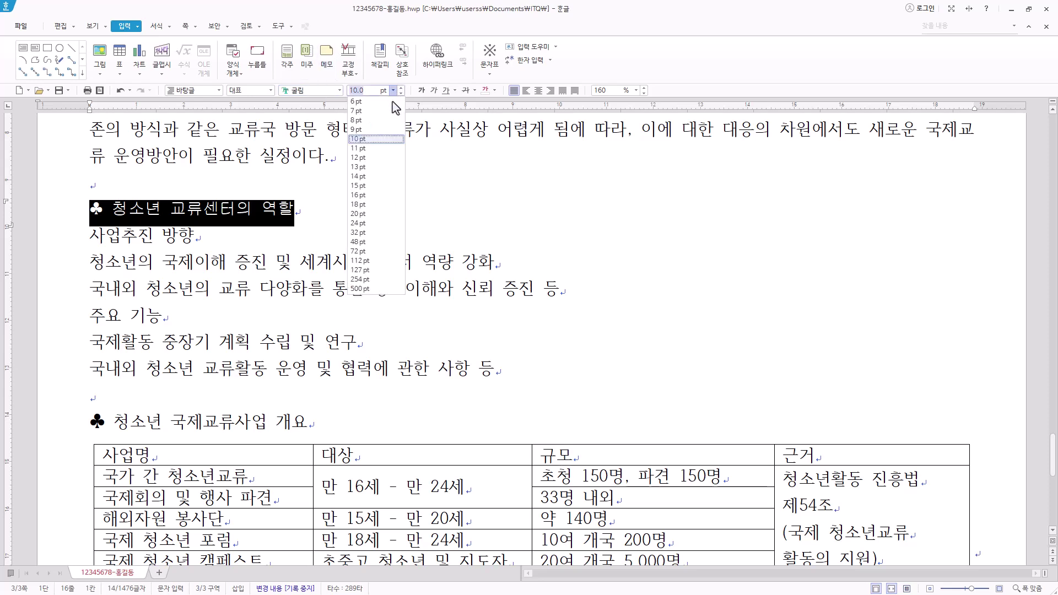
left_click(384, 205)
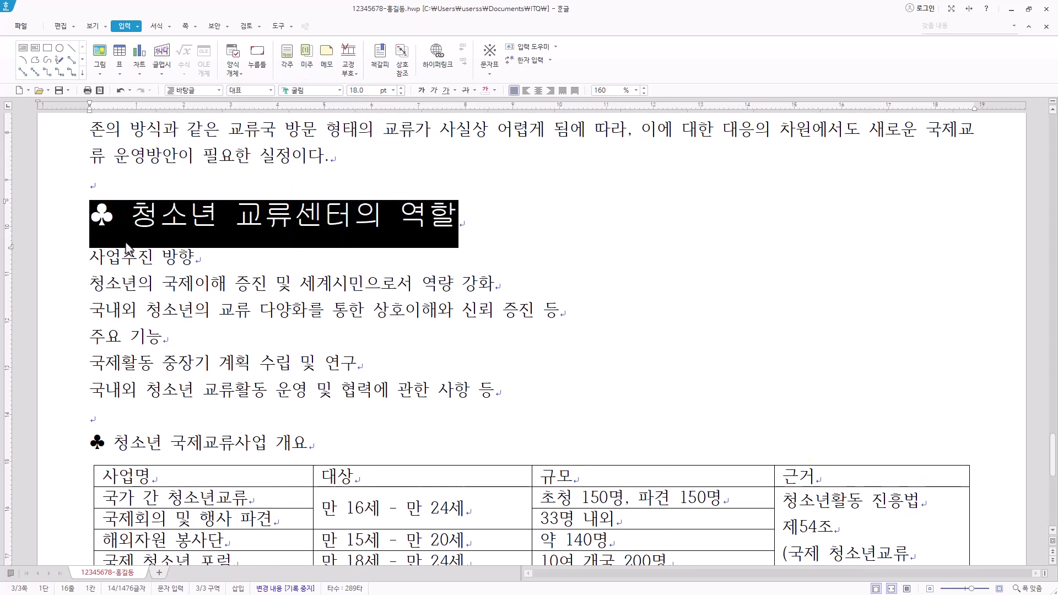
Step: Give the heading text 청소년 교류센터의 역할, without its ♣ symbol, white lettering and red shading
left_click(102, 198)
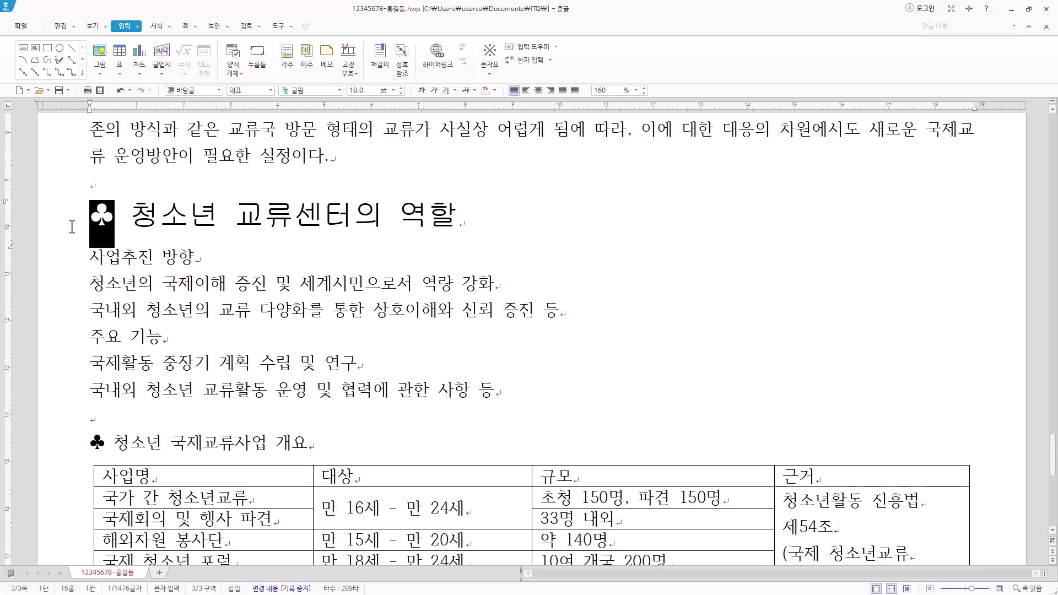
left_click_drag(126, 212, 120, 214)
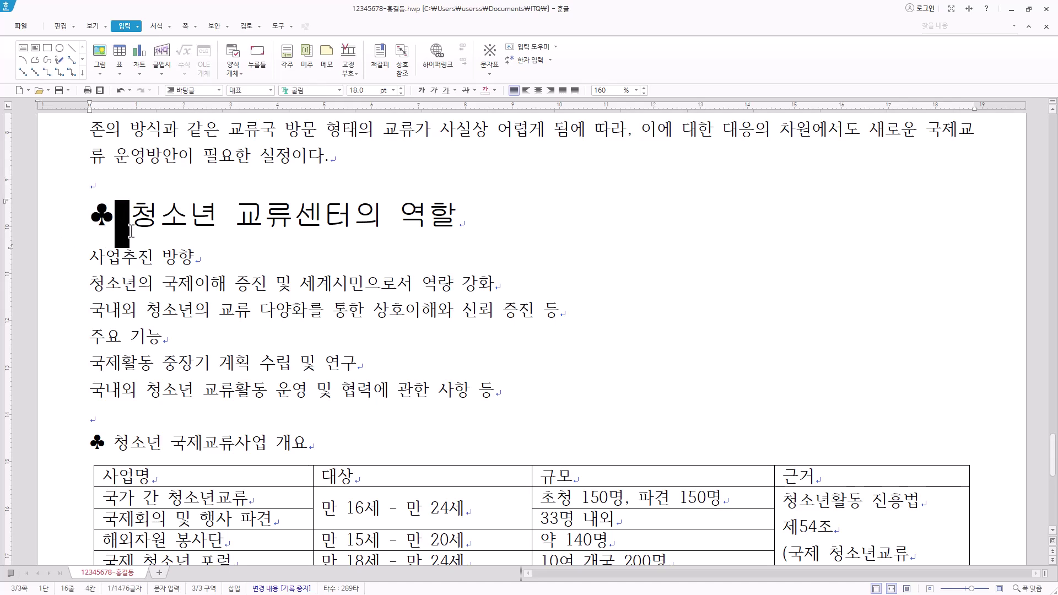
left_click(136, 223)
left_click_drag(131, 218, 458, 209)
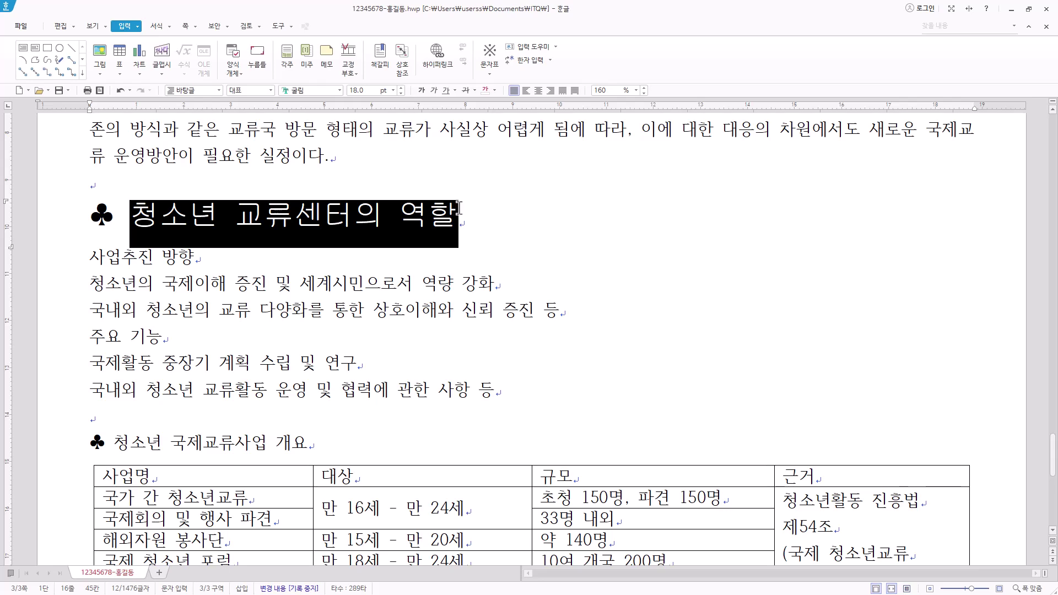
right_click(344, 220)
left_click(427, 277)
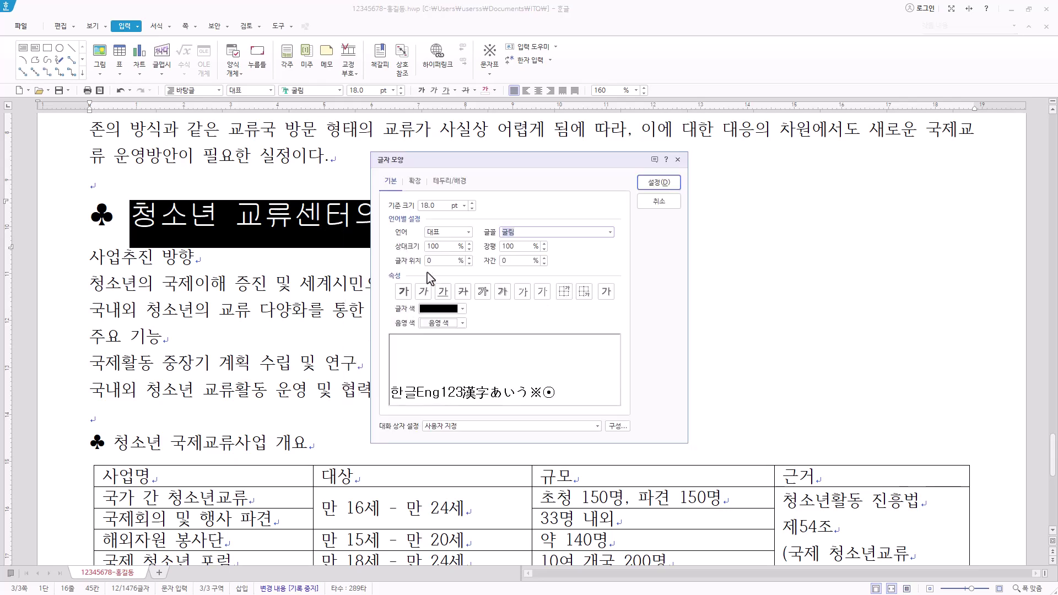
left_click(458, 311)
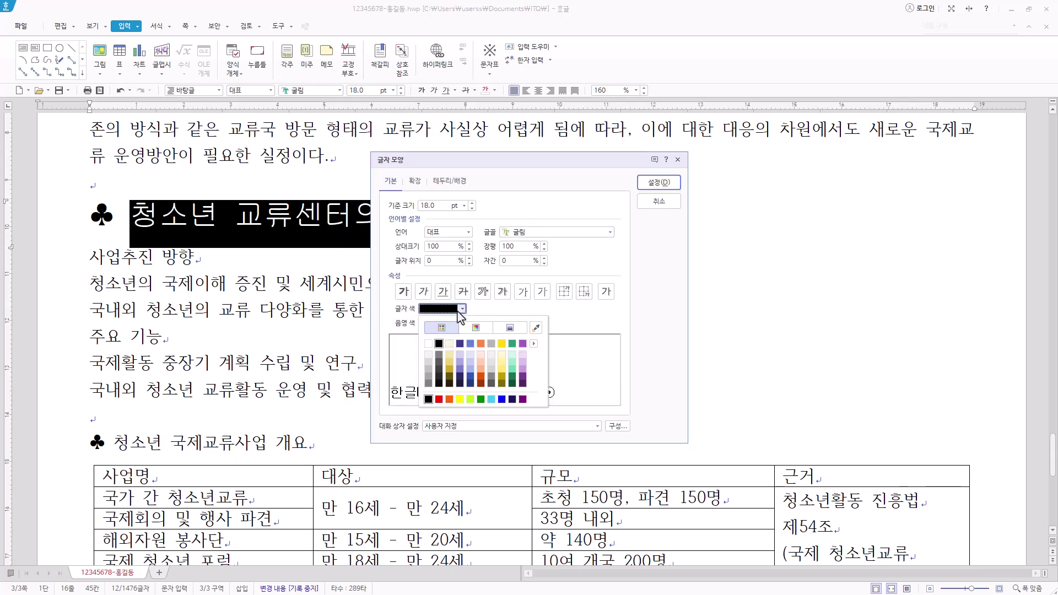
left_click(433, 348)
left_click(458, 324)
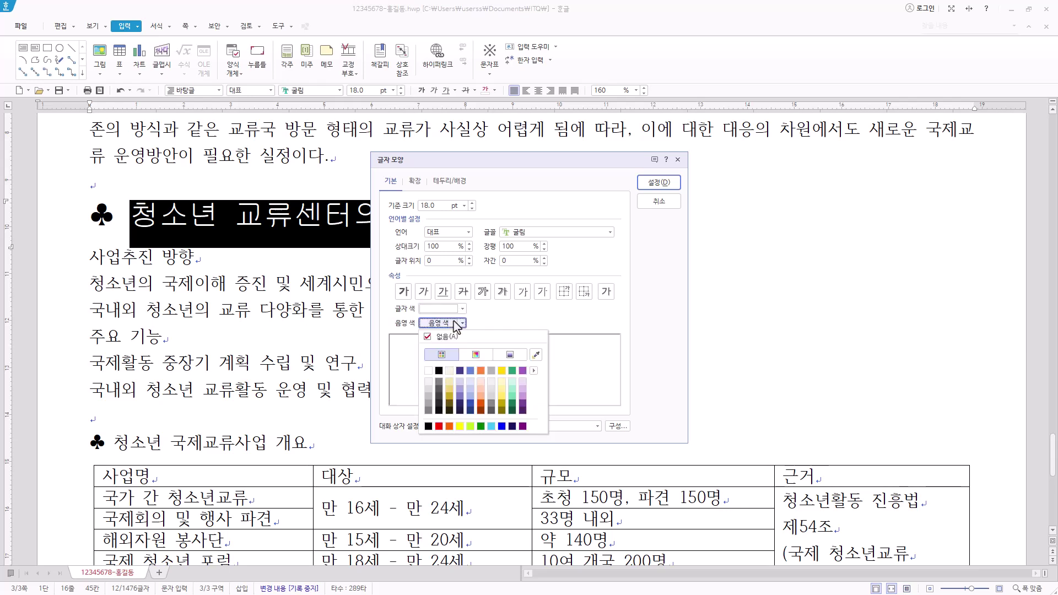
left_click(440, 427)
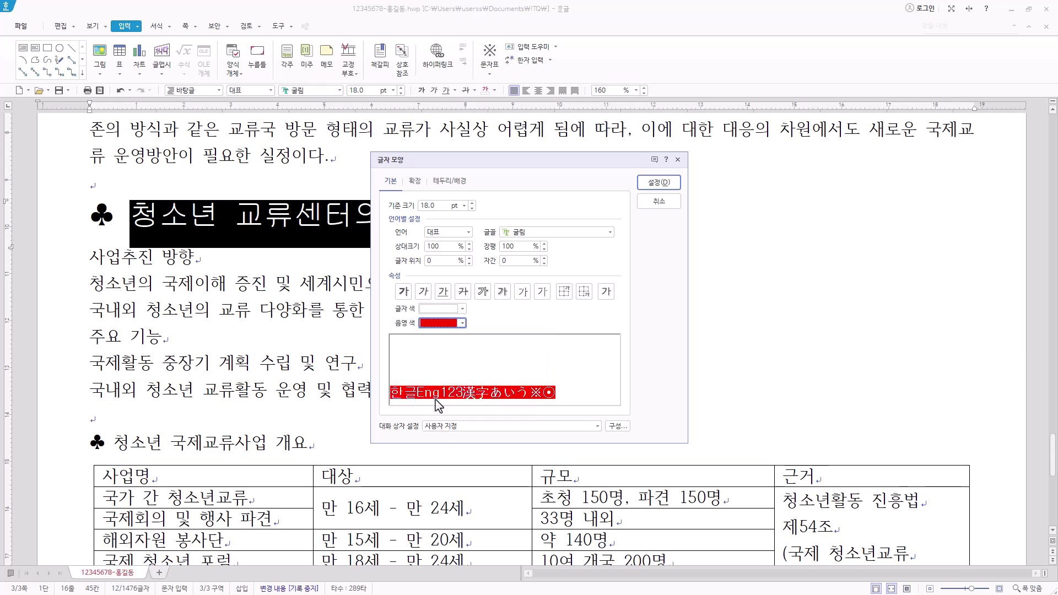
left_click(667, 183)
left_click(416, 220)
Step: Set the line spacing of the six lines from 사업추진 방향 to 국내외 청소년 교류활동 운영 및 협력에 관한 사항 등 to 180%
scroll(249, 273, "down", 5)
scroll(248, 273, "up", 3)
mouse_move(87, 183)
left_mouse_down()
mouse_move(557, 286)
mouse_move(557, 309)
left_mouse_up()
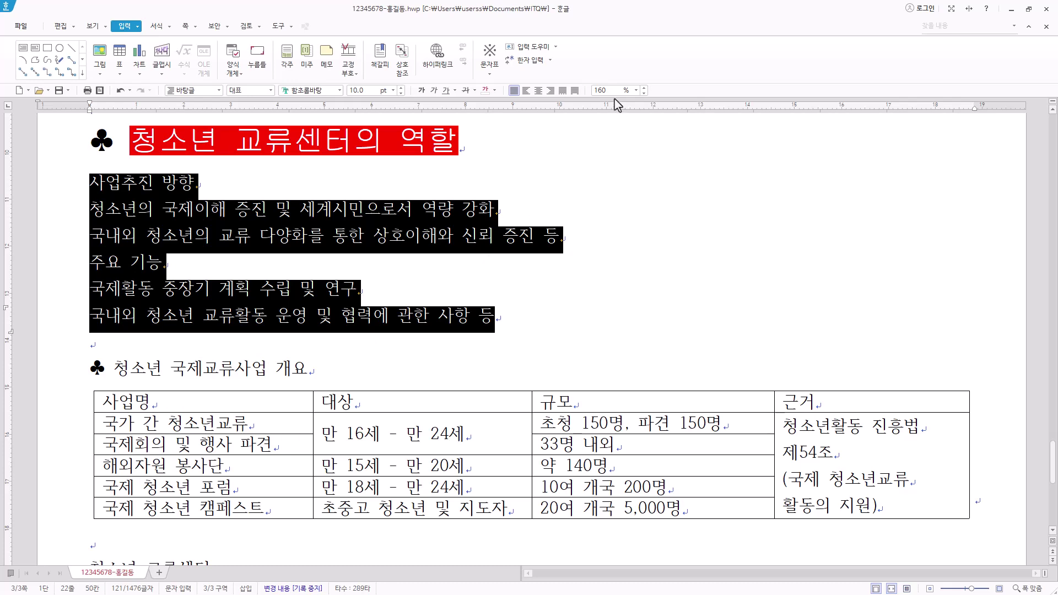
left_click(637, 91)
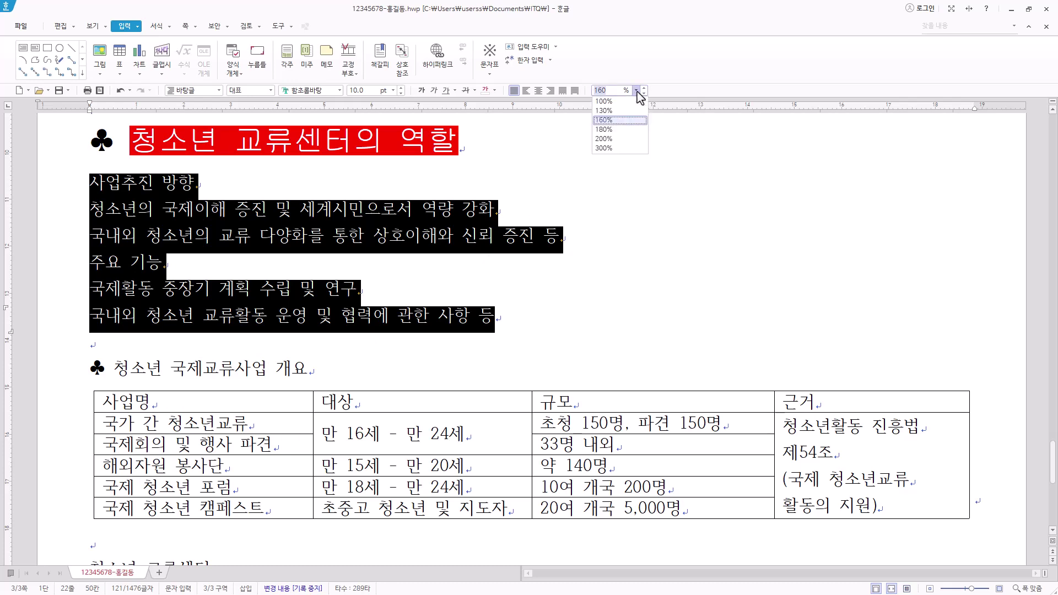
left_click(618, 132)
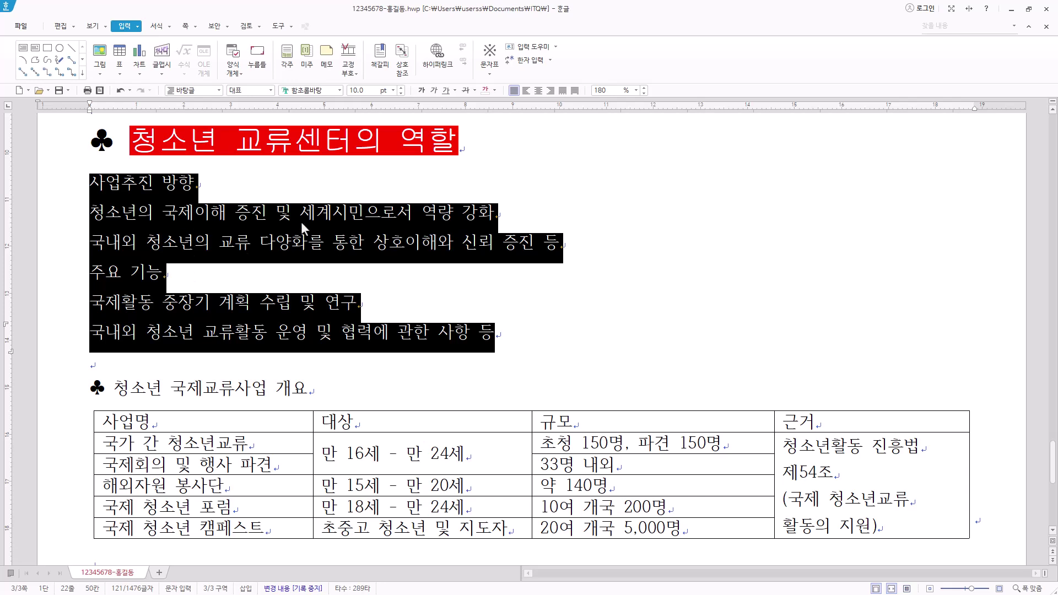
Step: Customize the A., 1., 가., (a) paragraph numbering for these six lines, giving level 1 format ^1., width 20 pt and right alignment
right_click(317, 223)
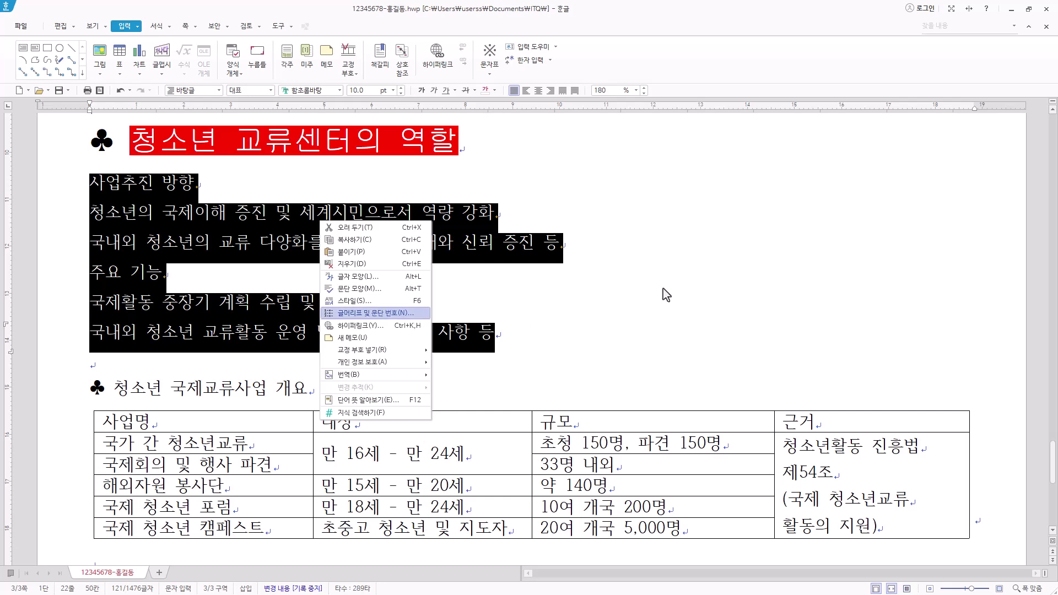
left_click(418, 314)
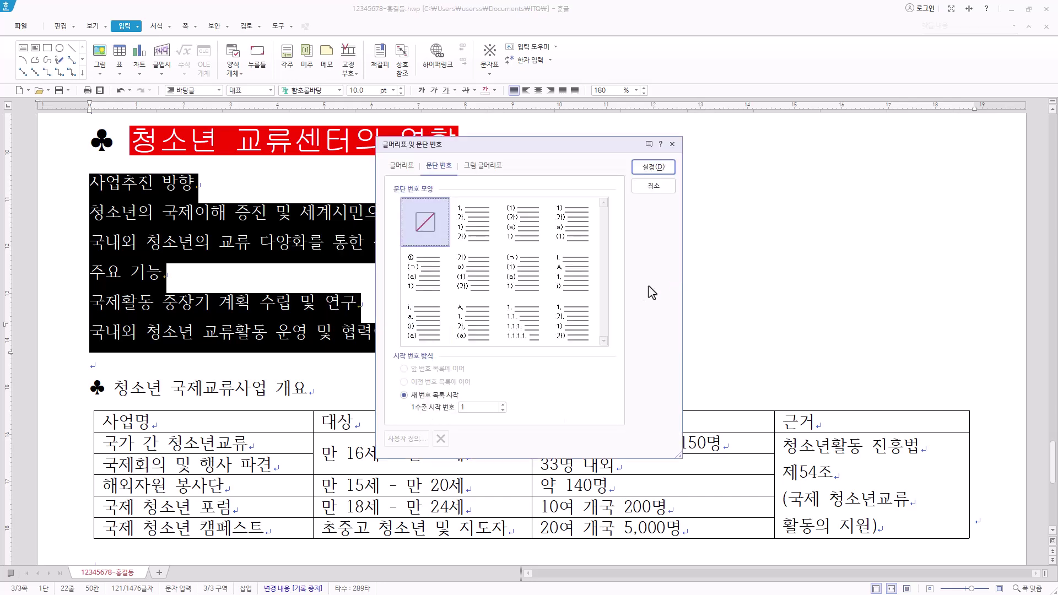
left_click(480, 330)
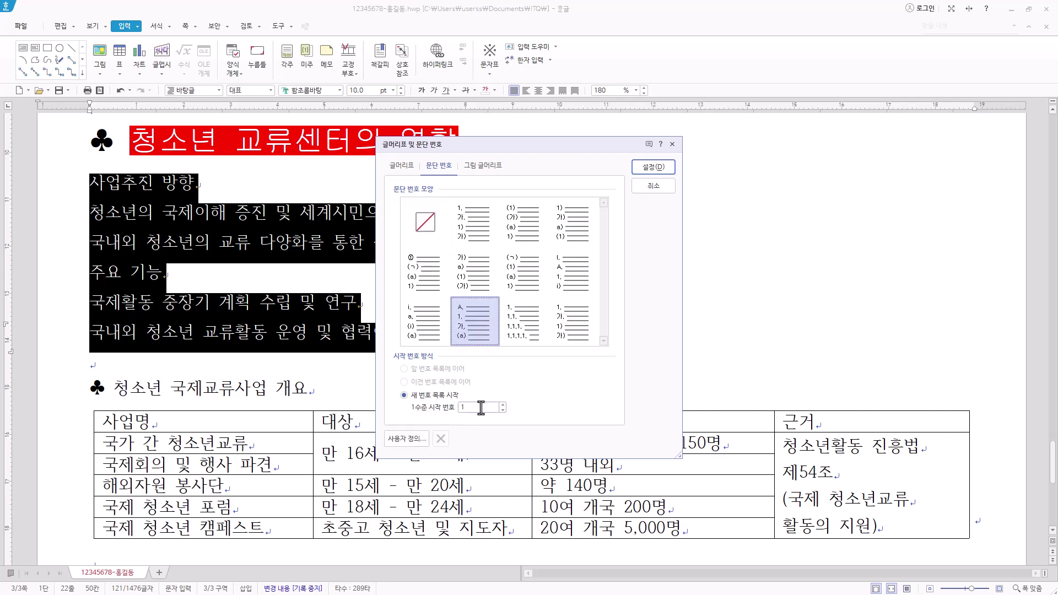
left_click(408, 439)
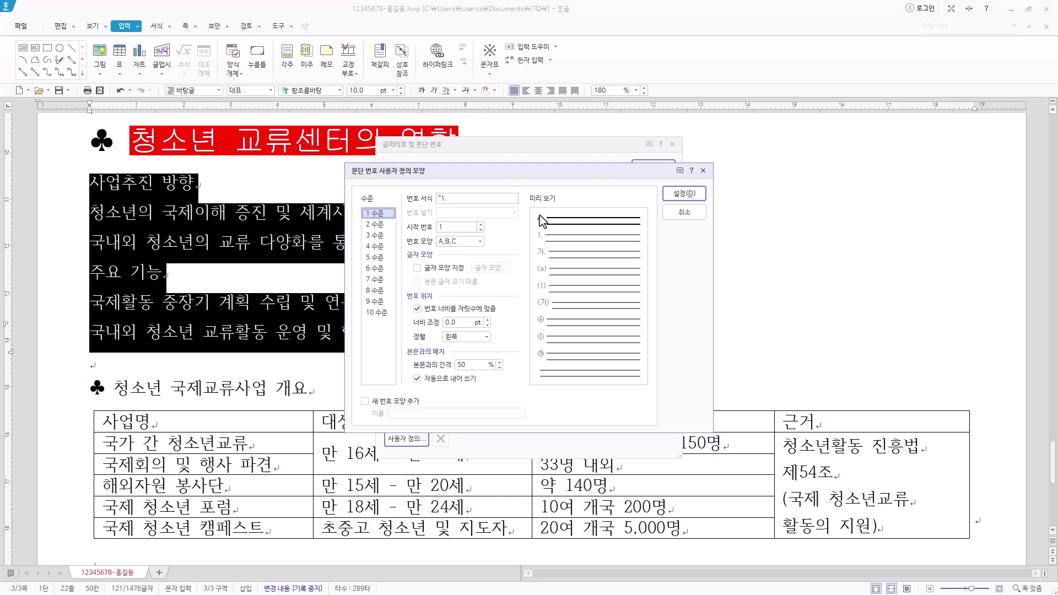
left_click(448, 199)
key("BackSpace")
type(".")
left_click(462, 325)
left_click(472, 337)
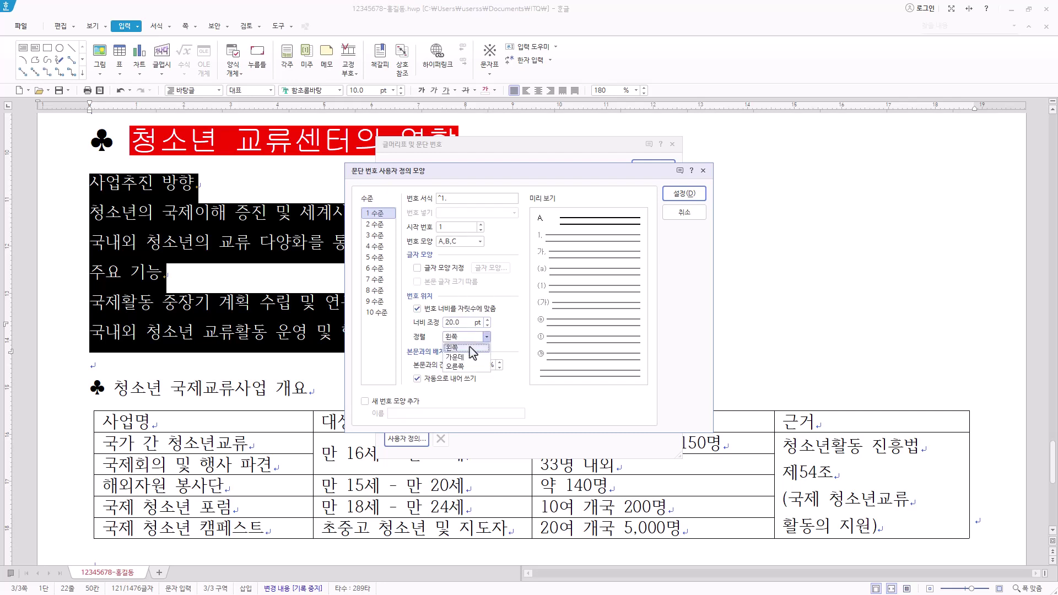
left_click(463, 366)
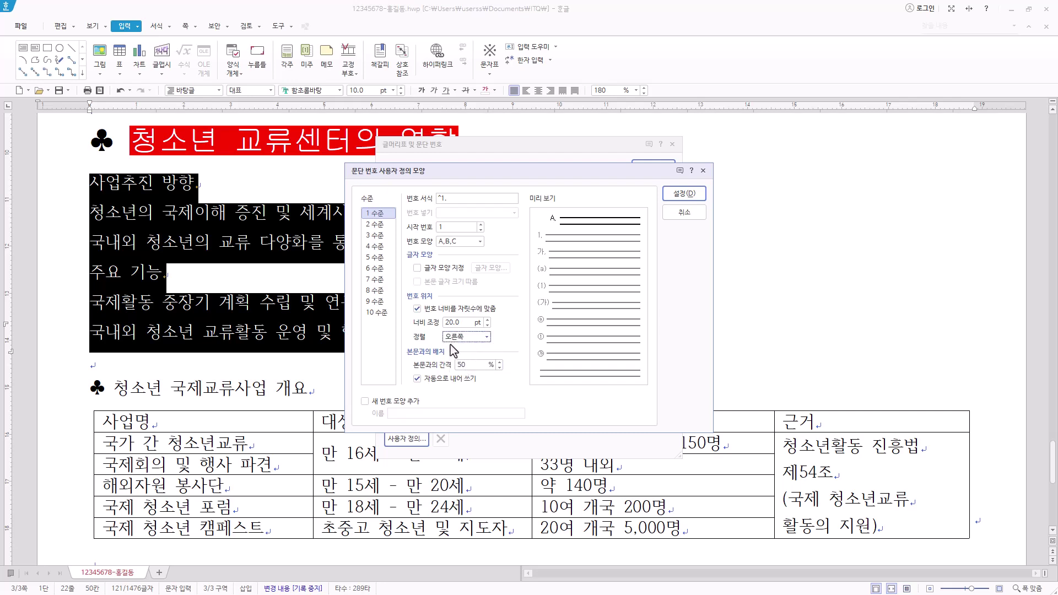
Step: Give level 2 of the numbering format ^2, shape ⓐ,ⓑ,ⓒ, width 30 pt and right alignment, and apply the numbering to the six lines
left_click(379, 228)
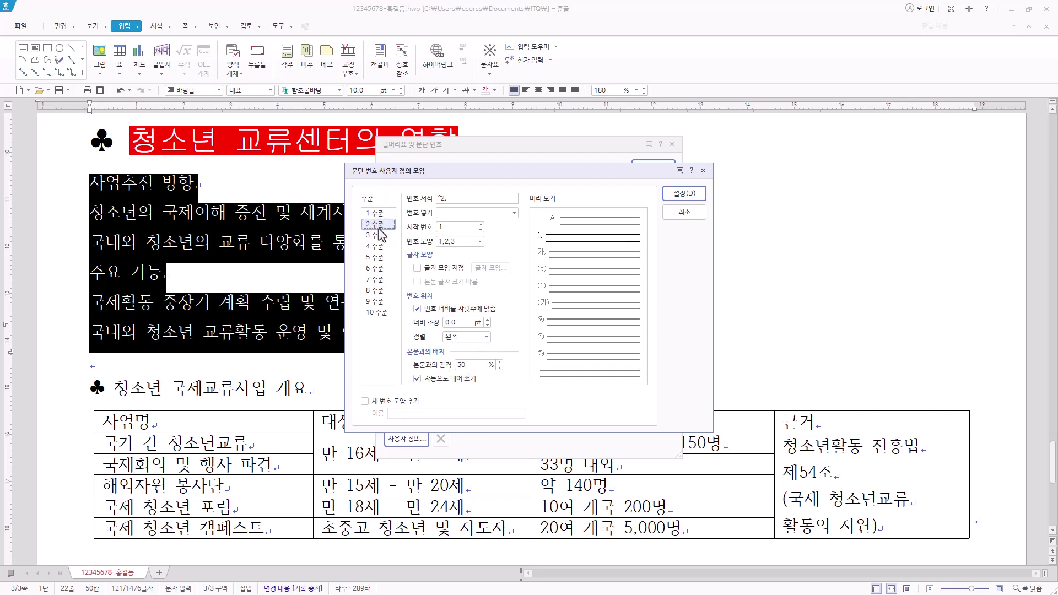
left_click(469, 242)
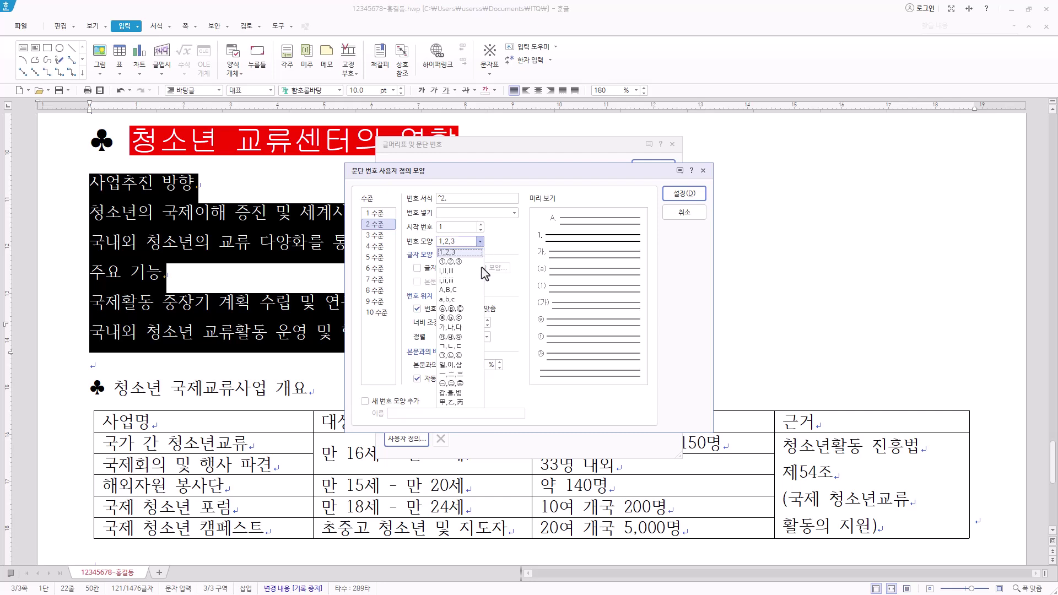
left_click(466, 318)
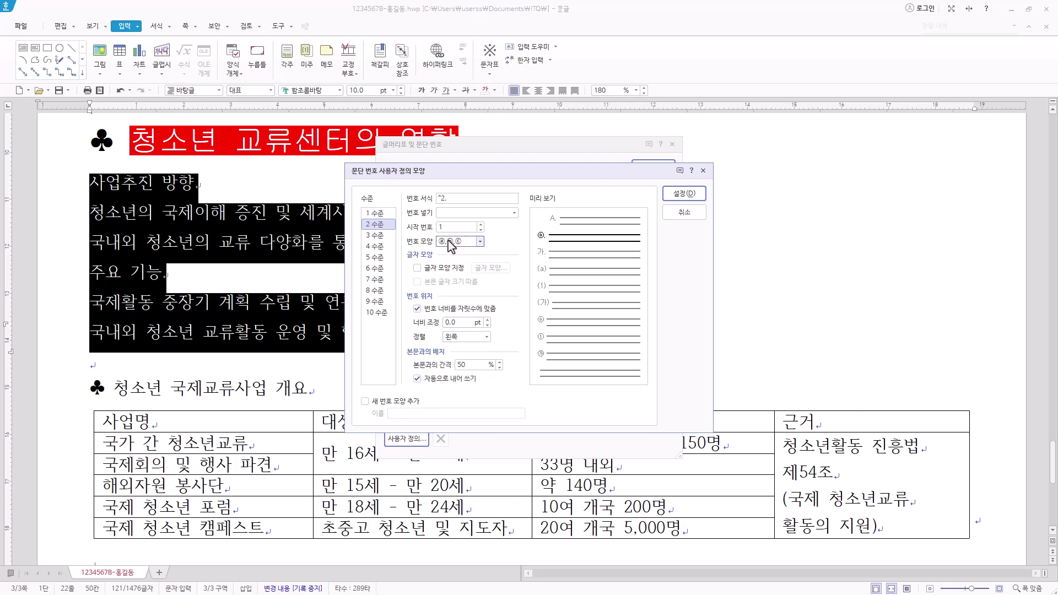
left_click(442, 200)
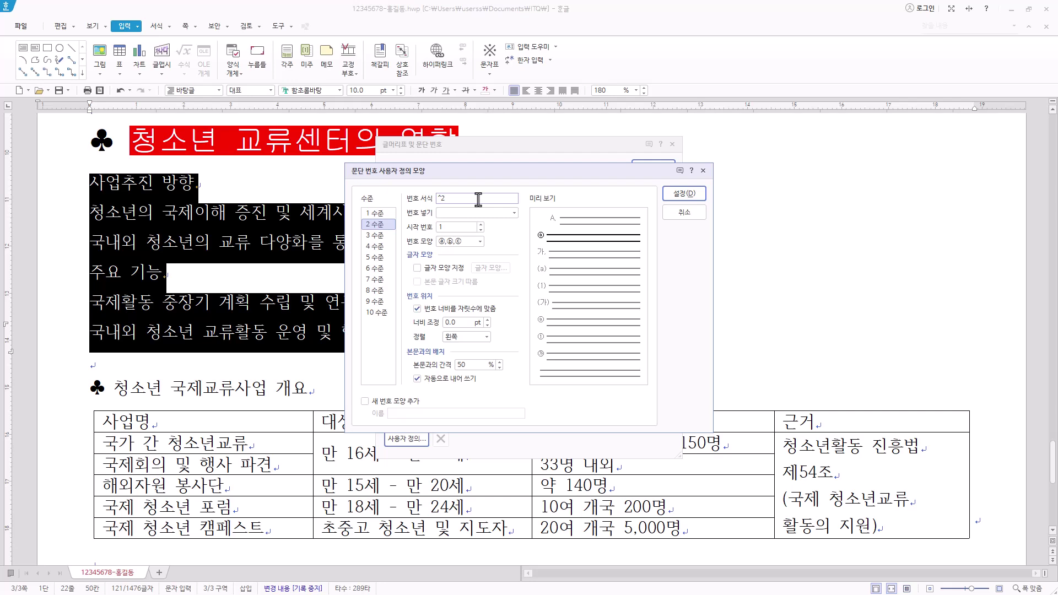
left_click(461, 322)
type("30")
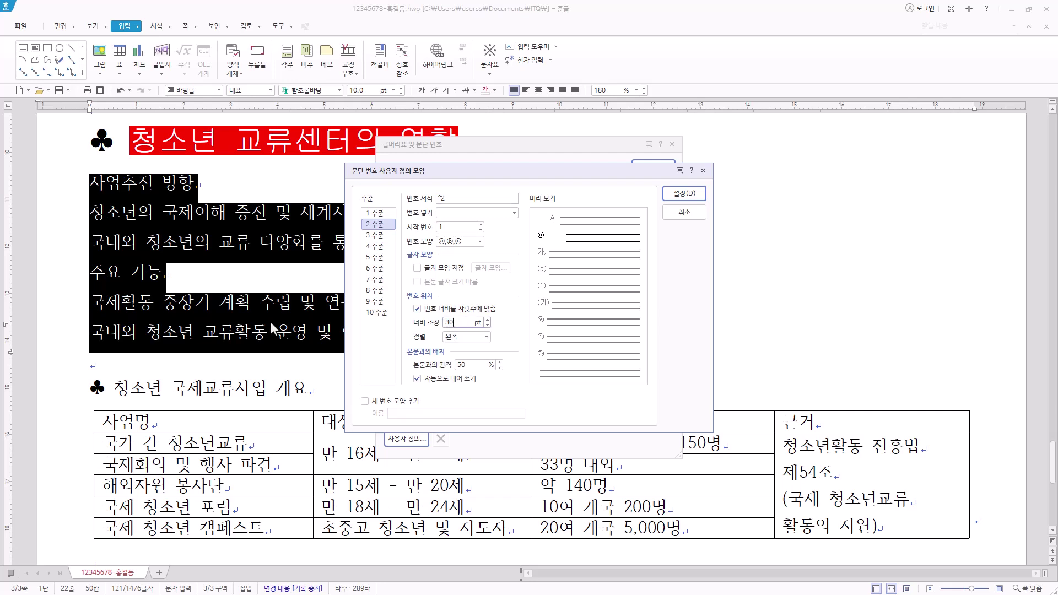
left_click(487, 337)
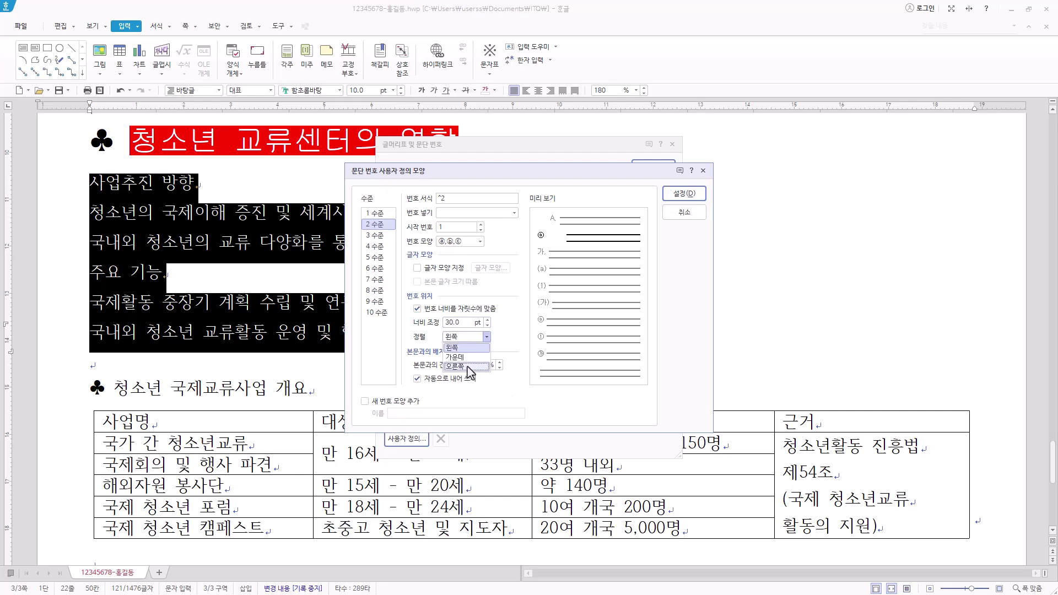
left_click(455, 366)
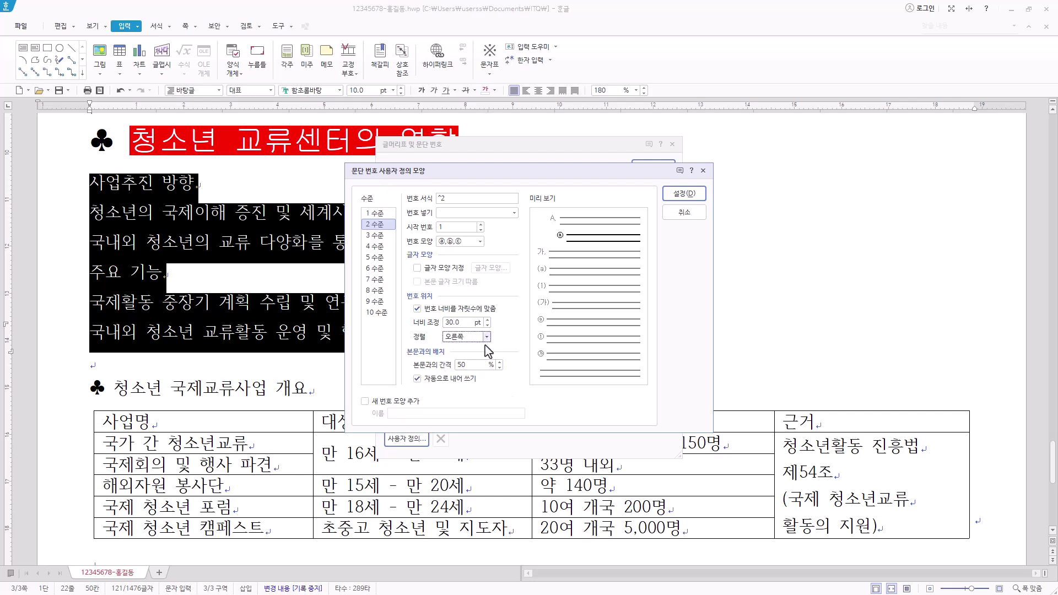
left_click(684, 193)
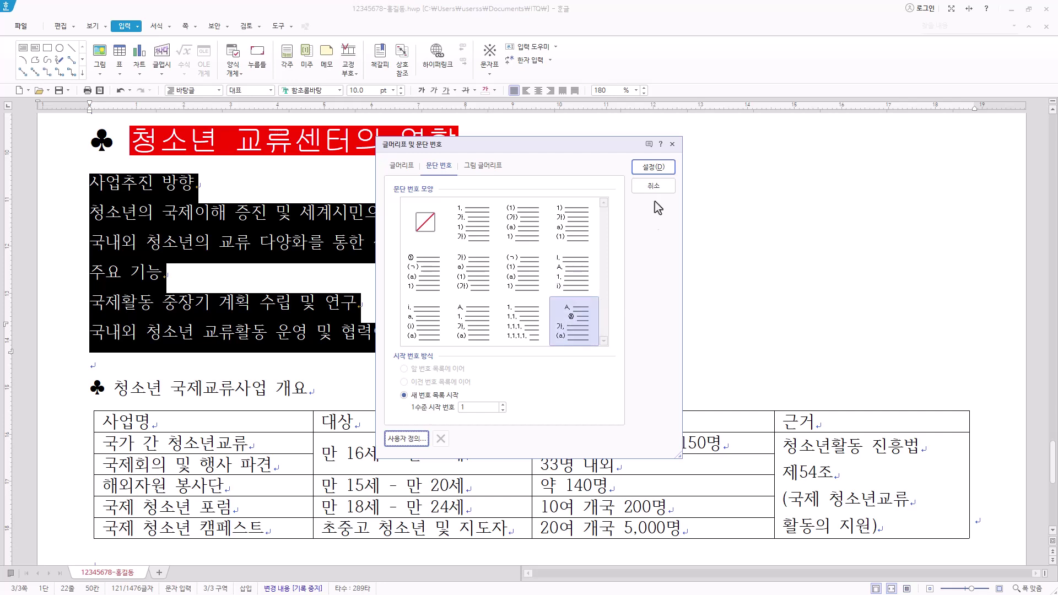
left_click(663, 168)
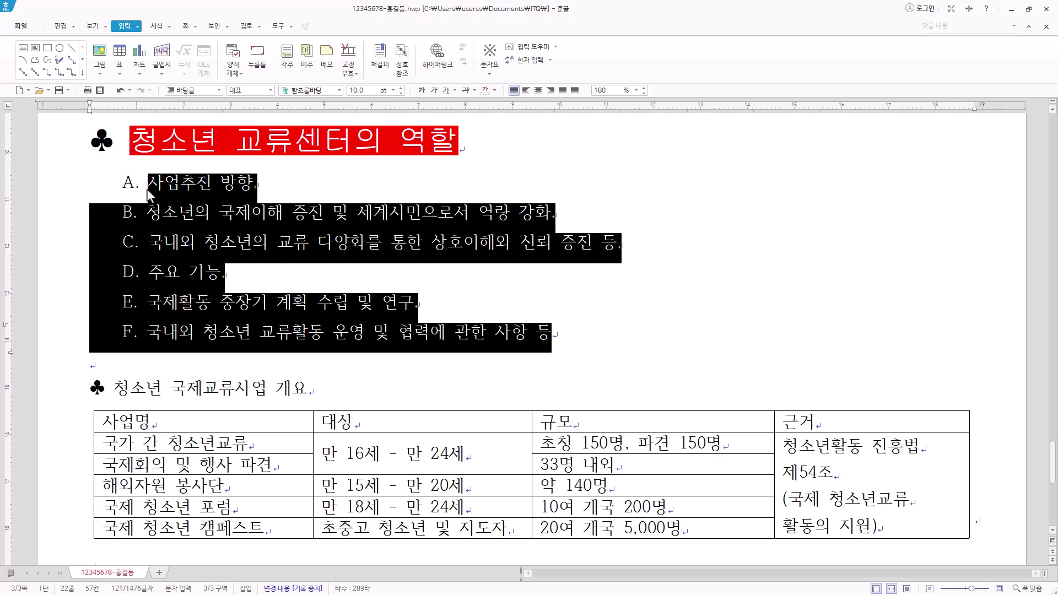
Step: Demote the two lines below 사업추진 방향 and the two lines below 주요 기능 to numbering level 2
left_click(220, 215)
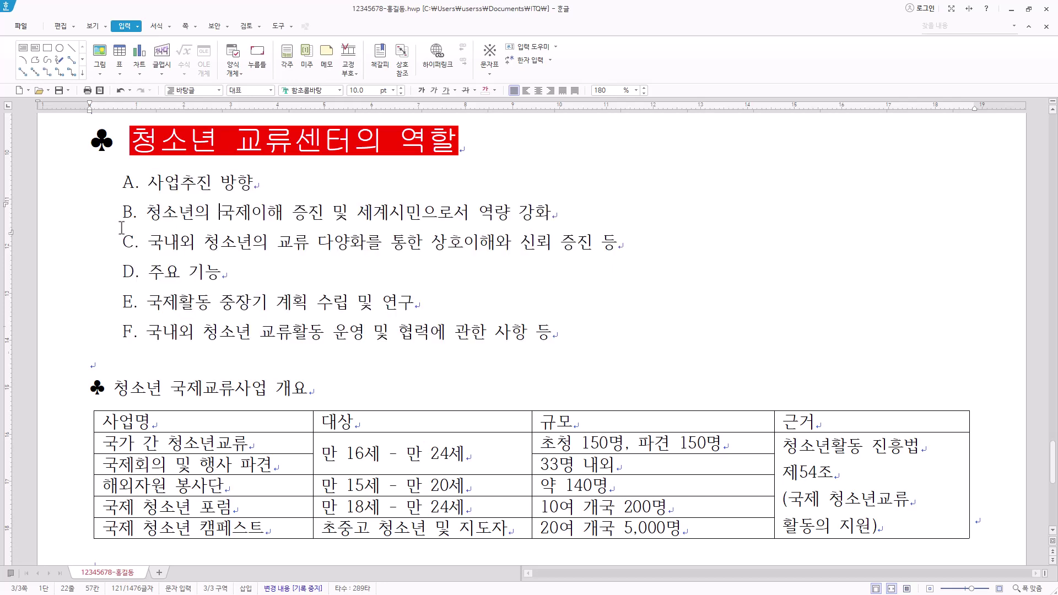
left_click_drag(139, 212, 727, 247)
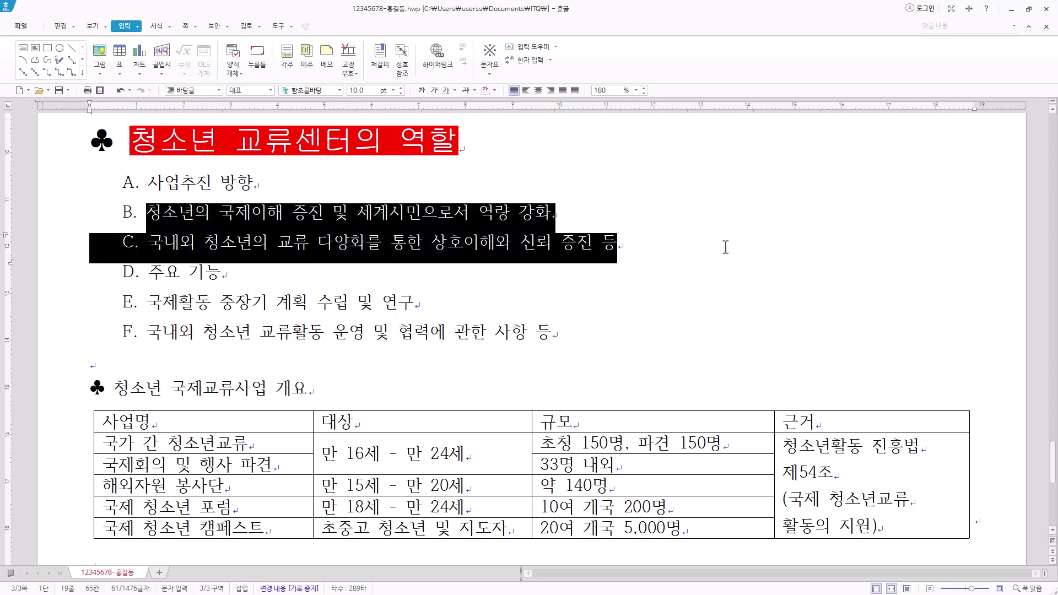
left_click(157, 26)
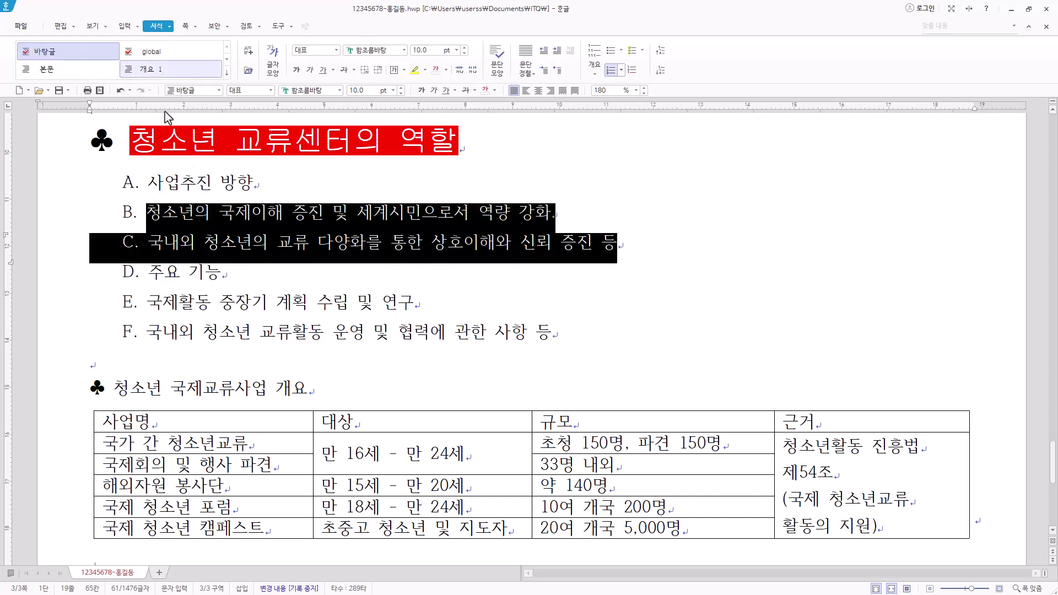
left_click(662, 72)
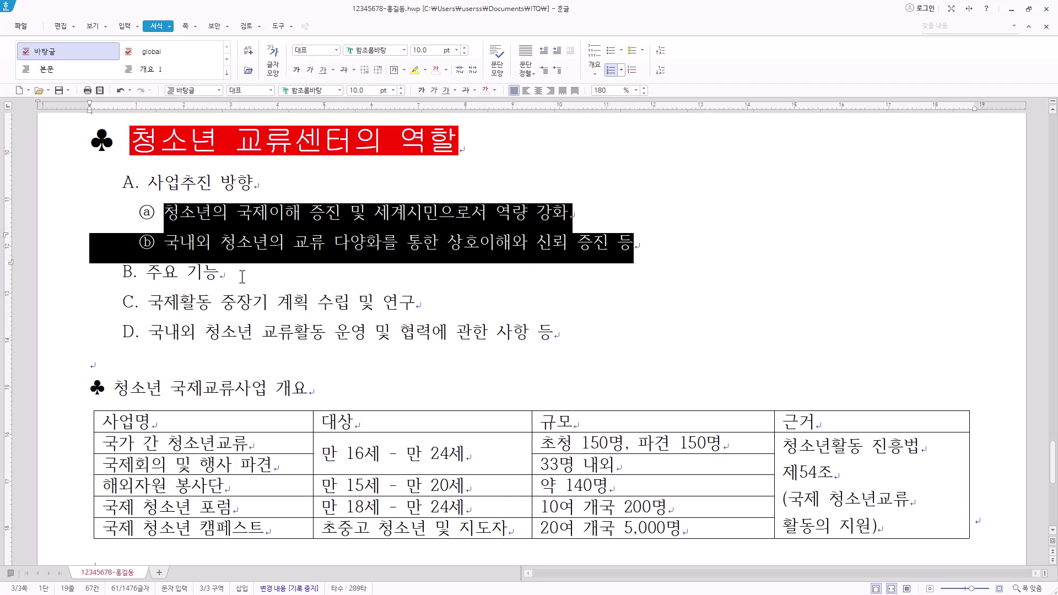
left_click(152, 305)
left_click_drag(152, 304, 679, 330)
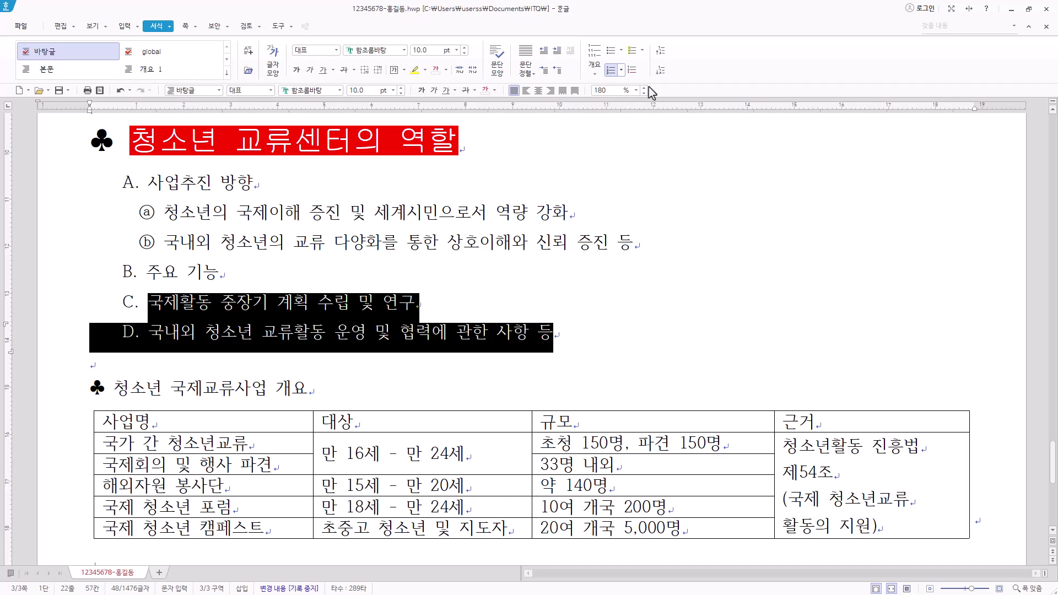
left_click(660, 69)
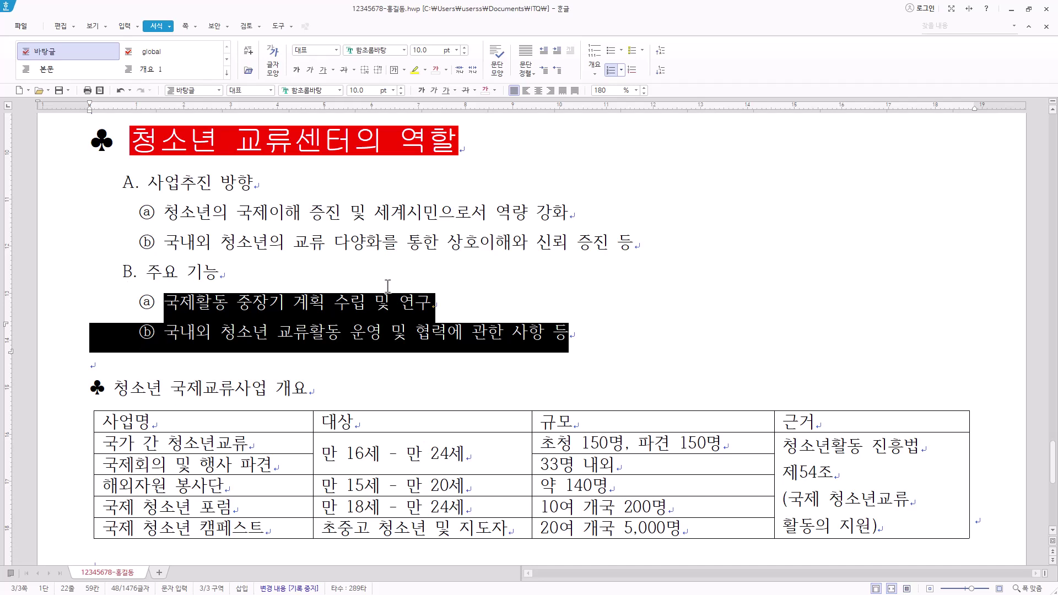
left_click(562, 331)
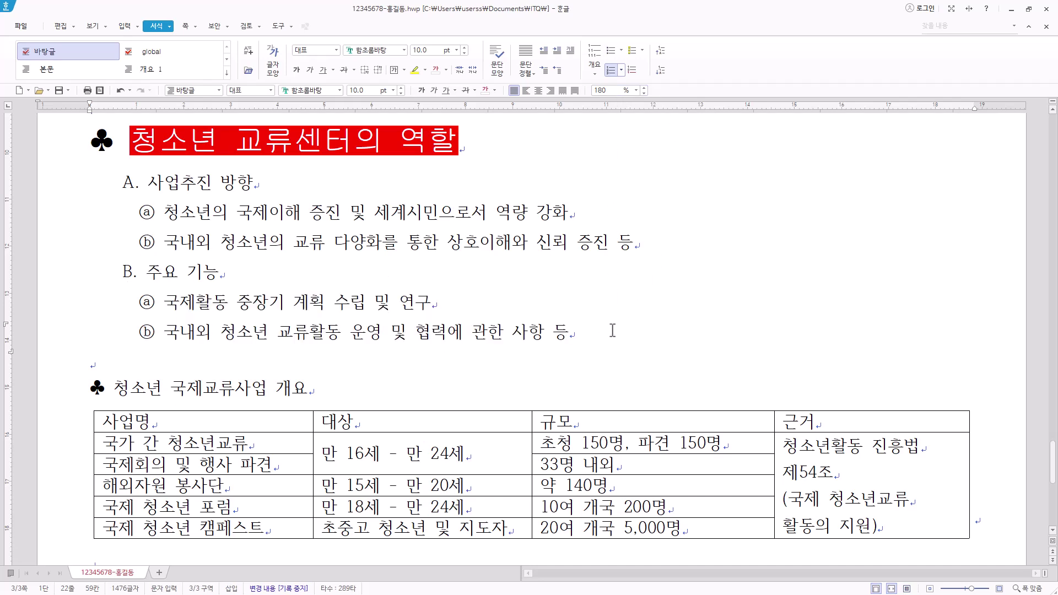
left_click_drag(611, 331, 103, 183)
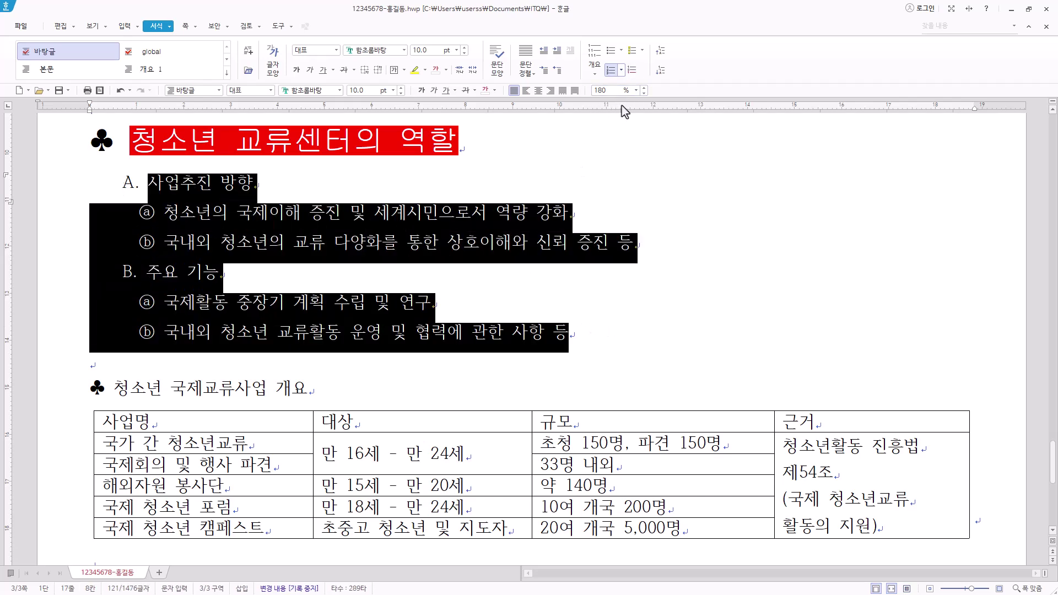
left_click(641, 91)
left_click(641, 91)
Step: Format the heading line ♣ 청소년 국제교류사업 개요 in 굴림 at 18 pt
left_click_drag(326, 393, 90, 390)
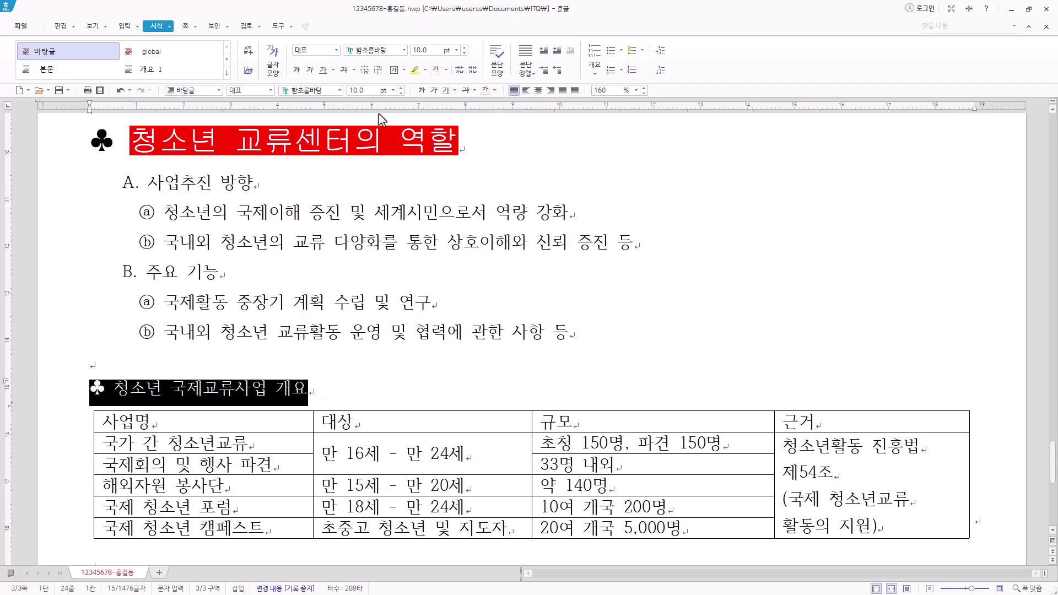
left_click(329, 92)
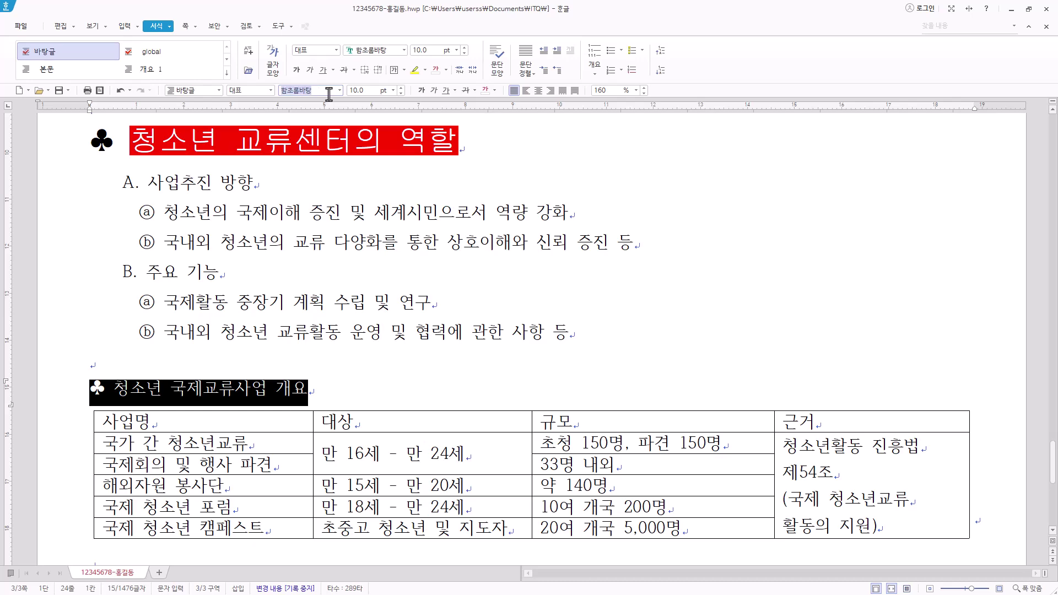
type("굴림")
key("Return")
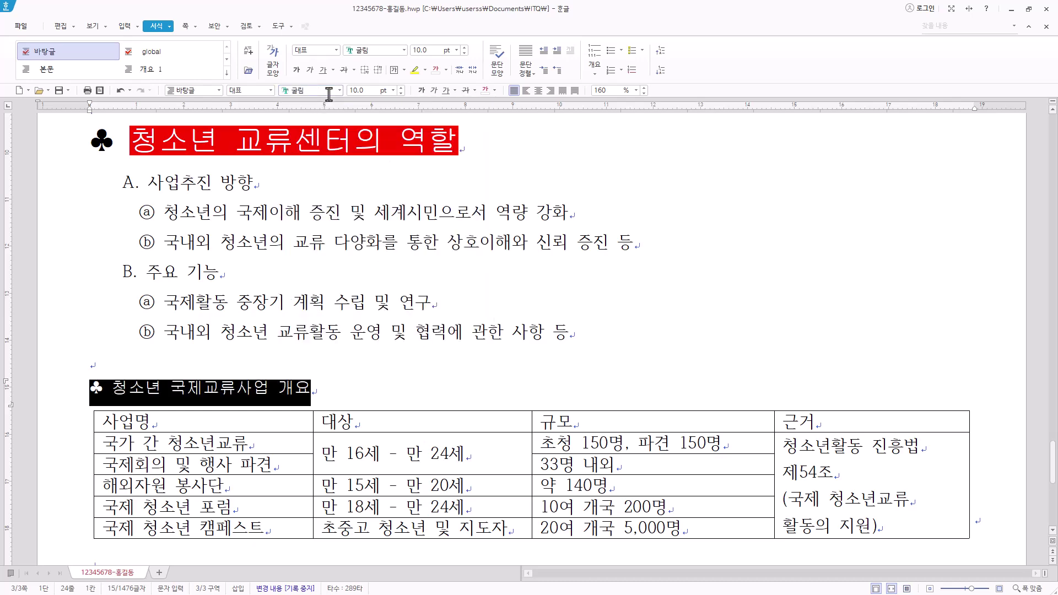
left_click(393, 90)
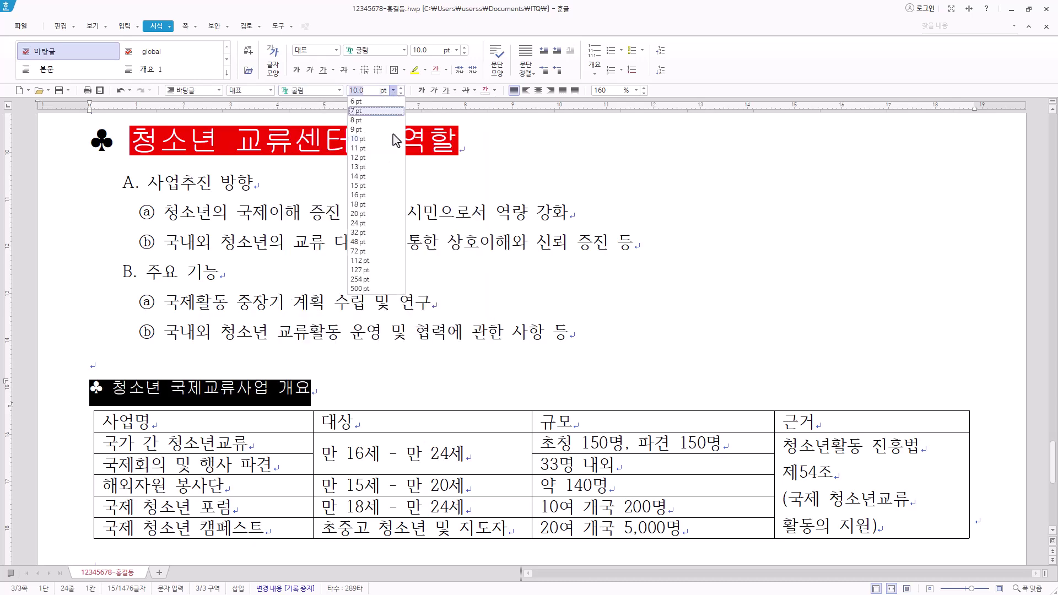
left_click(389, 212)
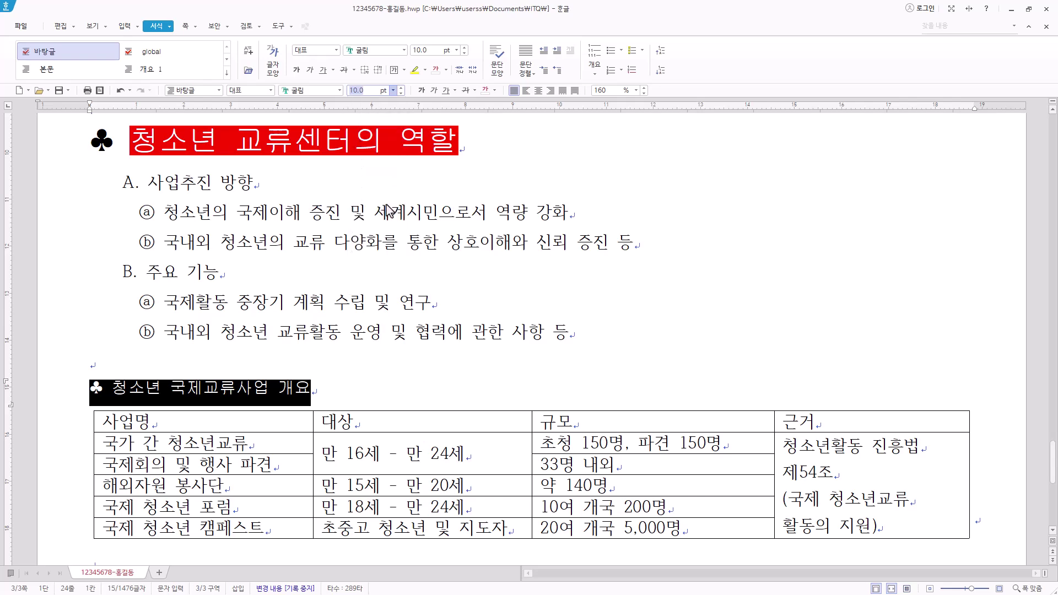
Step: Italicize the heading text 청소년 국제교류사업 개요, leaving out its ♣ symbol
left_click(188, 394)
left_click_drag(131, 394, 475, 403)
scroll(475, 403, "down", 3)
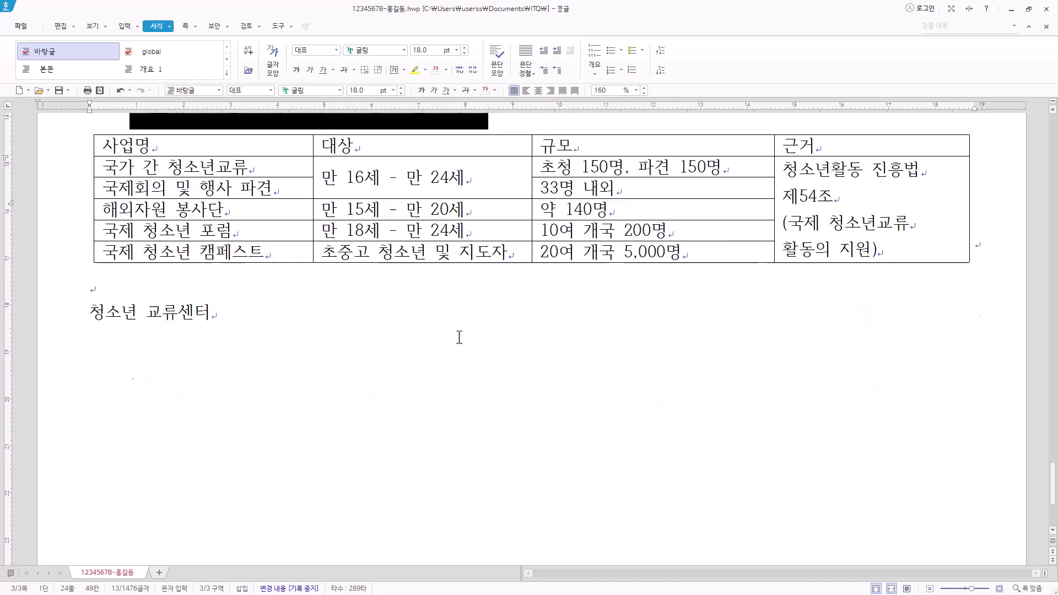
scroll(475, 403, "up", 1)
left_click(434, 90)
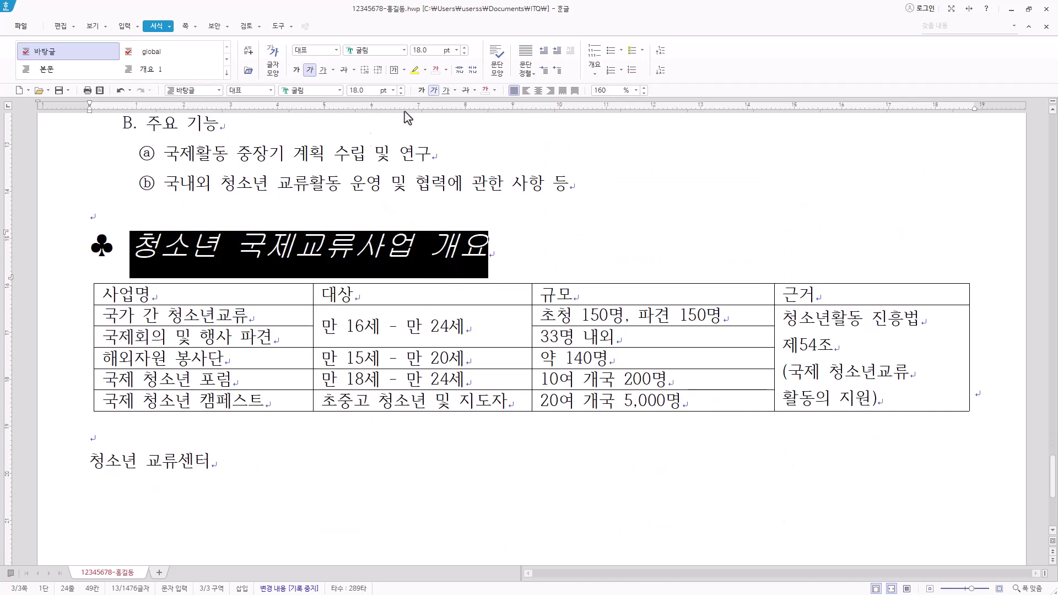
left_click(233, 209)
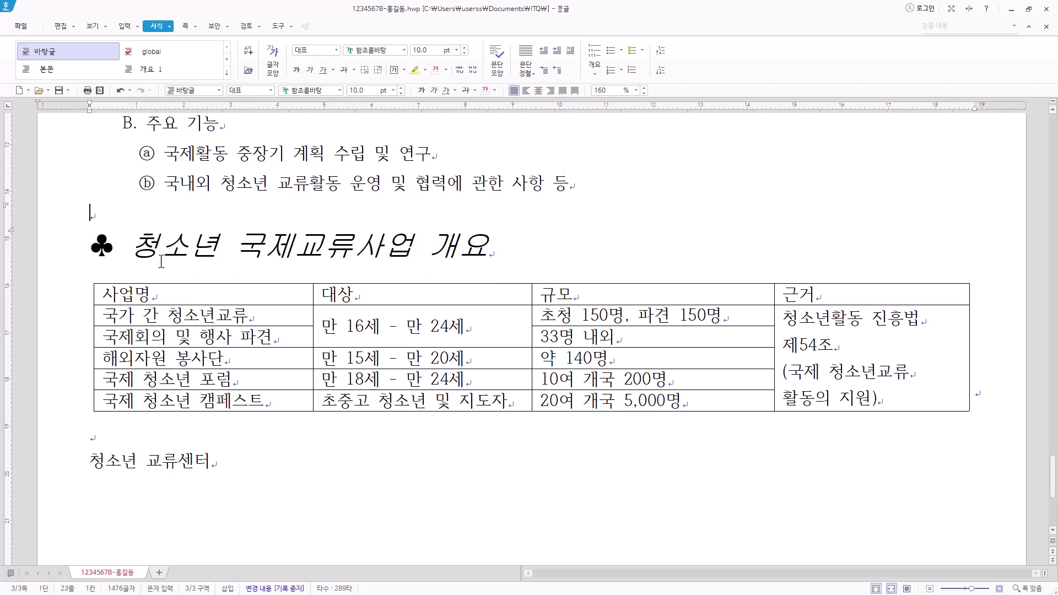
Step: Add open-circle emphasis marks above the word 청소년 in the heading 청소년 국제교류사업 개요
left_click_drag(138, 245, 208, 252)
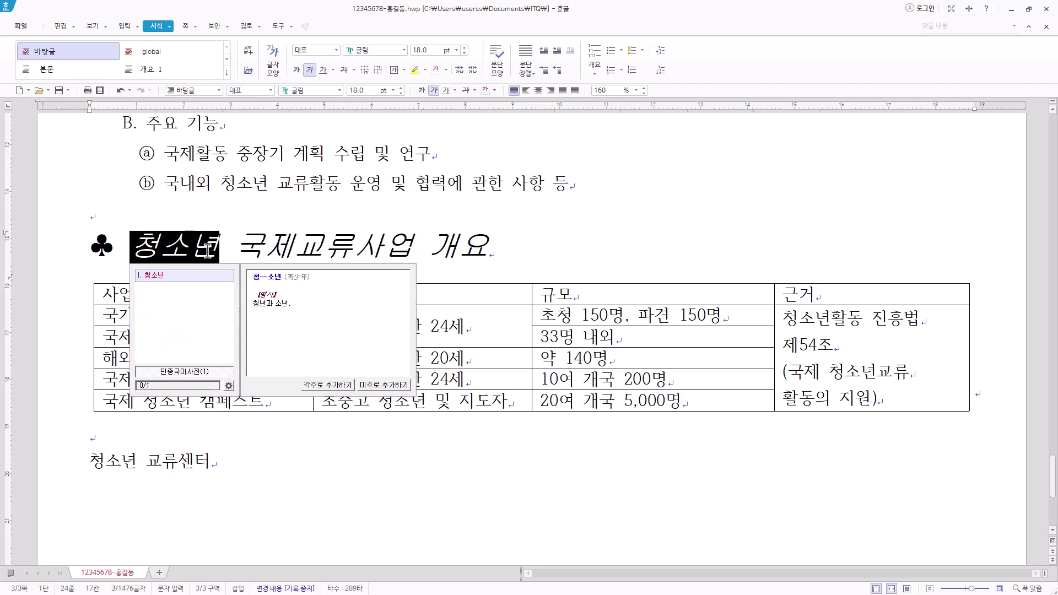
right_click(208, 253)
left_click(263, 308)
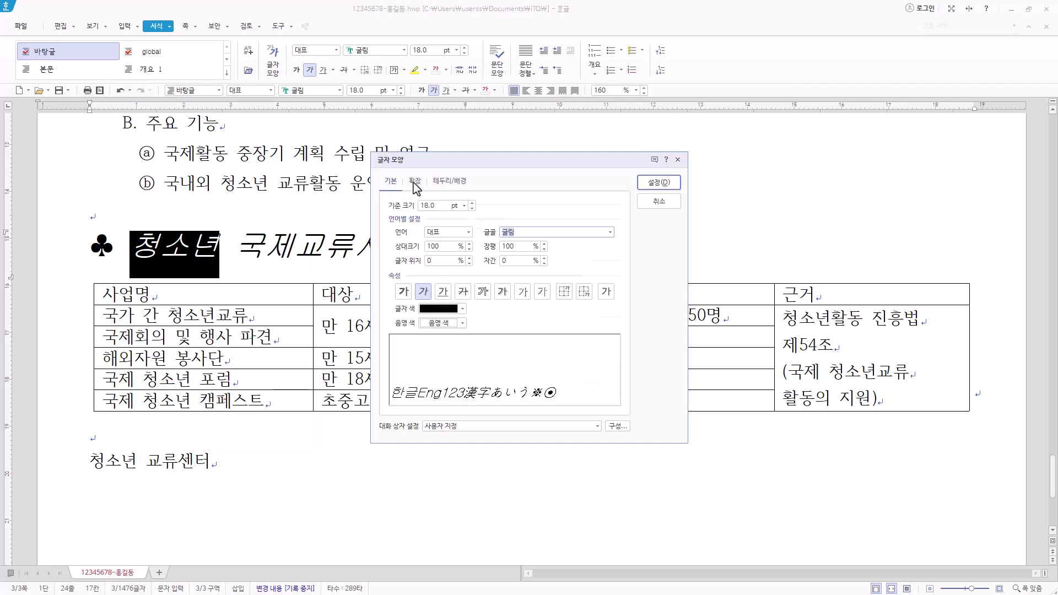
left_click(415, 183)
left_click(461, 345)
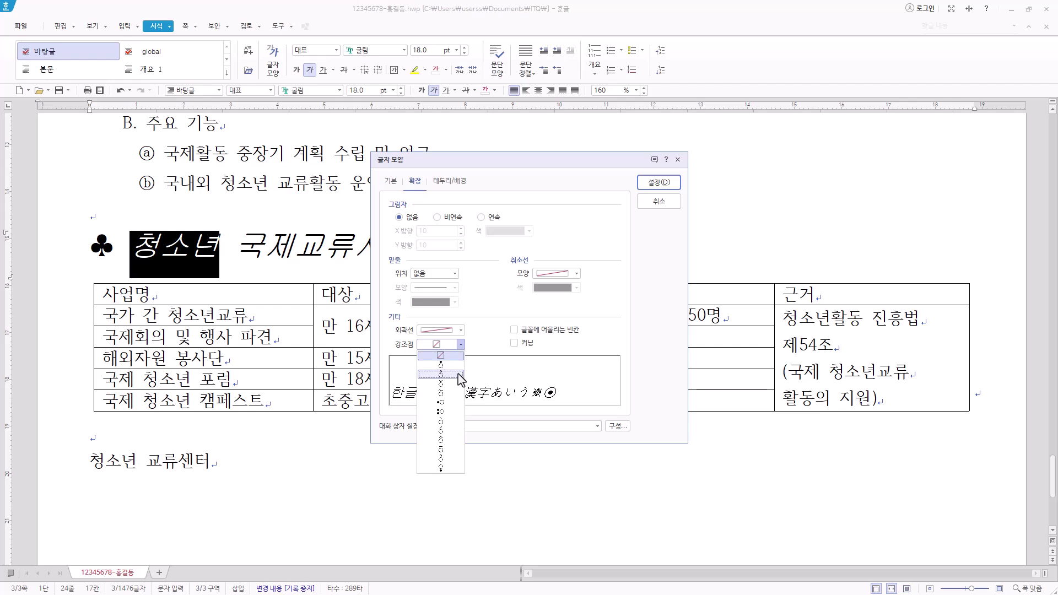
left_click(458, 378)
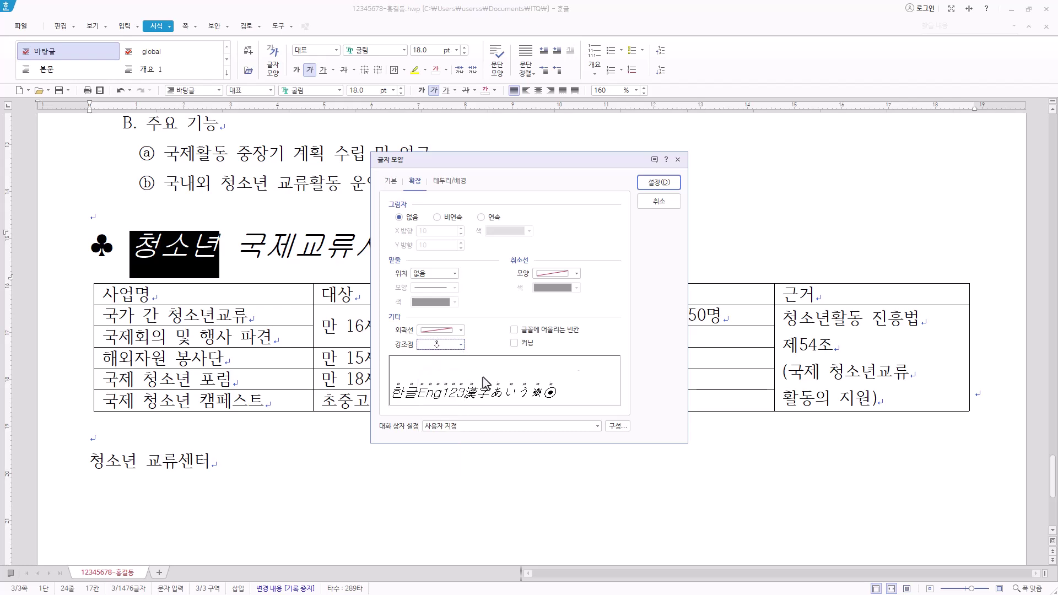
left_click(673, 181)
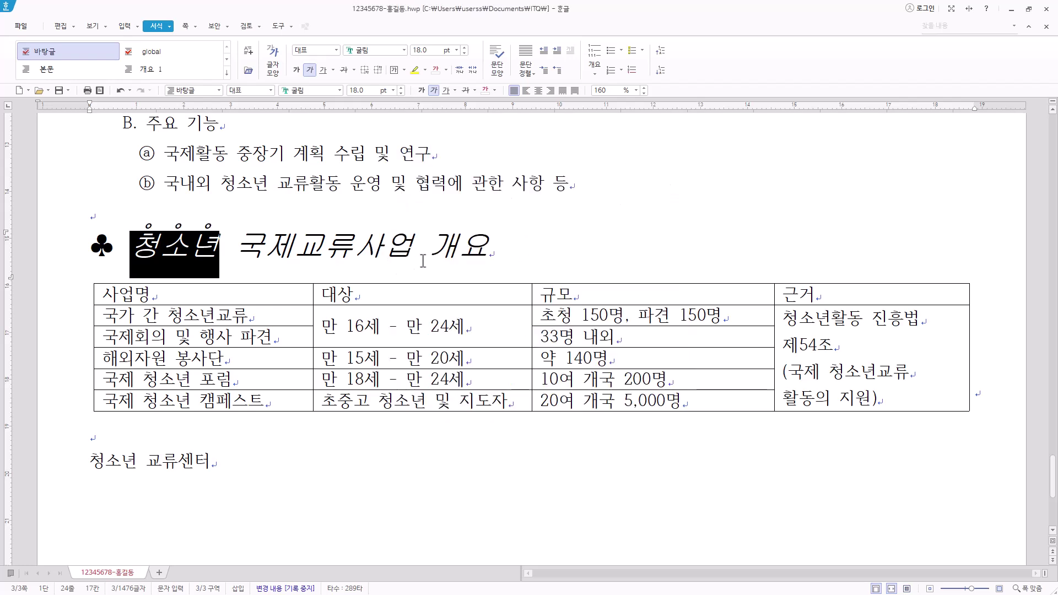
Step: Add open-circle emphasis marks above the word 개요 in the same heading
double_click(434, 255)
right_click(476, 251)
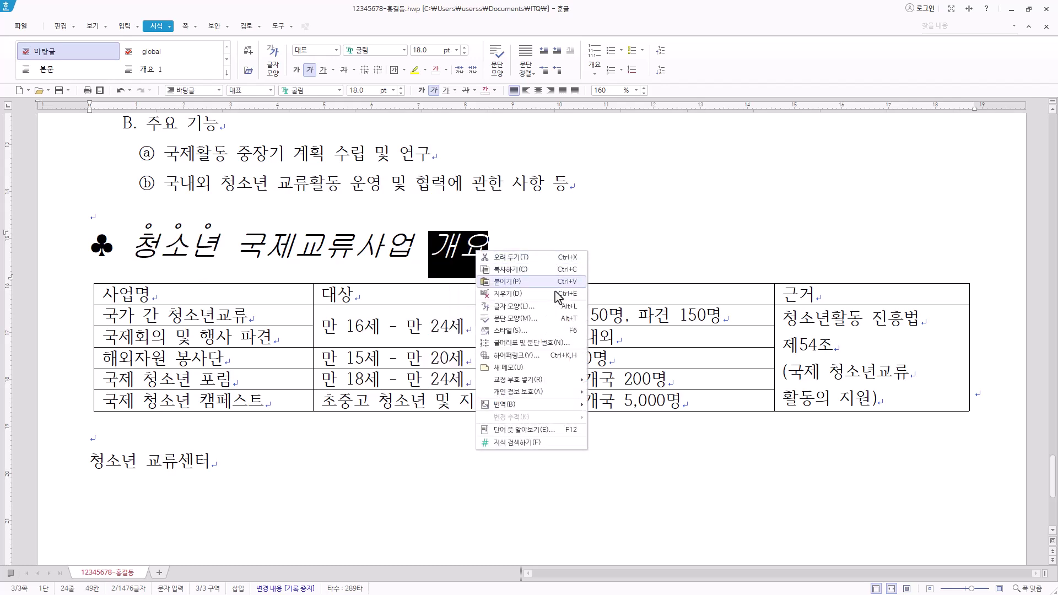
left_click(548, 314)
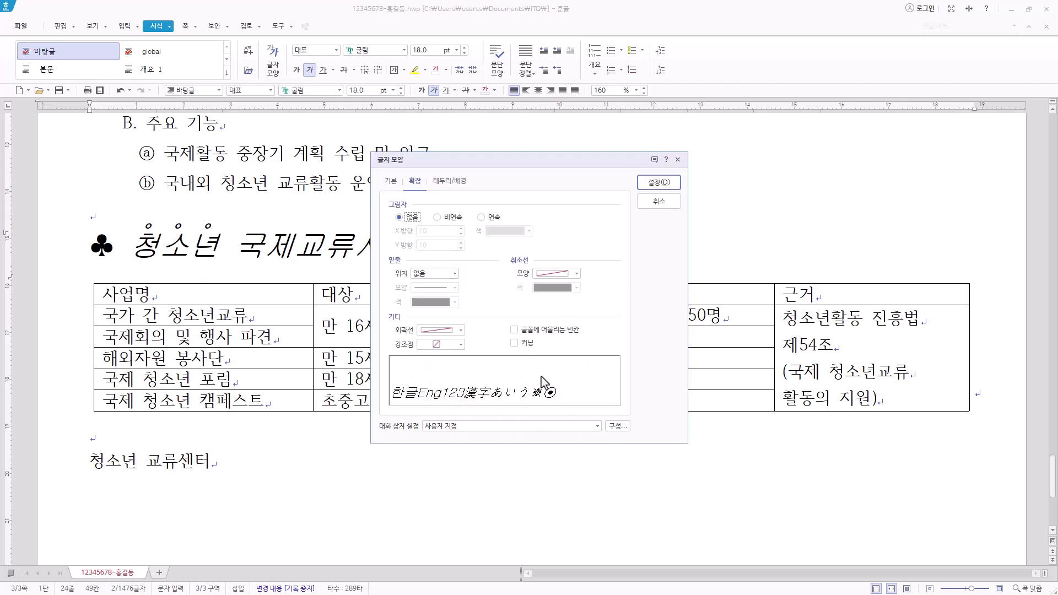
left_click(461, 345)
left_click(447, 374)
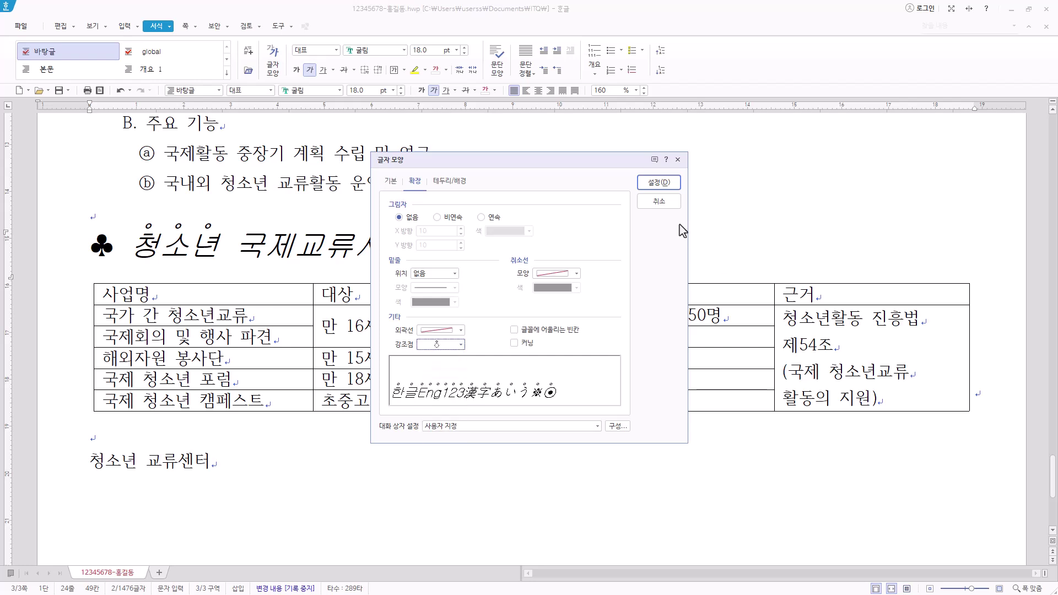
left_click(664, 182)
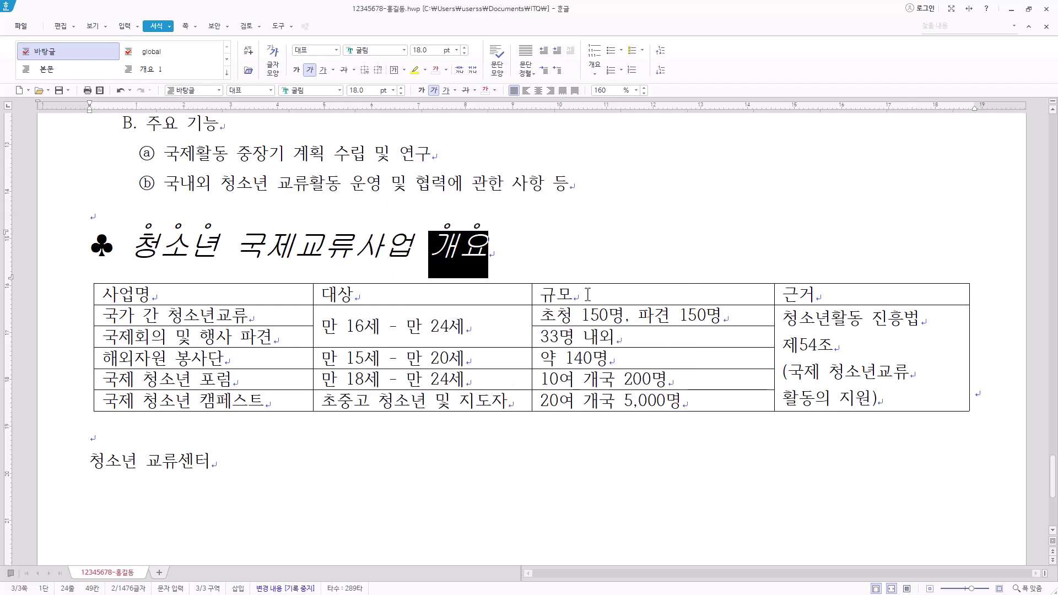
Step: Set the text of all table cells to the 돋움 font and centre it
left_click_drag(202, 294, 827, 398)
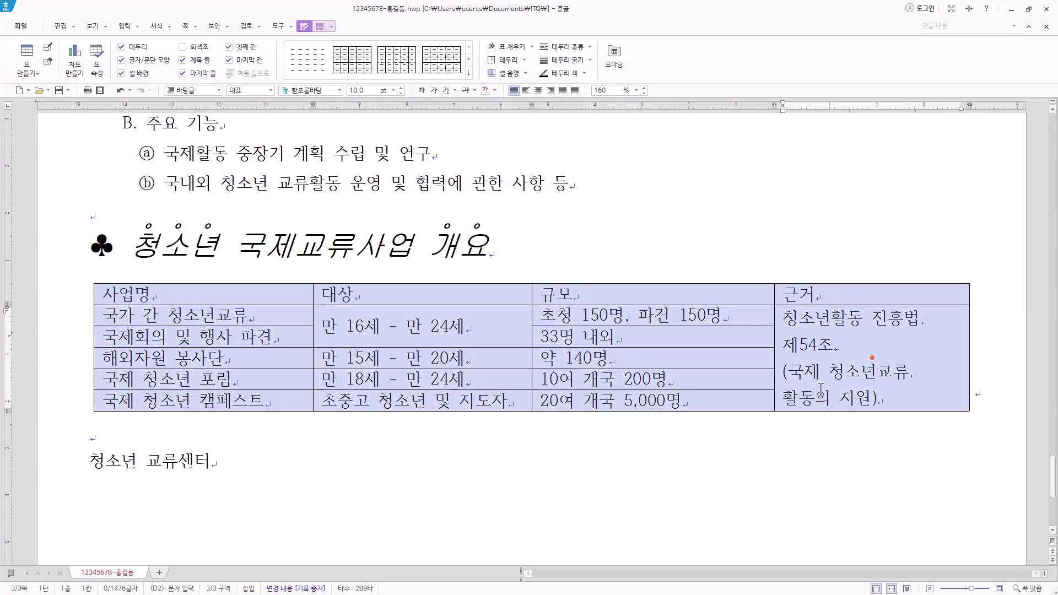
left_click(309, 90)
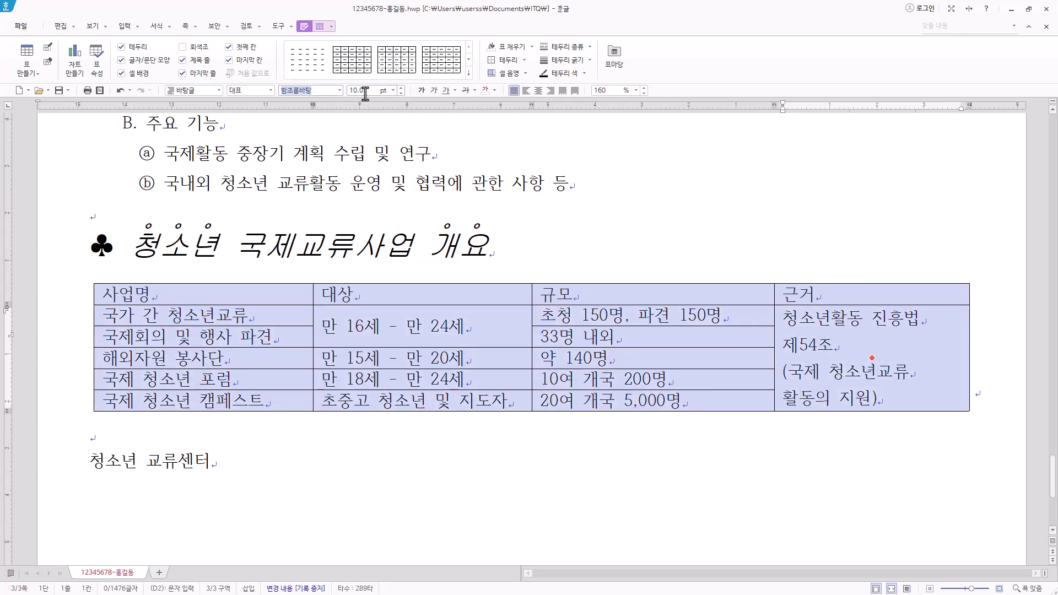
type("돋움")
key("Return")
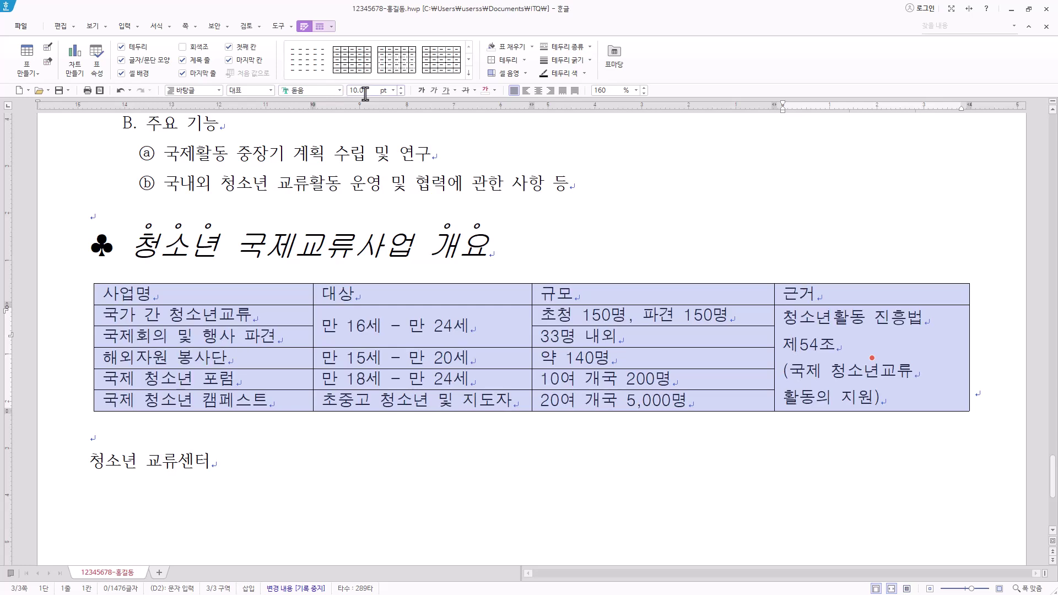
left_click(538, 91)
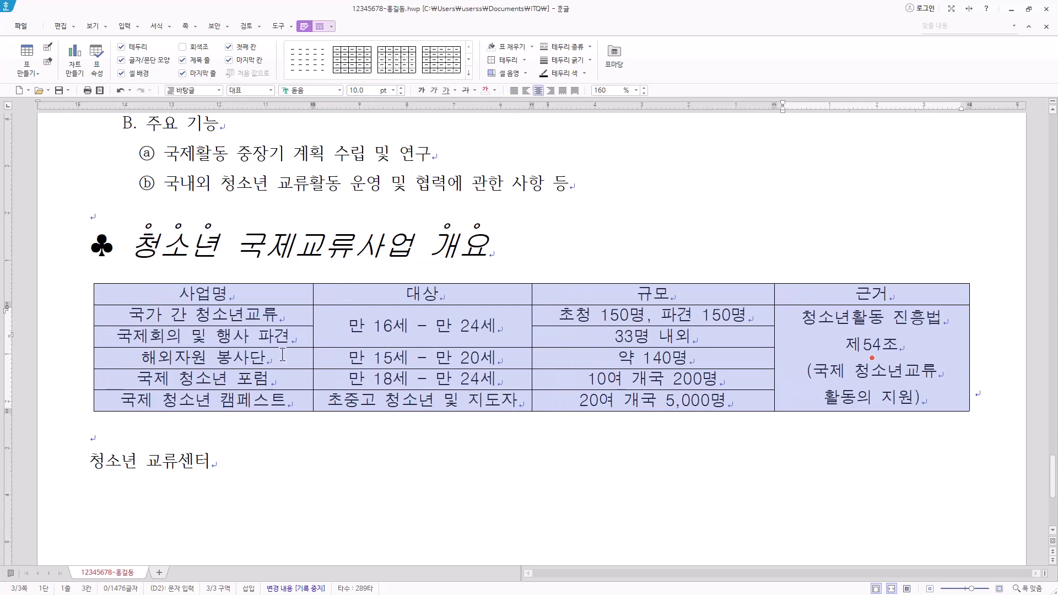
left_click(814, 350)
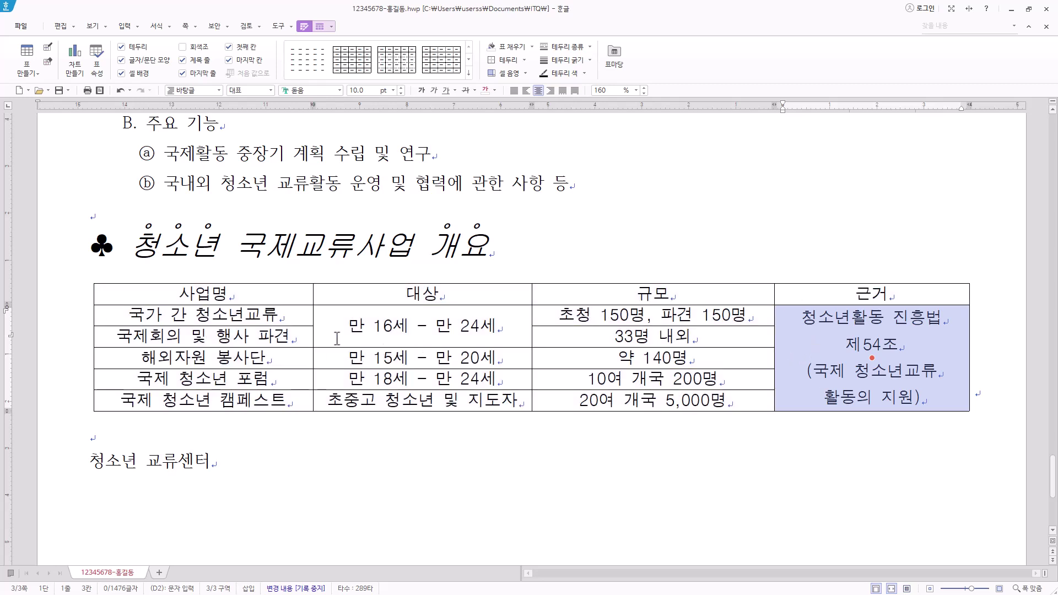
left_click(268, 338)
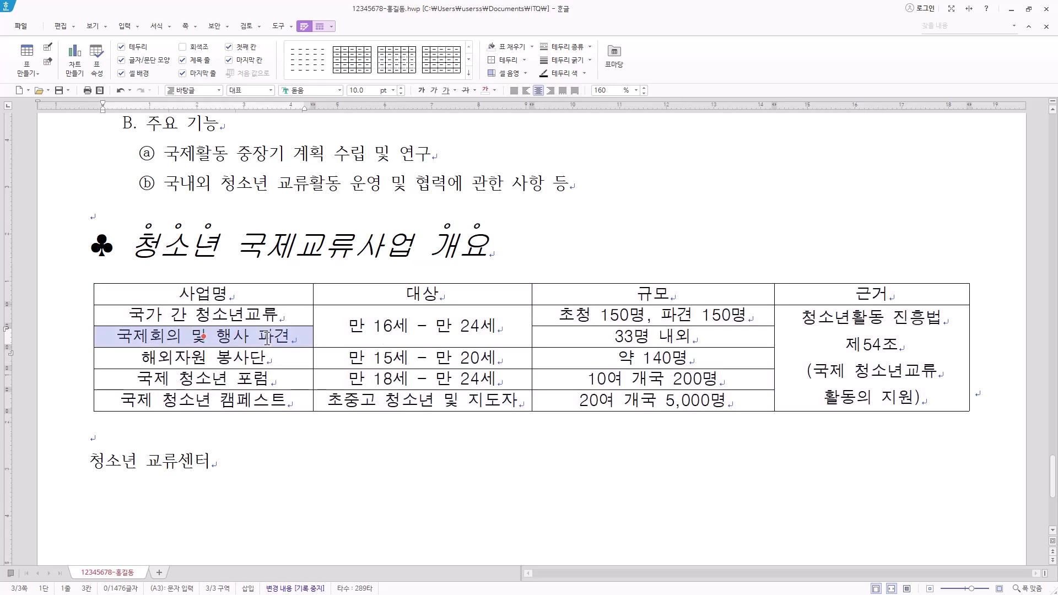
left_click(381, 337)
left_click(622, 339)
left_click_drag(754, 295, 758, 407)
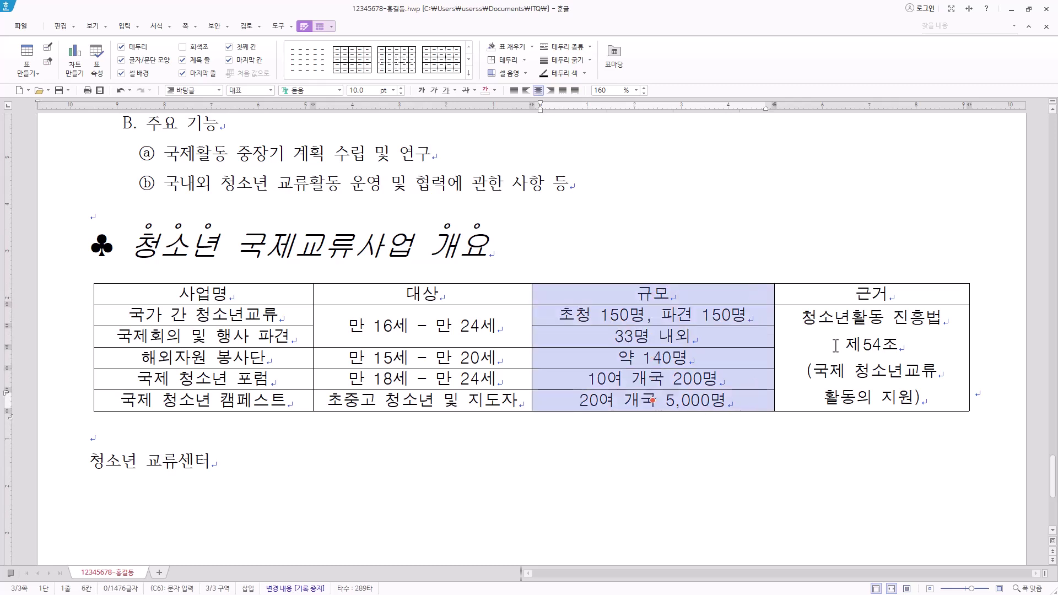
left_click(872, 358)
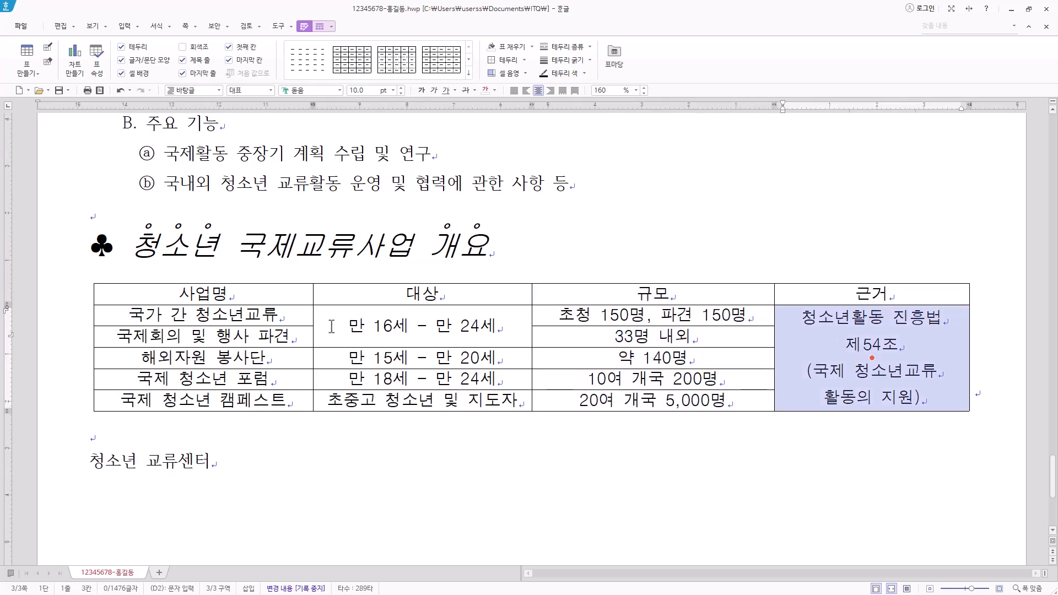
key("Escape")
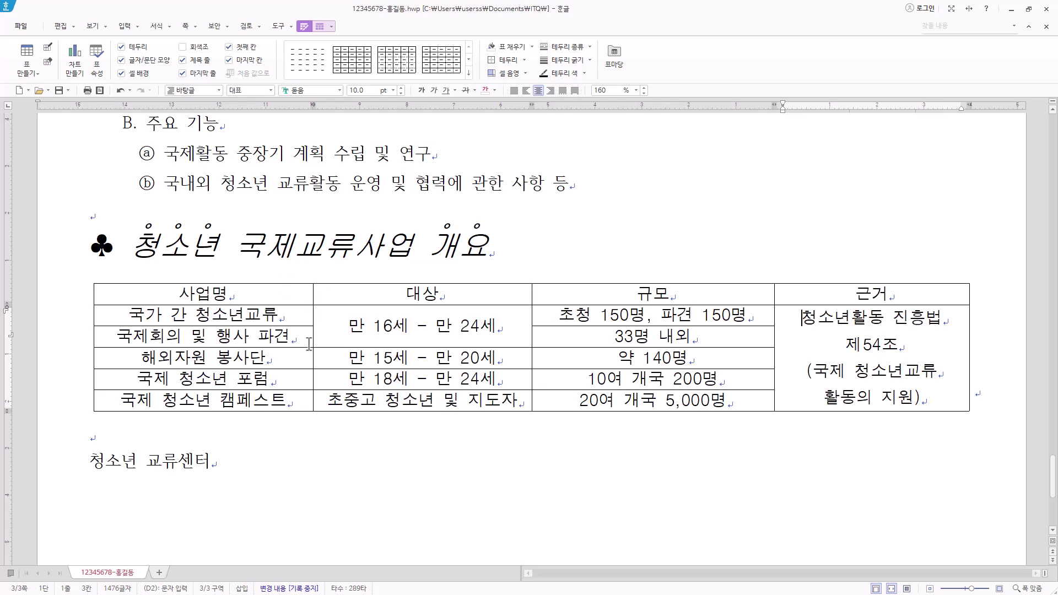
left_click(800, 317)
left_click_drag(801, 317, 953, 392)
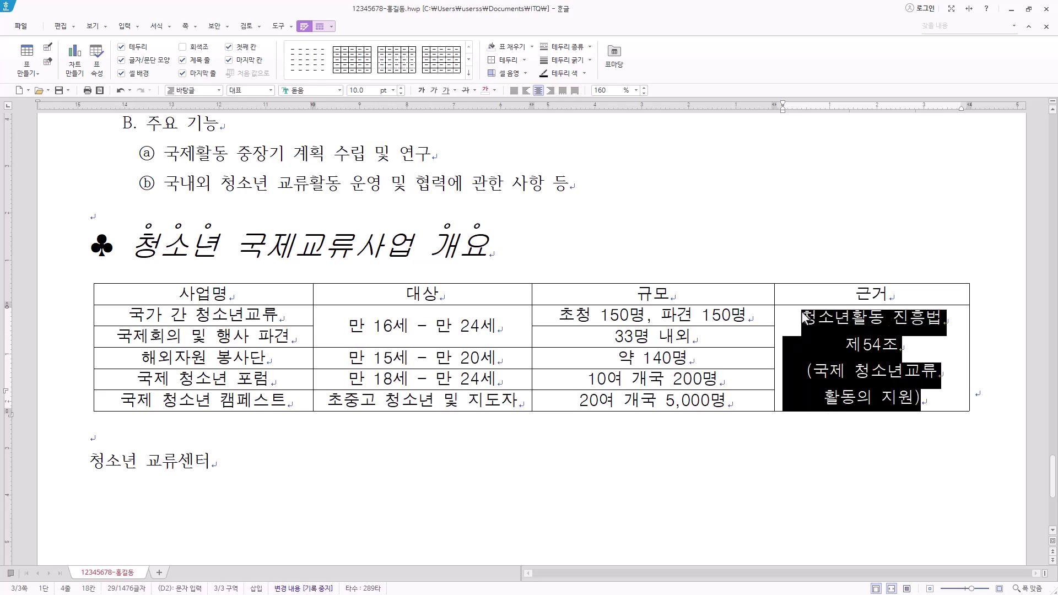
left_click(886, 319)
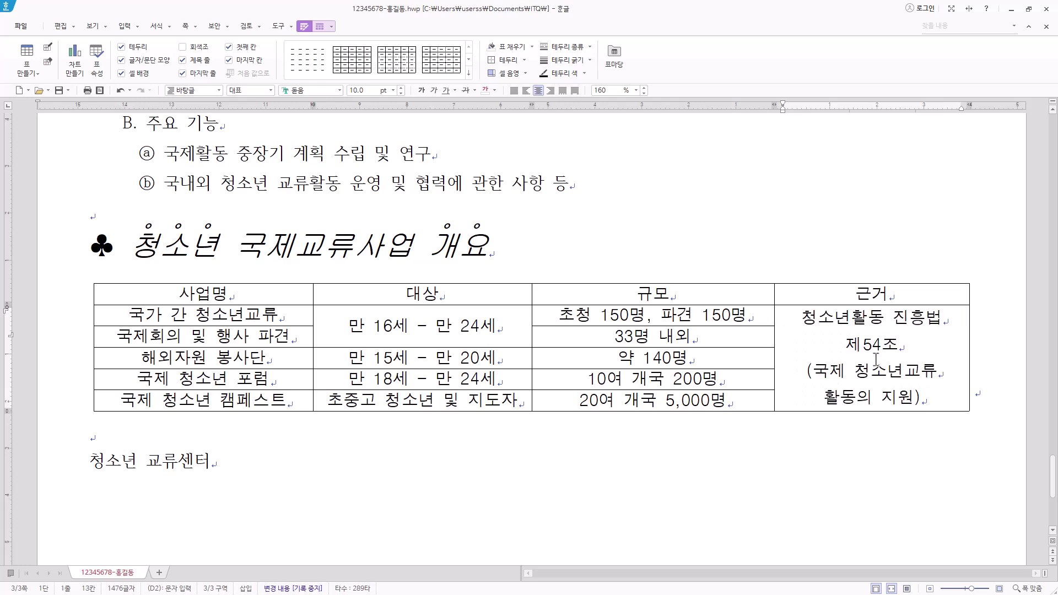
Step: Increase the height of all table rows evenly, then reduce it by two increments to a moderately roomy height
left_click_drag(269, 291, 857, 433)
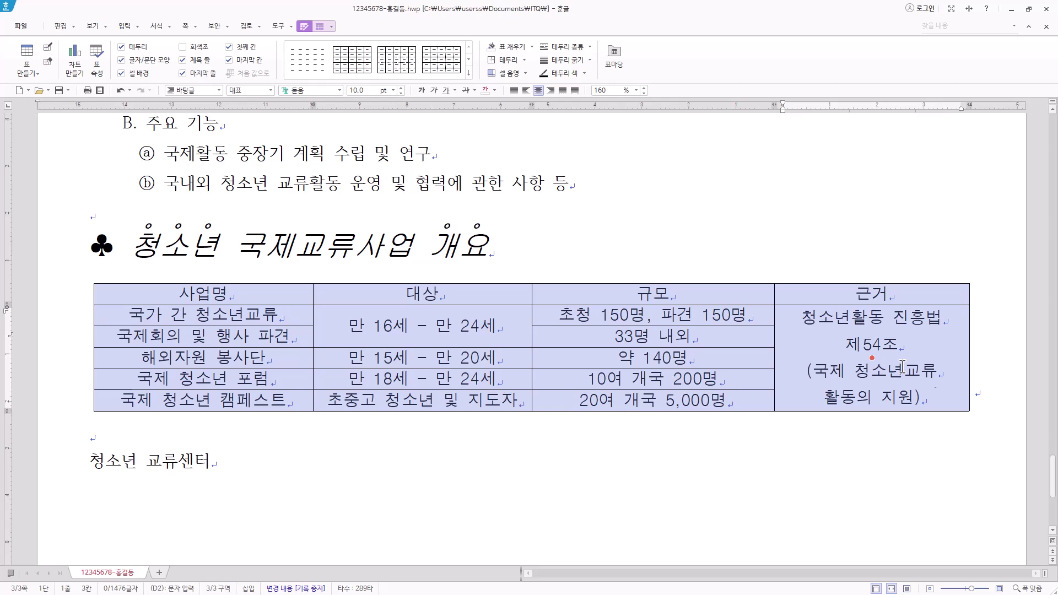
key("ctrl+Down")
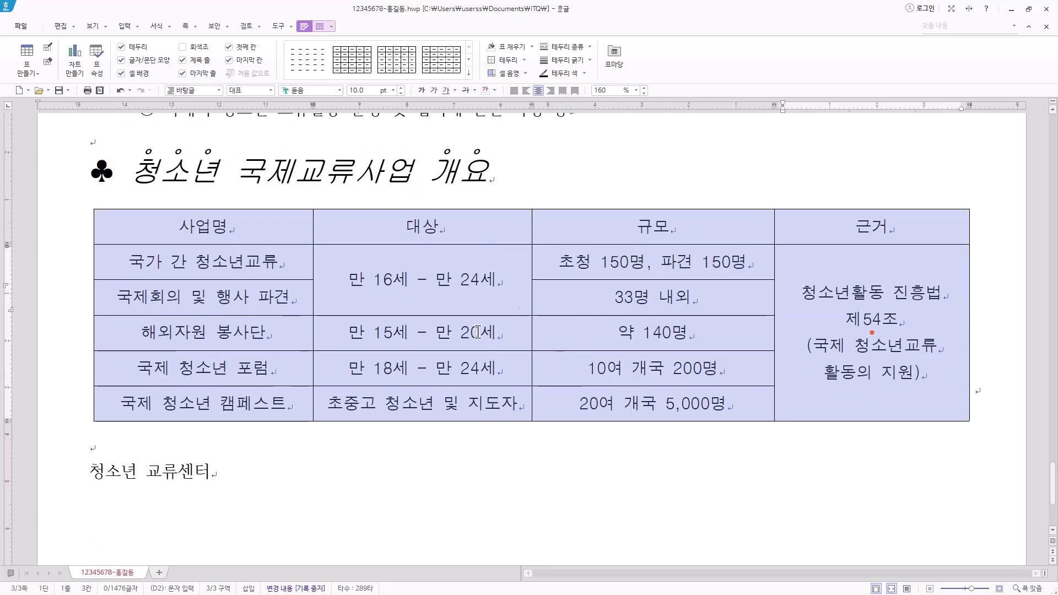
scroll(634, 360, "down", 3)
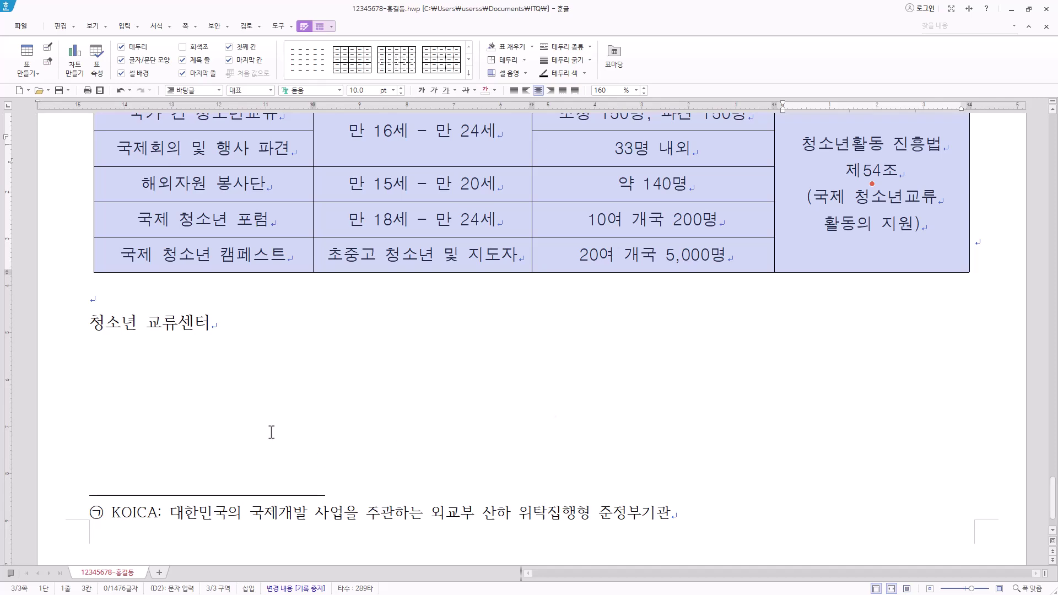
scroll(641, 448, "up", 3)
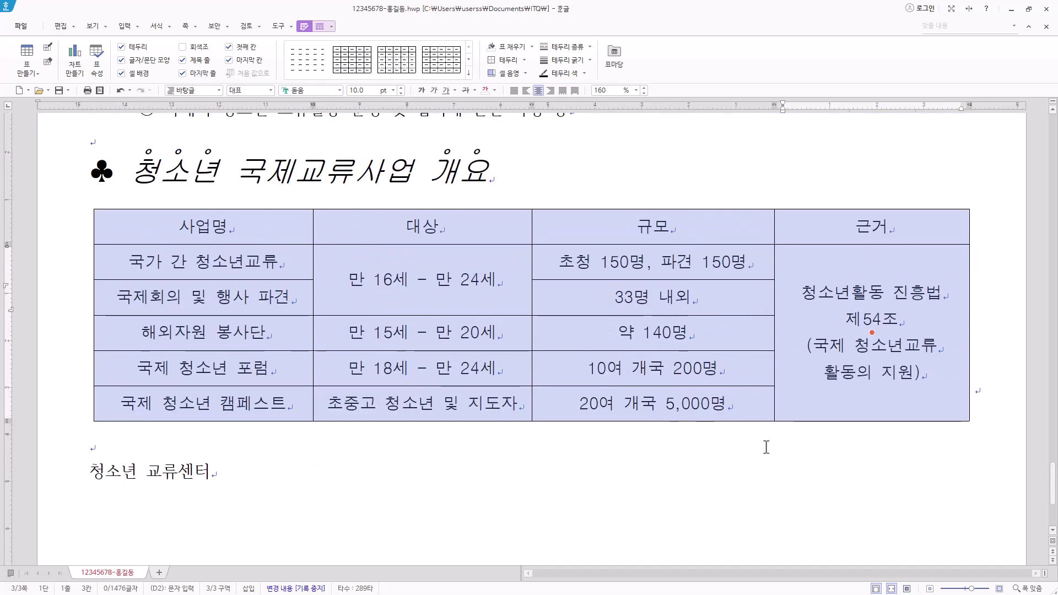
key("ctrl+Up")
key("ctrl+Up")
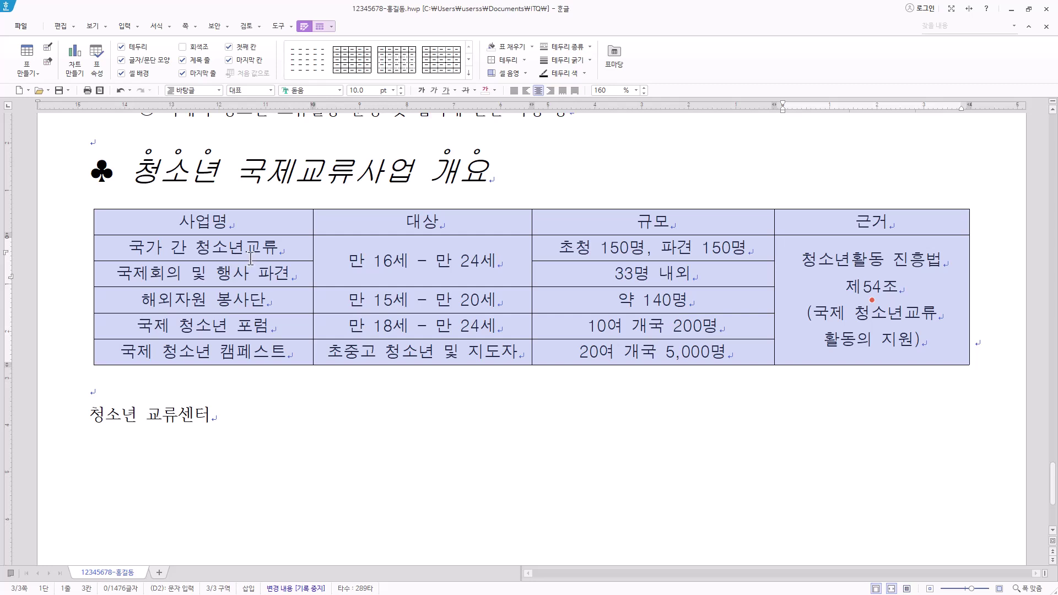
Step: In the cell border settings for the whole table, set the top and bottom outer borders to a double line
key("l")
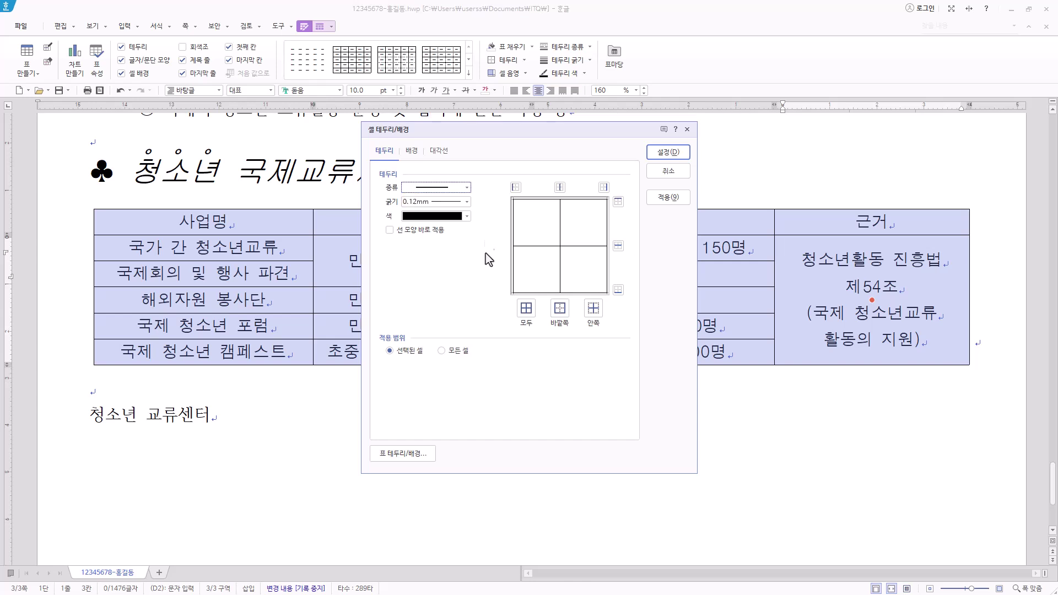
left_click(468, 189)
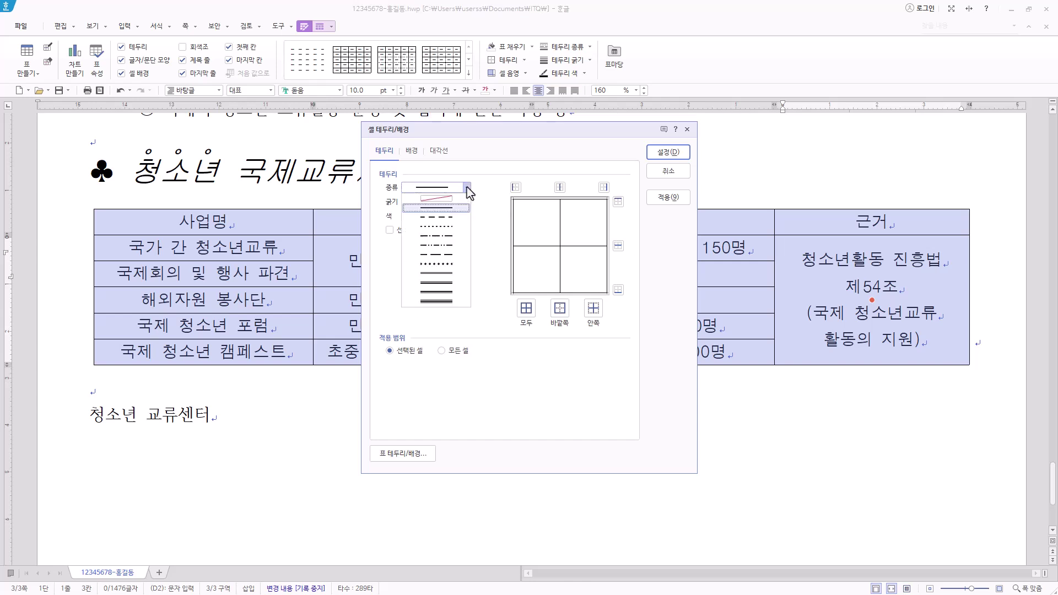
left_click(446, 274)
left_click(619, 202)
left_click(619, 290)
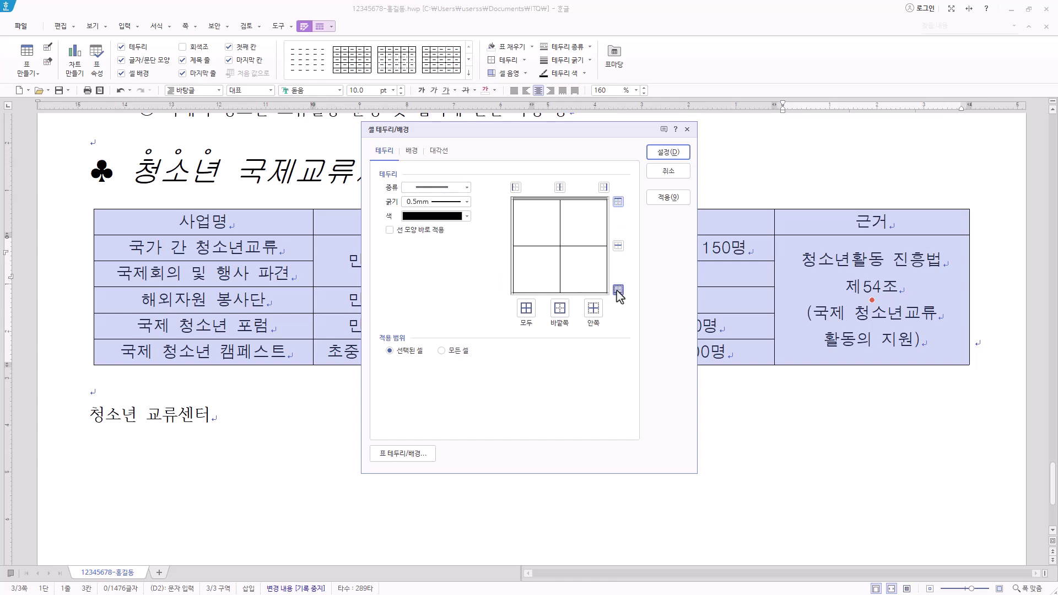
Step: Set the table's left and right outer borders to no line and apply the border settings
left_click(455, 188)
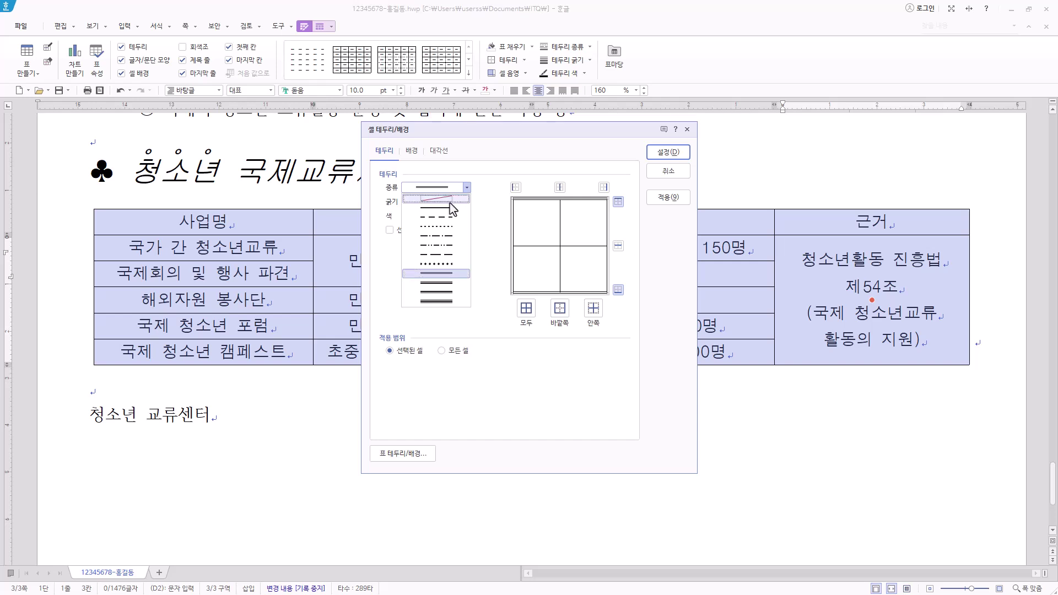
left_click(450, 199)
left_click(516, 188)
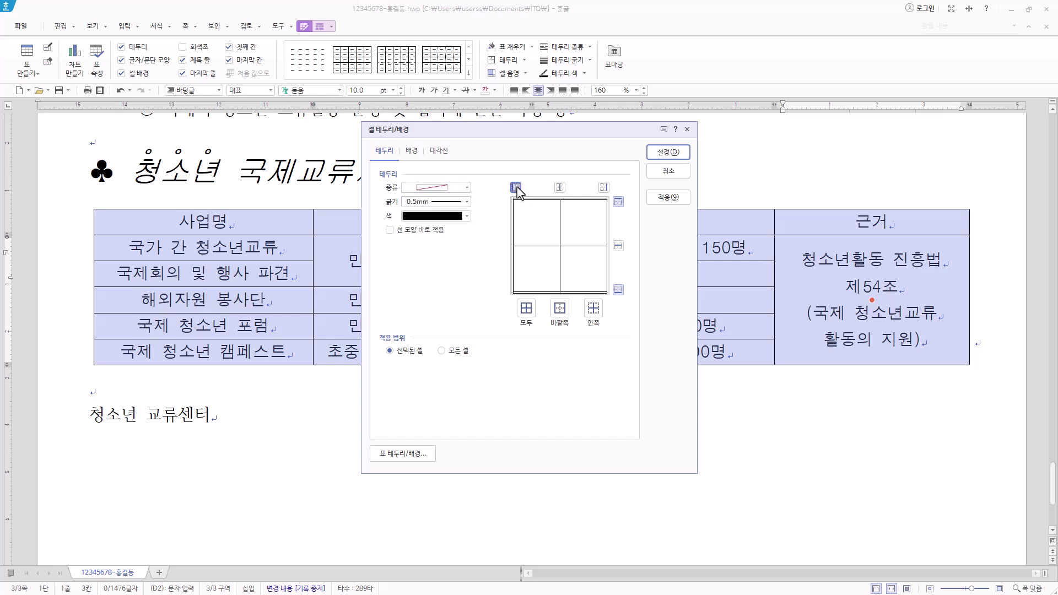
left_click(604, 187)
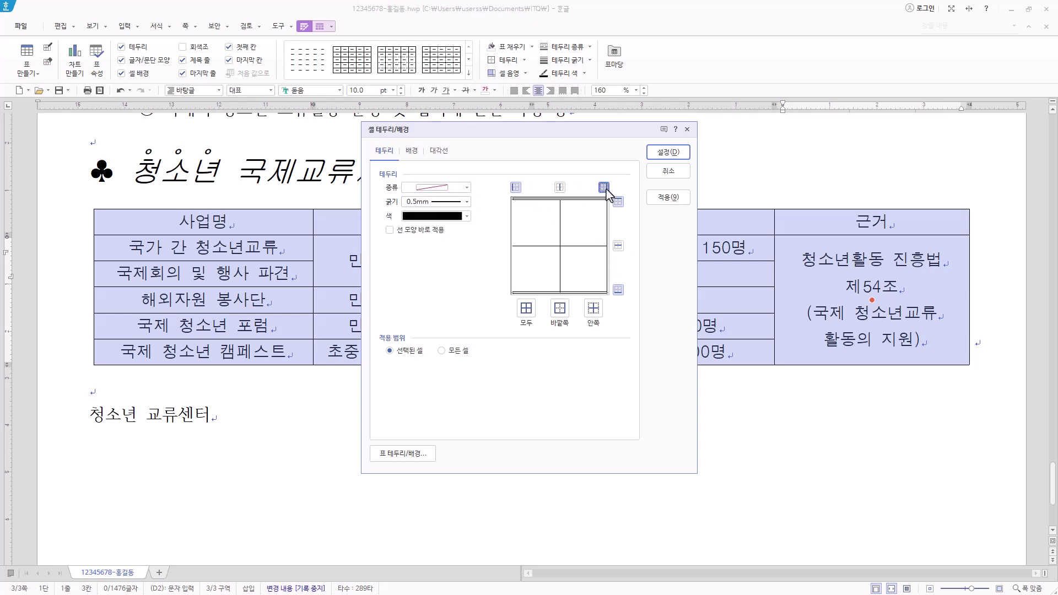
left_click(675, 155)
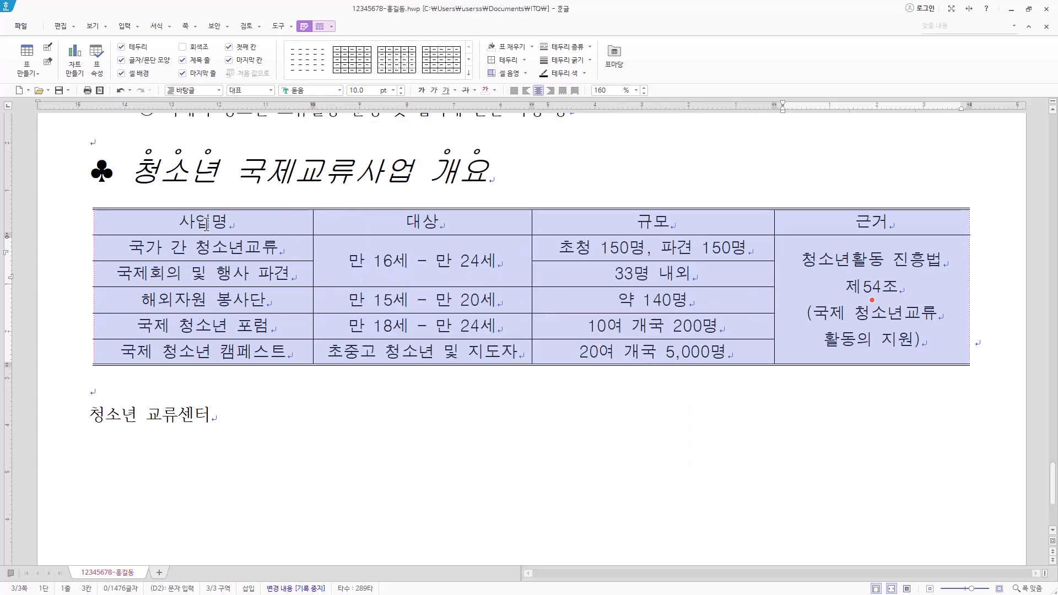
Step: Set the bottom border of the table's header row, 사업명 through 근거, to a double line
key("Escape")
key("Up")
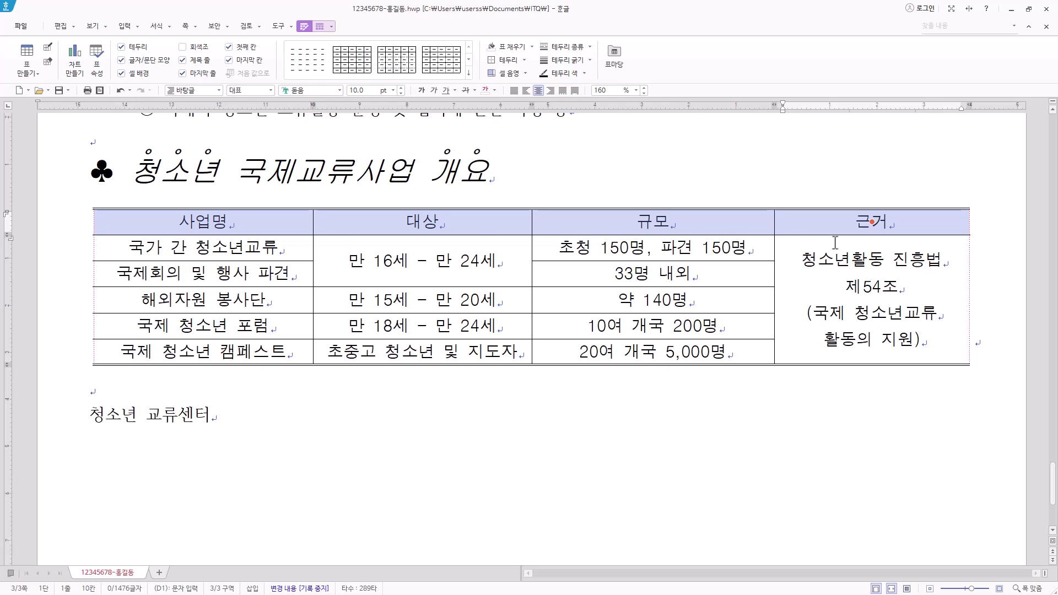
key("l")
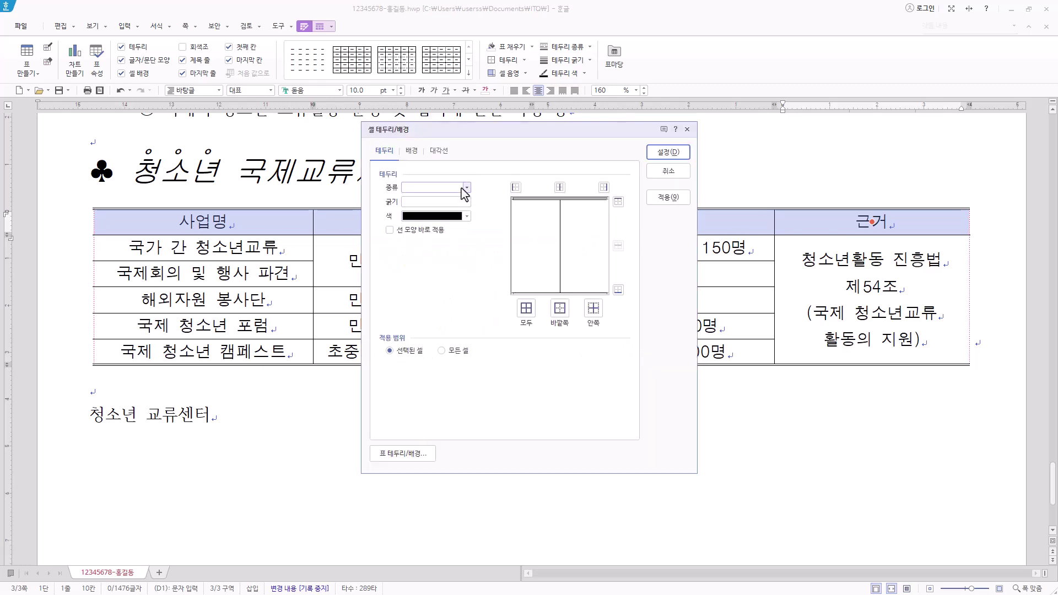
left_click(463, 189)
left_click(448, 274)
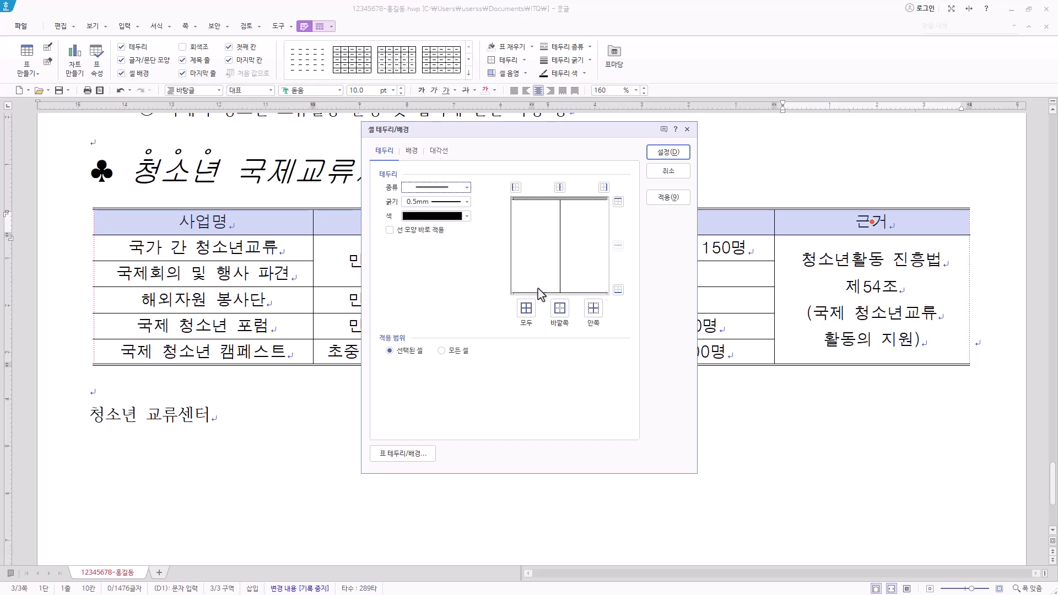
left_click(618, 290)
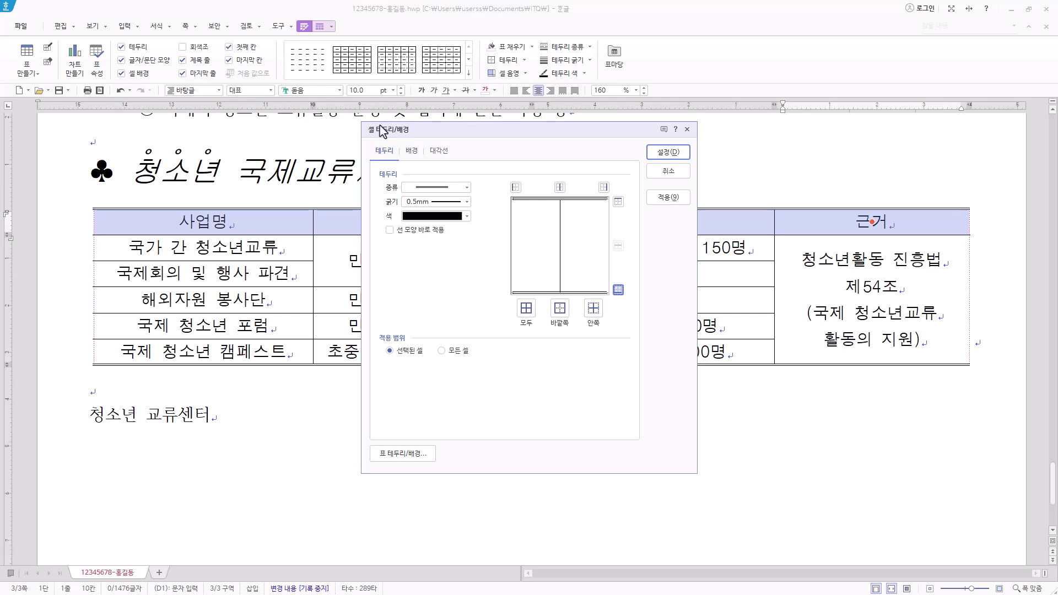
Step: Fill the header row with a 가로 gradient from white to yellow, apply it and deselect the row
left_click(410, 152)
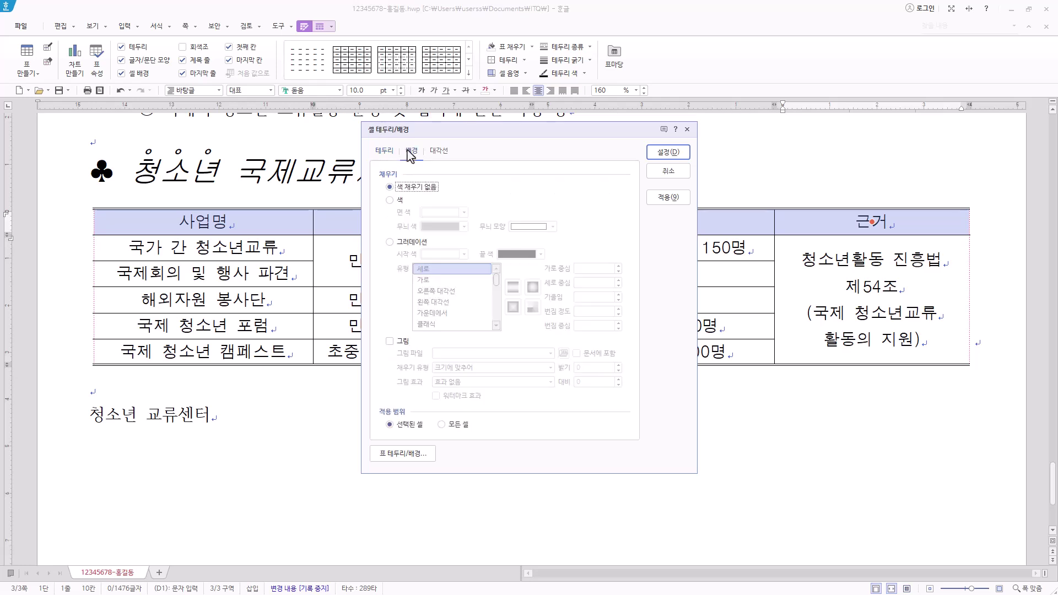
left_click(411, 245)
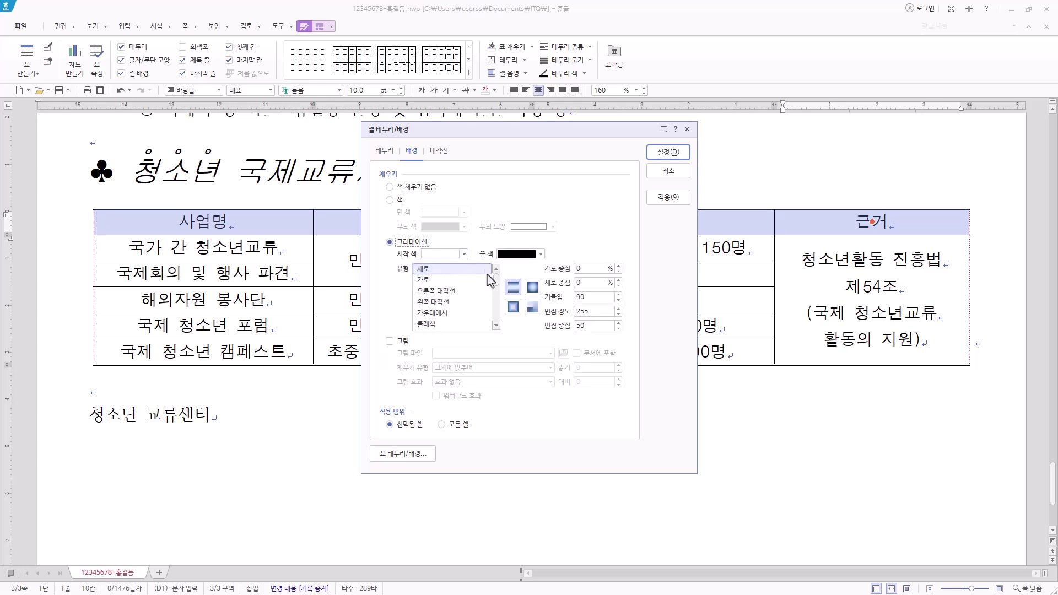
left_click(542, 254)
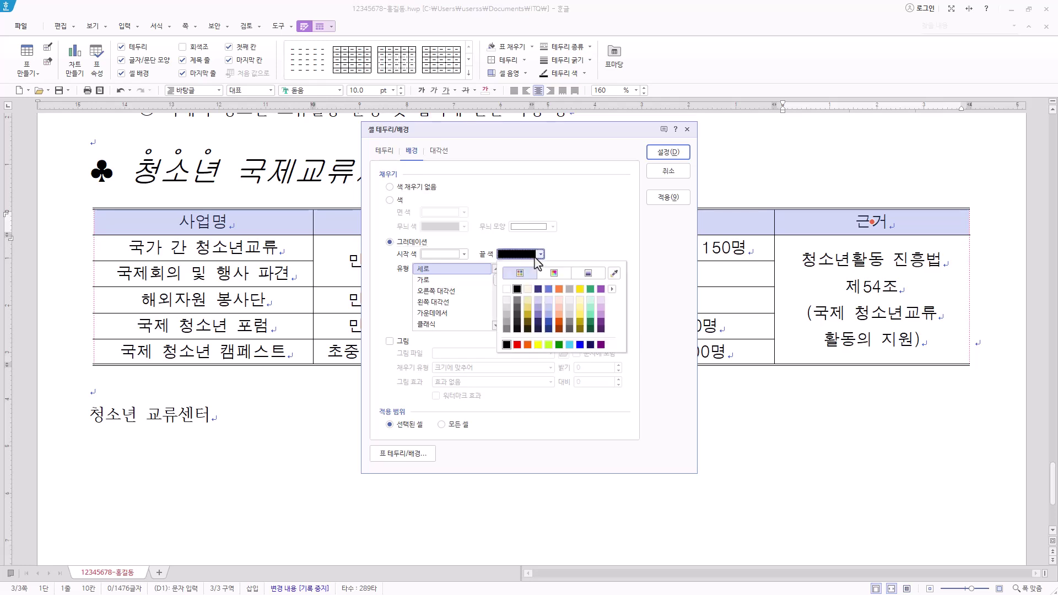
left_click(538, 345)
left_click(439, 280)
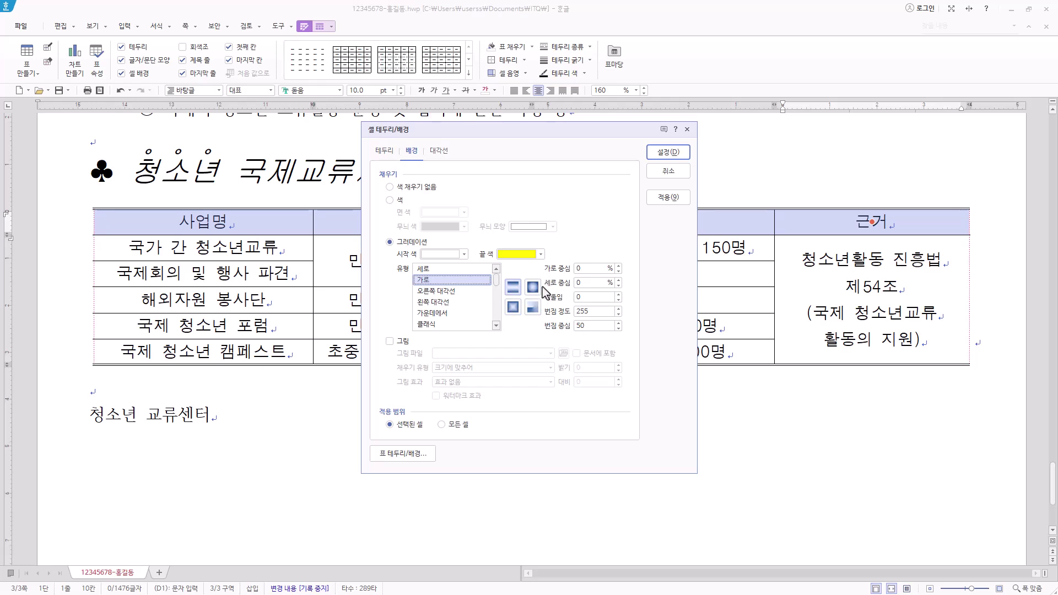
left_click(514, 287)
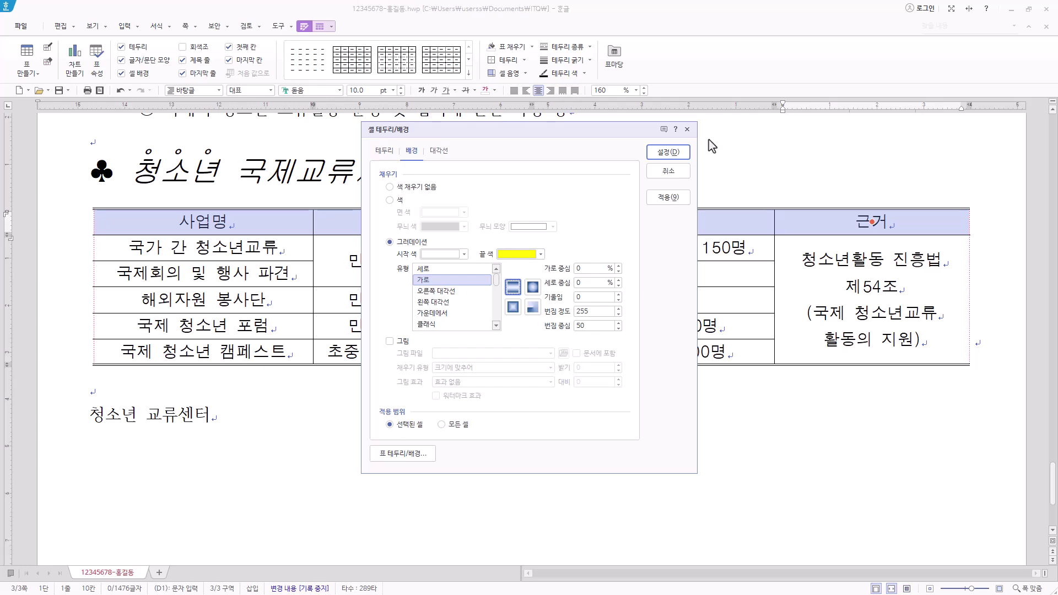
left_click(669, 153)
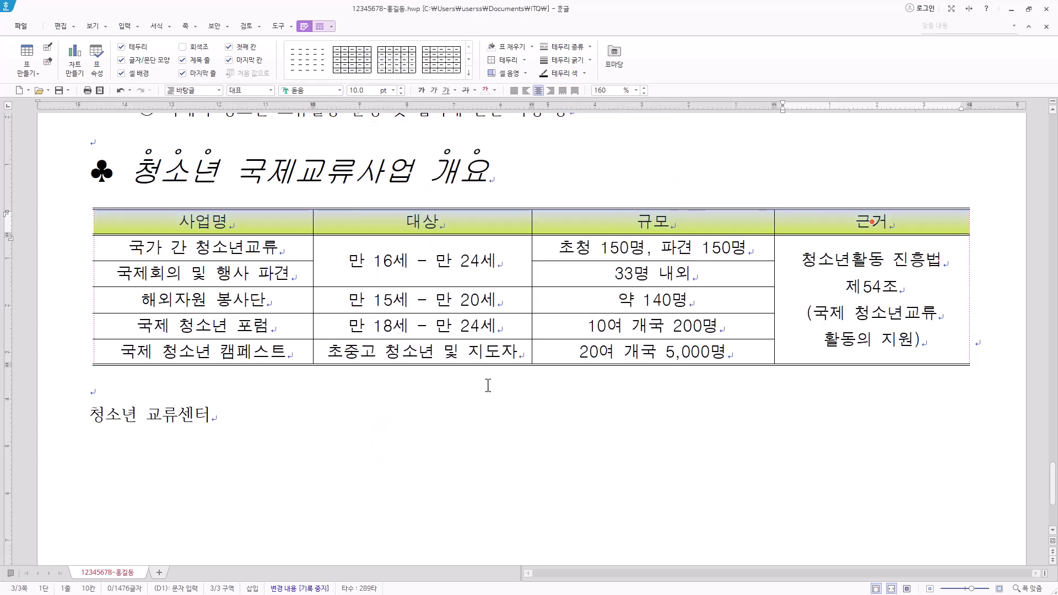
left_click(574, 357)
key("F5")
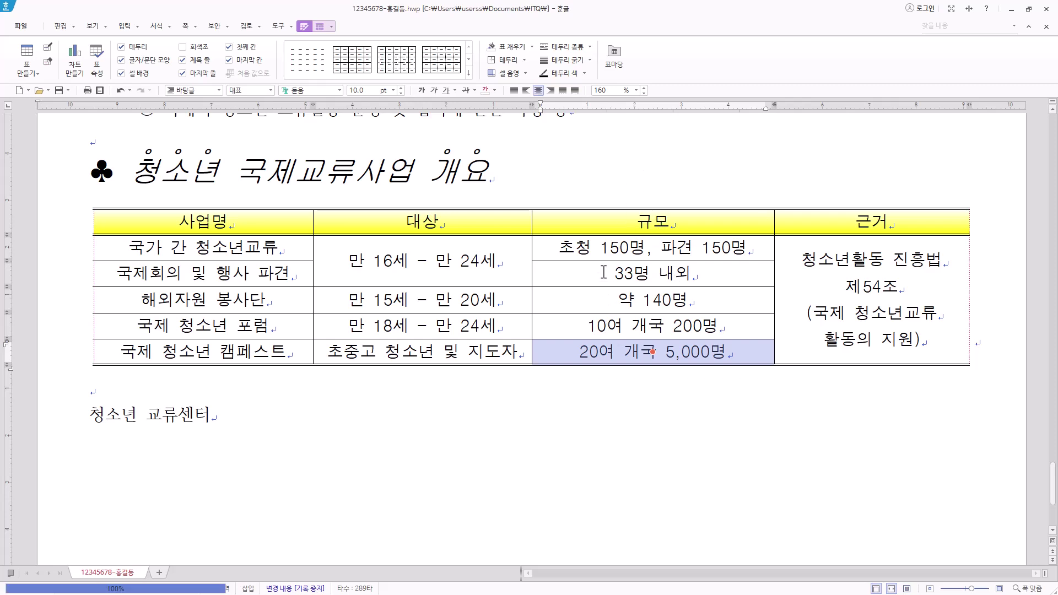
Step: Set the closing organization name 청소년 교류센터 to the 궁서 font at 24 pt in the character settings
left_click_drag(248, 421, 65, 419)
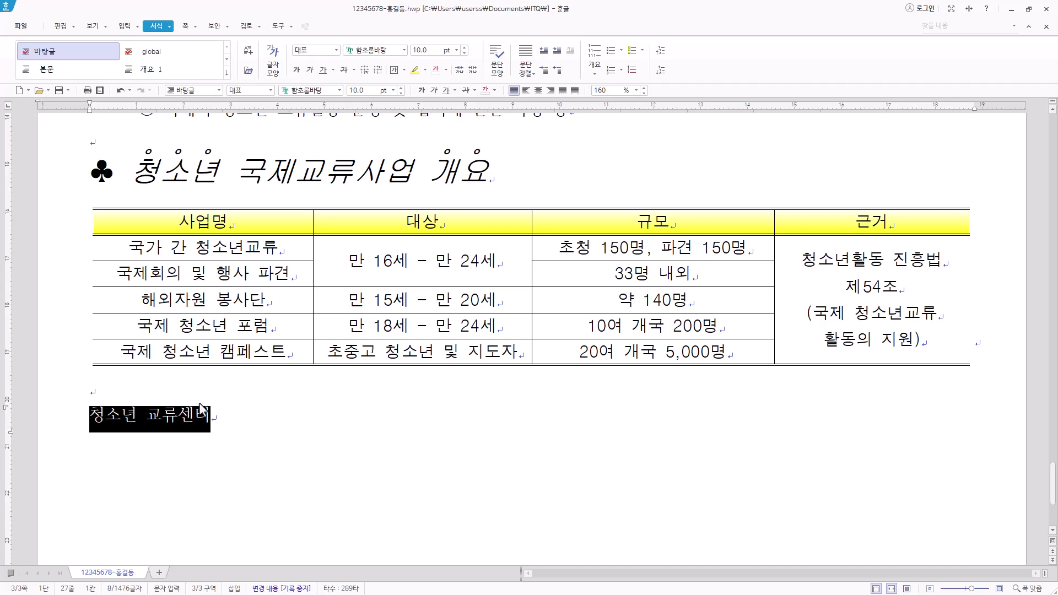
right_click(187, 425)
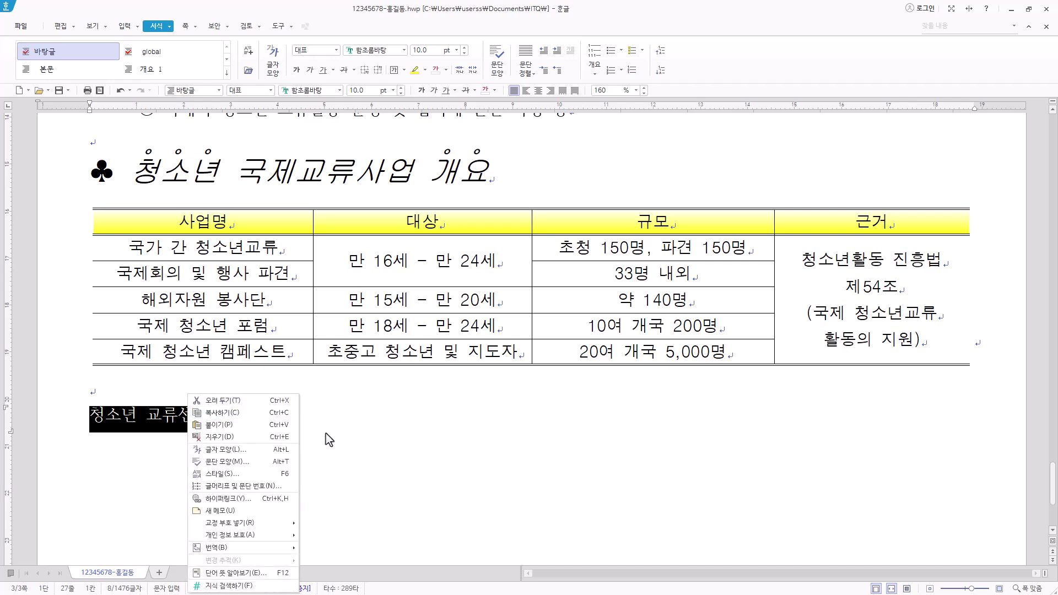
key("Return")
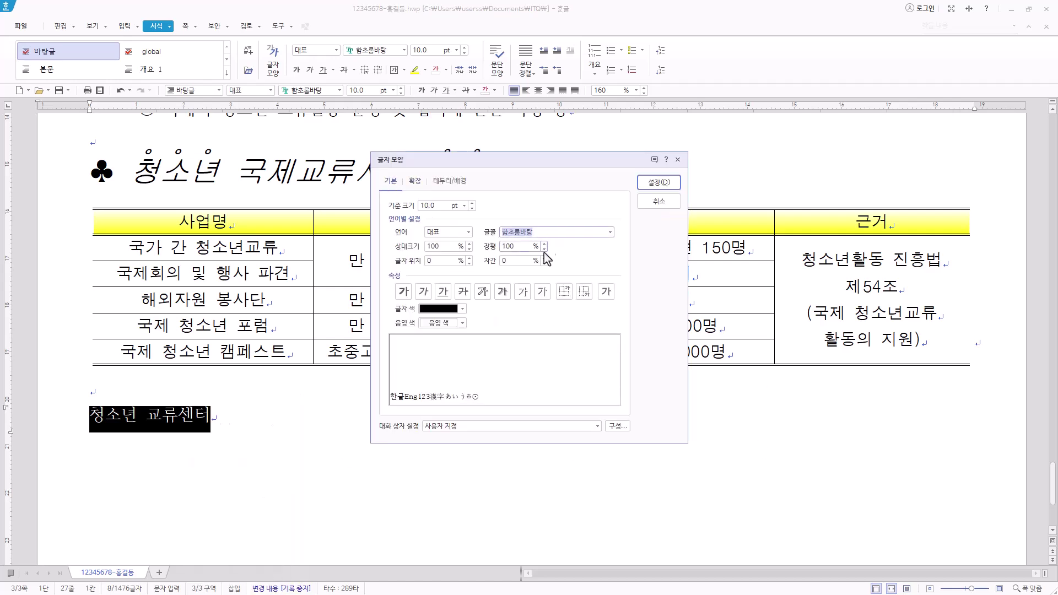
type("궁서")
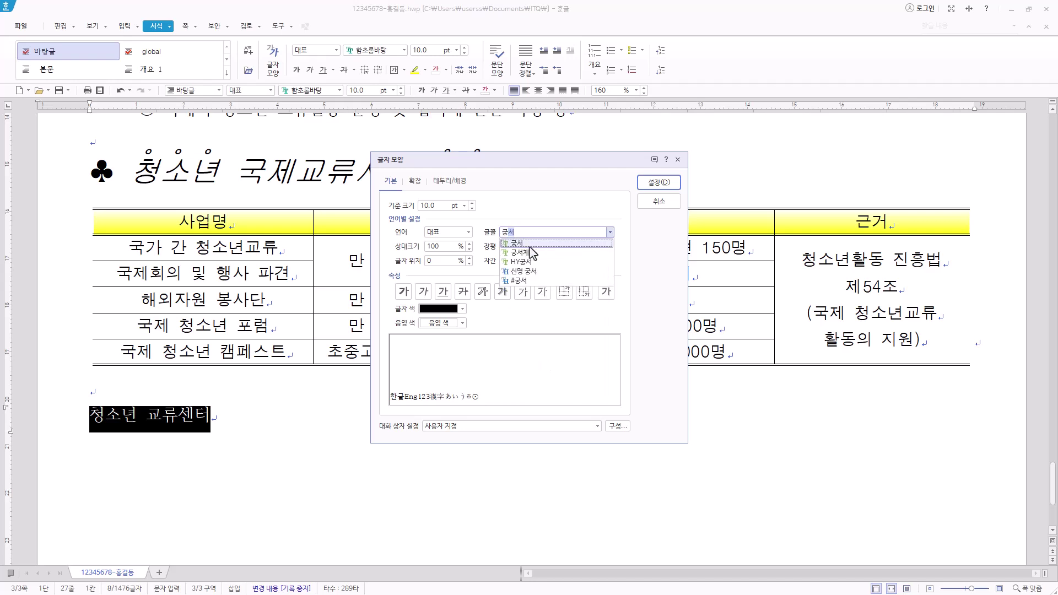
key("Return")
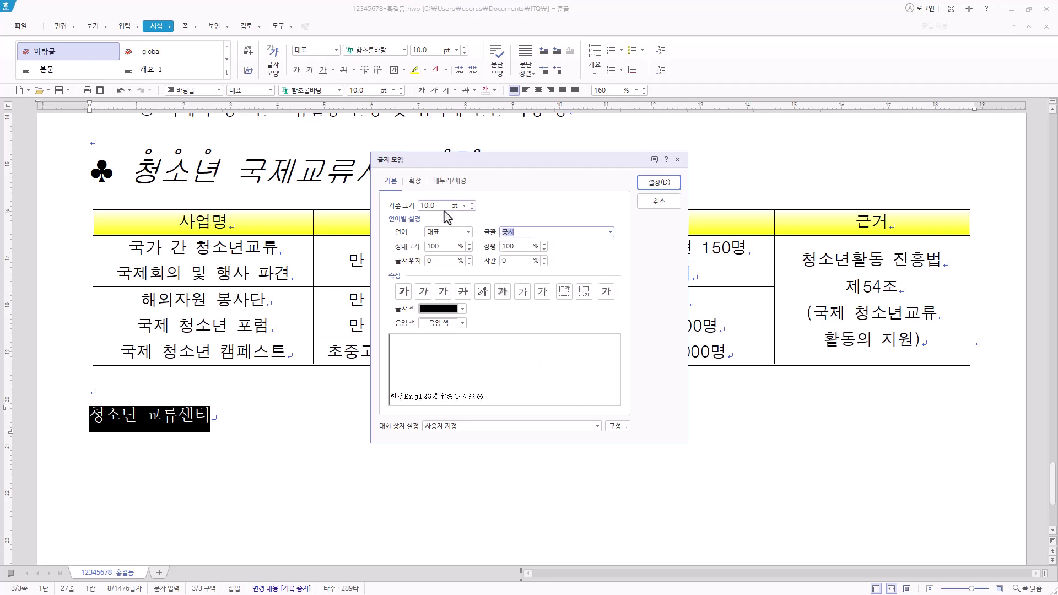
left_click(464, 206)
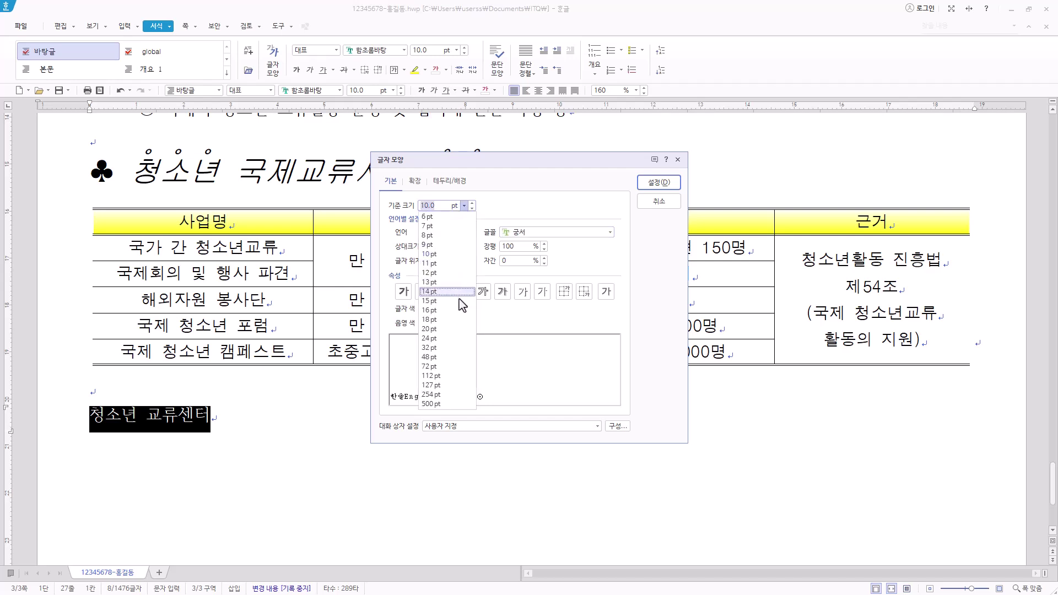
left_click(449, 338)
Step: Make the organization name bold with a 장평 of 105%, apply the character settings and right-align the line
left_click(404, 295)
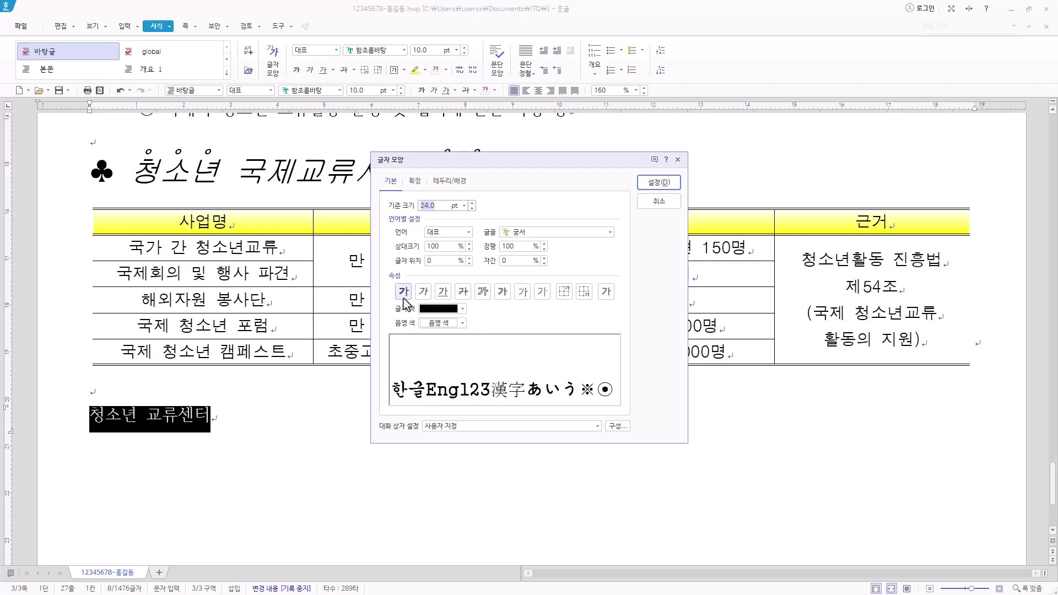
left_click(521, 246)
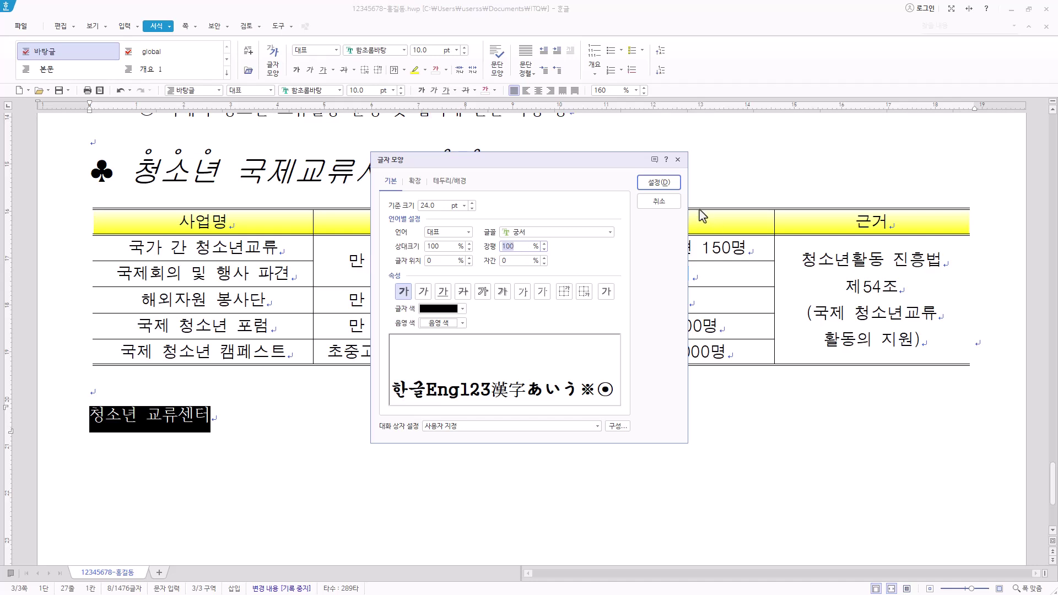
type("105")
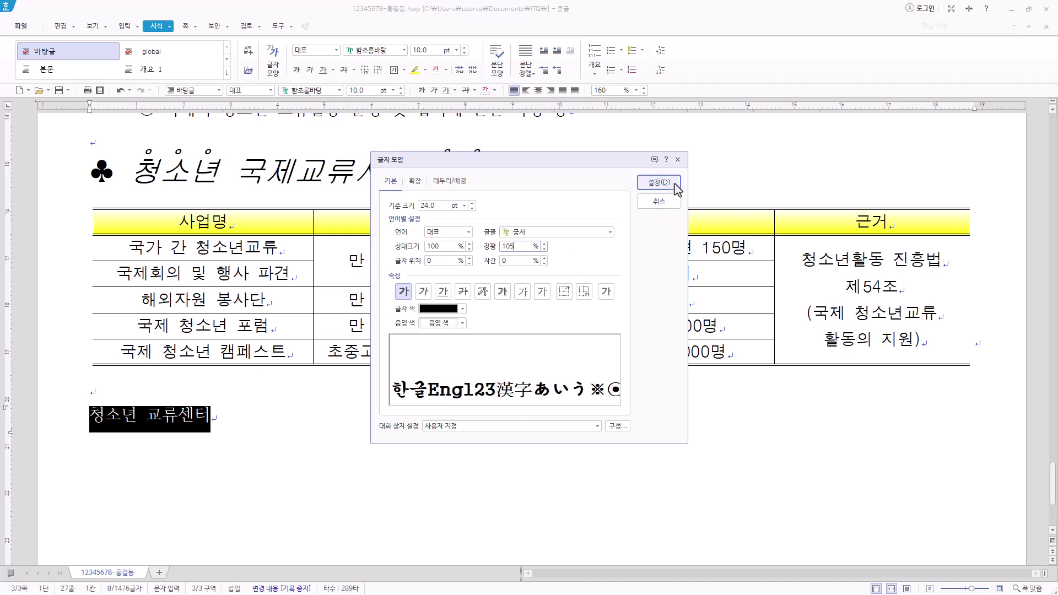
left_click(659, 182)
left_click(551, 90)
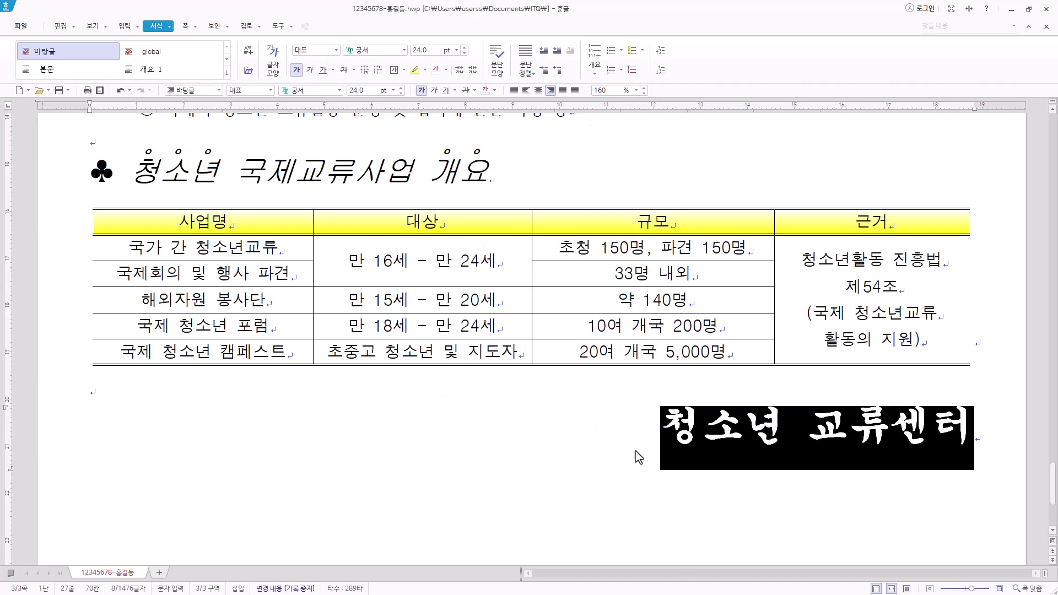
Step: From the empty line below the table, set up page numbering at the page's bottom-right corner in the ①,②,③ format
scroll(634, 452, "down", 5)
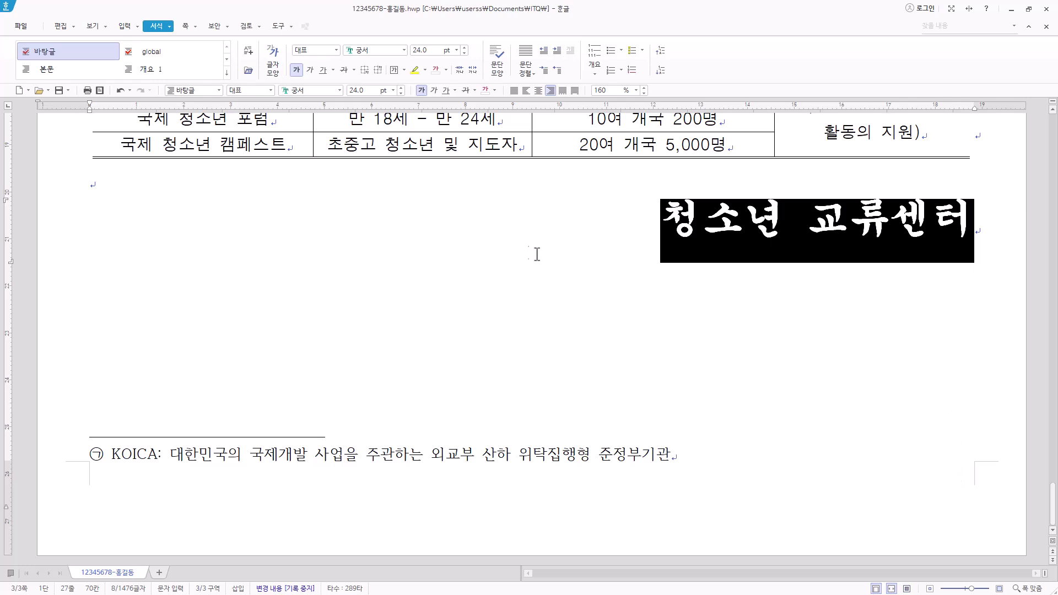
left_click(99, 181)
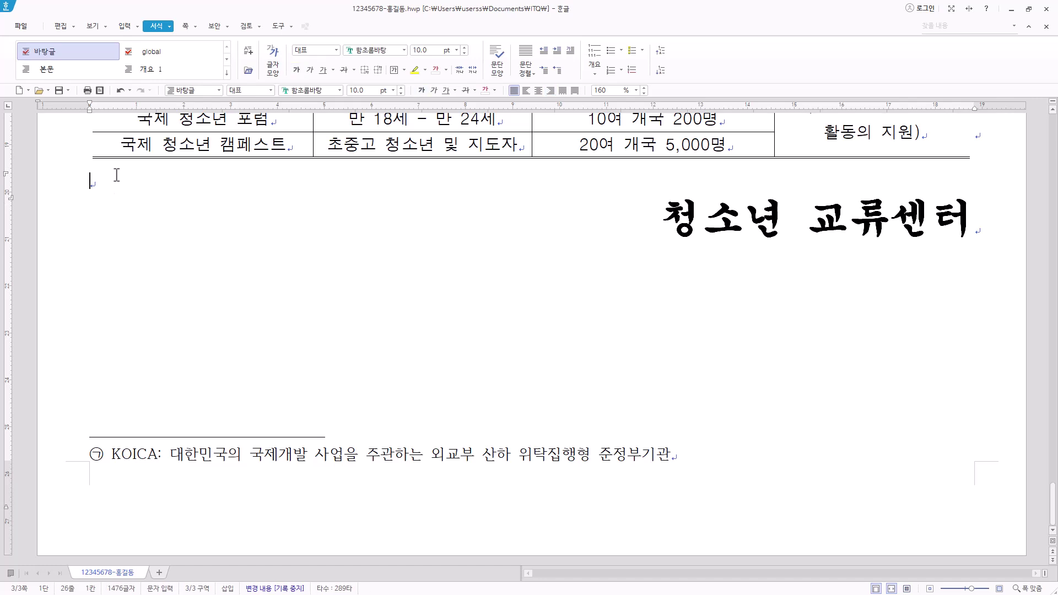
left_click(186, 26)
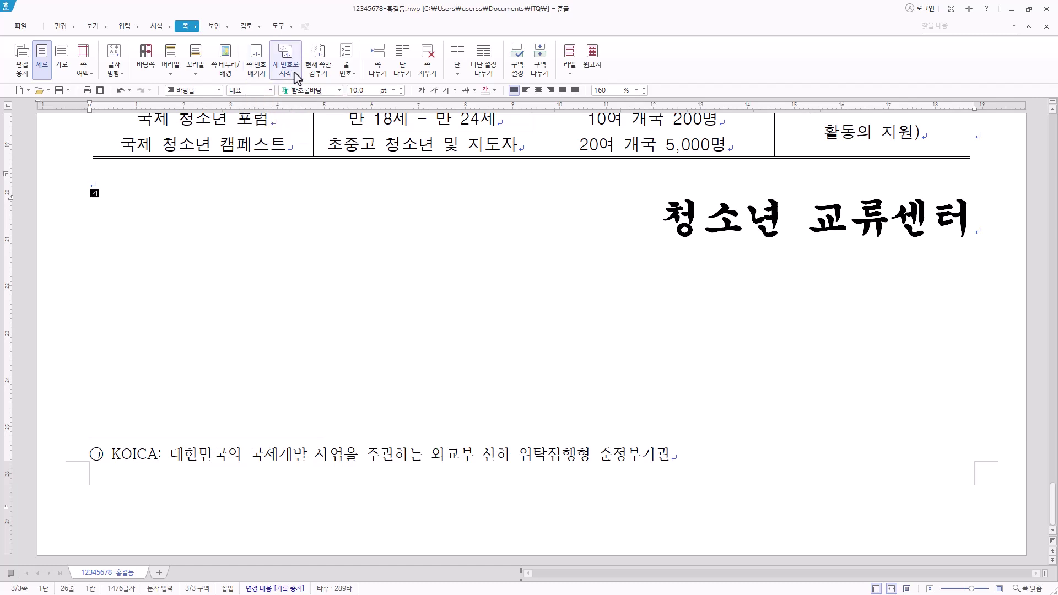
left_click(266, 71)
left_click(462, 310)
left_click(461, 353)
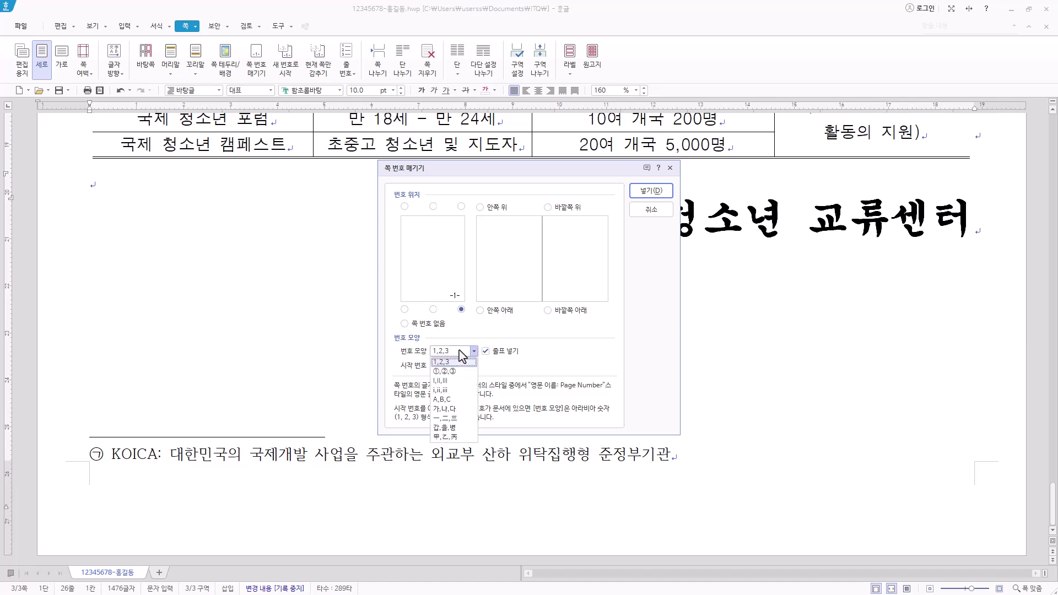
left_click(452, 371)
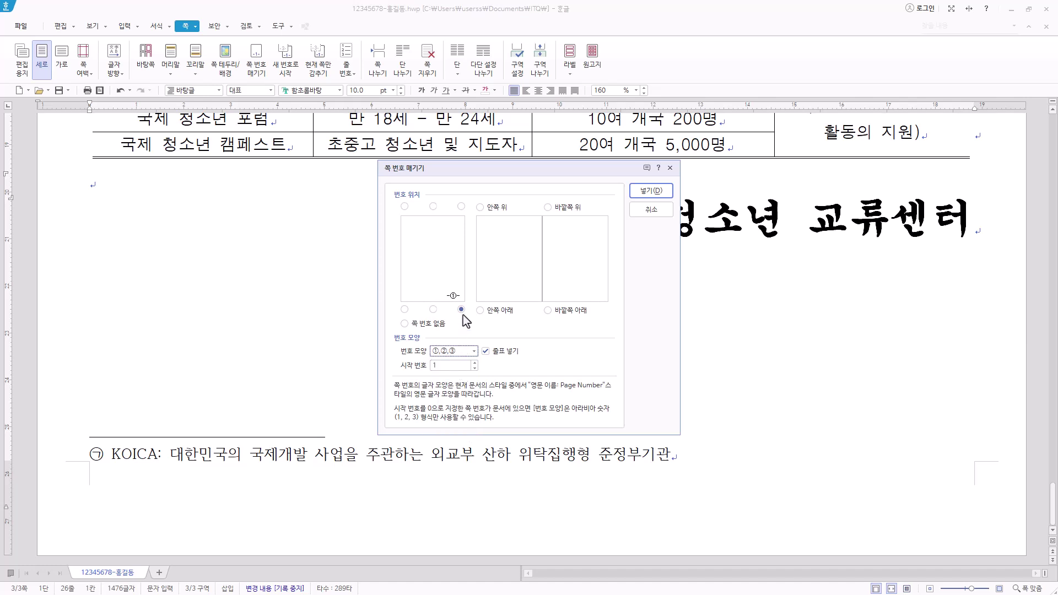
Step: Turn off 줄표 넣기, set the starting page number to 5 and insert the page numbering
left_click(485, 351)
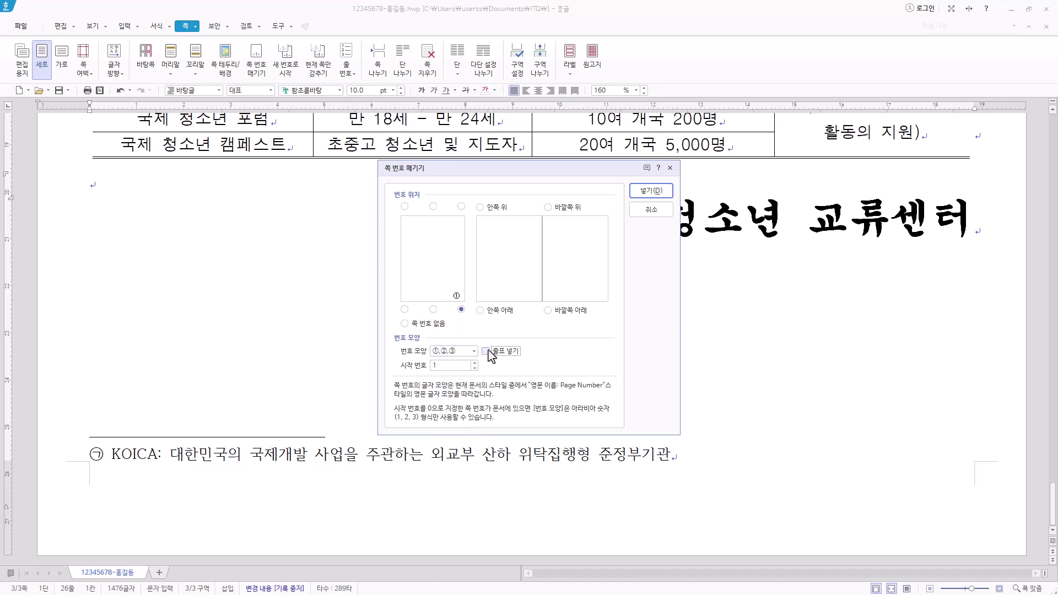
left_click(451, 371)
key("BackSpace")
type("5")
left_click(651, 190)
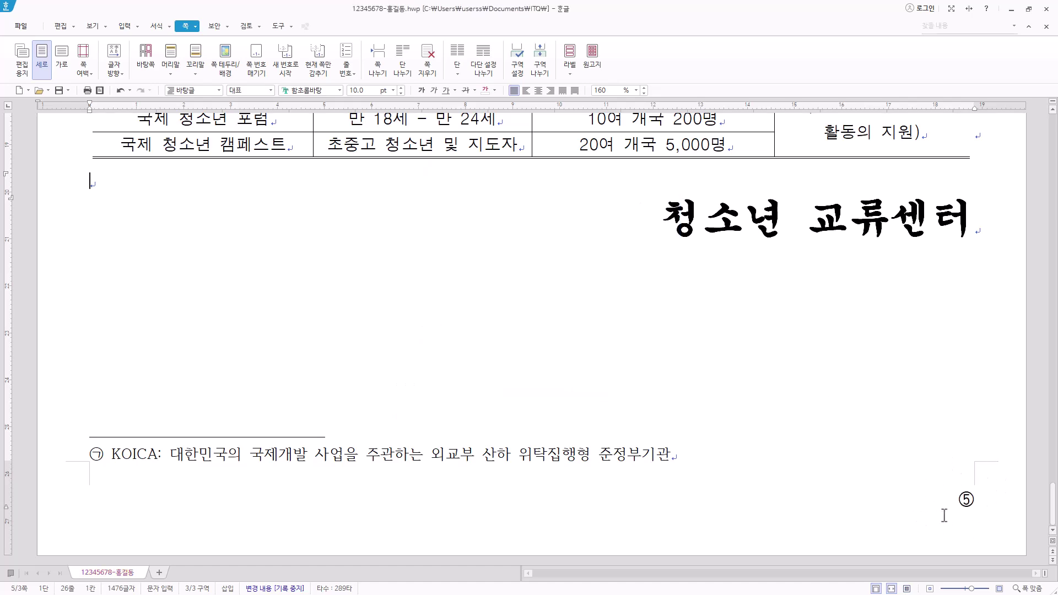
Step: Display the 조판 부호 and select the [쪽 번호 위치] and [새 쪽 번호] codes before the page 3 title
scroll(910, 486, "up", 20)
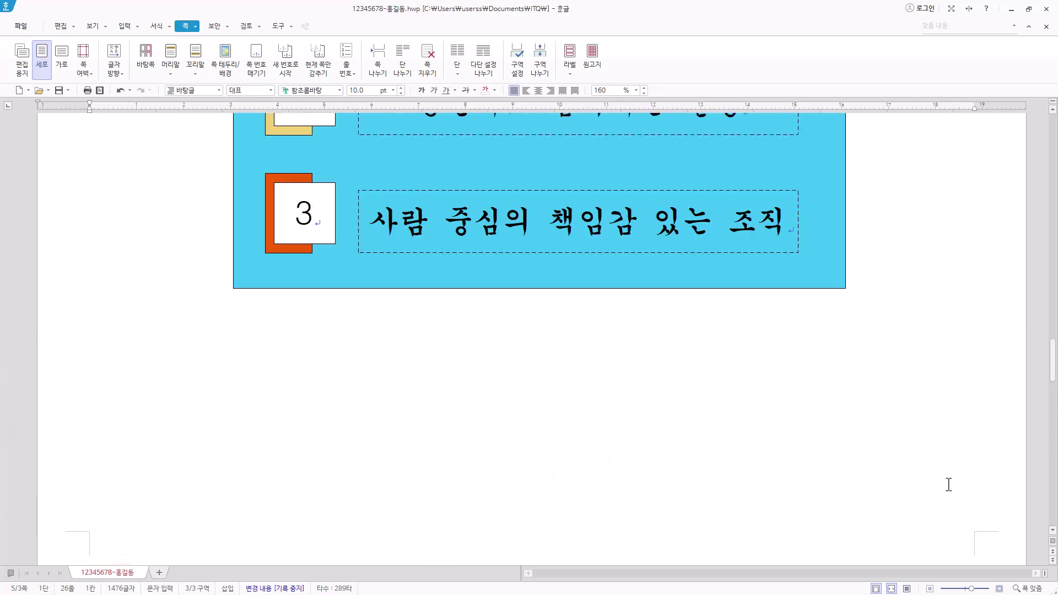
scroll(960, 457, "down", 20)
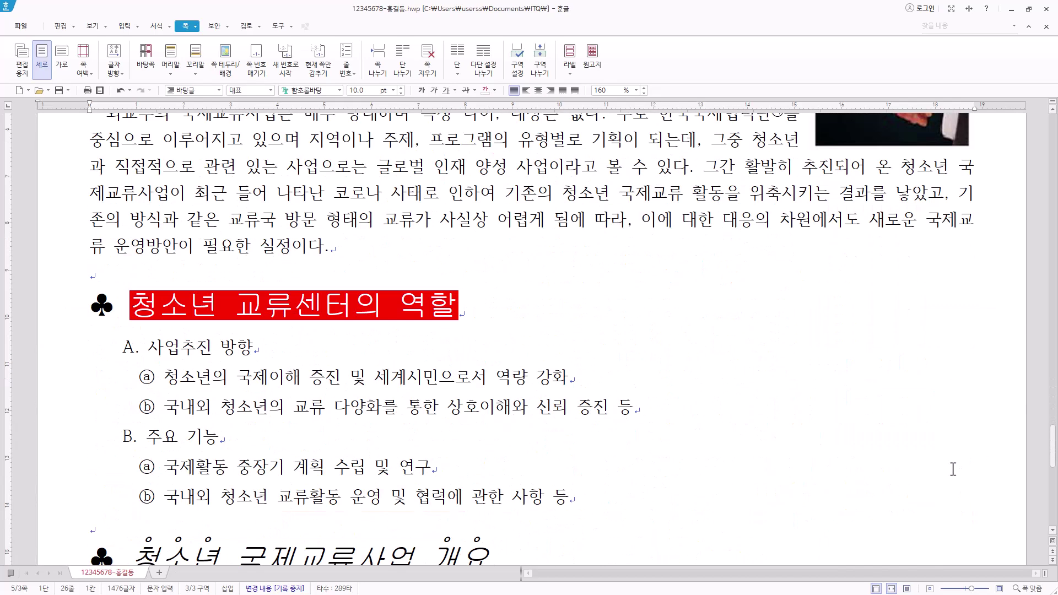
scroll(947, 486, "down", 6)
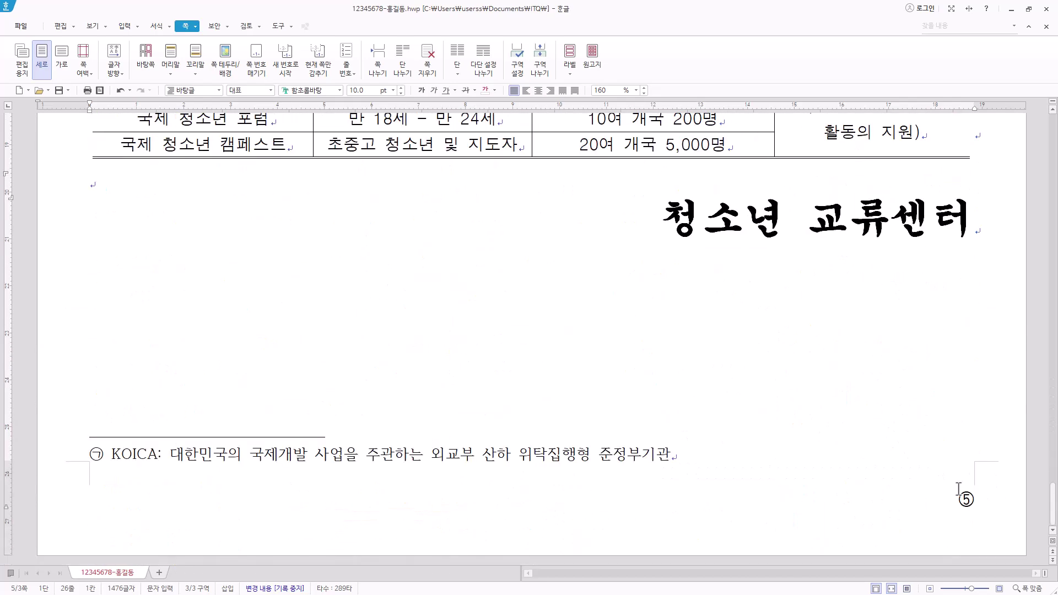
scroll(961, 512, "up", 15)
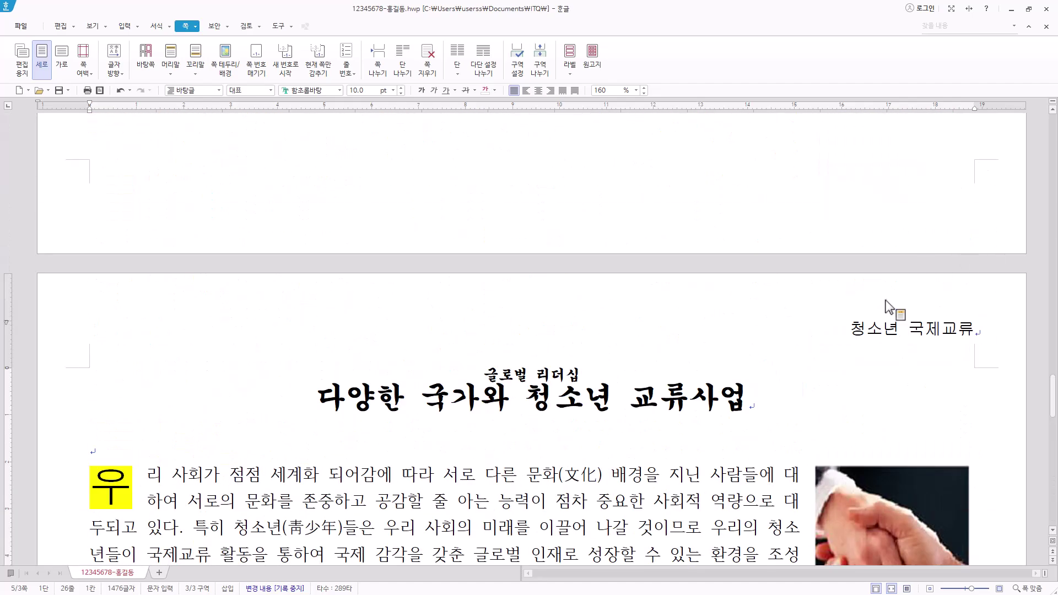
scroll(497, 291, "down", 3)
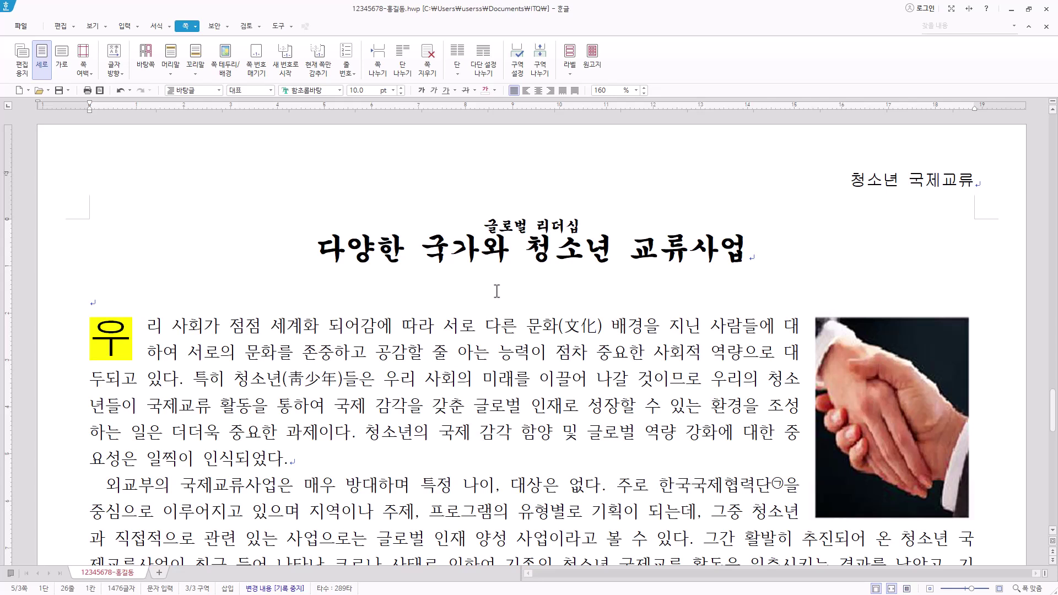
left_click(93, 26)
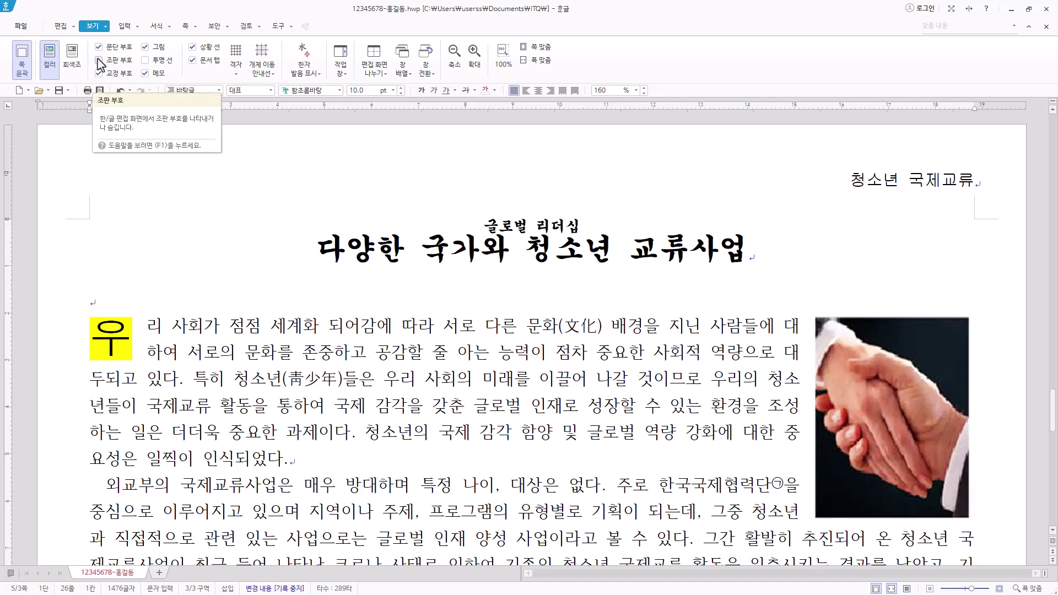
left_click(99, 60)
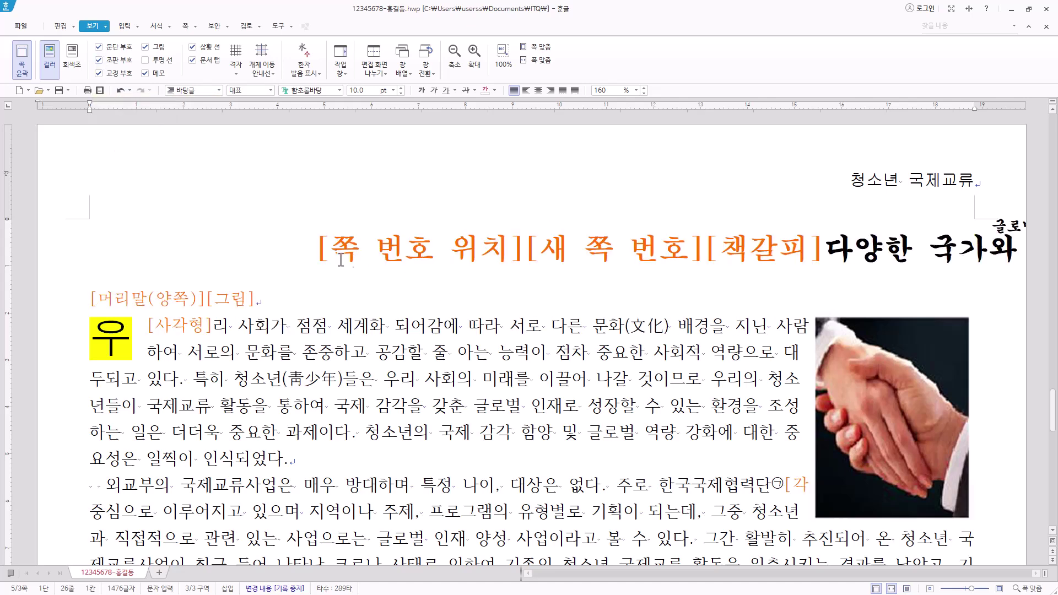
left_click_drag(318, 248, 708, 251)
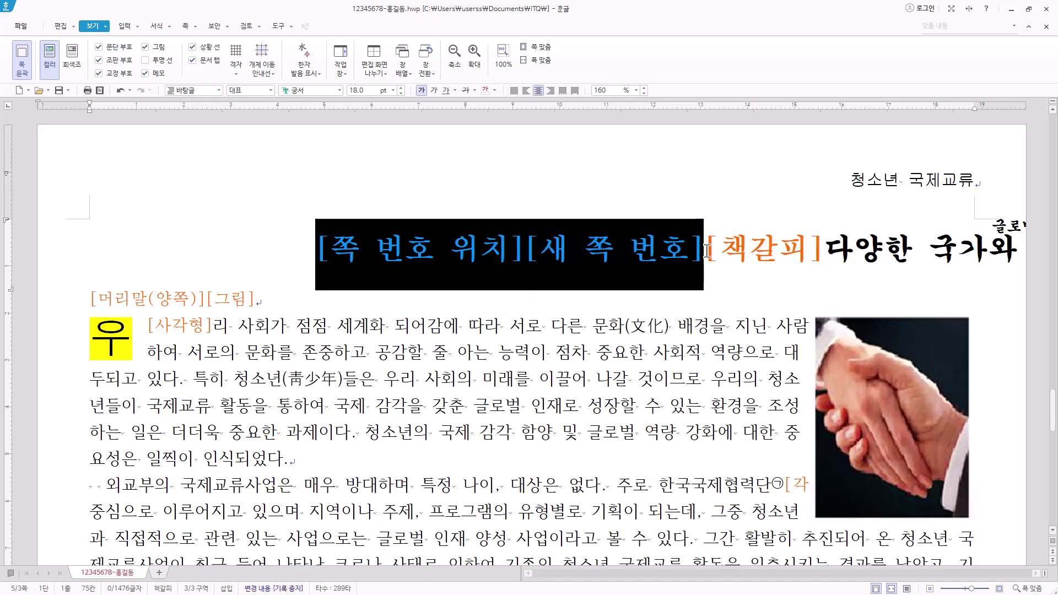
Step: Examine the displayed control codes at the page 3 title, table and footnote, the page number, and the page 2 object codes
scroll(708, 250, "down", 10)
scroll(663, 210, "up", 9)
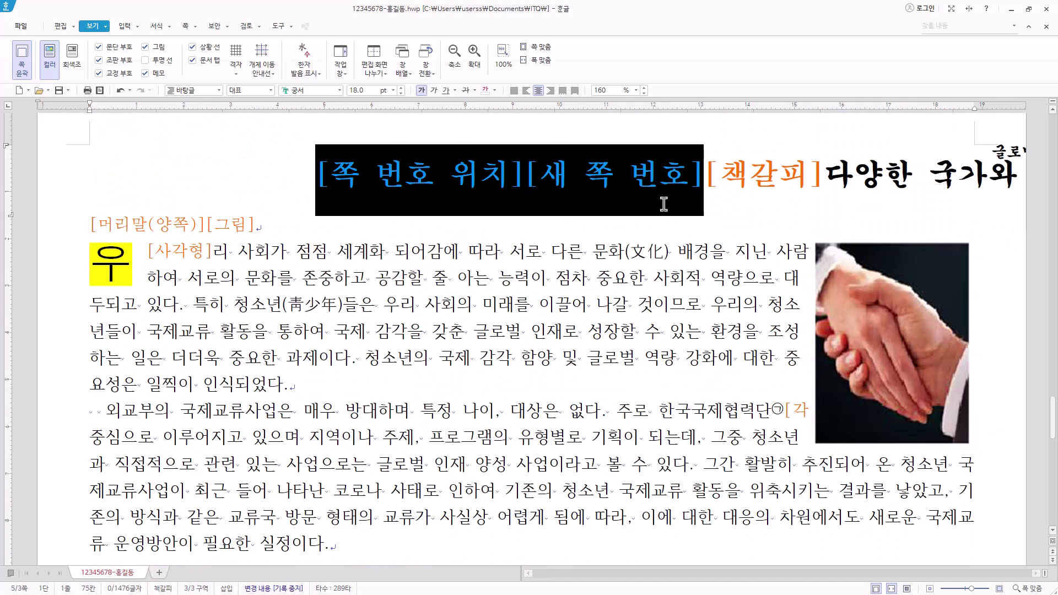
scroll(593, 337, "down", 9)
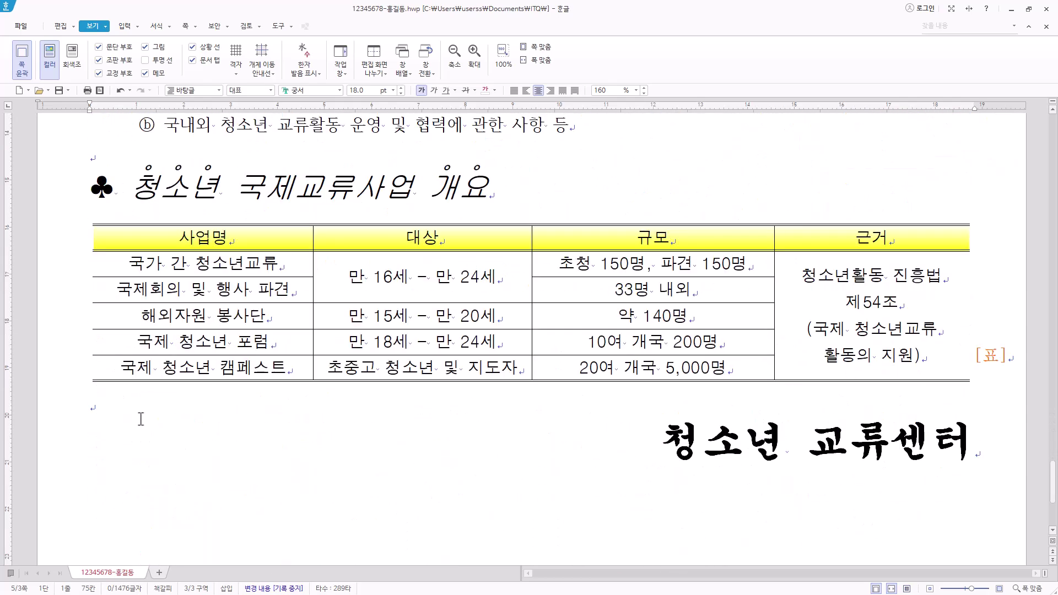
scroll(610, 452, "up", 9)
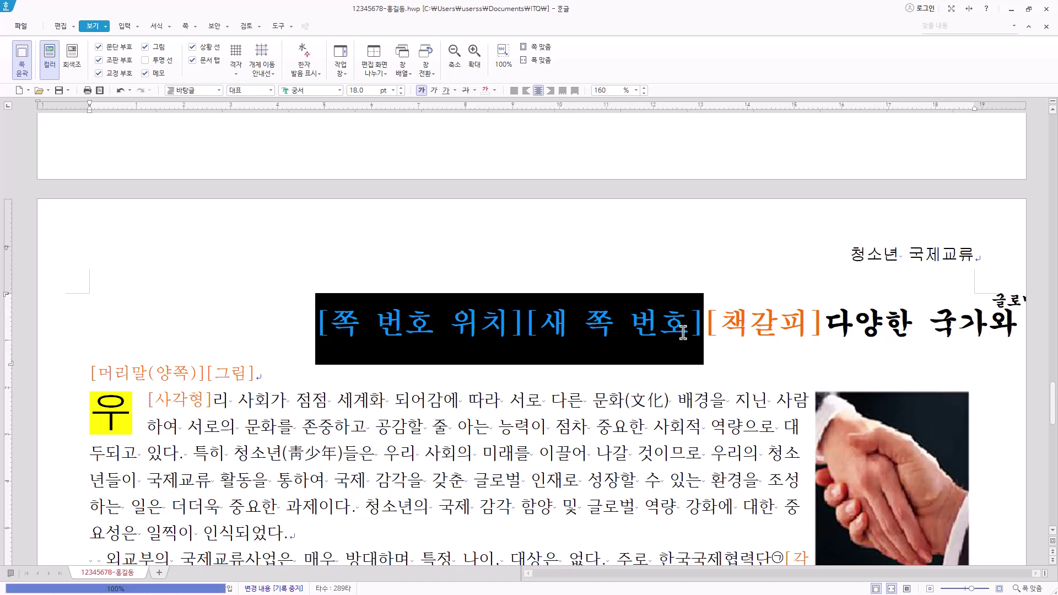
scroll(671, 338, "down", 9)
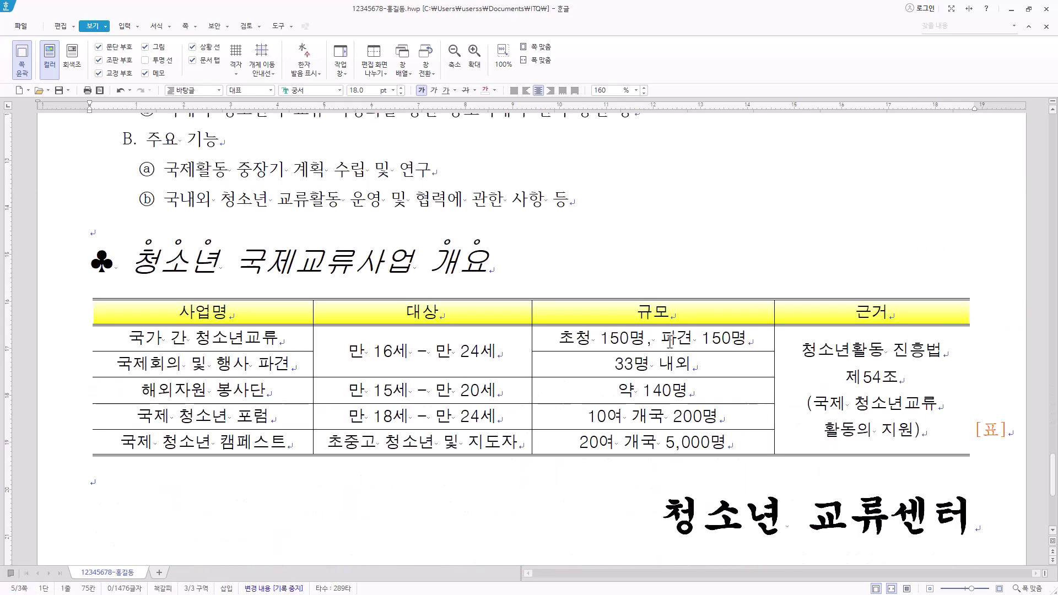
scroll(673, 344, "down", 5)
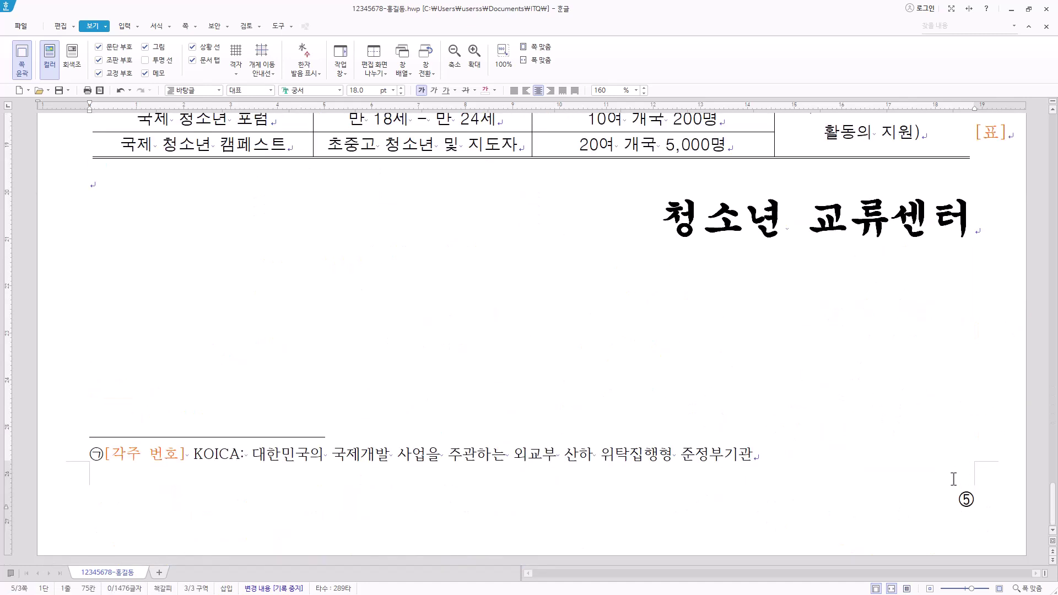
scroll(921, 479, "up", 20)
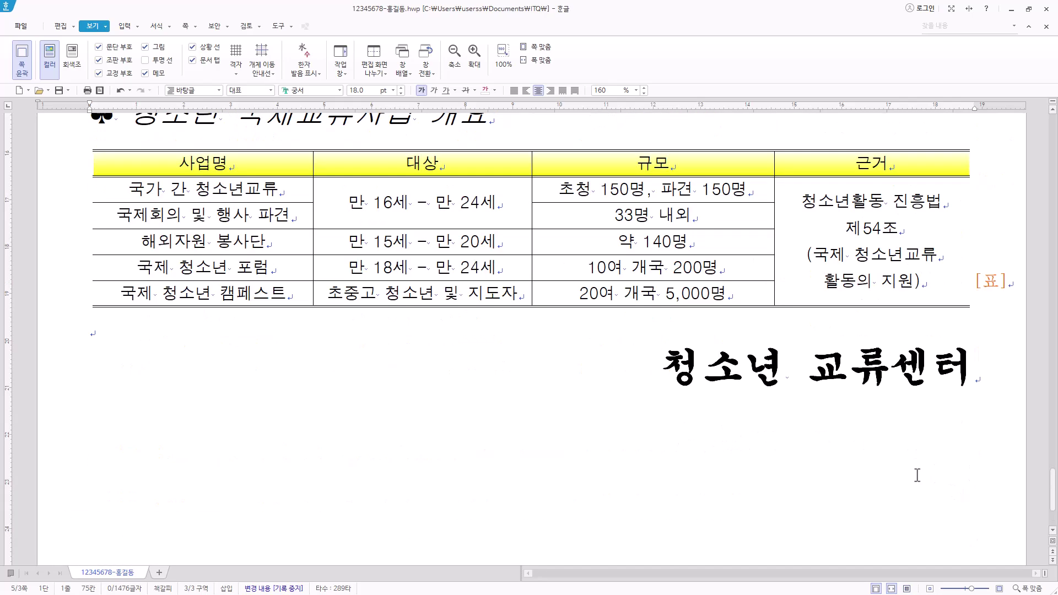
scroll(570, 480, "down", 15)
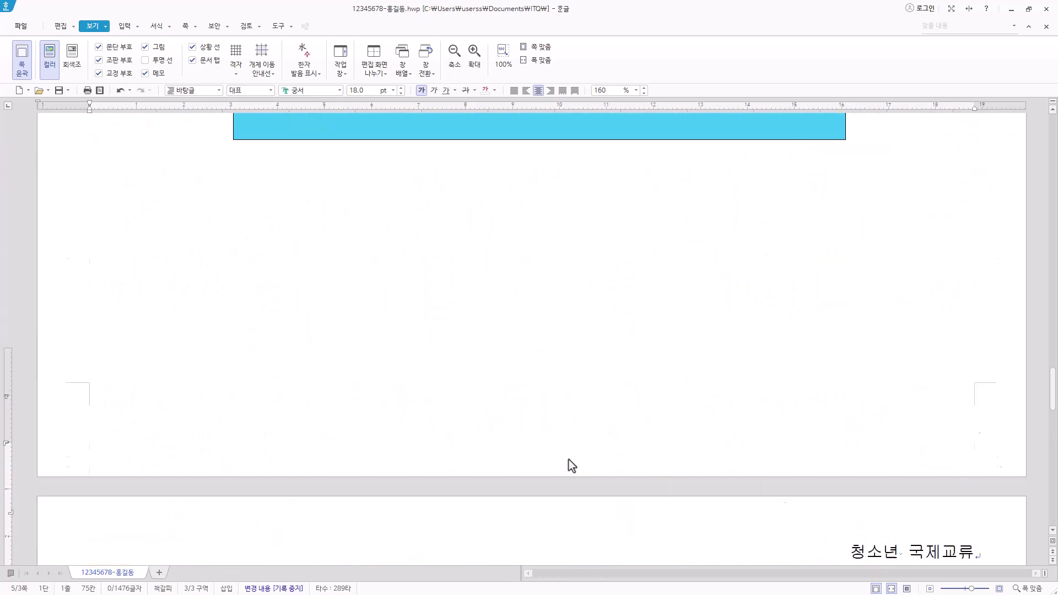
scroll(572, 297, "up", 5)
scroll(217, 164, "up", 3)
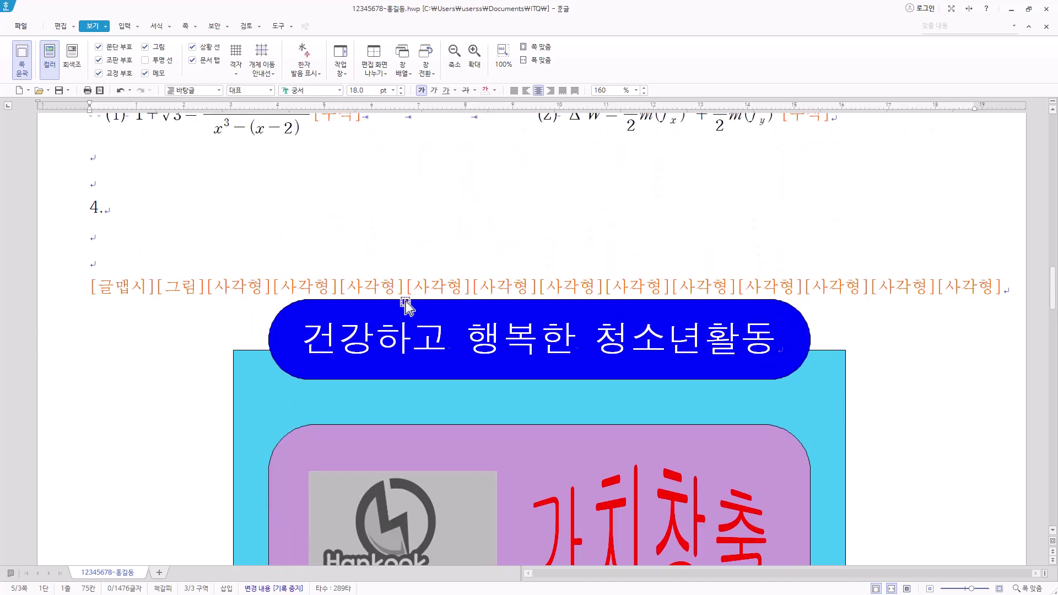
scroll(420, 261, "down", 20)
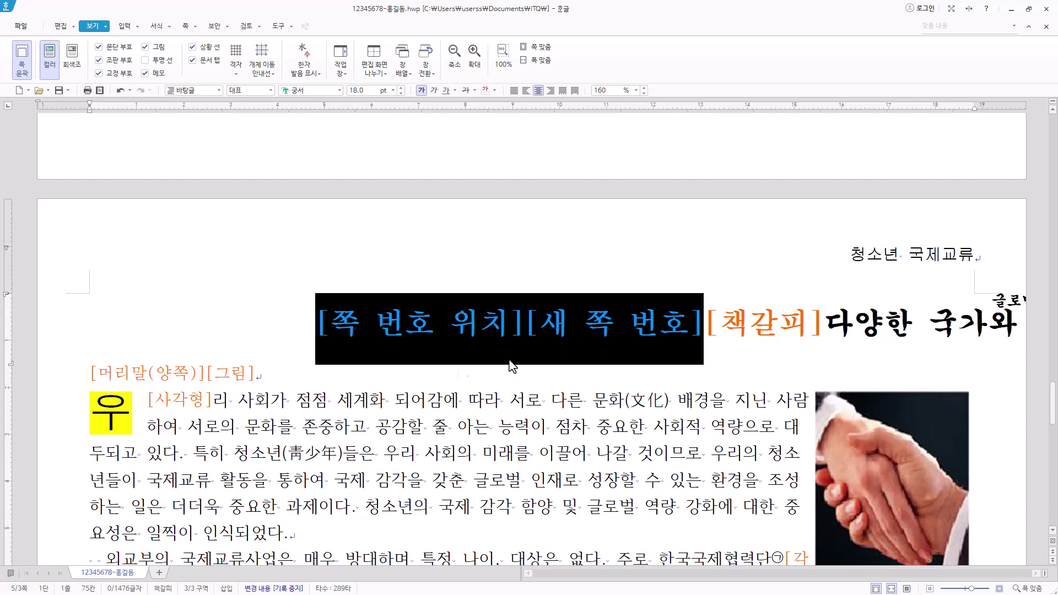
Step: Deselect the codes, hide the 조판 부호 again and review the page 3 layout
left_click(333, 380)
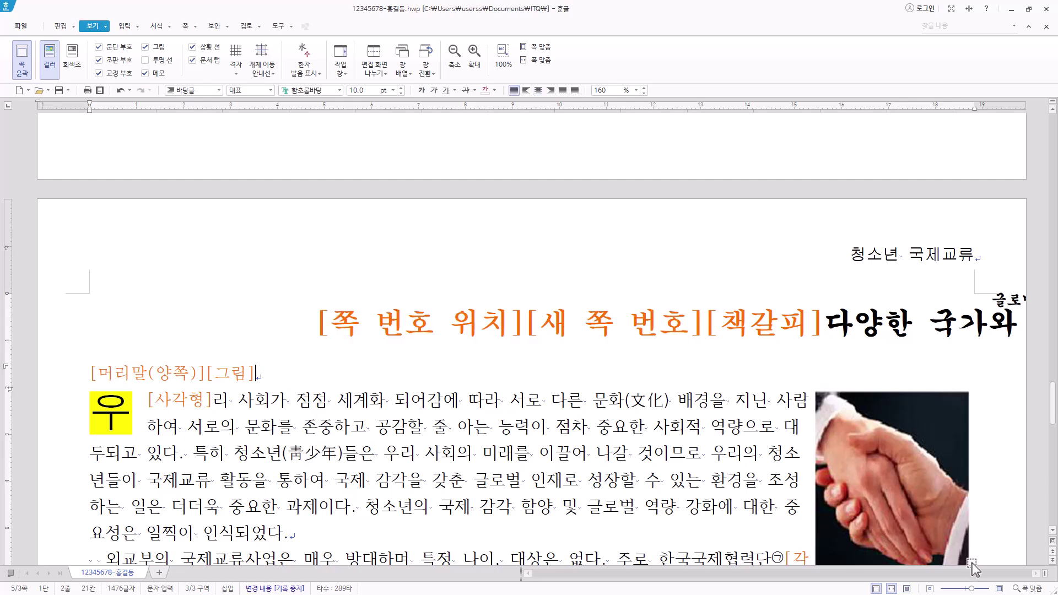
left_click(98, 60)
scroll(616, 407, "down", 5)
scroll(617, 407, "down", 3)
scroll(616, 407, "up", 7)
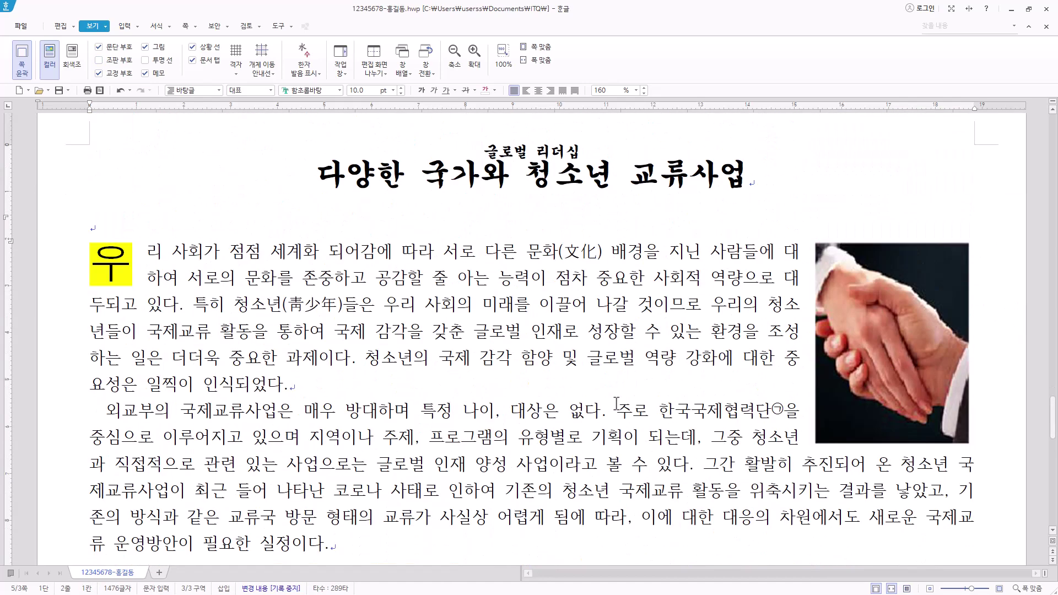
Step: Save the finished document
left_click(58, 91)
left_click(500, 496)
left_click(59, 91)
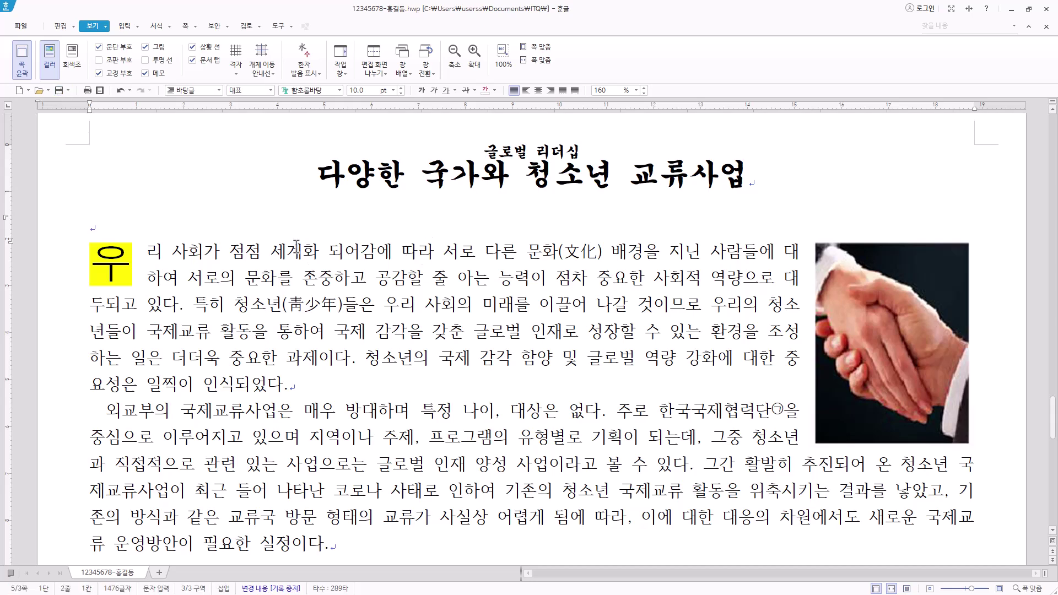